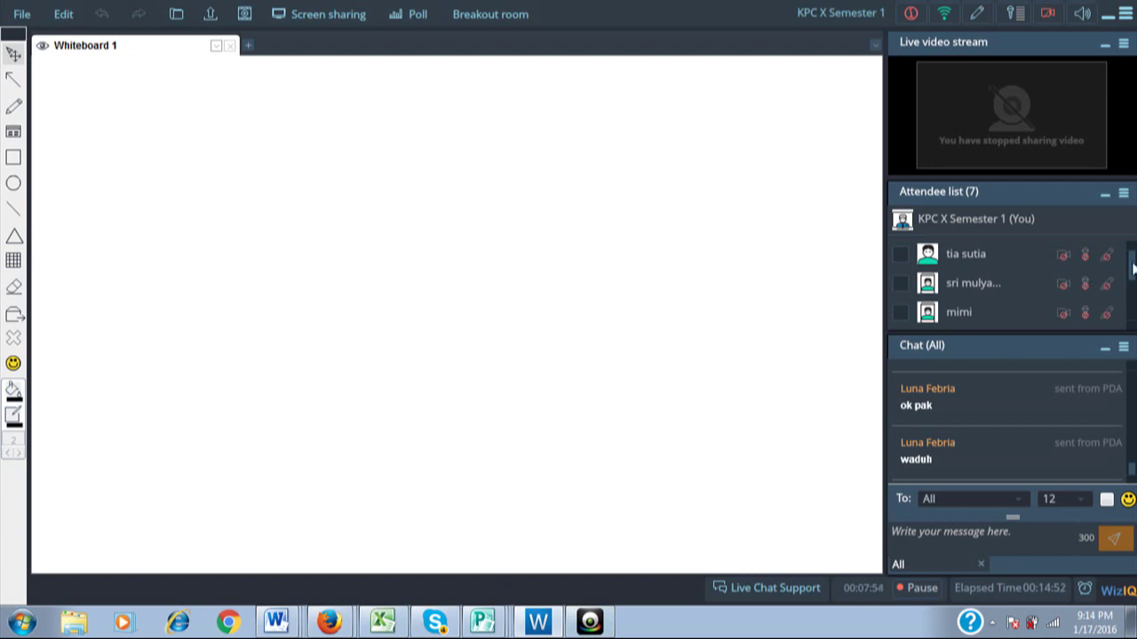
# Dismiss the screen sharing prompt and scroll through the whiteboard content.
pyautogui.moveTo(1133, 270); pyautogui.dragTo(1133, 284)
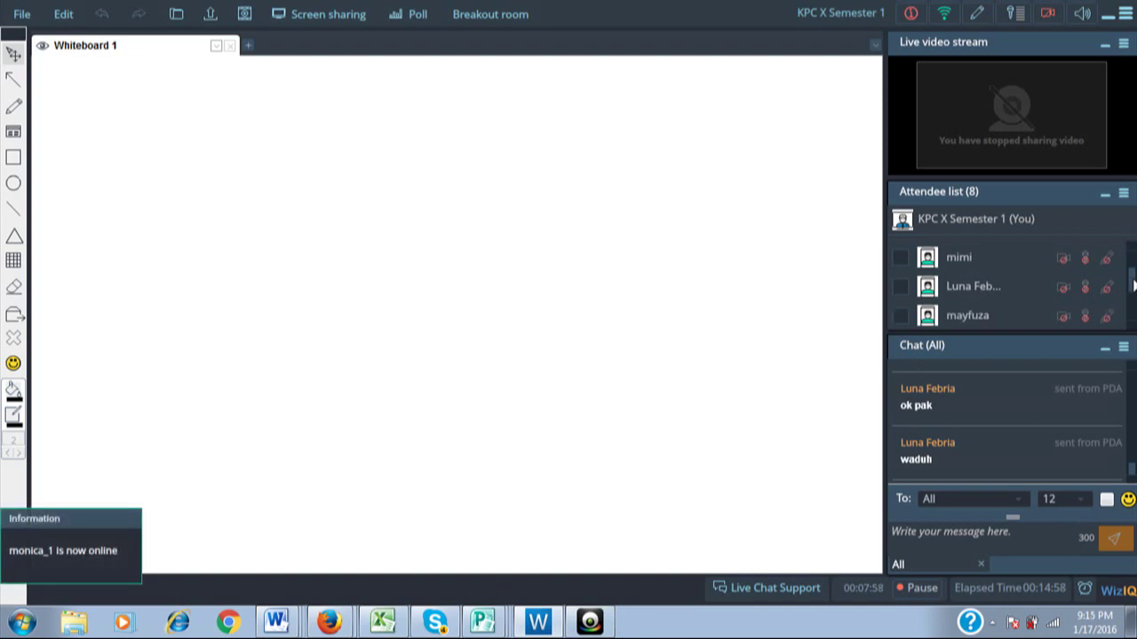
pyautogui.moveTo(1133, 283)
pyautogui.mouseDown()
pyautogui.moveTo(1133, 306)
pyautogui.moveTo(1134, 262)
pyautogui.mouseUp()
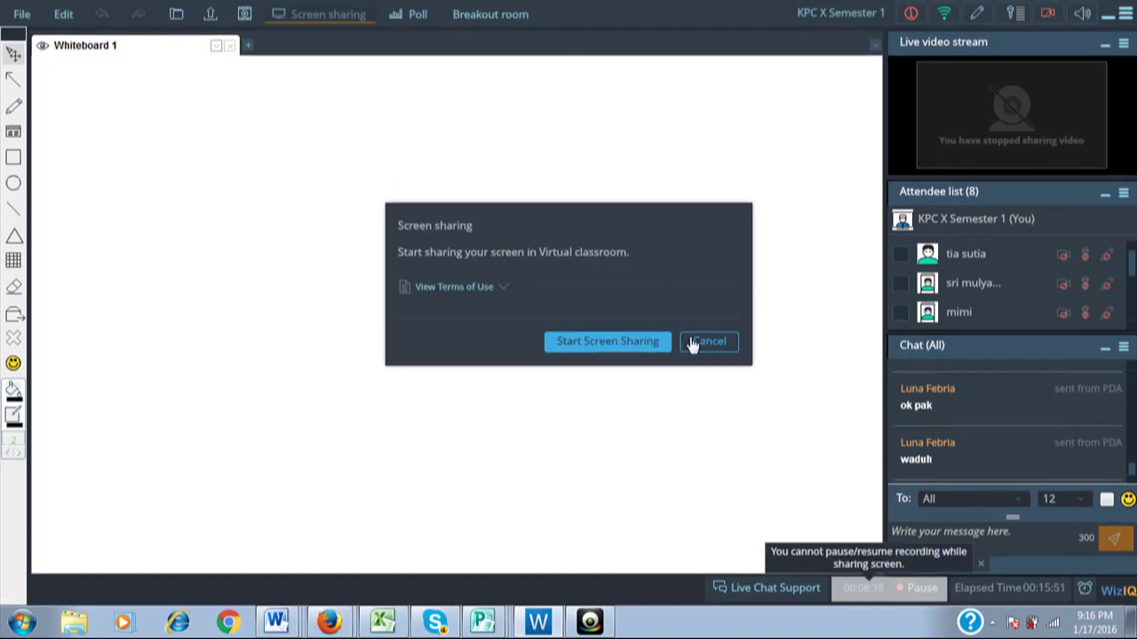
pyautogui.click(693, 344)
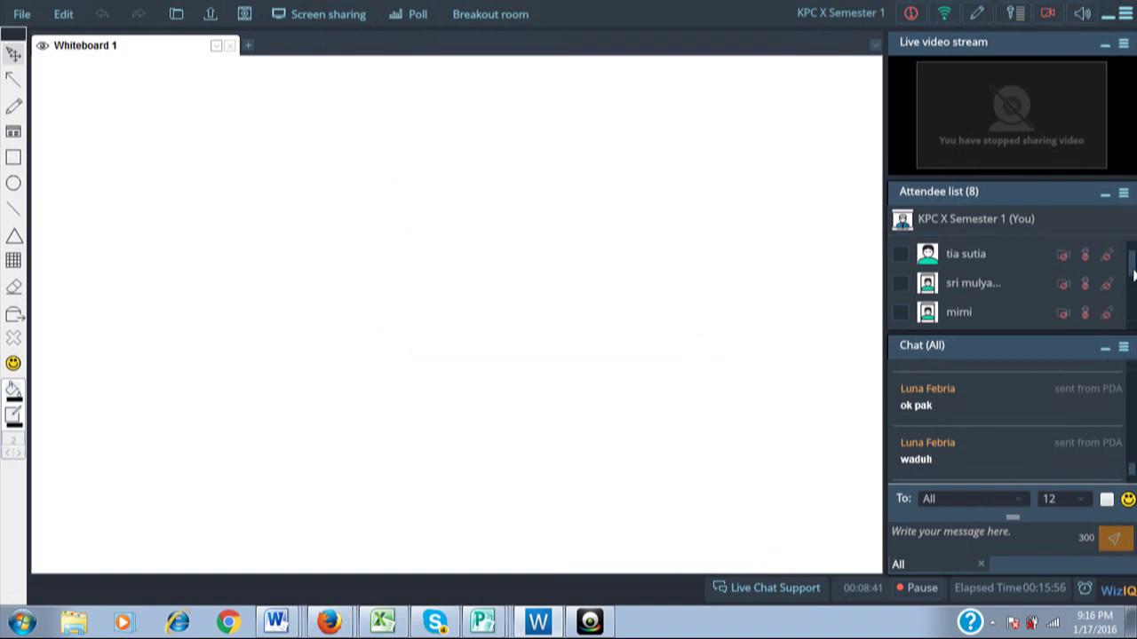
pyautogui.scroll(-1, 1133, 275)
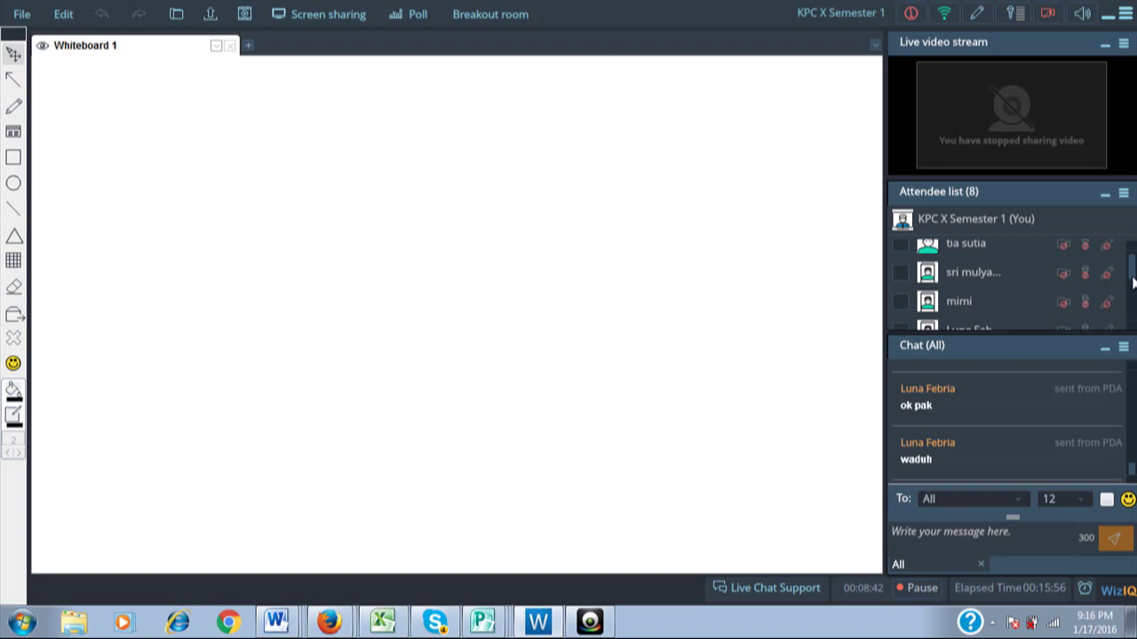
pyautogui.scroll(-2, 1133, 282)
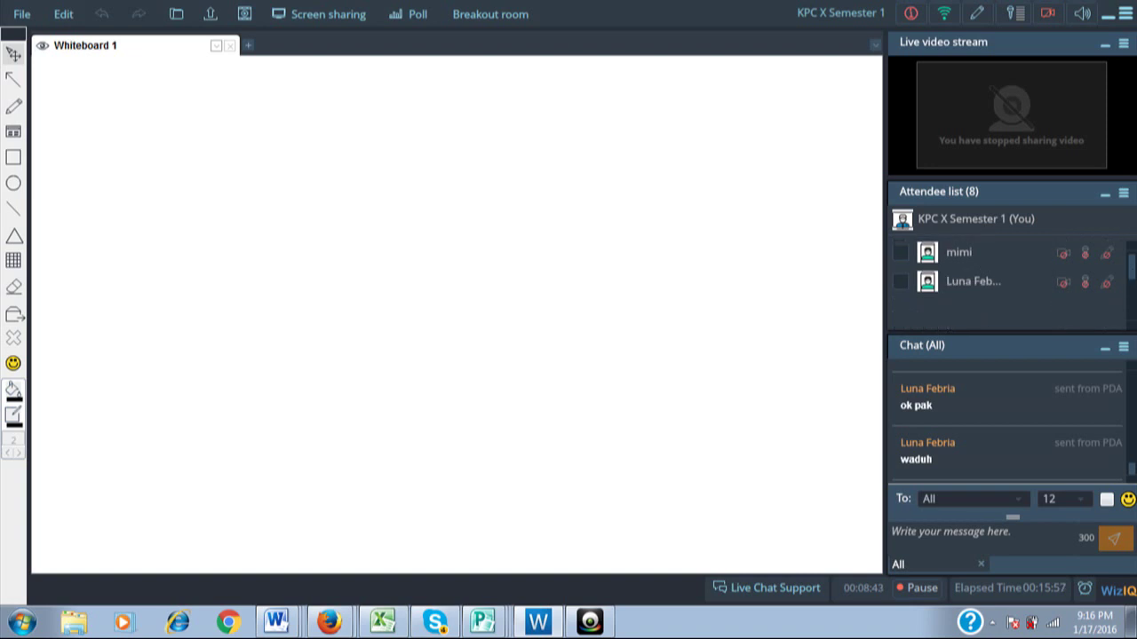
pyautogui.scroll(-1, 1133, 282)
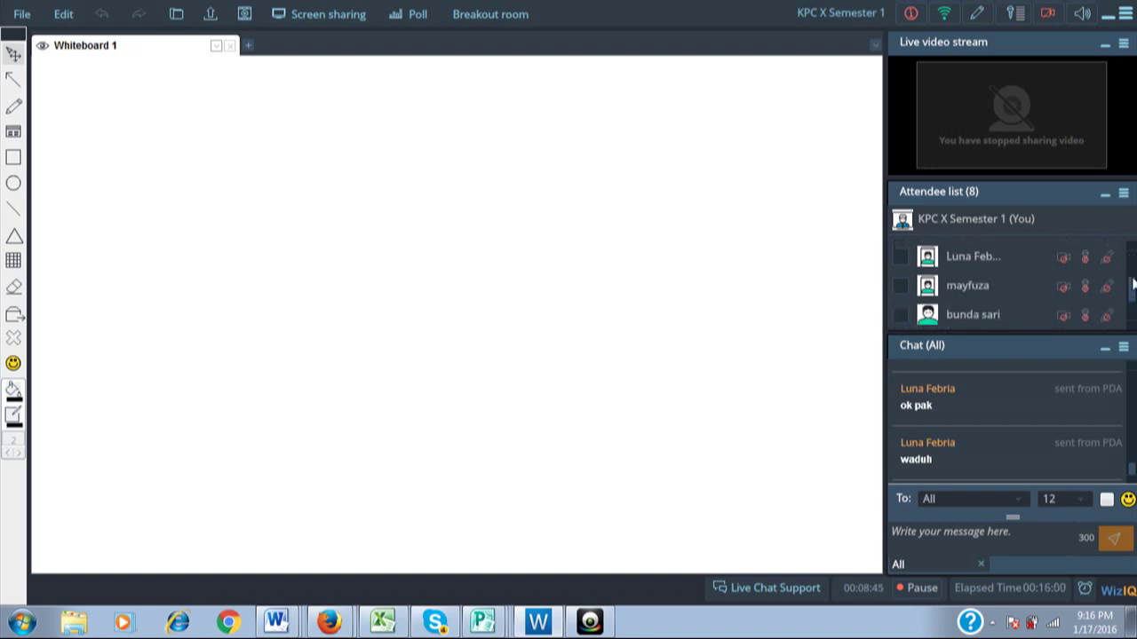
pyautogui.moveTo(1133, 282); pyautogui.dragTo(1131, 248)
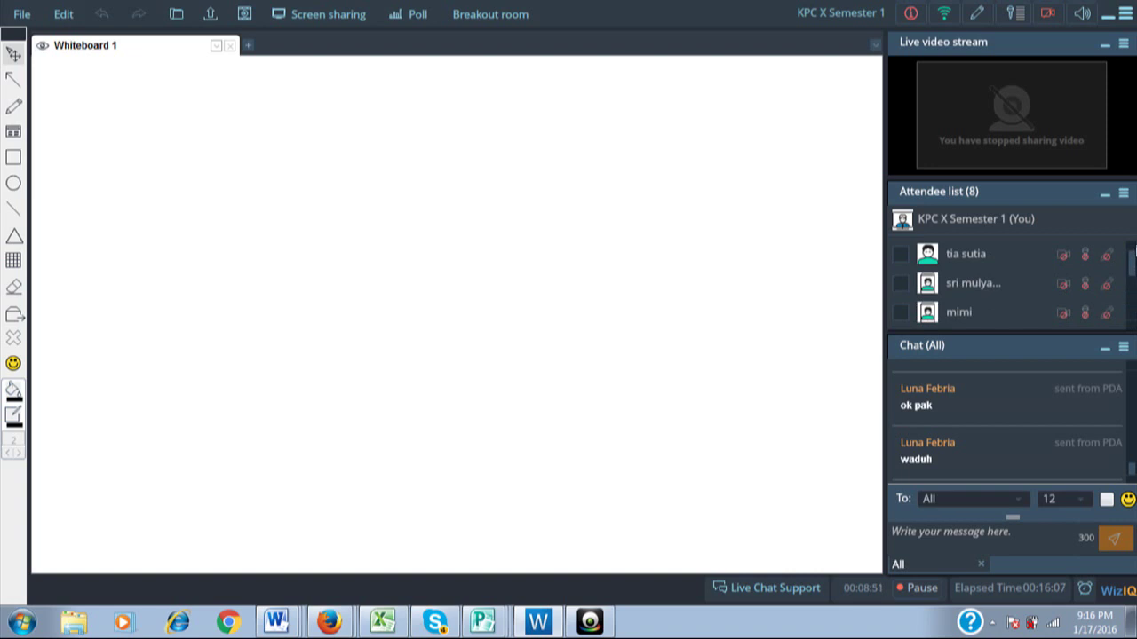
pyautogui.moveTo(1134, 253); pyautogui.dragTo(1132, 284)
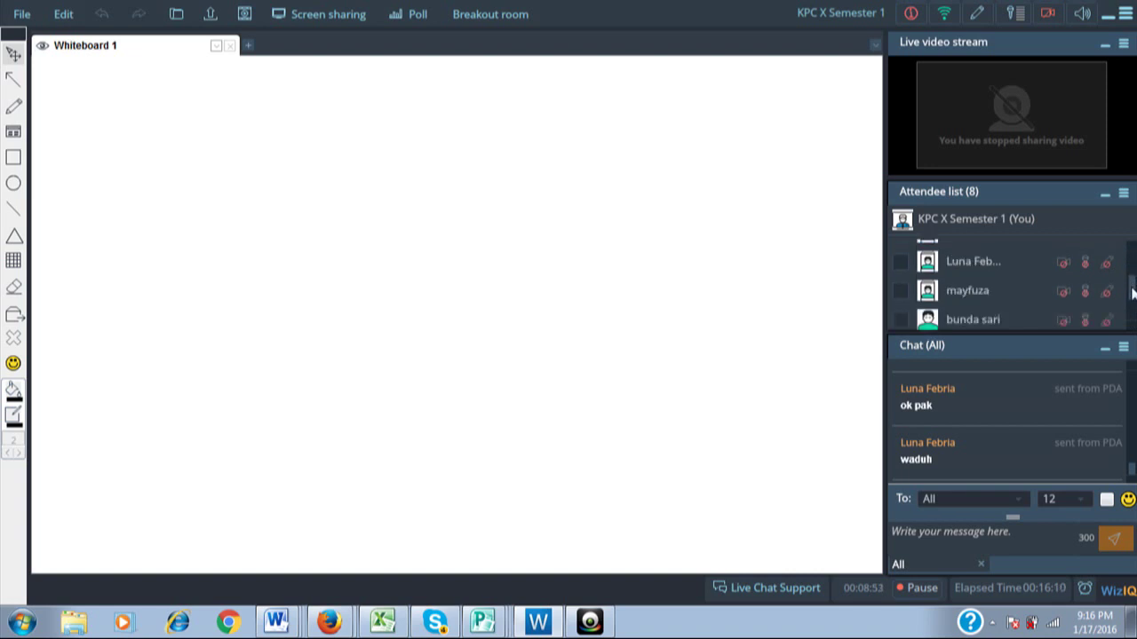
pyautogui.click(1134, 308)
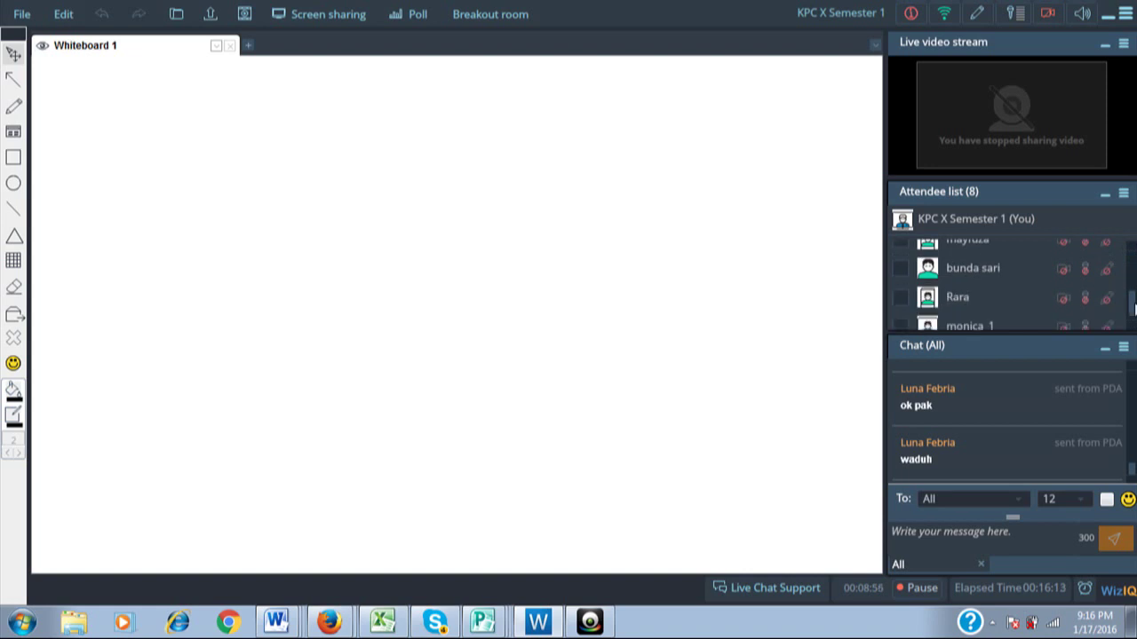
pyautogui.moveTo(1134, 308); pyautogui.dragTo(1132, 257)
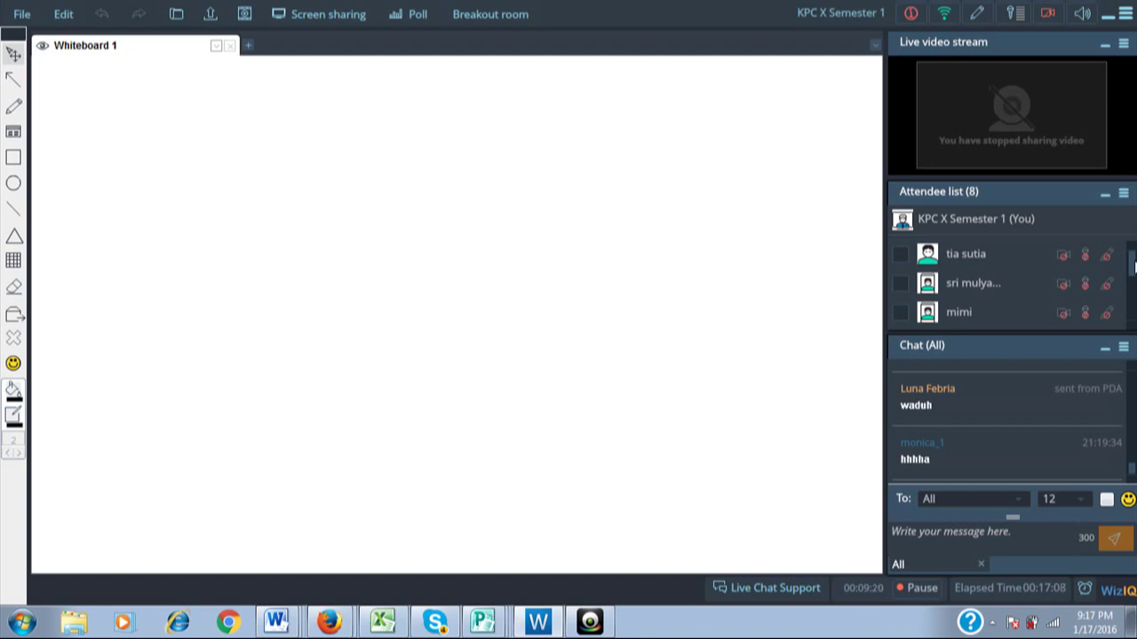
# Start screen sharing, retry after the failure message, and bring the Excel window forward.
pyautogui.click(308, 15)
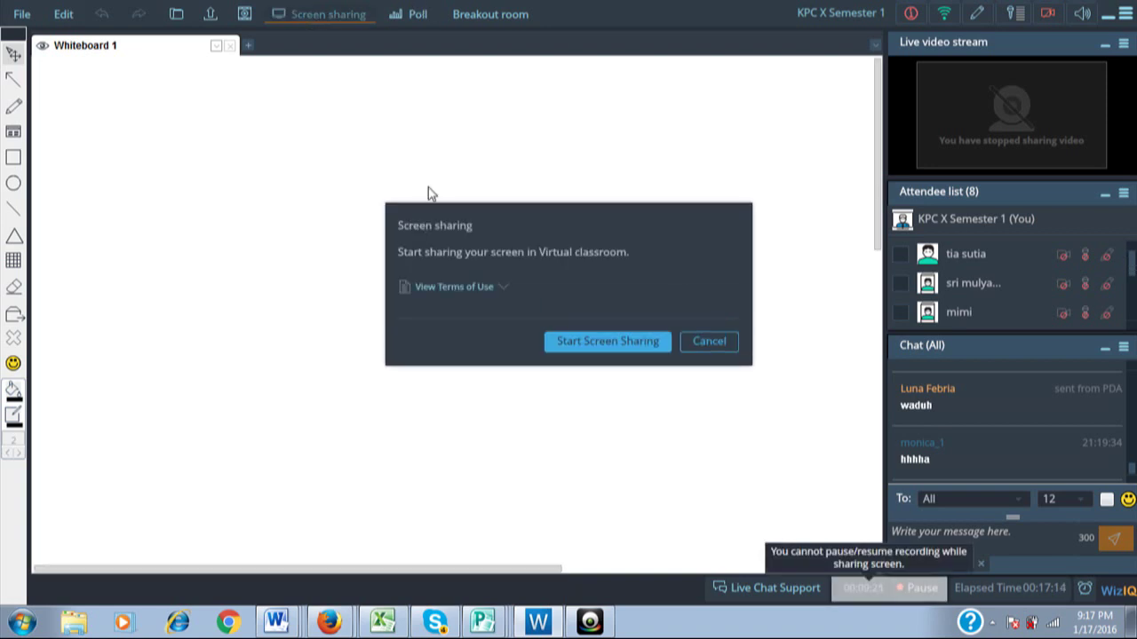
pyautogui.click(592, 350)
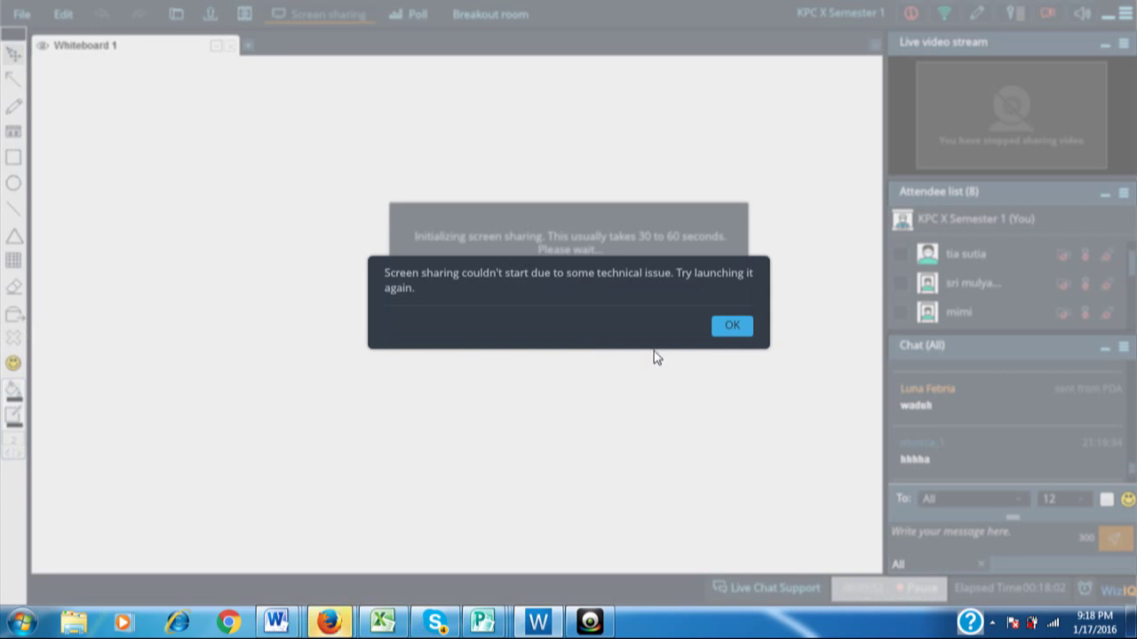
pyautogui.click(724, 330)
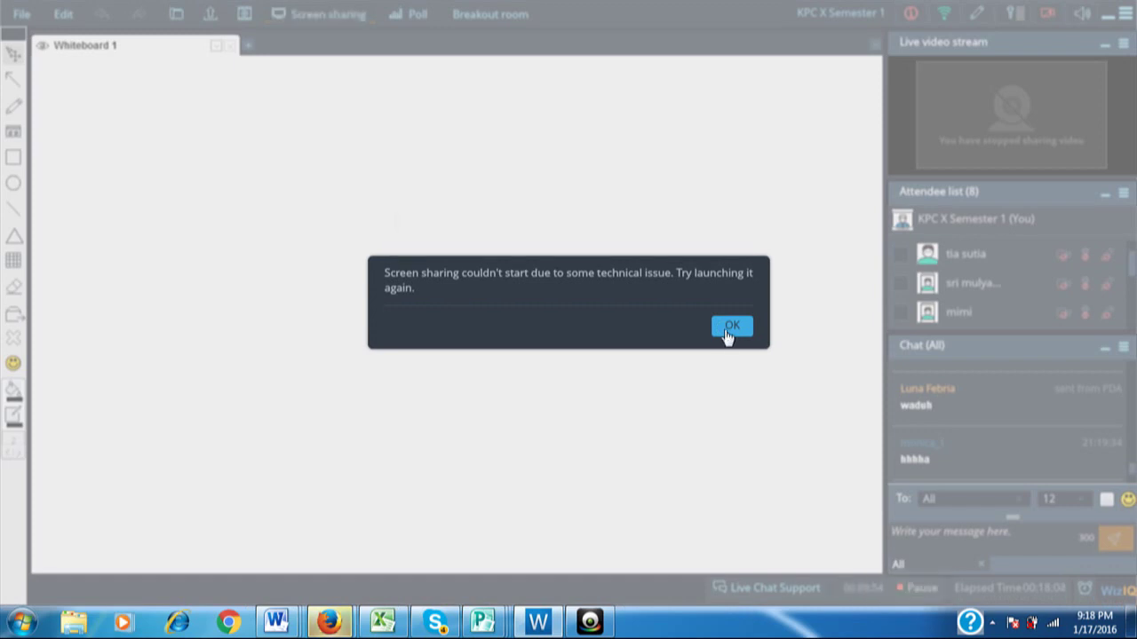
pyautogui.click(727, 328)
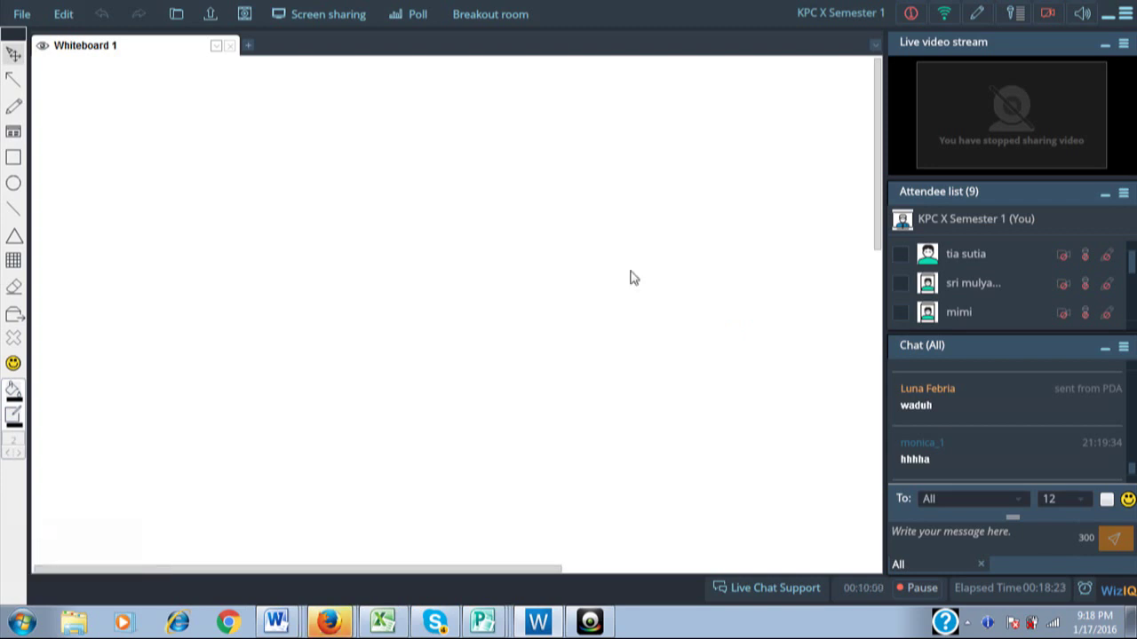
pyautogui.click(326, 15)
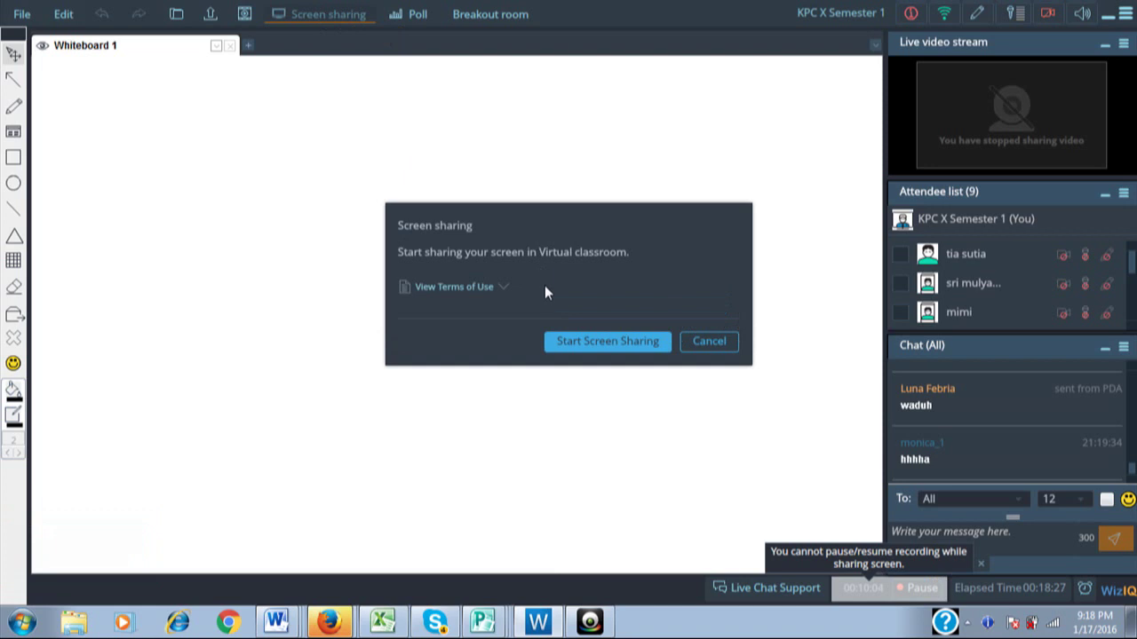
pyautogui.click(586, 346)
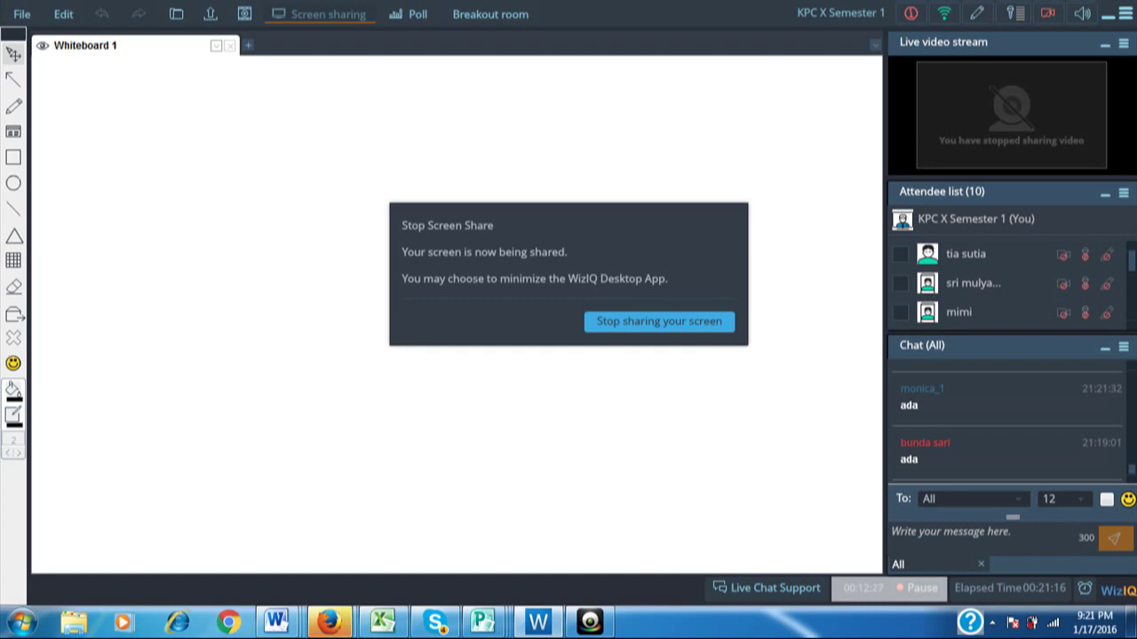
pyautogui.click(382, 624)
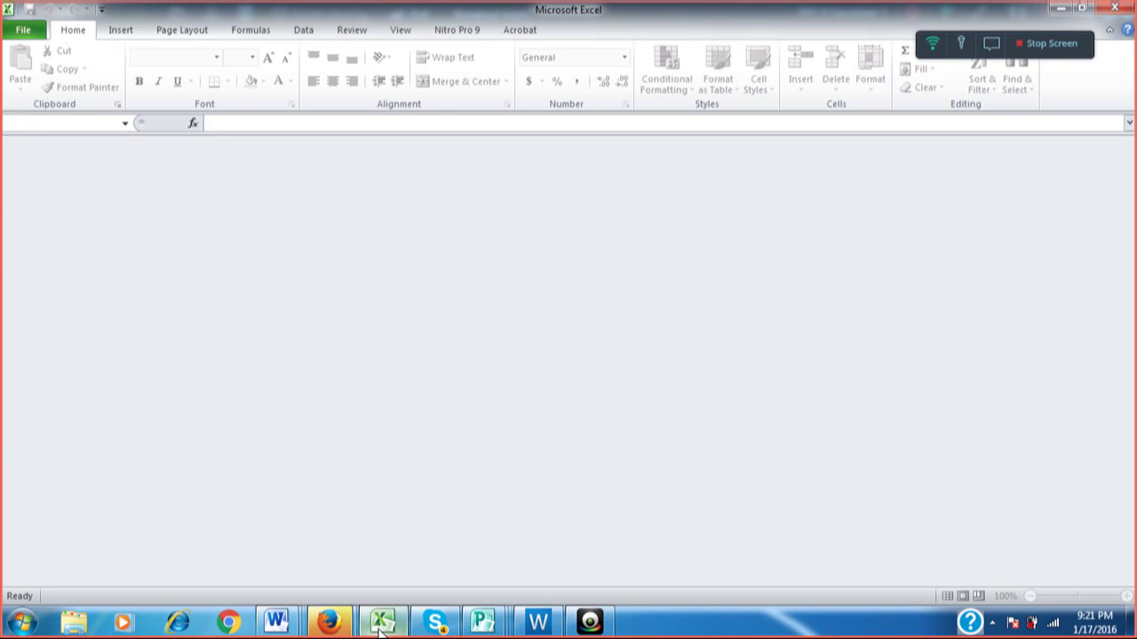
# Browse the Insert, Page Layout, Formulas and Data ribbon tabs in turn.
pyautogui.click(120, 30)
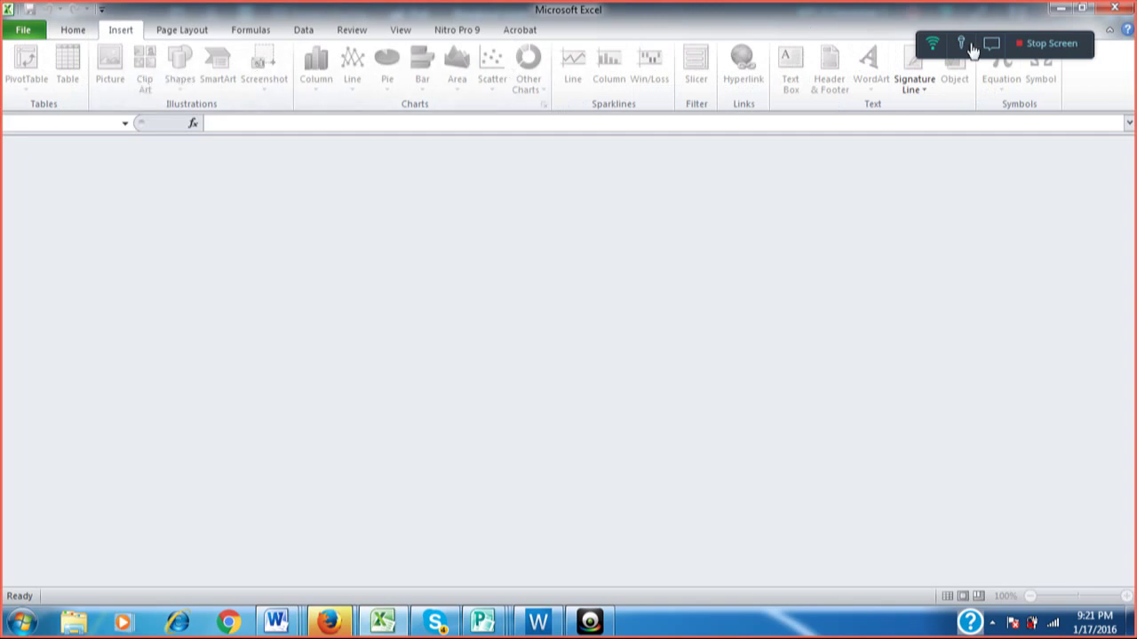
pyautogui.click(161, 34)
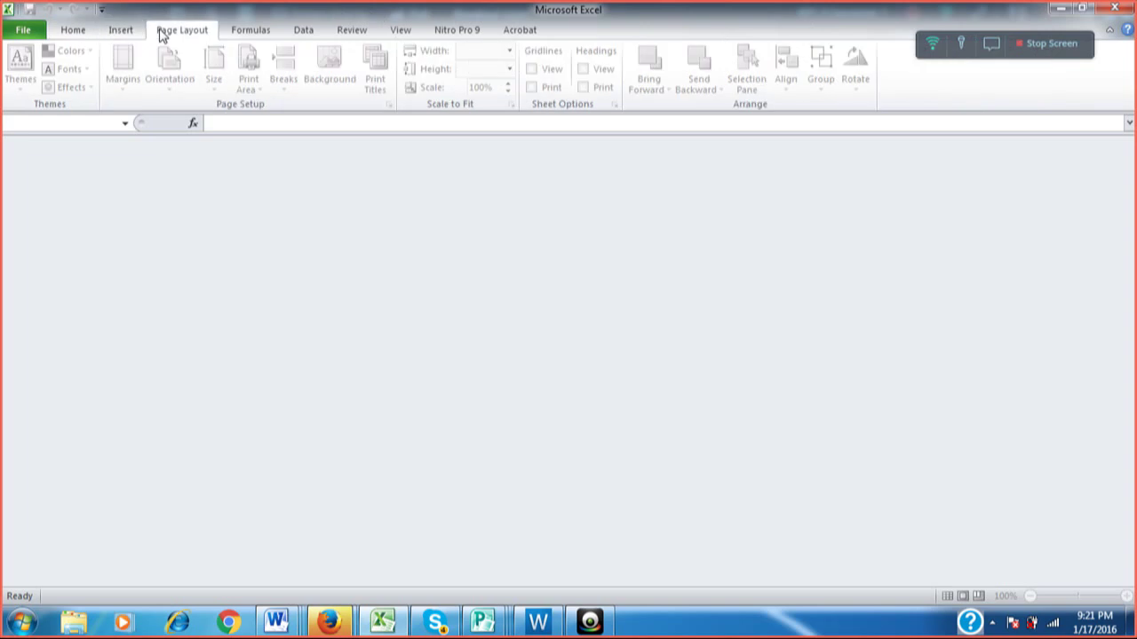
pyautogui.click(258, 34)
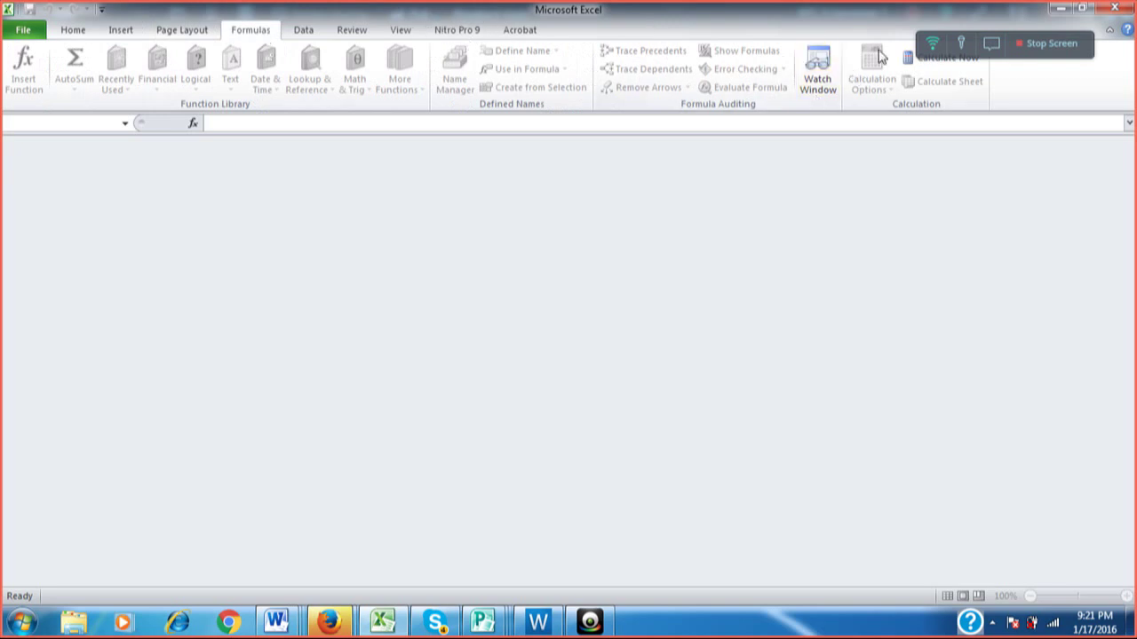
pyautogui.click(304, 33)
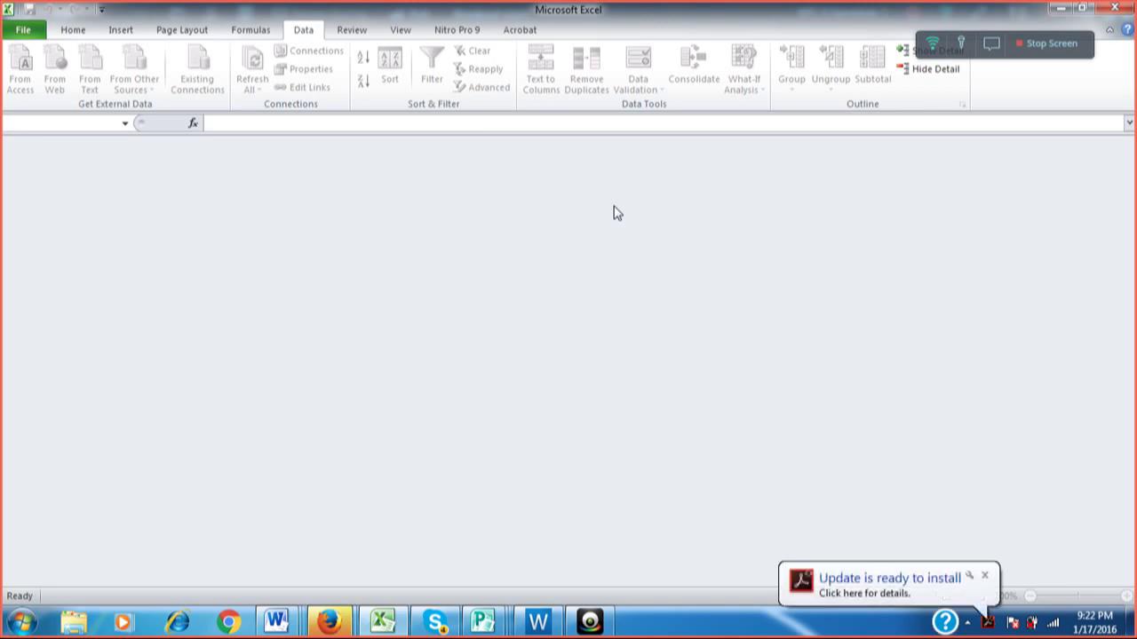
# Look over the Review and View tabs, then open the File backstage's Recent page.
pyautogui.click(351, 34)
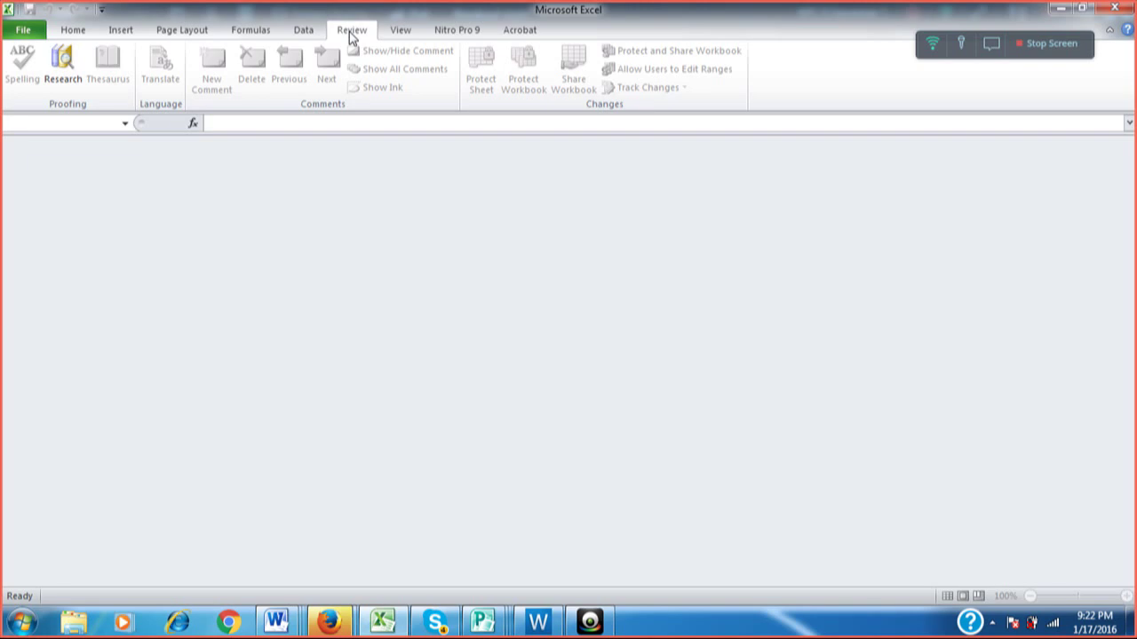
pyautogui.click(388, 43)
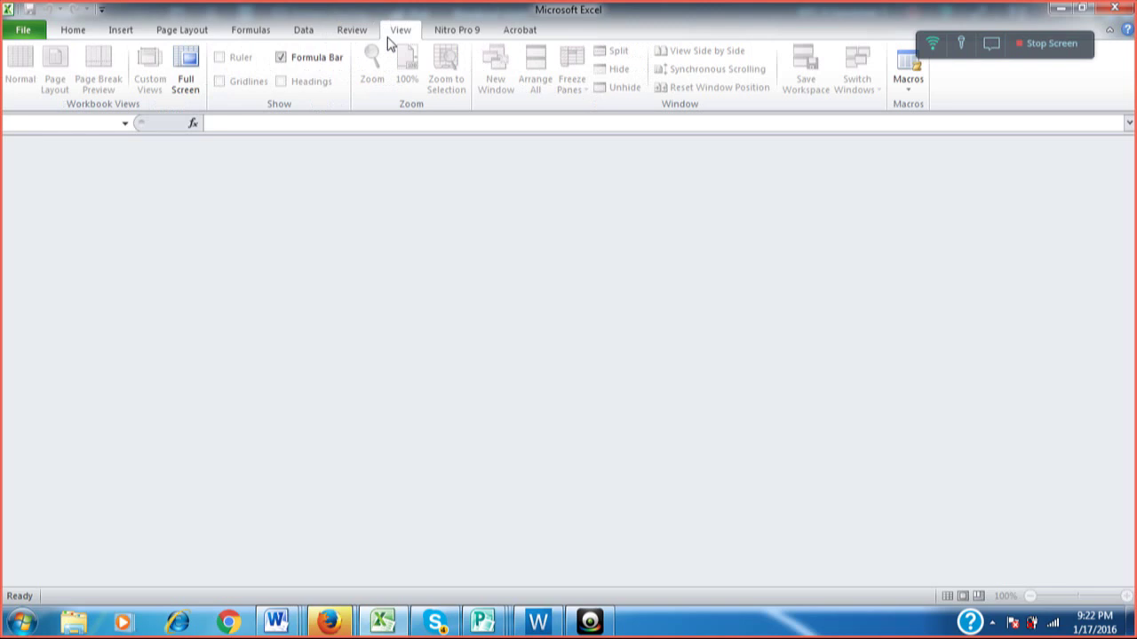
pyautogui.click(24, 34)
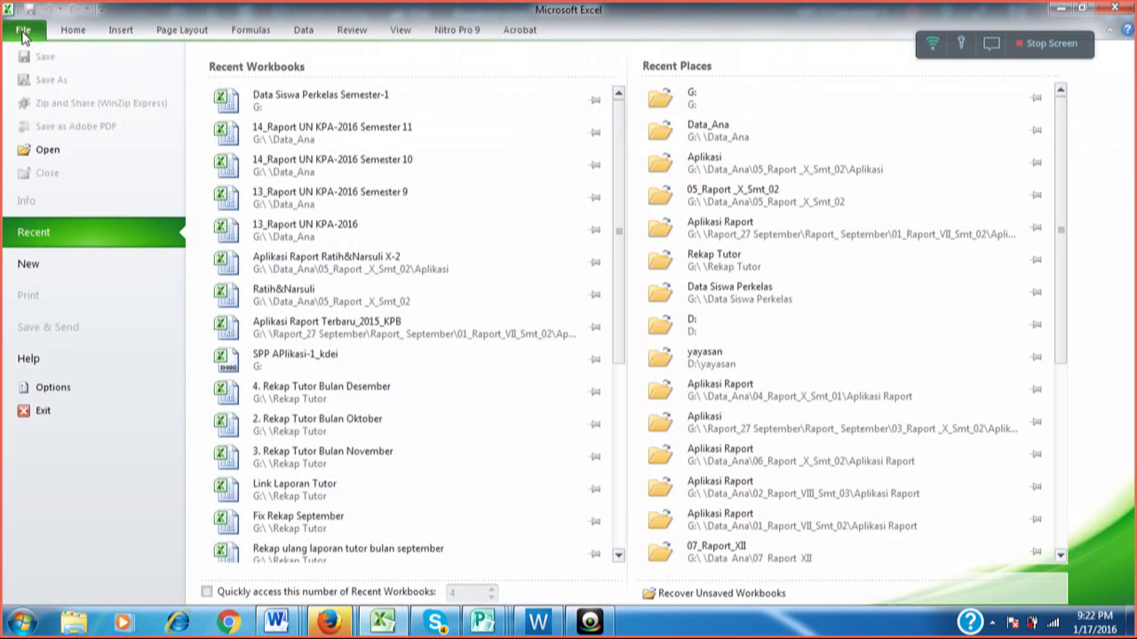
# On File > New, back out of New from Existing and create a Blank workbook.
pyautogui.click(81, 268)
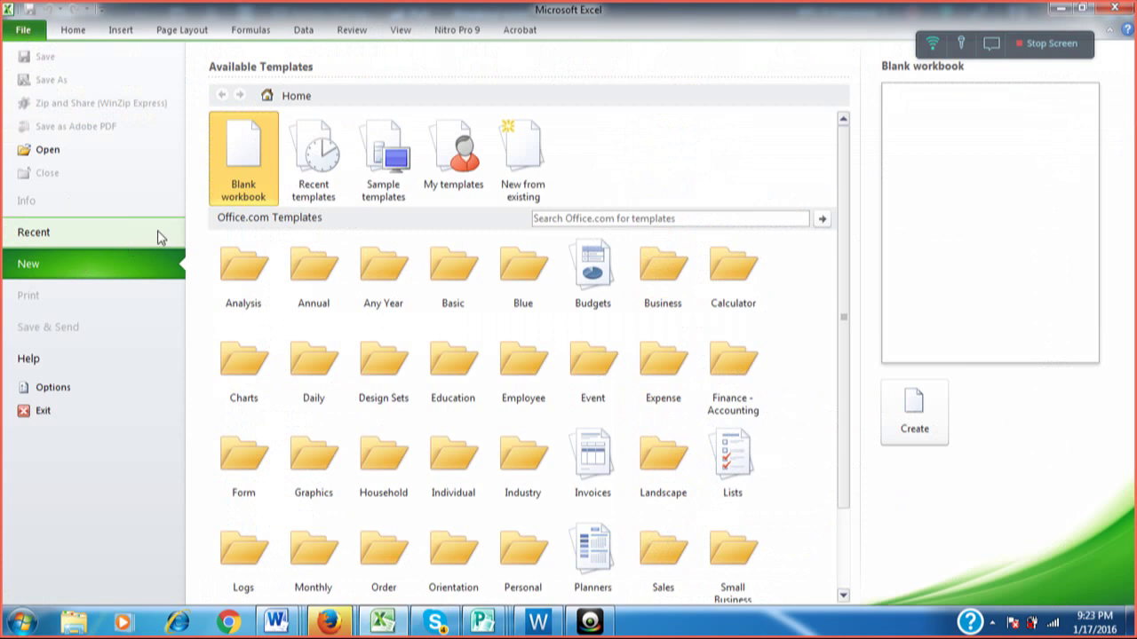
pyautogui.click(522, 180)
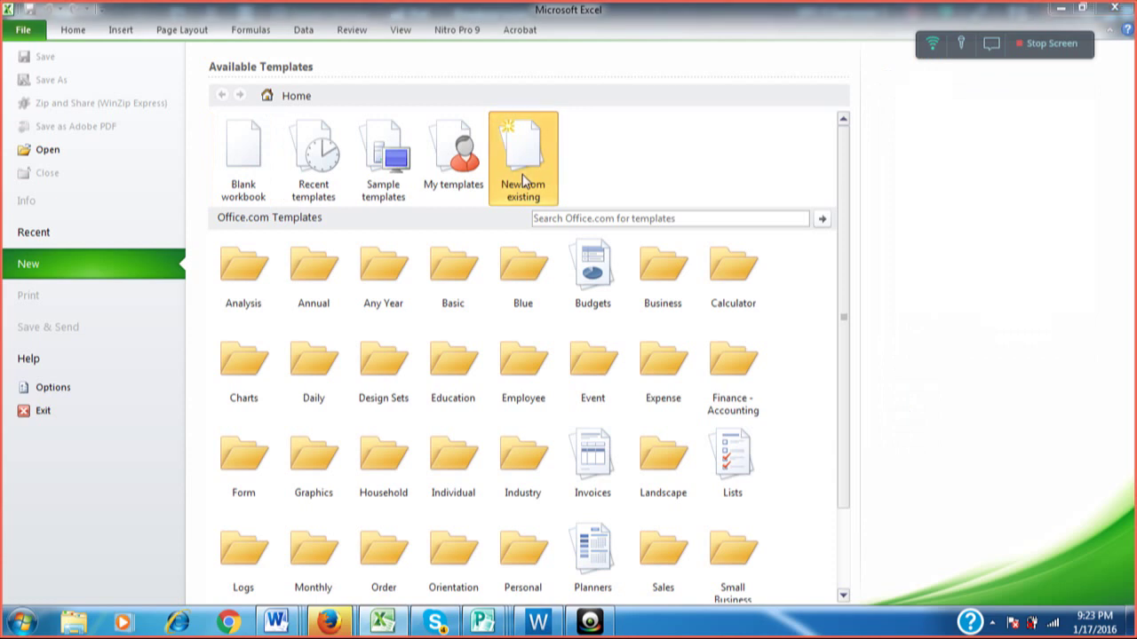
pyautogui.doubleClick(522, 181)
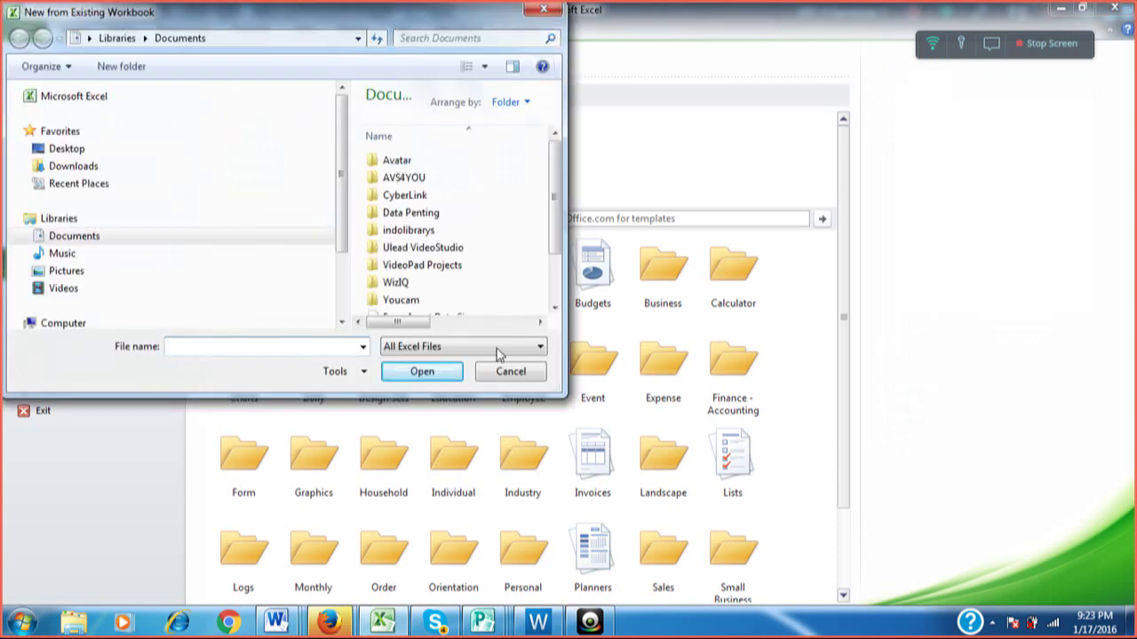
pyautogui.click(499, 371)
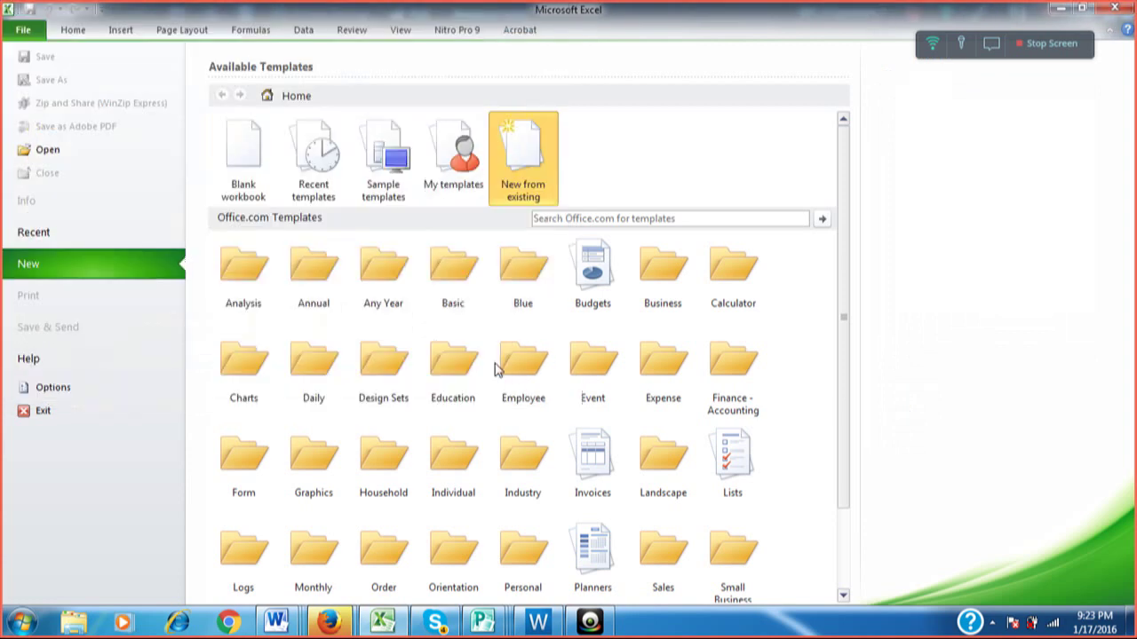
pyautogui.doubleClick(234, 149)
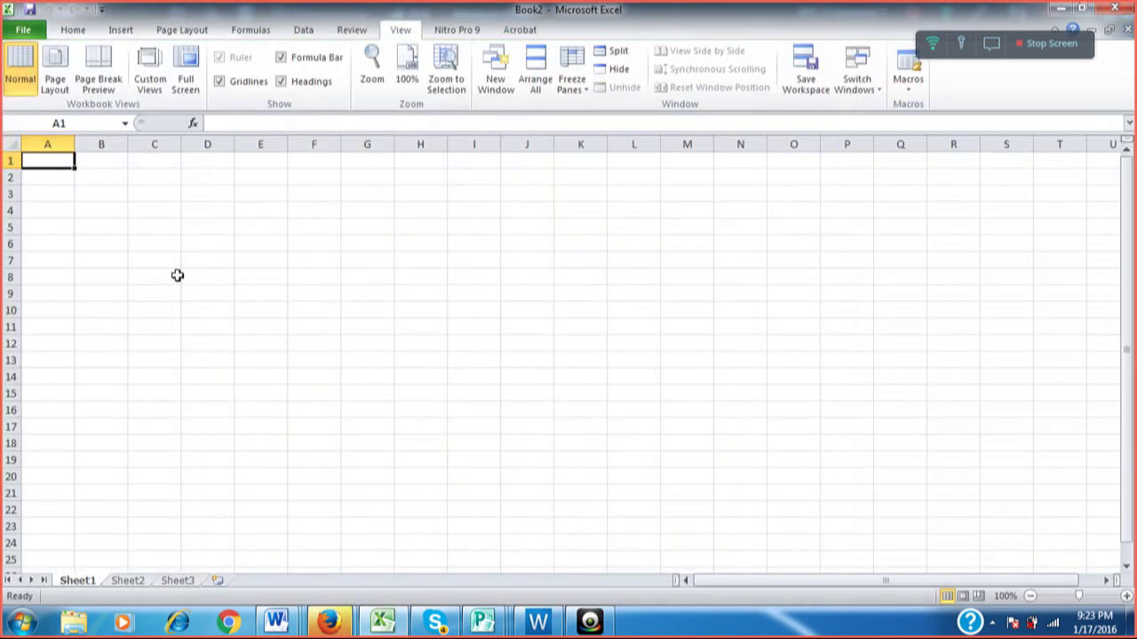
pyautogui.click(177, 276)
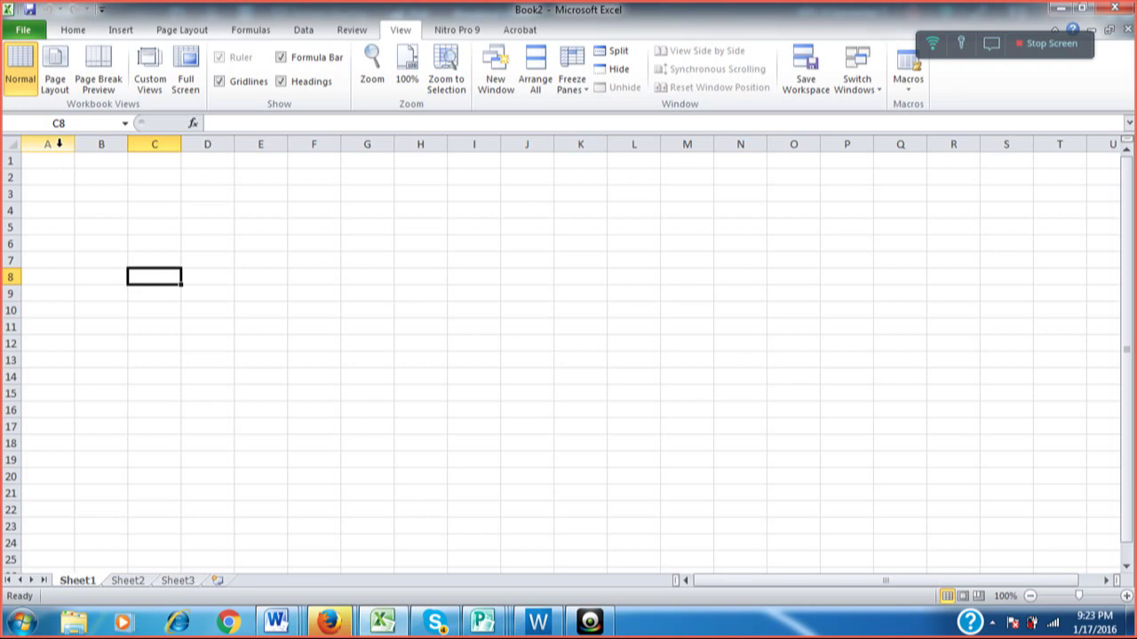
pyautogui.click(58, 144)
pyautogui.click(94, 143)
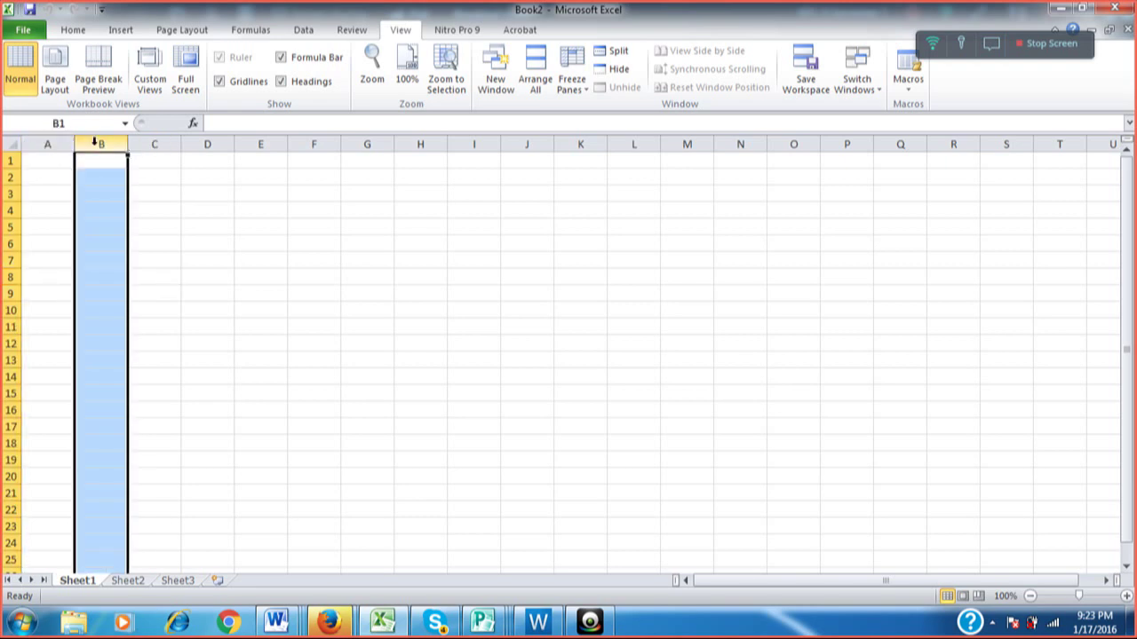
pyautogui.click(152, 143)
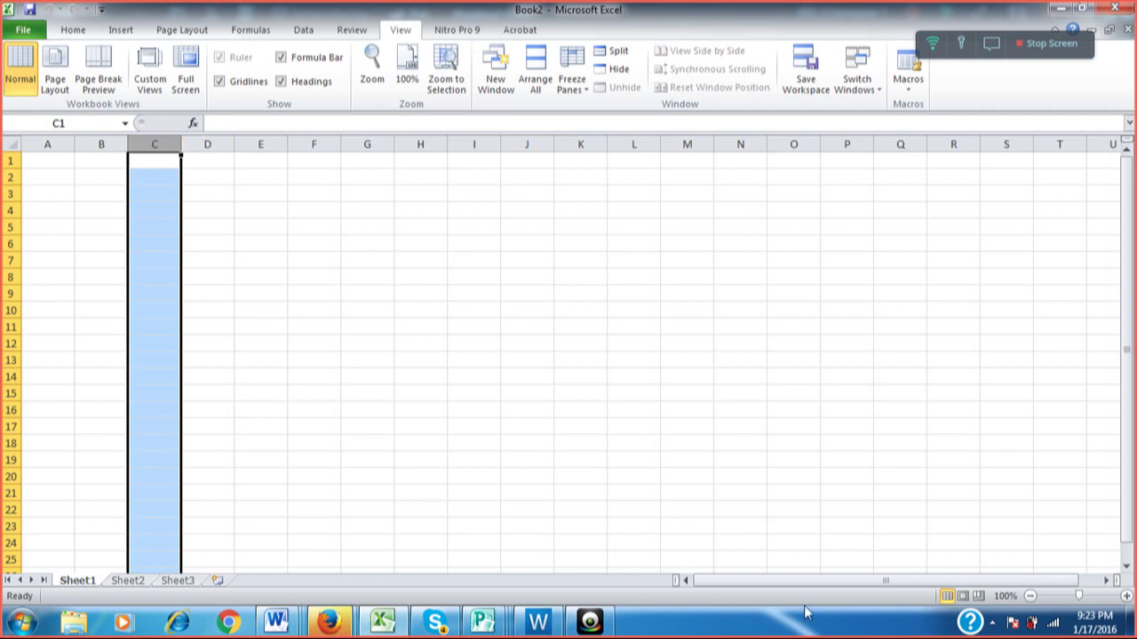
pyautogui.moveTo(824, 581); pyautogui.dragTo(916, 574)
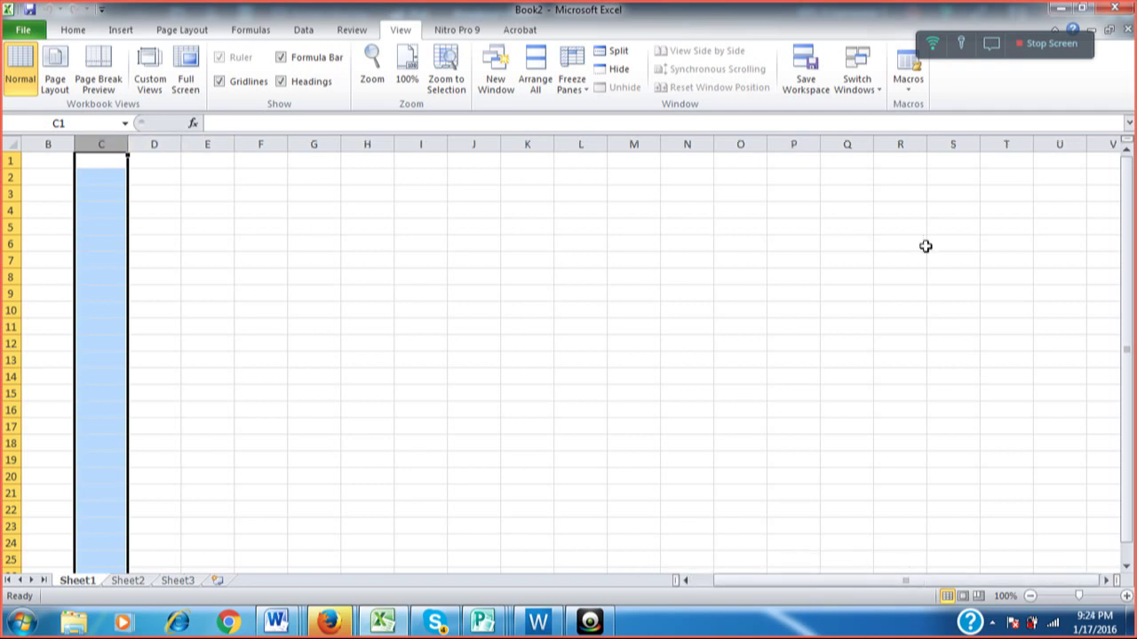
pyautogui.click(833, 159)
pyautogui.press('Right')
pyautogui.press('Right')
pyautogui.press('Right')
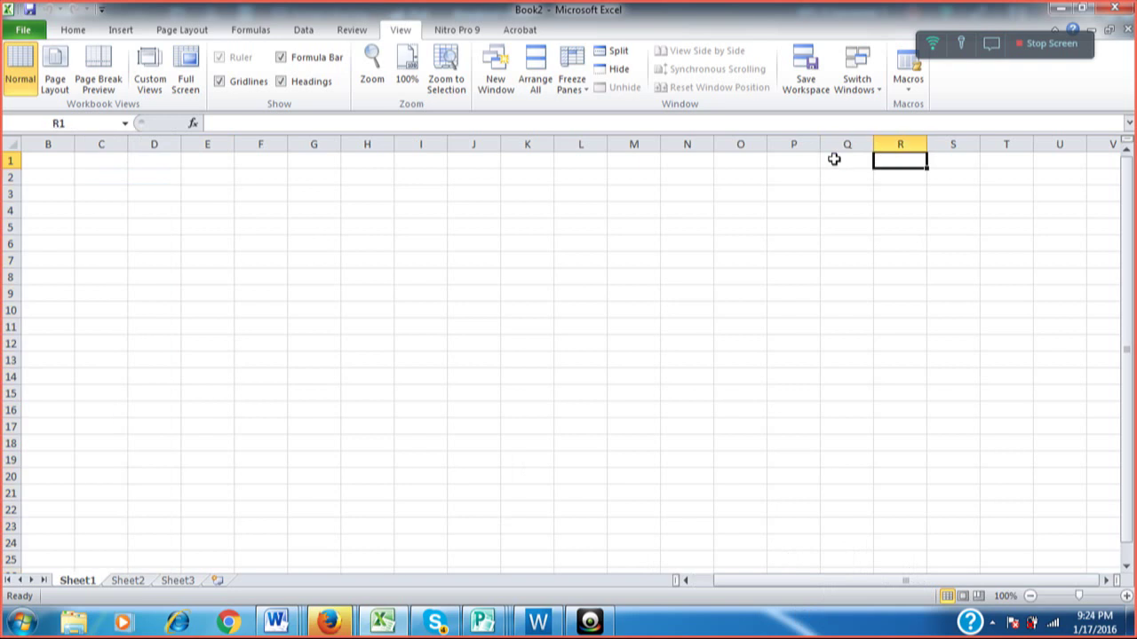
pyautogui.press('Right')
pyautogui.press('Right')
pyautogui.press('Right')
pyautogui.press('Right')
pyautogui.press('Right')
pyautogui.press('Right')
pyautogui.press('Right')
pyautogui.press('Right')
pyautogui.press('Right')
pyautogui.press('Right')
pyautogui.press('Right')
pyautogui.press('Right')
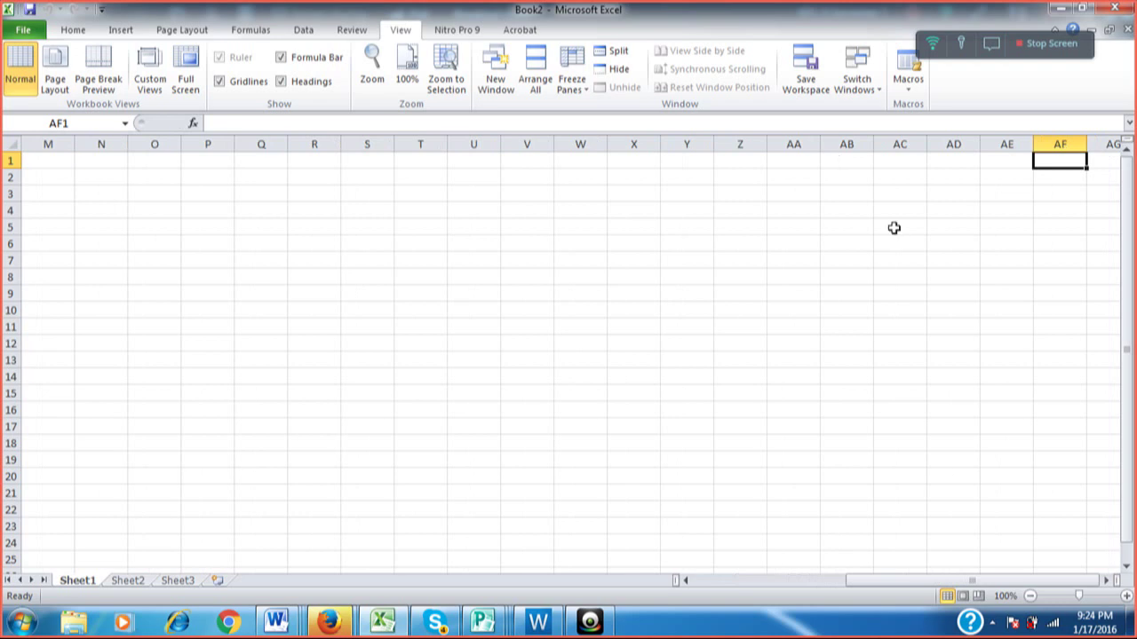
pyautogui.press('Right')
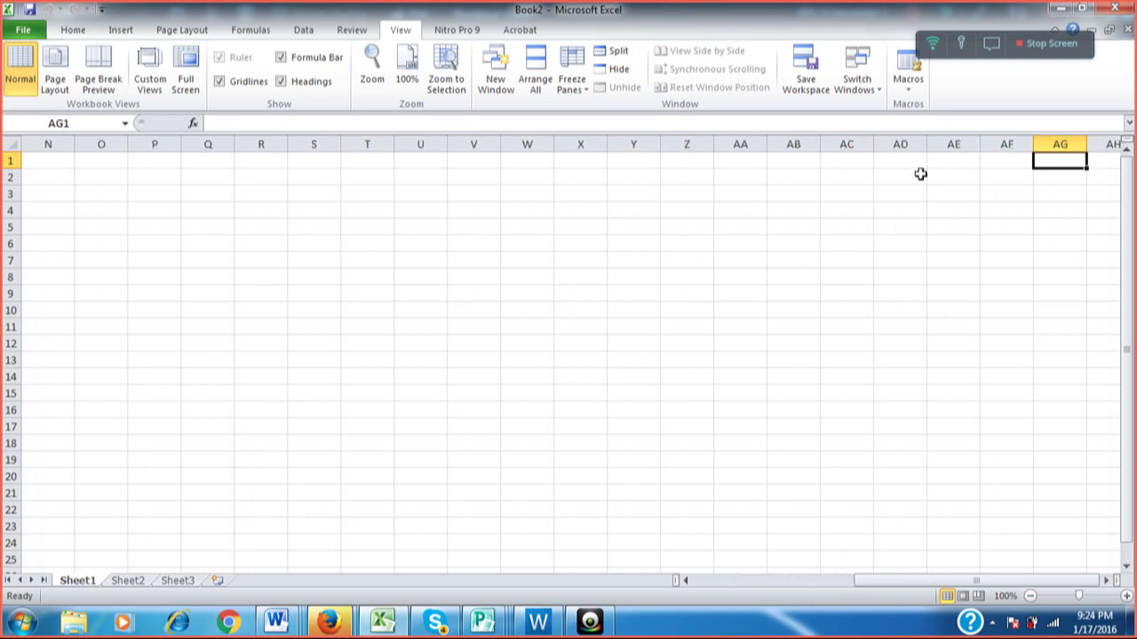
pyautogui.press('Right')
pyautogui.press('Right')
pyautogui.press('Right')
pyautogui.press('Right')
pyautogui.press('Right')
pyautogui.press('Right')
pyautogui.press('Right')
pyautogui.press('Right')
pyautogui.press('Right')
pyautogui.press('Right')
pyautogui.press('Right')
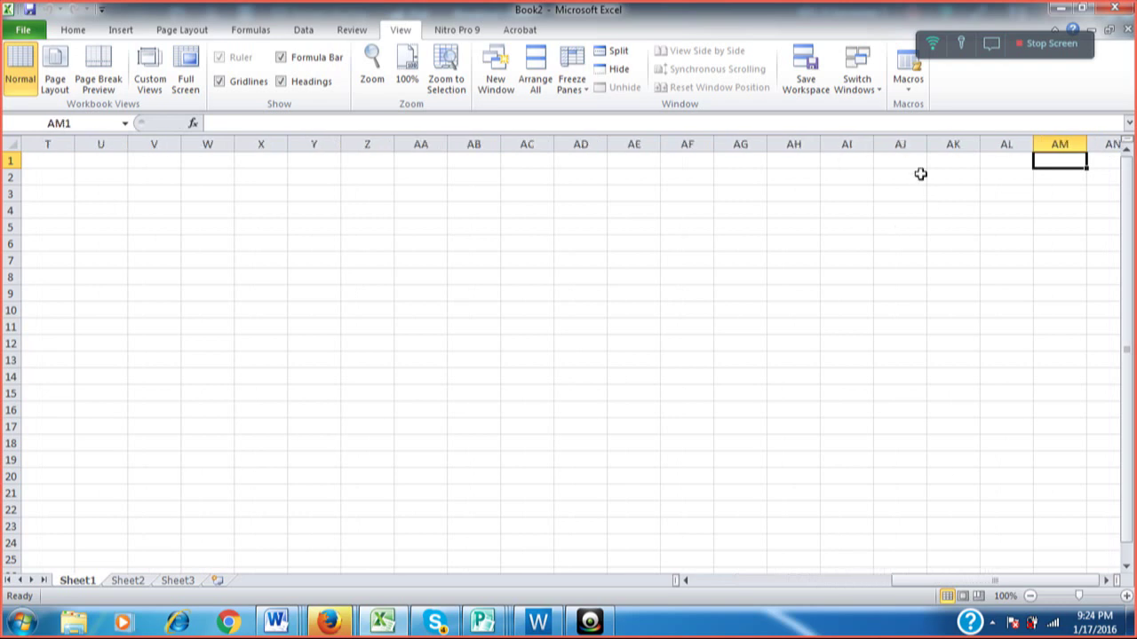
pyautogui.press('Right')
pyautogui.press('Right')
pyautogui.press('Right')
pyautogui.press('Right')
pyautogui.press('Right')
pyautogui.press('Right')
pyautogui.press('Right')
pyautogui.press('Right')
pyautogui.press('Right')
pyautogui.press('Right')
pyautogui.press('Right')
pyautogui.press('Right')
pyautogui.press('Right')
pyautogui.press('Right')
pyautogui.press('Right')
pyautogui.press('Right')
pyautogui.press('Right')
pyautogui.press('Right')
pyautogui.press('Right')
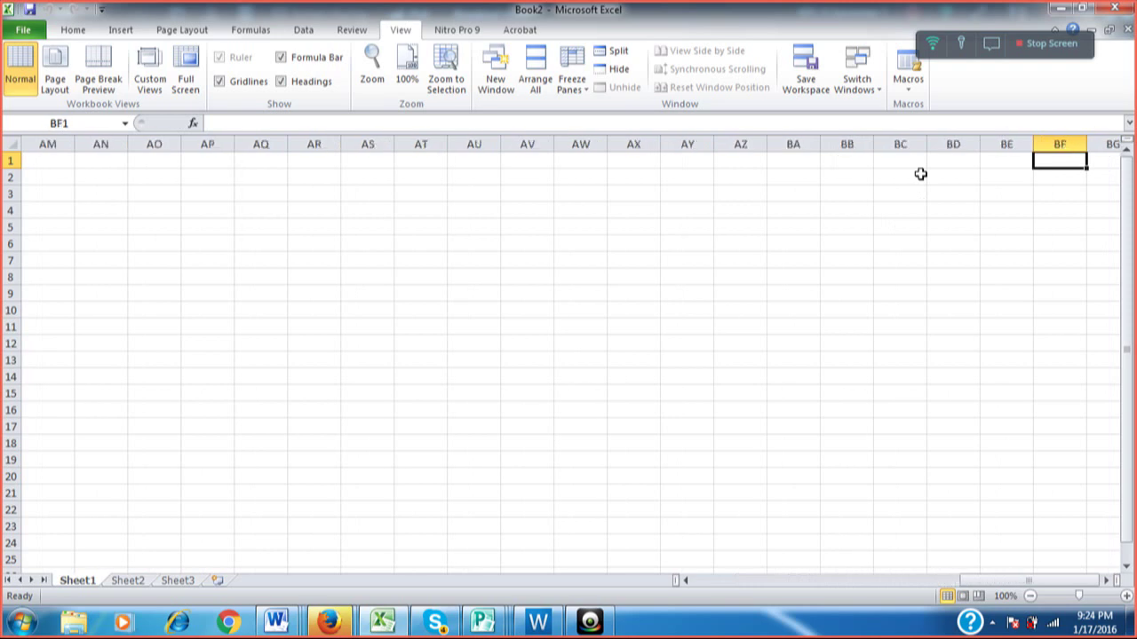
pyautogui.press('Right')
pyautogui.press('Right')
pyautogui.press('Right')
pyautogui.press('Right')
pyautogui.press('Right')
pyautogui.press('Right')
pyautogui.press('Right')
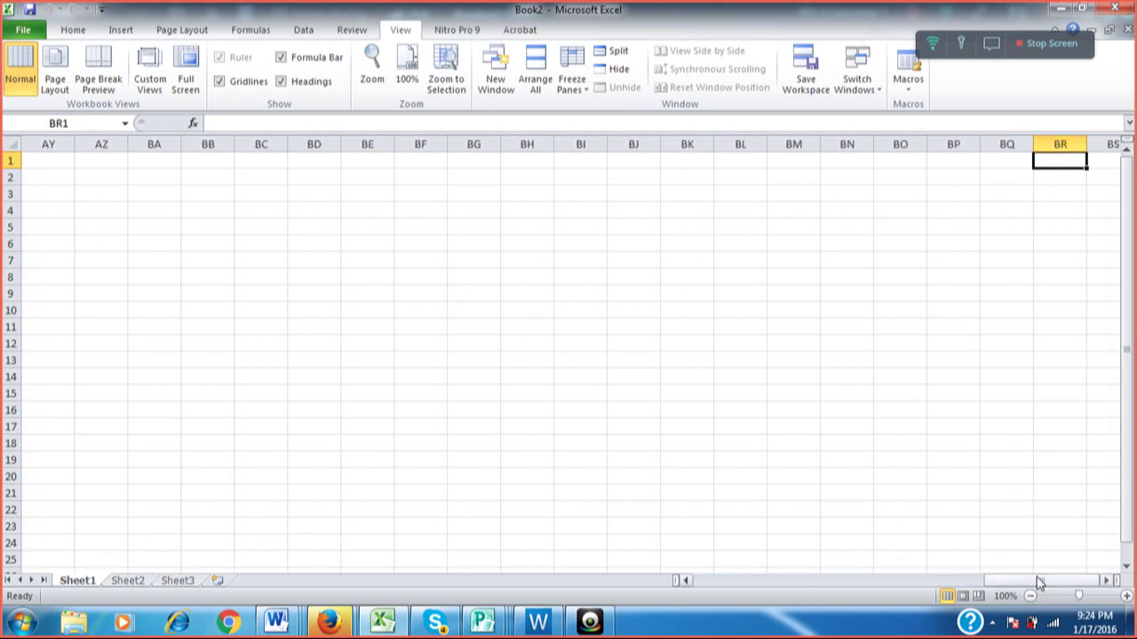
pyautogui.moveTo(1041, 582); pyautogui.dragTo(690, 576)
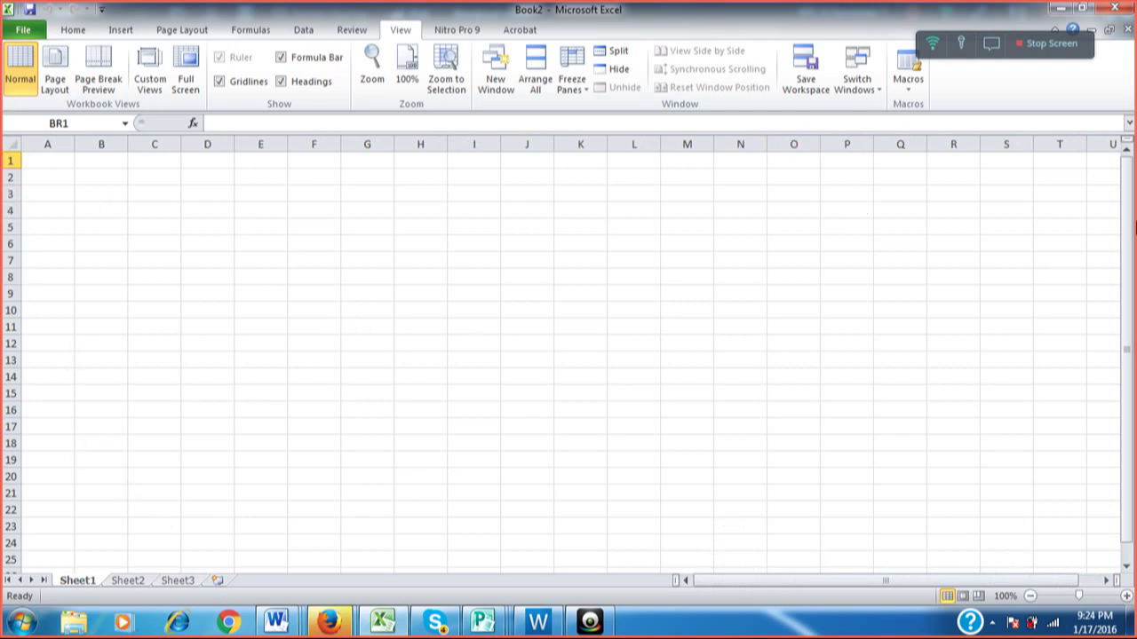
# Type the label B7 into cell G9.
pyautogui.moveTo(1126, 226); pyautogui.dragTo(1127, 253)
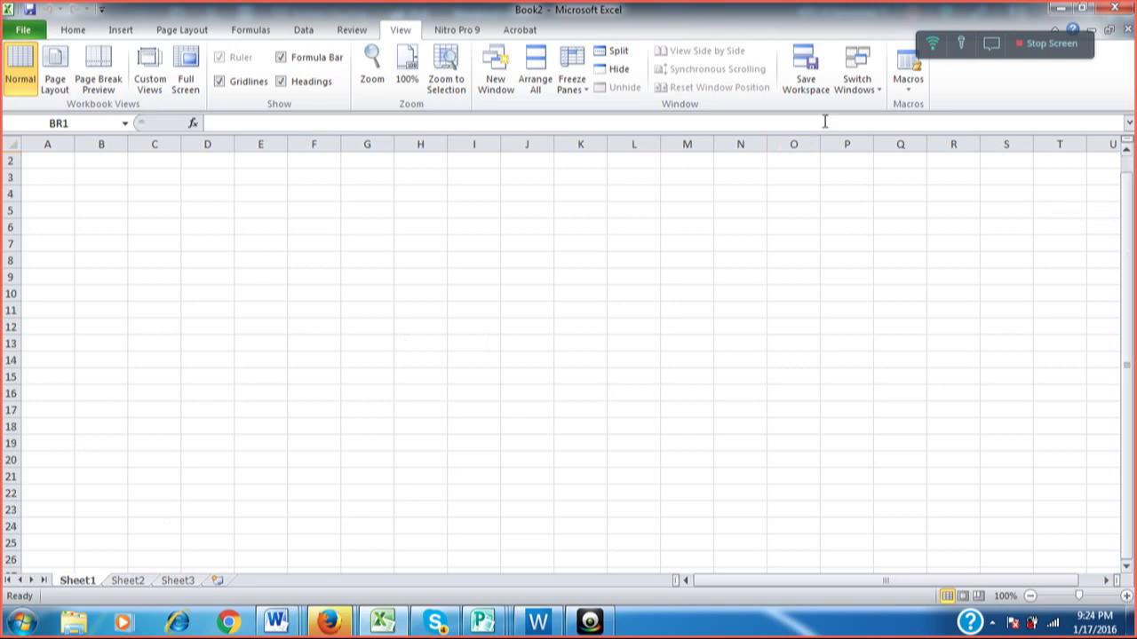
pyautogui.click(246, 163)
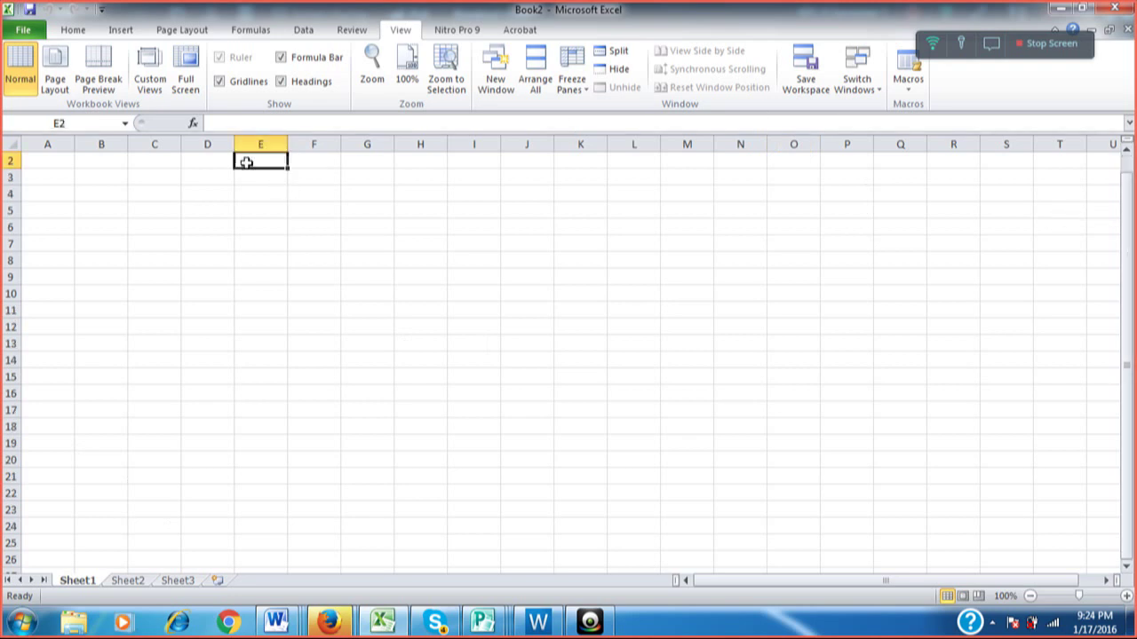
pyautogui.click(98, 159)
pyautogui.click(189, 224)
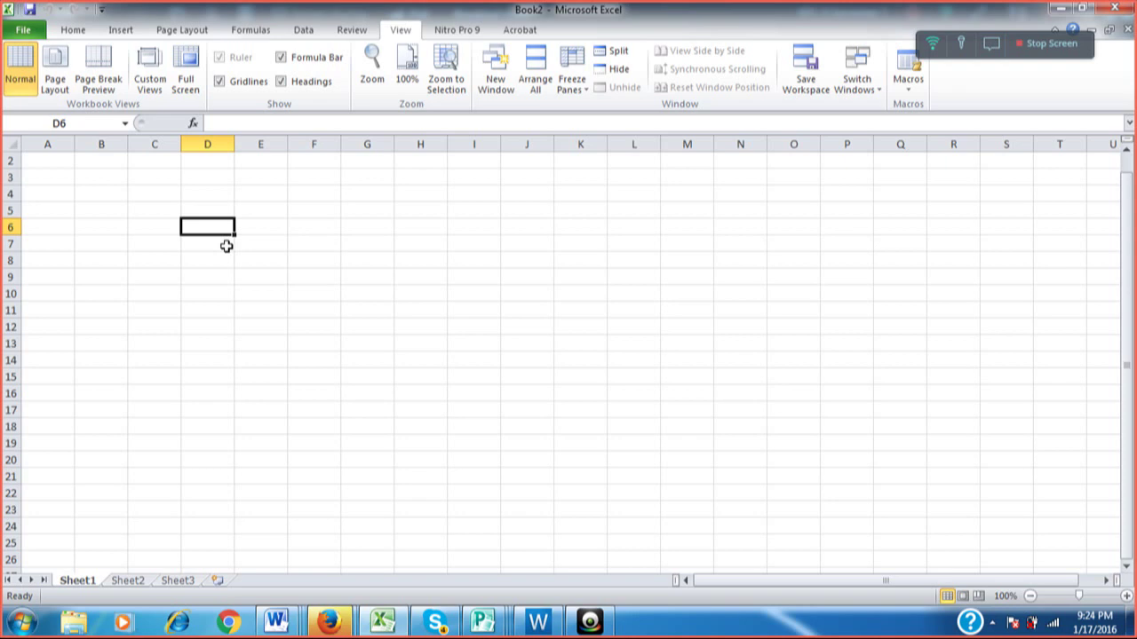
pyautogui.press('Right')
pyautogui.press('Right')
pyautogui.press('Right')
pyautogui.press('Down')
pyautogui.press('Down')
pyautogui.press('Down')
pyautogui.write('B')
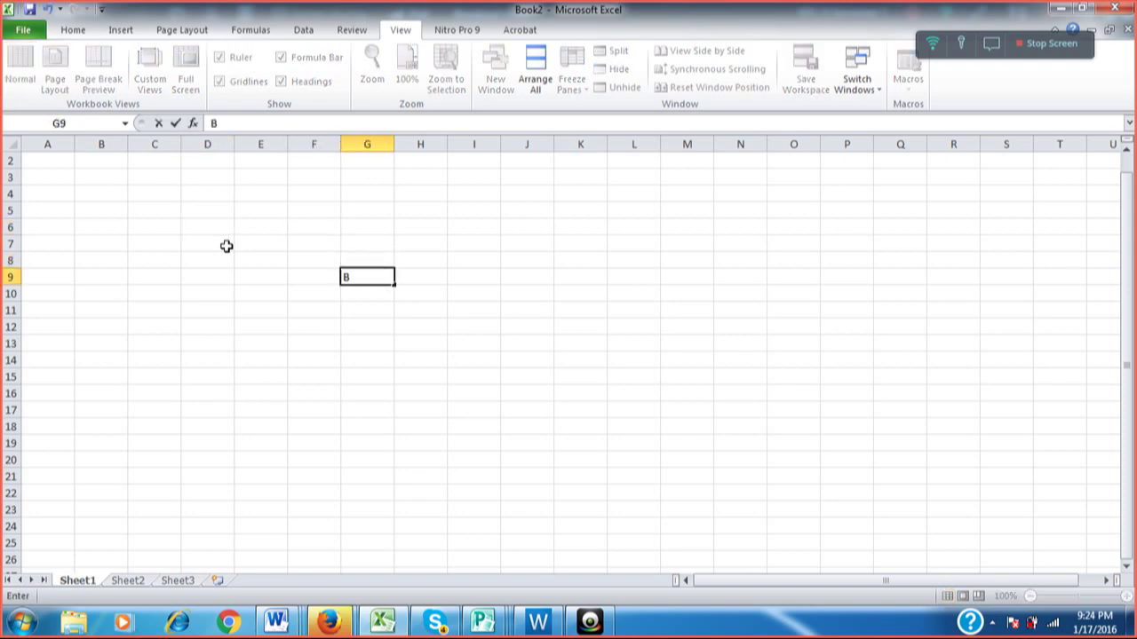
pyautogui.write('7')
pyautogui.press('Down')
pyautogui.press('Down')
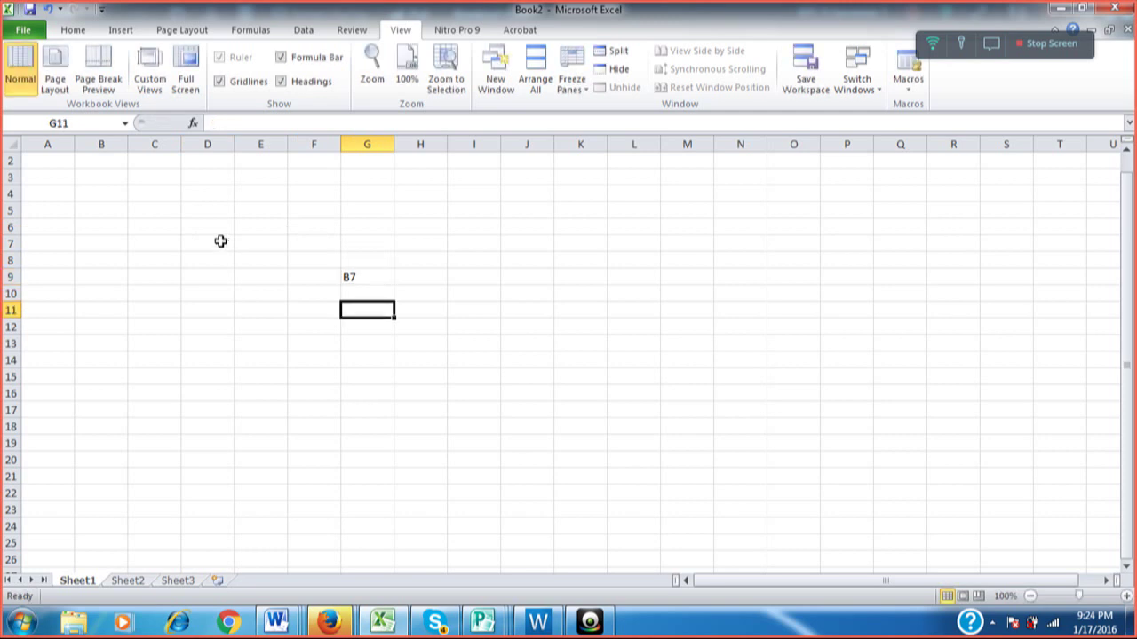
# Select various cells around the sheet, ending on cell B7 with the Home tab showing.
pyautogui.click(104, 242)
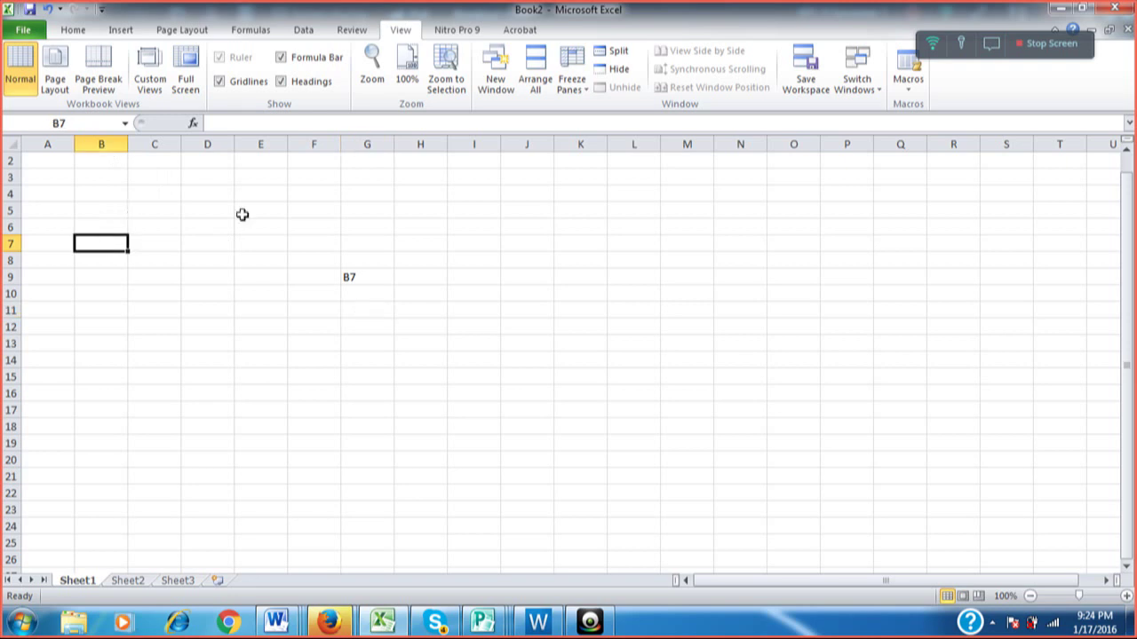
pyautogui.click(268, 226)
pyautogui.click(271, 350)
pyautogui.click(327, 360)
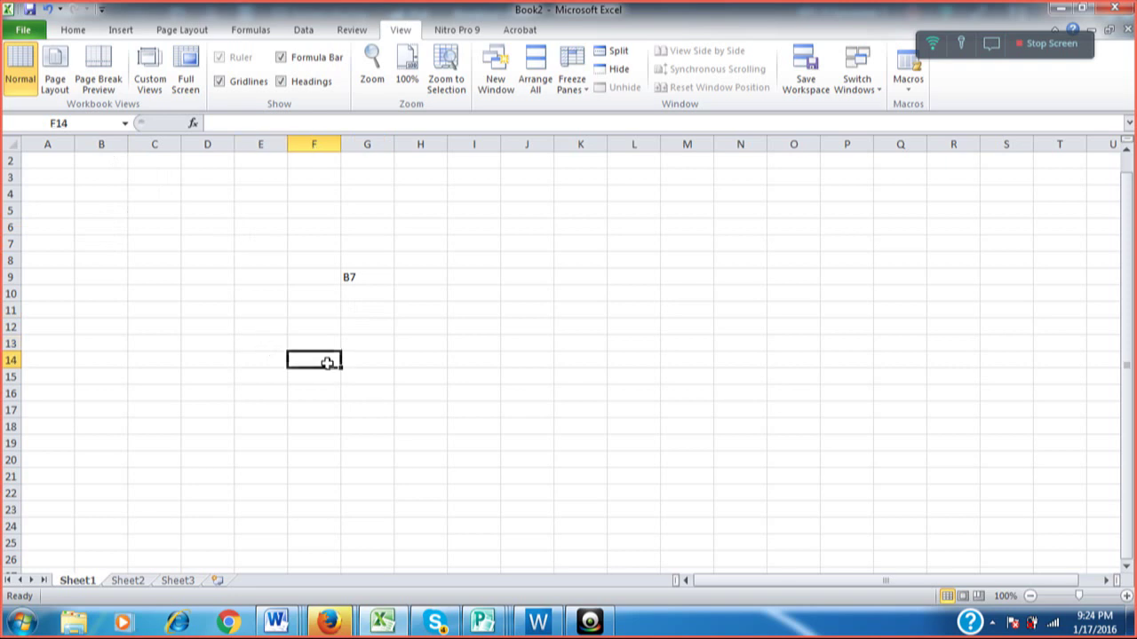
pyautogui.click(379, 358)
pyautogui.click(387, 222)
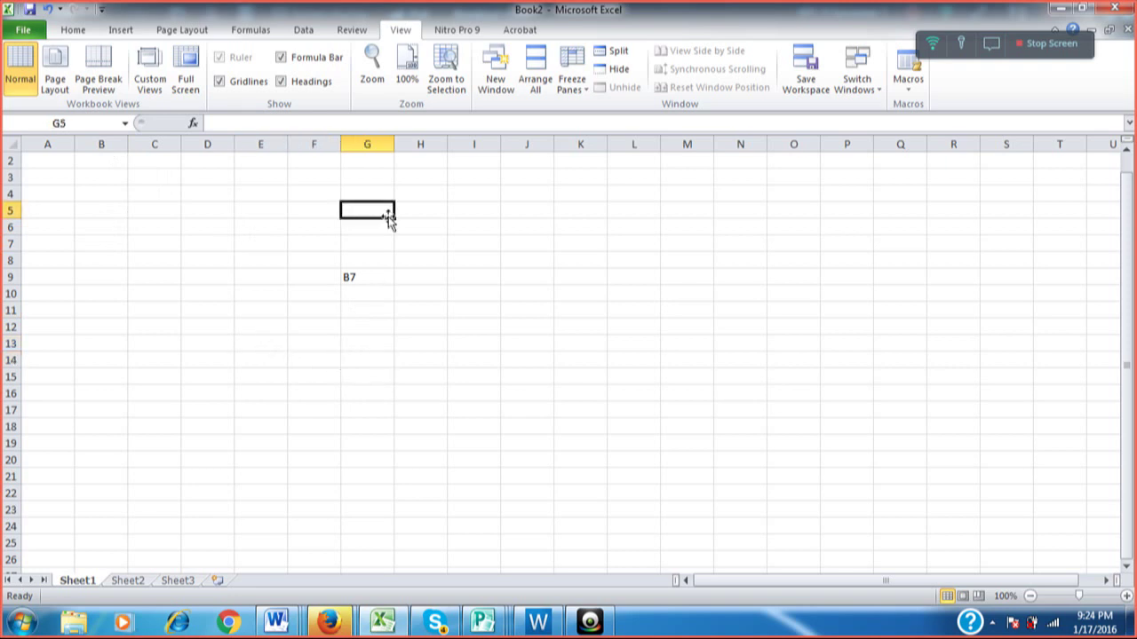
pyautogui.click(325, 231)
pyautogui.click(256, 316)
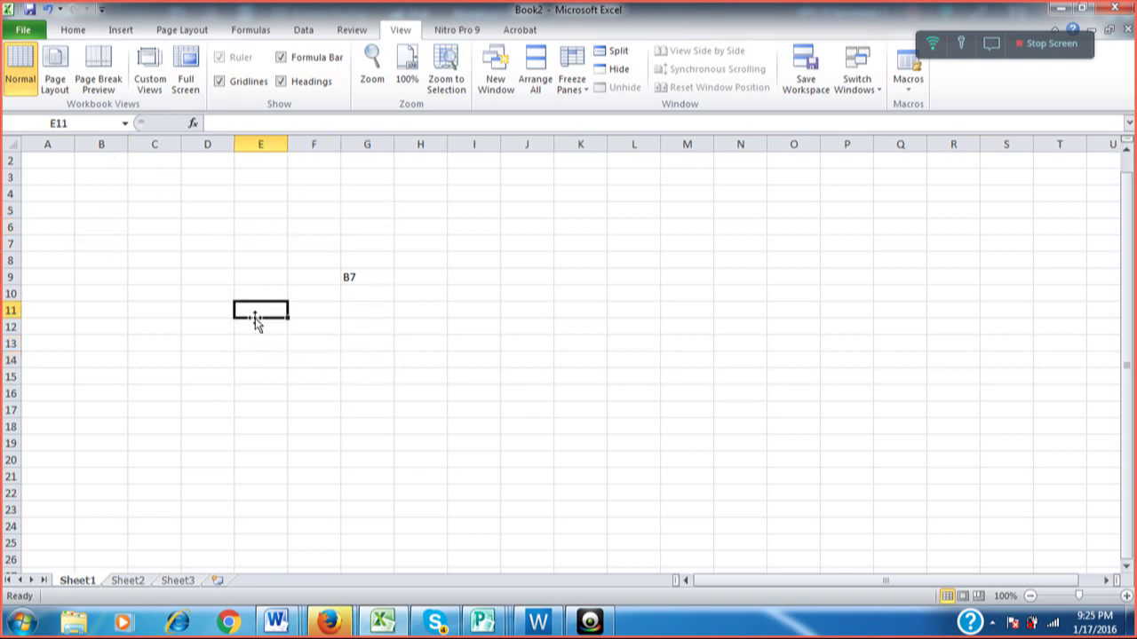
pyautogui.click(358, 275)
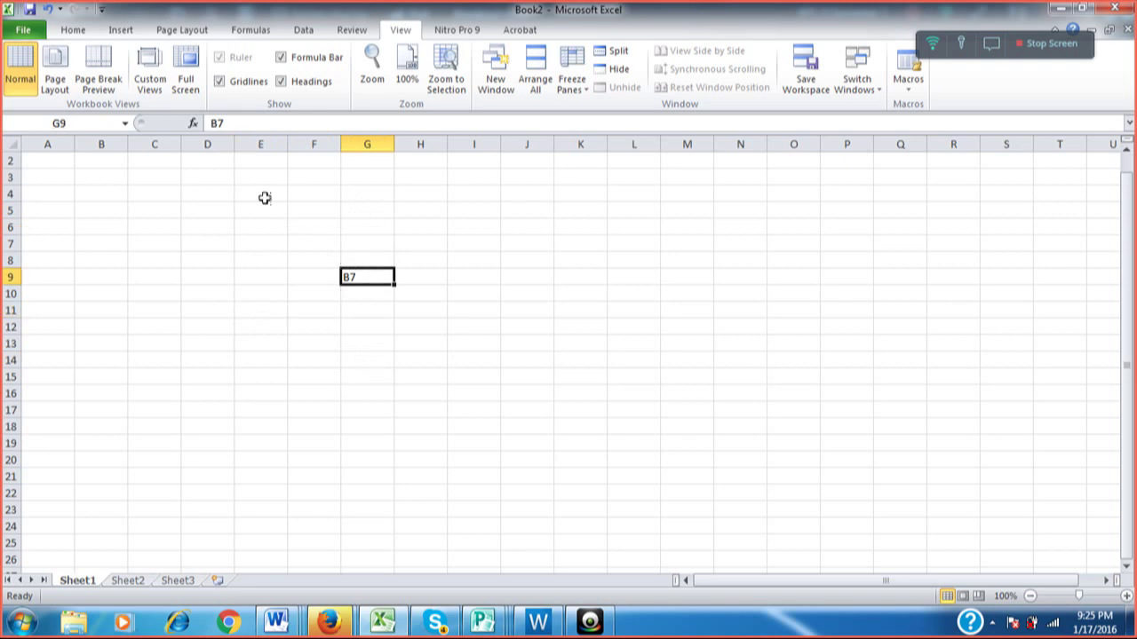
pyautogui.click(96, 241)
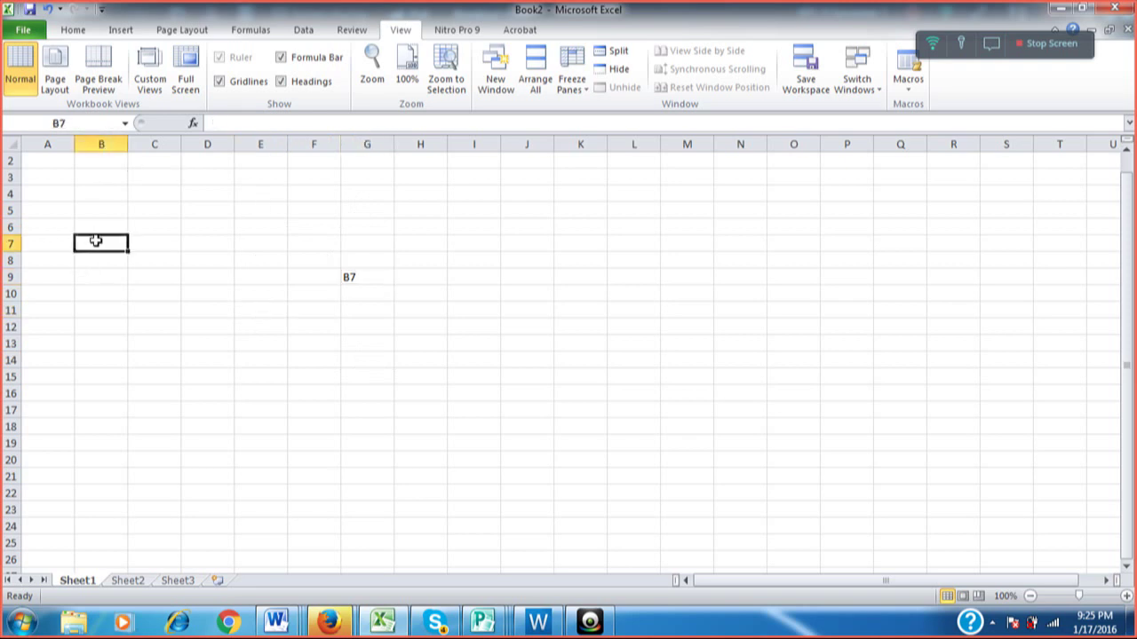
pyautogui.click(74, 30)
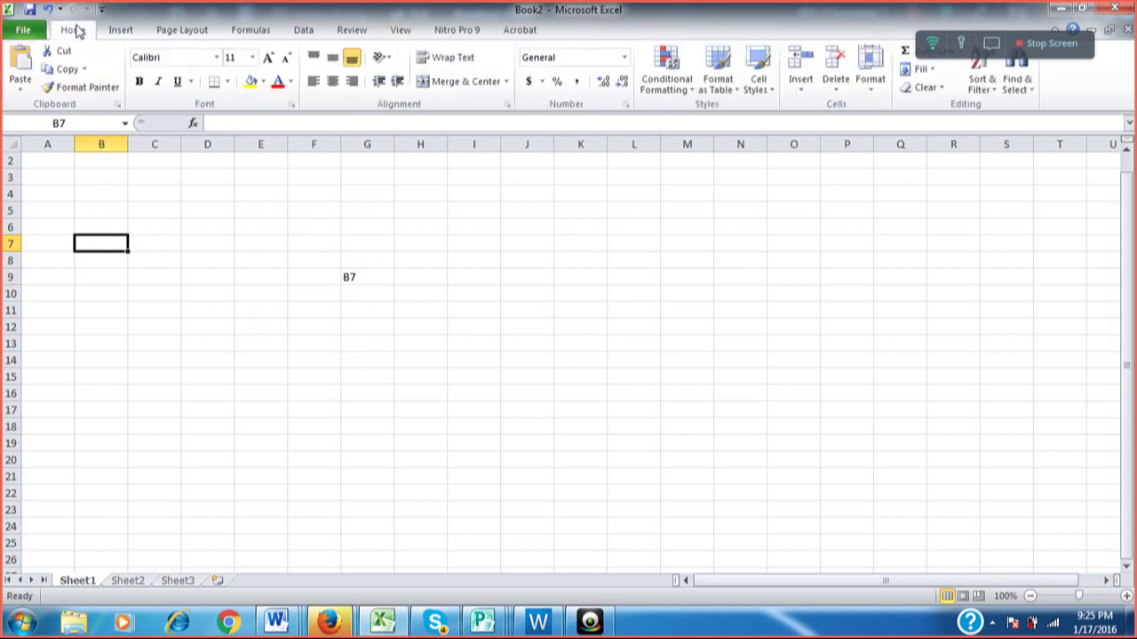
# Fill cell B7 yellow and label cell G10 as B8.
pyautogui.click(254, 82)
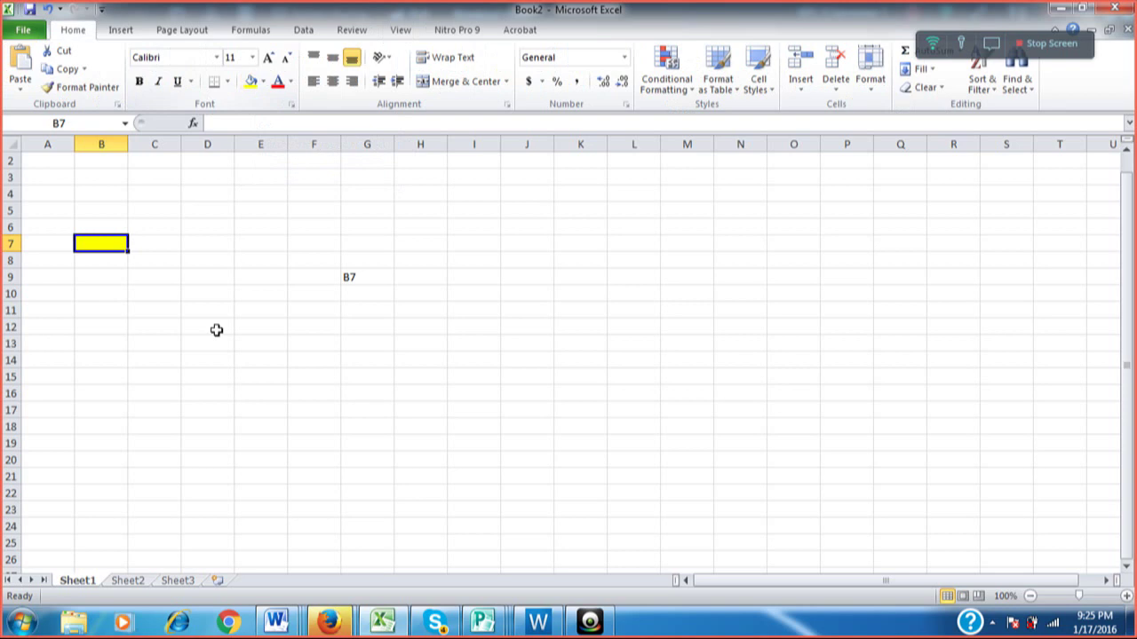
pyautogui.click(414, 278)
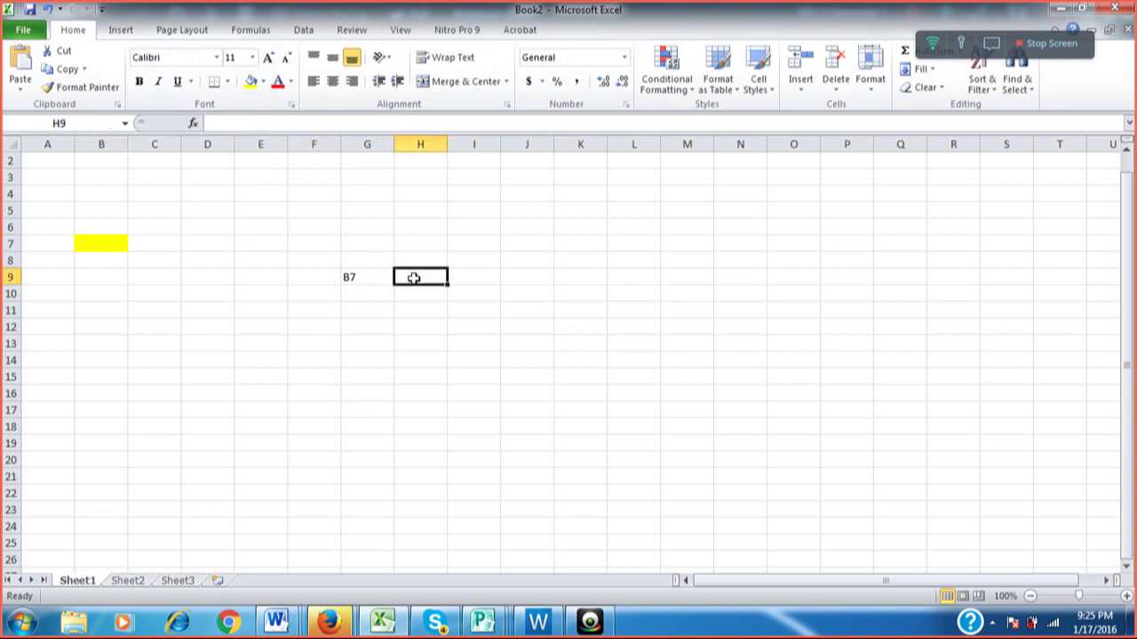
pyautogui.press('Down')
pyautogui.press('Left')
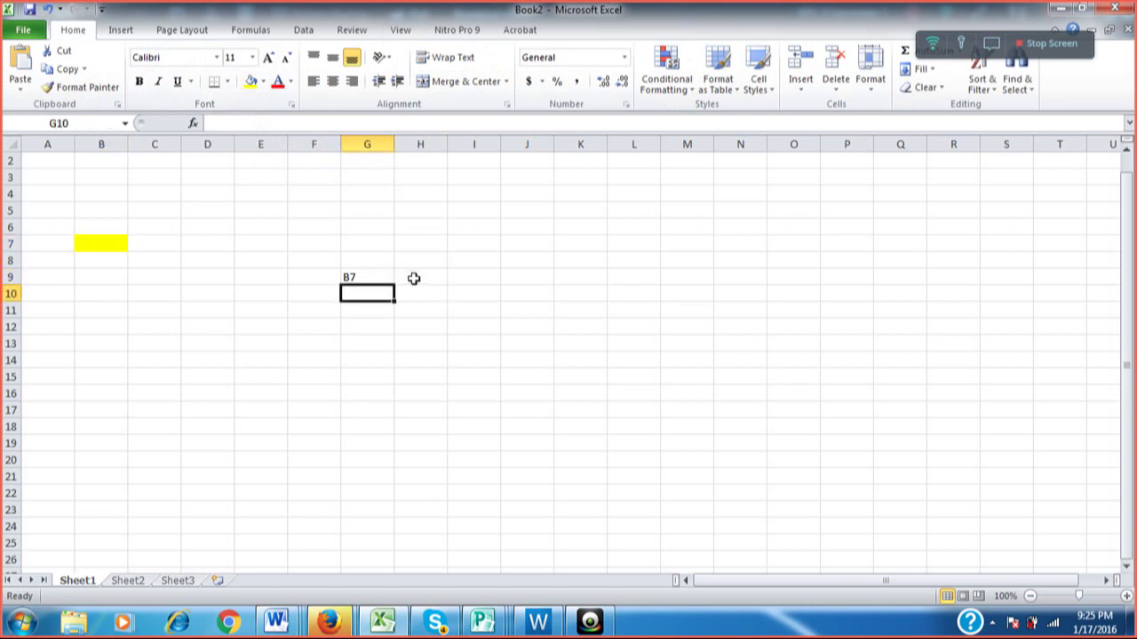
pyautogui.write('b')
pyautogui.press('BackSpace')
pyautogui.press('BackSpace')
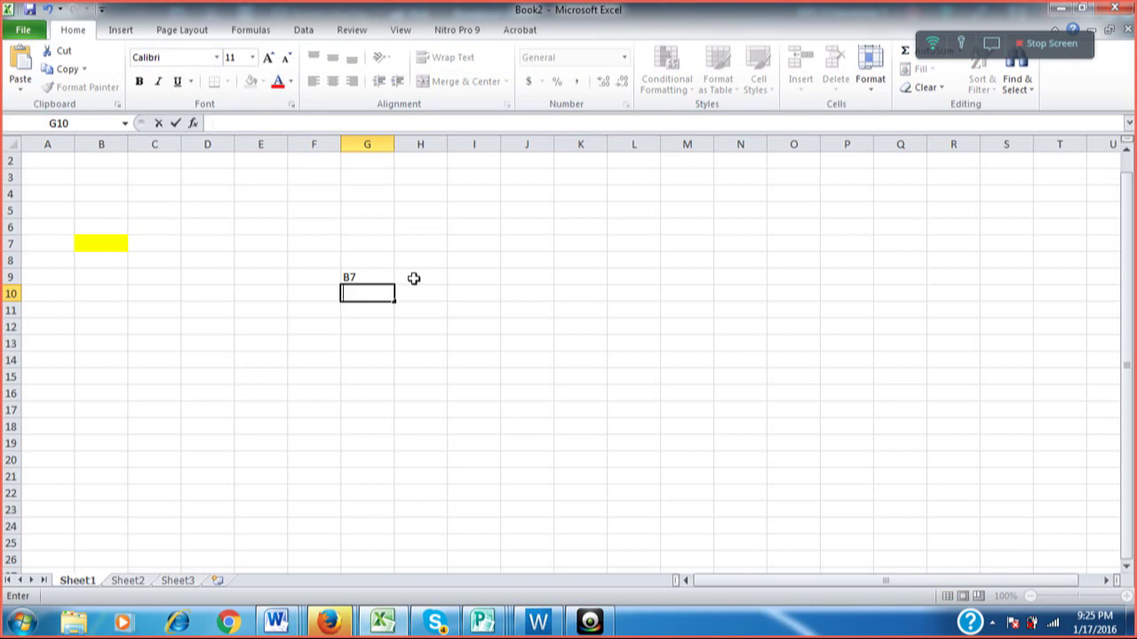
pyautogui.write('b8')
pyautogui.press('Up')
pyautogui.press('Up')
# Fill cell B8 orange, then move to cell G11.
pyautogui.press('Down')
pyautogui.press('Down')
pyautogui.press('Left')
pyautogui.press('Left')
pyautogui.press('Left')
pyautogui.press('Left')
pyautogui.press('Up')
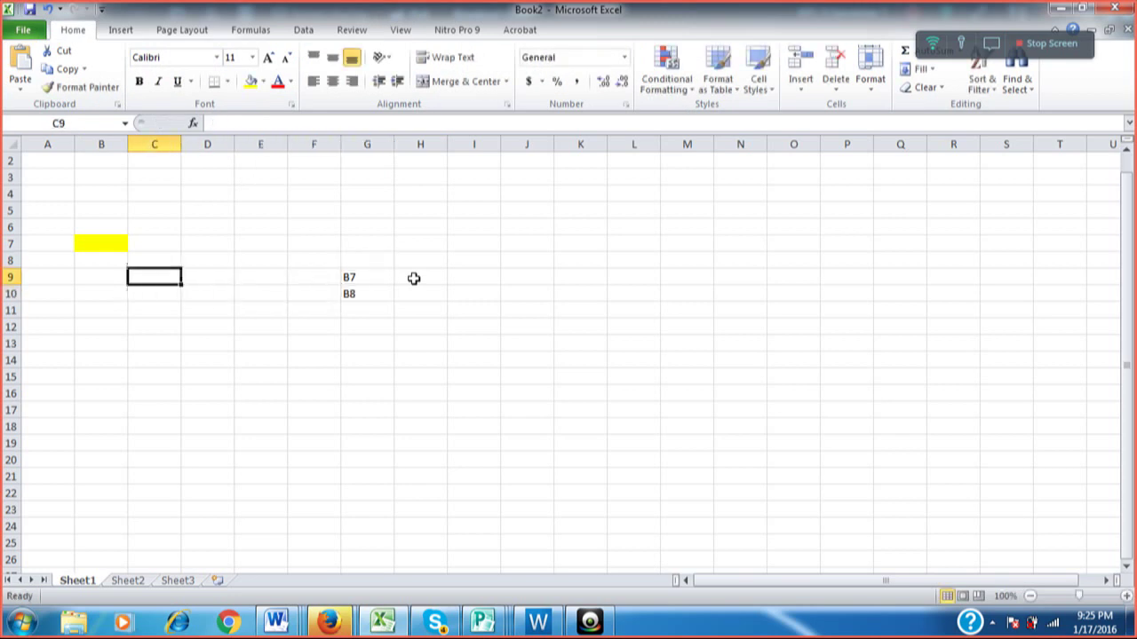
pyautogui.press('Up')
pyautogui.press('Left')
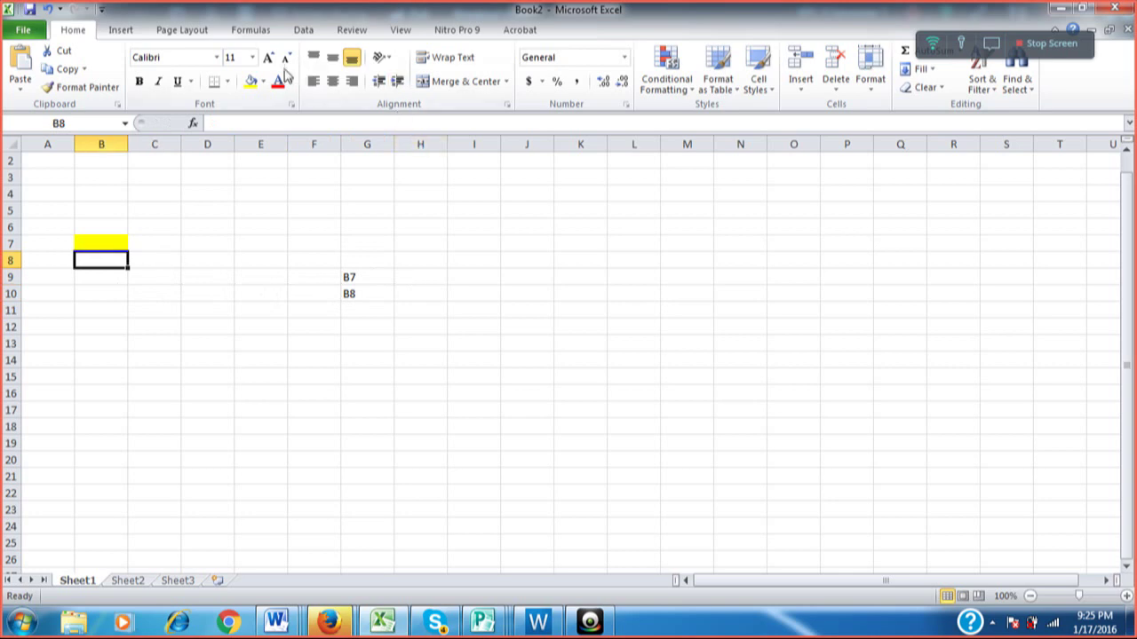
pyautogui.click(263, 83)
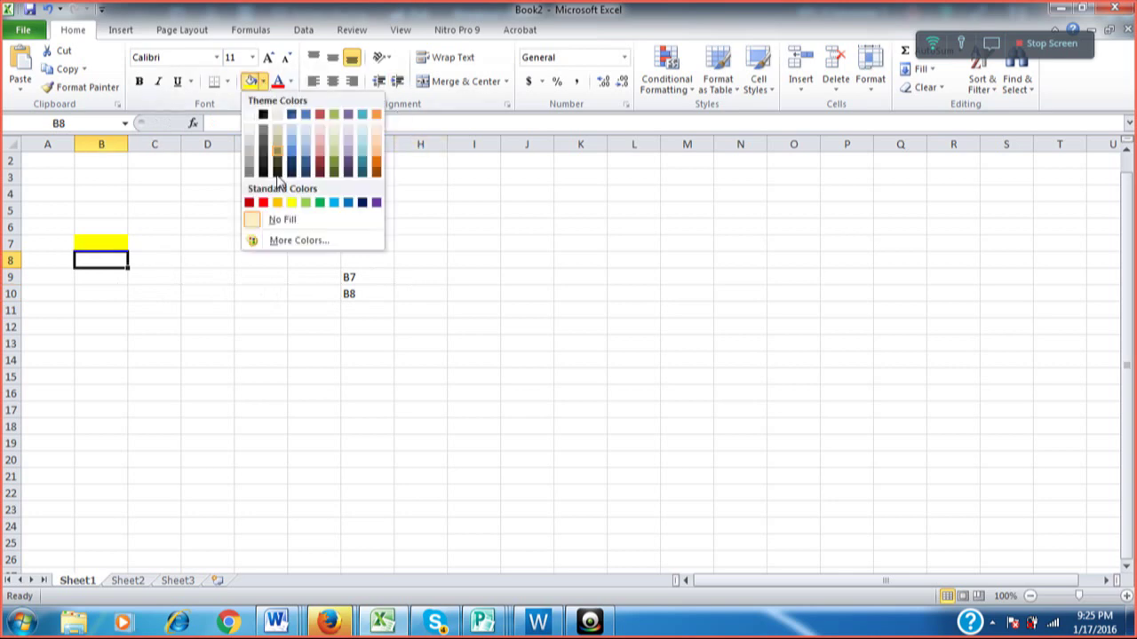
pyautogui.click(276, 201)
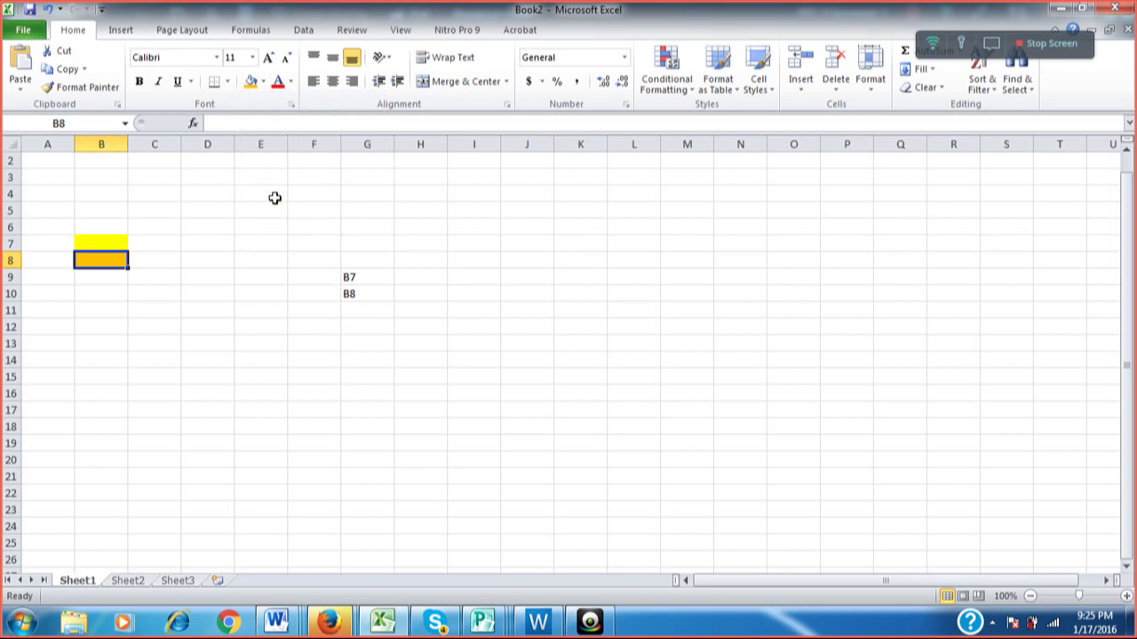
pyautogui.press('Down')
pyautogui.press('Down')
pyautogui.press('Down')
pyautogui.press('Right')
pyautogui.press('Right')
pyautogui.press('Right')
pyautogui.press('Right')
pyautogui.press('Right')
pyautogui.press('Right')
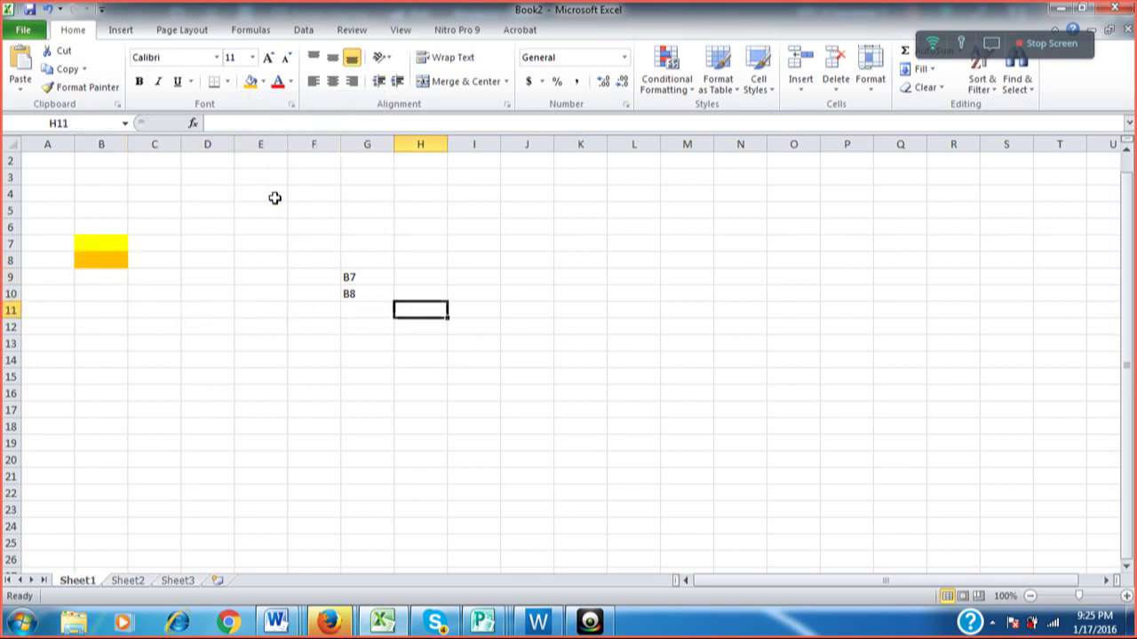
pyautogui.press('Left')
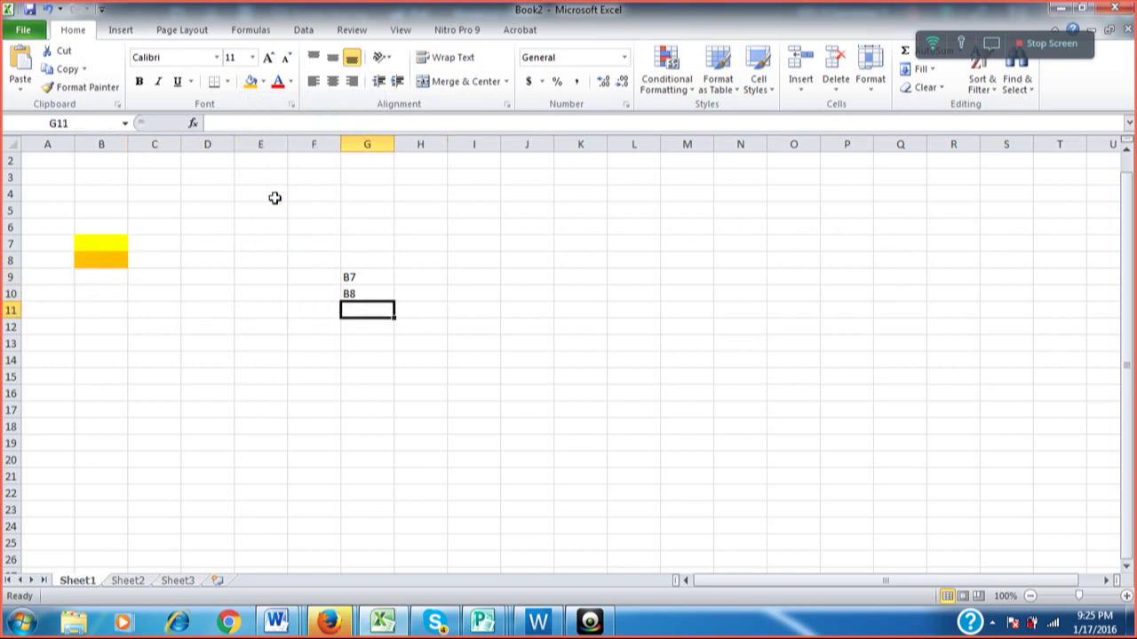
# Enter b7+b8 in G11 and the label B9 in H11.
pyautogui.write('b7')
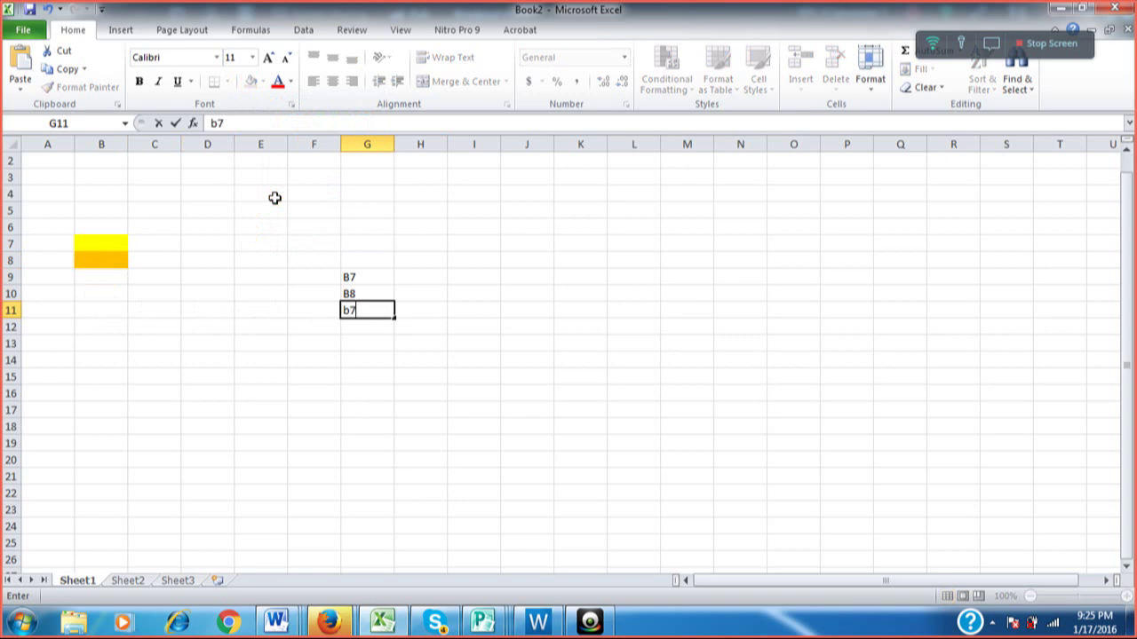
pyautogui.write('+b8')
pyautogui.press('Tab')
pyautogui.press('Down')
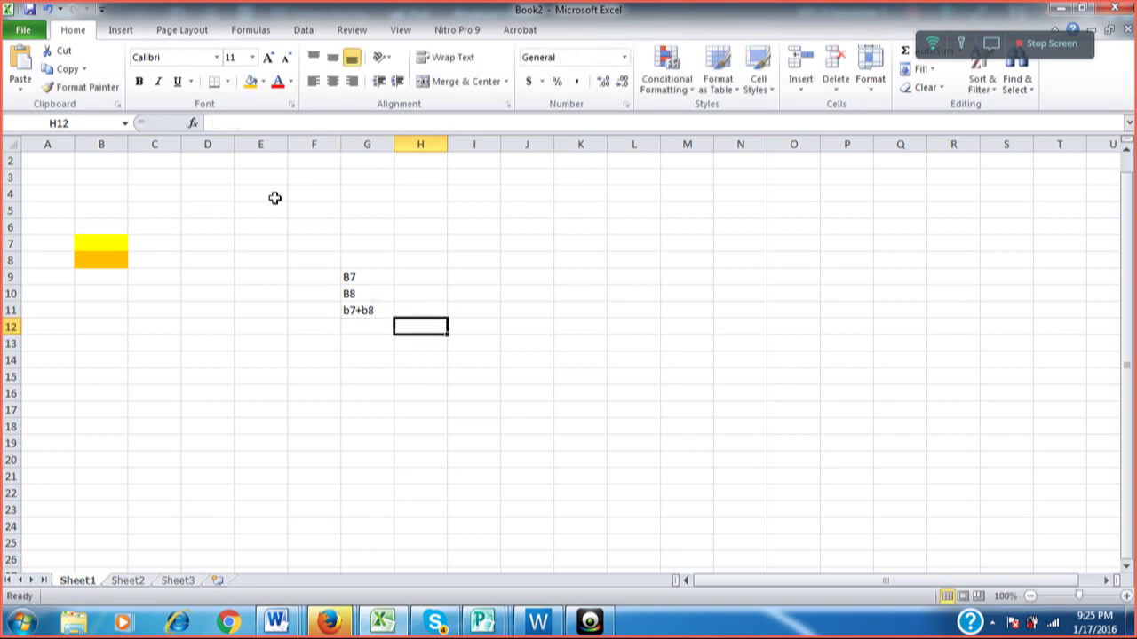
pyautogui.press('Up')
pyautogui.press('Left')
pyautogui.press('Down')
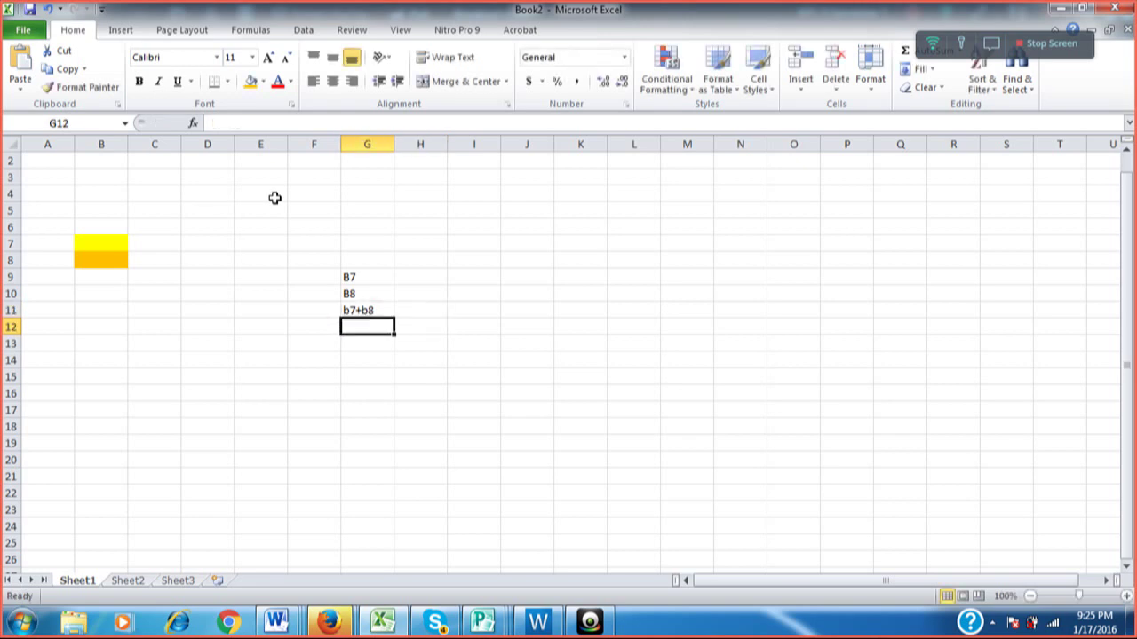
pyautogui.press('Up')
pyautogui.press('Right')
pyautogui.write('B')
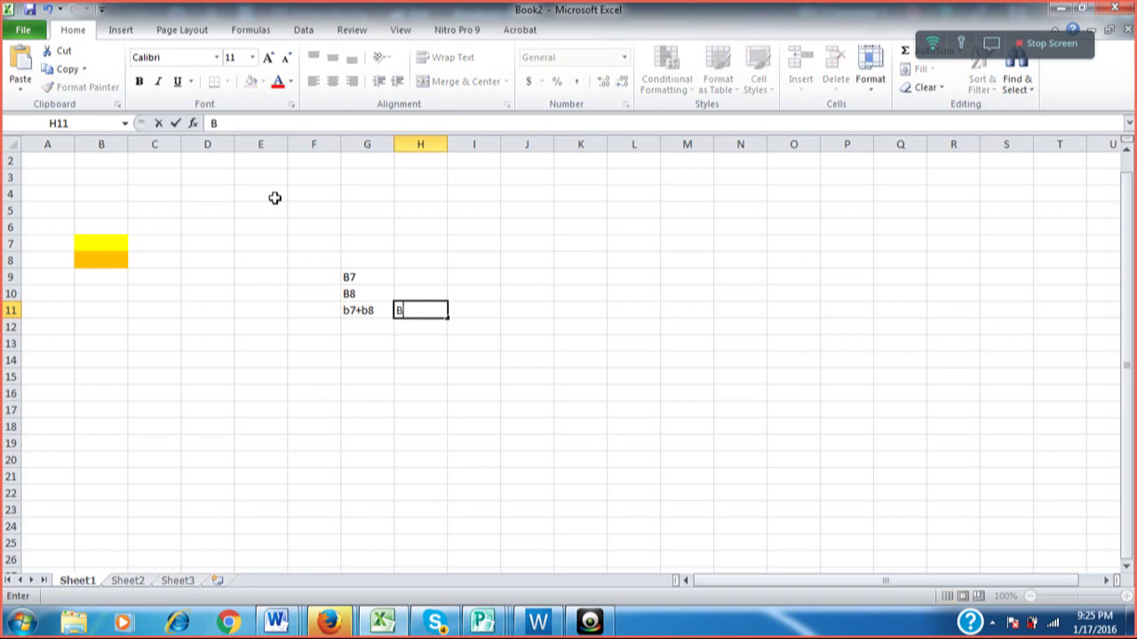
pyautogui.write('9')
pyautogui.press('Return')
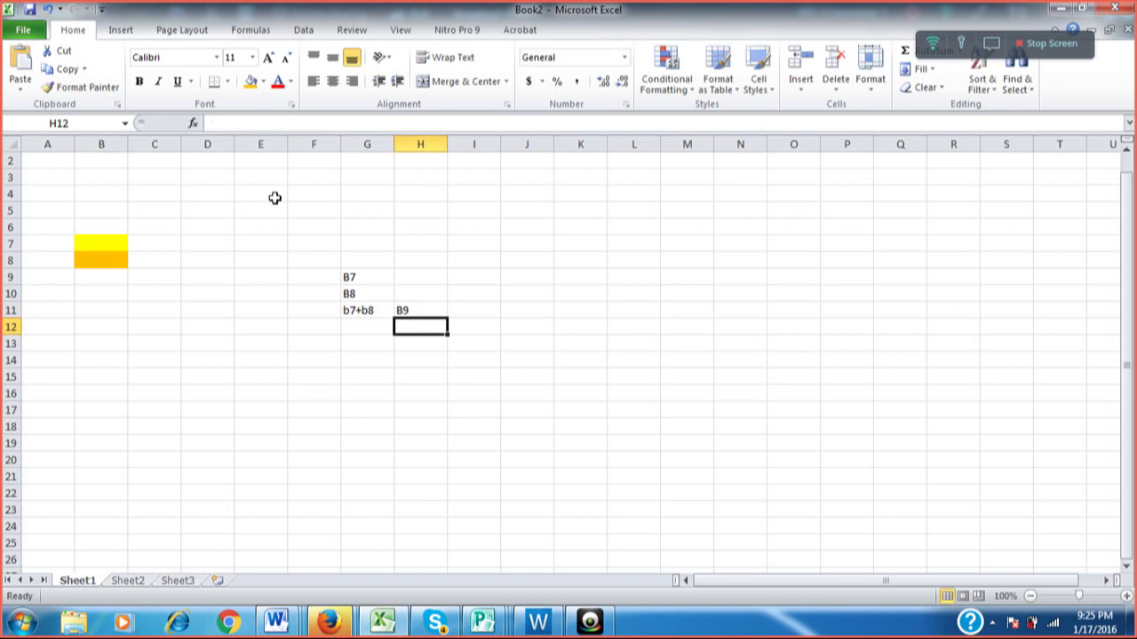
# Fill cell B9 red, cancelling a stray 9 typed in F11.
pyautogui.press('Up')
pyautogui.press('Left')
pyautogui.press('Left')
pyautogui.press('Left')
pyautogui.press('Left')
pyautogui.press('Left')
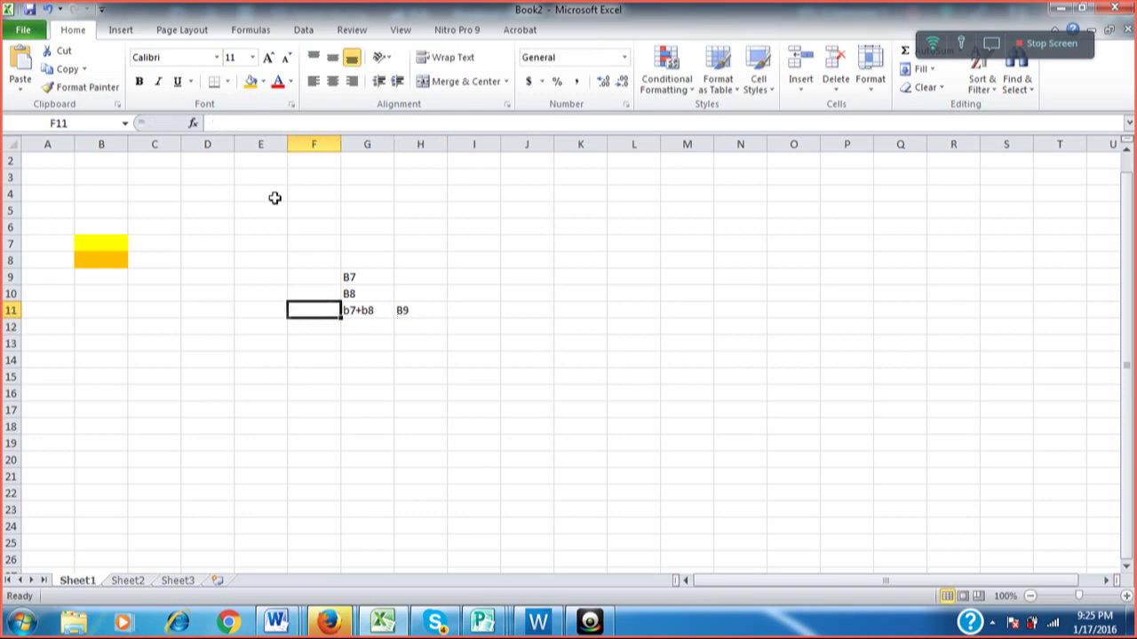
pyautogui.press('Up')
pyautogui.press('Up')
pyautogui.press('Left')
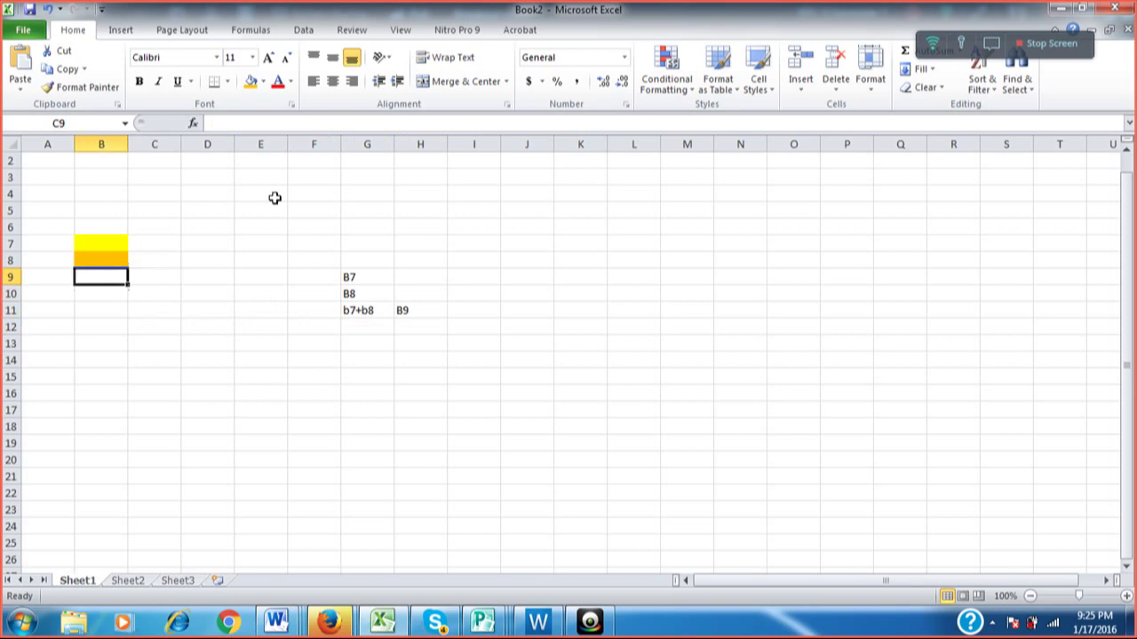
pyautogui.click(263, 82)
pyautogui.click(263, 202)
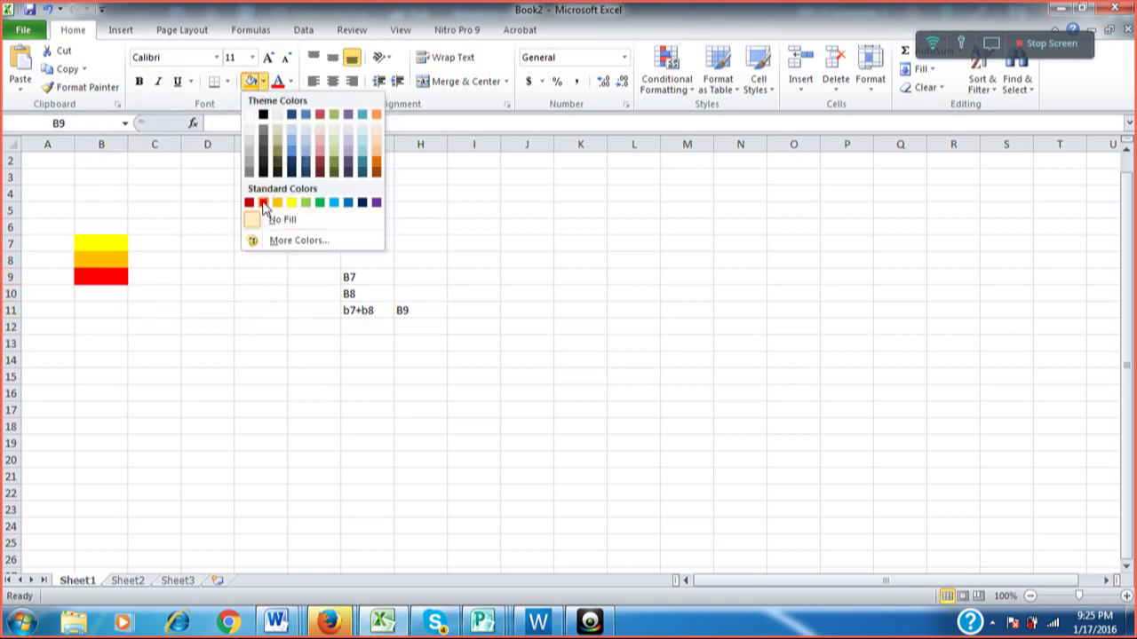
pyautogui.press('Right')
pyautogui.press('Right')
pyautogui.press('Right')
pyautogui.press('Down')
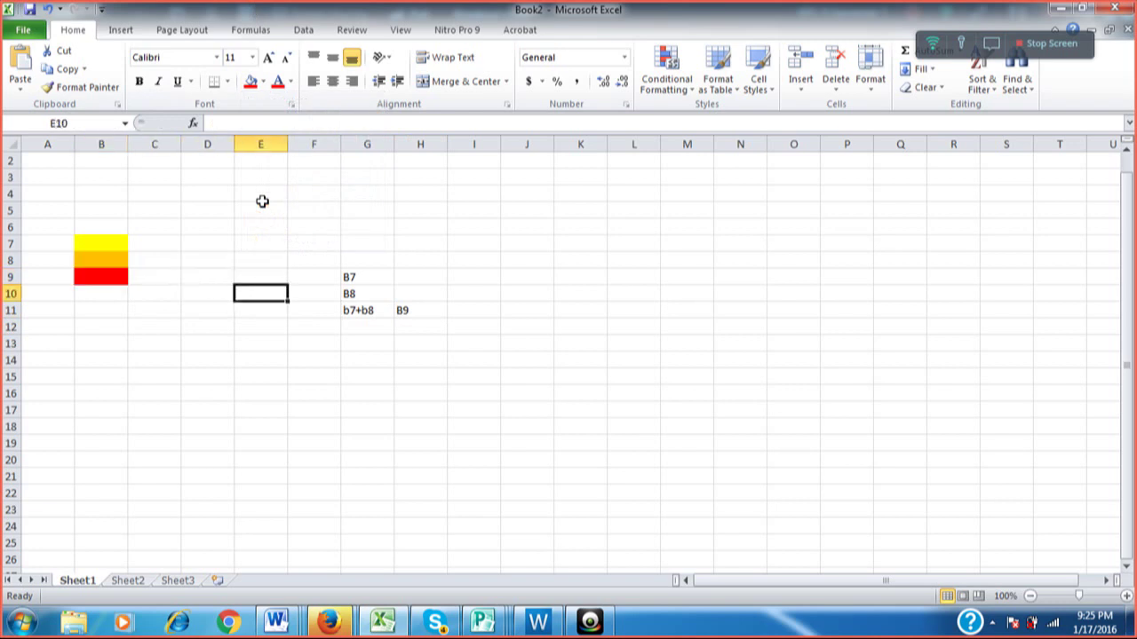
pyautogui.press('Right')
pyautogui.press('Down')
pyautogui.keyDown('shift'); pyautogui.click(262, 202); pyautogui.keyUp('shift')
pyautogui.write('9')
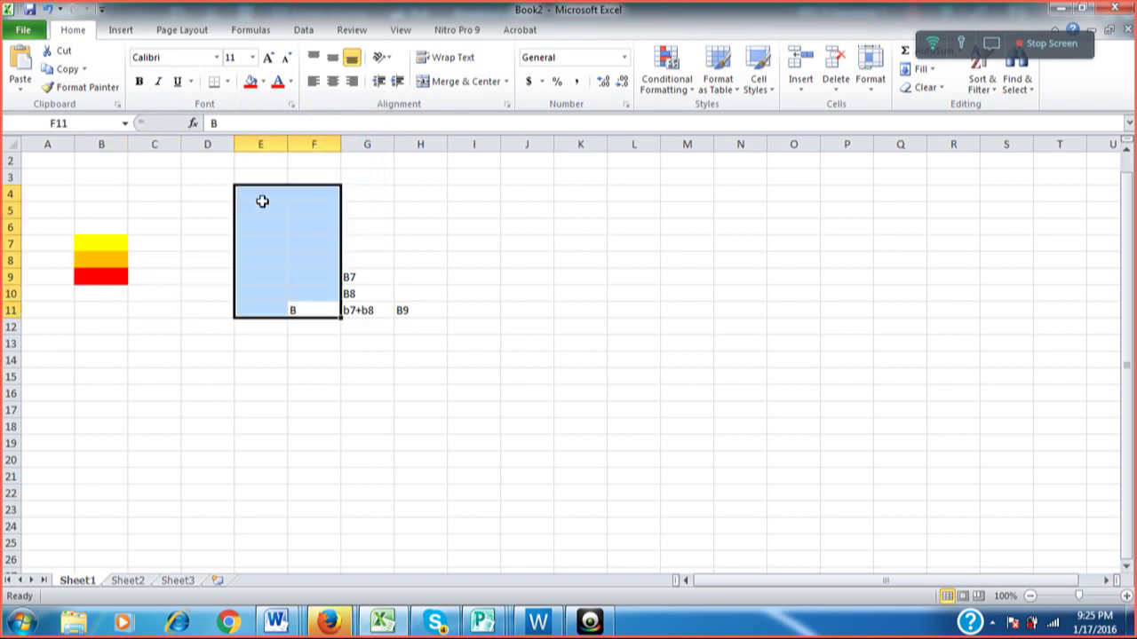
pyautogui.press('Escape')
# Label F11 as 'B9 =' and clear the B9 label from H11.
pyautogui.press('Right')
pyautogui.press('Right')
pyautogui.press('Down')
pyautogui.press('Left')
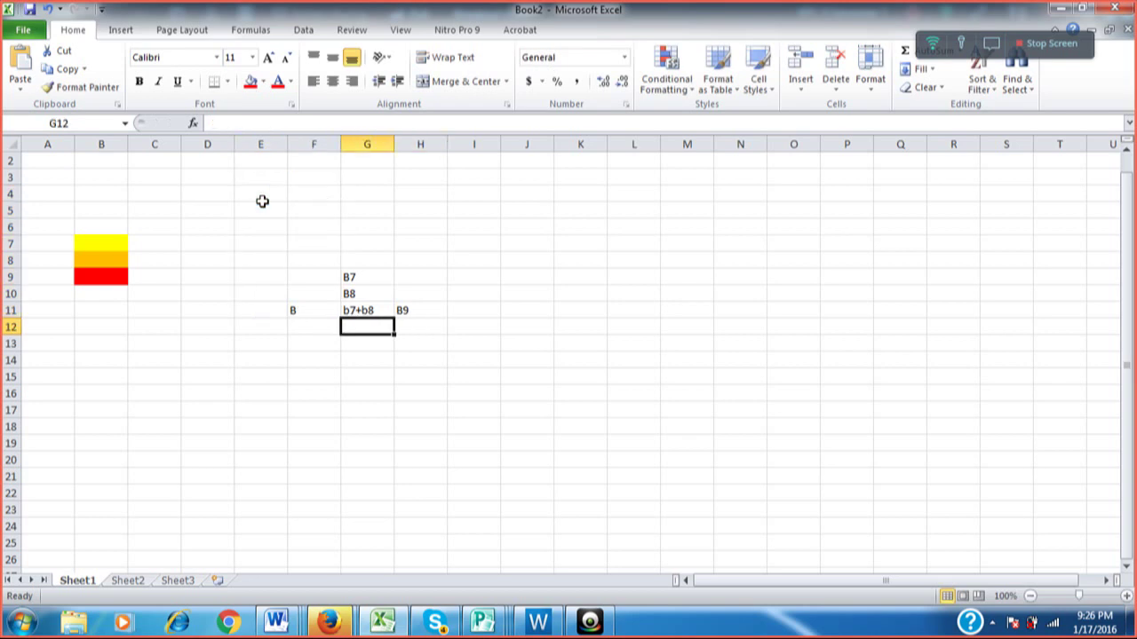
pyautogui.press('Left')
pyautogui.press('Up')
pyautogui.write('B9 =')
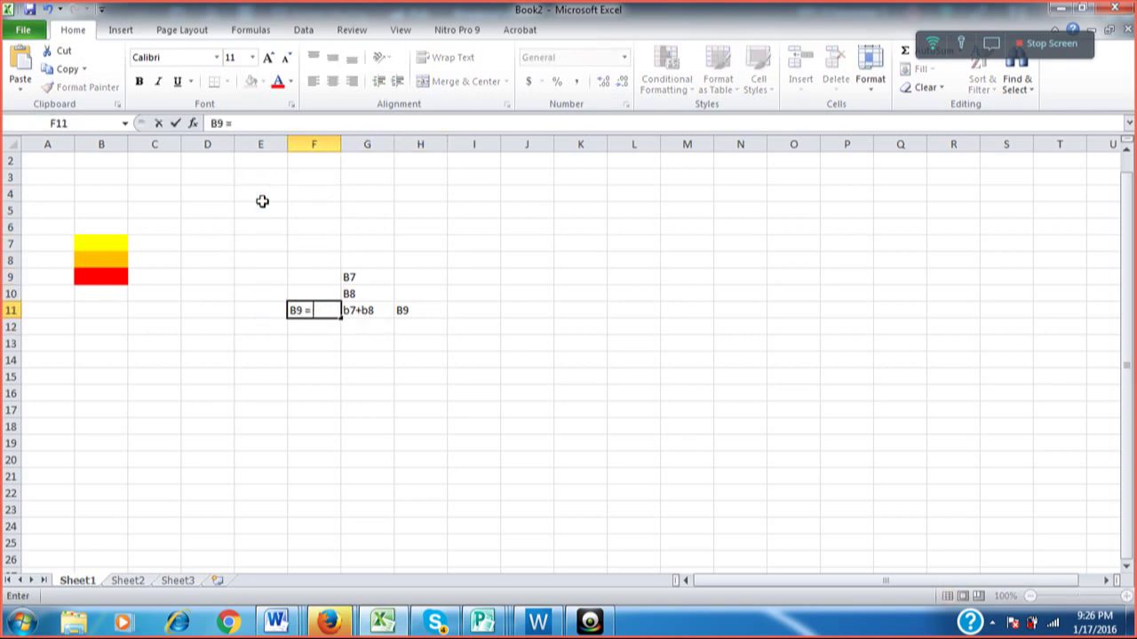
pyautogui.press('Return')
pyautogui.press('Up')
pyautogui.press('Right')
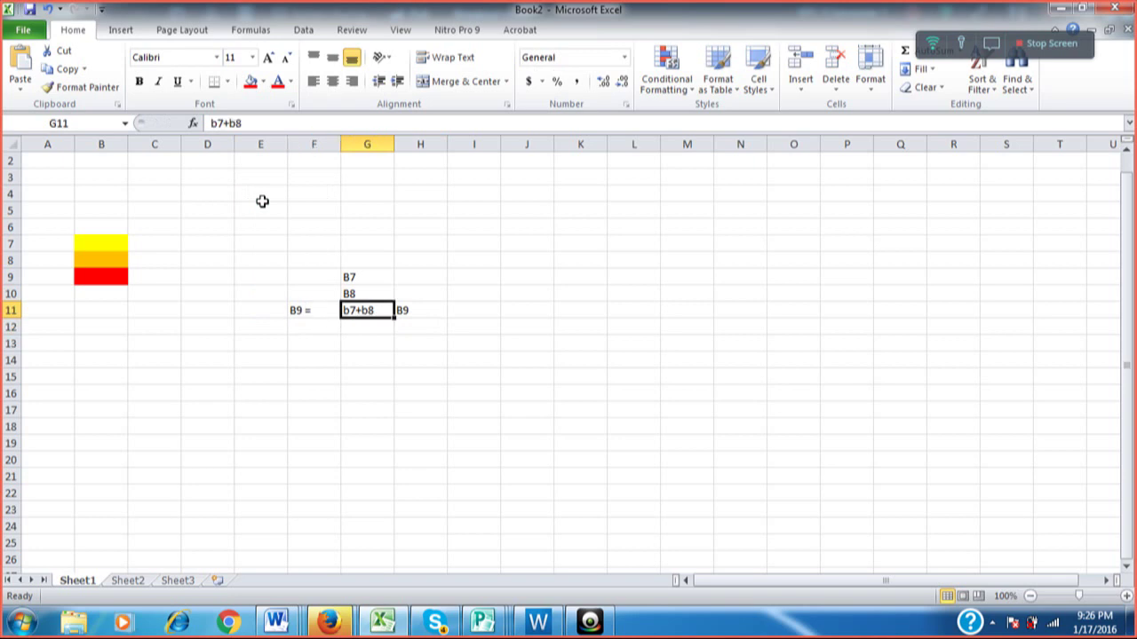
pyautogui.press('Right')
pyautogui.press('Delete')
# Cancel the empty entry in H10 and move back to cell H9.
pyautogui.press('Up')
pyautogui.press('BackSpace')
pyautogui.press('Escape')
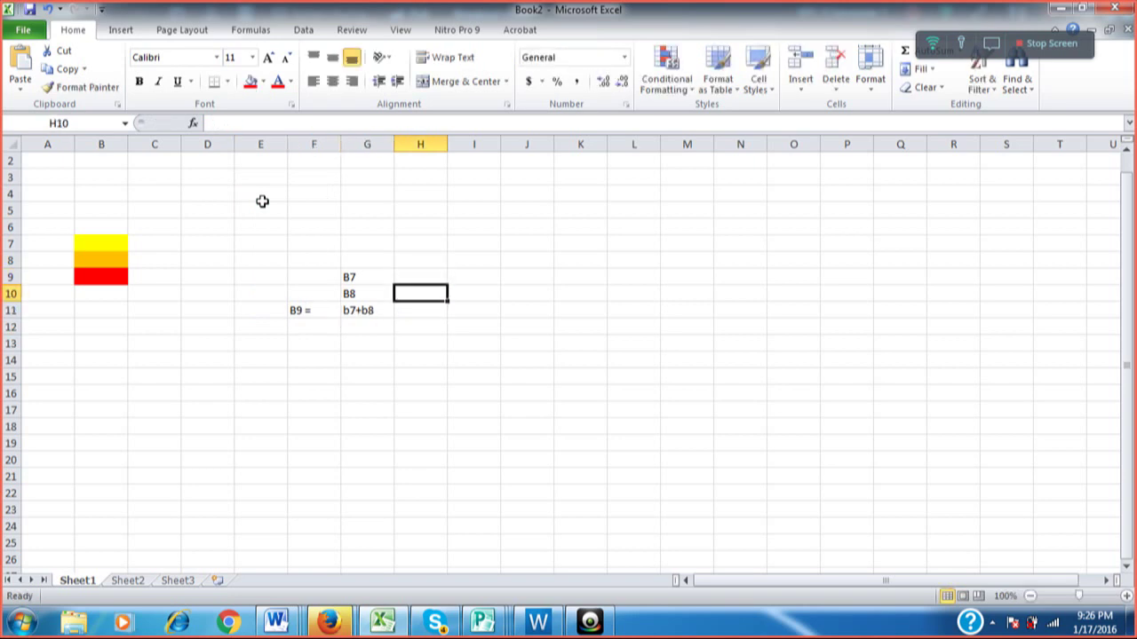
pyautogui.press('Down')
pyautogui.press('Left')
pyautogui.press('Left')
pyautogui.press('Left')
pyautogui.press('Left')
pyautogui.press('Left')
pyautogui.press('Left')
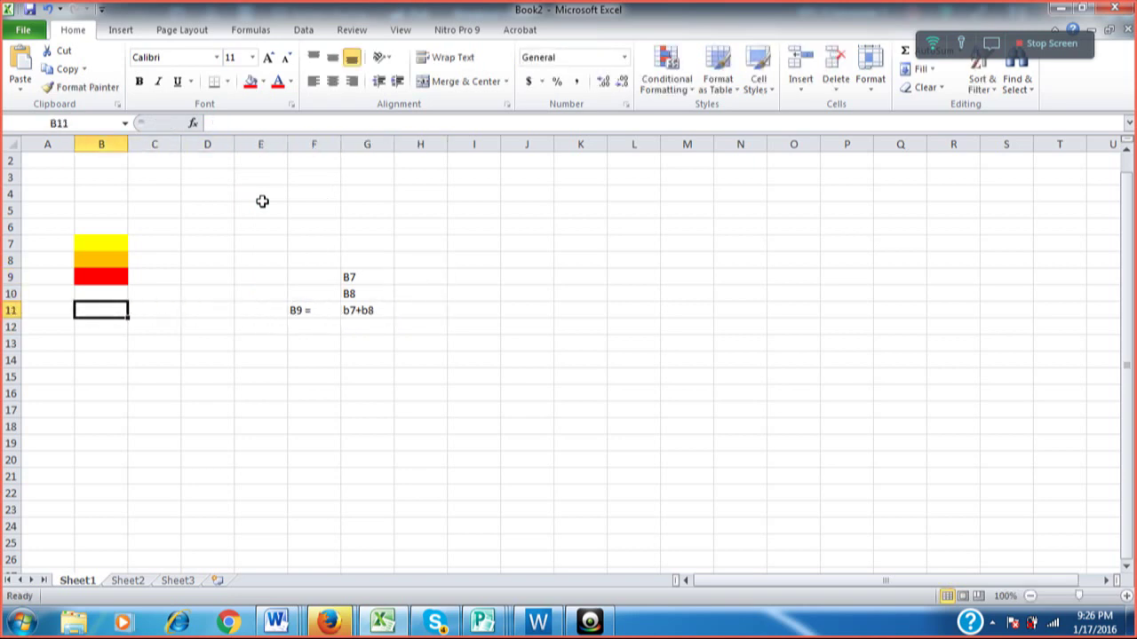
pyautogui.press('Up')
pyautogui.press('Up')
pyautogui.press('Up')
pyautogui.press('Up')
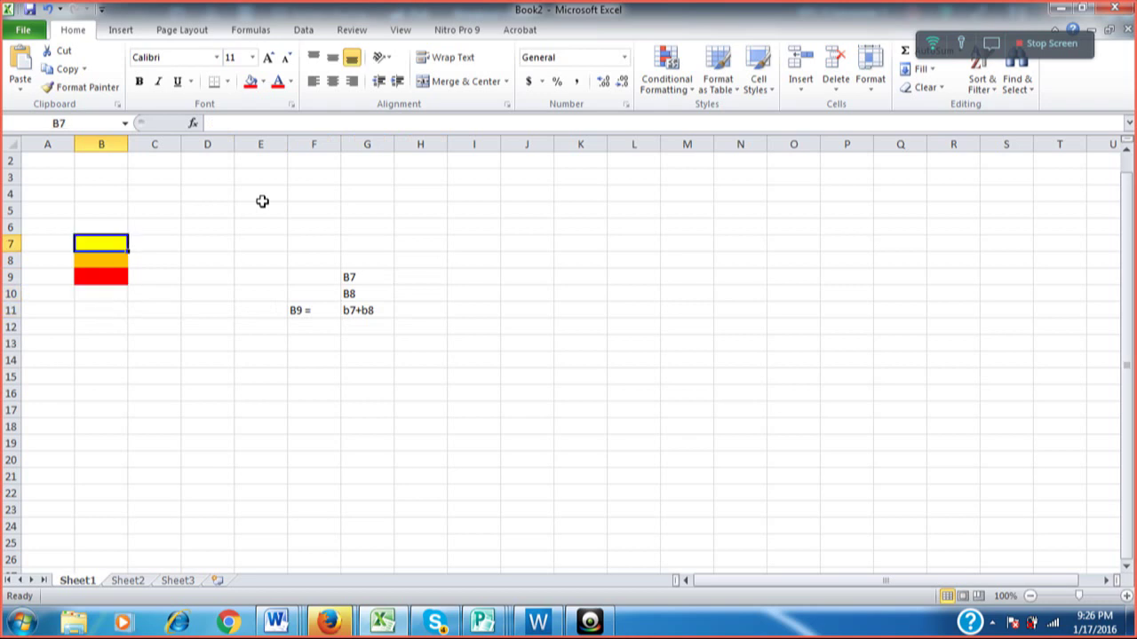
pyautogui.press('Right')
pyautogui.press('Right')
pyautogui.press('Right')
pyautogui.press('Right')
pyautogui.press('Down')
pyautogui.press('Down')
pyautogui.press('Right')
pyautogui.press('Right')
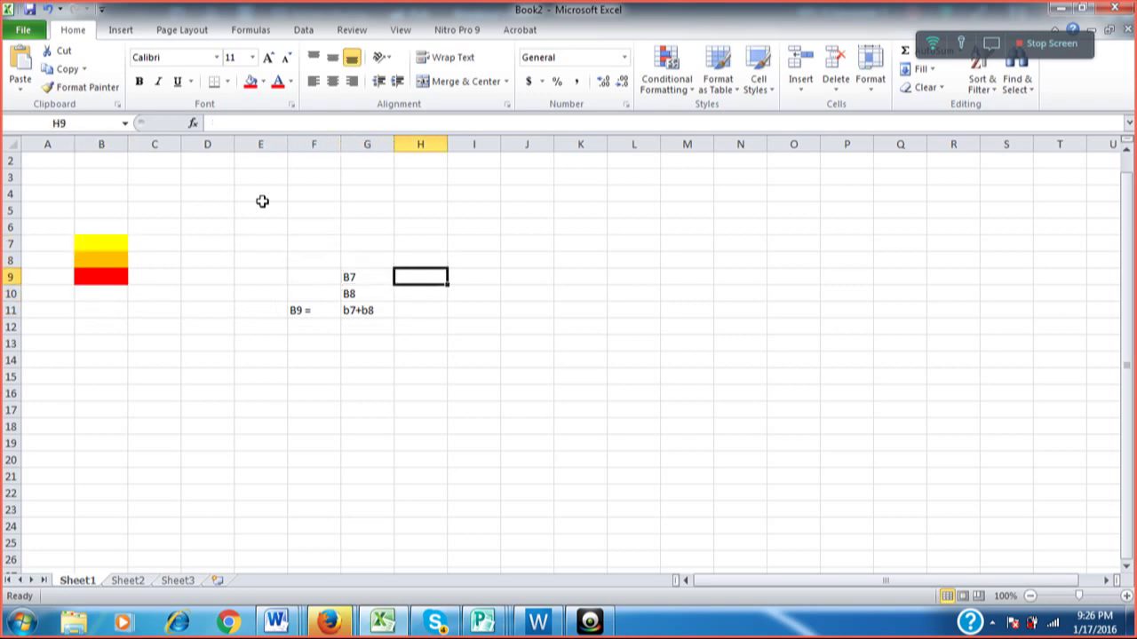
# Enter 17000 in H9 and 420 in H10 after cancelling a partial entry.
pyautogui.write('= ')
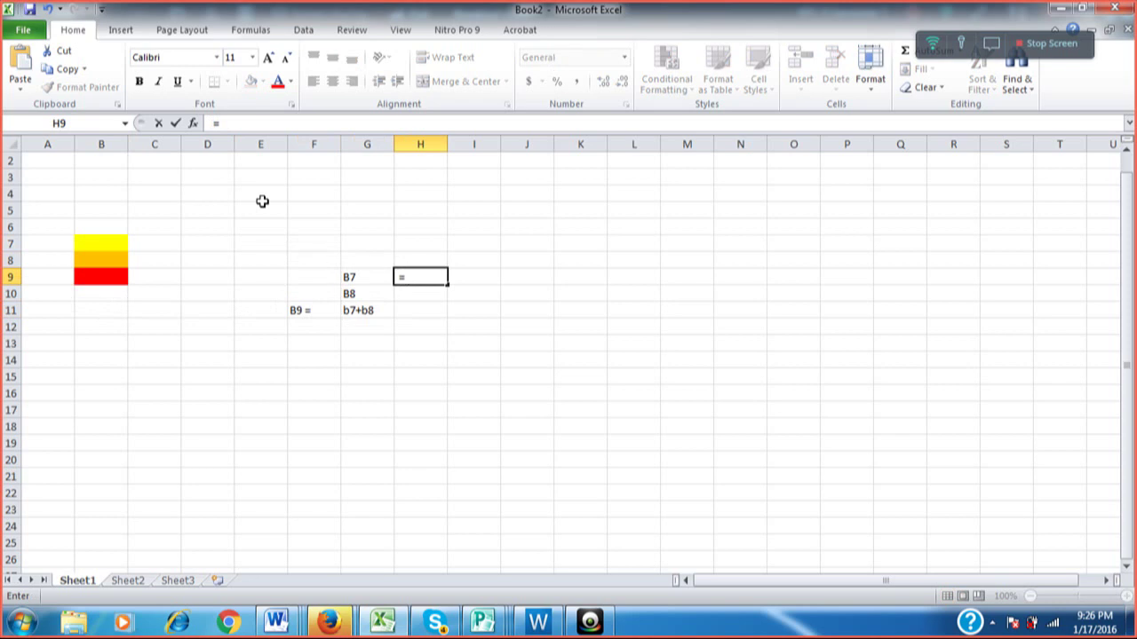
pyautogui.write('7')
pyautogui.press('Escape')
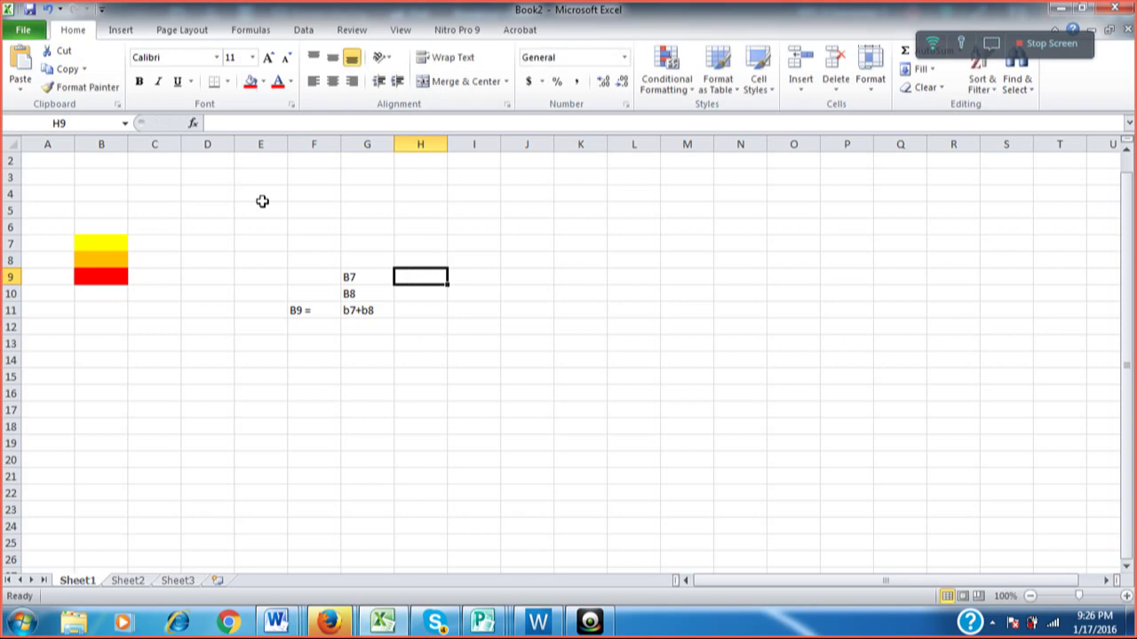
pyautogui.write('1')
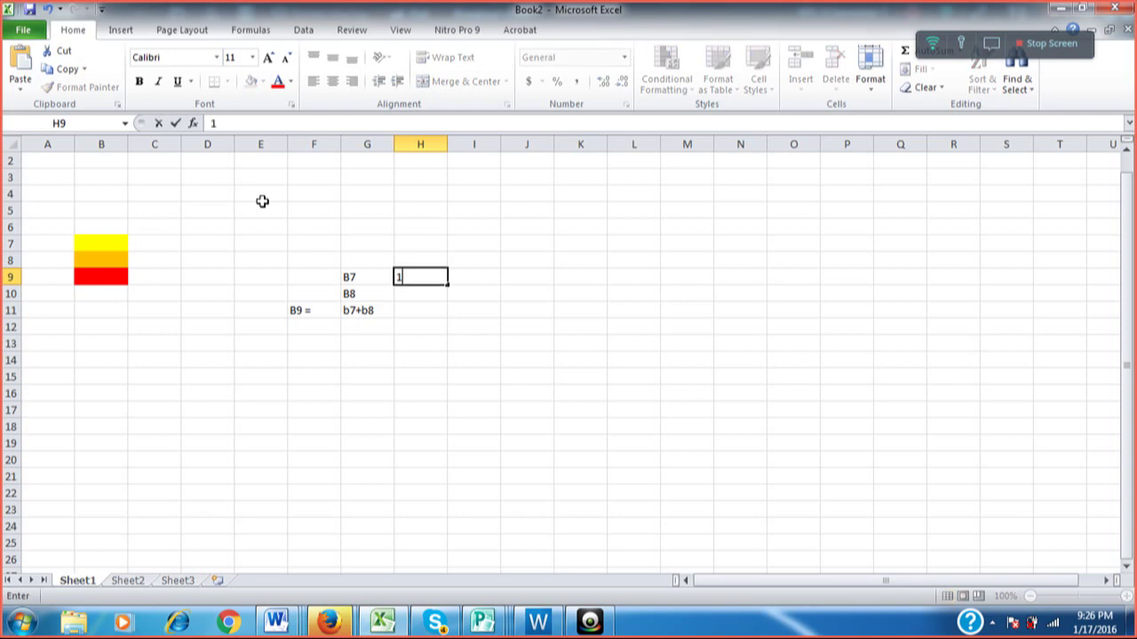
pyautogui.write('7000')
pyautogui.press('Return')
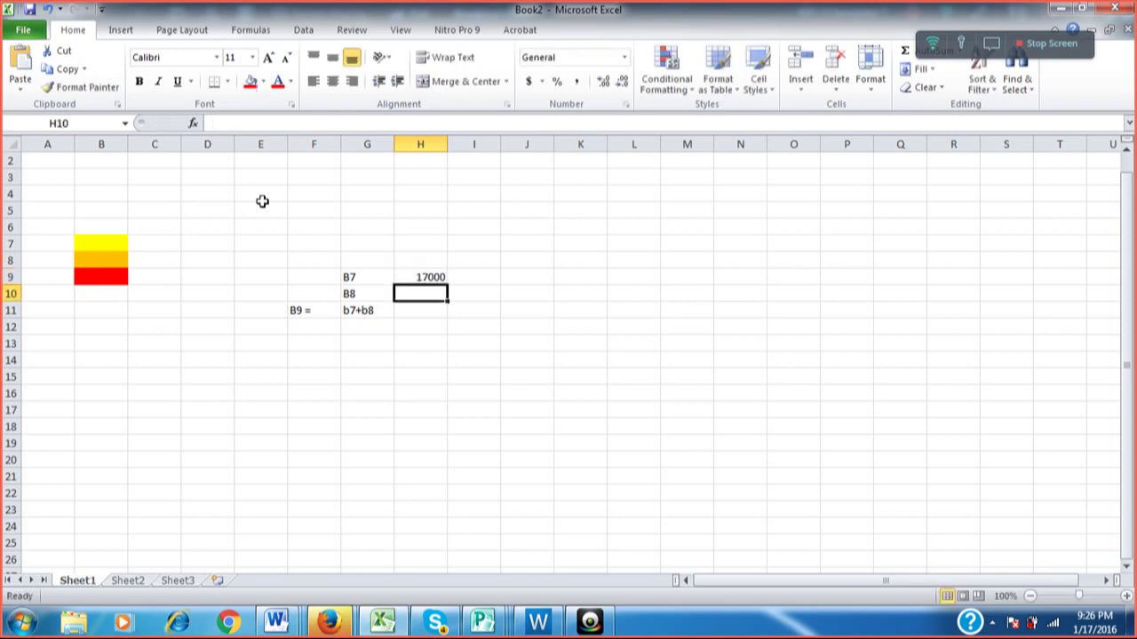
pyautogui.write('420')
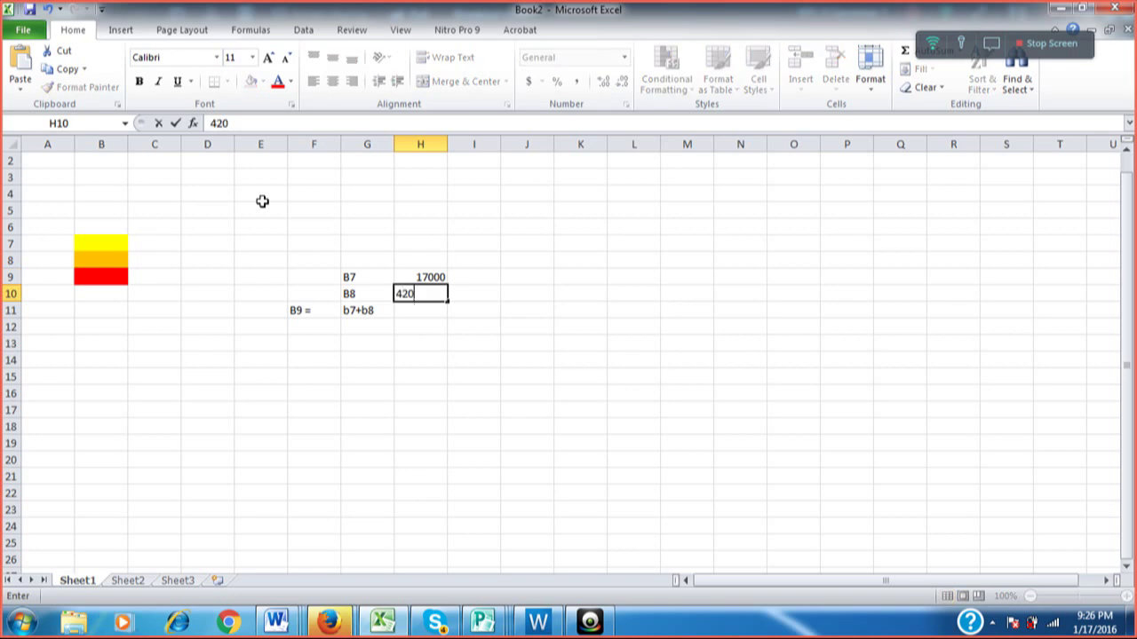
pyautogui.press('Return')
pyautogui.press('Left')
pyautogui.press('Left')
pyautogui.press('Right')
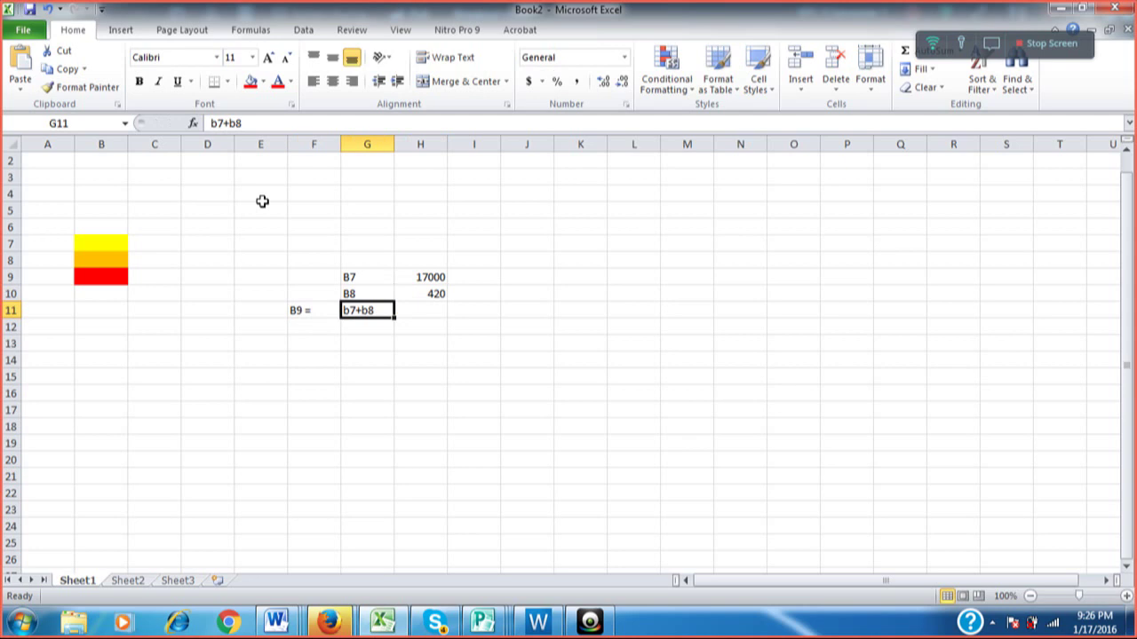
# Overwrite cell G11 with the label B9.
pyautogui.keyDown('shift'); pyautogui.click(262, 202); pyautogui.keyUp('shift')
pyautogui.write('B')
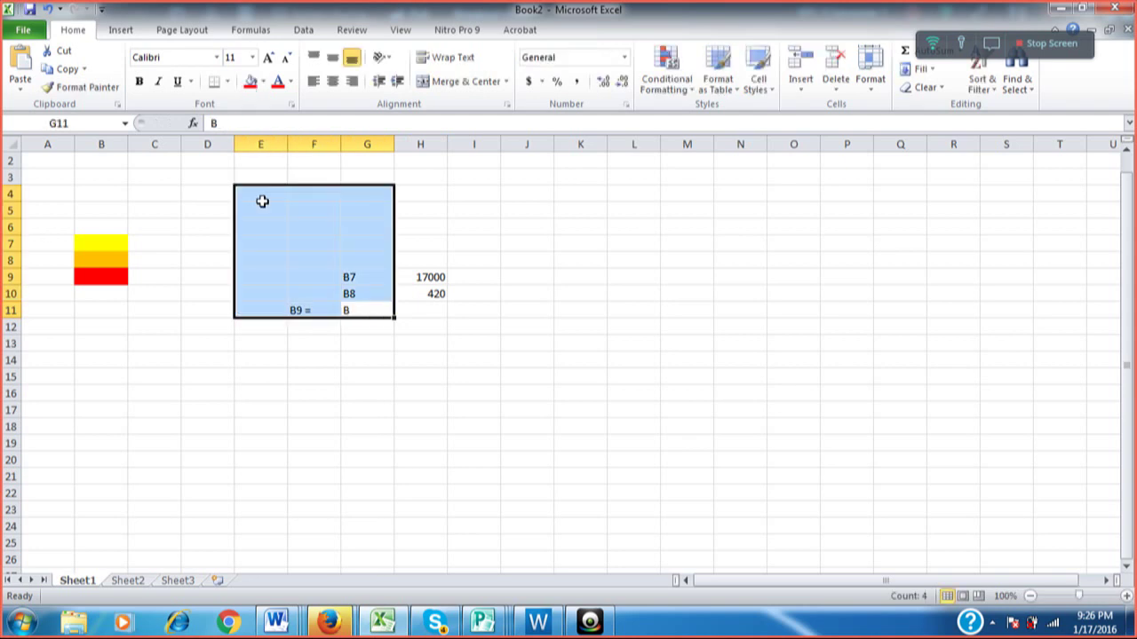
pyautogui.press('Tab')
pyautogui.press('Return')
pyautogui.press('Up')
pyautogui.write('B')
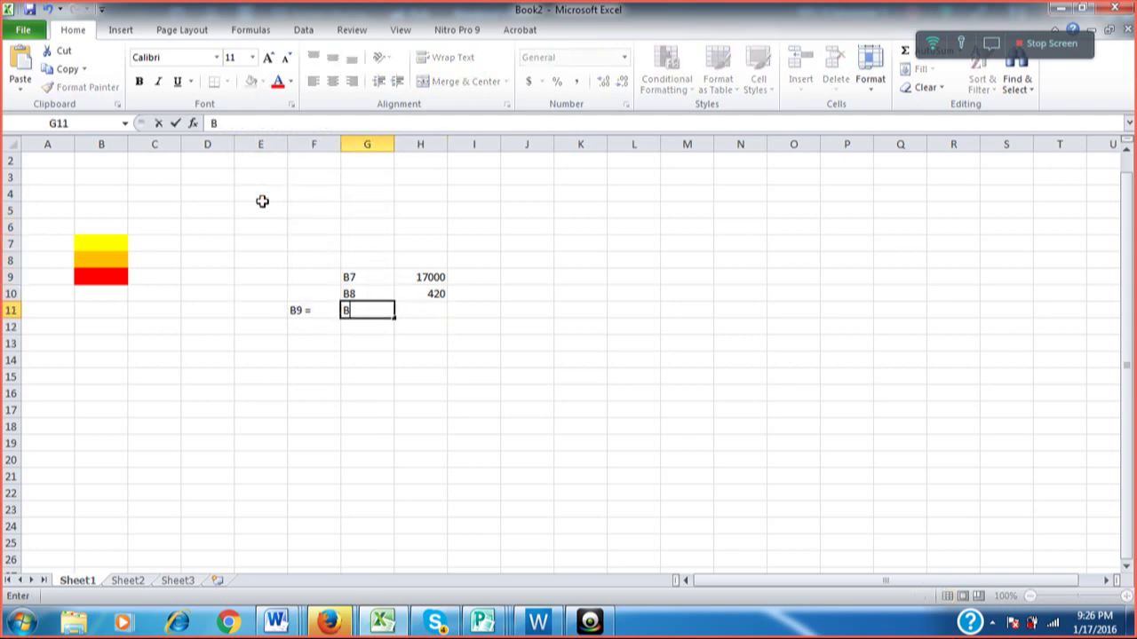
pyautogui.write('9')
pyautogui.press('Tab')
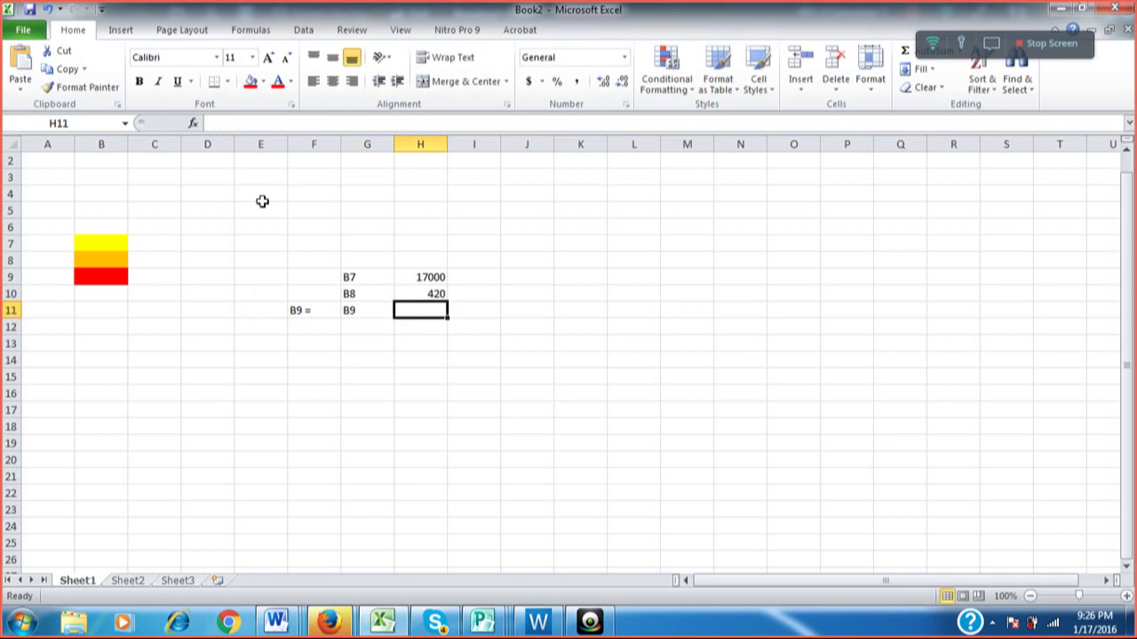
# Add the note 'B7 x B8' in cell H11.
pyautogui.write('B7')
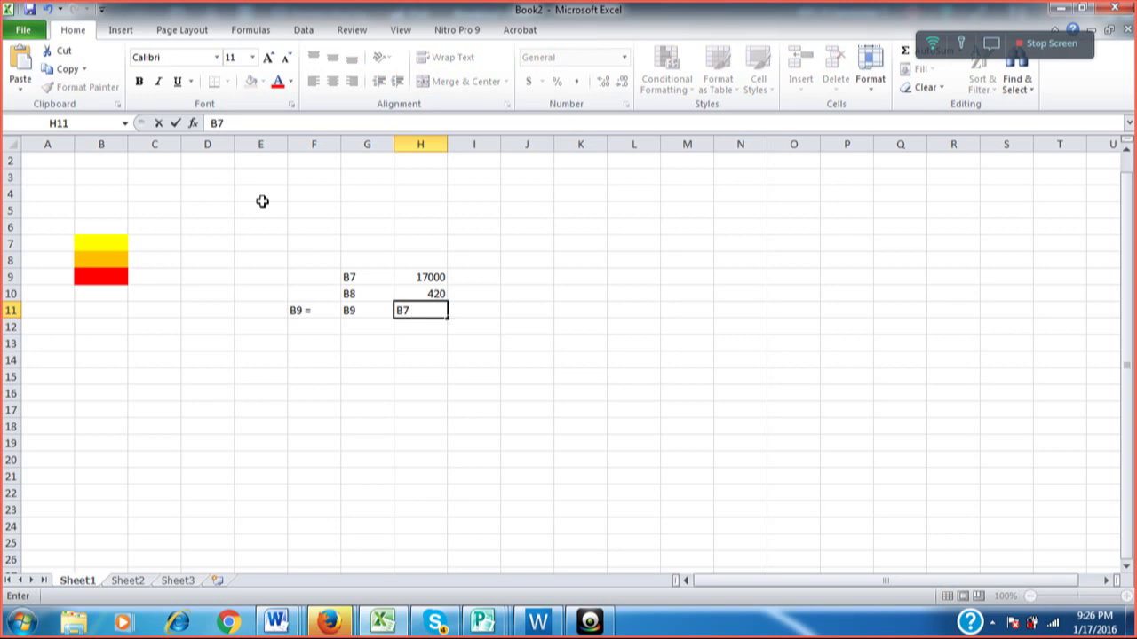
pyautogui.write(' *')
pyautogui.press('BackSpace')
pyautogui.write('x B8')
pyautogui.press('Return')
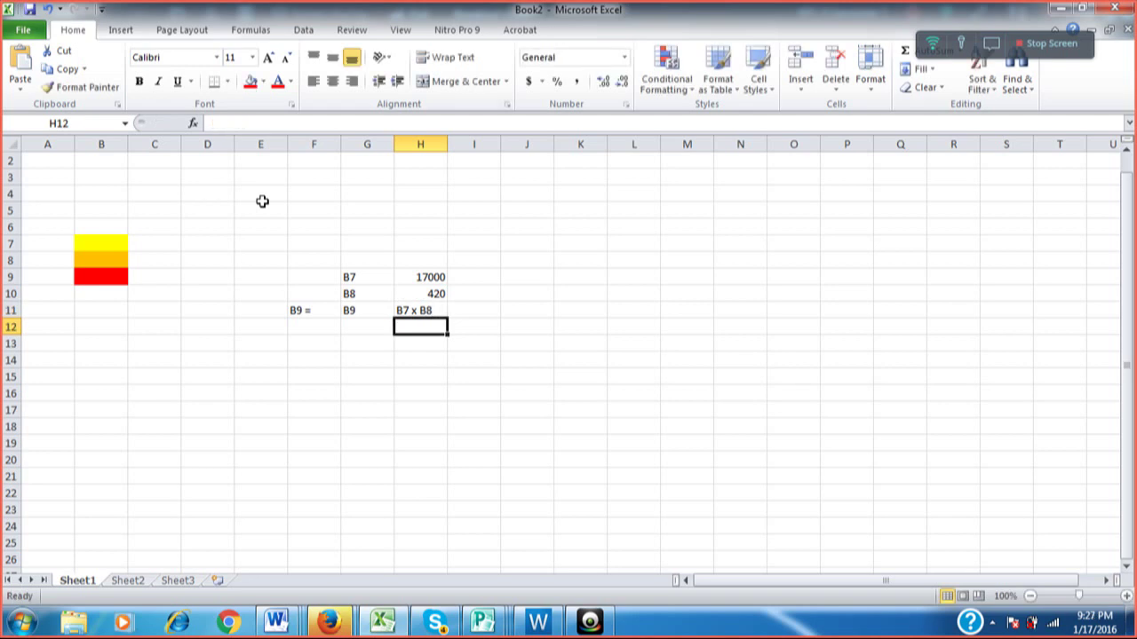
# Enter 17000 in the yellow cell B7.
pyautogui.press('Left')
pyautogui.press('Up')
pyautogui.press('Left')
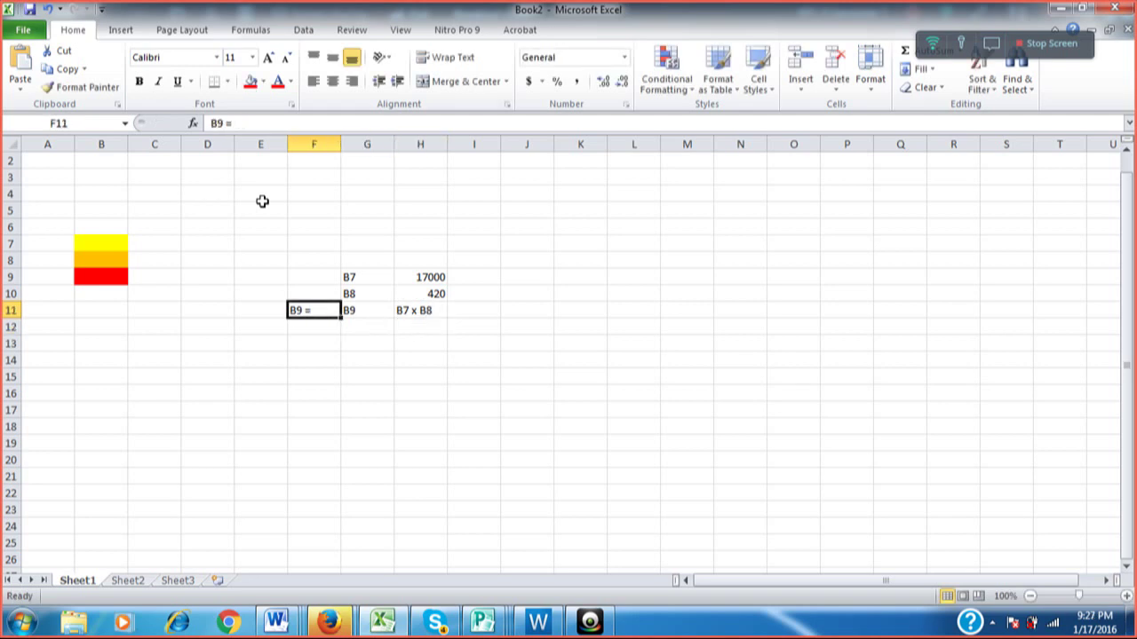
pyautogui.press('Up')
pyautogui.press('Up')
pyautogui.press('Up')
pyautogui.press('Down')
pyautogui.press('Right')
pyautogui.press('Right')
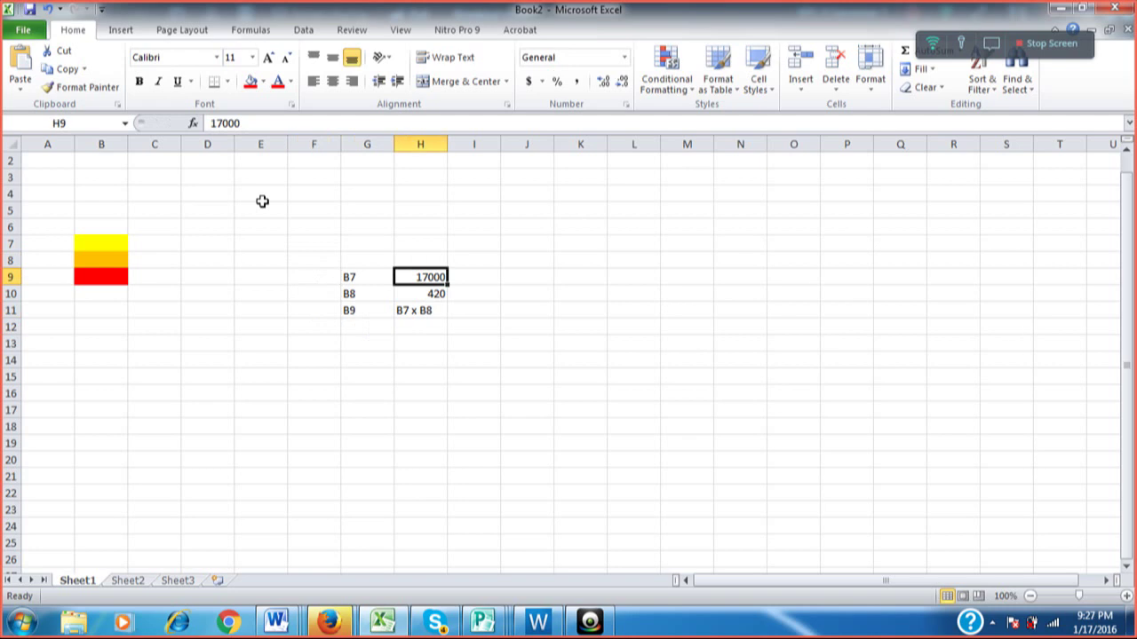
pyautogui.press('Left')
pyautogui.press('Left')
pyautogui.press('Left')
pyautogui.press('Left')
pyautogui.press('Left')
pyautogui.press('Left')
pyautogui.press('Left')
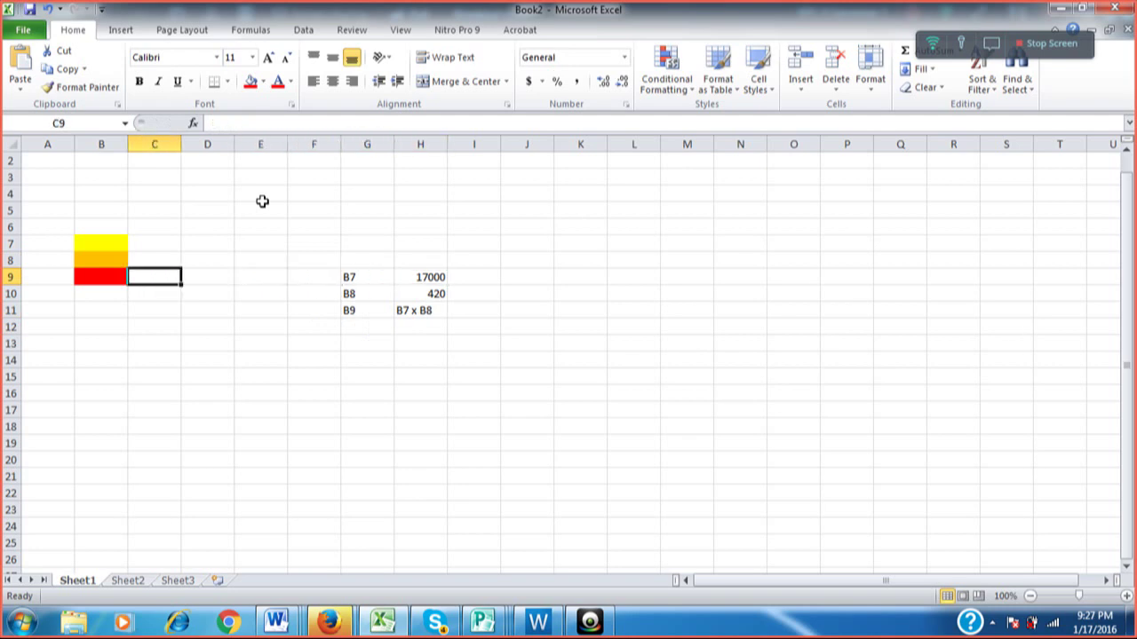
pyautogui.press('Up')
pyautogui.press('Up')
pyautogui.press('Up')
pyautogui.press('Up')
pyautogui.press('Up')
pyautogui.press('Up')
pyautogui.press('Up')
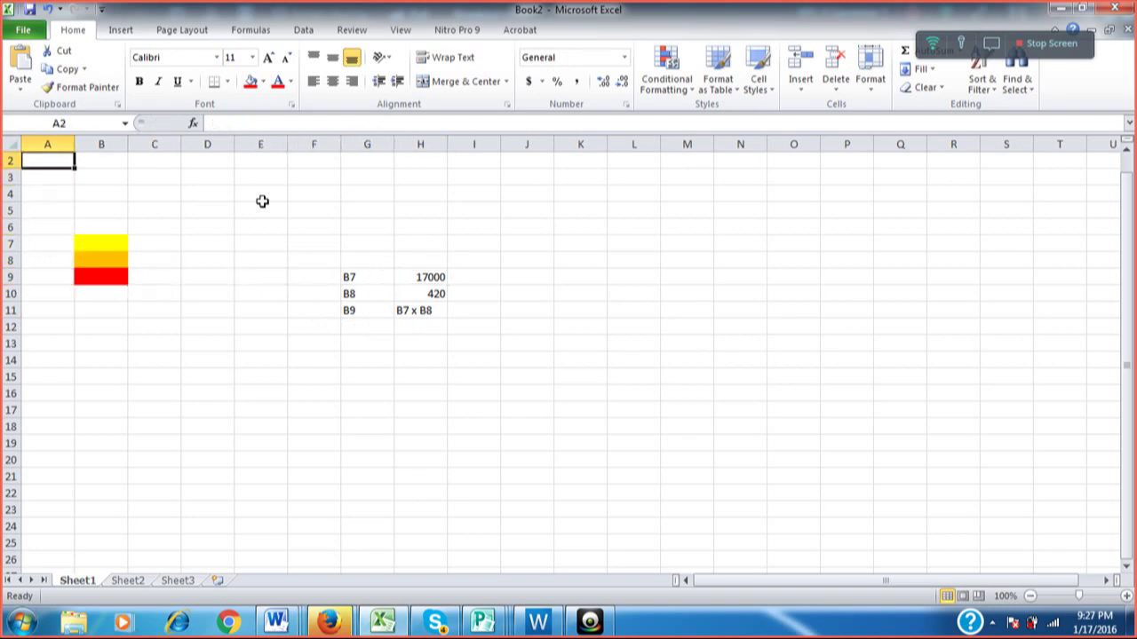
pyautogui.press('Right')
pyautogui.press('Down')
pyautogui.press('Down')
pyautogui.press('Down')
pyautogui.press('Down')
pyautogui.press('Down')
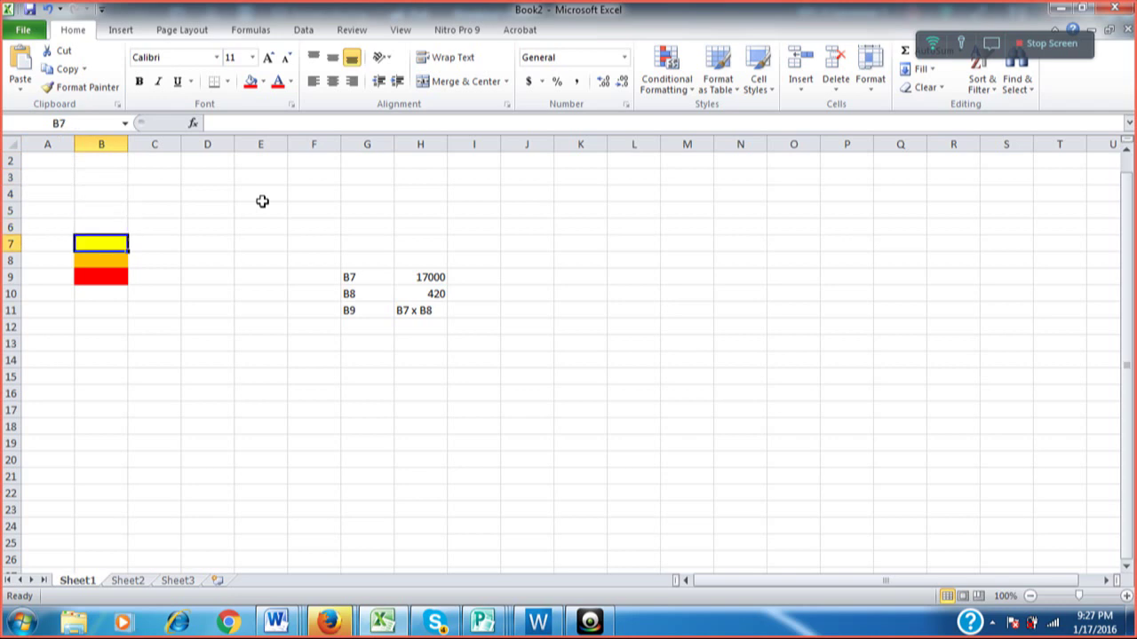
pyautogui.write('17')
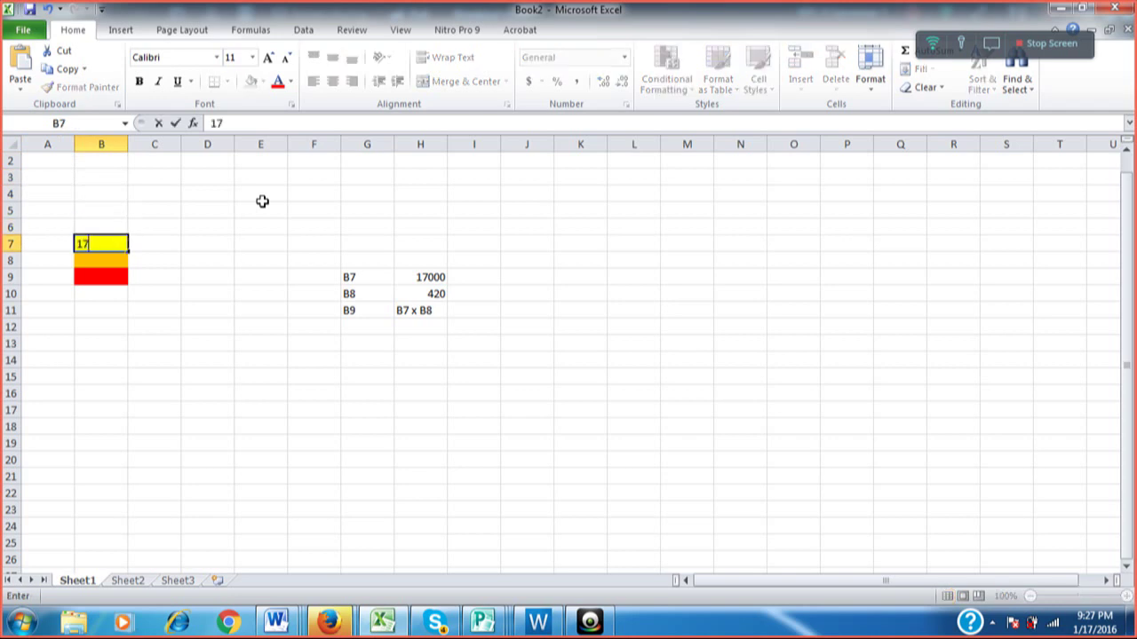
pyautogui.write('000')
pyautogui.press('Return')
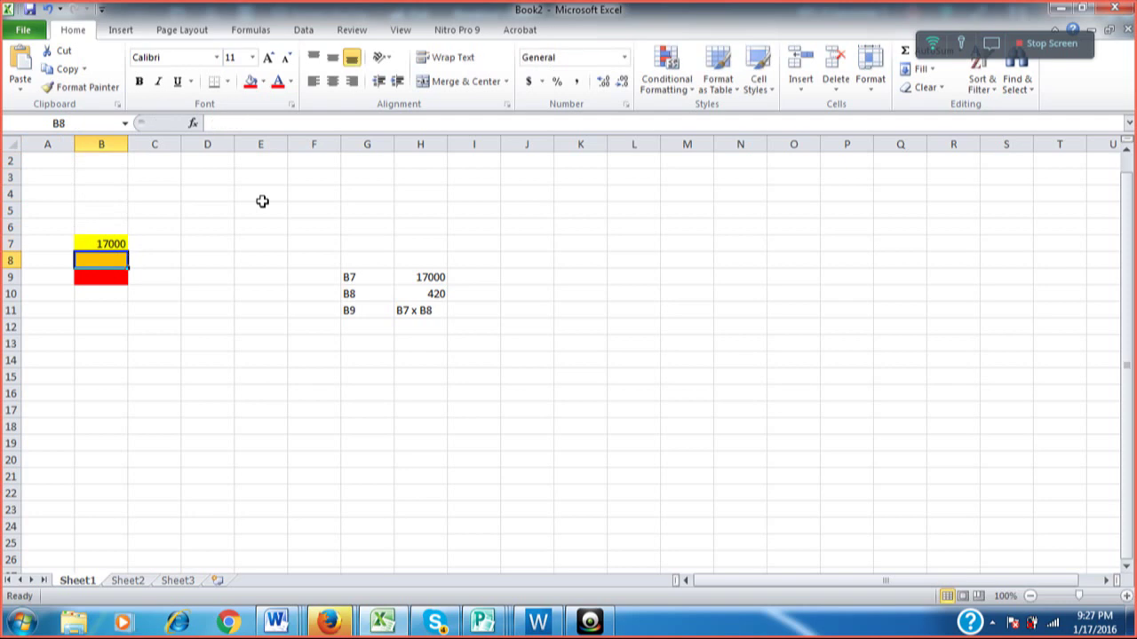
# Enter 420 in the orange cell B8 and check it against the column H values.
pyautogui.write('420')
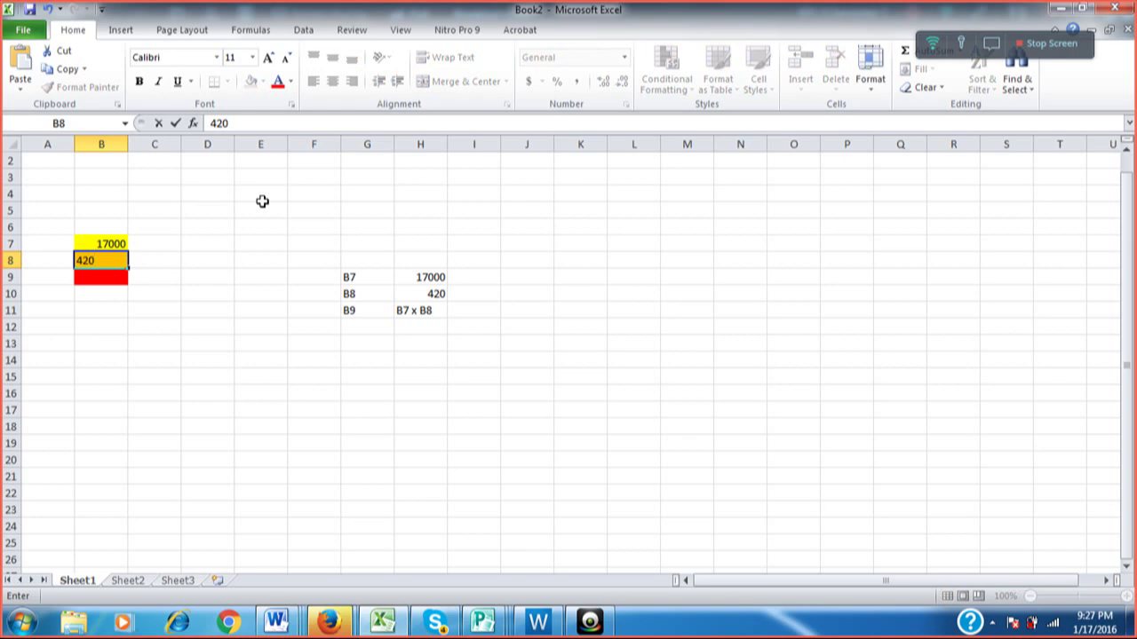
pyautogui.press('Return')
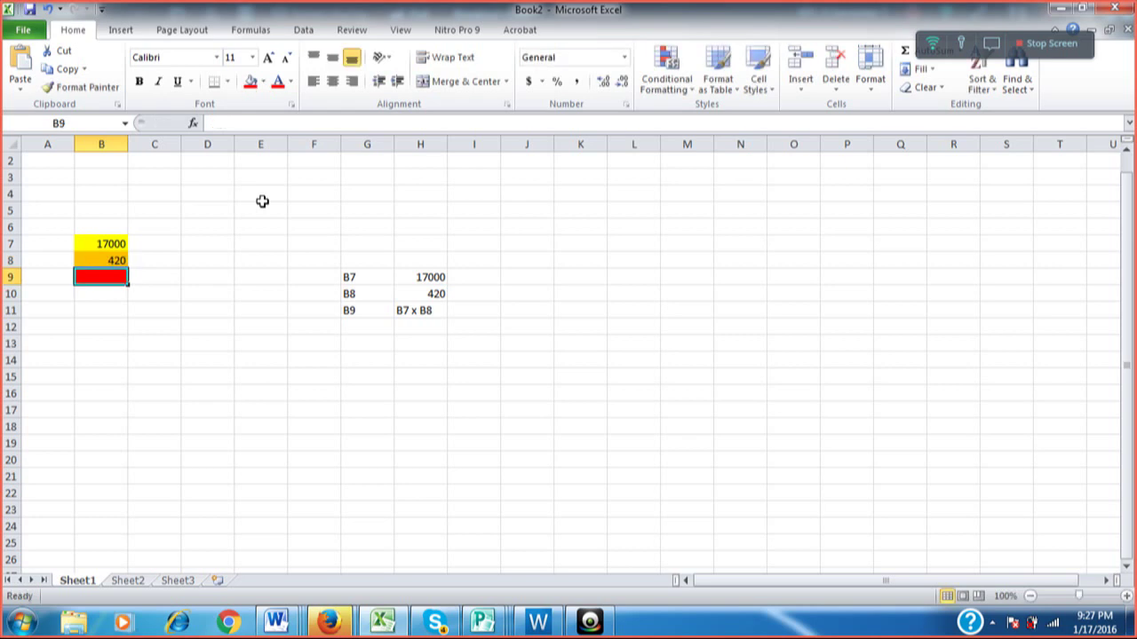
pyautogui.press('Right')
pyautogui.press('Right')
pyautogui.press('Right')
pyautogui.press('Right')
pyautogui.press('Right')
pyautogui.press('Right')
pyautogui.press('Down')
pyautogui.press('Down')
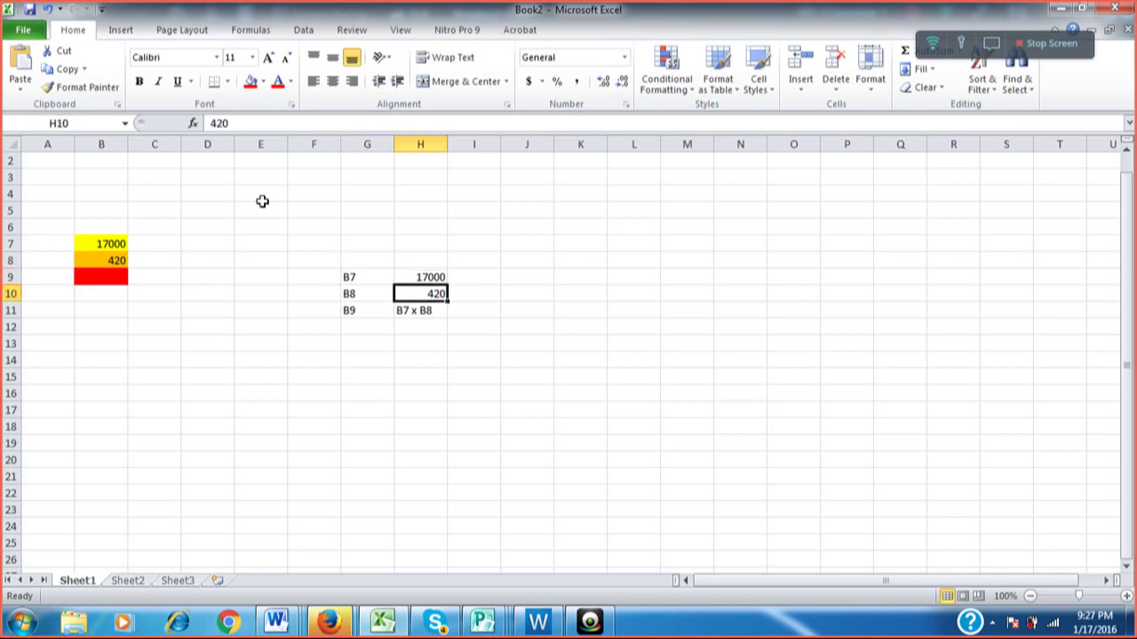
pyautogui.press('Left')
pyautogui.press('Left')
pyautogui.press('Left')
pyautogui.press('Left')
pyautogui.press('Left')
pyautogui.press('Left')
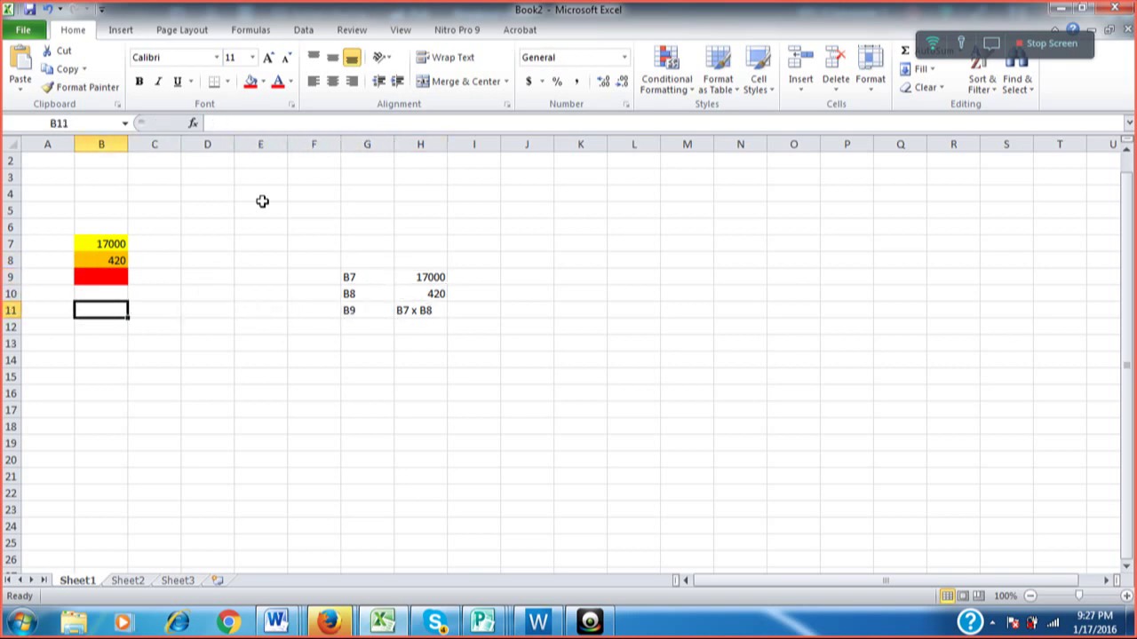
pyautogui.press('Up')
pyautogui.press('Up')
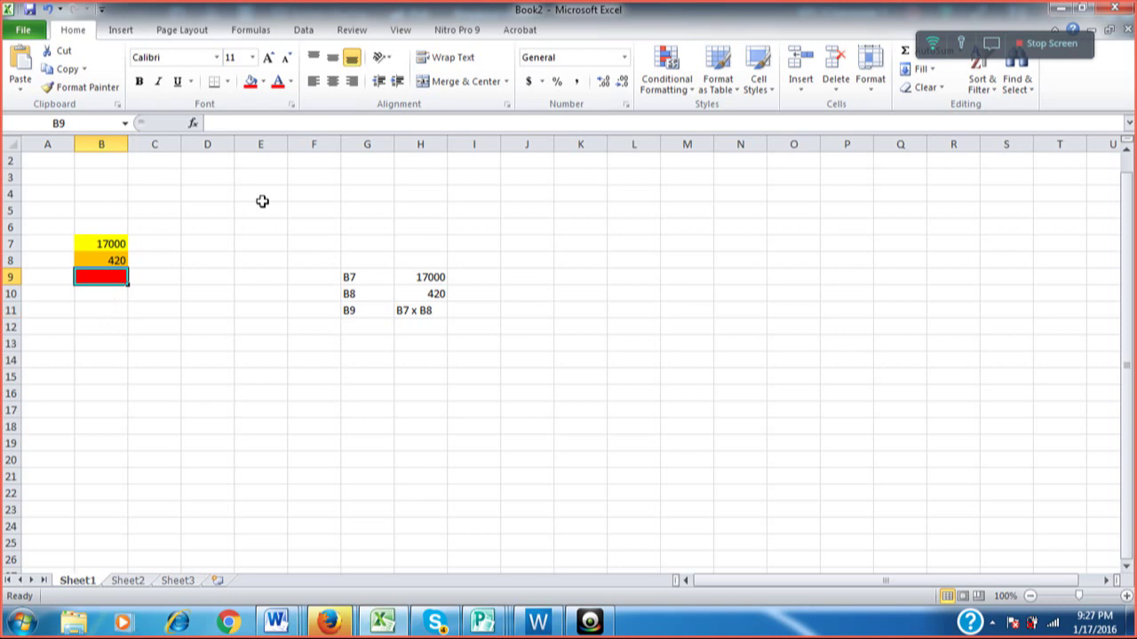
# Enter the formula =B7*B8 in red cell B9 so it shows 7140000.
pyautogui.write('=')
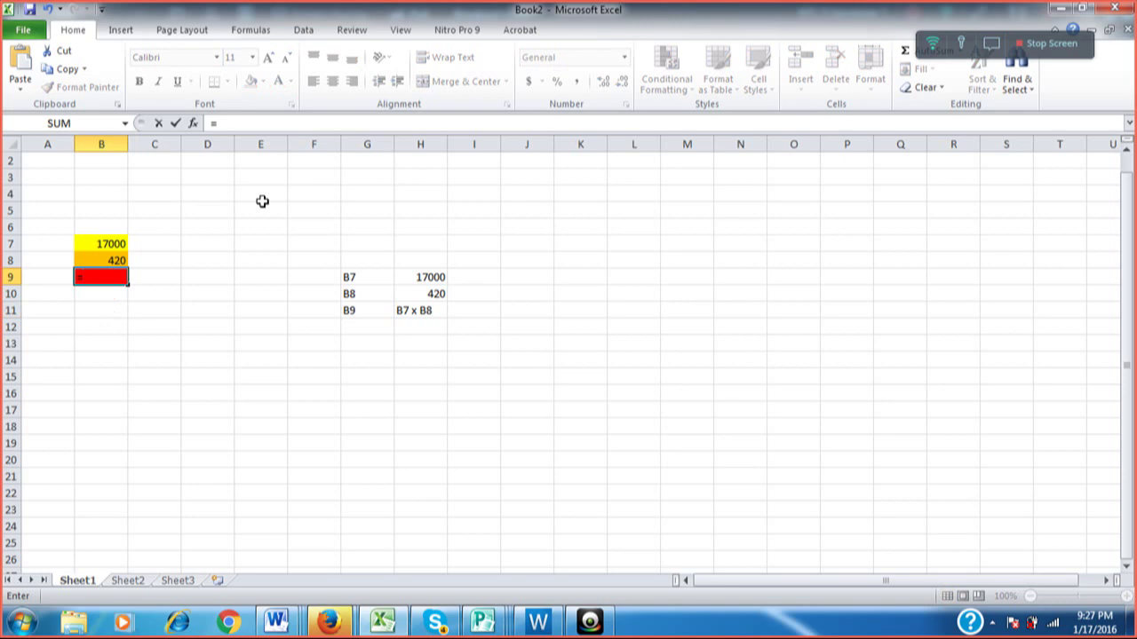
pyautogui.press('Up')
pyautogui.press('Up')
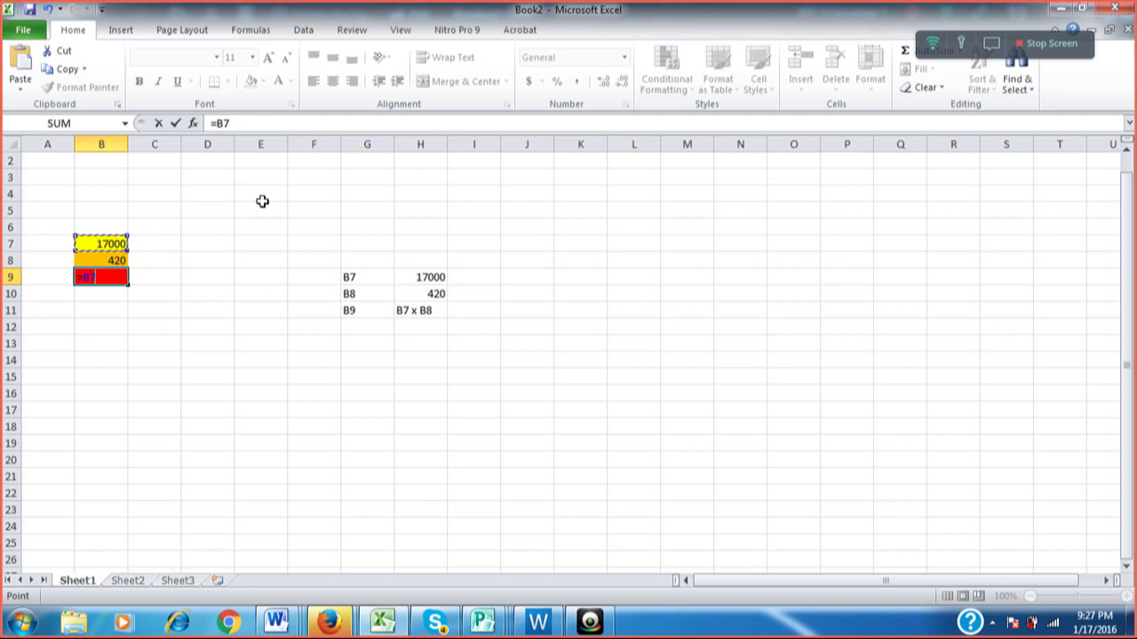
pyautogui.write('*')
pyautogui.click(112, 260)
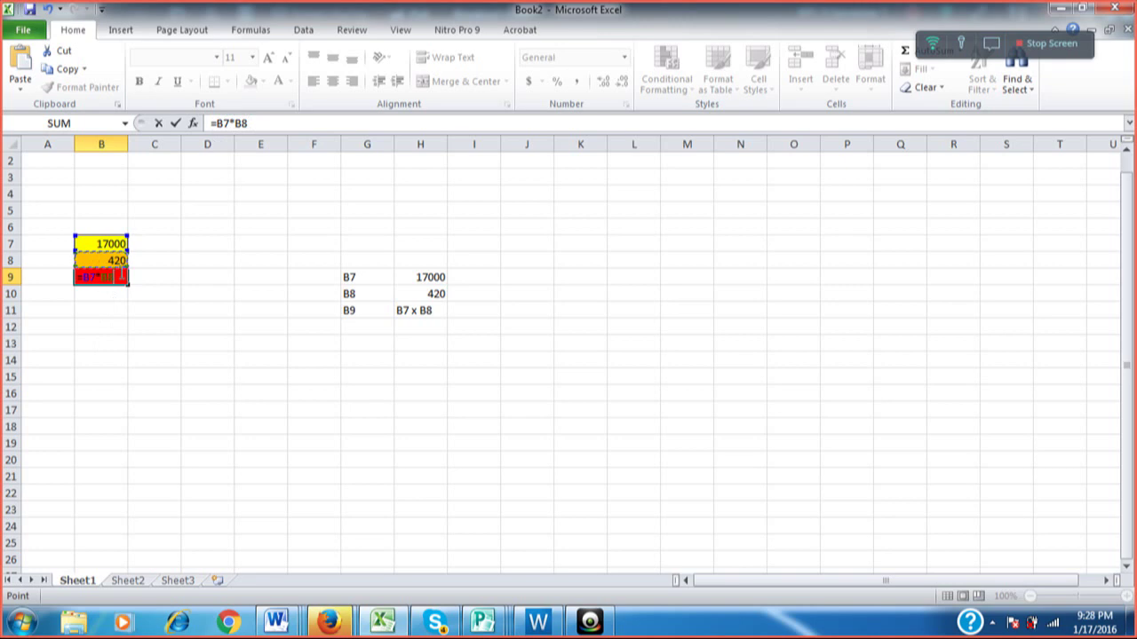
pyautogui.press('Return')
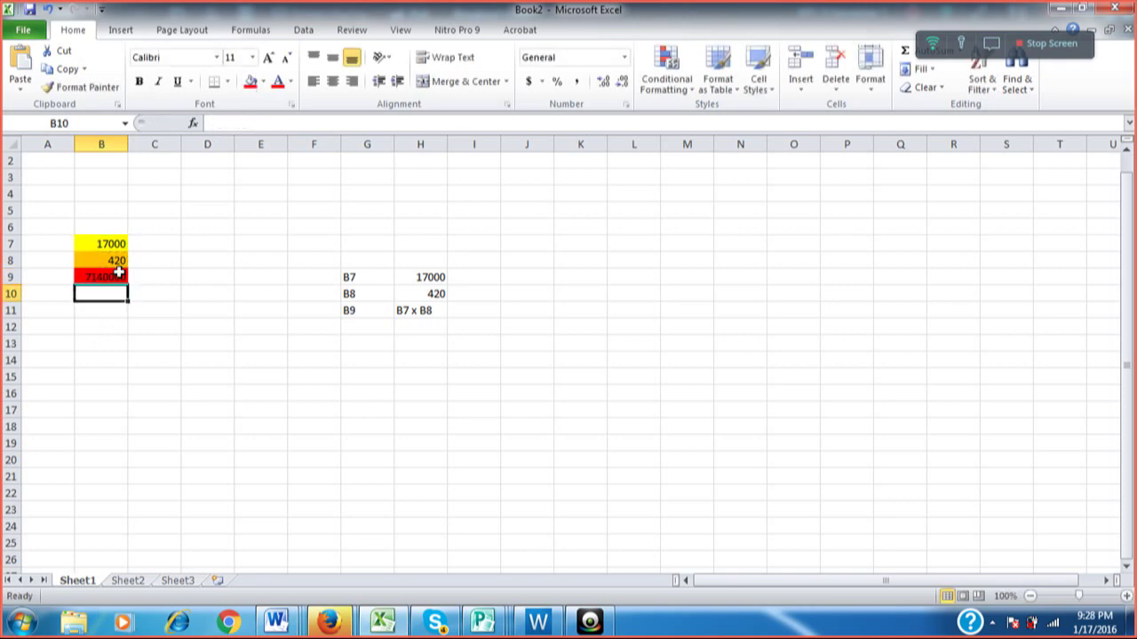
pyautogui.click(118, 273)
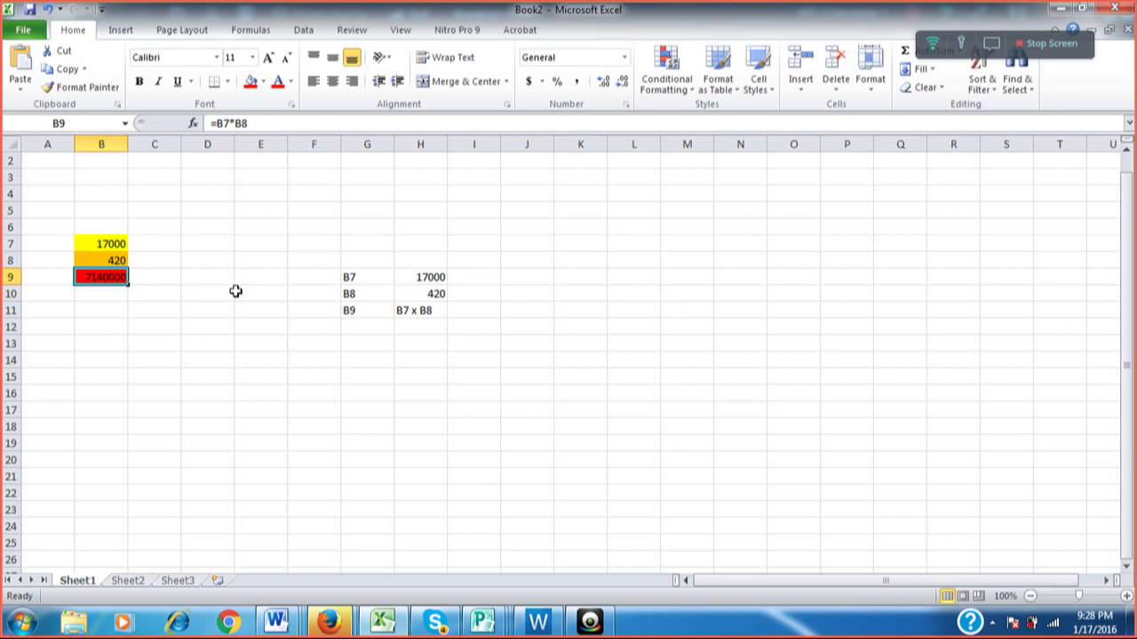
# Select B7:B9 and zoom the sheet to 150%.
pyautogui.click(112, 241)
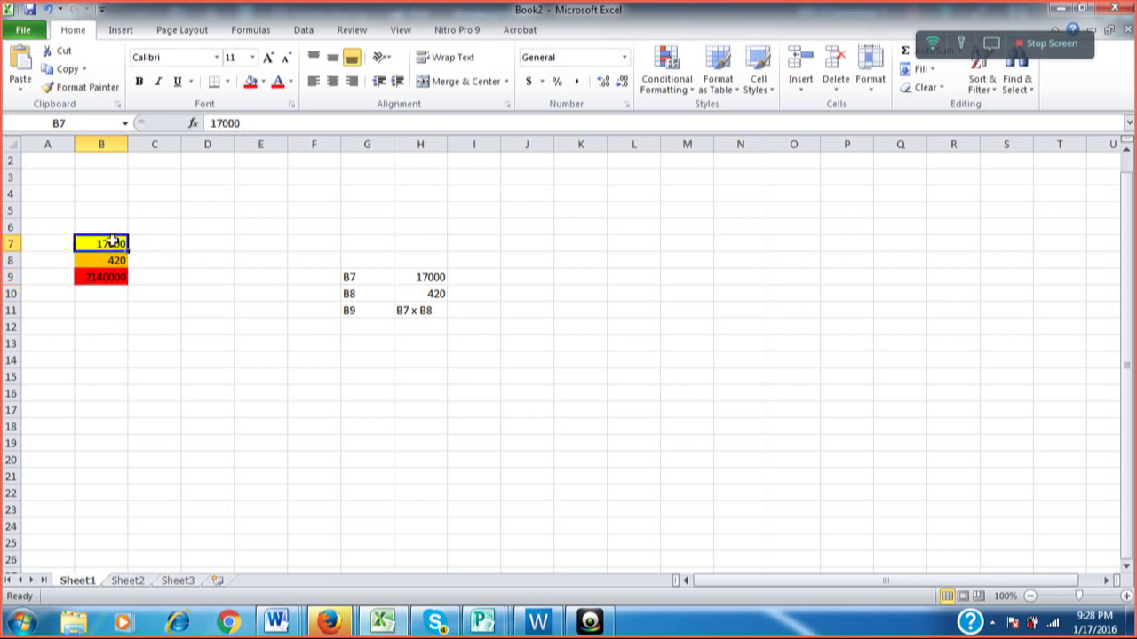
pyautogui.moveTo(112, 241); pyautogui.dragTo(112, 277)
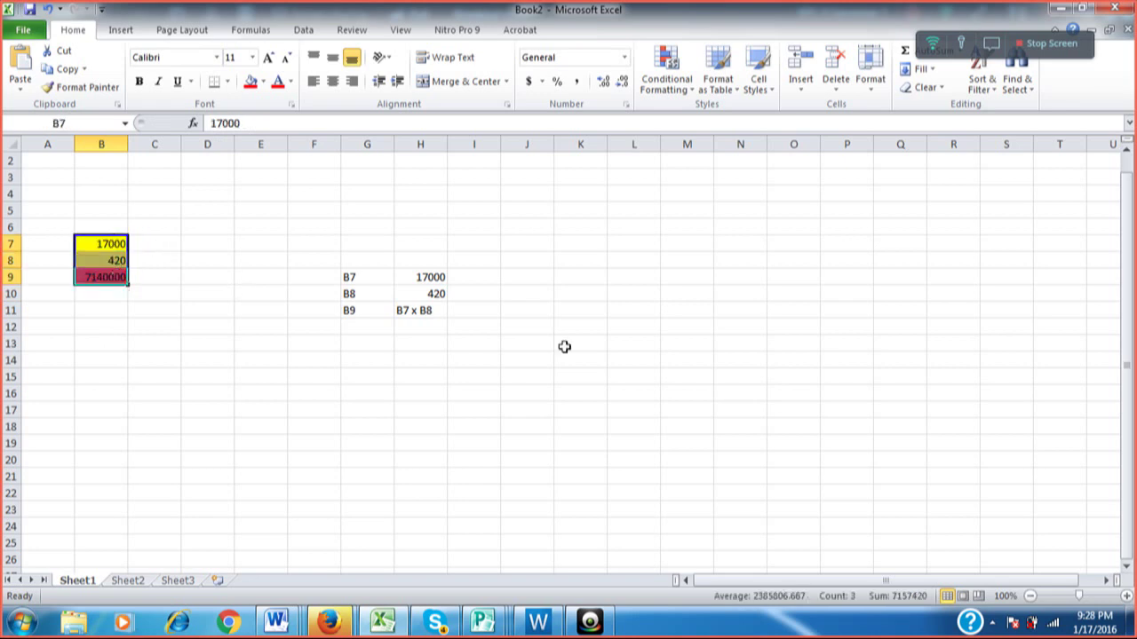
pyautogui.click(1126, 596)
pyautogui.click(1126, 597)
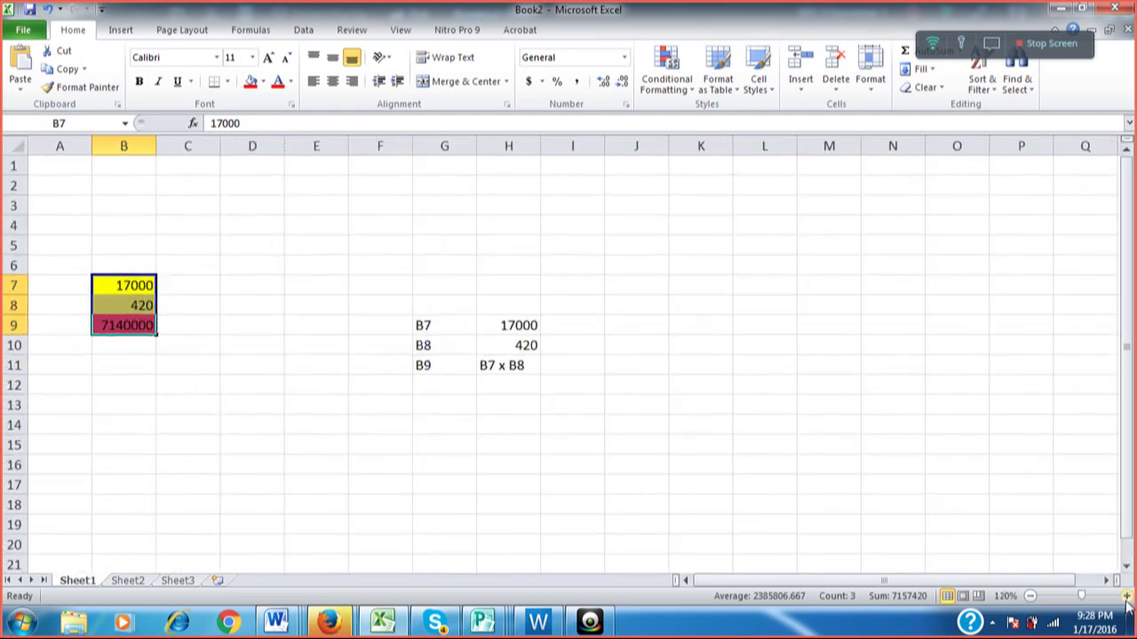
pyautogui.click(1126, 597)
pyautogui.click(1126, 597)
pyautogui.click(1126, 597)
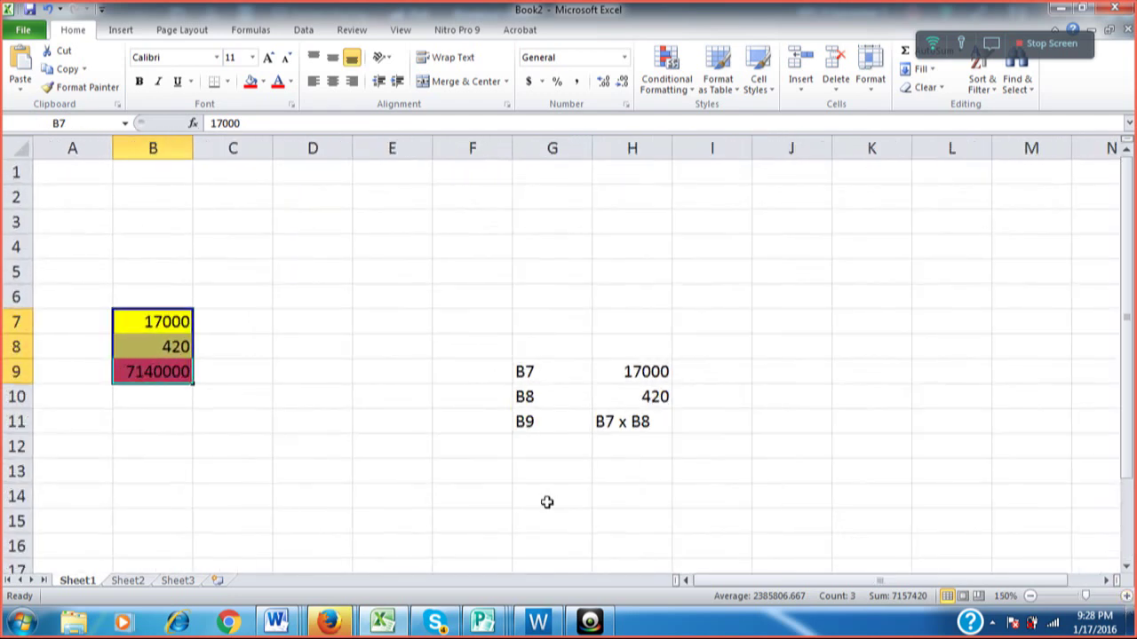
# Apply Comma Style to B7:B9 and remove both decimal places.
pyautogui.click(192, 399)
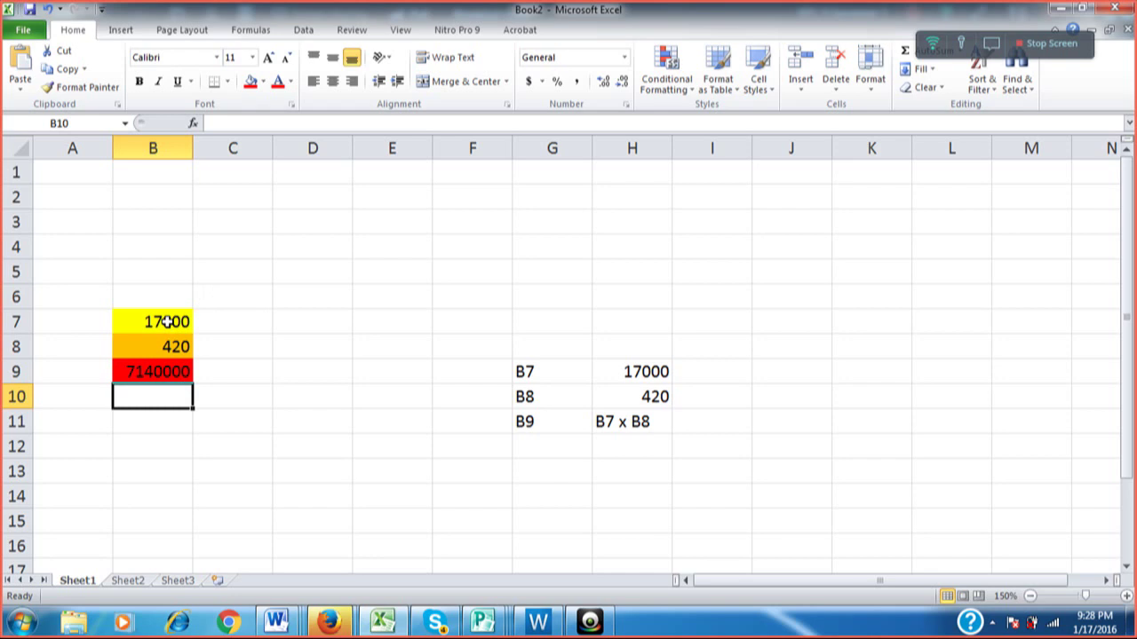
pyautogui.moveTo(166, 322); pyautogui.dragTo(174, 370)
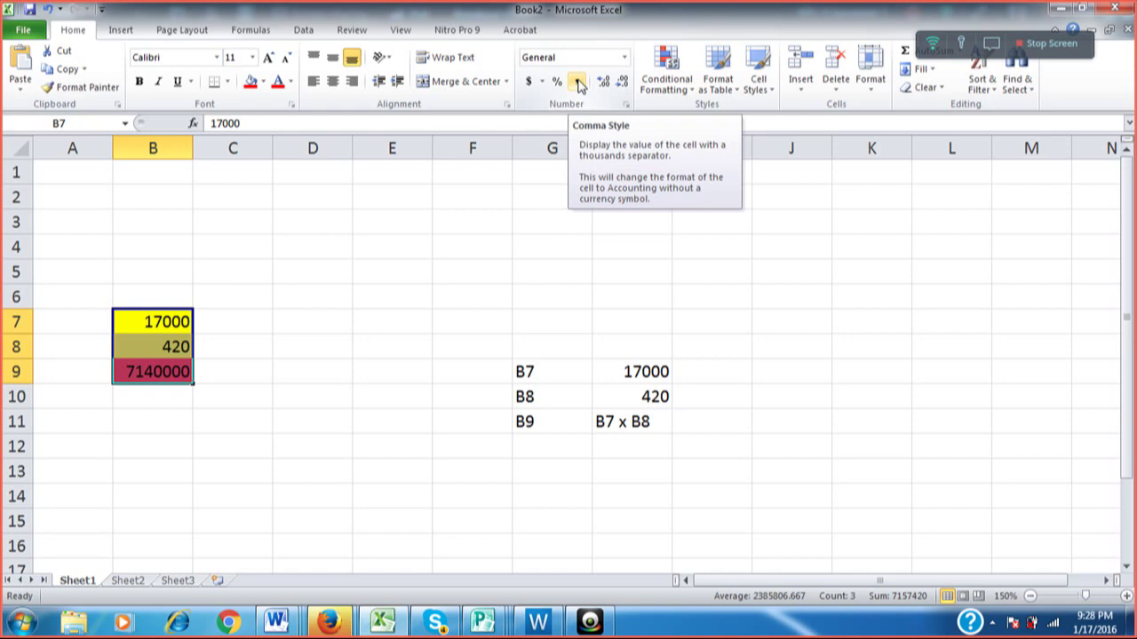
pyautogui.click(578, 81)
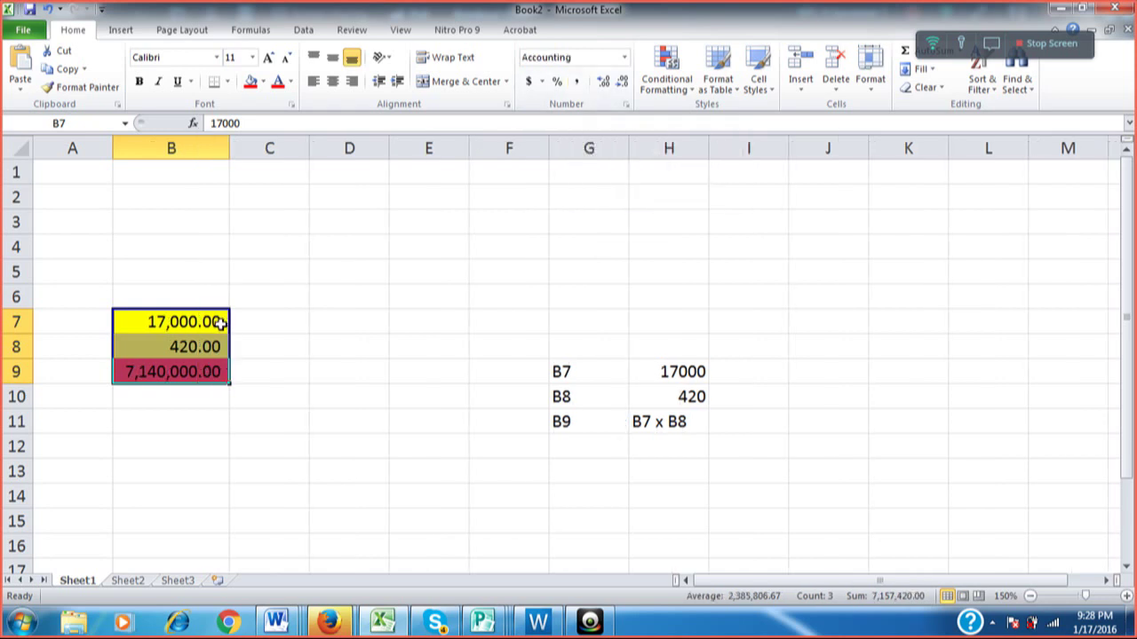
pyautogui.click(622, 84)
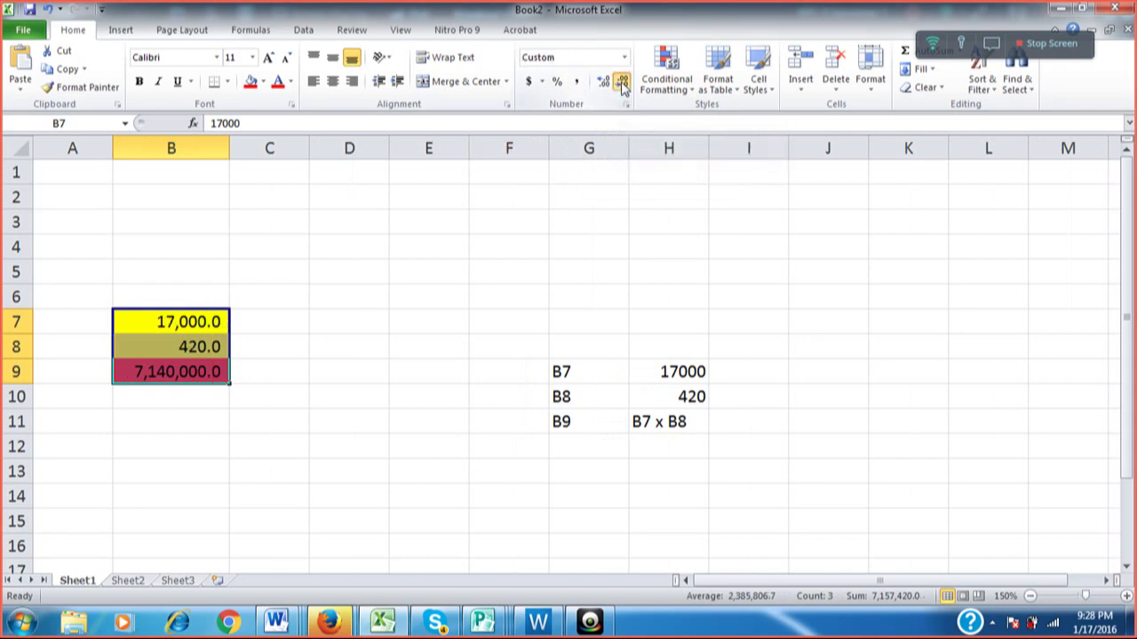
pyautogui.click(622, 84)
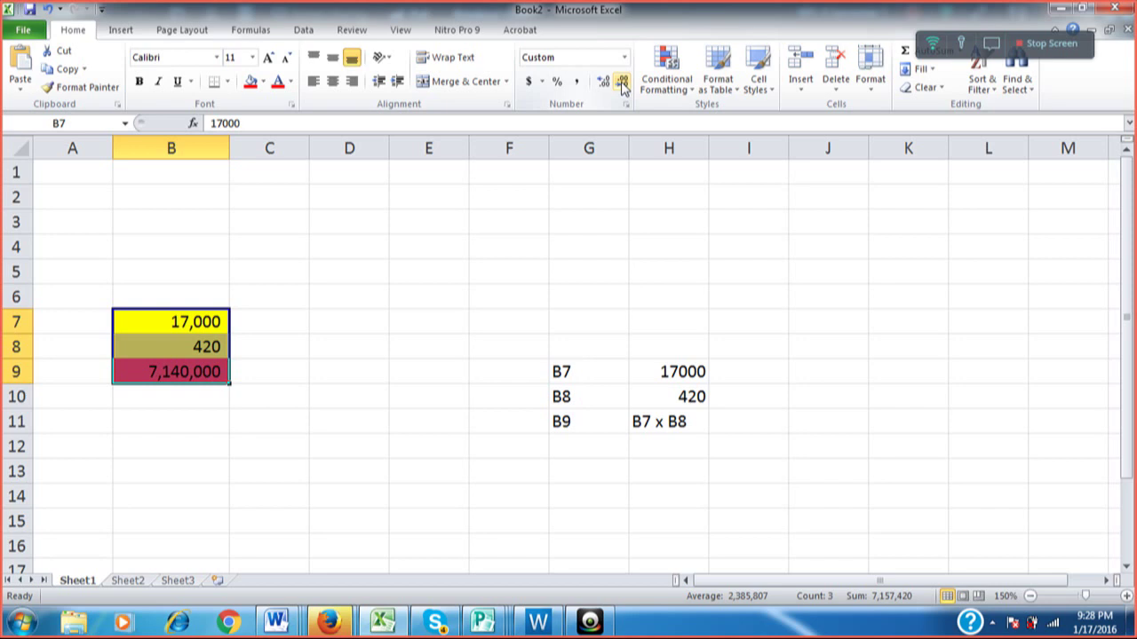
pyautogui.click(198, 410)
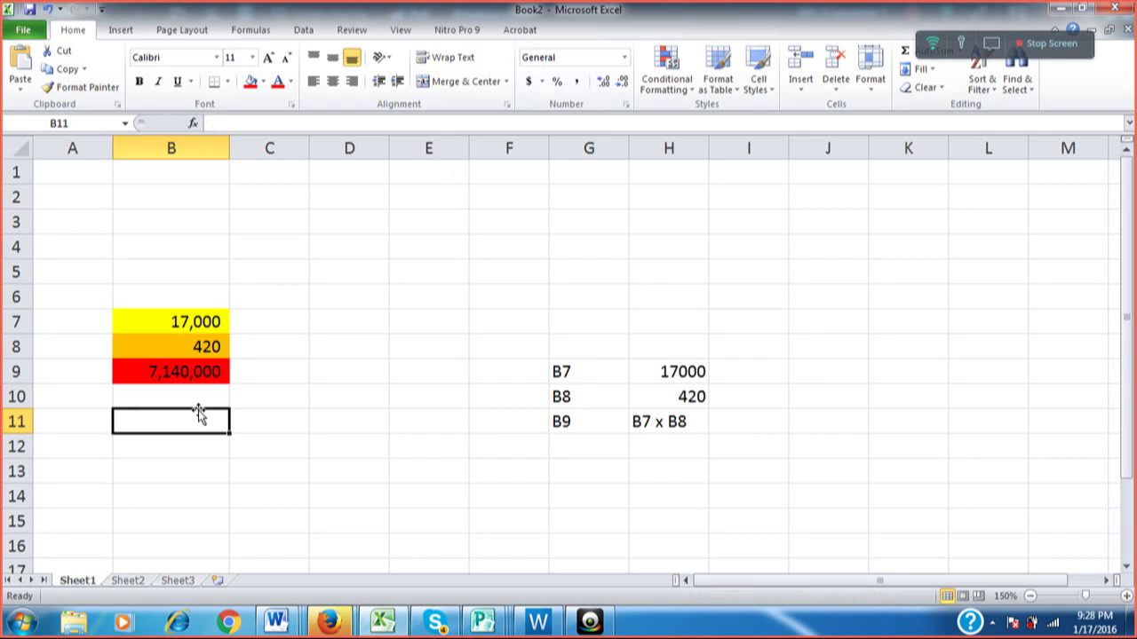
# Enter 17650 in B7 and 412 in B8.
pyautogui.press('Up')
pyautogui.press('Up')
pyautogui.press('Up')
pyautogui.press('Up')
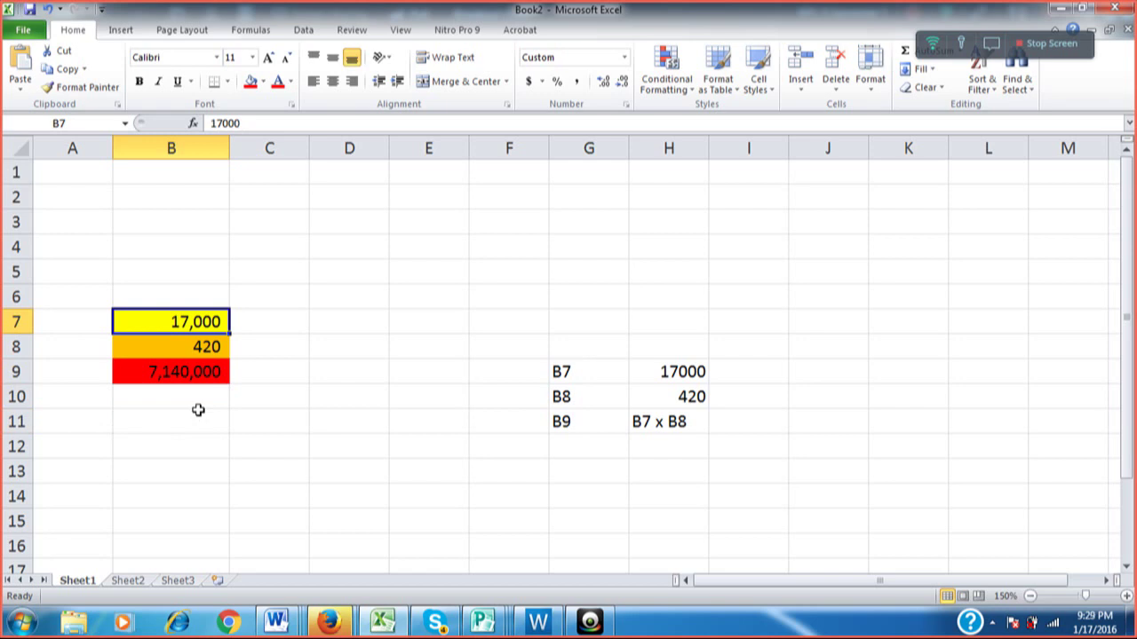
pyautogui.write('1')
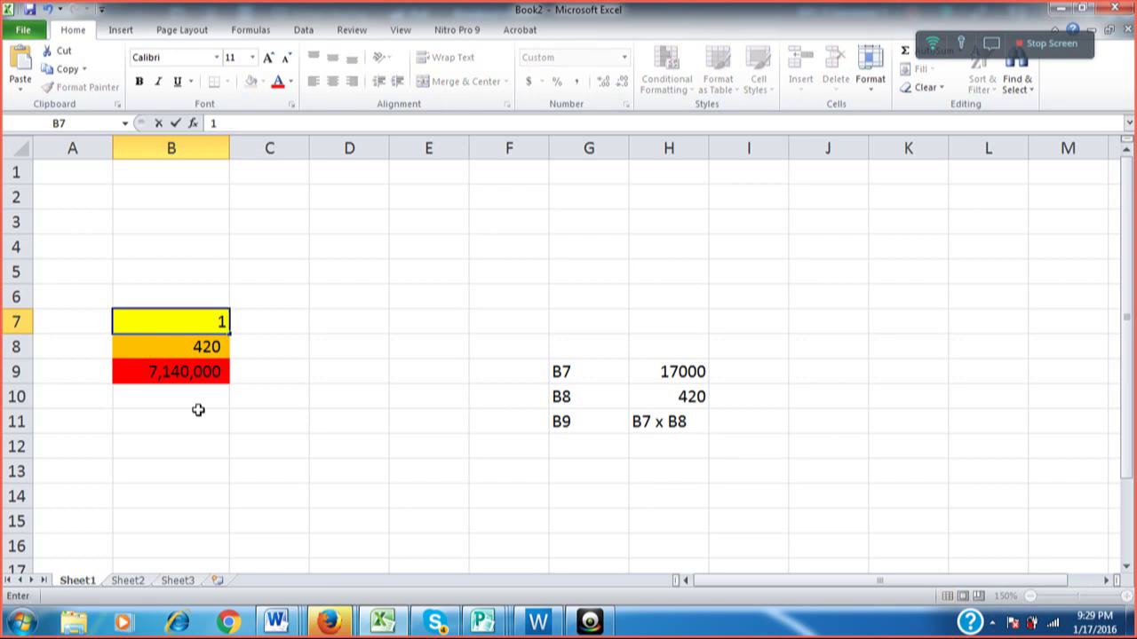
pyautogui.write('7650')
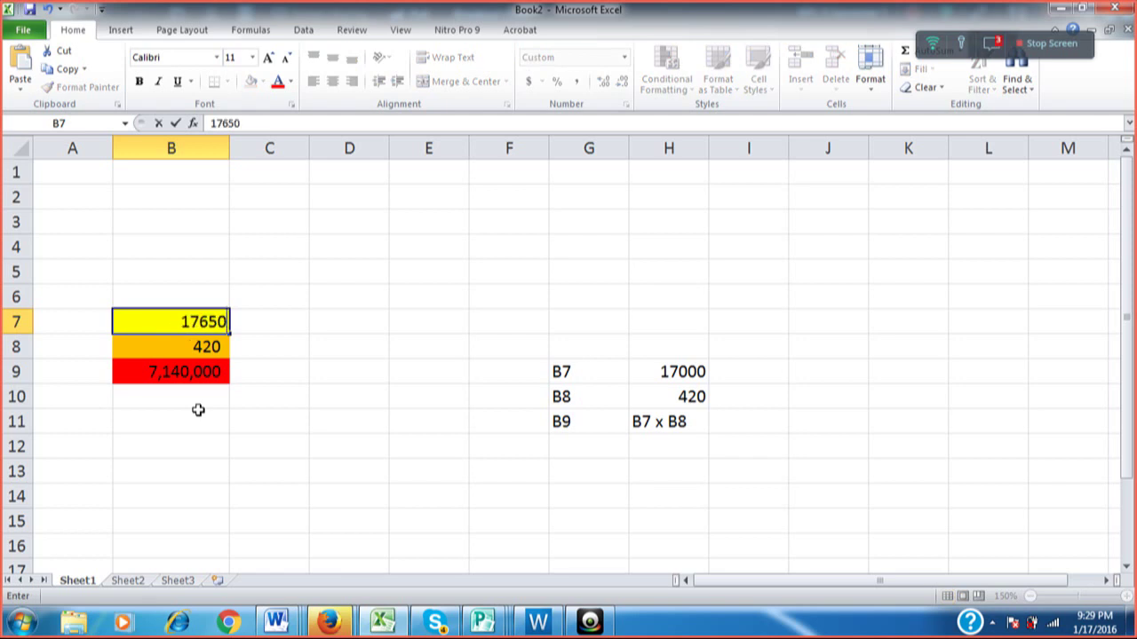
pyautogui.press('Return')
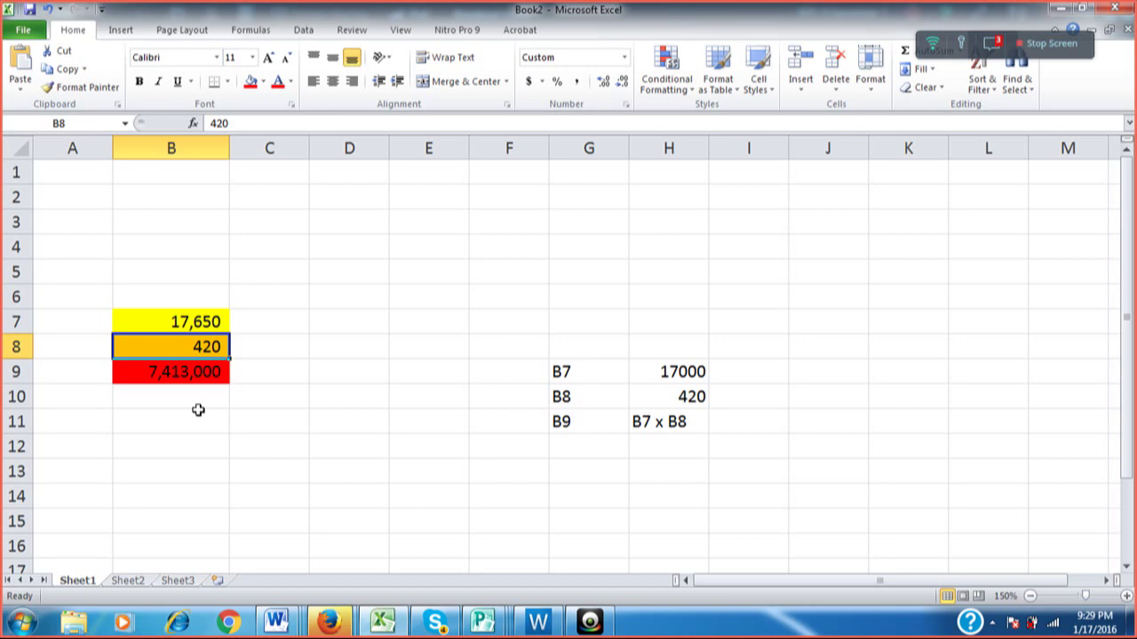
pyautogui.write('412')
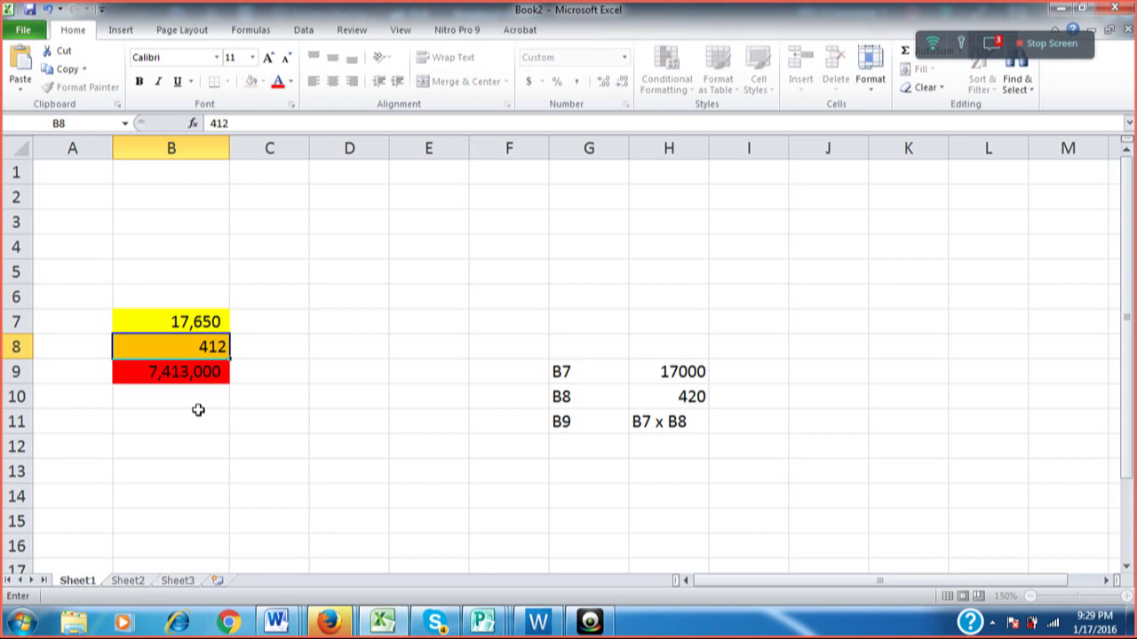
pyautogui.press('Return')
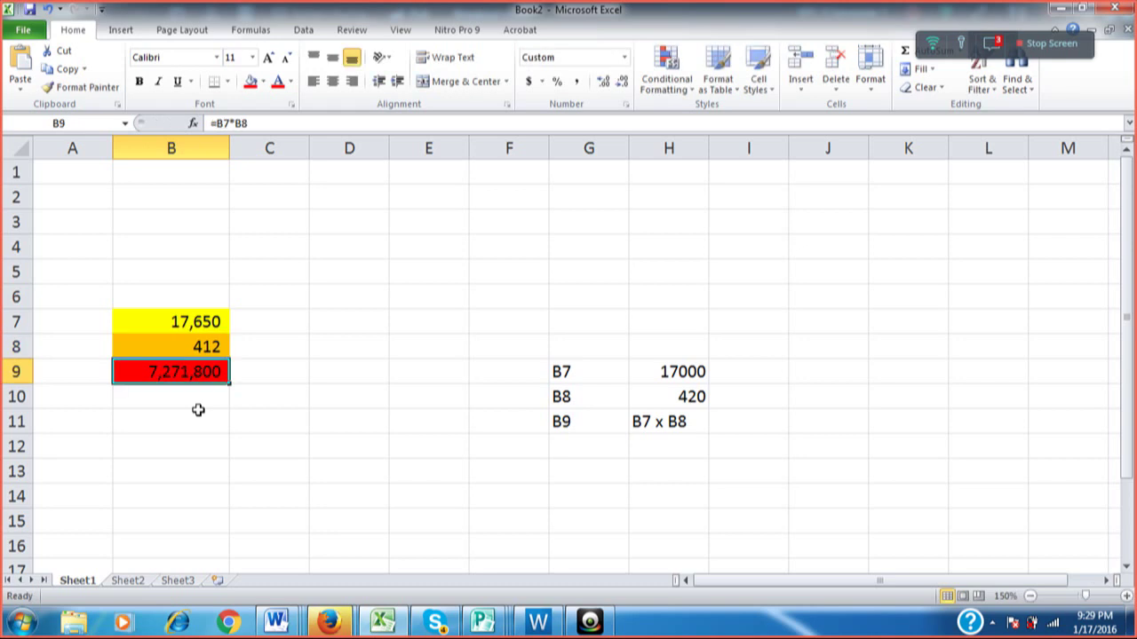
# Check B9's formula, then change B8 to 380 so B9 shows 6,707,000.
pyautogui.press('Down')
pyautogui.press('Down')
pyautogui.press('Down')
pyautogui.press('Down')
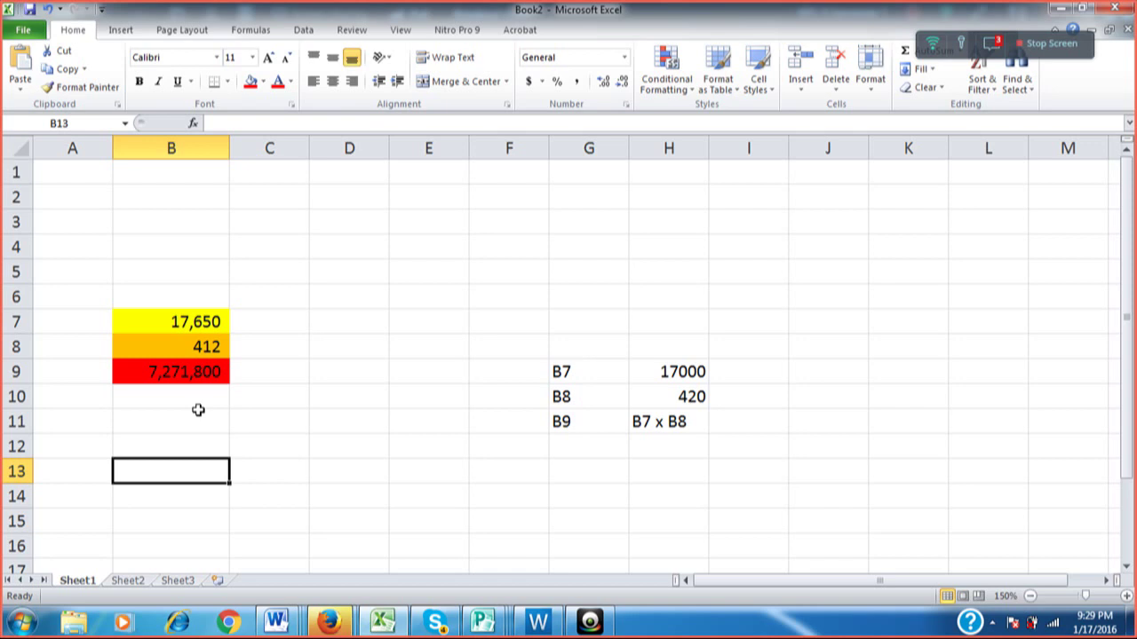
pyautogui.press('Up')
pyautogui.press('Up')
pyautogui.press('Up')
pyautogui.press('Up')
pyautogui.press('Up')
pyautogui.press('Up')
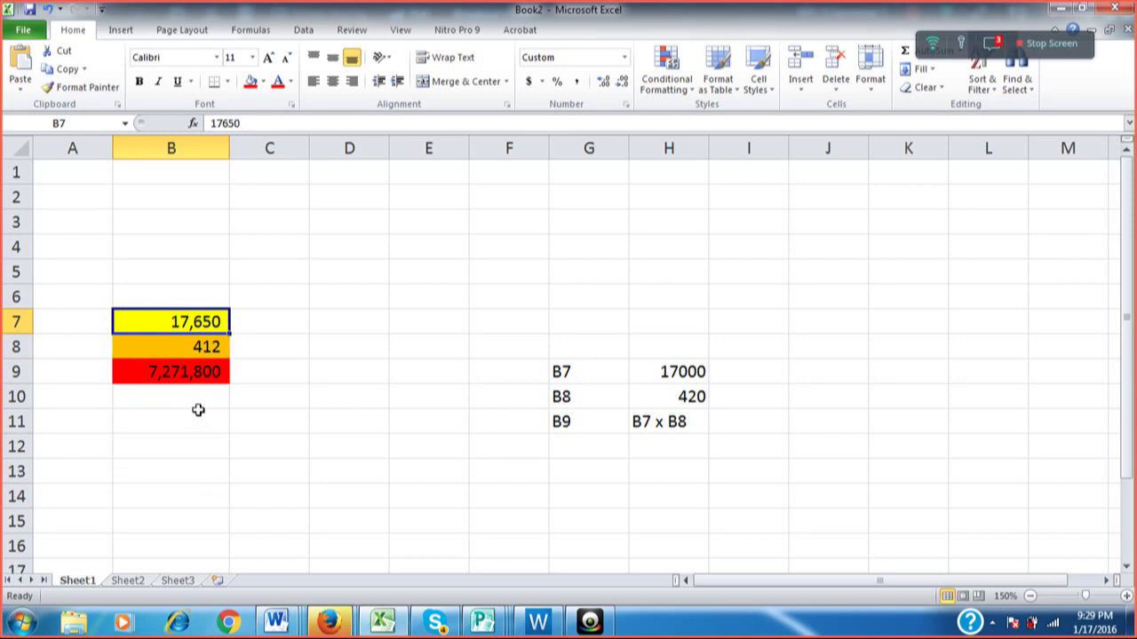
pyautogui.press('Down')
pyautogui.press('Down')
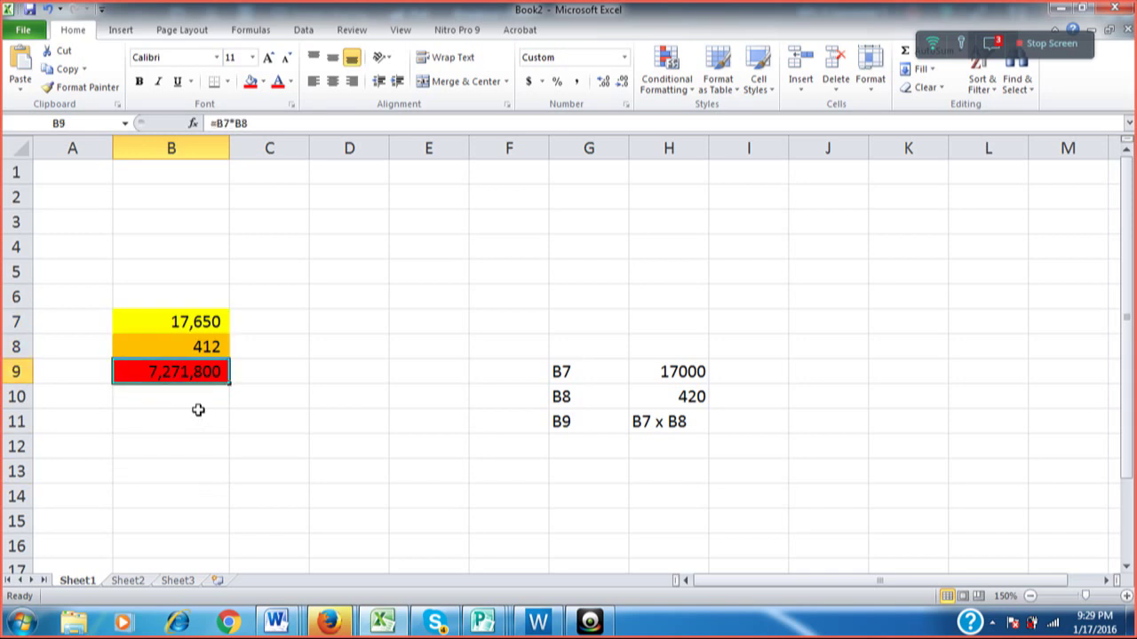
pyautogui.press('Up')
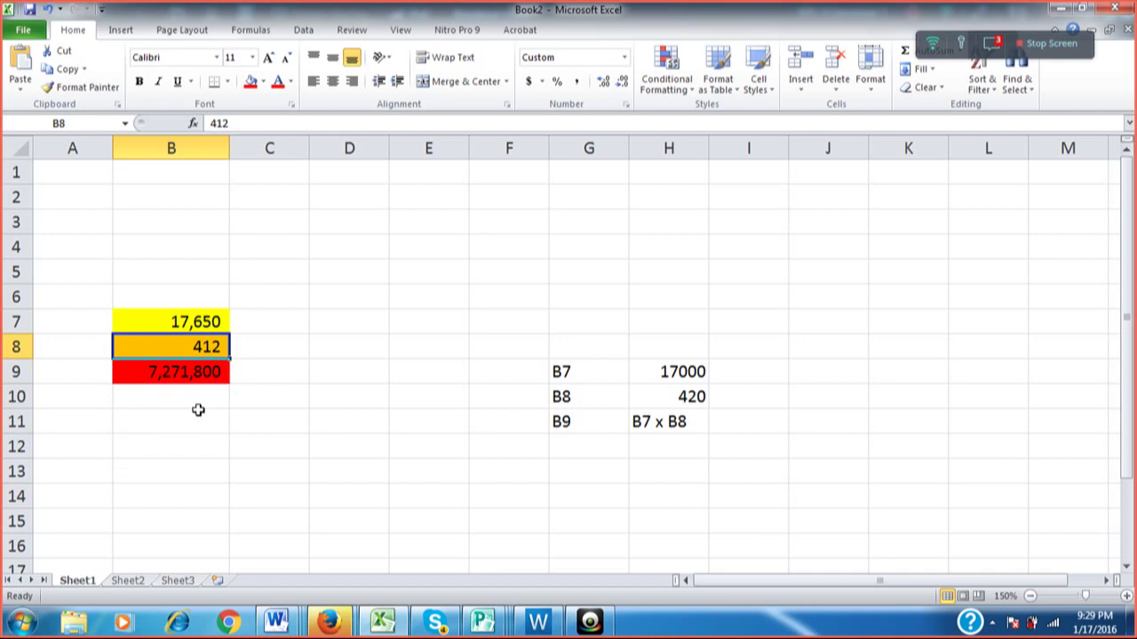
pyautogui.write('380')
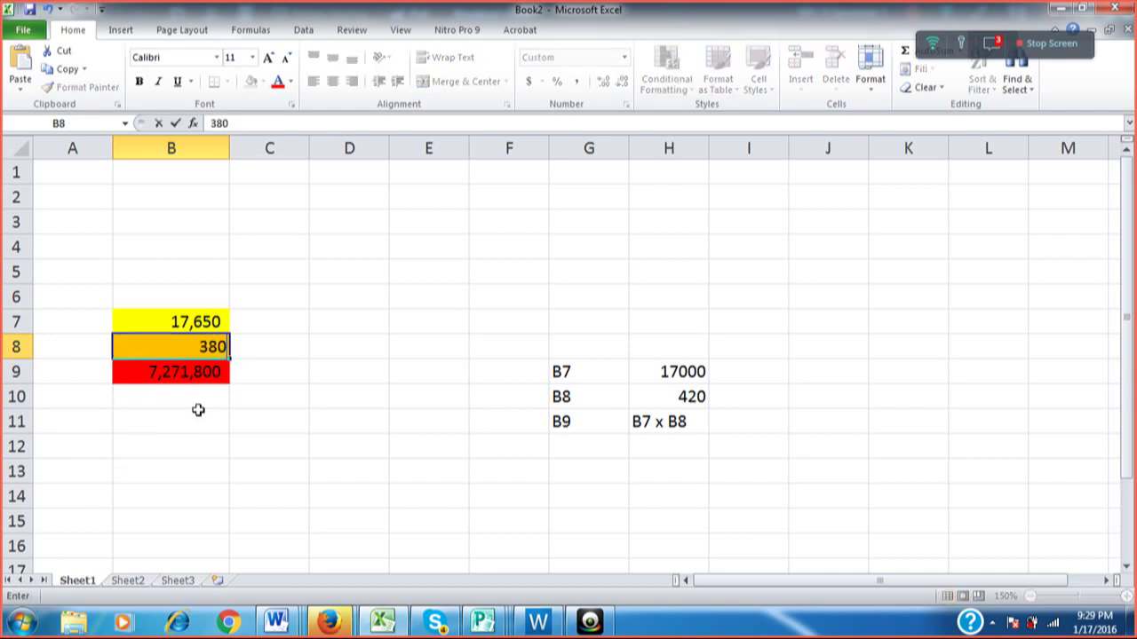
pyautogui.press('Return')
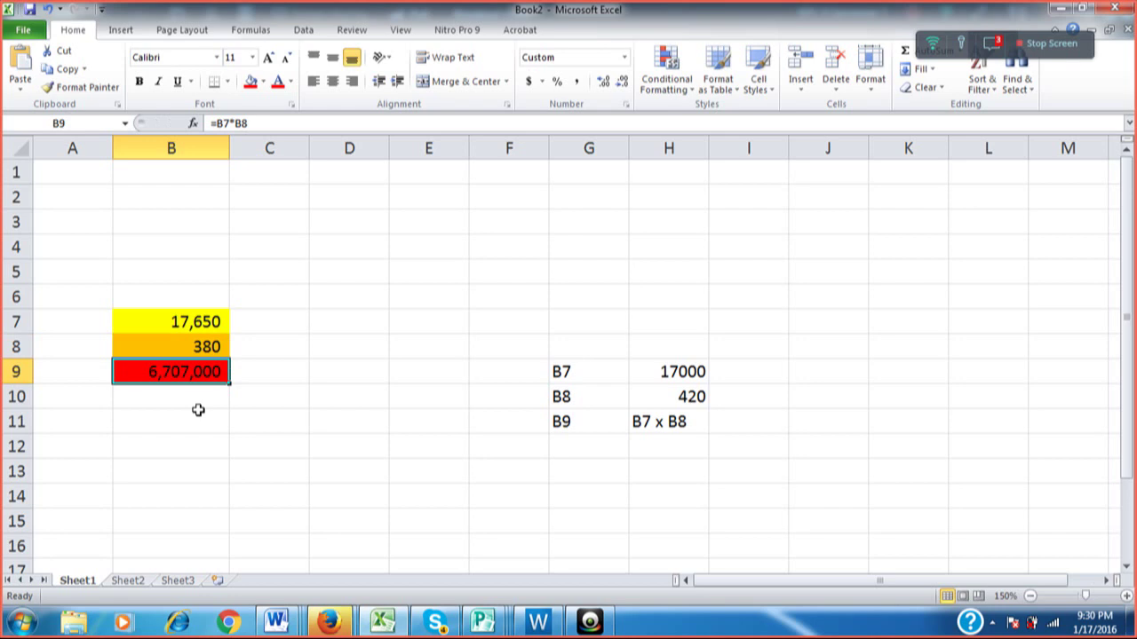
# Open the class chat and confirm B9's =B7*B8 formula unchanged.
pyautogui.click(996, 45)
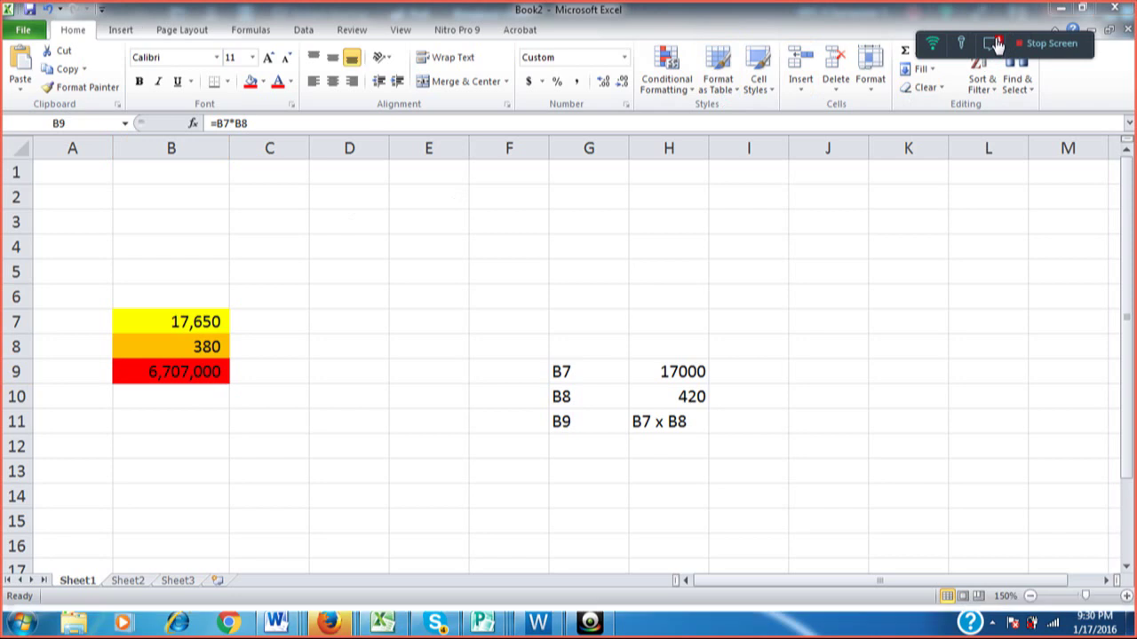
pyautogui.click(997, 52)
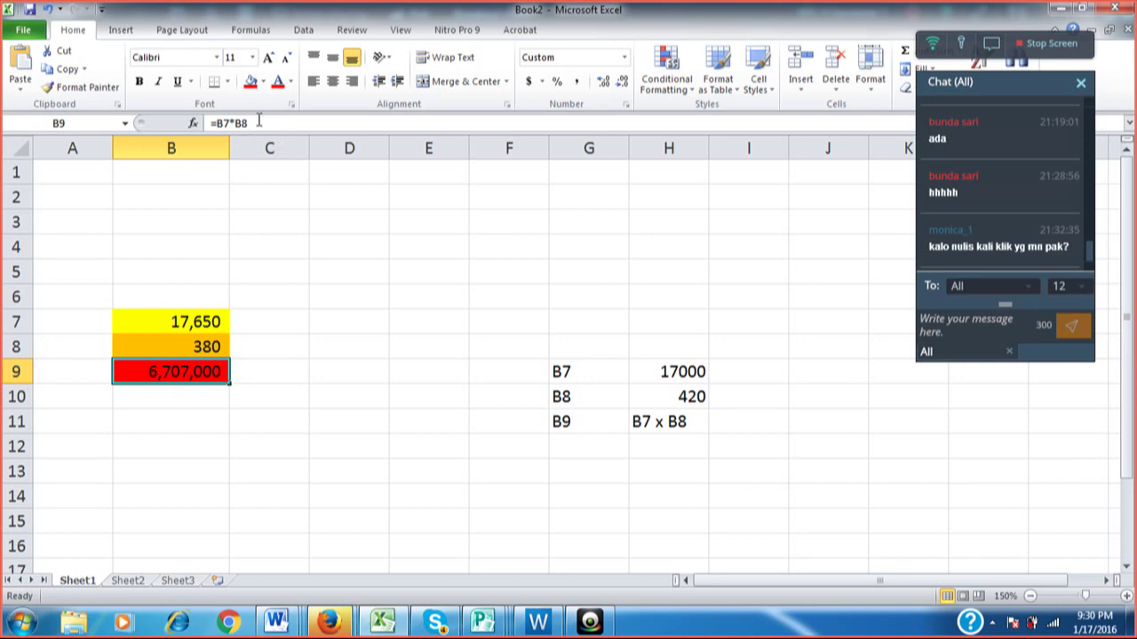
pyautogui.click(259, 121)
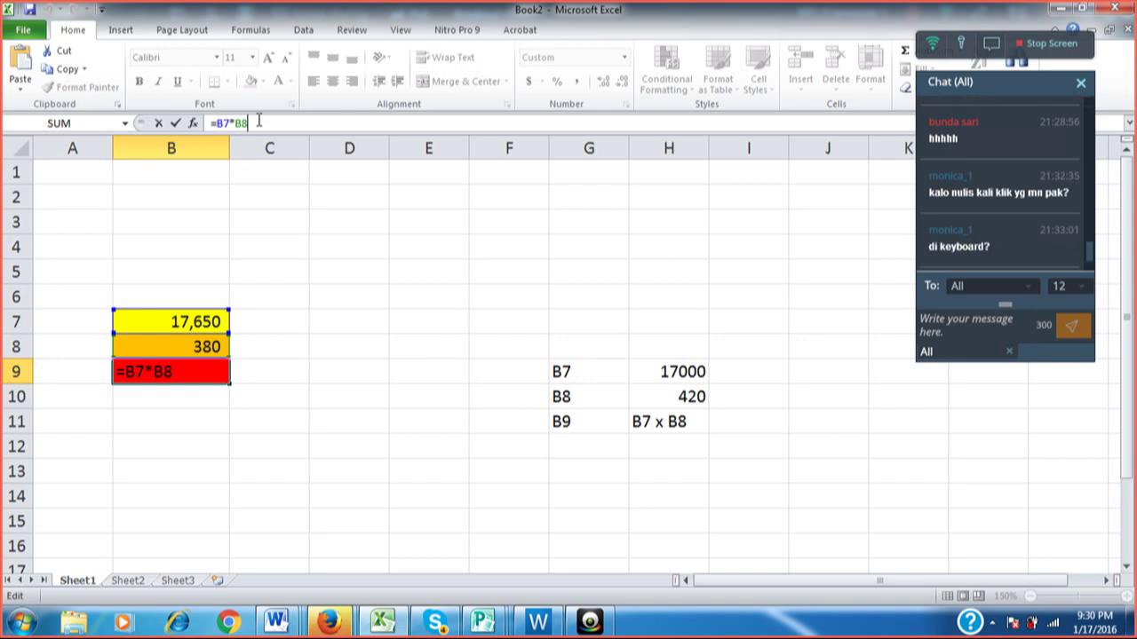
pyautogui.hotkey('ctrl', 'Return')
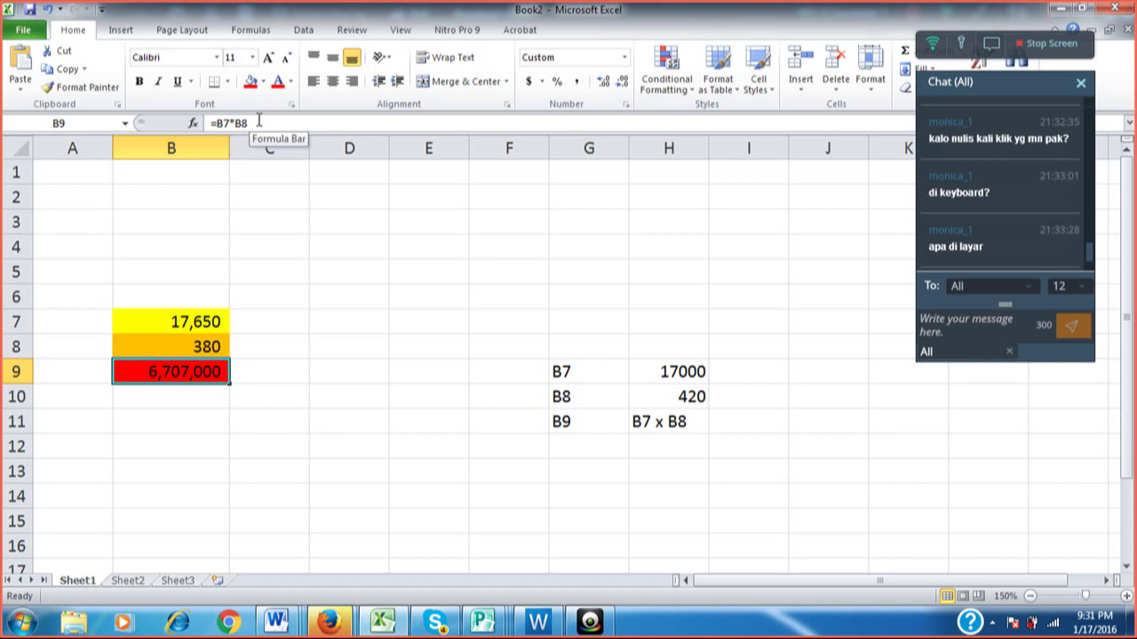
# Change the H11 note from 'B7 x B8' to 'B7 + B8'.
pyautogui.press('Up')
pyautogui.press('Up')
pyautogui.press('Up')
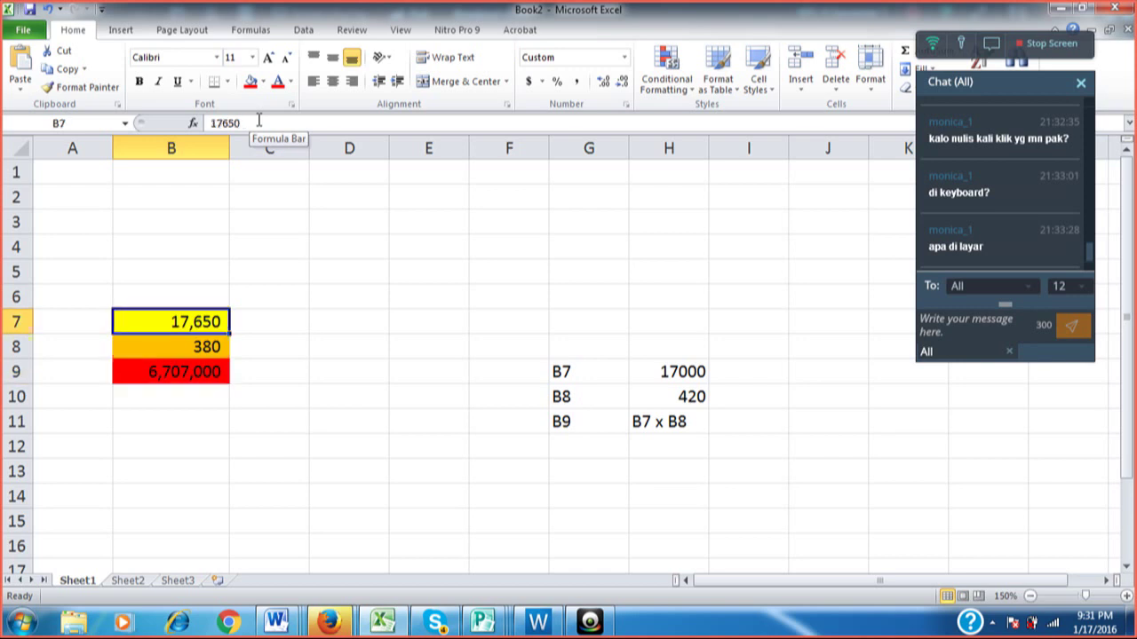
pyautogui.press('Down')
pyautogui.press('Down')
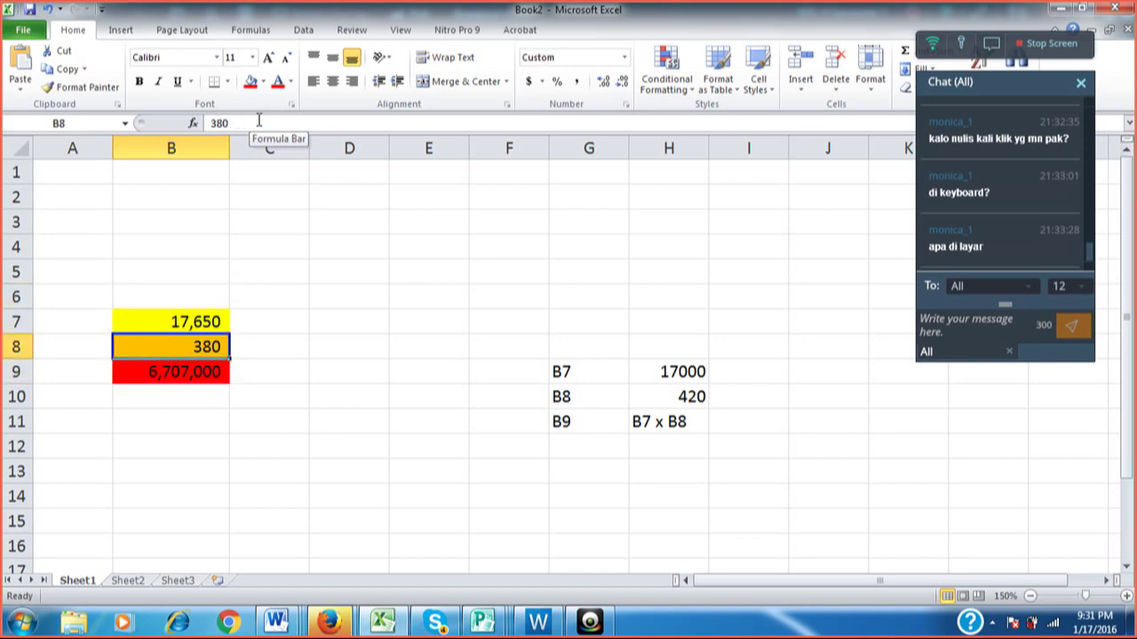
pyautogui.press('Up')
pyautogui.press('Down')
pyautogui.press('Down')
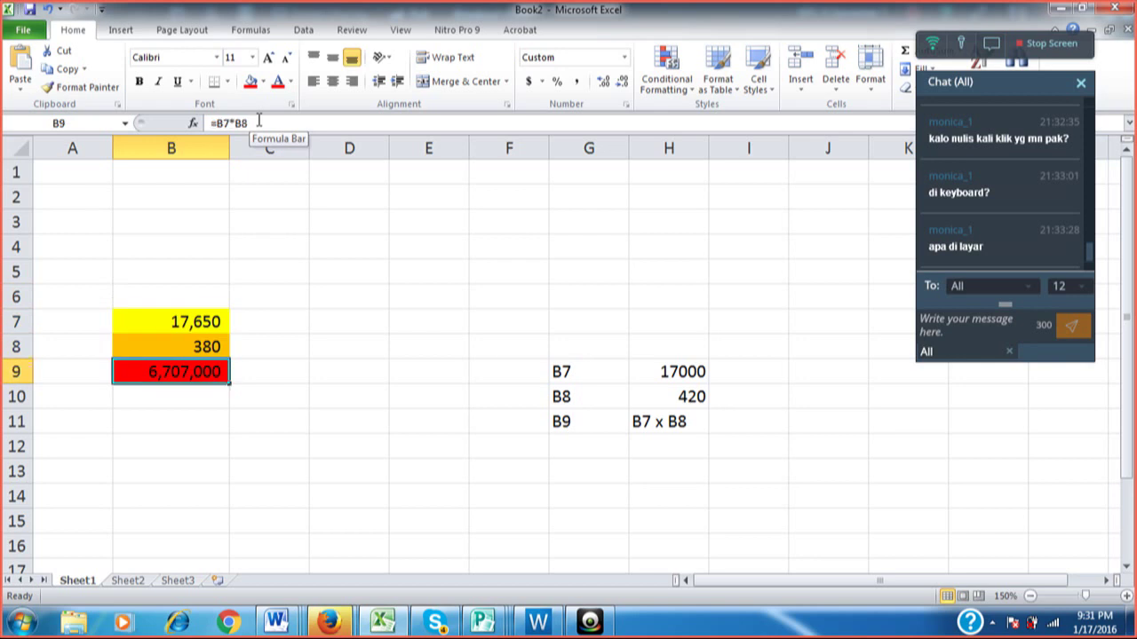
pyautogui.press('Right')
pyautogui.press('Right')
pyautogui.press('Right')
pyautogui.press('Right')
pyautogui.press('Right')
pyautogui.press('Right')
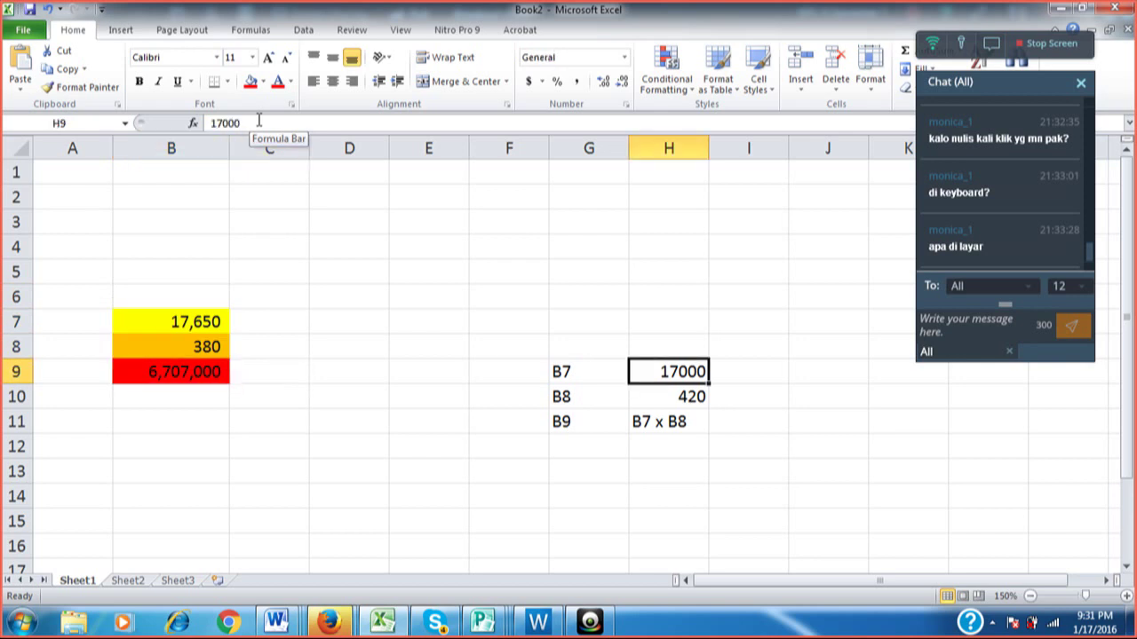
pyautogui.press('Down')
pyautogui.press('Down')
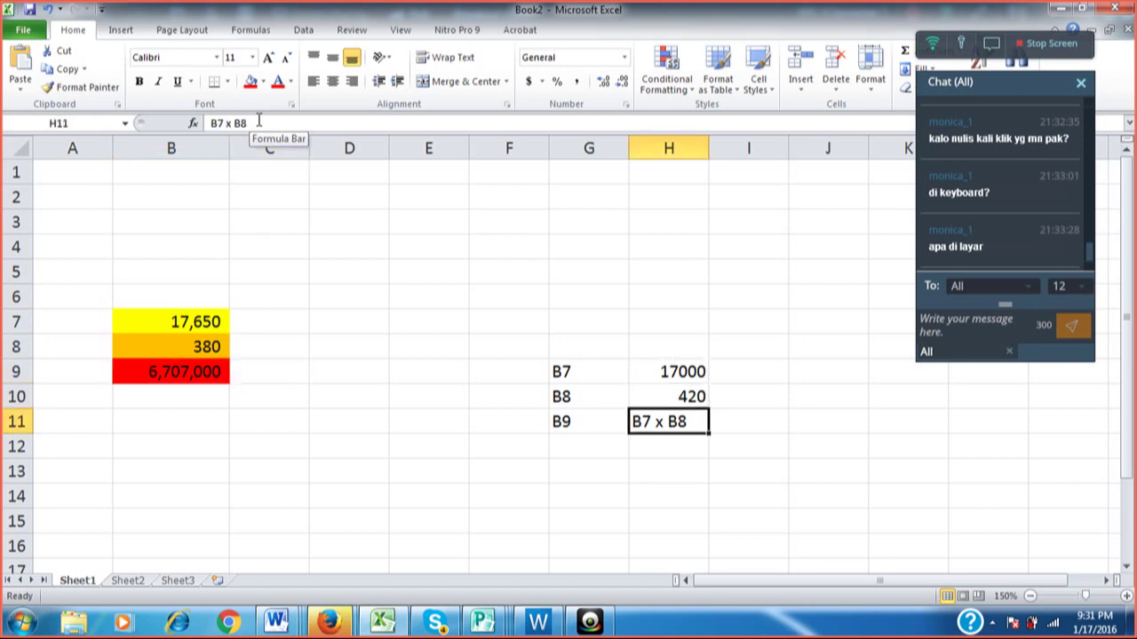
pyautogui.press('F2')
pyautogui.press('Left')
pyautogui.press('Left')
pyautogui.press('Left')
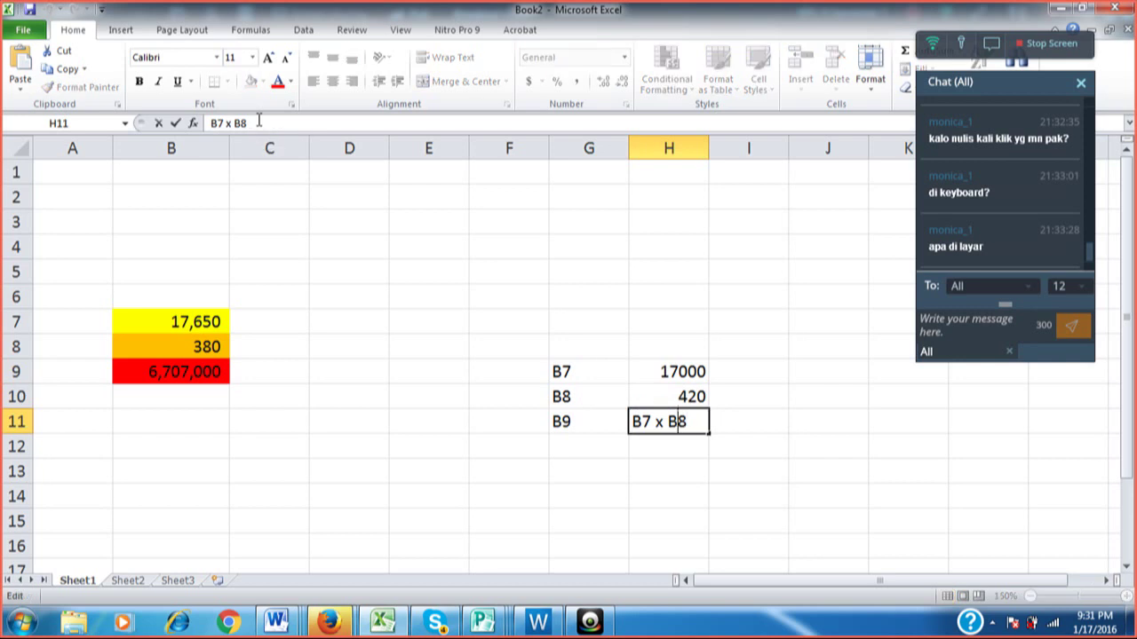
pyautogui.press('BackSpace')
pyautogui.write('+')
pyautogui.press('Return')
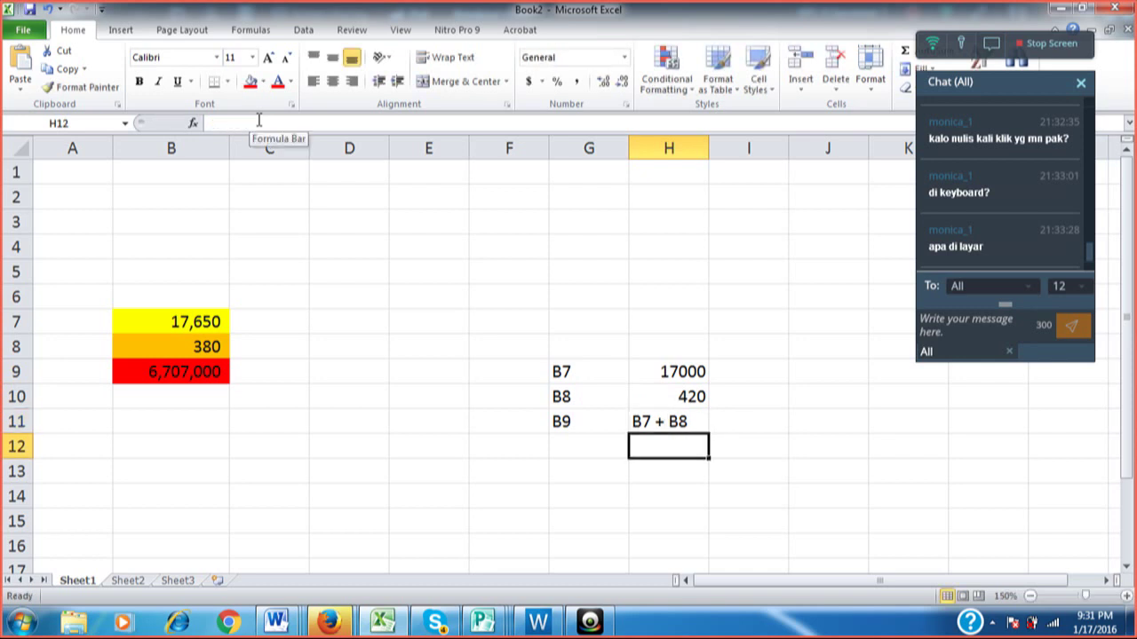
# Select B9 and start editing its formula in the formula bar.
pyautogui.press('Up')
pyautogui.press('Up')
pyautogui.press('Down')
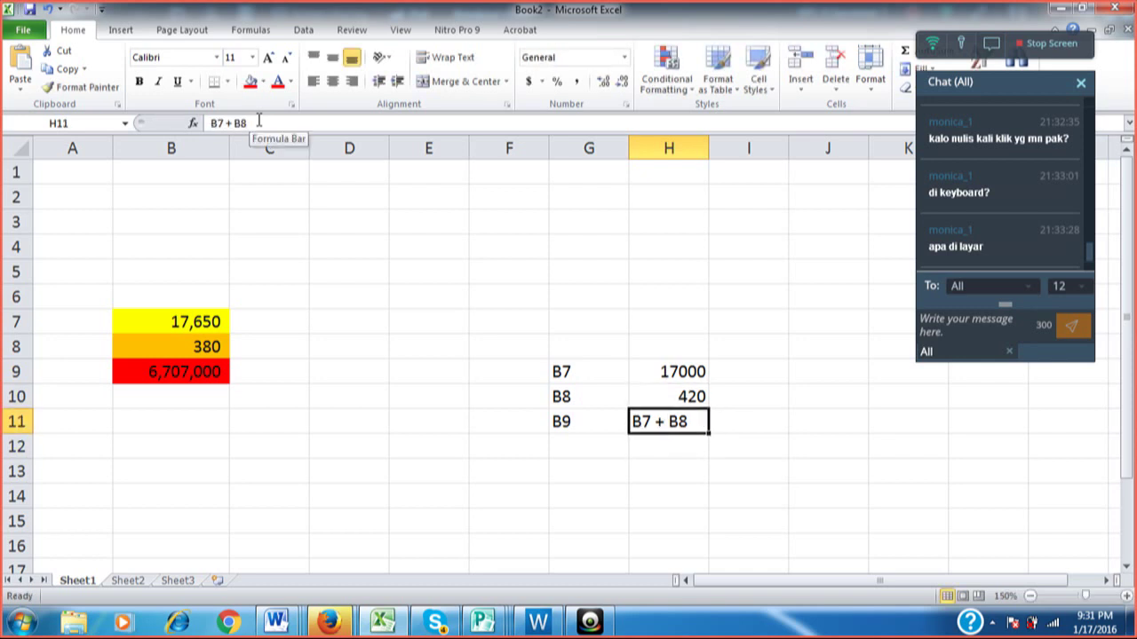
pyautogui.press('Left')
pyautogui.press('Left')
pyautogui.press('Left')
pyautogui.press('Left')
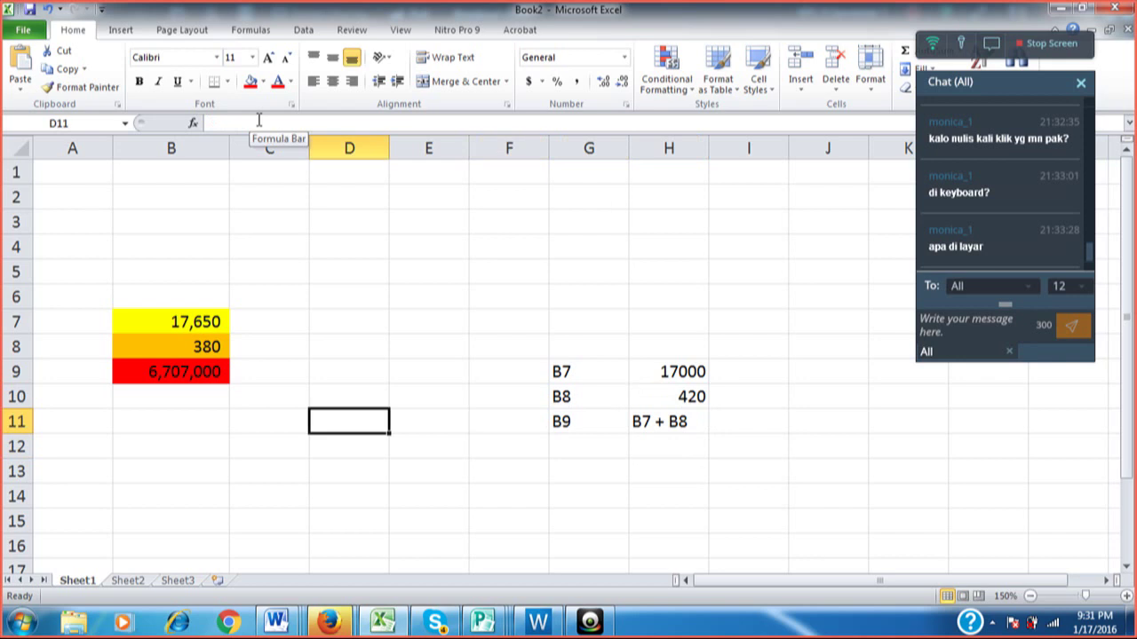
pyautogui.click(179, 371)
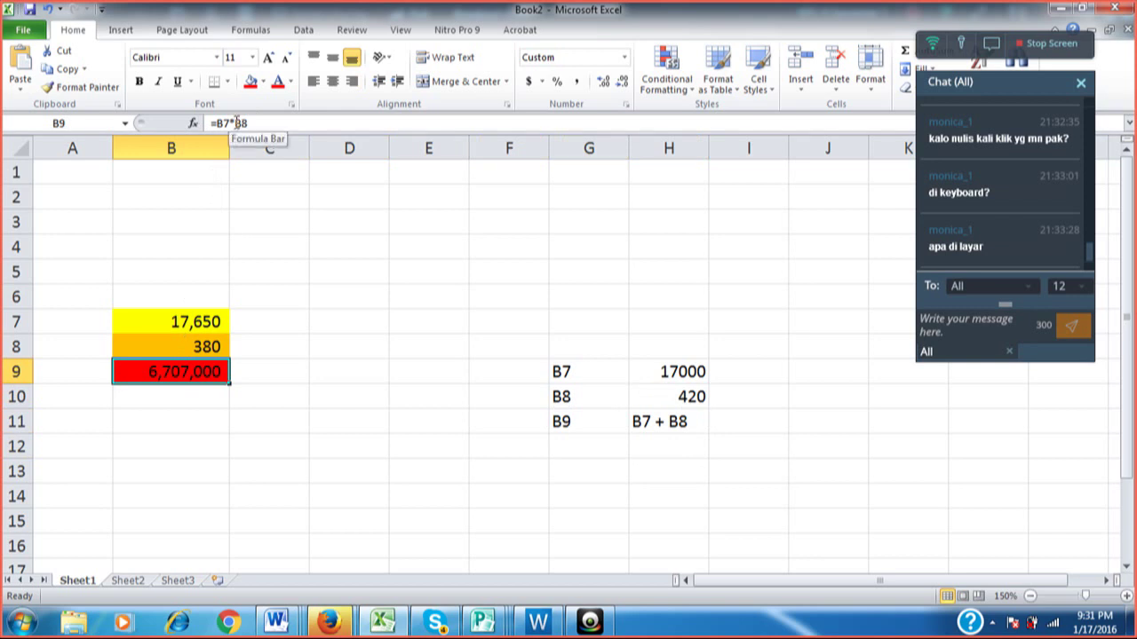
pyautogui.click(237, 123)
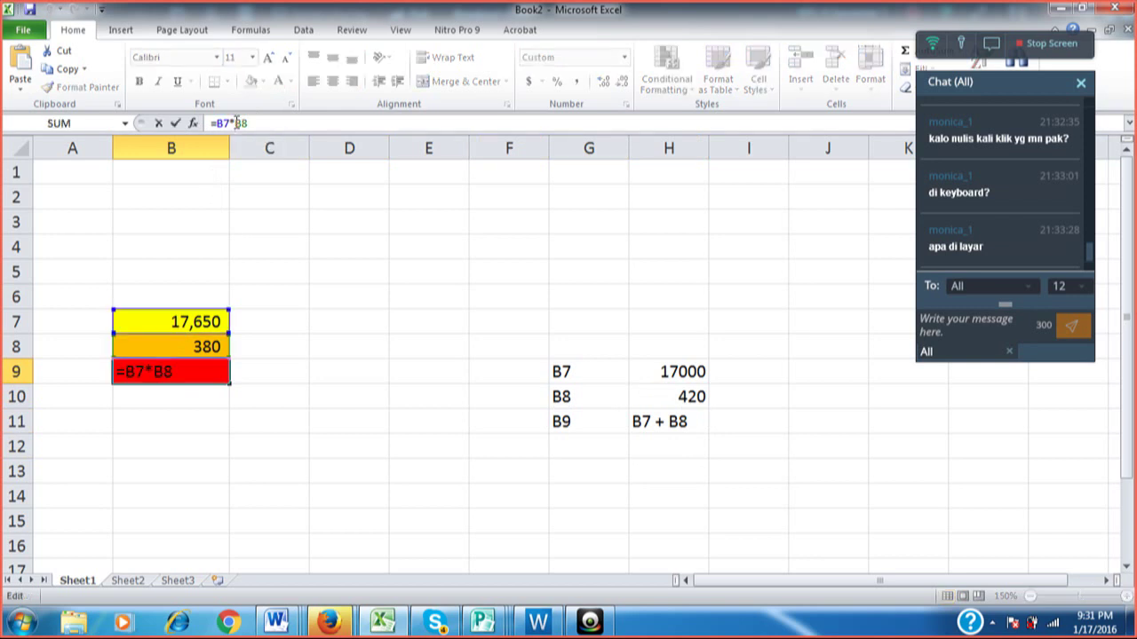
# Change B9's formula to =B7+B8.
pyautogui.press('BackSpace')
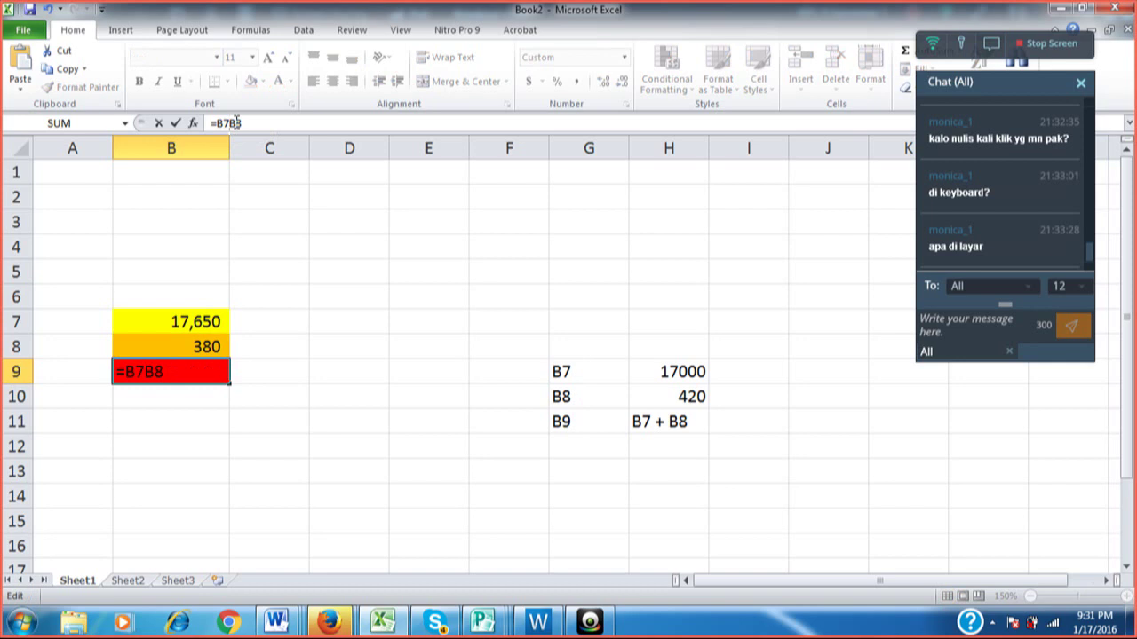
pyautogui.write('+')
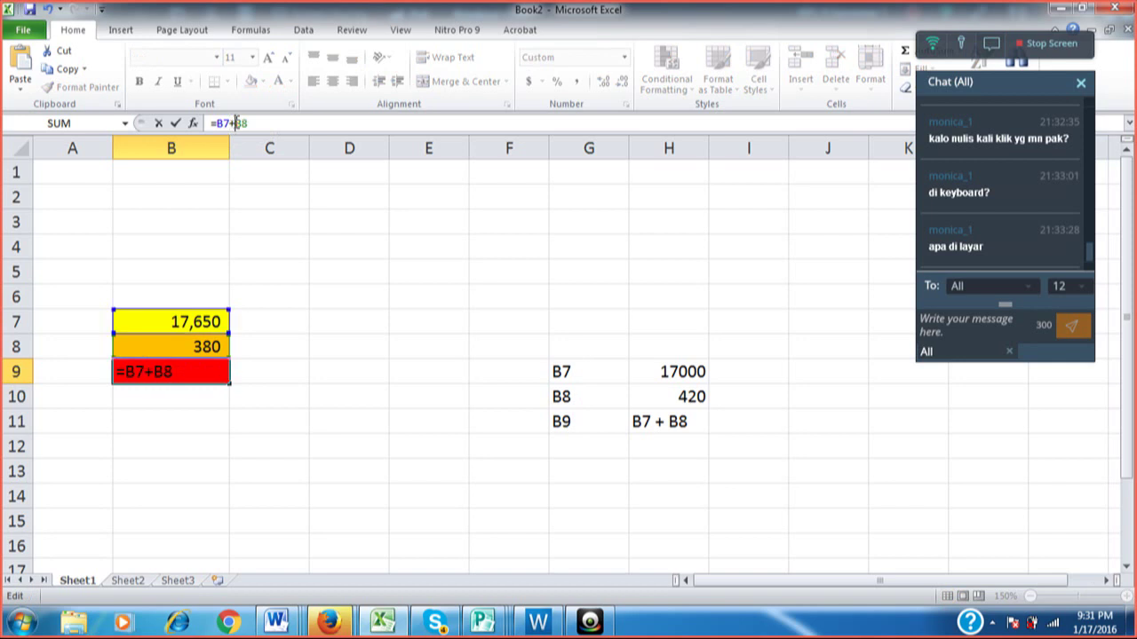
pyautogui.press('Return')
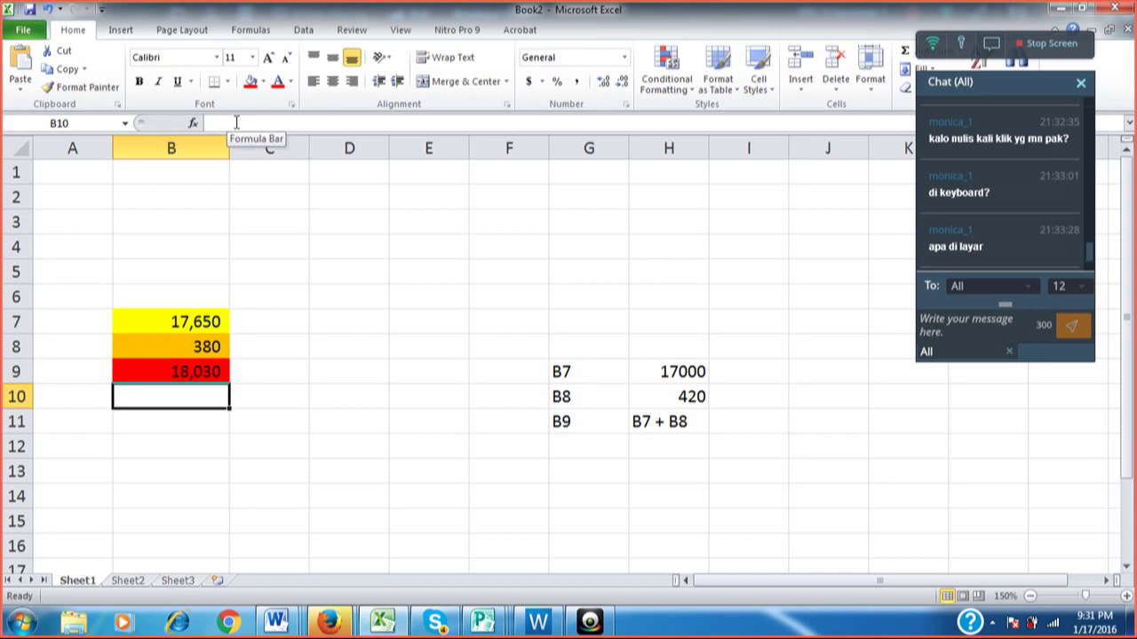
pyautogui.press('Up')
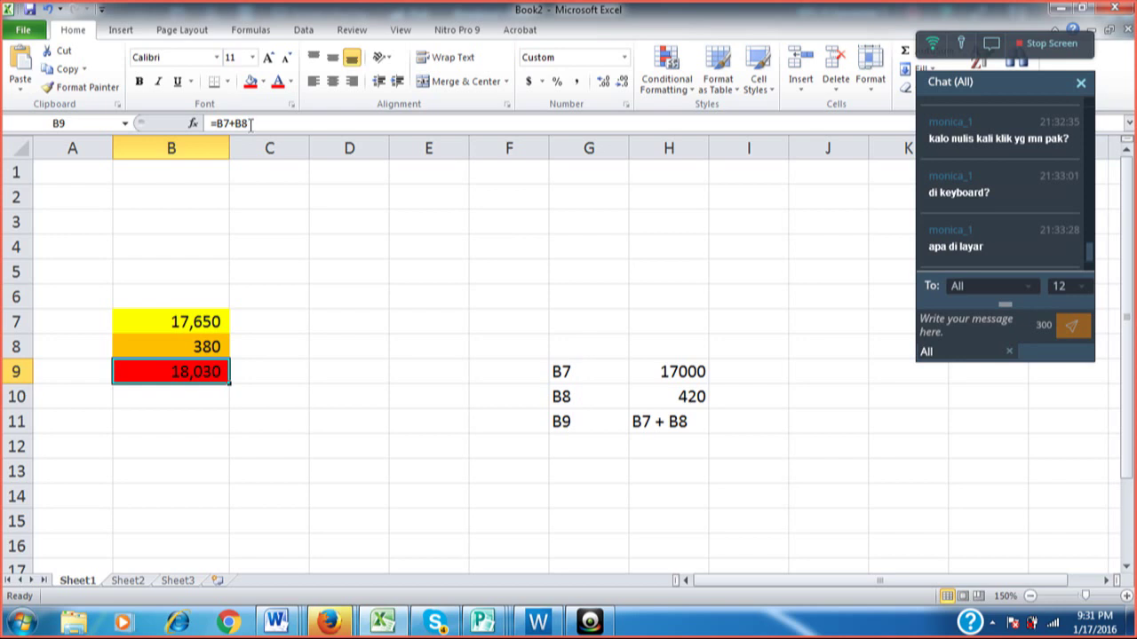
# Change B9's formula to =B7-B8, showing the 17,270 difference.
pyautogui.click(236, 124)
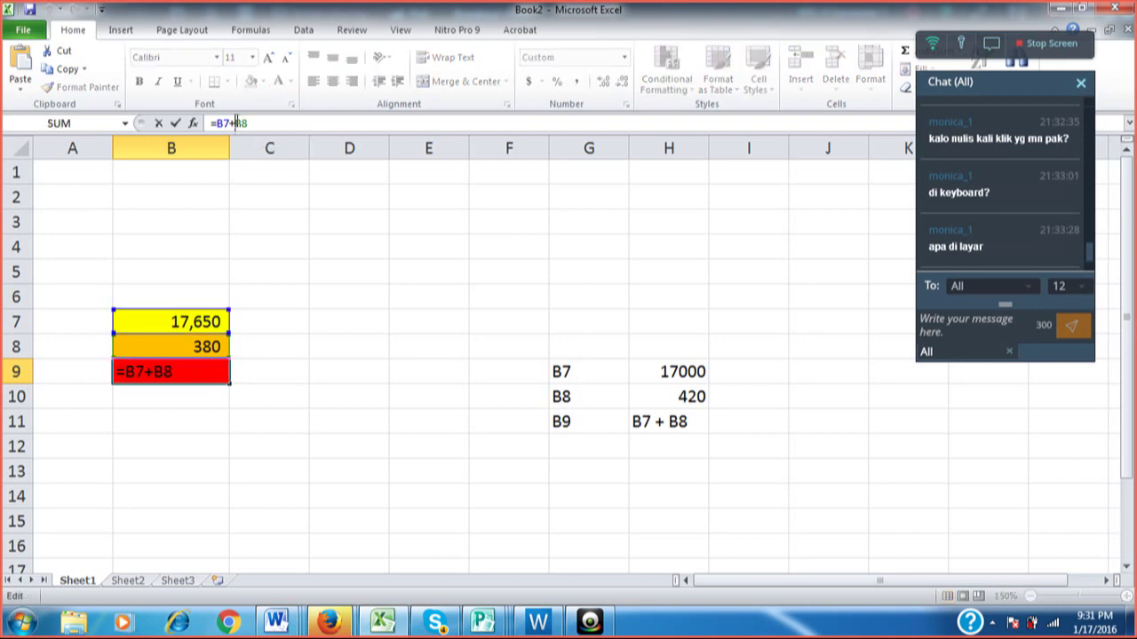
pyautogui.press('BackSpace')
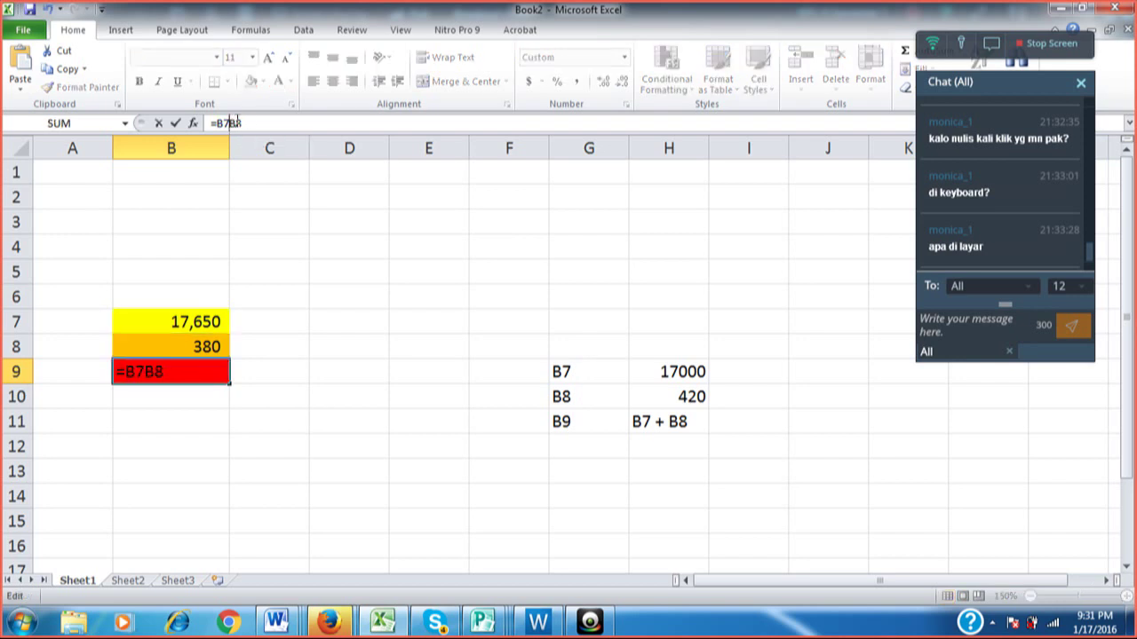
pyautogui.write('-')
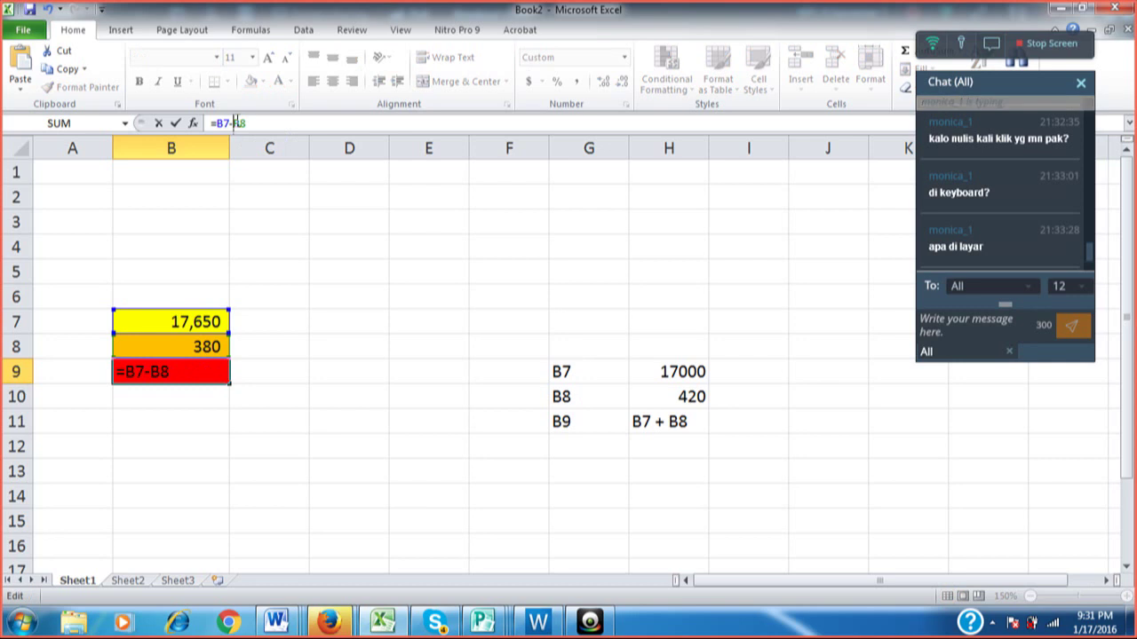
pyautogui.press('Return')
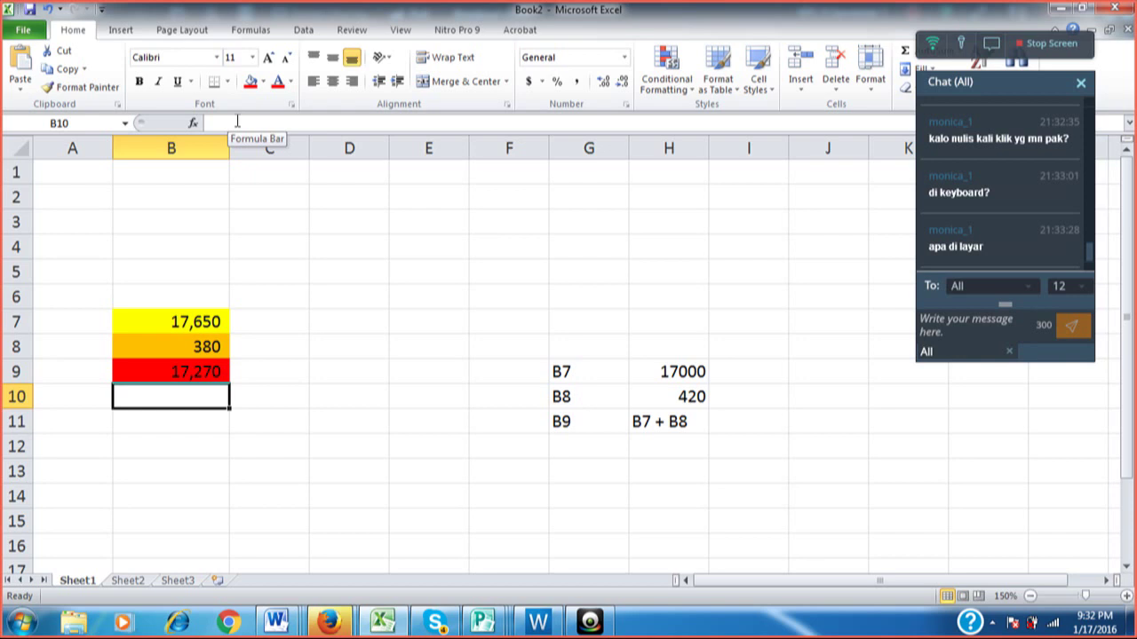
pyautogui.press('Up')
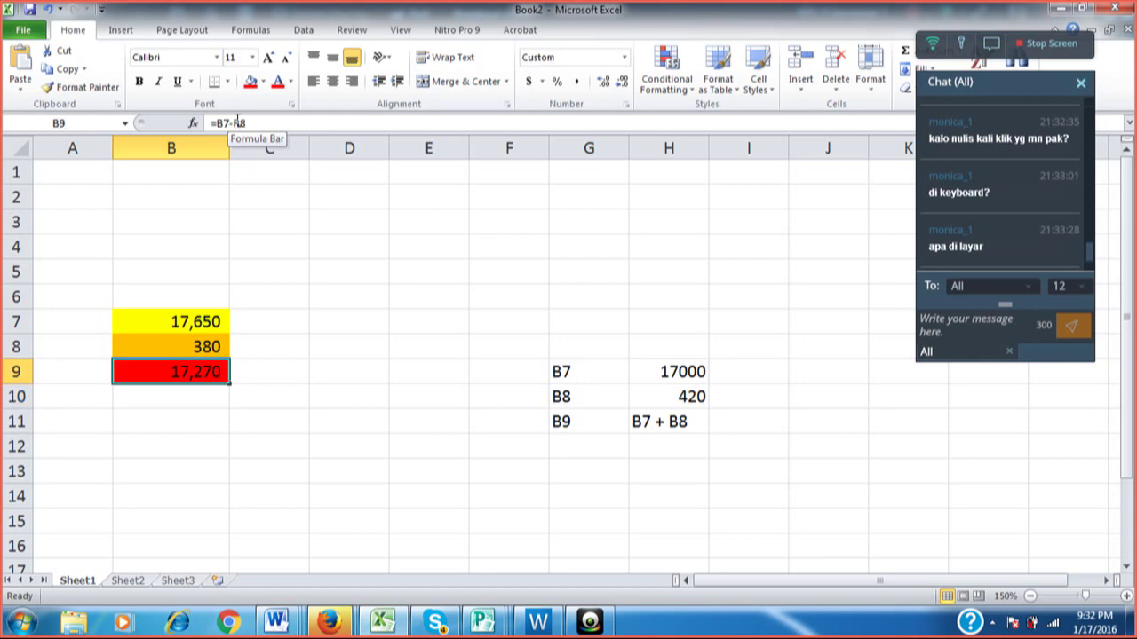
# Change B9's formula to =B7/B8 so it shows 46.
pyautogui.press('F2')
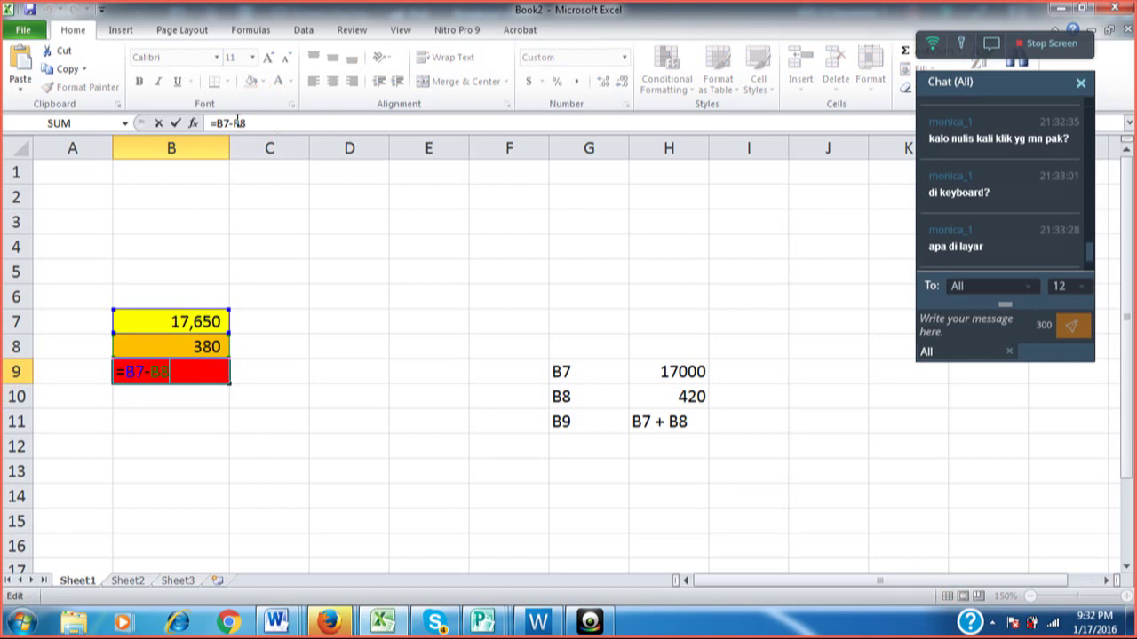
pyautogui.press('Left')
pyautogui.press('Left')
pyautogui.press('BackSpace')
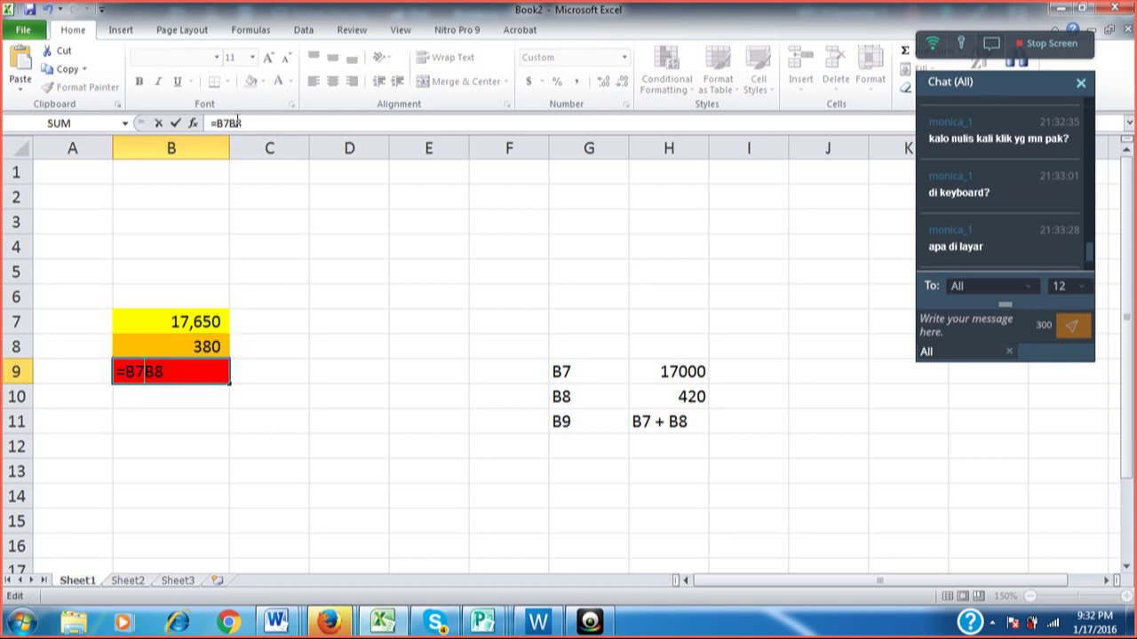
pyautogui.write('/')
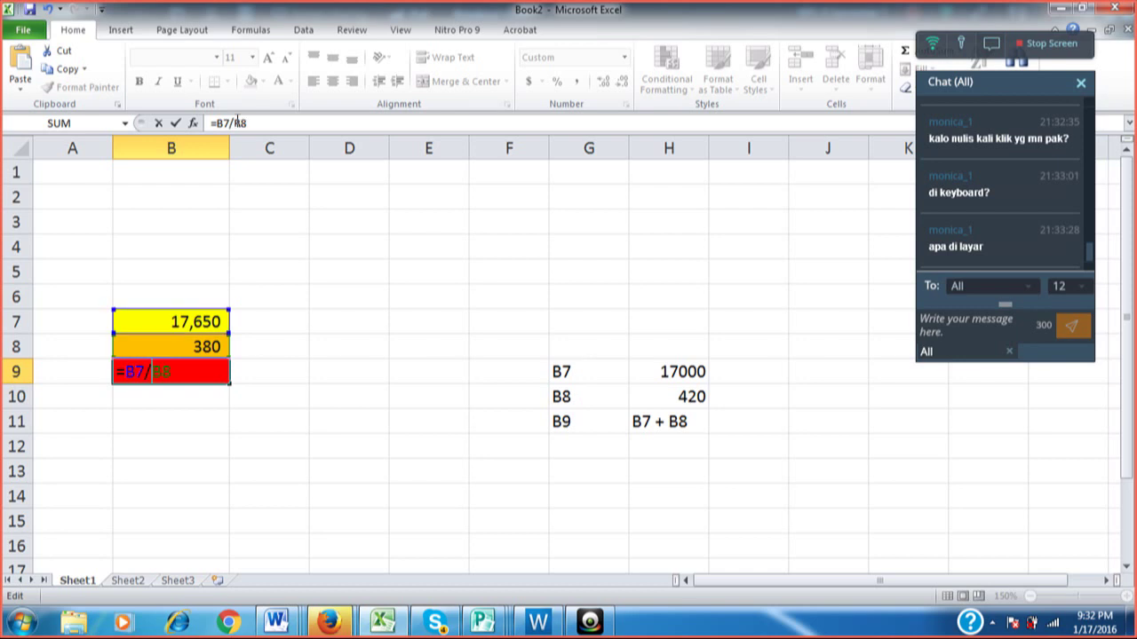
pyautogui.press('Return')
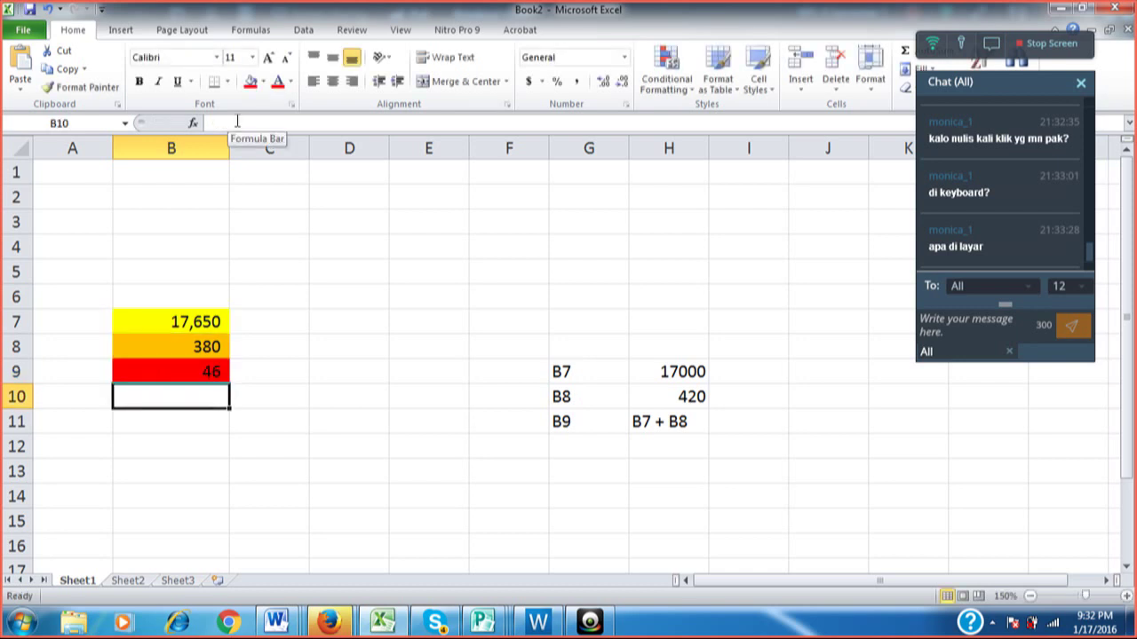
pyautogui.press('Down')
pyautogui.press('Down')
pyautogui.press('Down')
# Label C13 'Kali' and put the * sign beside it in E13.
pyautogui.press('Right')
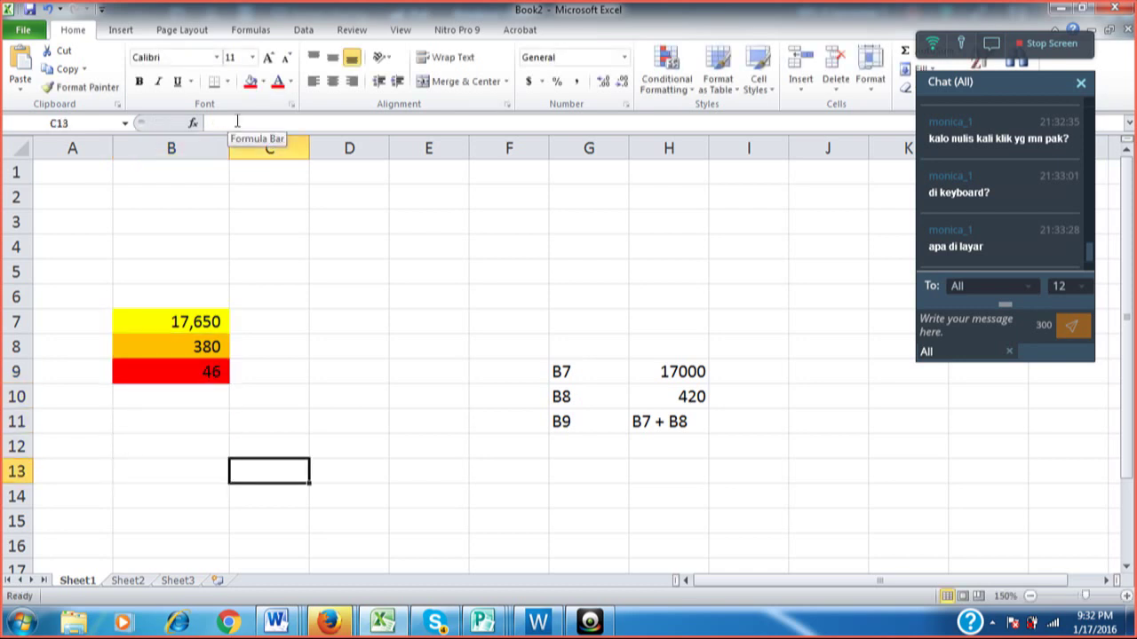
pyautogui.write('Kaloi')
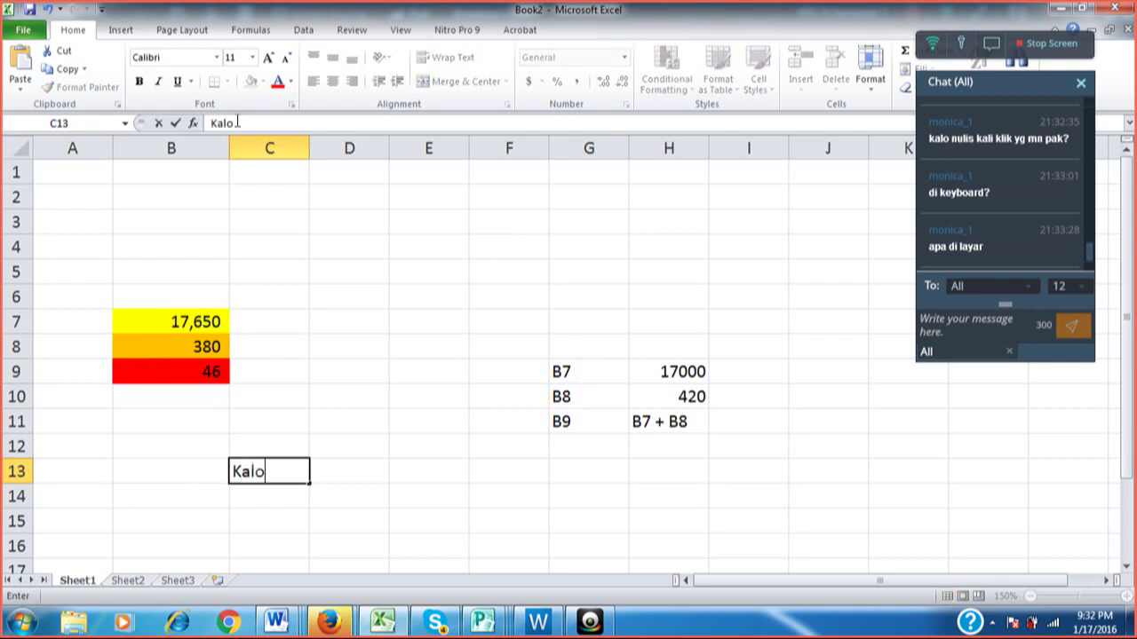
pyautogui.press('BackSpace')
pyautogui.press('BackSpace')
pyautogui.write('o')
pyautogui.press('BackSpace')
pyautogui.write('i')
pyautogui.press('Right')
pyautogui.press('Right')
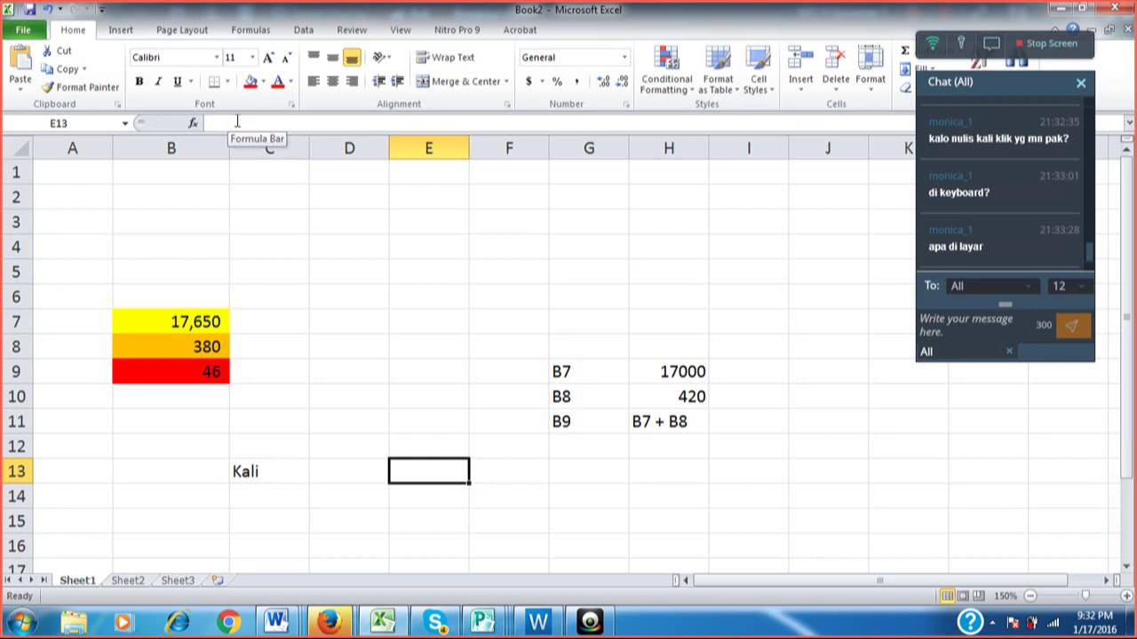
pyautogui.press('F2')
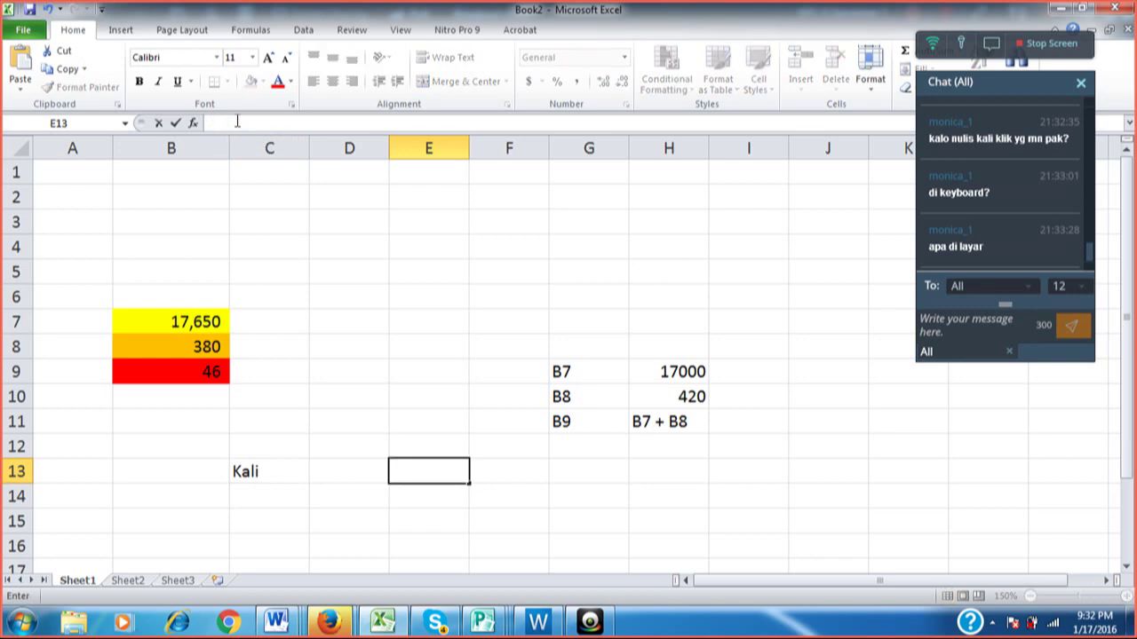
pyautogui.write('*')
pyautogui.press('Return')
pyautogui.press('Up')
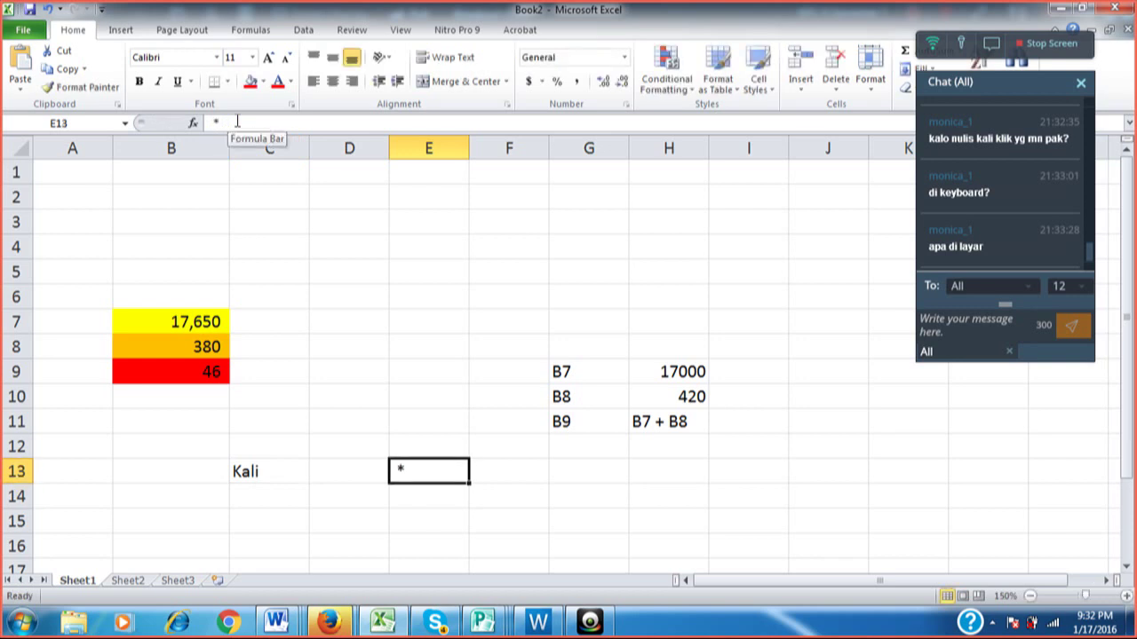
pyautogui.press('Down')
pyautogui.press('Left')
pyautogui.press('Left')
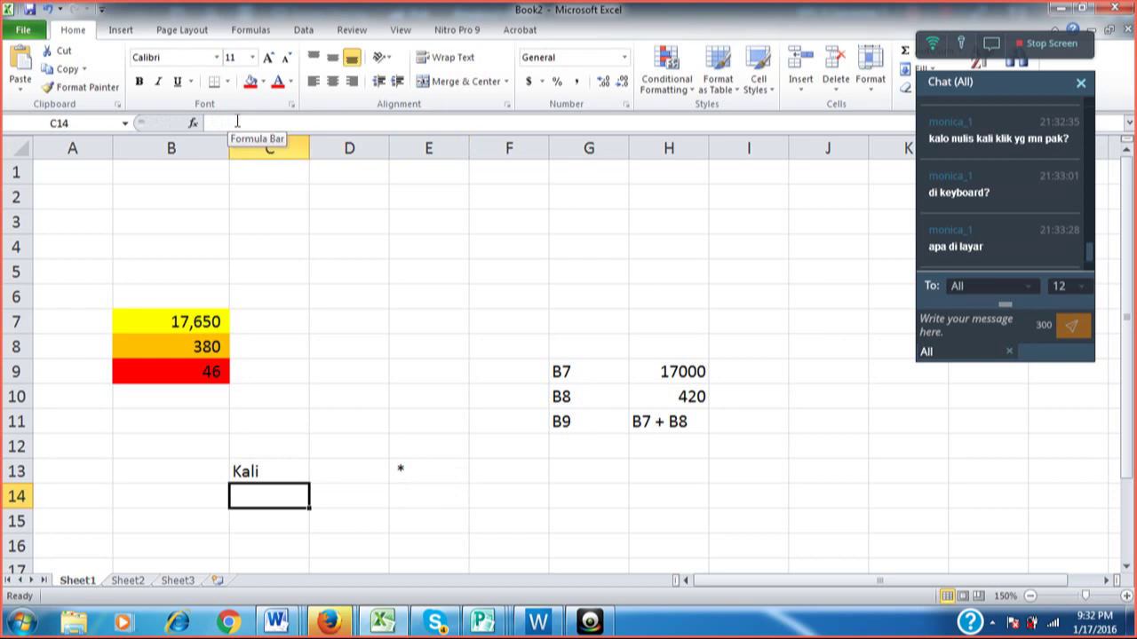
# Add 'bagi' with / and 'Kurang' with - in the rows below Kali.
pyautogui.write('bagi')
pyautogui.press('Right')
pyautogui.press('Right')
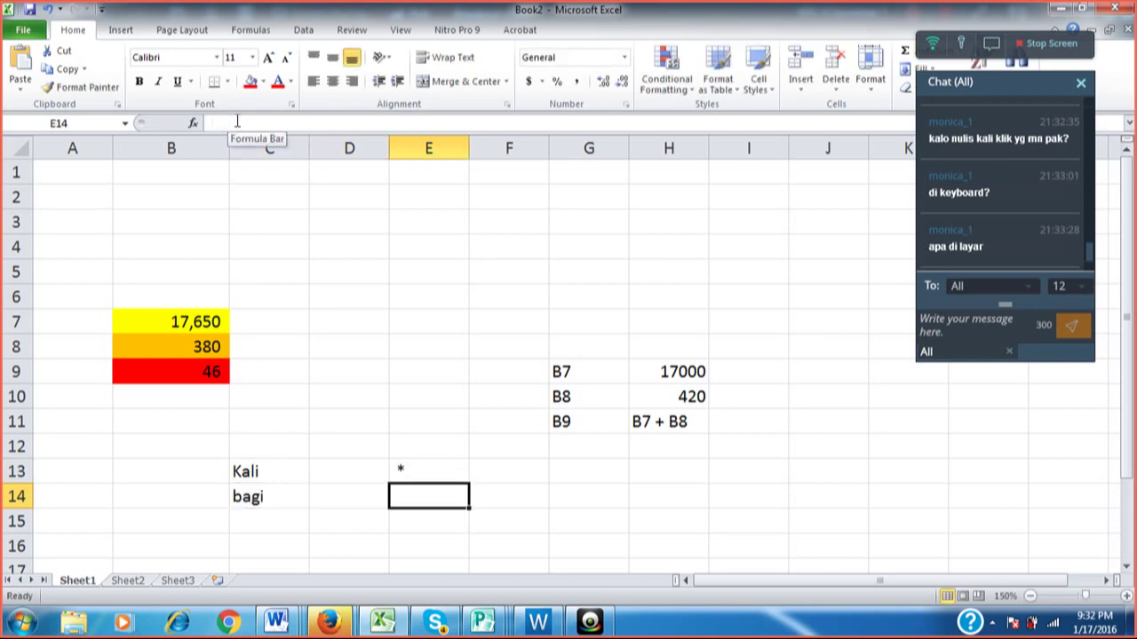
pyautogui.write('/')
pyautogui.press('Return')
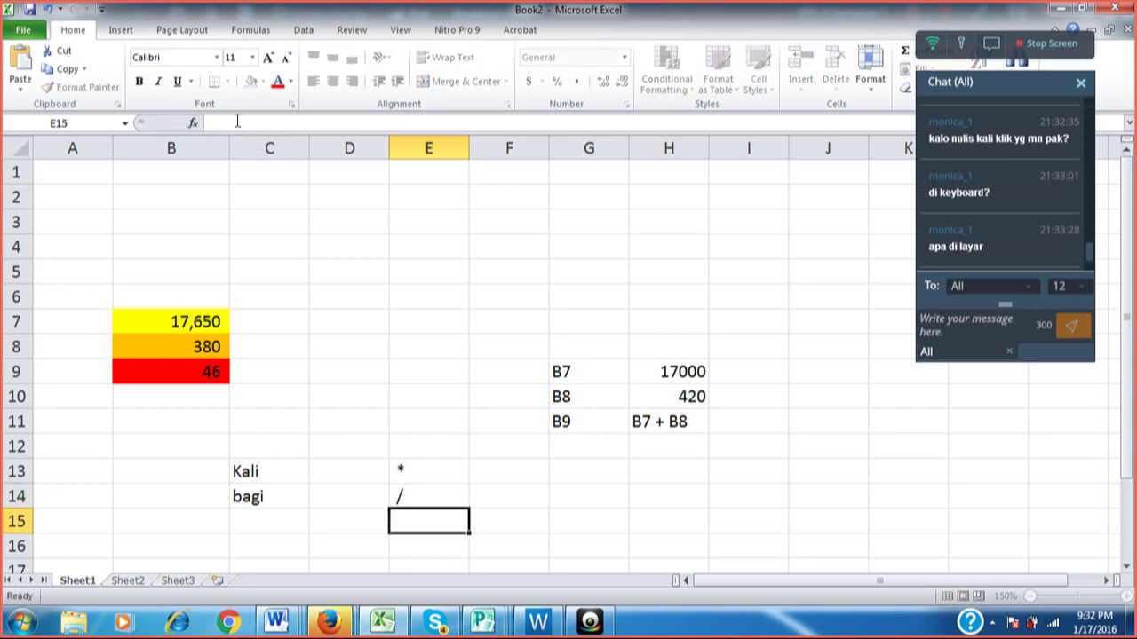
pyautogui.press('Left')
pyautogui.press('Left')
pyautogui.write('K')
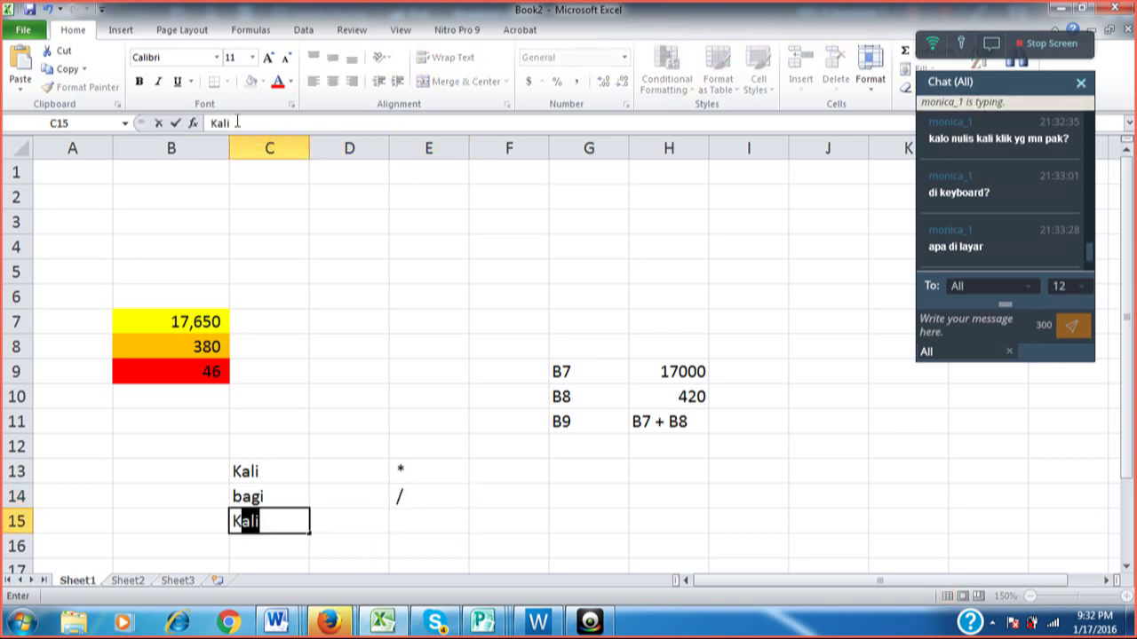
pyautogui.write('urang')
pyautogui.press('Return')
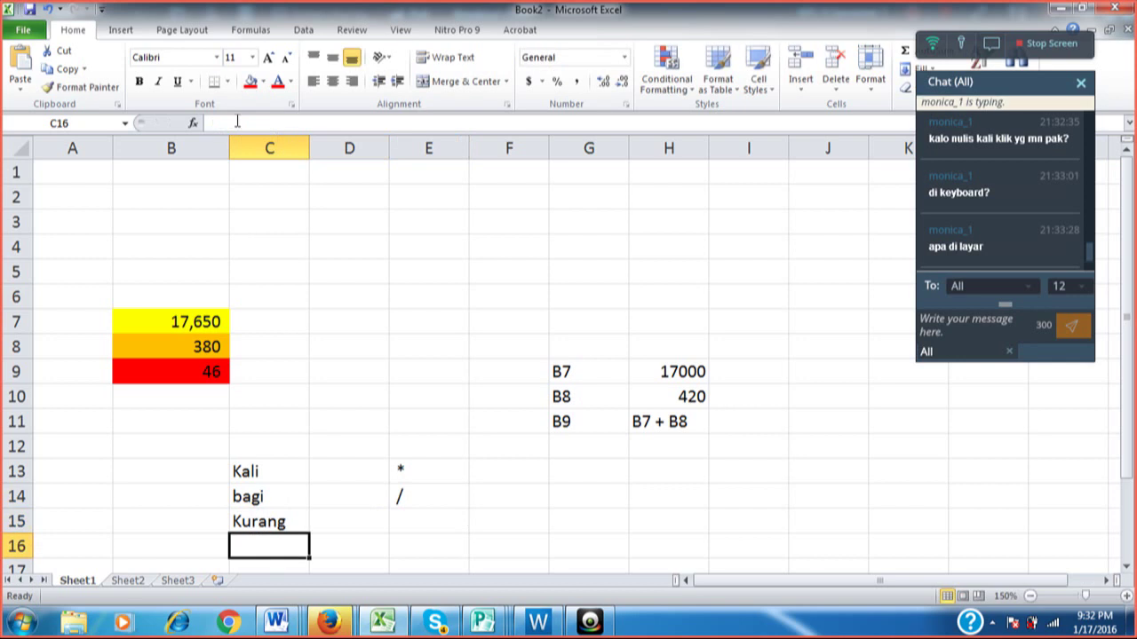
pyautogui.press('Up')
pyautogui.press('Up')
pyautogui.press('Down')
pyautogui.press('Right')
pyautogui.press('Right')
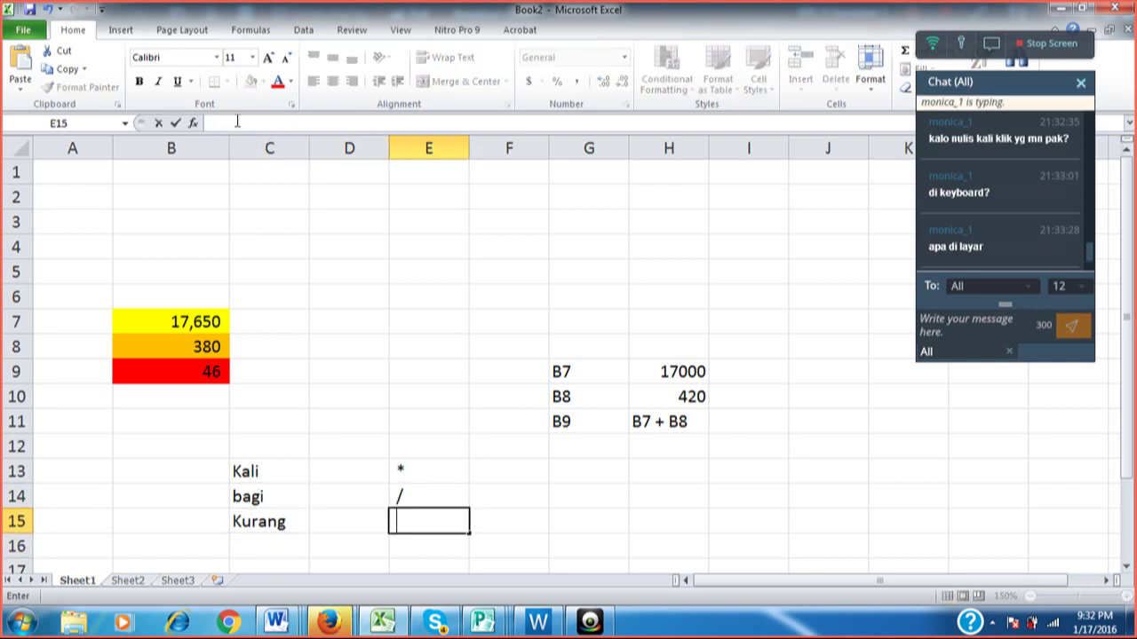
pyautogui.write('-')
pyautogui.press('Return')
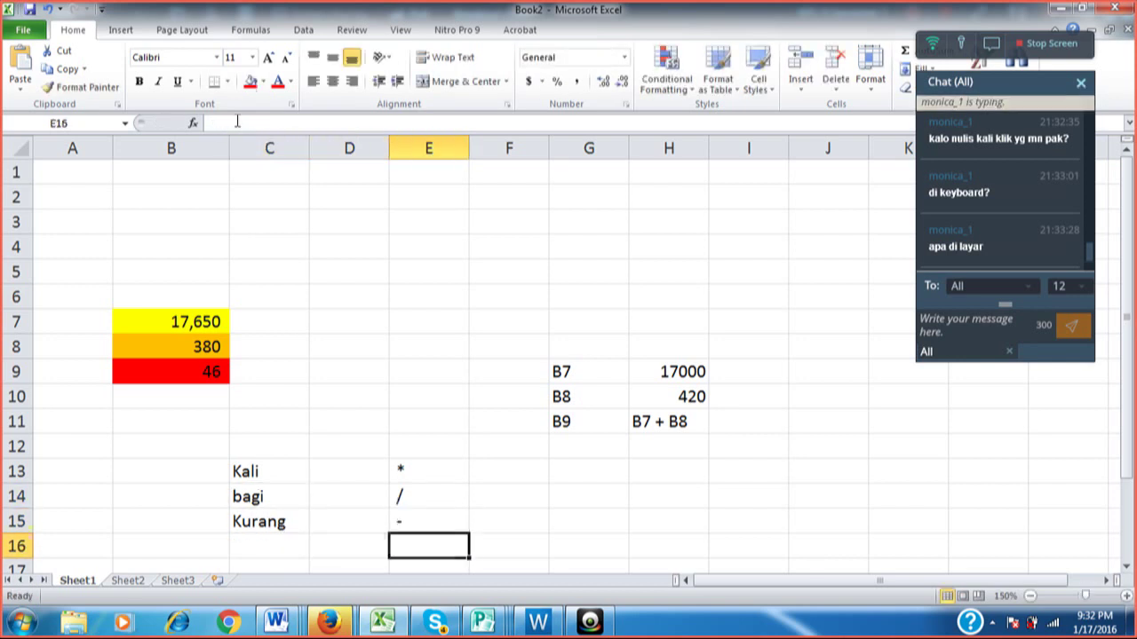
# Add 'Tambah' with the + sign beneath Kurang.
pyautogui.press('Left')
pyautogui.press('Left')
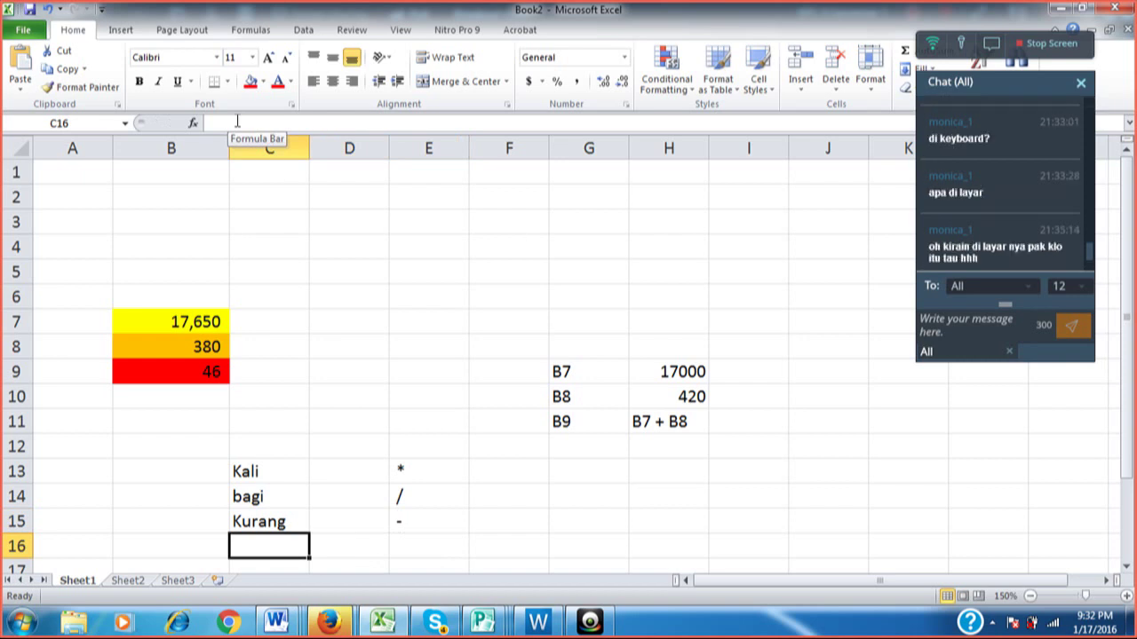
pyautogui.write('Tambah')
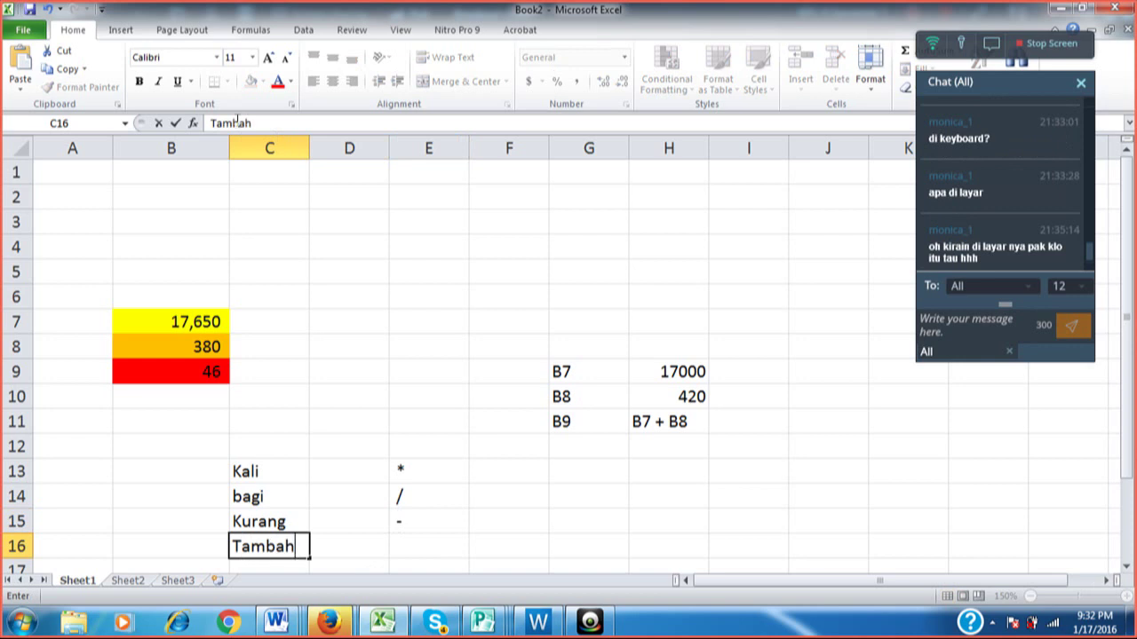
pyautogui.press('Tab')
pyautogui.press('Up')
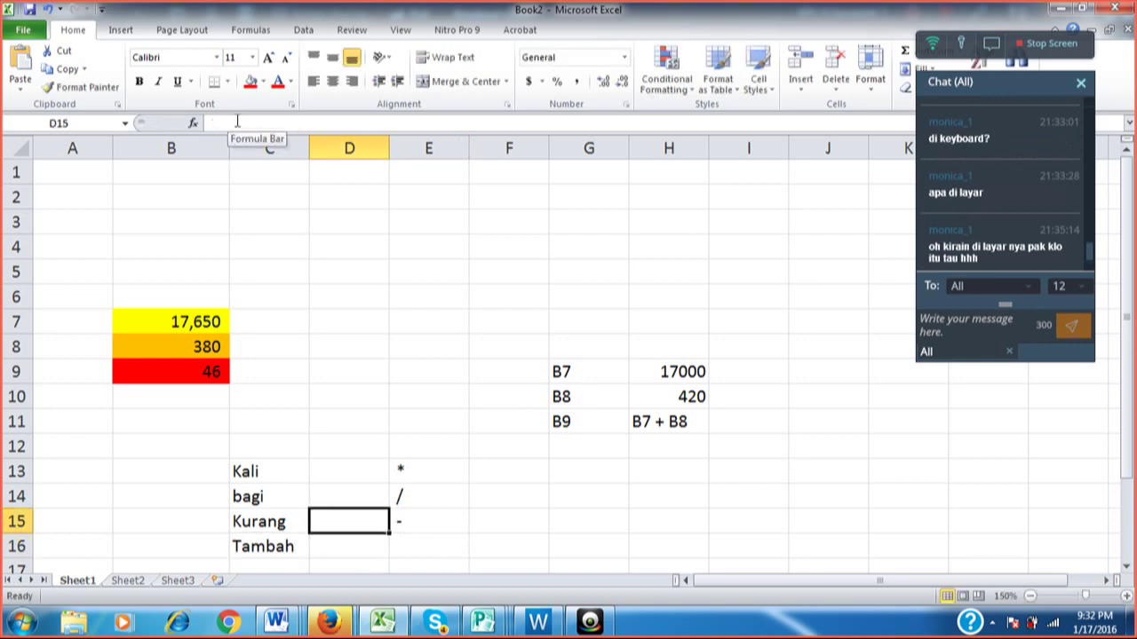
pyautogui.press('Down')
pyautogui.press('Right')
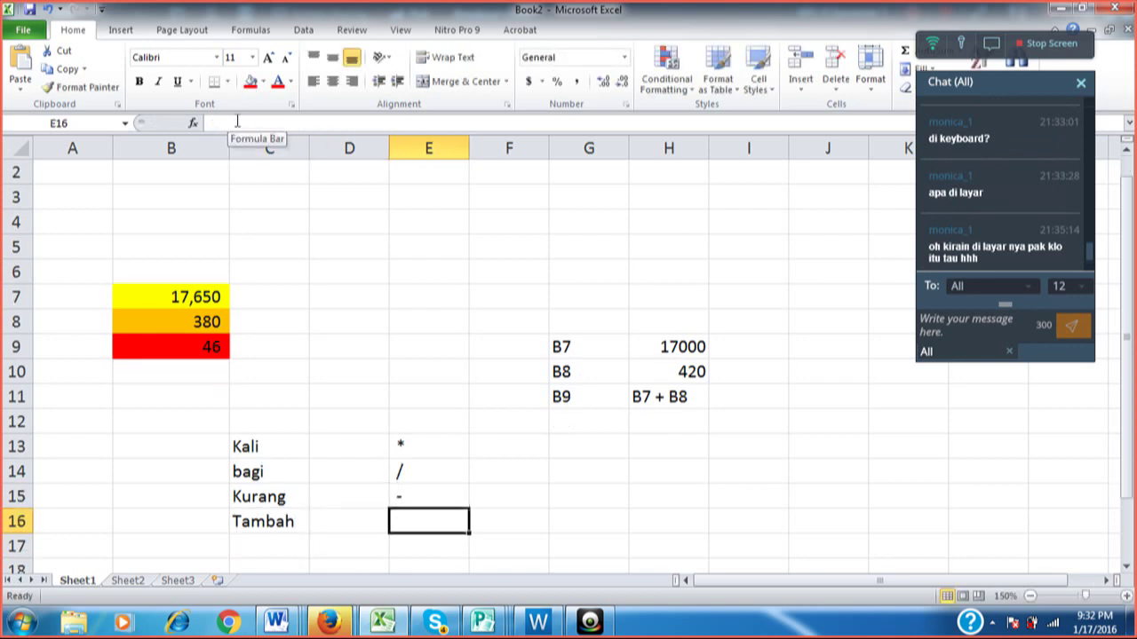
pyautogui.press('BackSpace')
pyautogui.write('+')
pyautogui.press('Up')
pyautogui.press('Up')
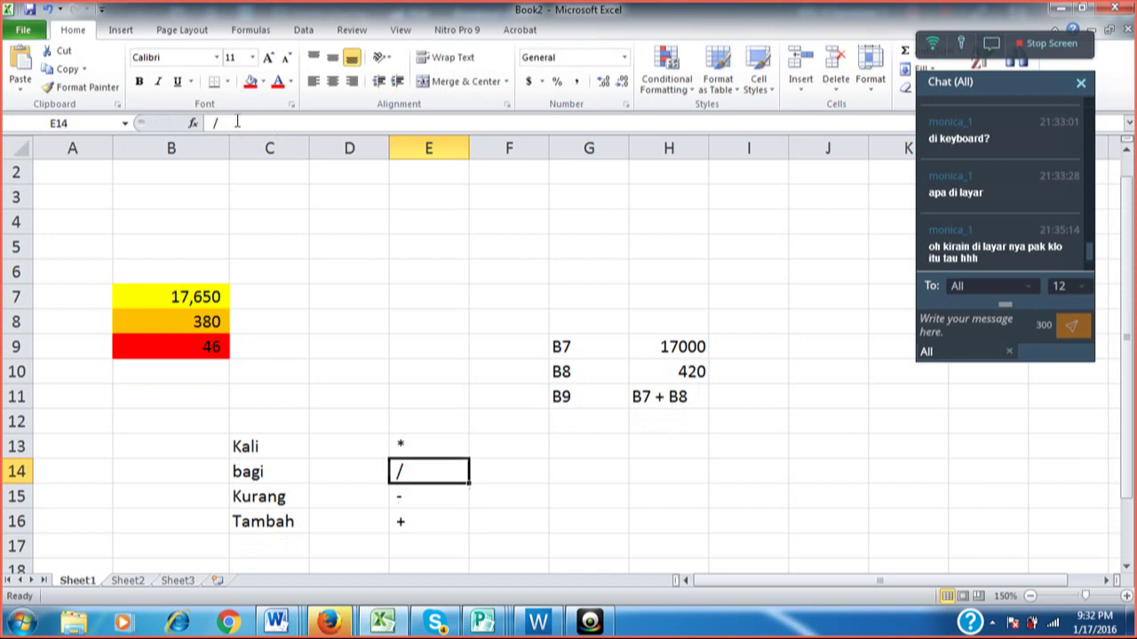
pyautogui.press('Up')
pyautogui.press('Right')
# Type the note 'angka 8 tekan SHIFT' in F13, correcting typos.
pyautogui.write('k')
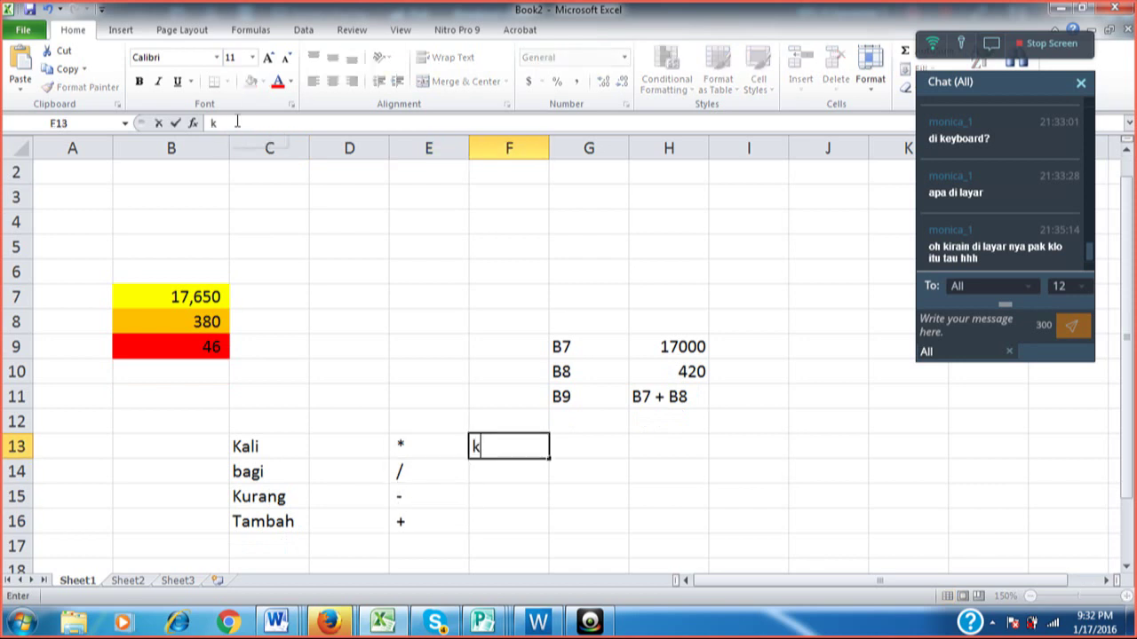
pyautogui.press('Escape')
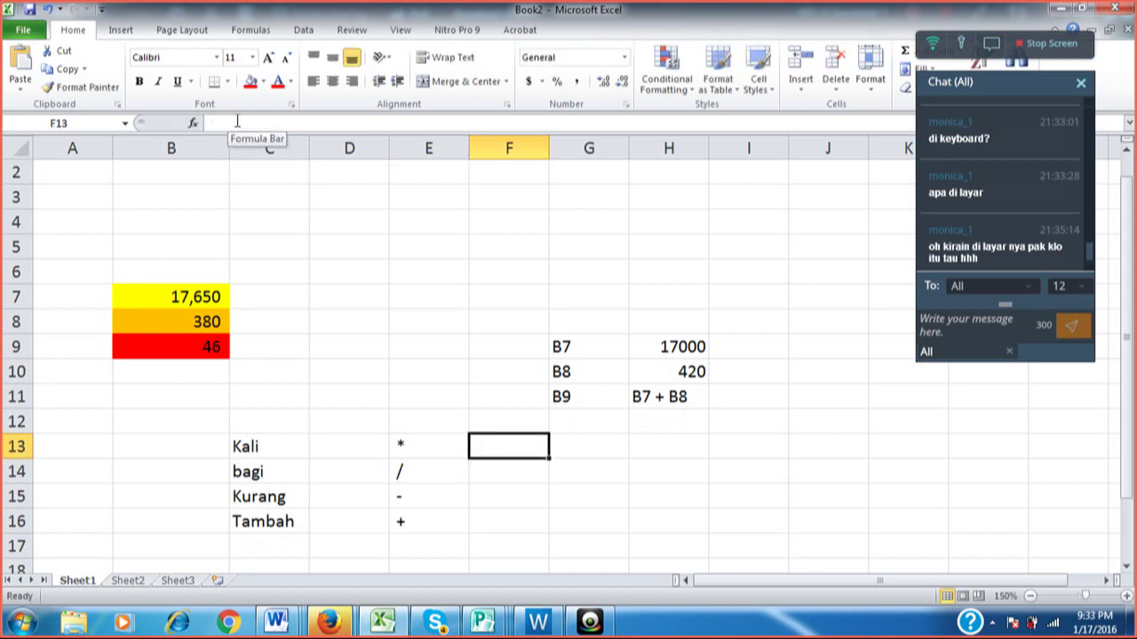
pyautogui.write('angka')
pyautogui.press('BackSpace')
pyautogui.press('BackSpace')
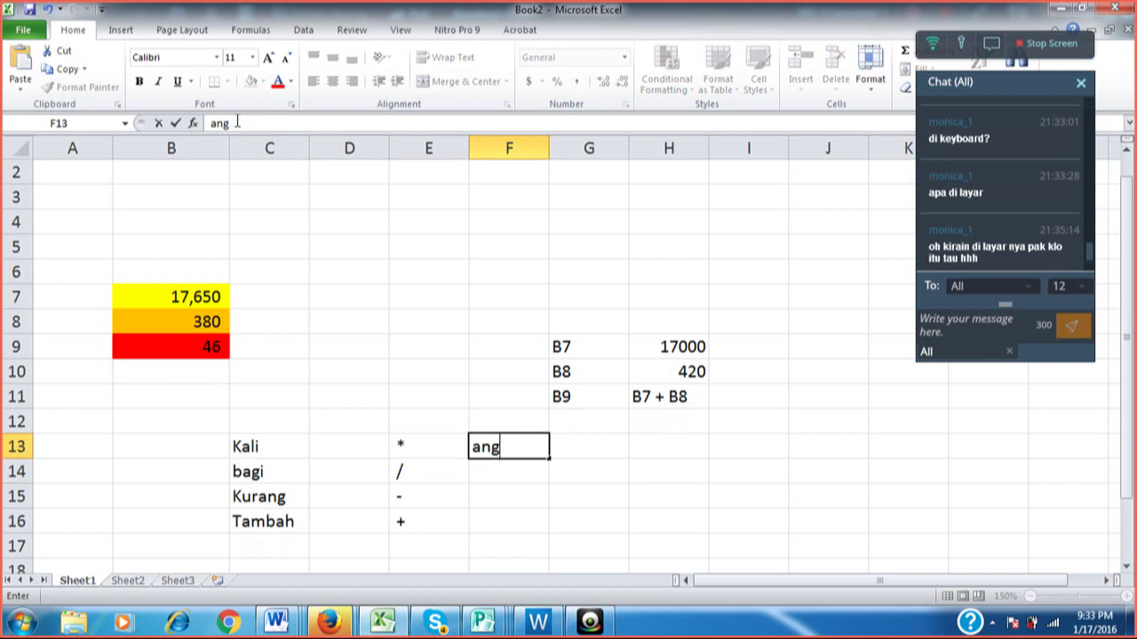
pyautogui.write('ka 8 tekan S')
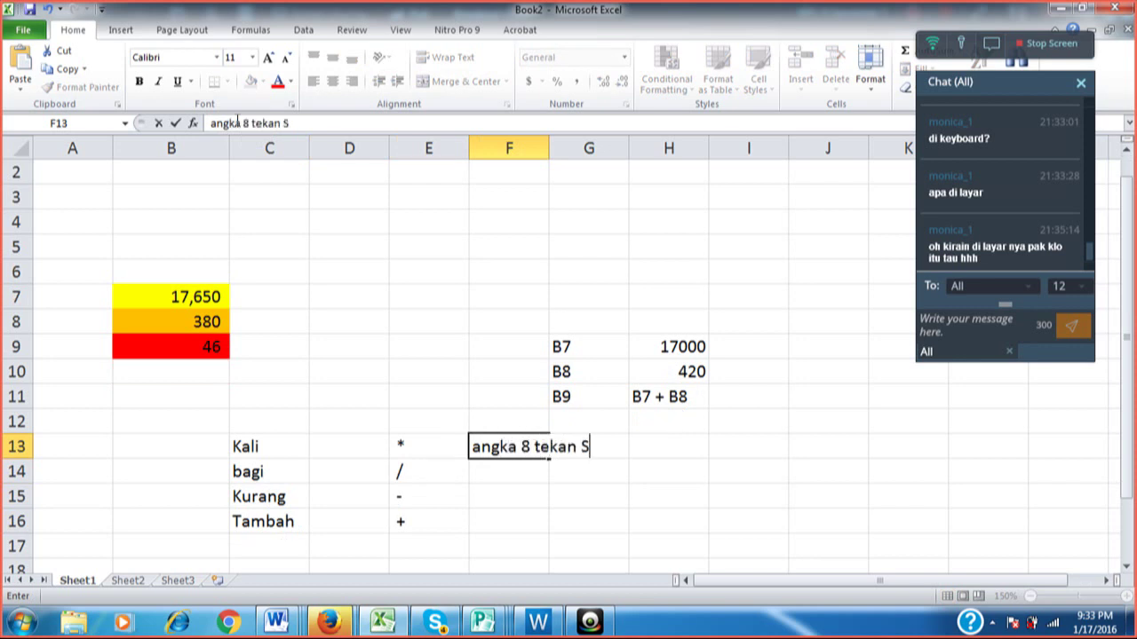
pyautogui.write('HIFT')
pyautogui.press('Return')
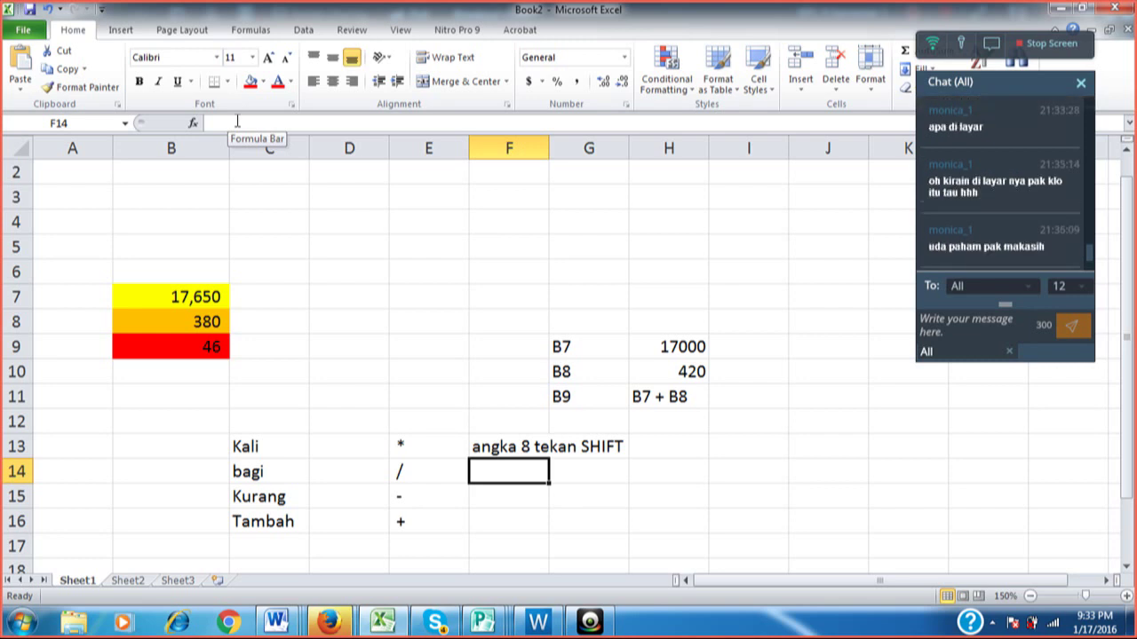
pyautogui.press('Down')
pyautogui.press('Down')
pyautogui.press('Down')
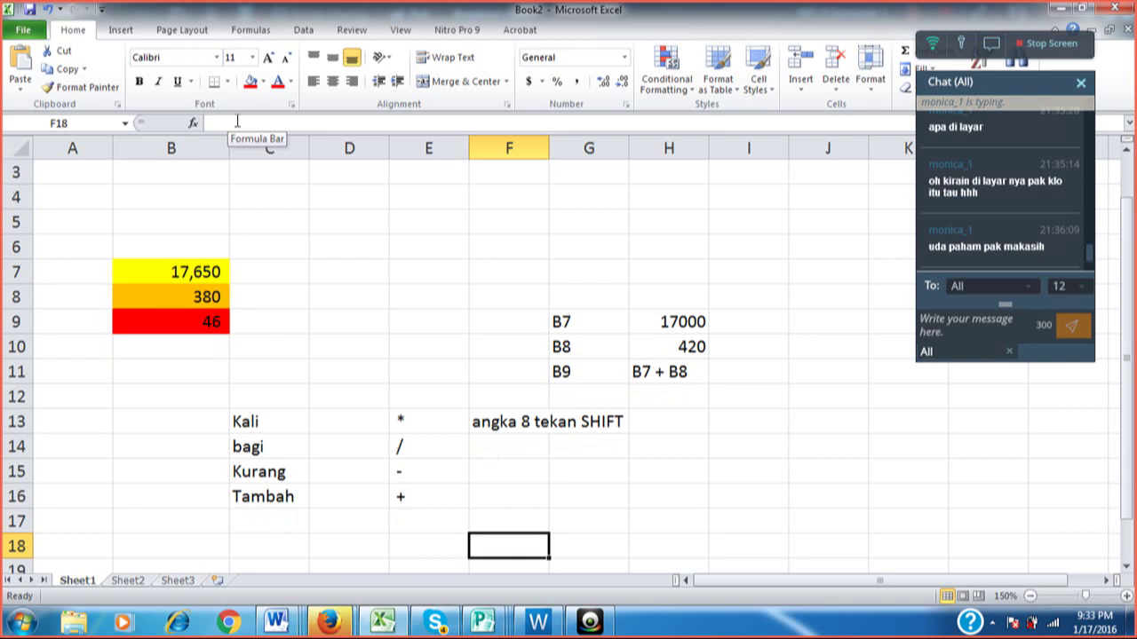
pyautogui.press('Up')
pyautogui.press('Up')
pyautogui.press('Up')
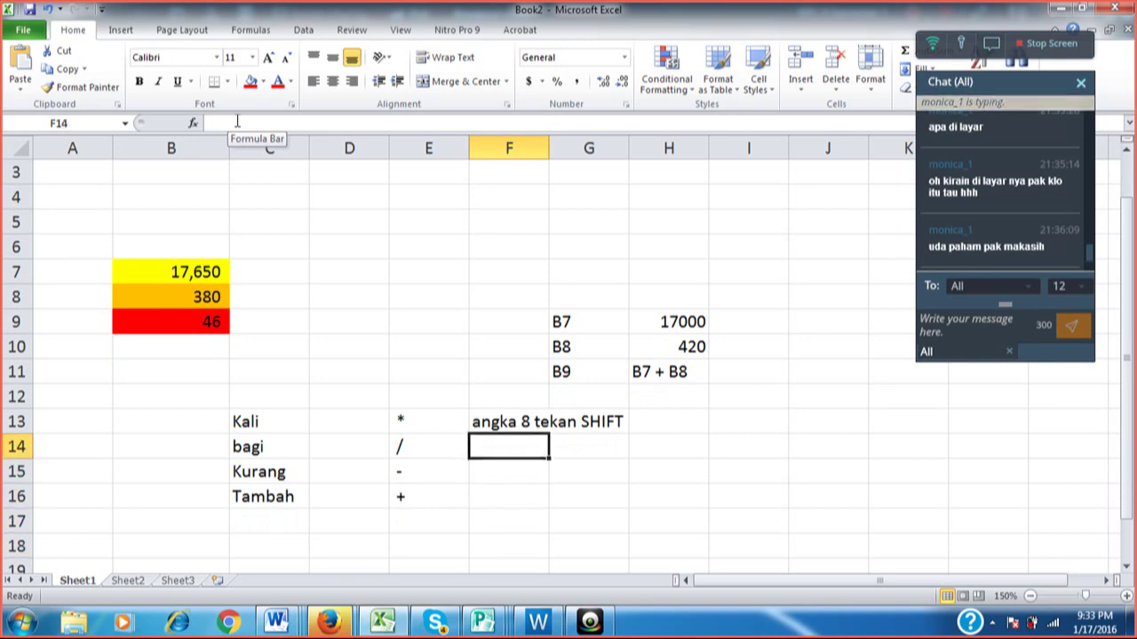
pyautogui.press('Down')
pyautogui.press('Down')
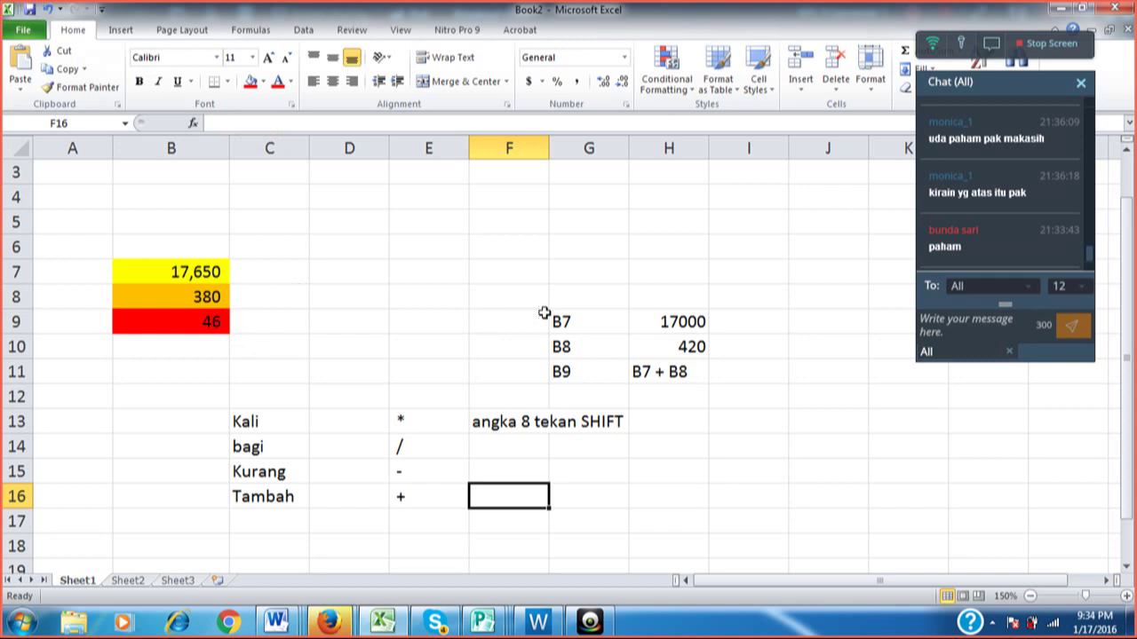
pyautogui.click(185, 274)
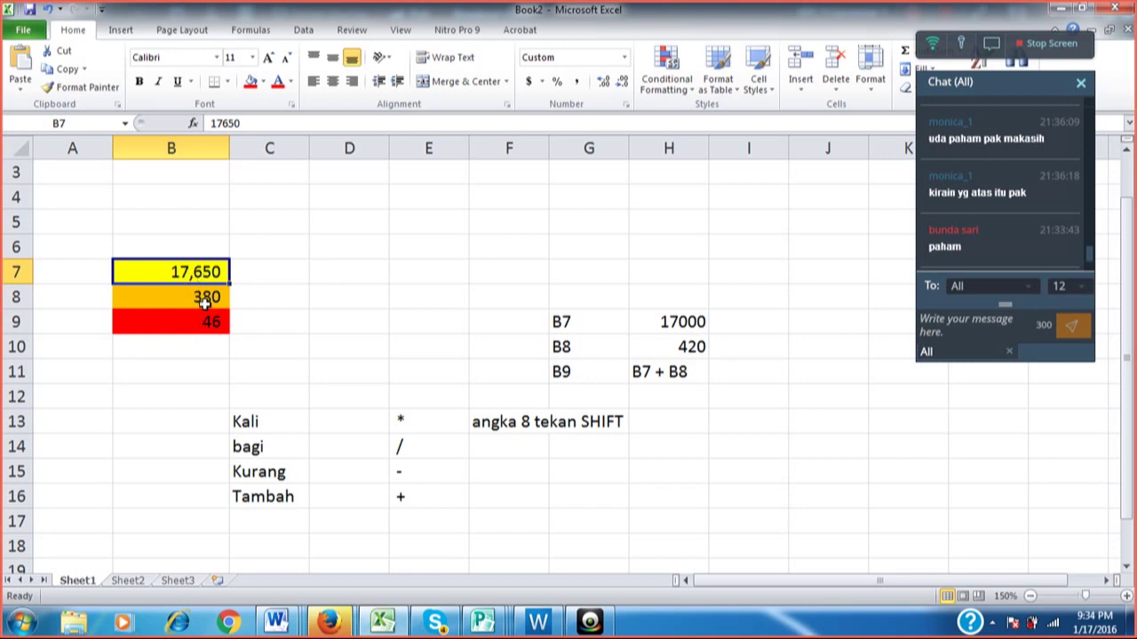
pyautogui.click(204, 298)
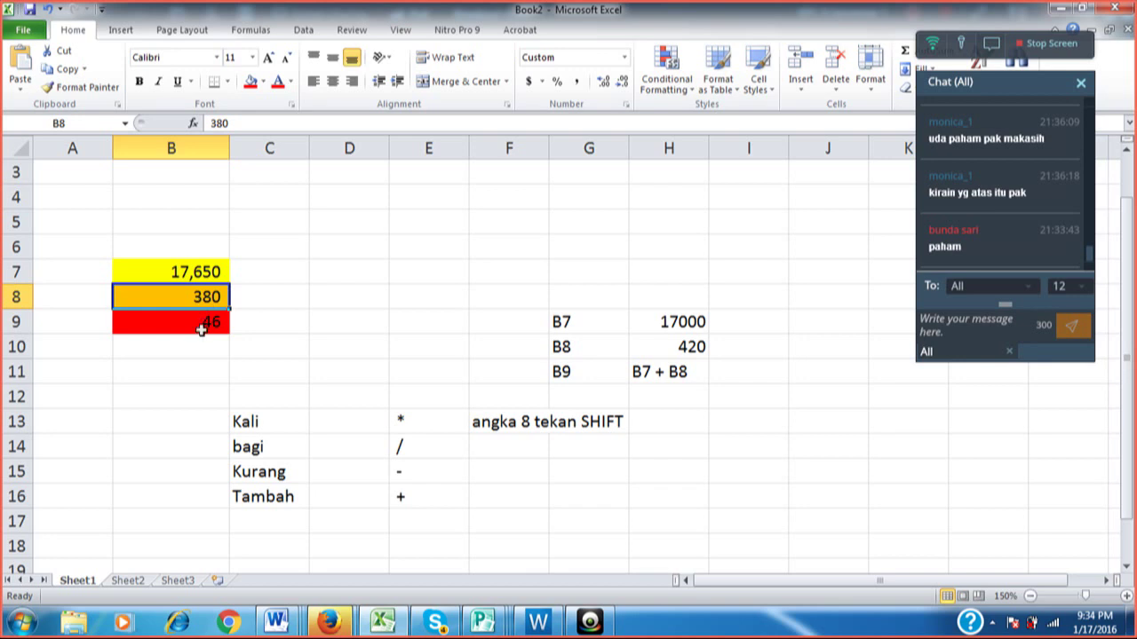
pyautogui.click(202, 329)
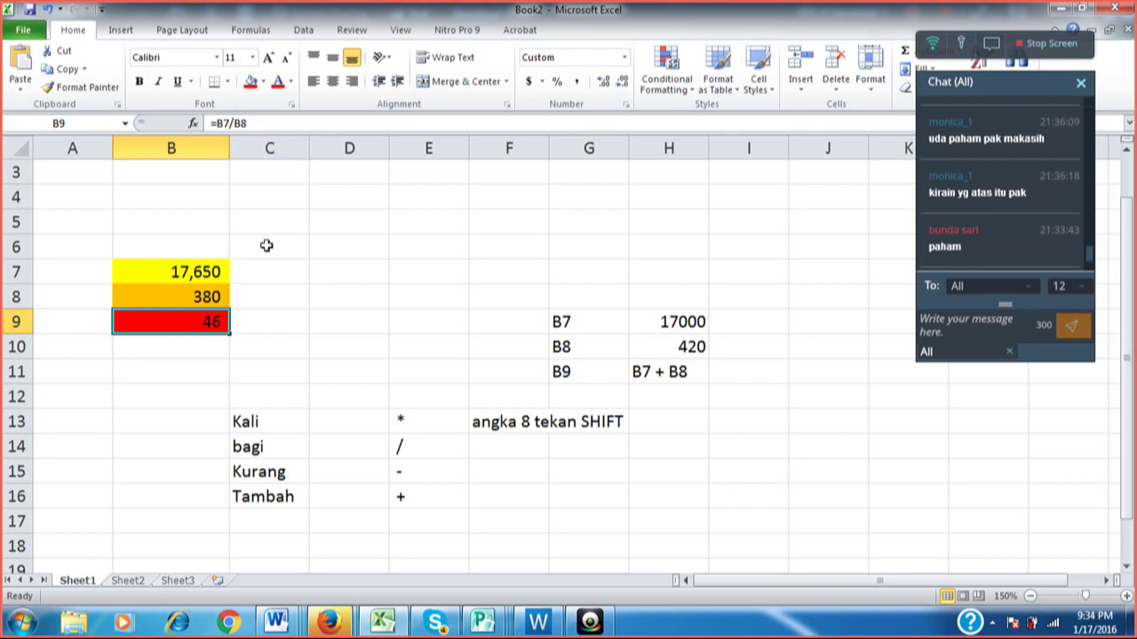
# Change B9's formula from =B7/B8 back to =B7*B8, showing 6,707,000.
pyautogui.click(236, 123)
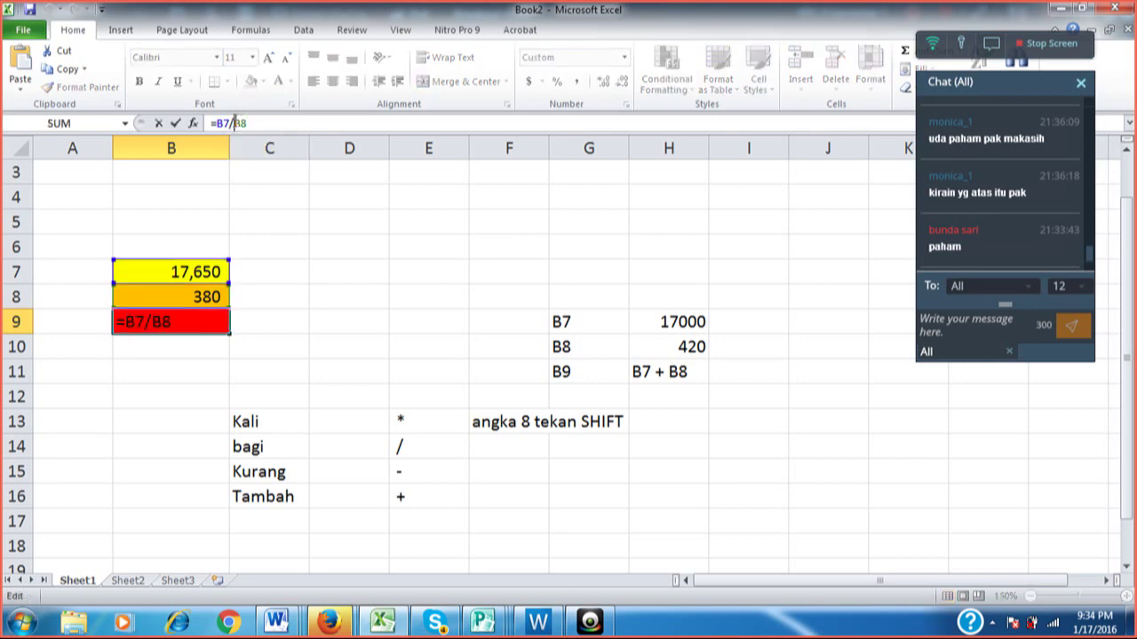
pyautogui.press('BackSpace')
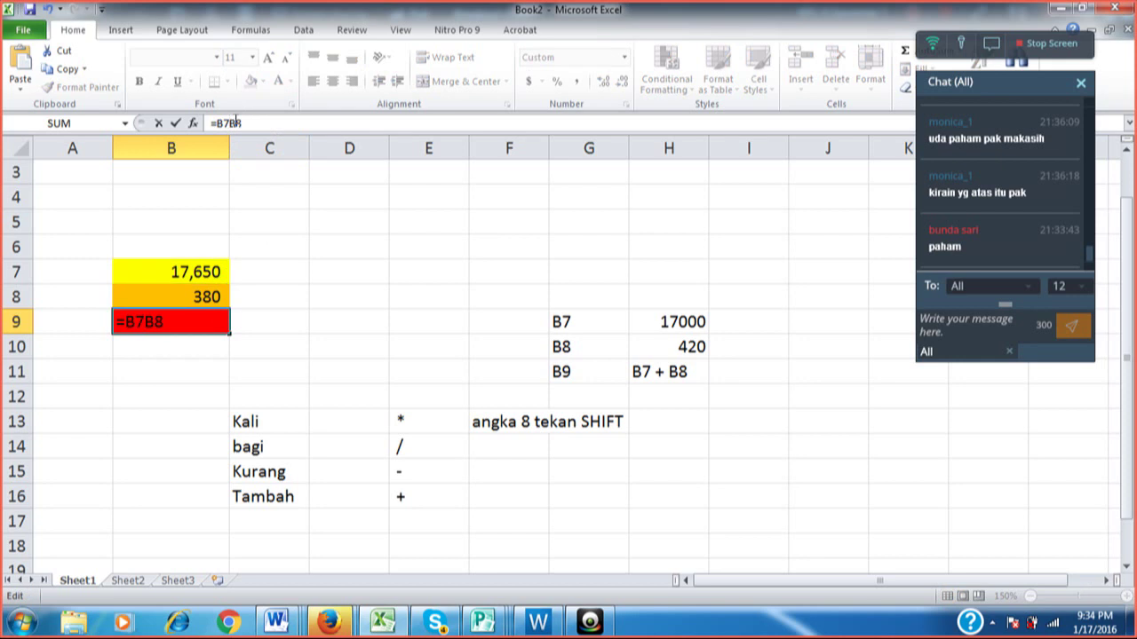
pyautogui.write('*')
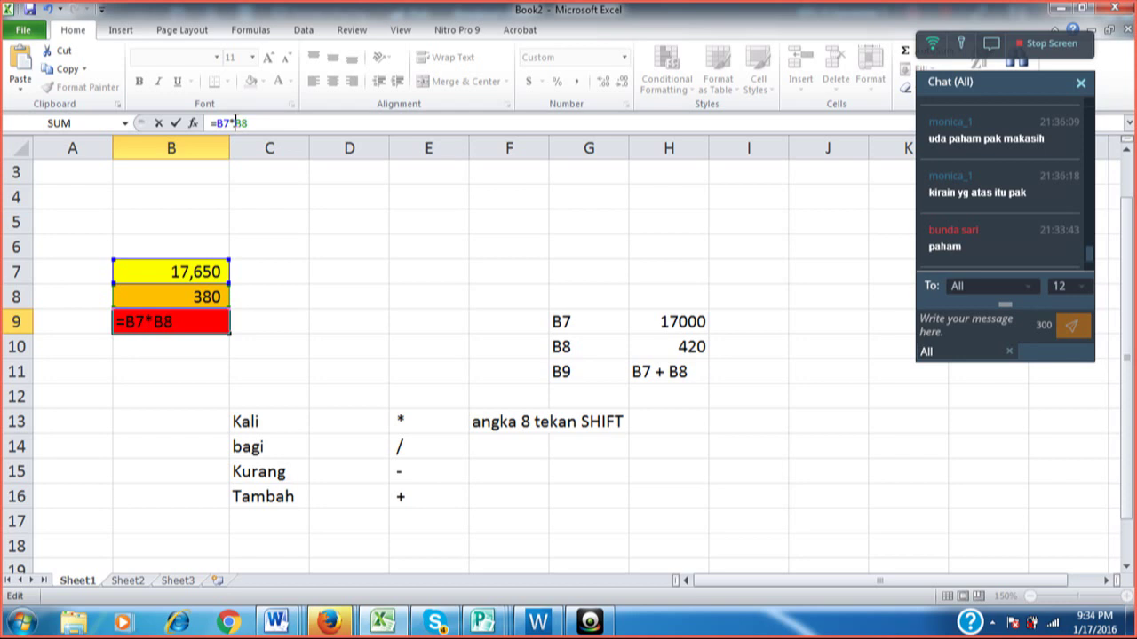
pyautogui.click(176, 126)
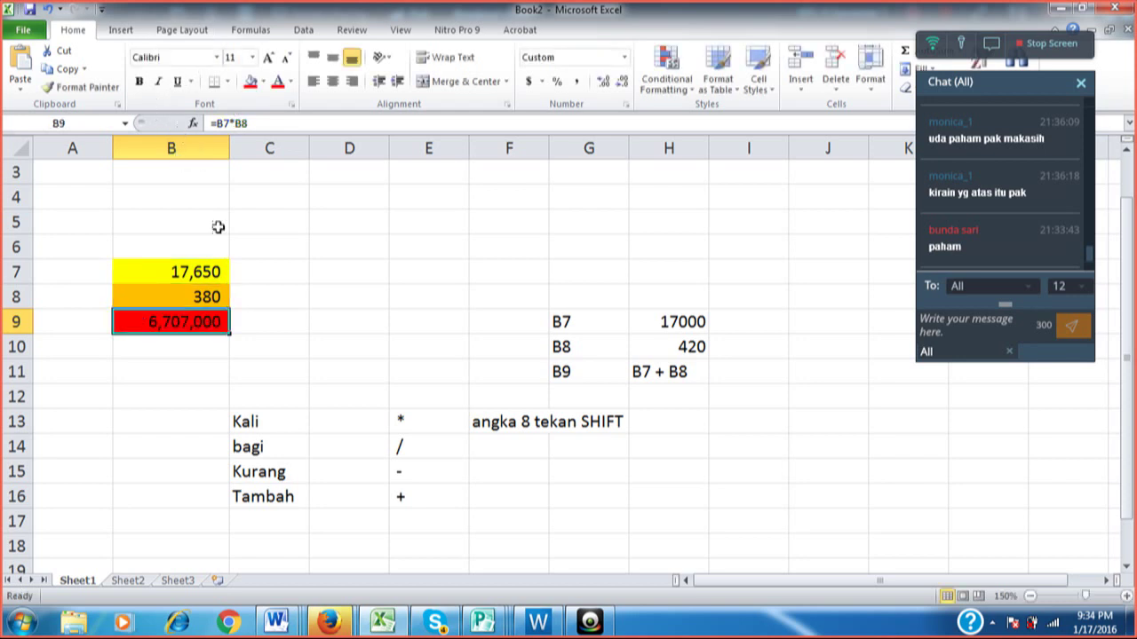
pyautogui.click(266, 311)
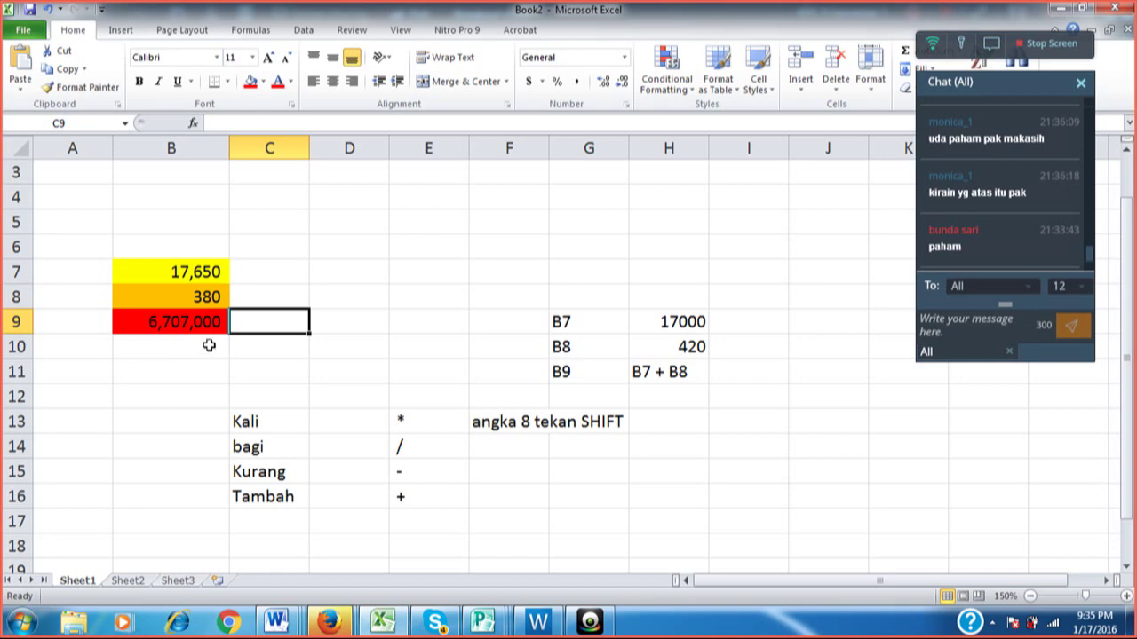
# Enter 1000000 in cell B10.
pyautogui.click(271, 273)
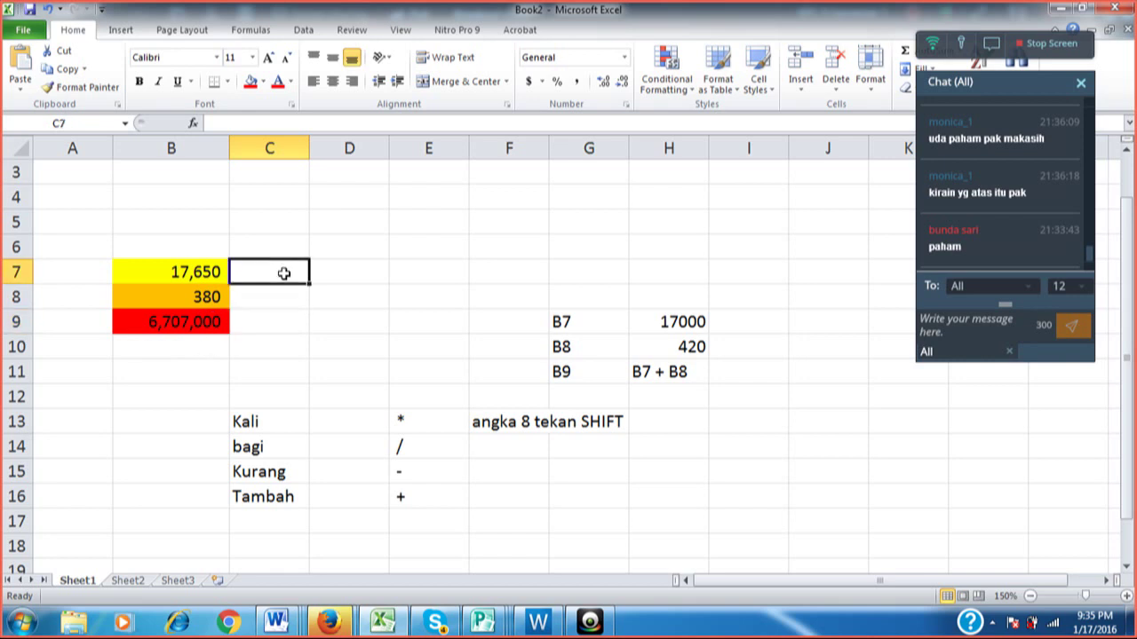
pyautogui.click(190, 354)
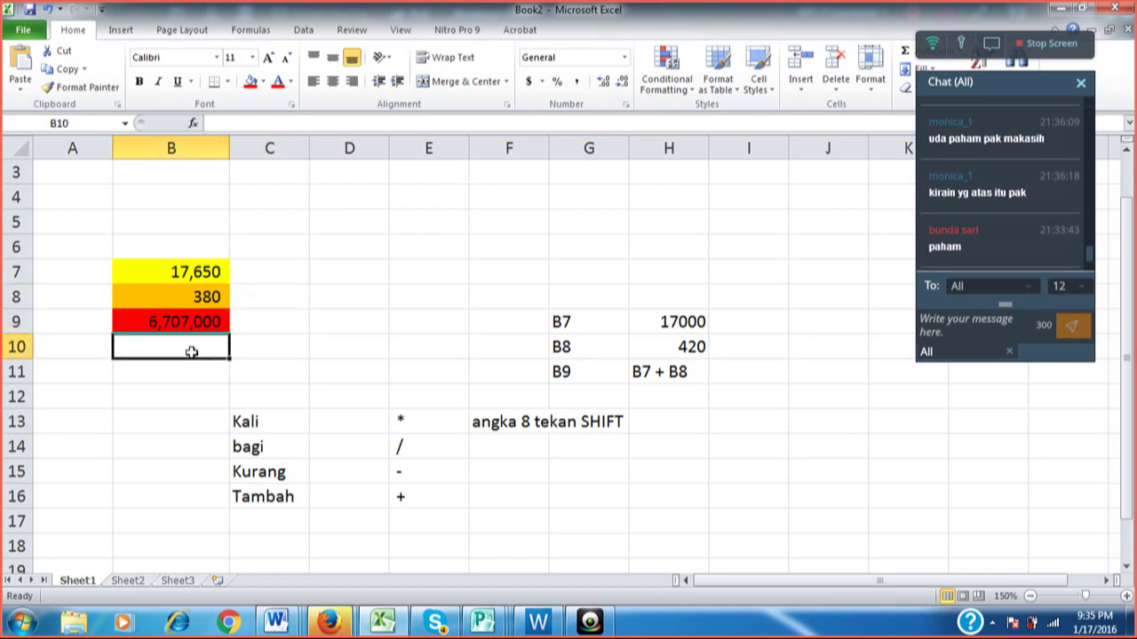
pyautogui.write('1')
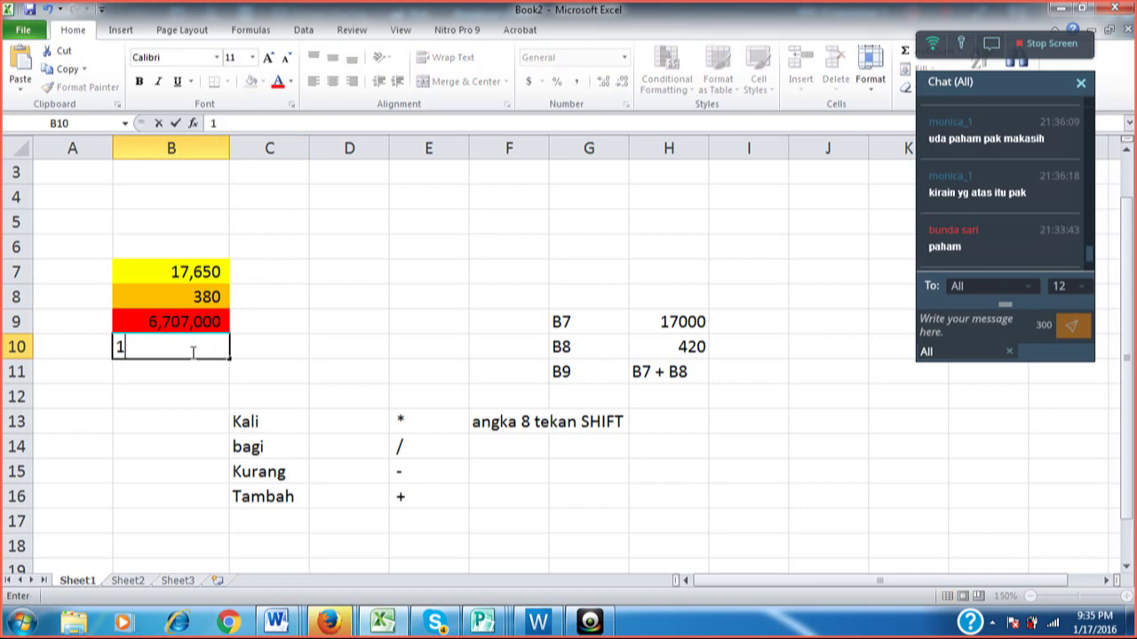
pyautogui.write('000000')
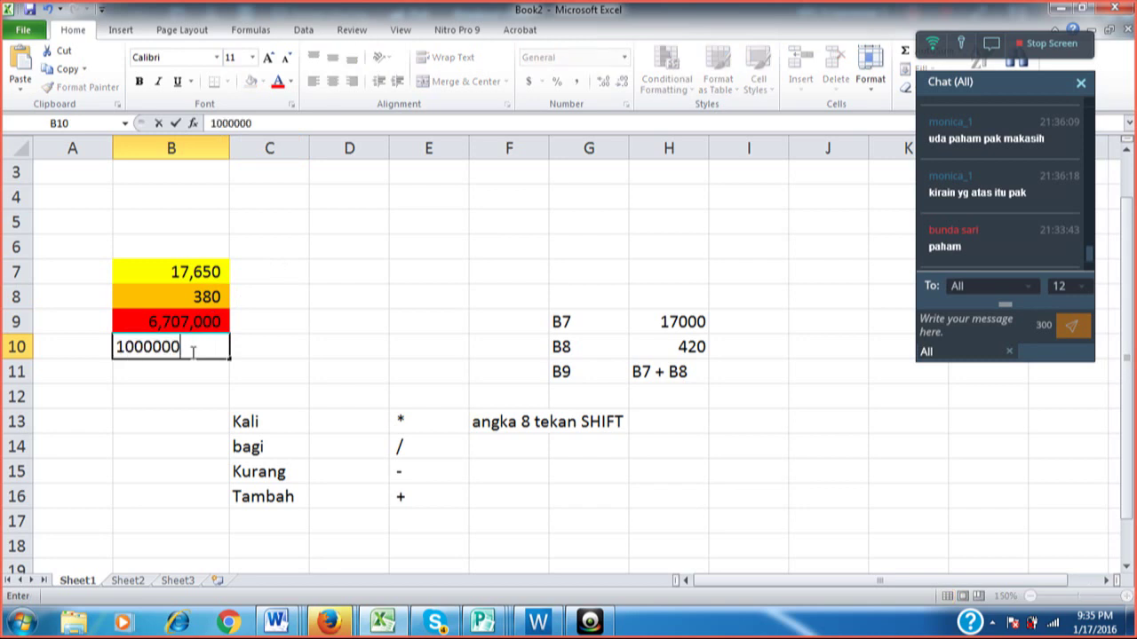
pyautogui.press('Return')
# Give B10 Comma Style with no decimal places so it shows 1,000,000.
pyautogui.click(191, 350)
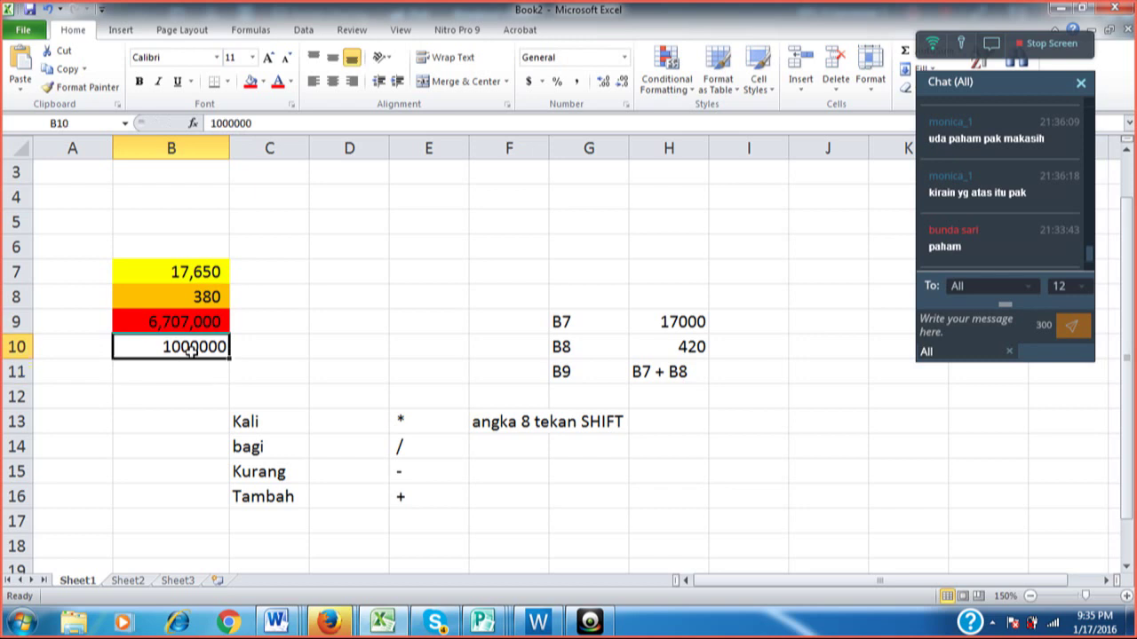
pyautogui.click(577, 82)
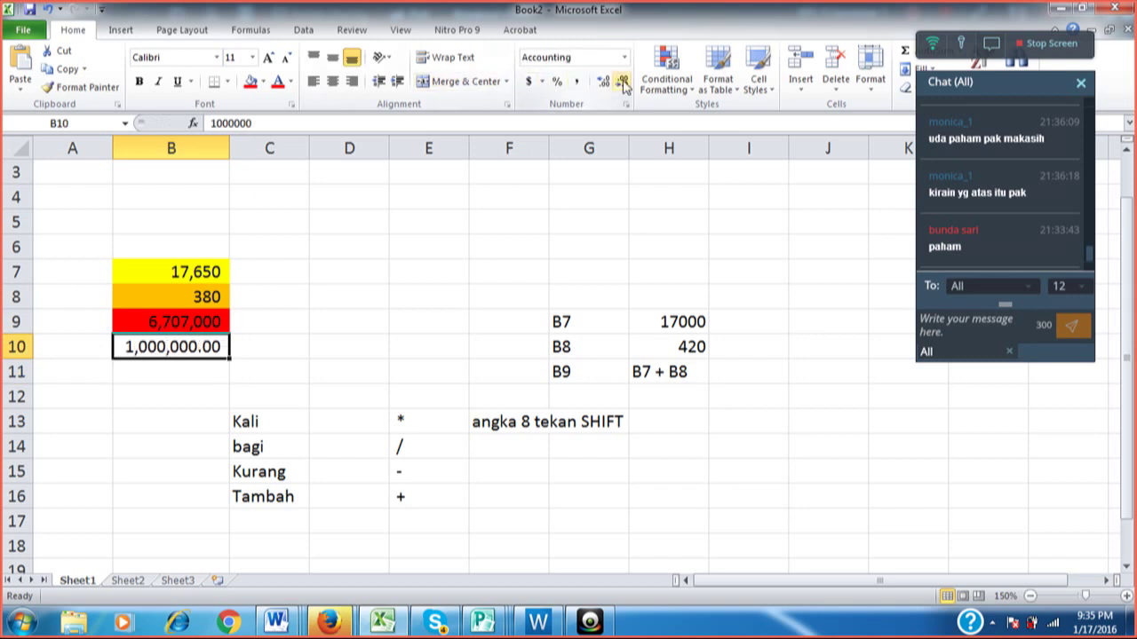
pyautogui.click(622, 82)
pyautogui.click(623, 82)
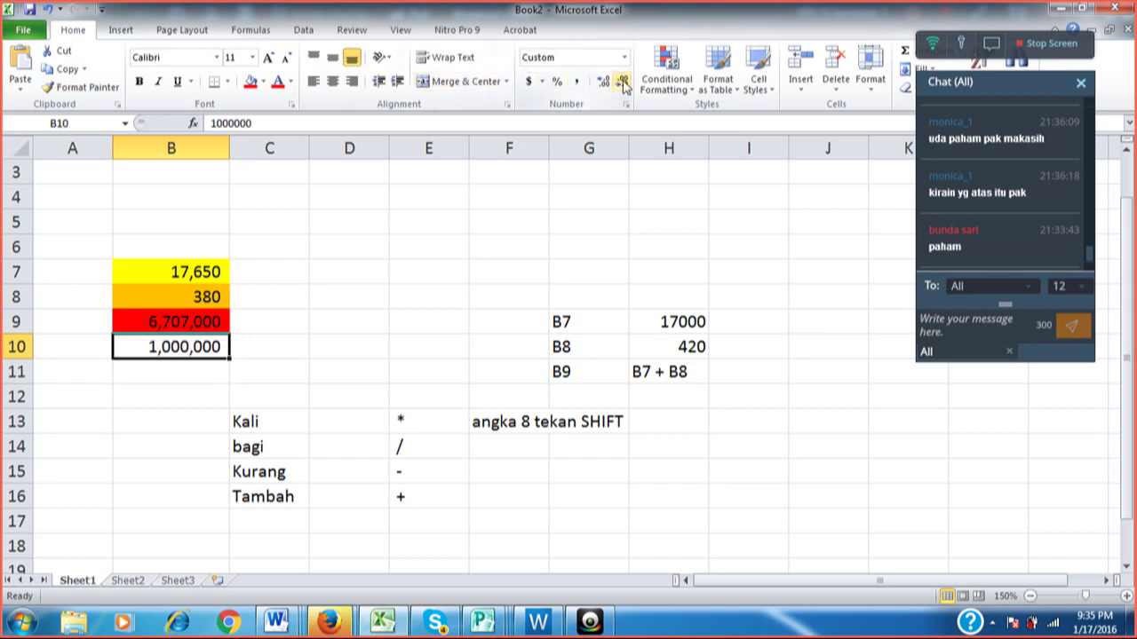
pyautogui.click(206, 371)
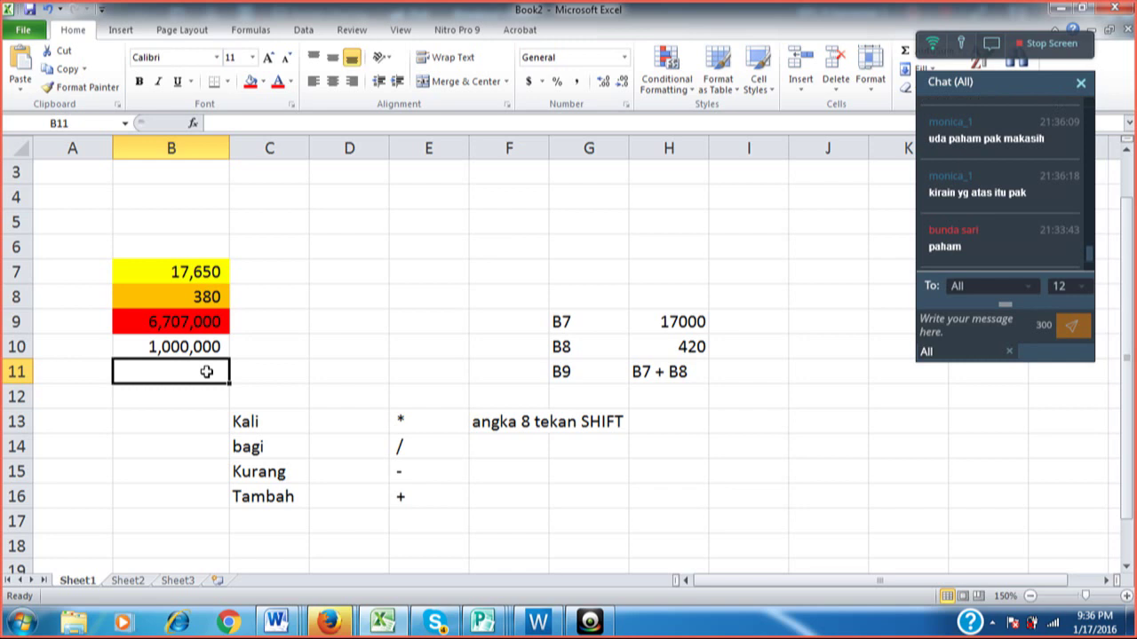
# Build the formula =B9+B10 in B11 by pointing at the cells, yielding 7,707,000.
pyautogui.write('=')
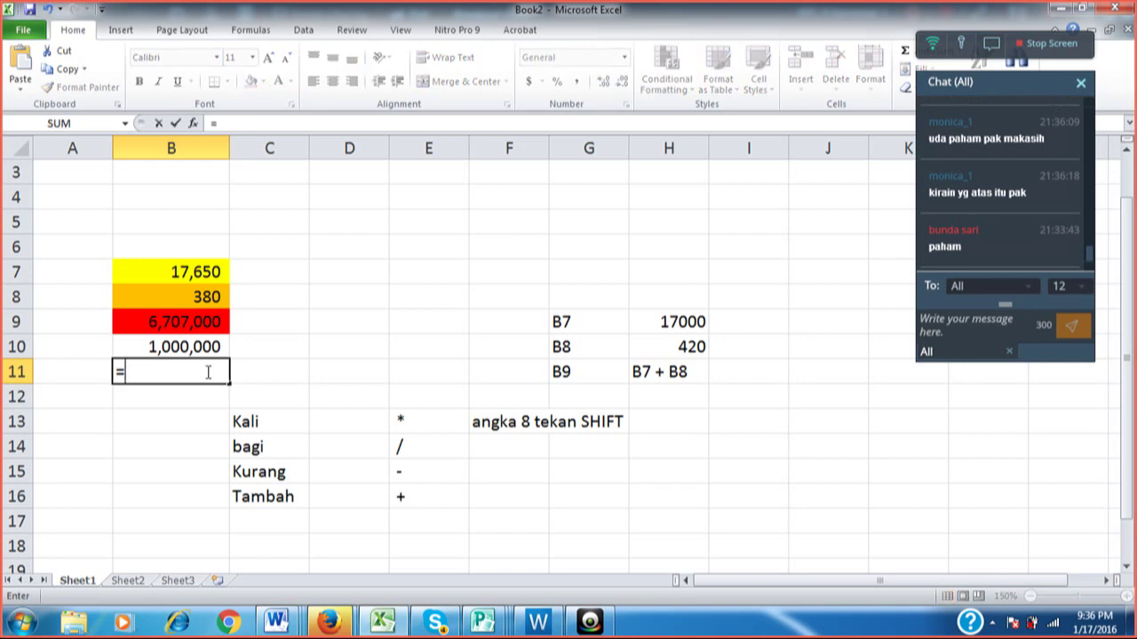
pyautogui.press('BackSpace')
pyautogui.write('=')
pyautogui.press('Up')
pyautogui.press('Up')
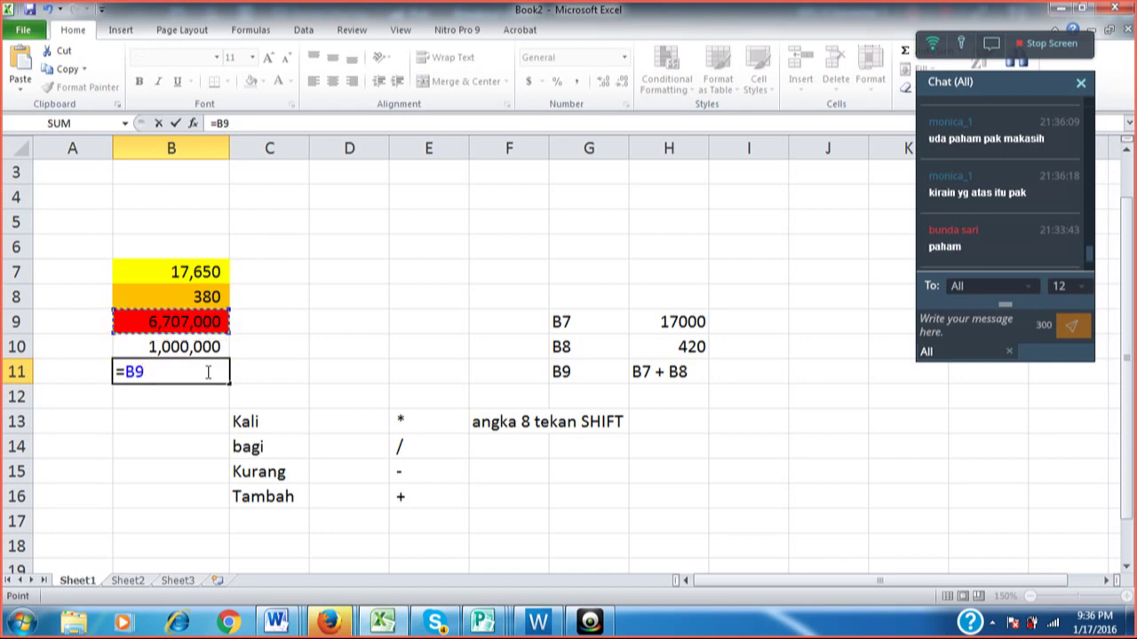
pyautogui.press('Down')
pyautogui.press('Down')
pyautogui.press('Up')
pyautogui.press('Up')
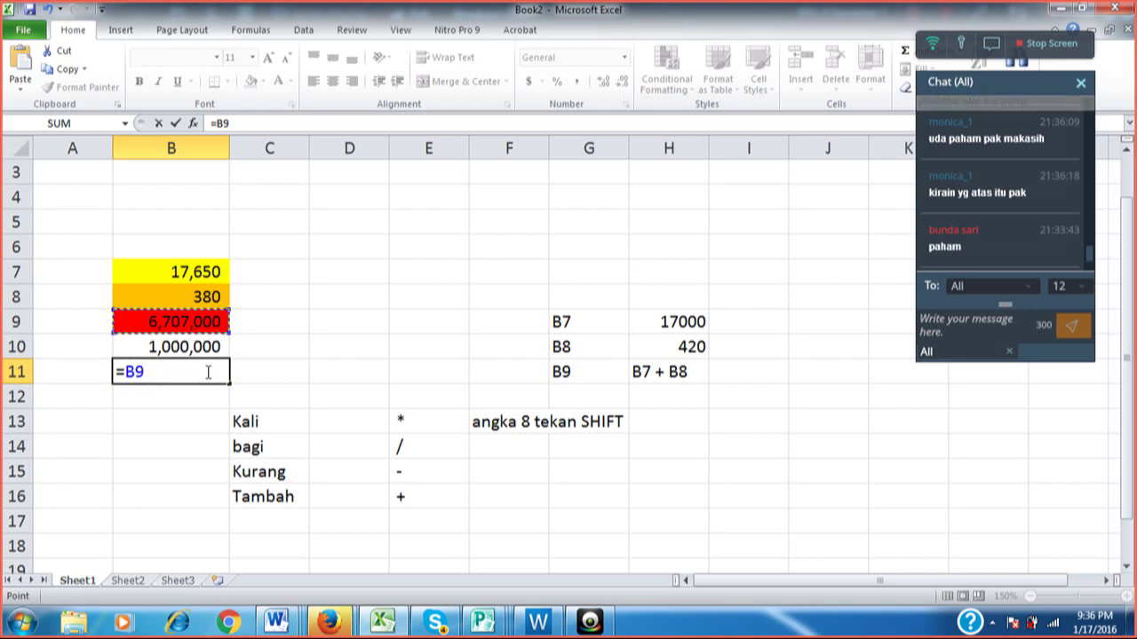
pyautogui.write('+')
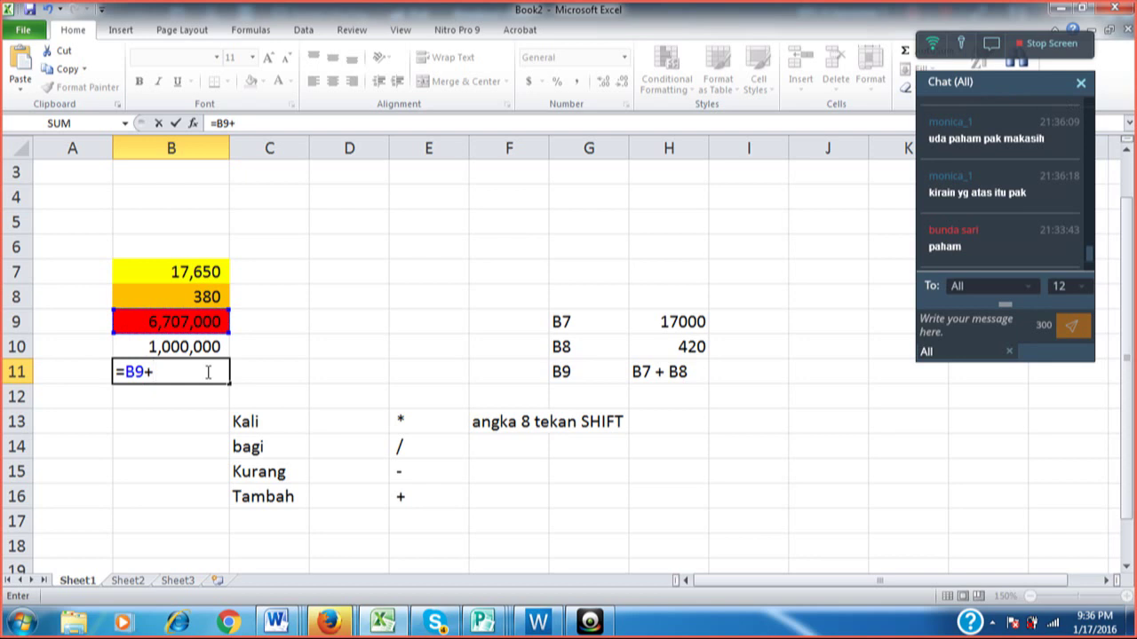
pyautogui.press('Up')
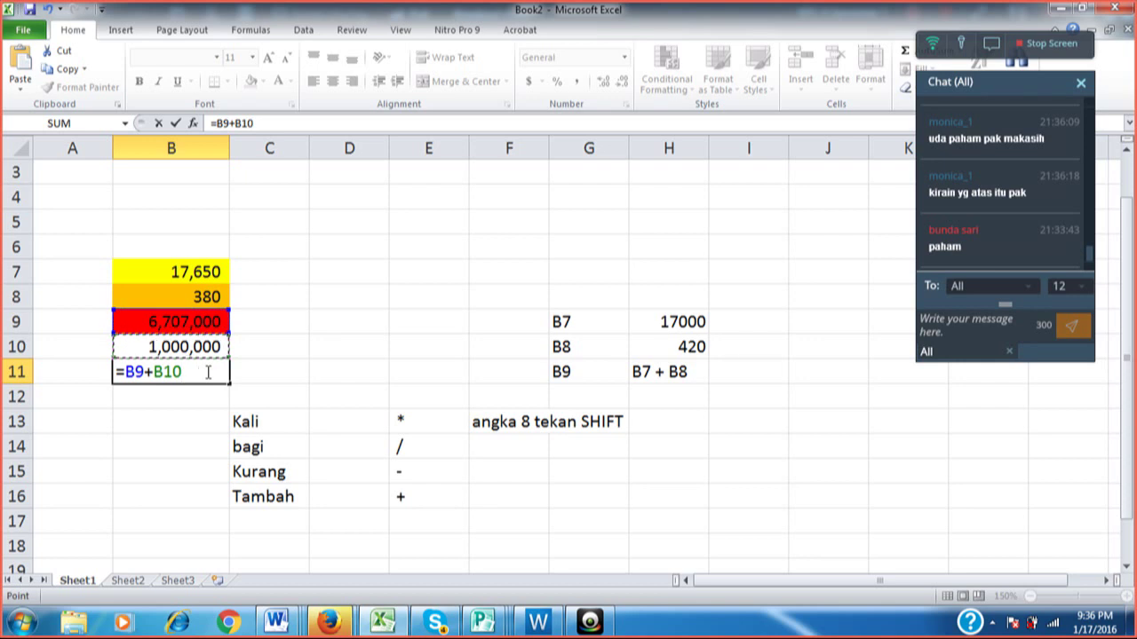
pyautogui.press('Return')
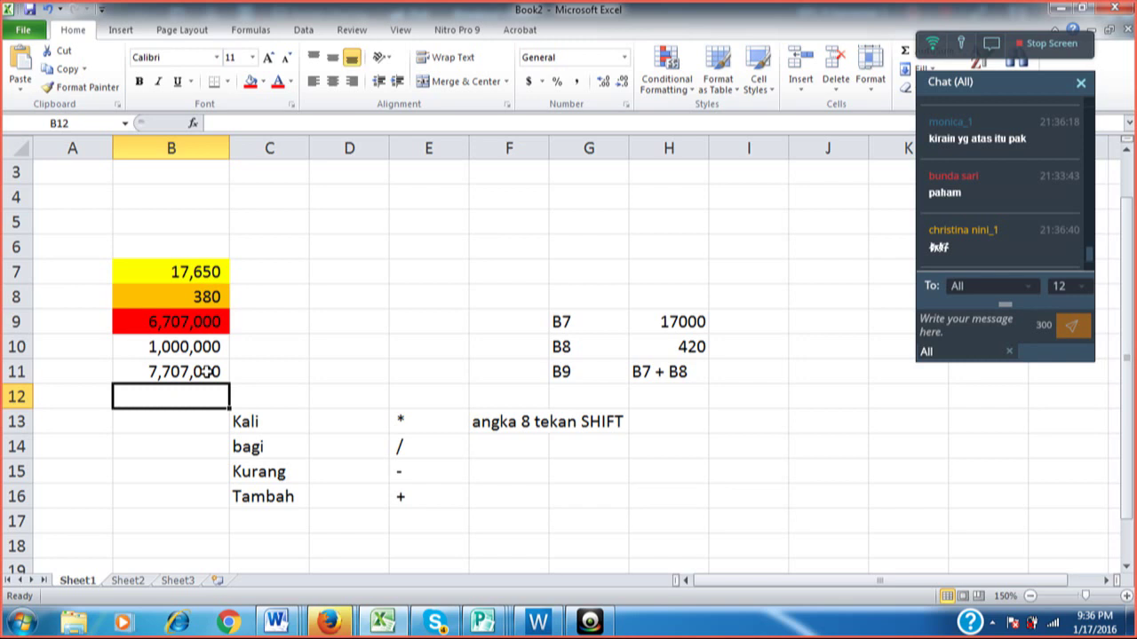
pyautogui.click(205, 371)
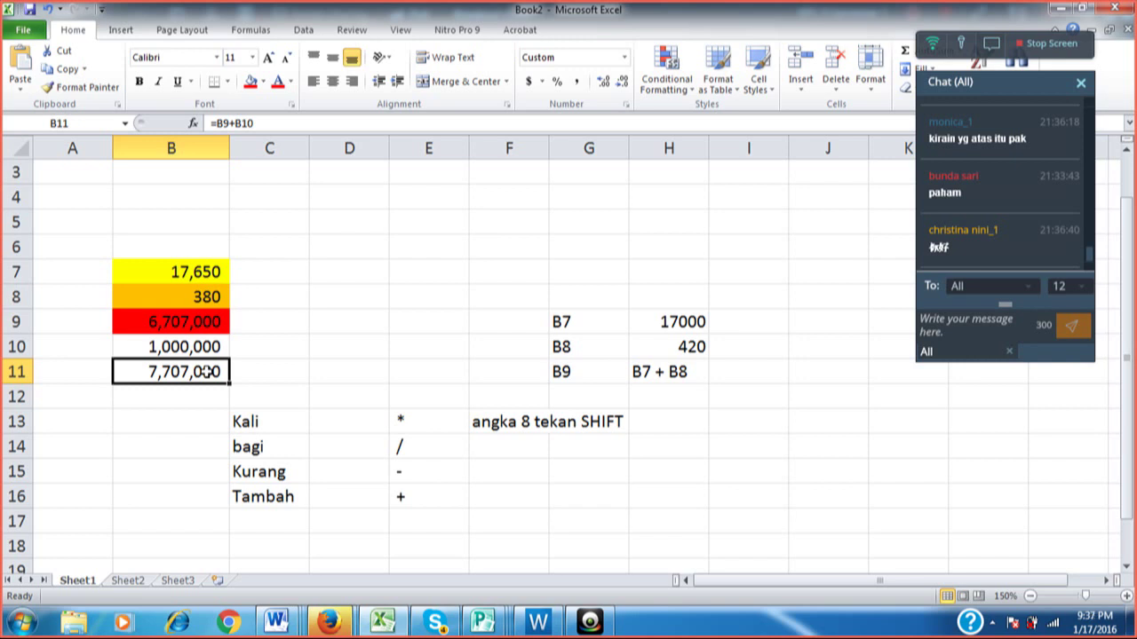
pyautogui.write('=')
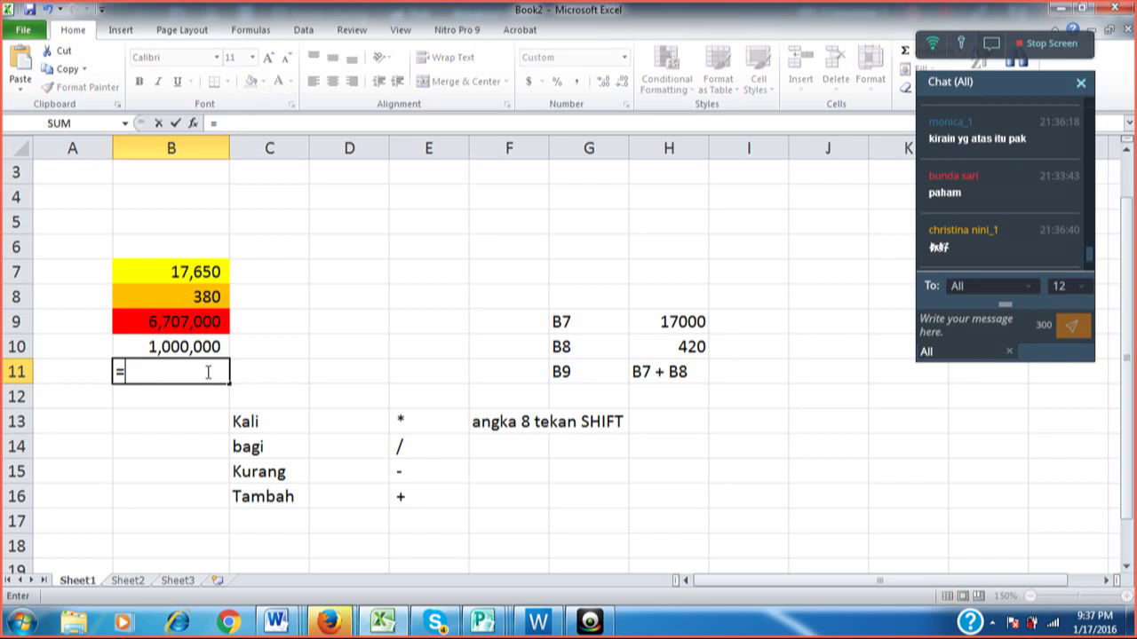
pyautogui.press('Up')
pyautogui.press('Up')
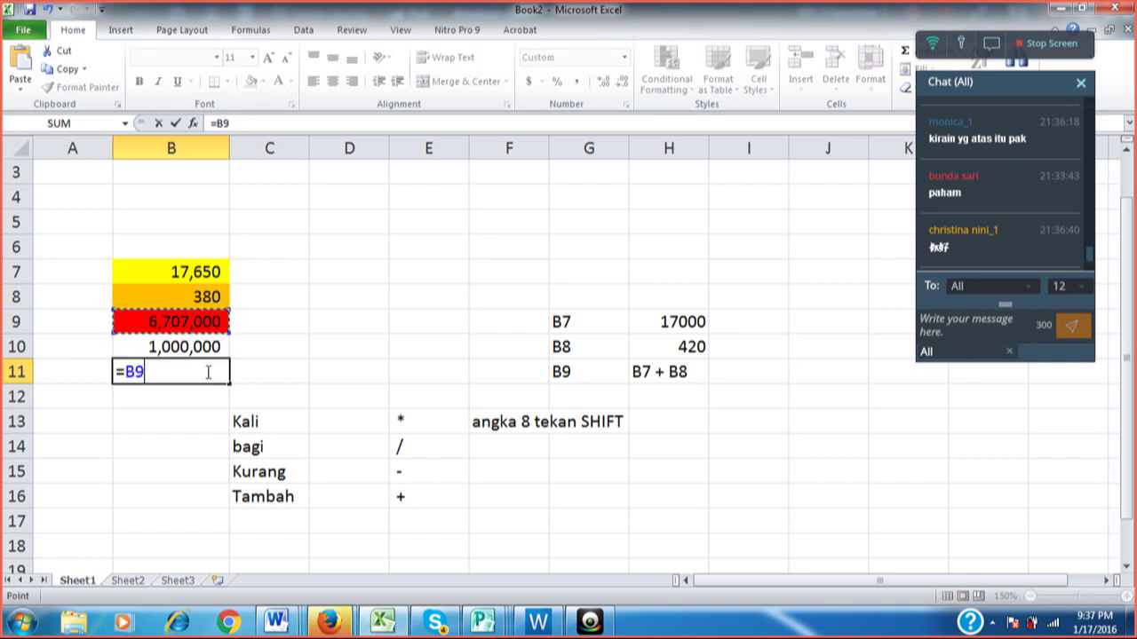
pyautogui.write('+')
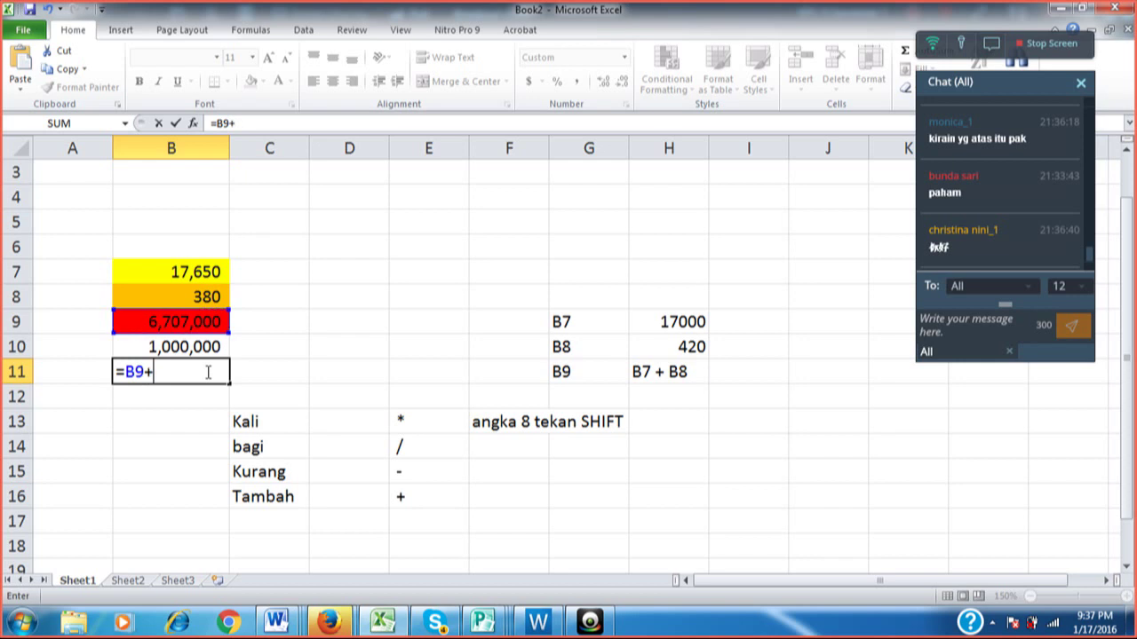
pyautogui.press('Up')
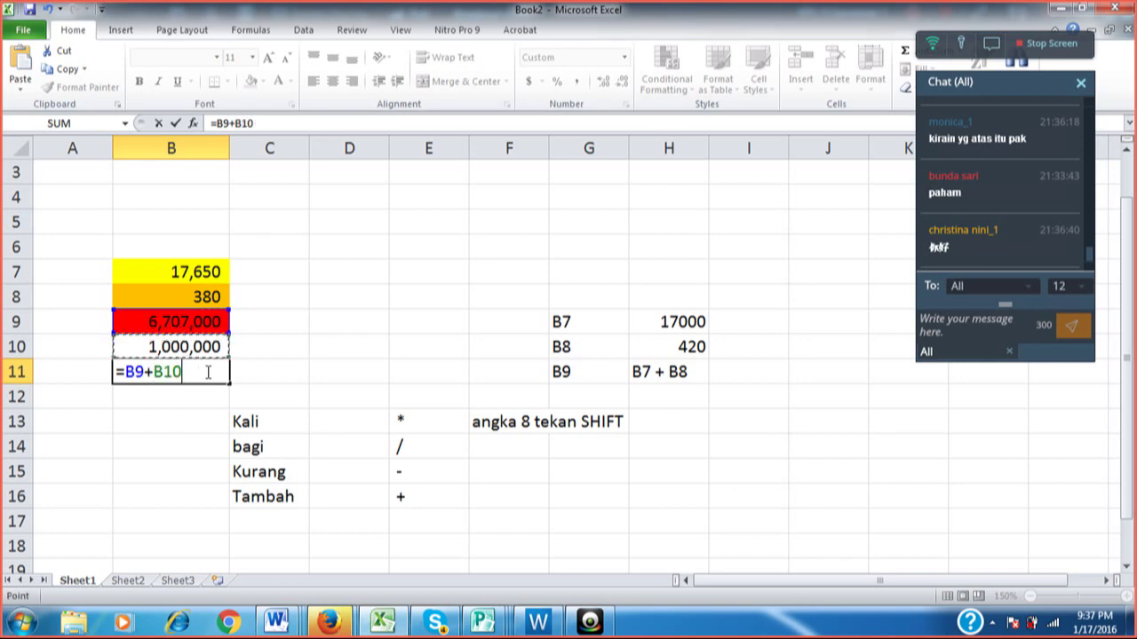
pyautogui.press('Return')
pyautogui.click(205, 372)
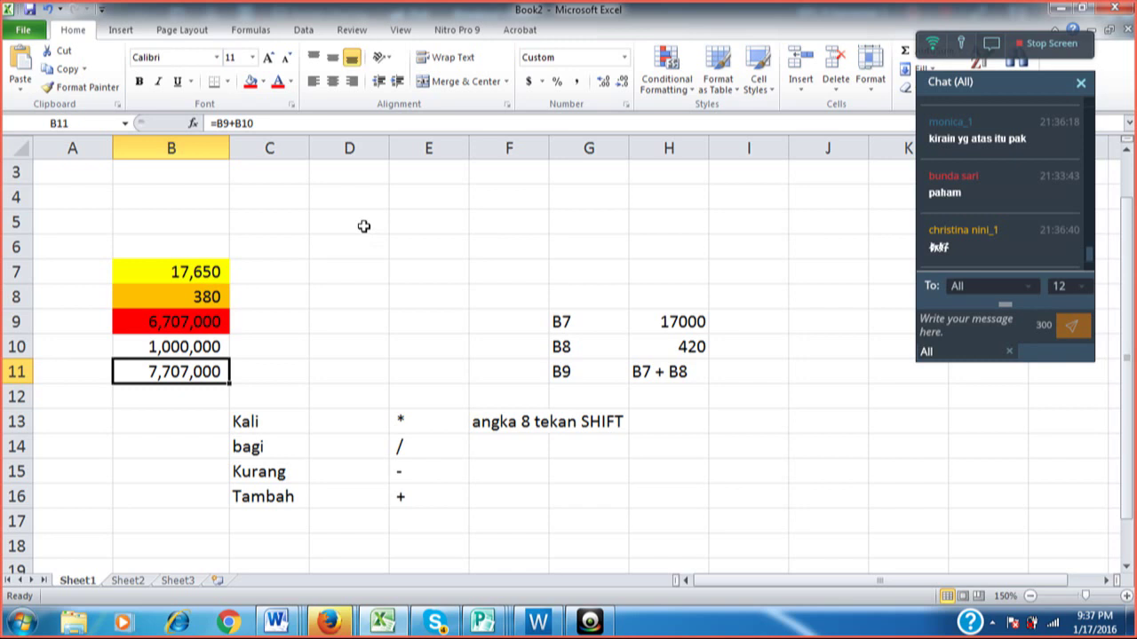
# Replace B8's 380 with 420, recalculating B9 to 7,413,000 and B11 to 8,413,000.
pyautogui.click(190, 299)
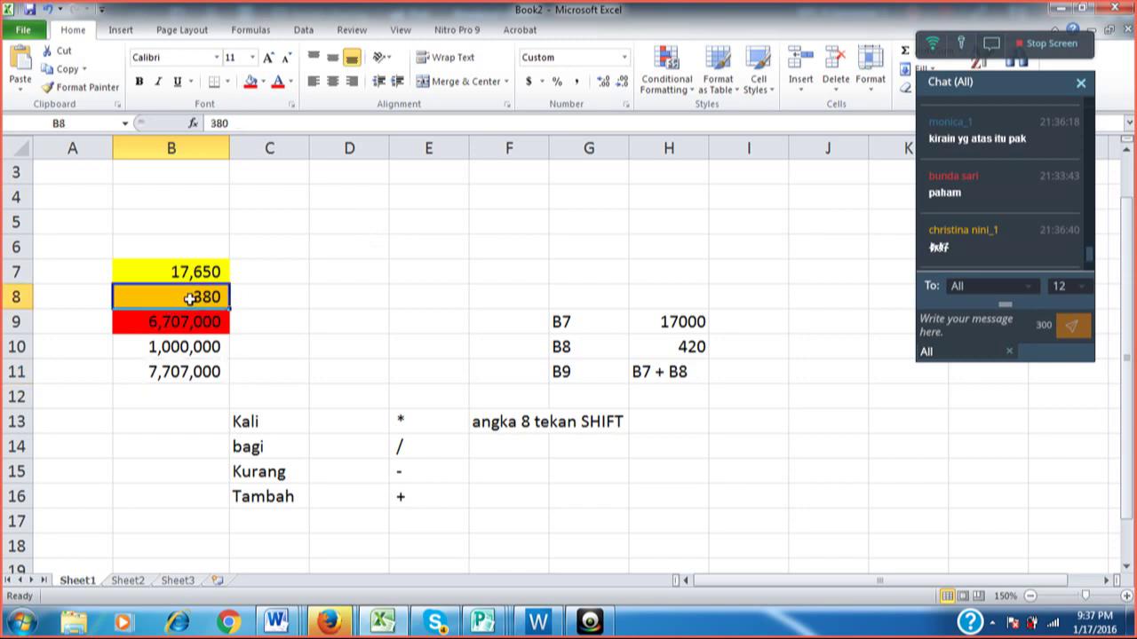
pyautogui.write('42')
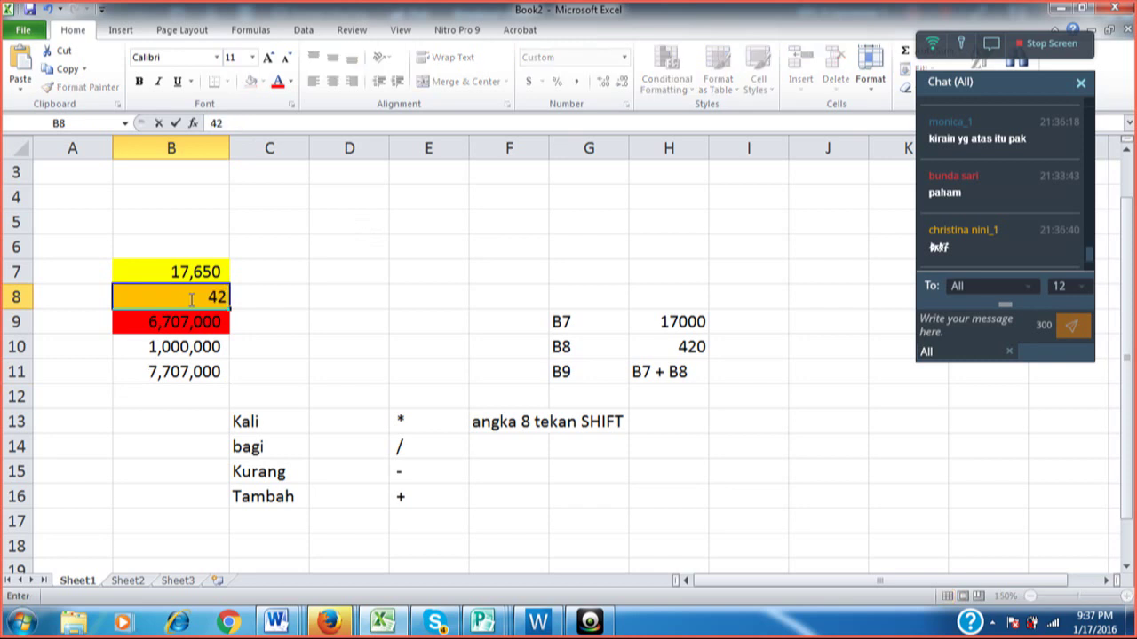
pyautogui.write('0')
pyautogui.press('Return')
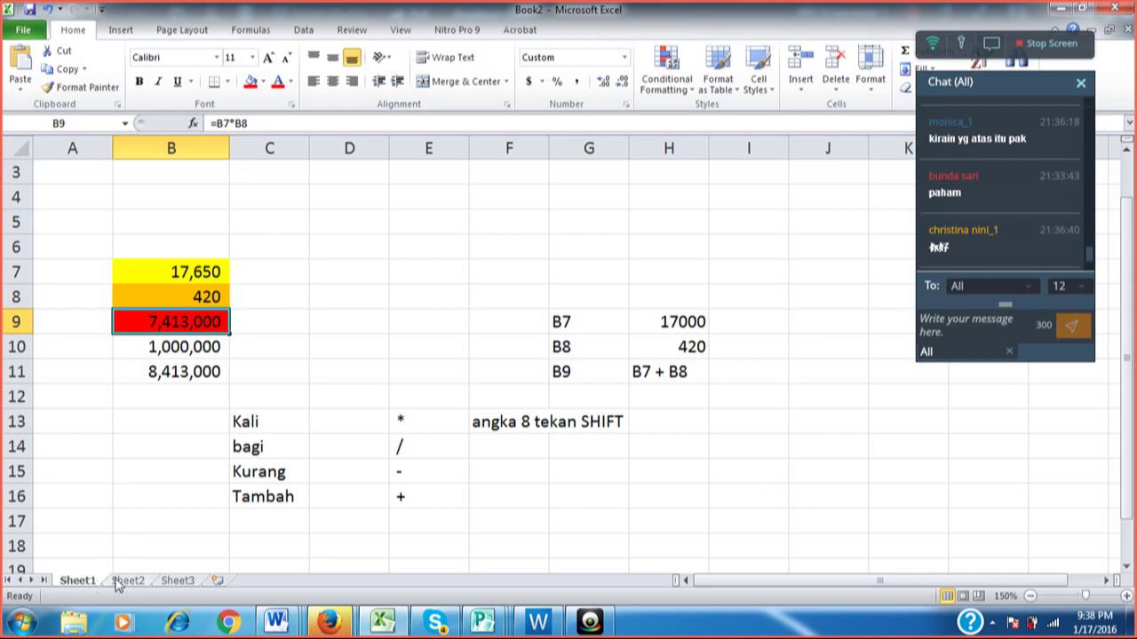
# Check the empty second and third sheets, then rename Sheet1 to 'perhitungan'.
pyautogui.click(119, 581)
pyautogui.click(173, 582)
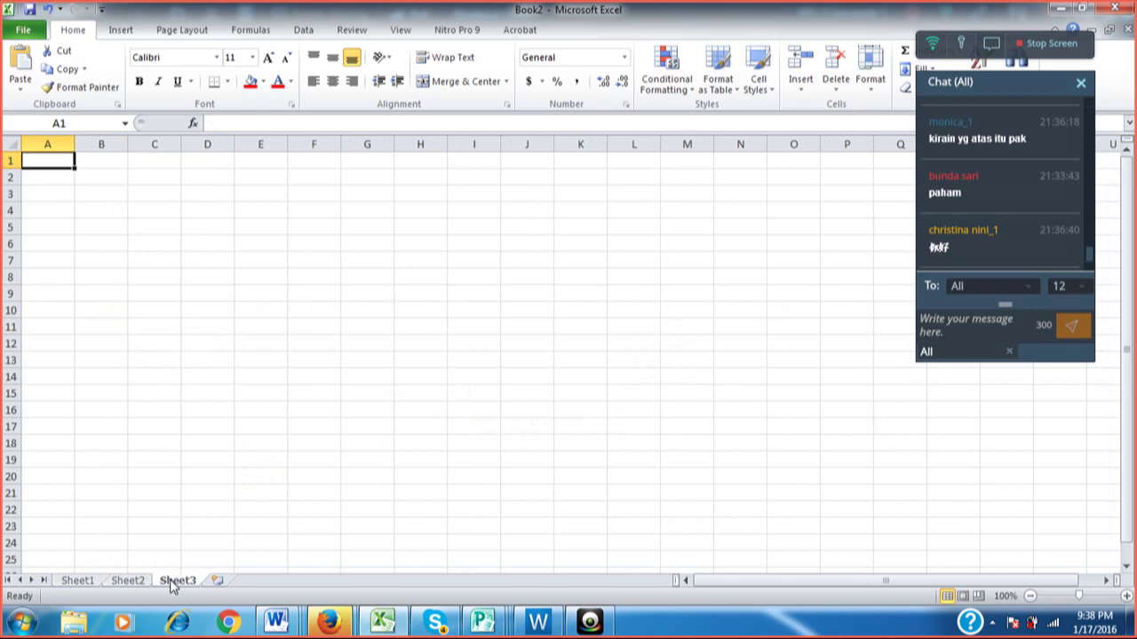
pyautogui.click(96, 584)
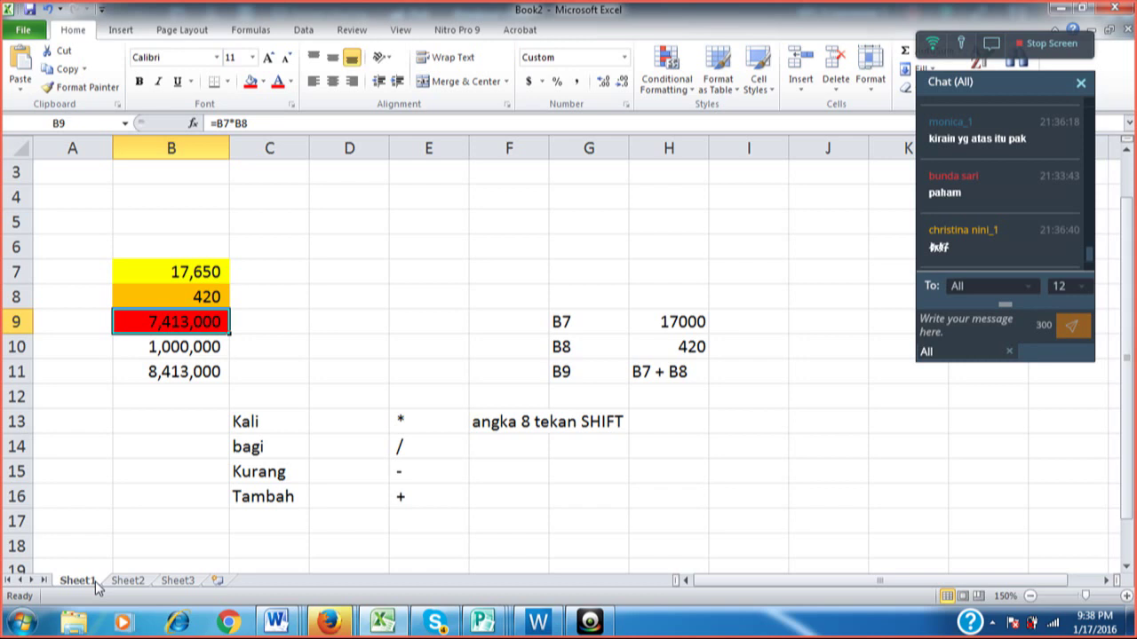
pyautogui.rightClick(95, 581)
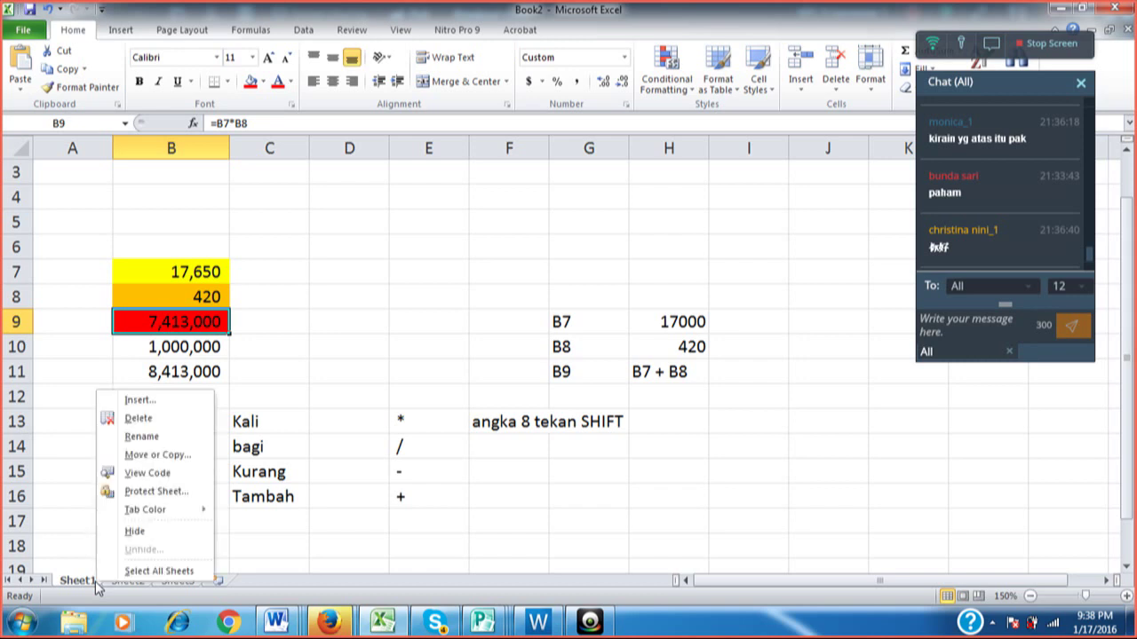
pyautogui.click(160, 436)
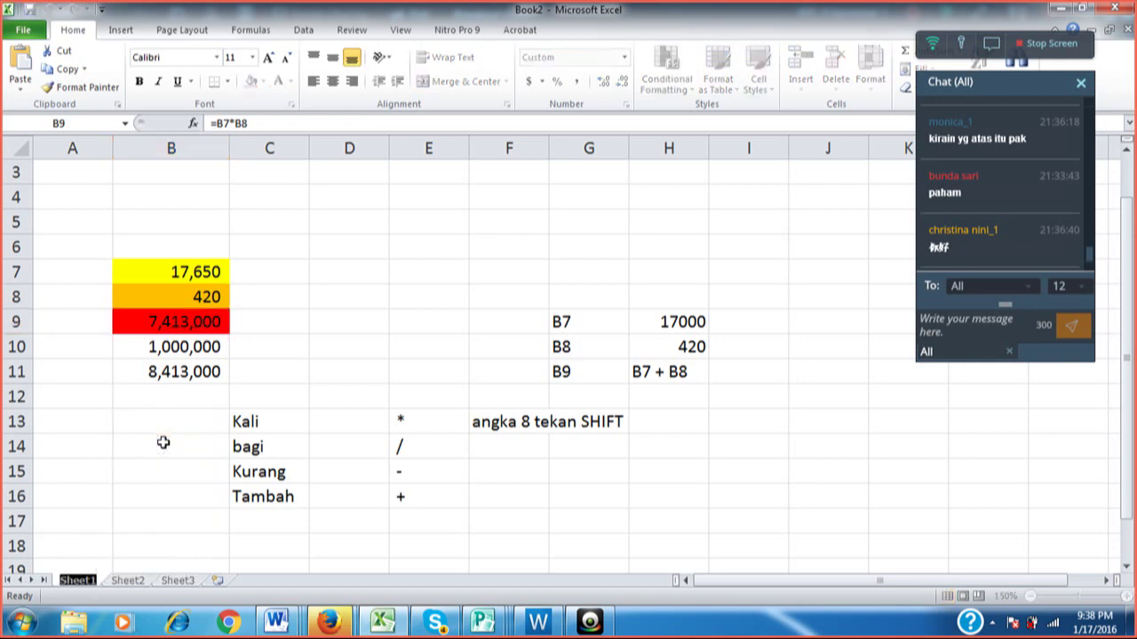
pyautogui.write('per')
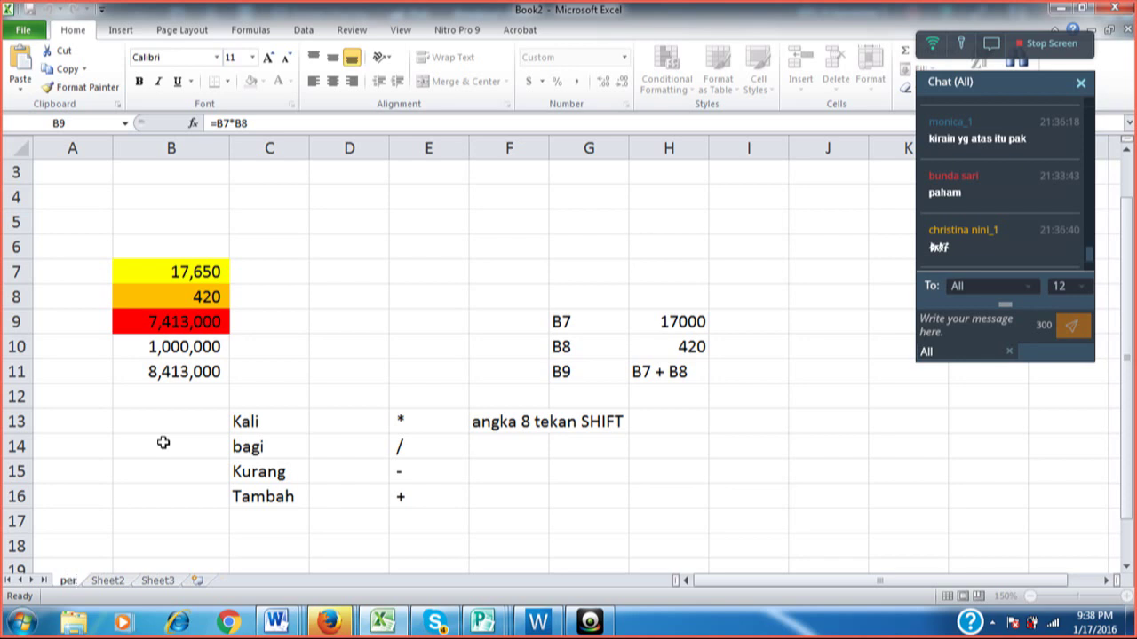
pyautogui.write('hitu')
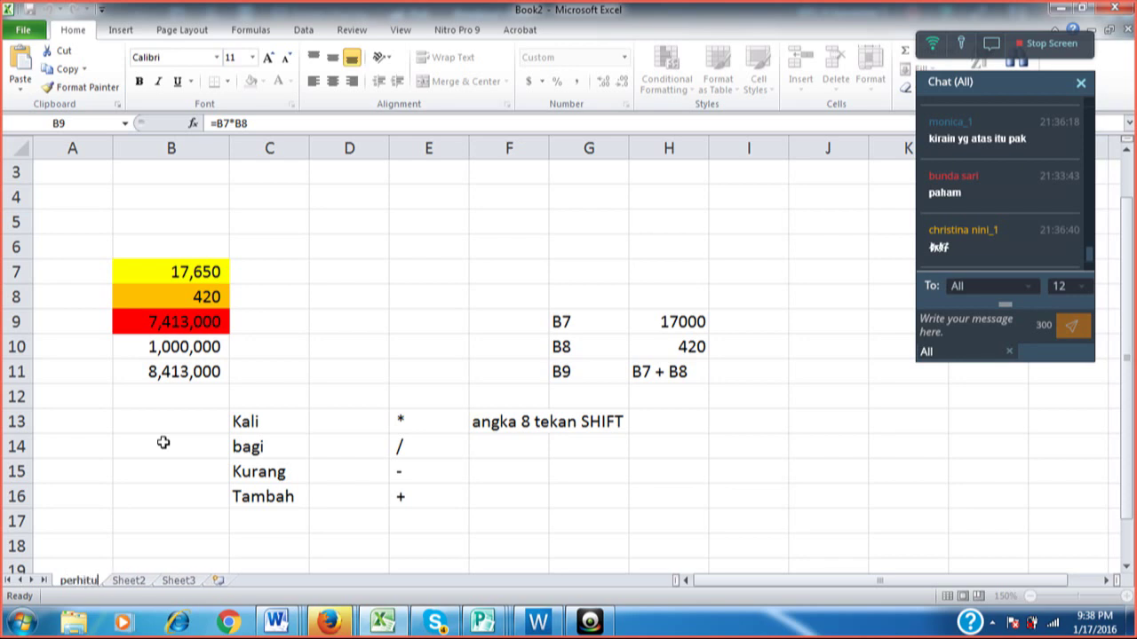
pyautogui.write('nga')
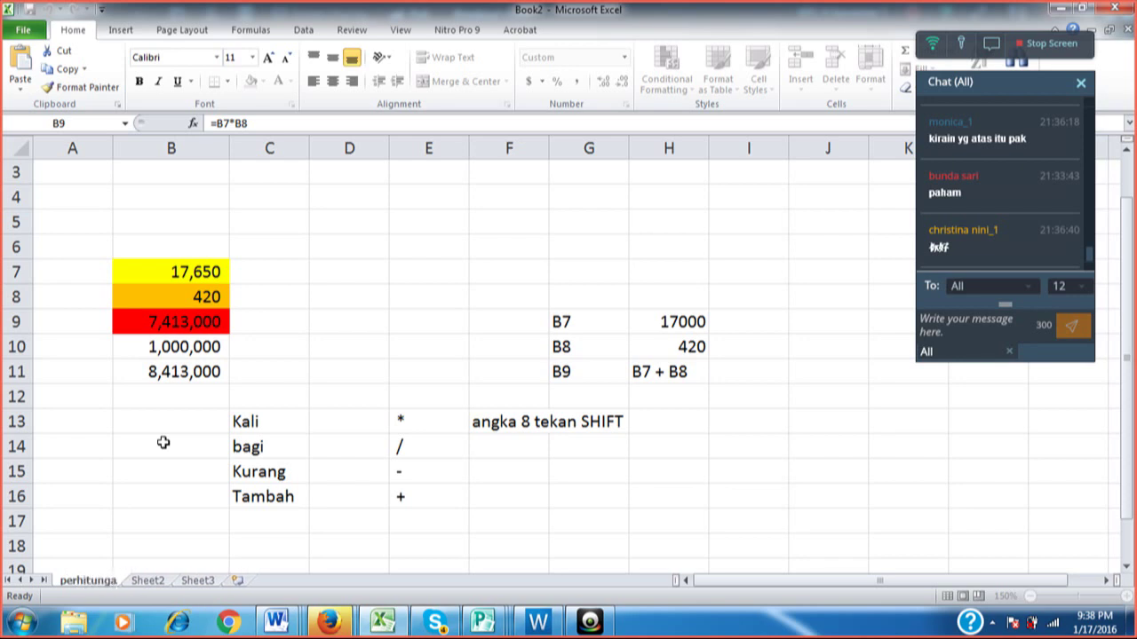
pyautogui.write('n')
pyautogui.click(163, 442)
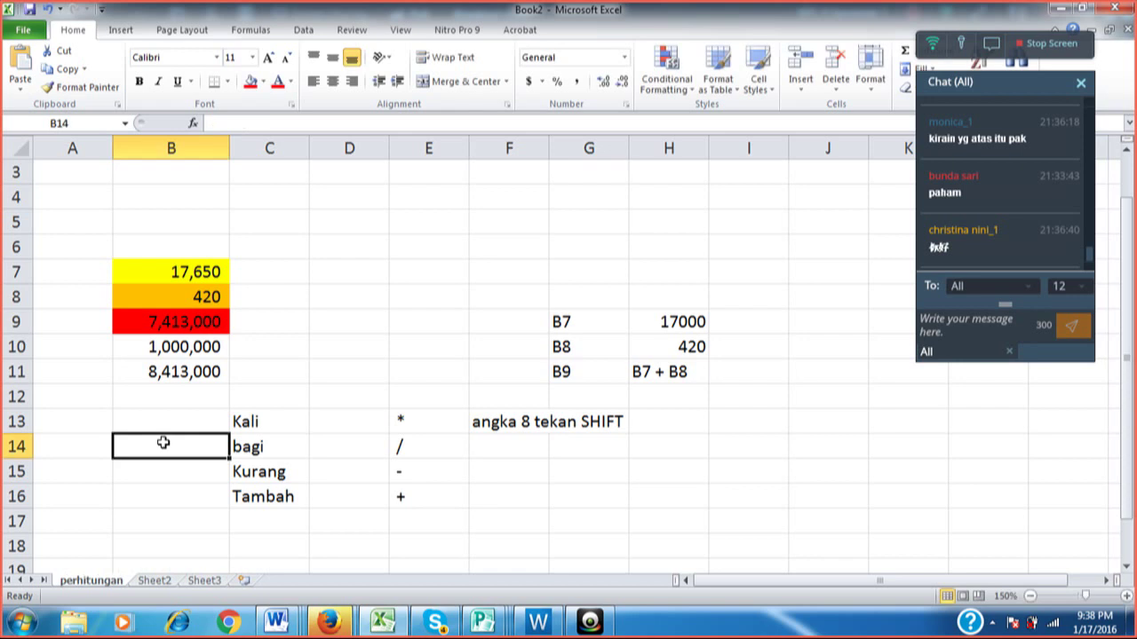
# Rename the blank Sheet2 tab to 'form'.
pyautogui.click(155, 581)
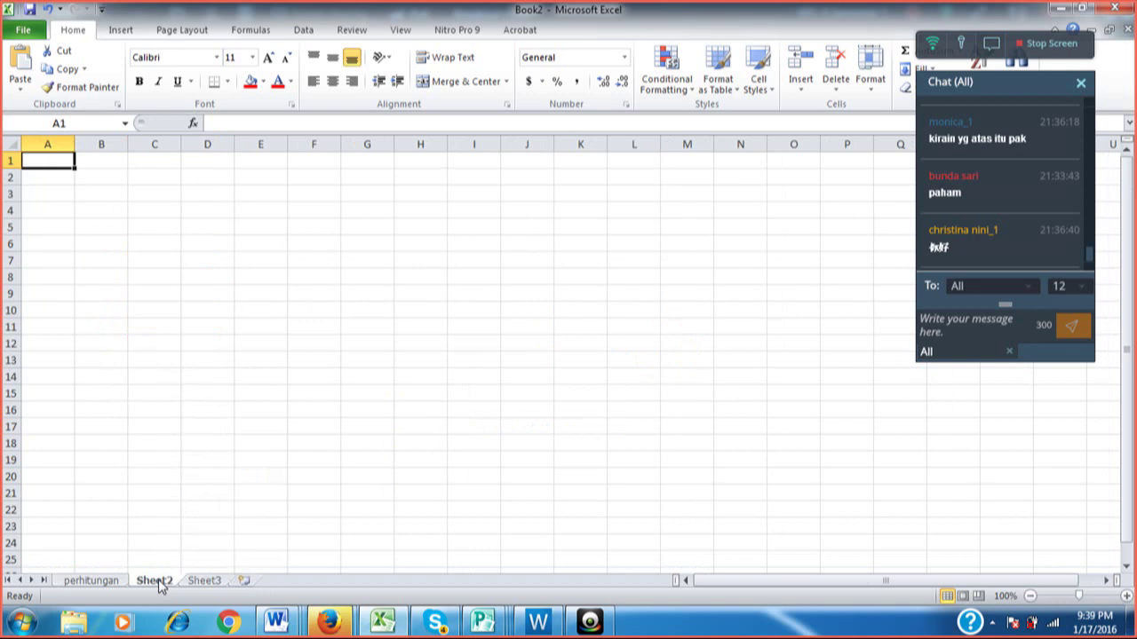
pyautogui.rightClick(160, 587)
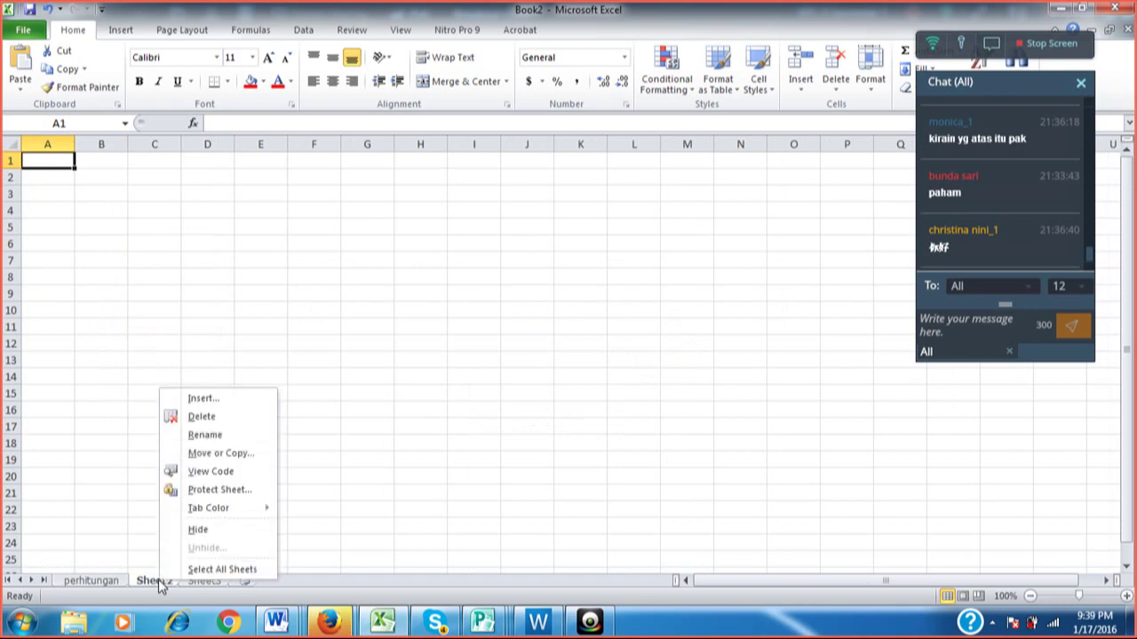
pyautogui.click(229, 435)
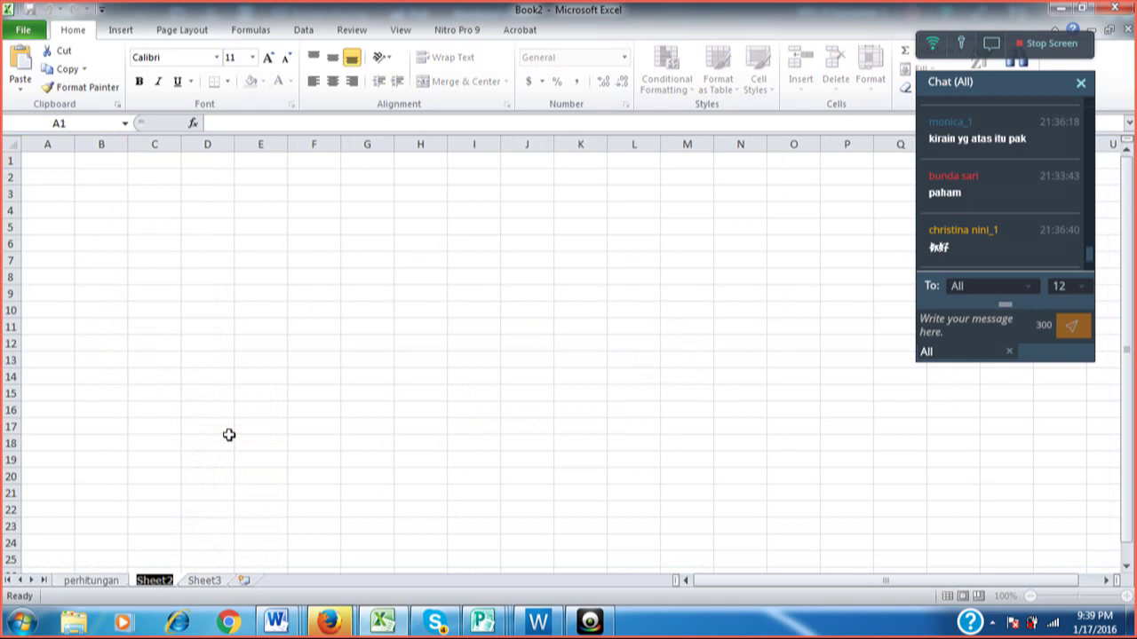
pyautogui.write('d')
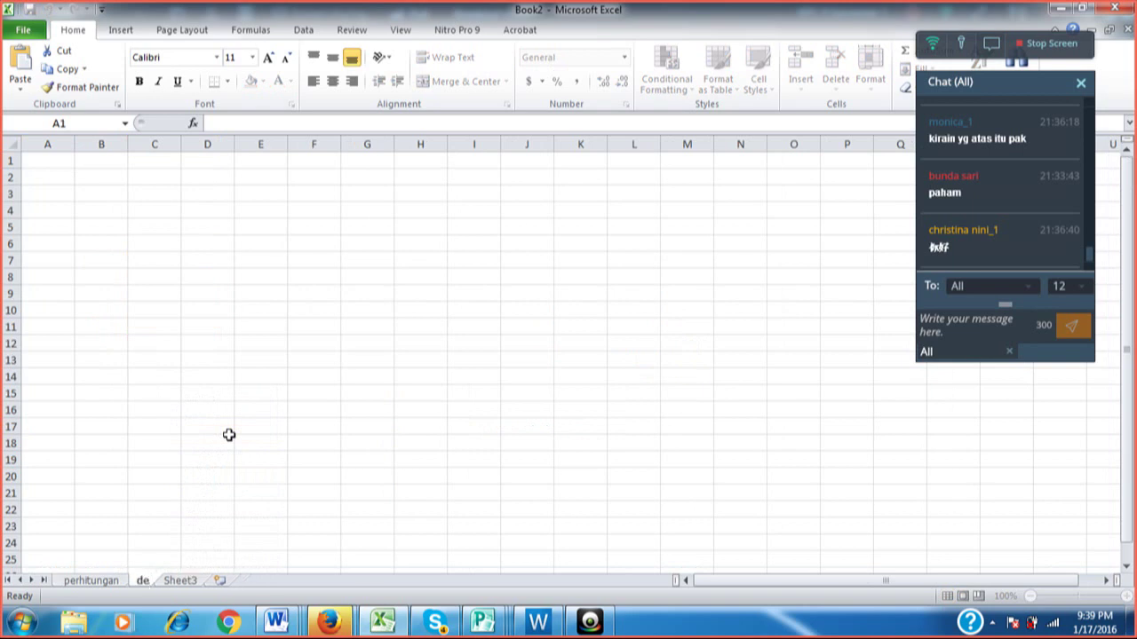
pyautogui.press('BackSpace')
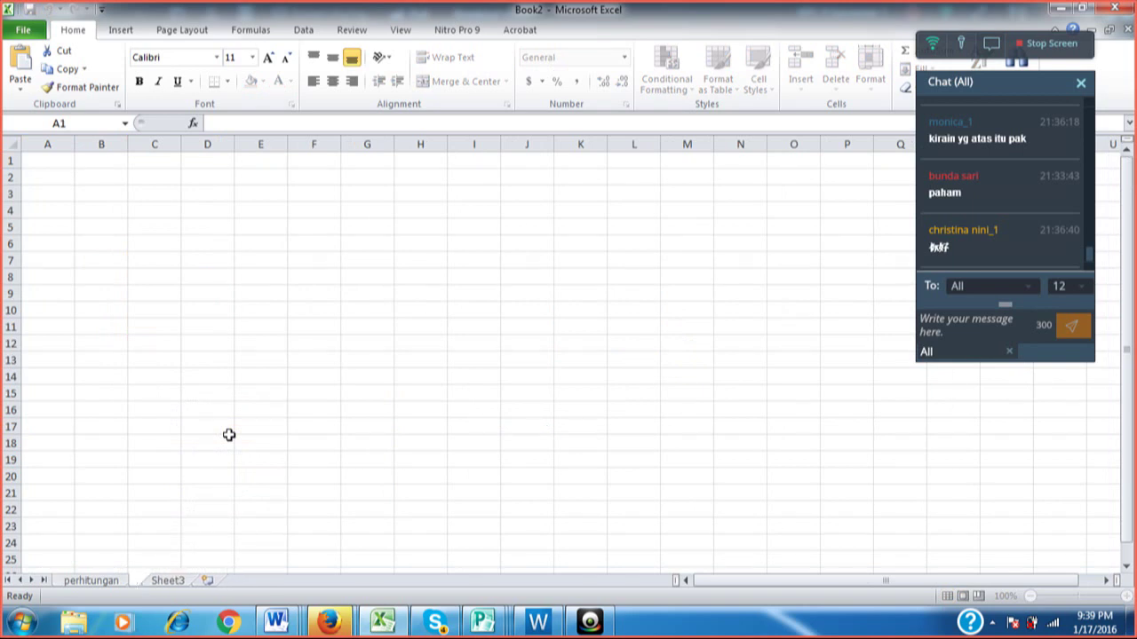
pyautogui.write('form')
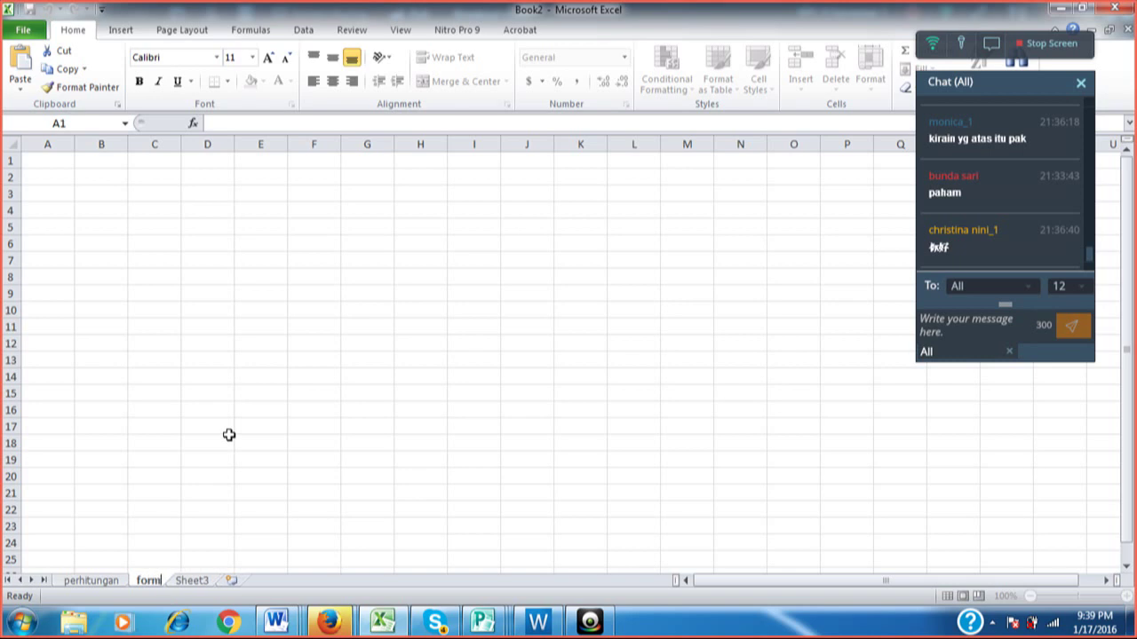
pyautogui.click(228, 436)
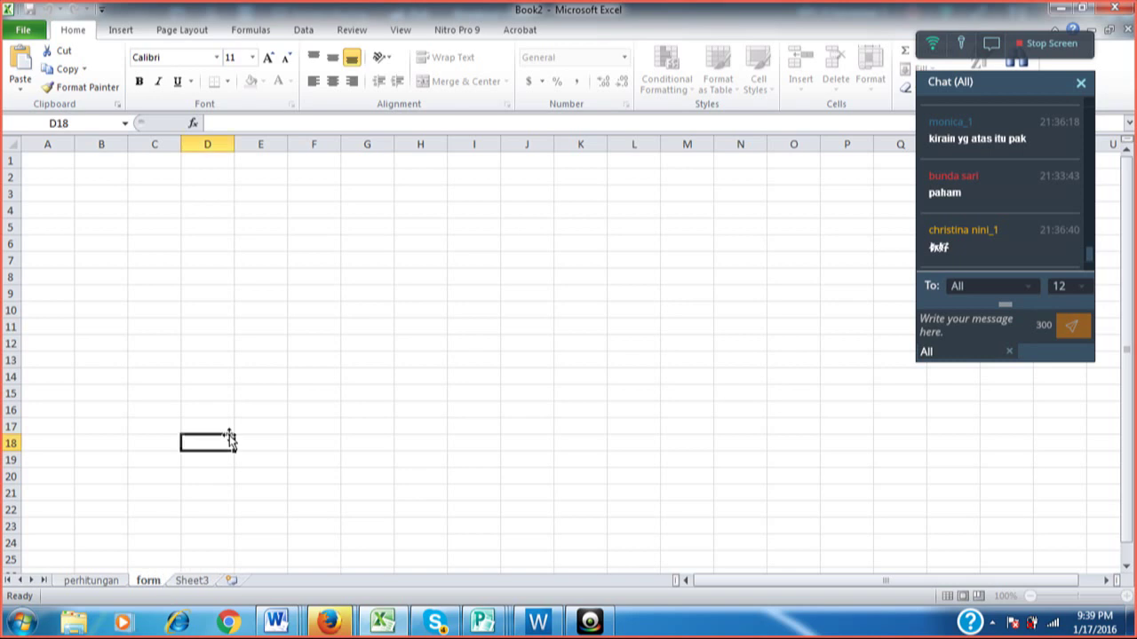
pyautogui.click(112, 583)
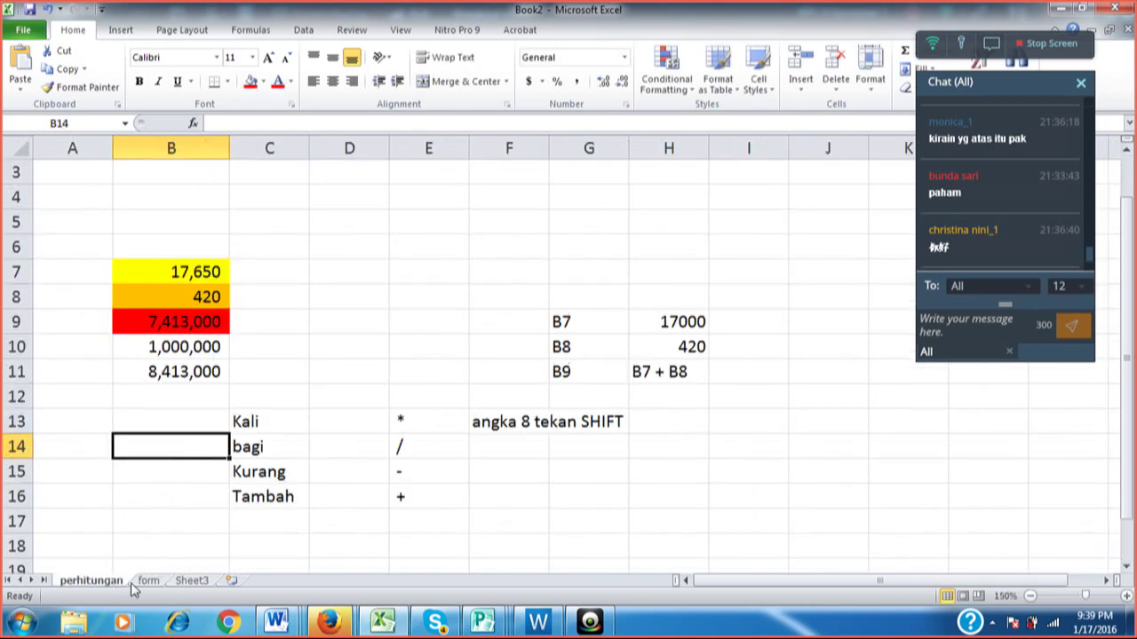
# Insert a new blank Sheet4 and drag its tab to the end after Sheet3.
pyautogui.click(148, 583)
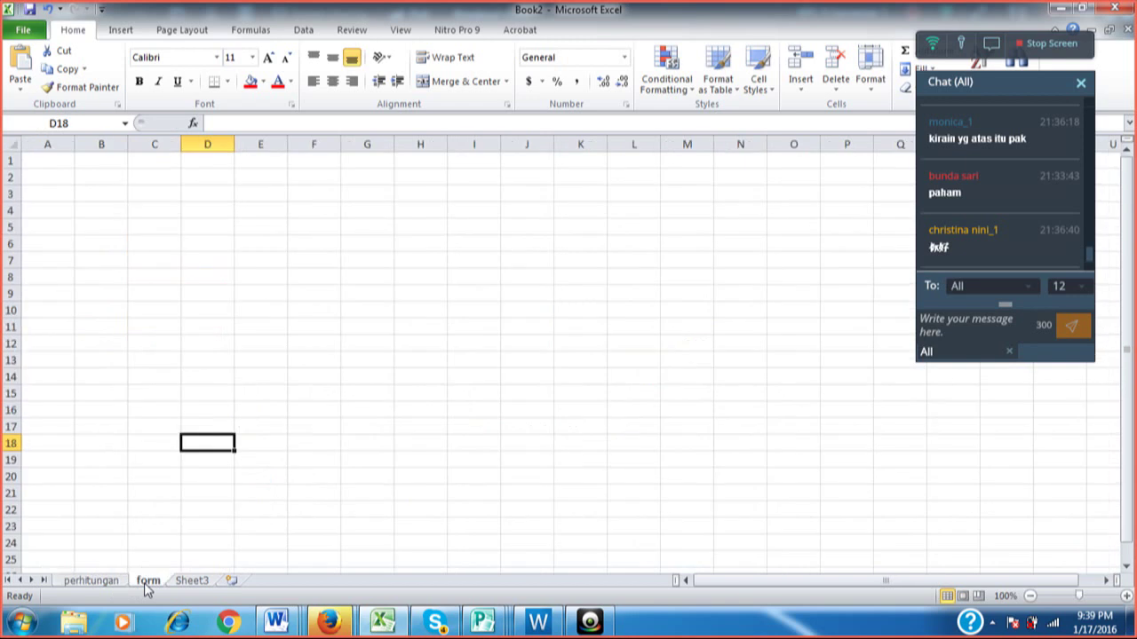
pyautogui.rightClick(147, 583)
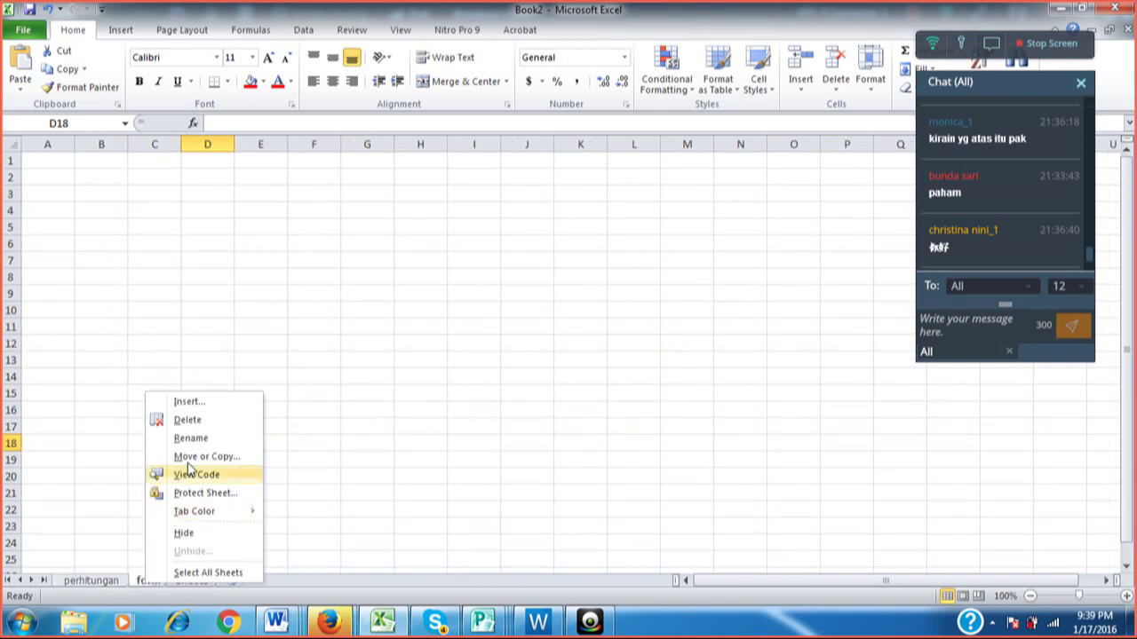
pyautogui.click(211, 409)
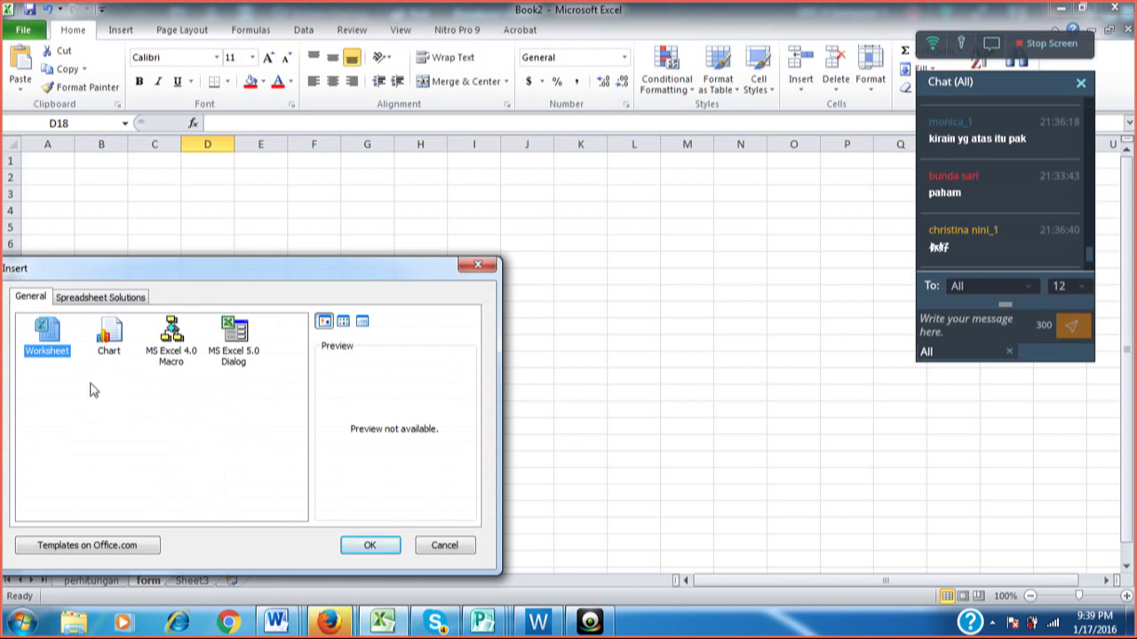
pyautogui.click(371, 545)
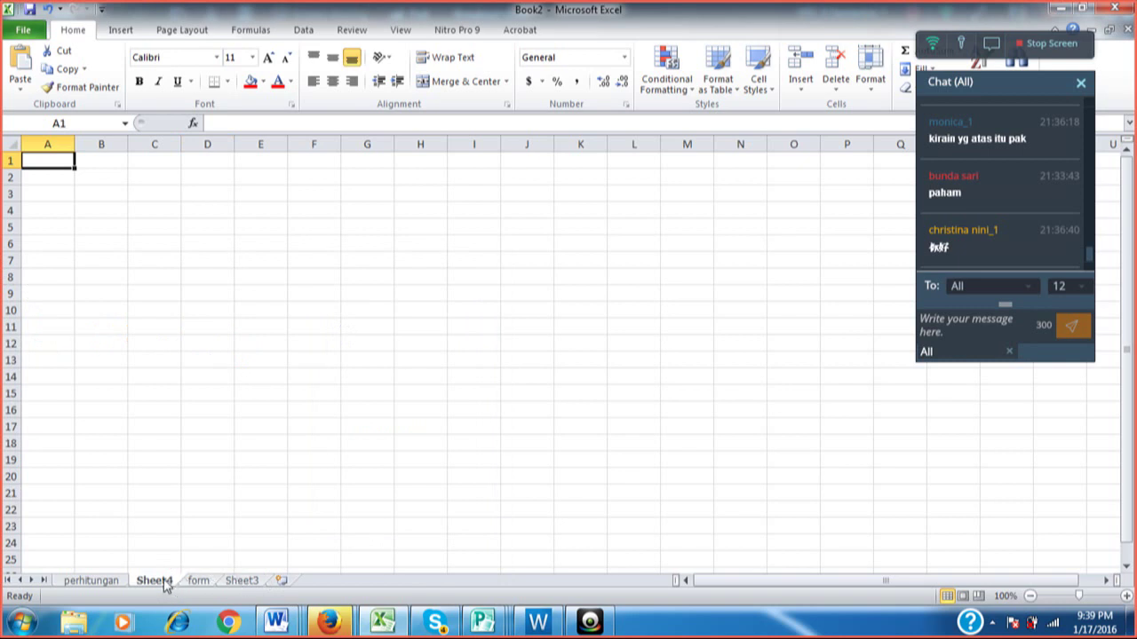
pyautogui.moveTo(164, 581); pyautogui.dragTo(279, 588)
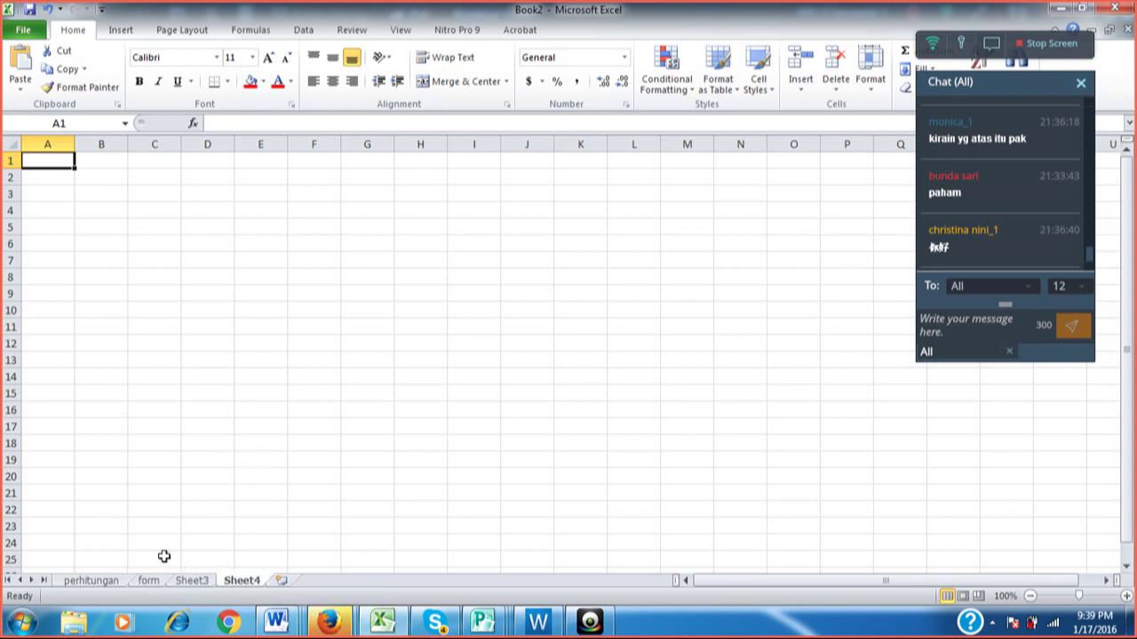
pyautogui.click(153, 580)
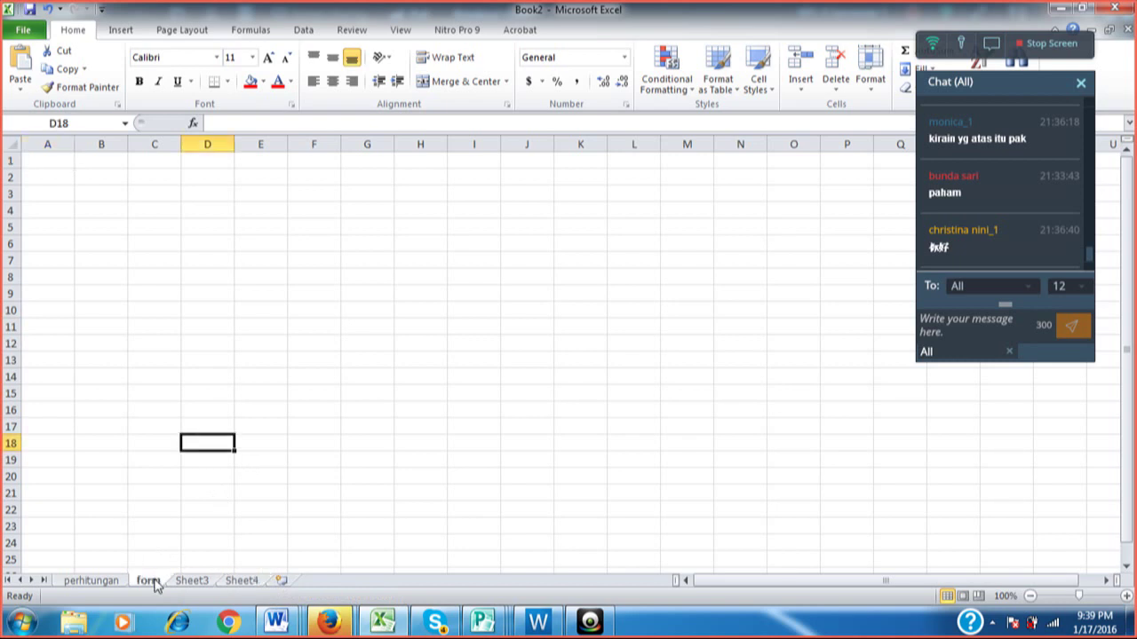
pyautogui.click(113, 586)
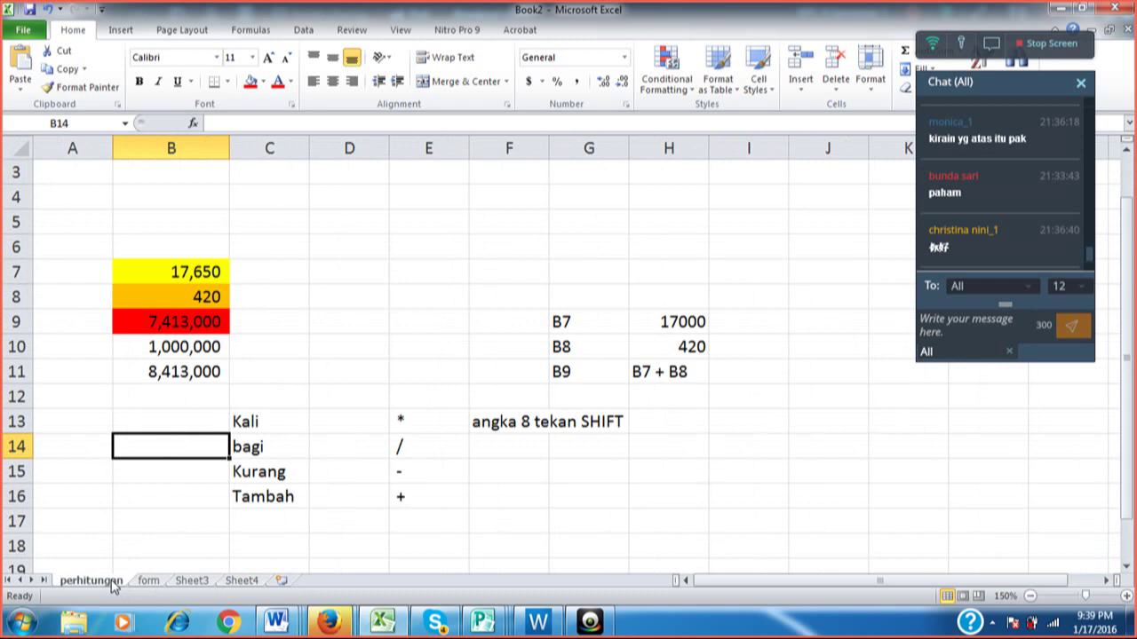
# Delete the extra Sheet4 worksheet, then return to the form sheet.
pyautogui.click(148, 582)
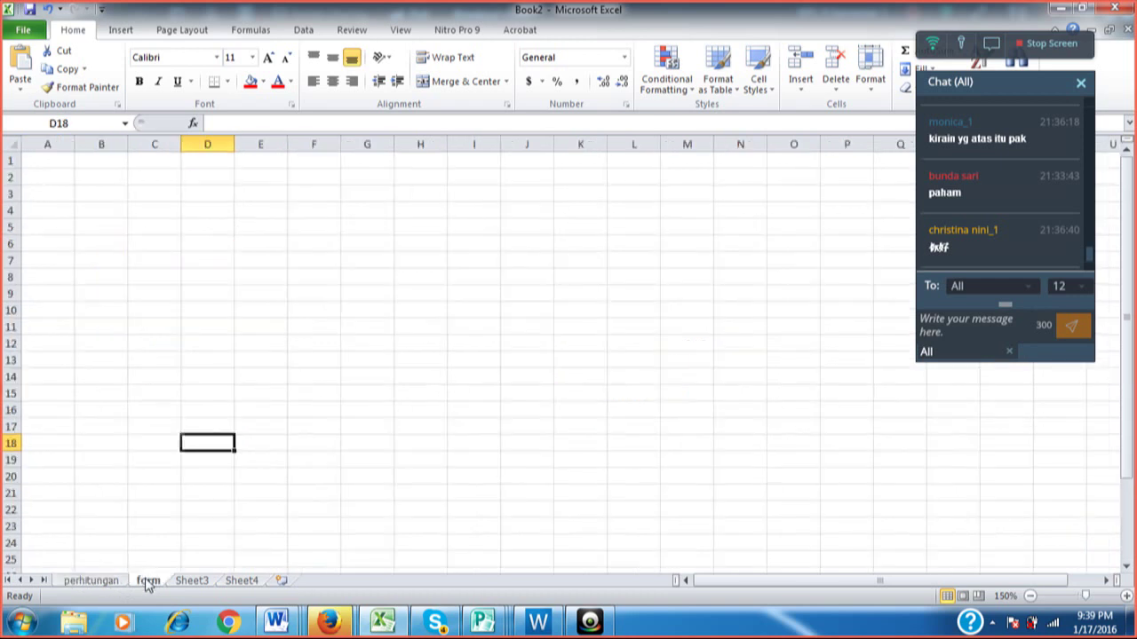
pyautogui.rightClick(148, 582)
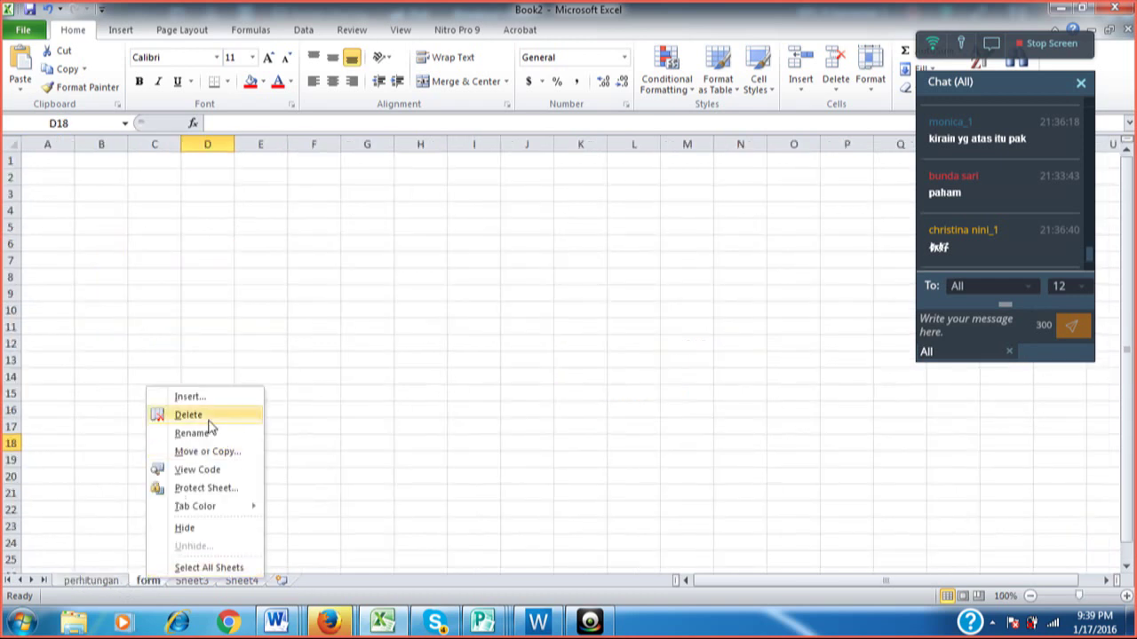
pyautogui.press('Escape')
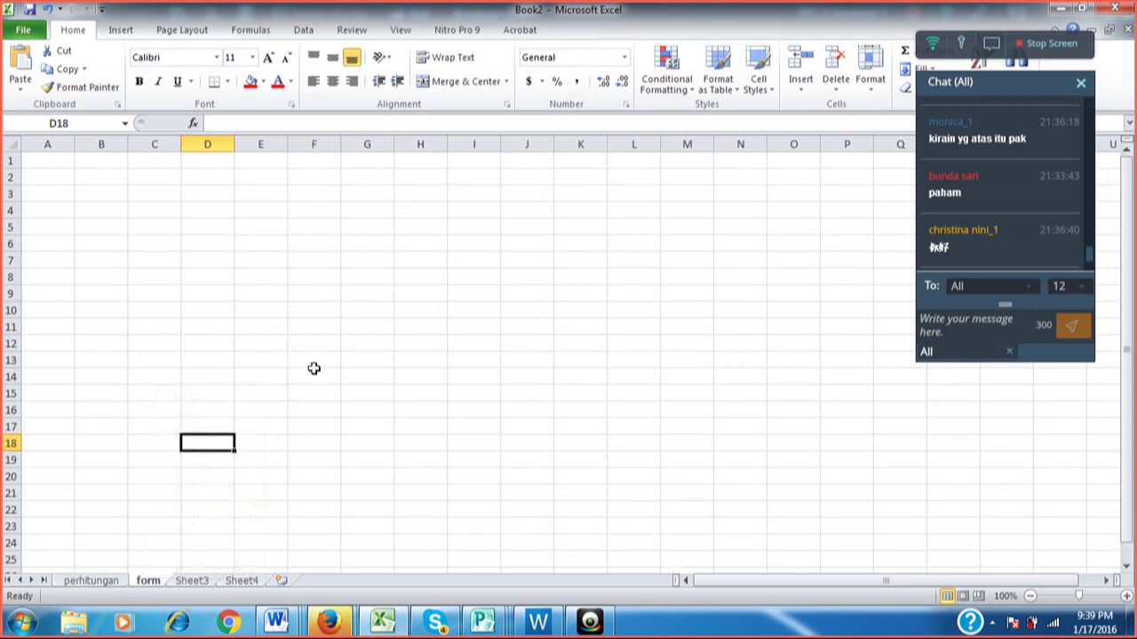
pyautogui.click(241, 580)
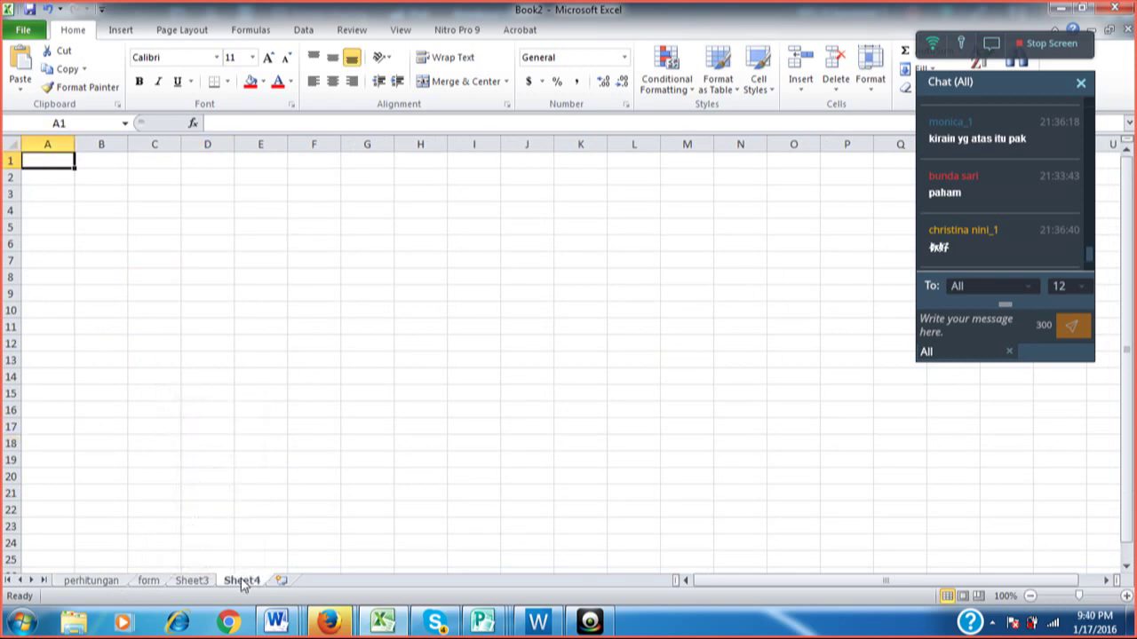
pyautogui.rightClick(242, 582)
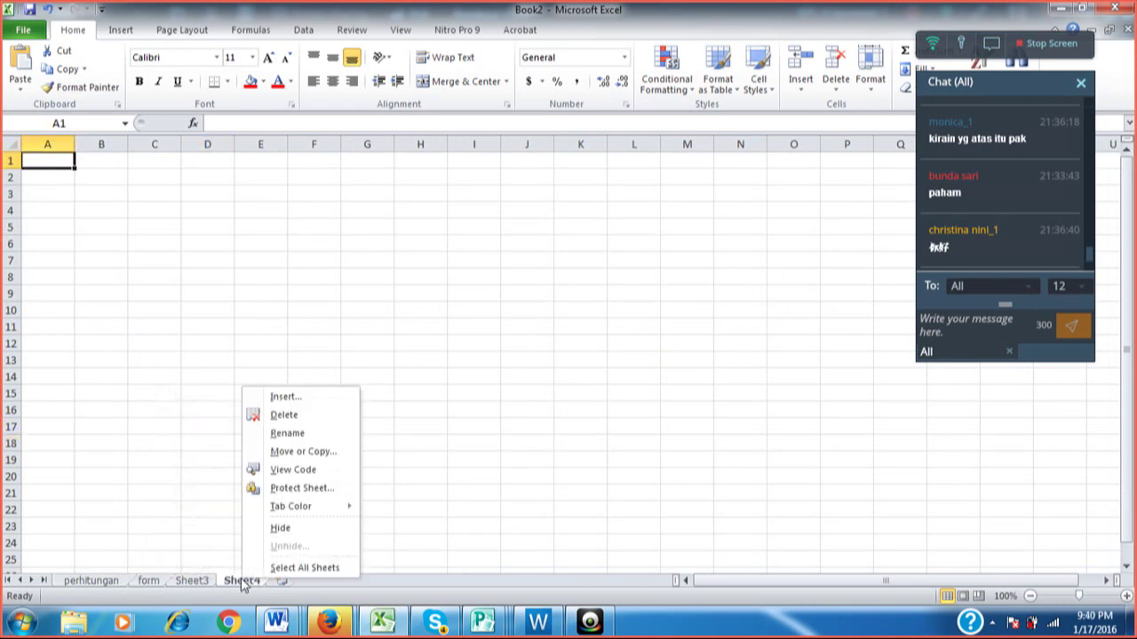
pyautogui.click(284, 415)
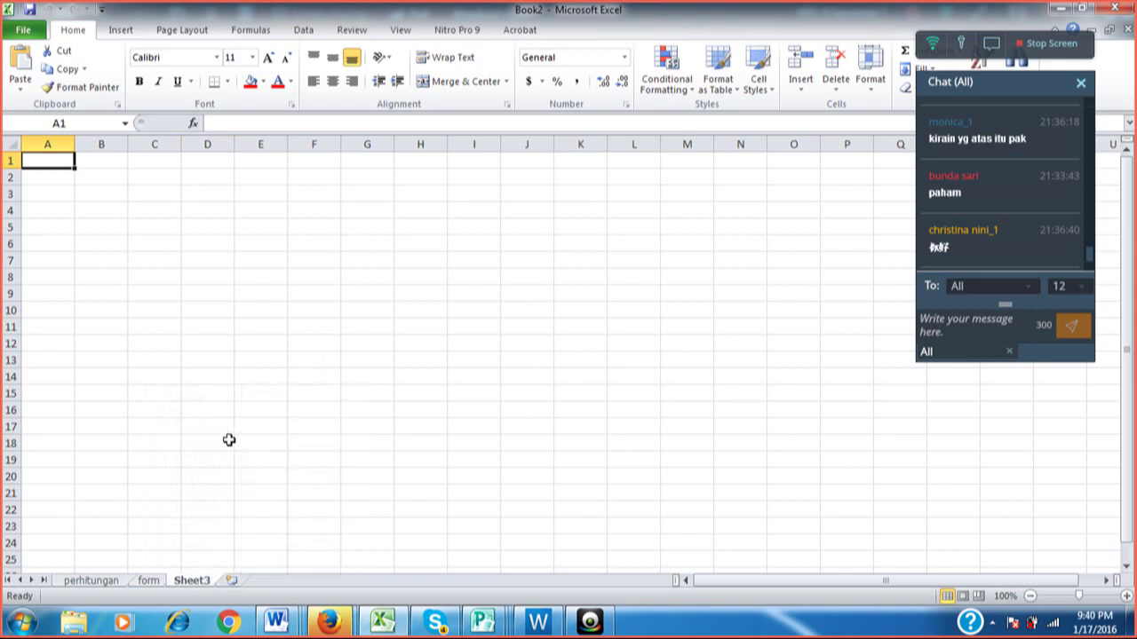
pyautogui.click(147, 581)
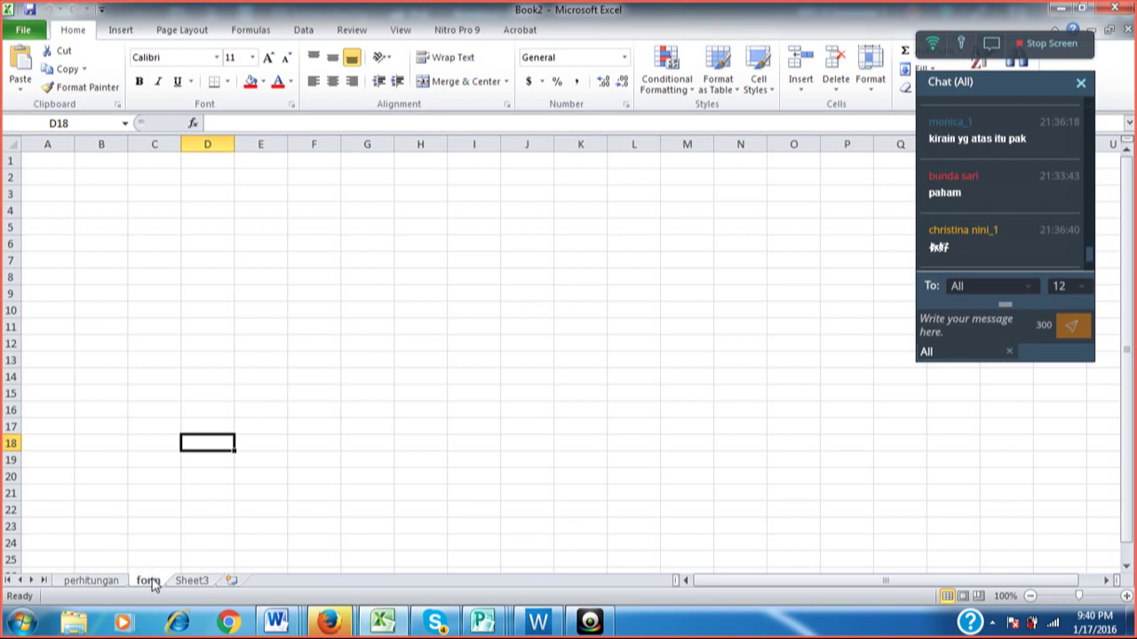
# Hide the form sheet, then unhide it so it shows again.
pyautogui.rightClick(151, 582)
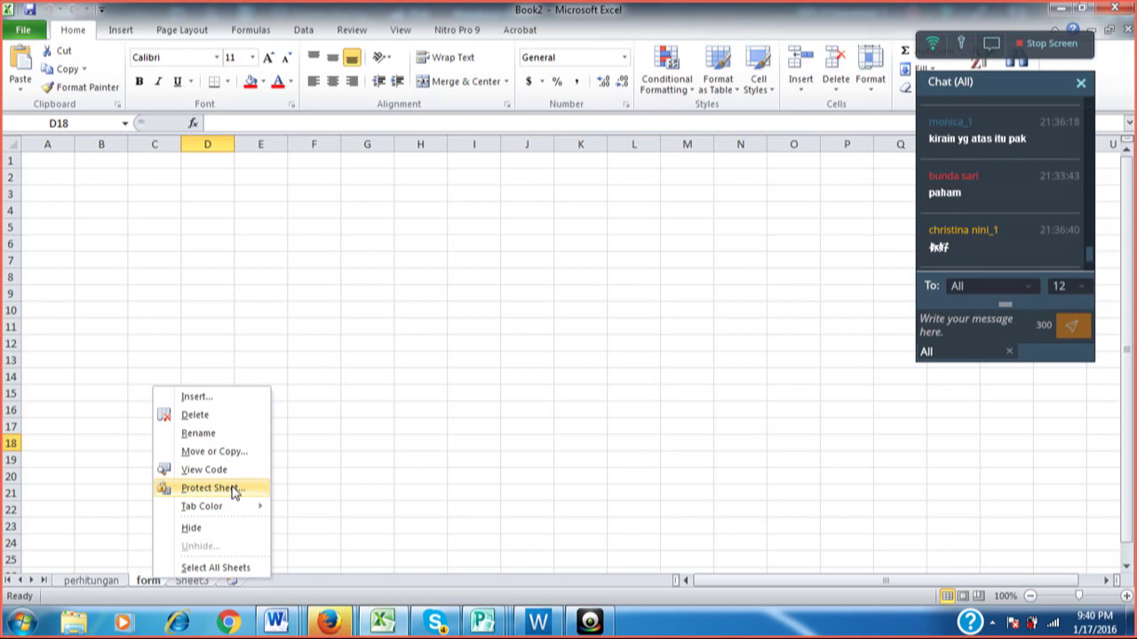
pyautogui.click(220, 530)
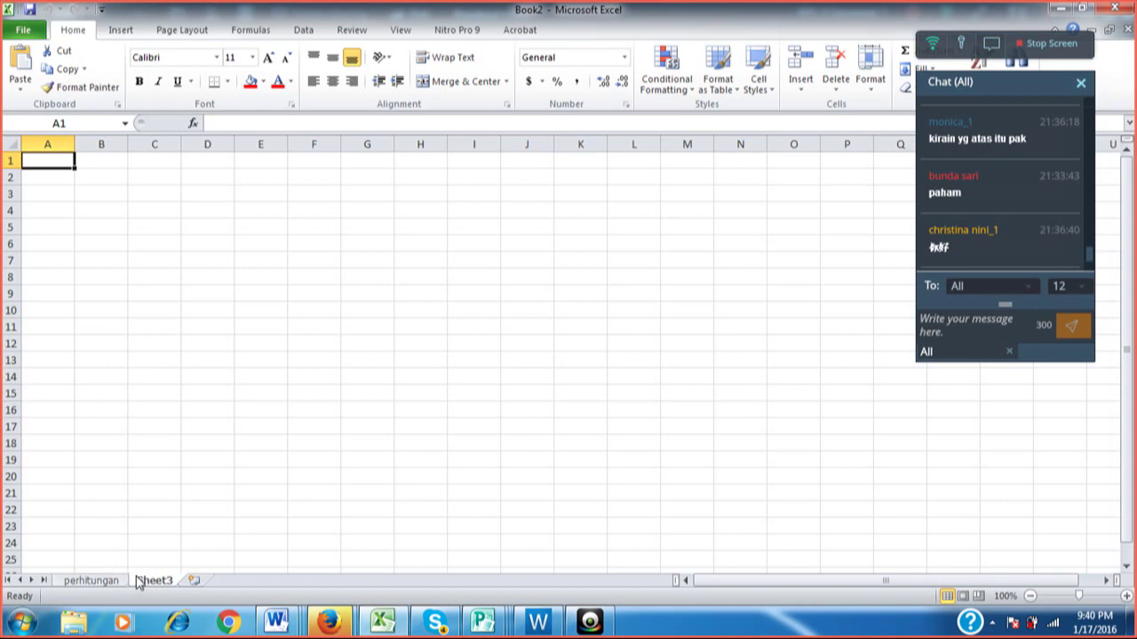
pyautogui.rightClick(144, 582)
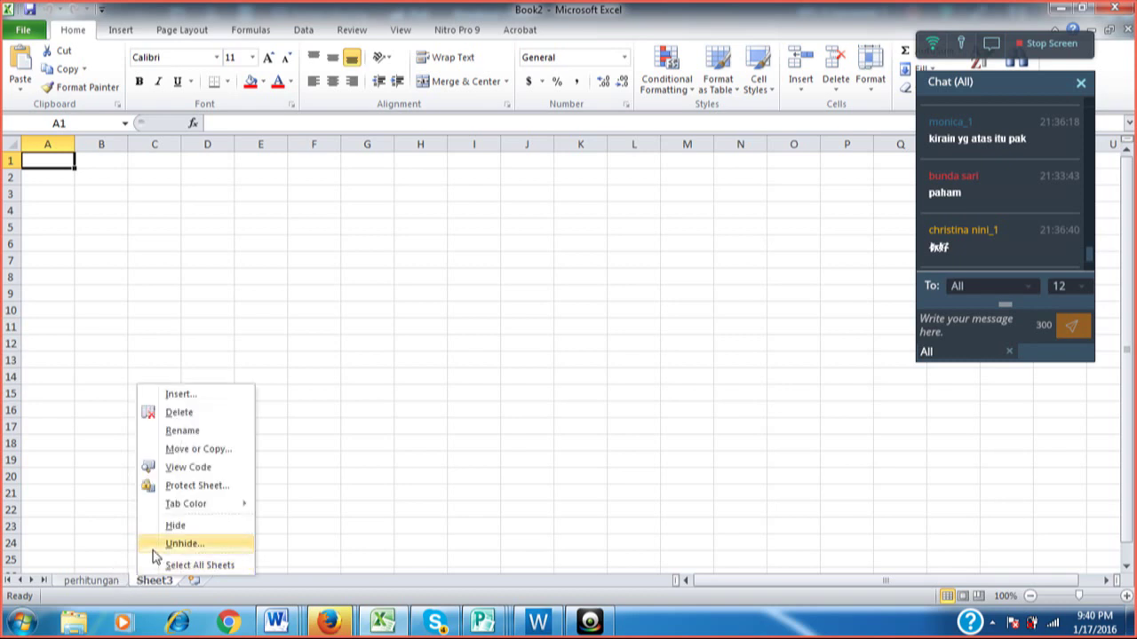
pyautogui.click(152, 551)
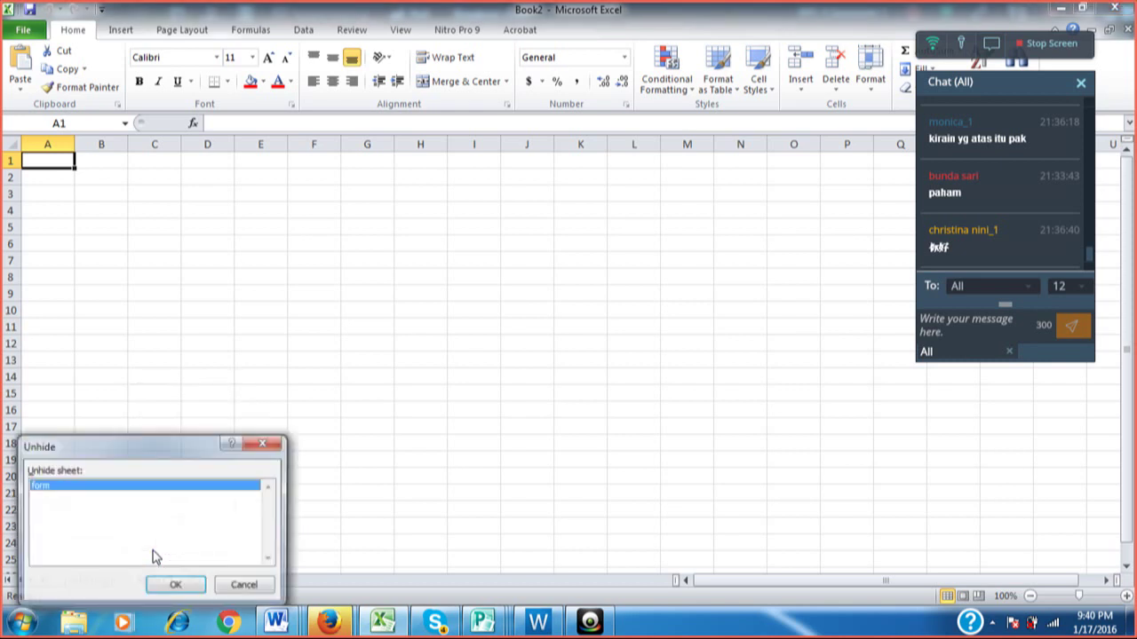
pyautogui.click(174, 583)
pyautogui.click(256, 446)
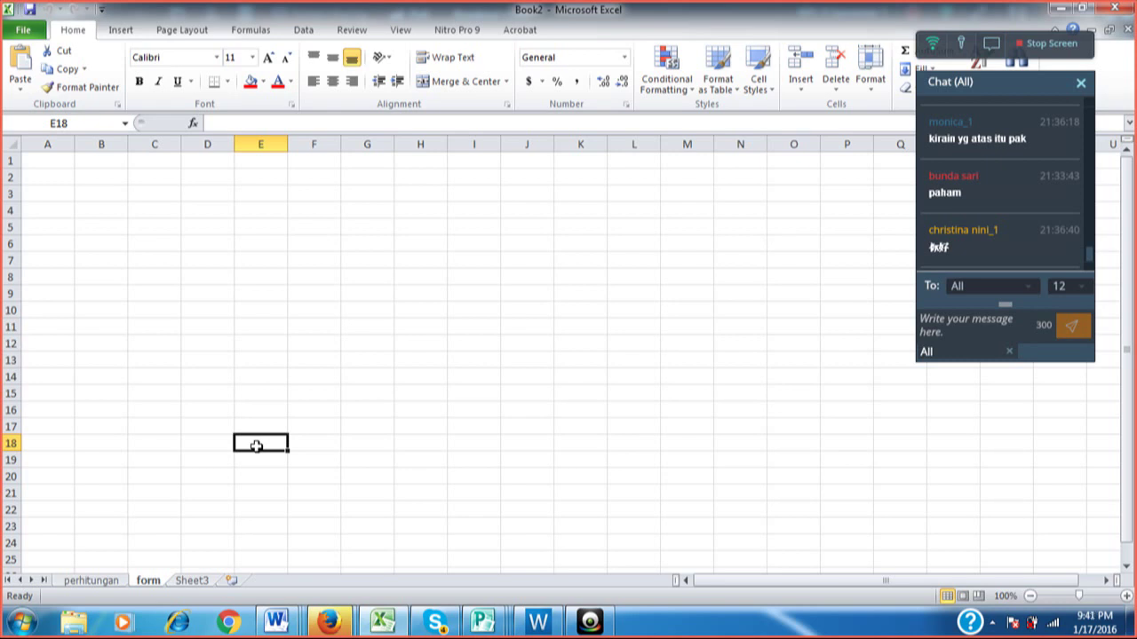
pyautogui.click(101, 581)
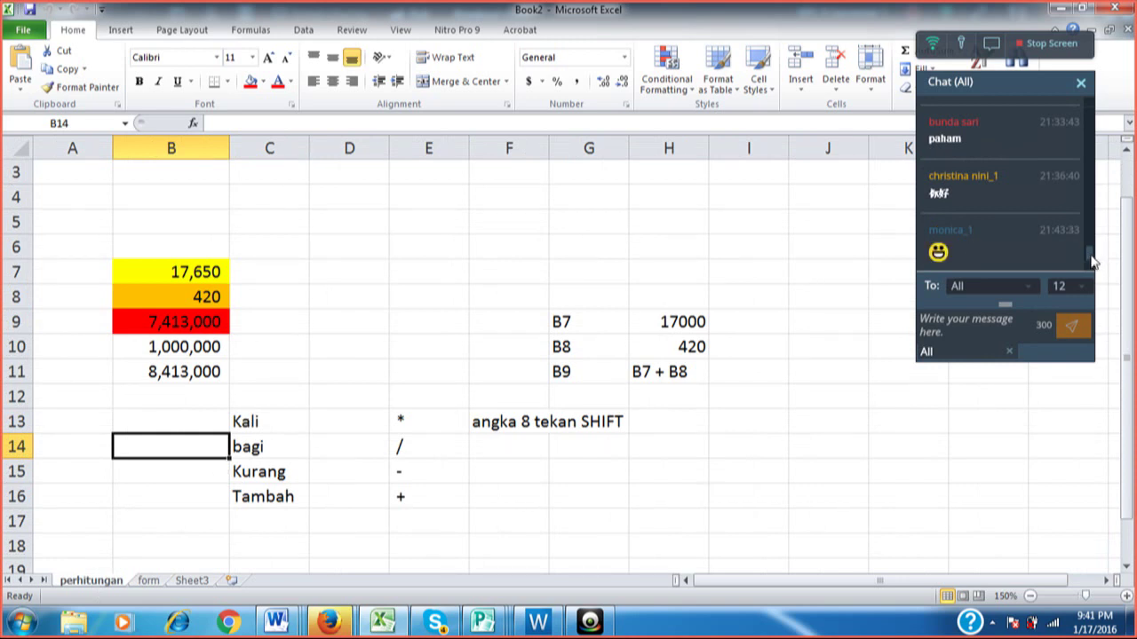
pyautogui.click(149, 581)
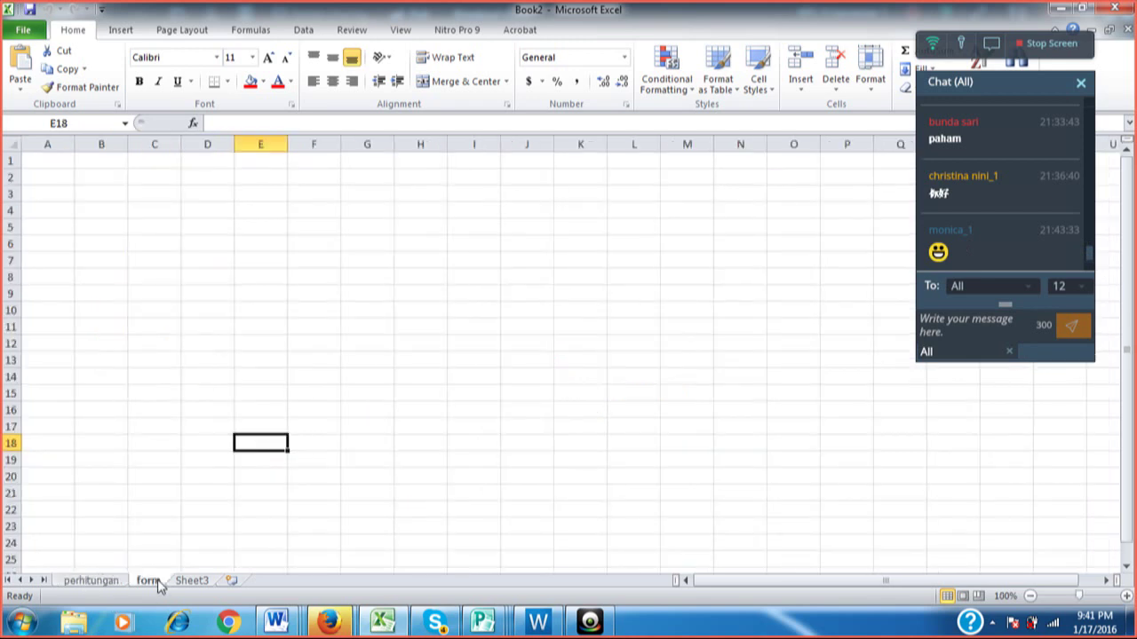
pyautogui.click(147, 211)
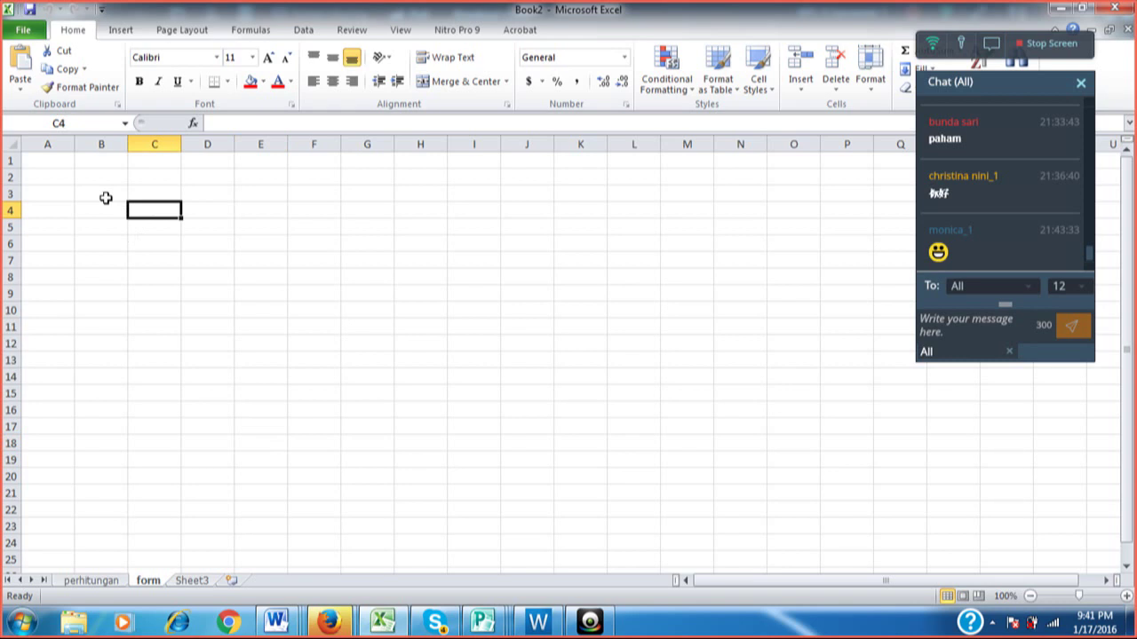
pyautogui.click(105, 197)
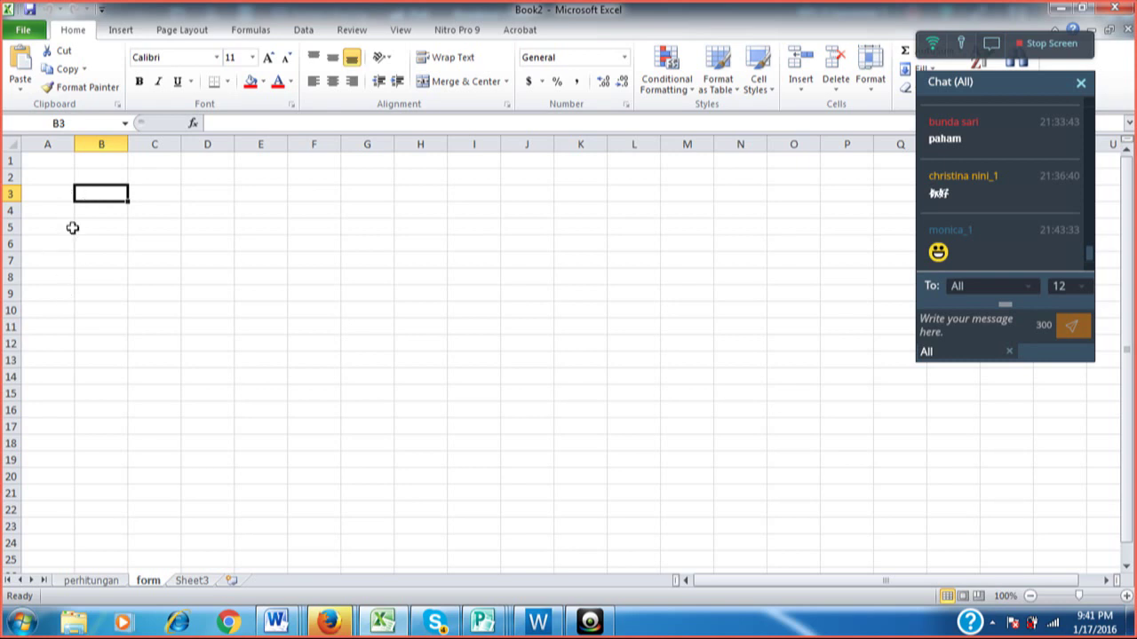
pyautogui.click(90, 581)
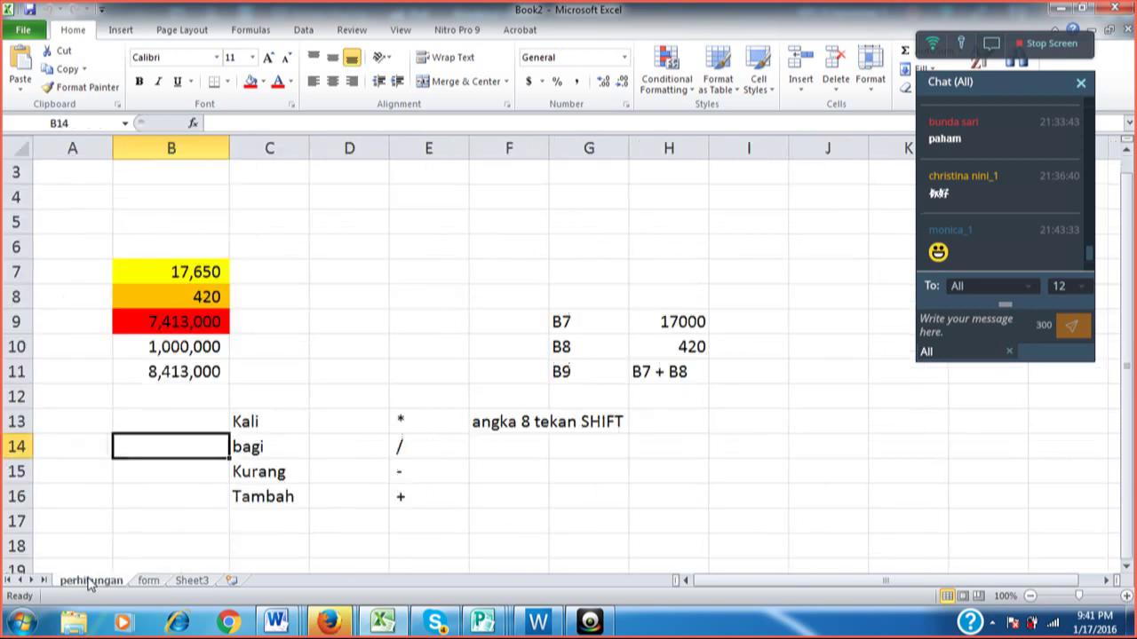
pyautogui.click(149, 581)
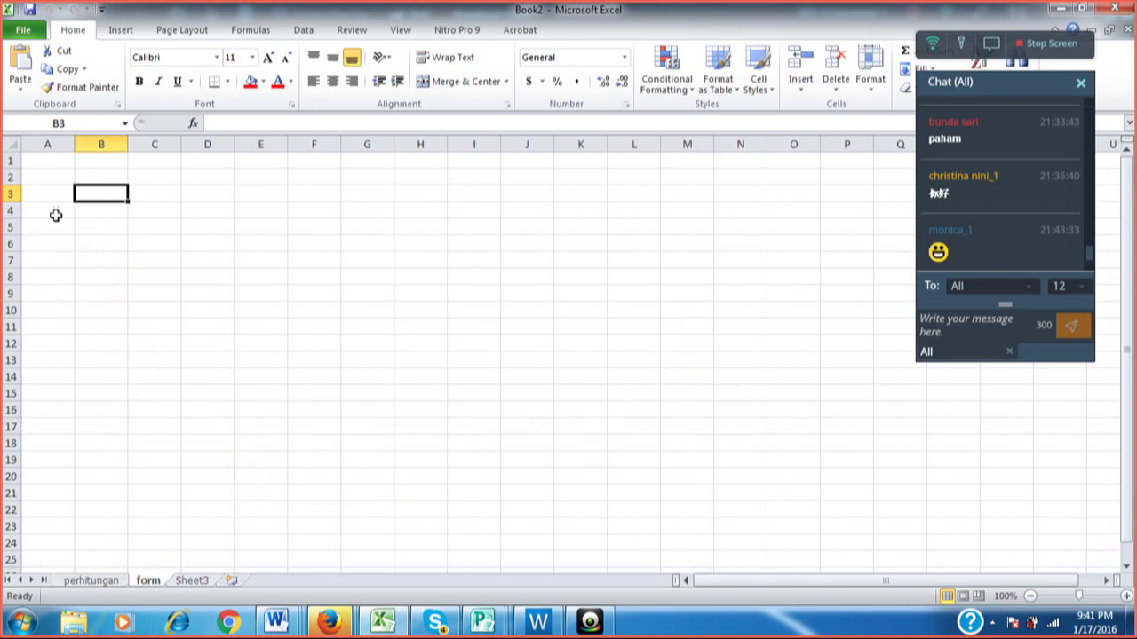
pyautogui.click(54, 209)
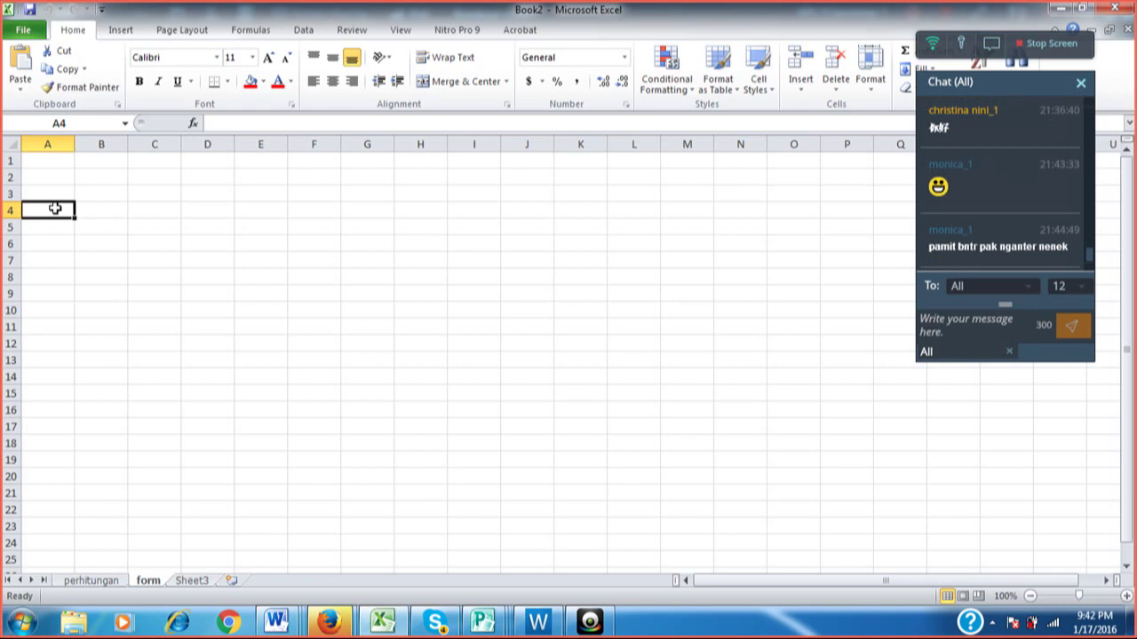
pyautogui.write('No')
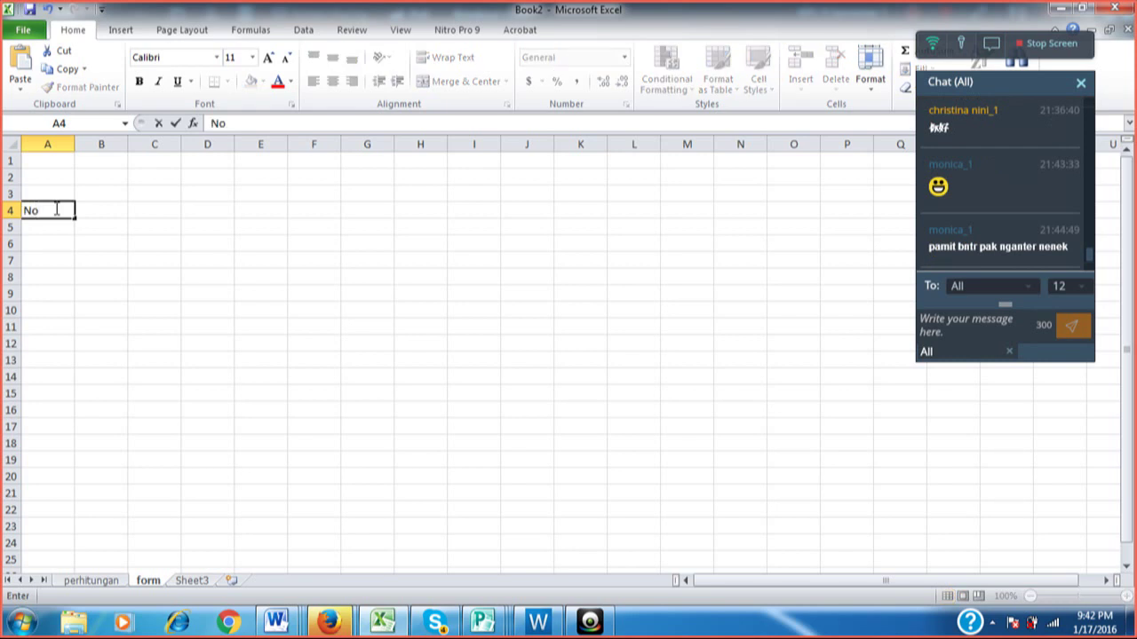
pyautogui.press('Tab')
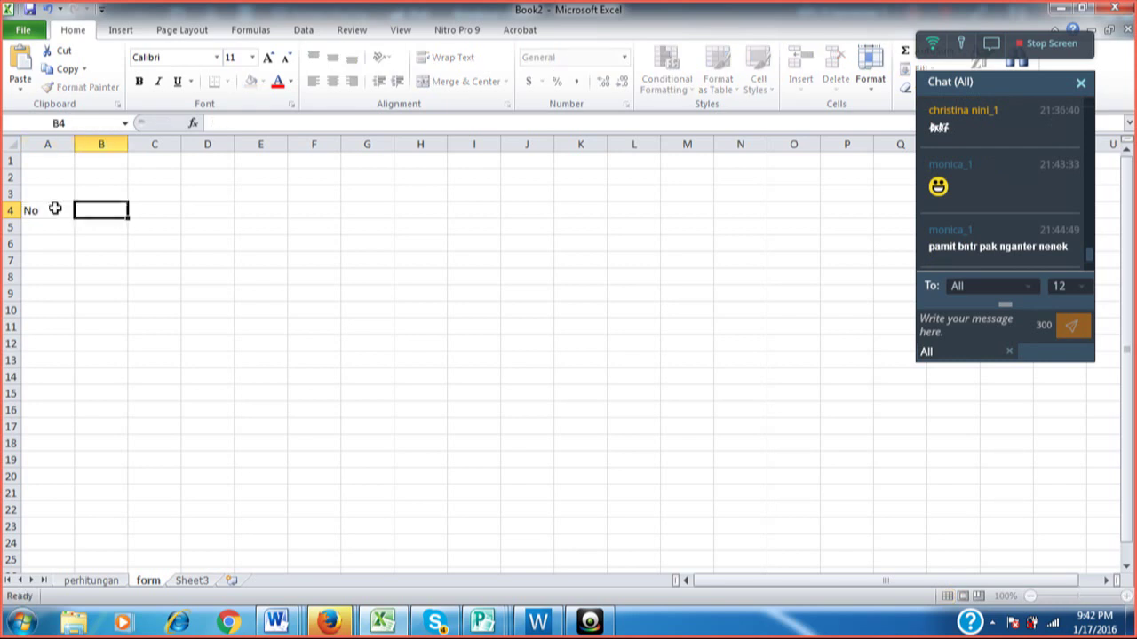
pyautogui.write('Nama')
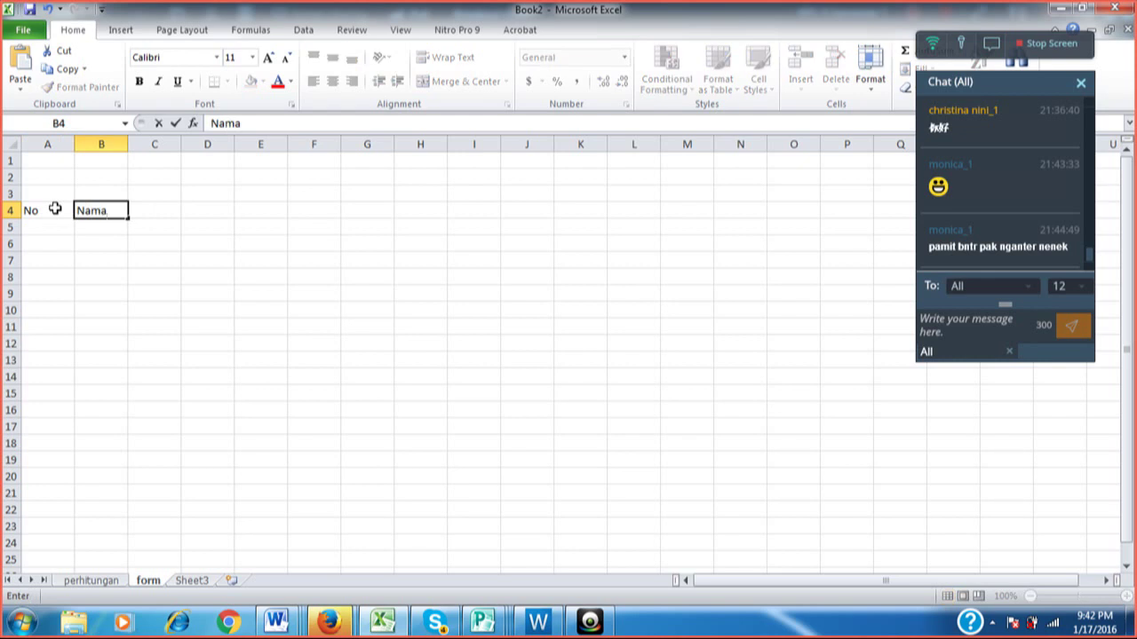
pyautogui.press('Escape')
pyautogui.click(55, 209)
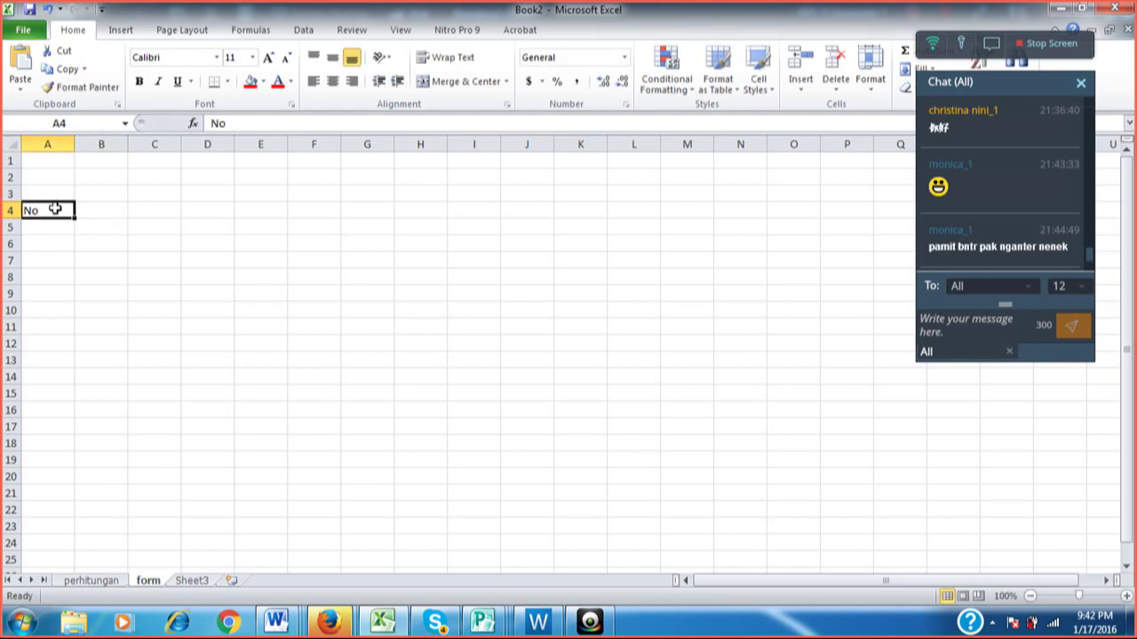
pyautogui.press('Up')
pyautogui.press('Up')
pyautogui.press('Down')
pyautogui.press('Down')
pyautogui.press('Delete')
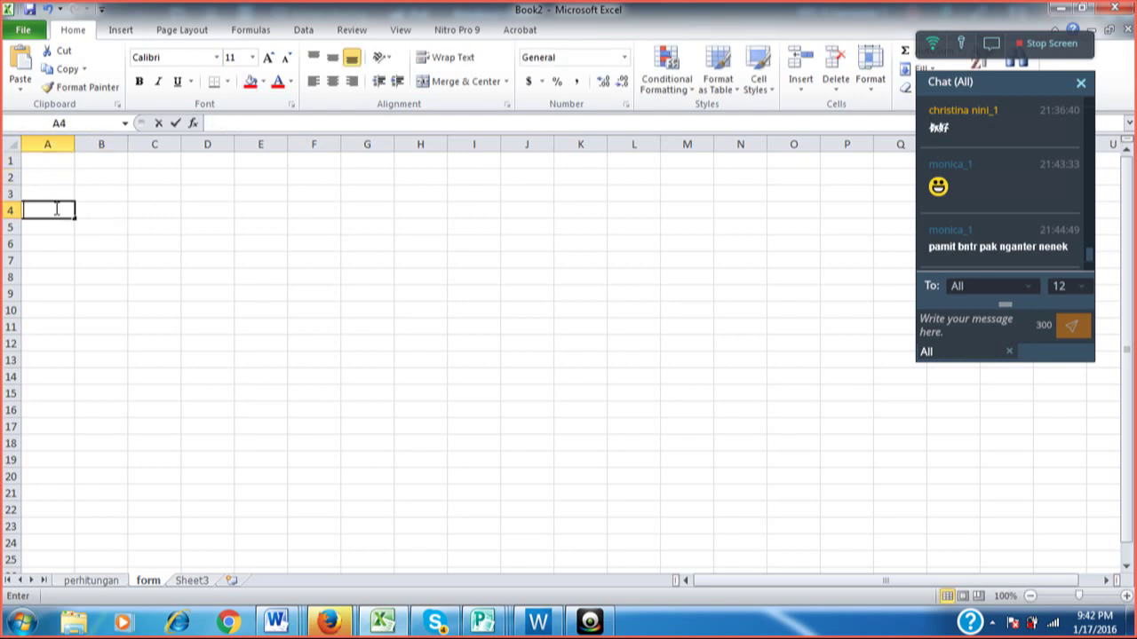
pyautogui.press('Down')
pyautogui.press('Down')
pyautogui.press('Down')
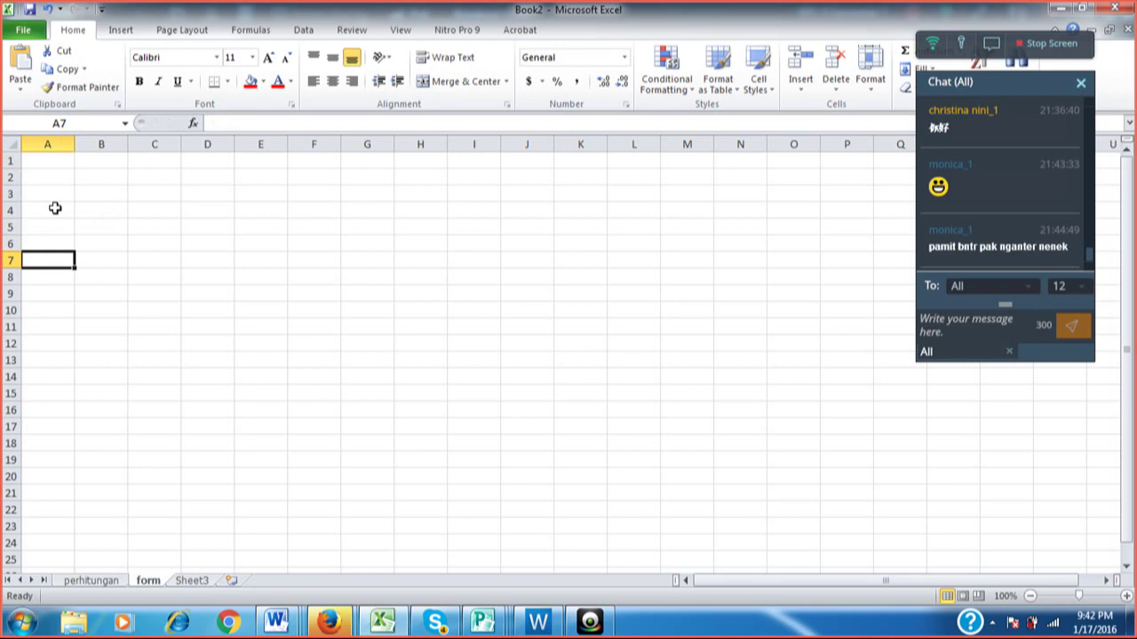
# Enter the headings No, Nama, Alamat, No Telp and Uang Arisan in A7:E7.
pyautogui.write('No')
pyautogui.press('Tab')
pyautogui.write('N')
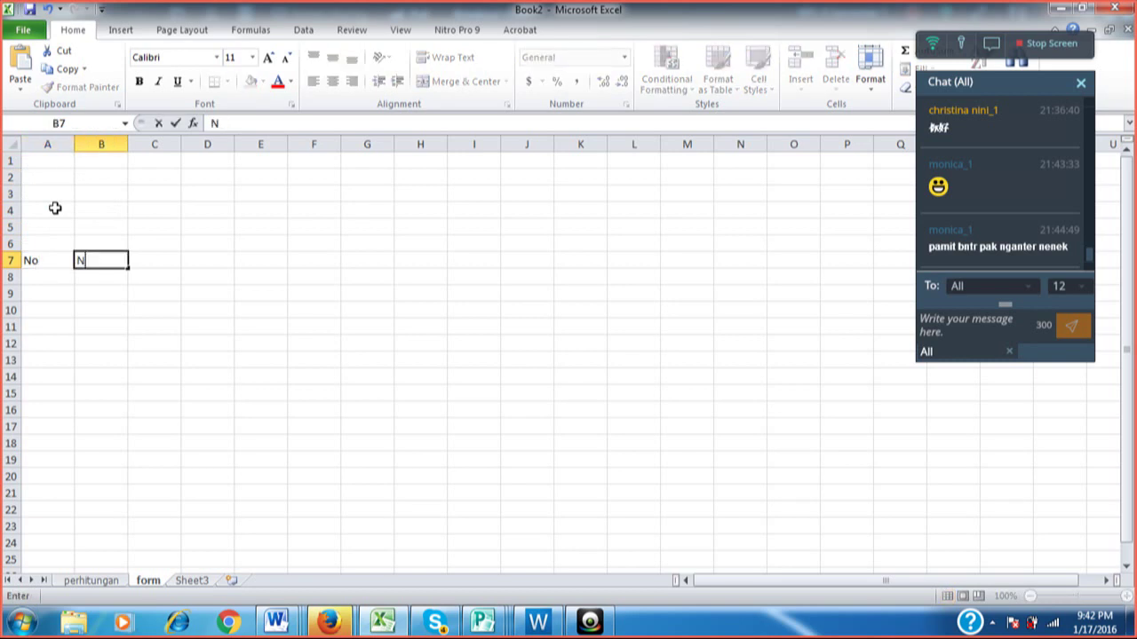
pyautogui.write('ama')
pyautogui.press('Tab')
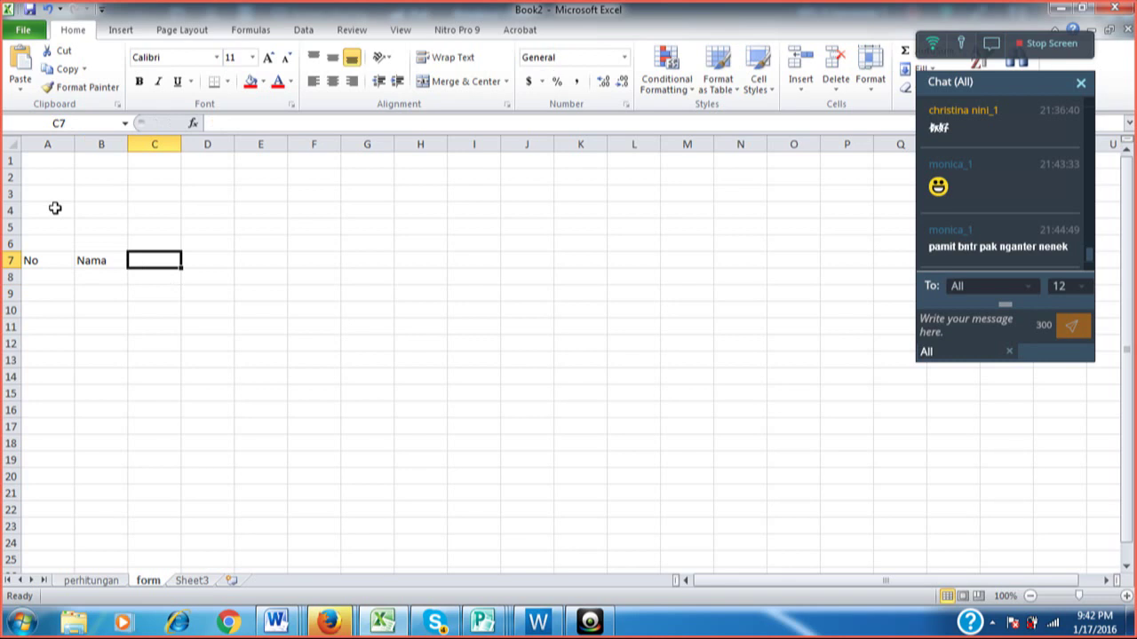
pyautogui.write('Alamat')
pyautogui.press('Tab')
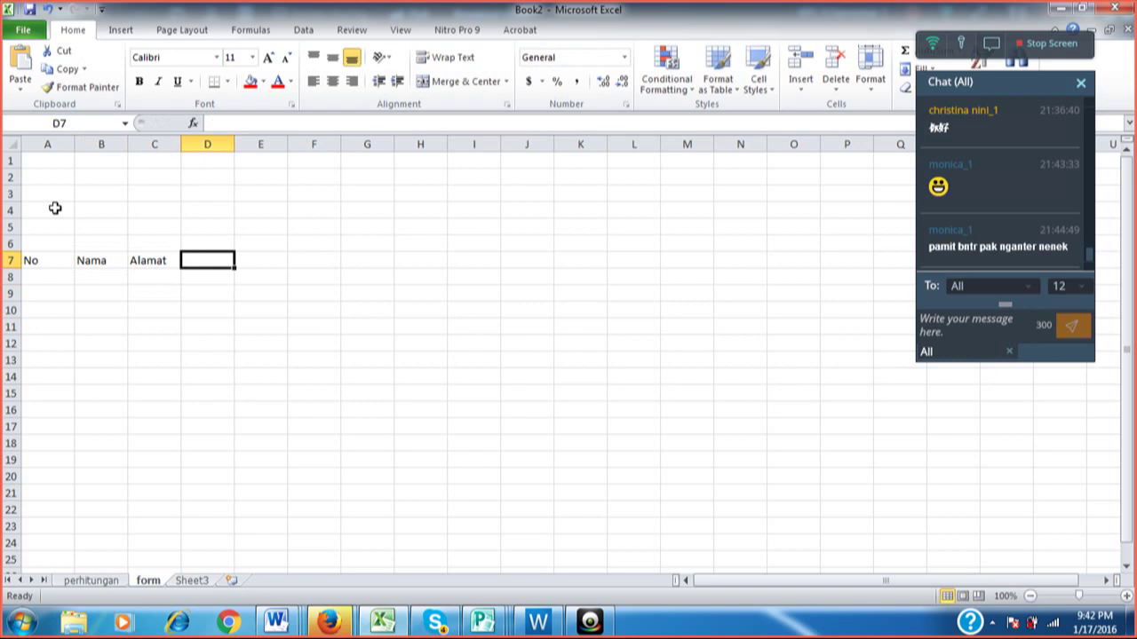
pyautogui.write('No')
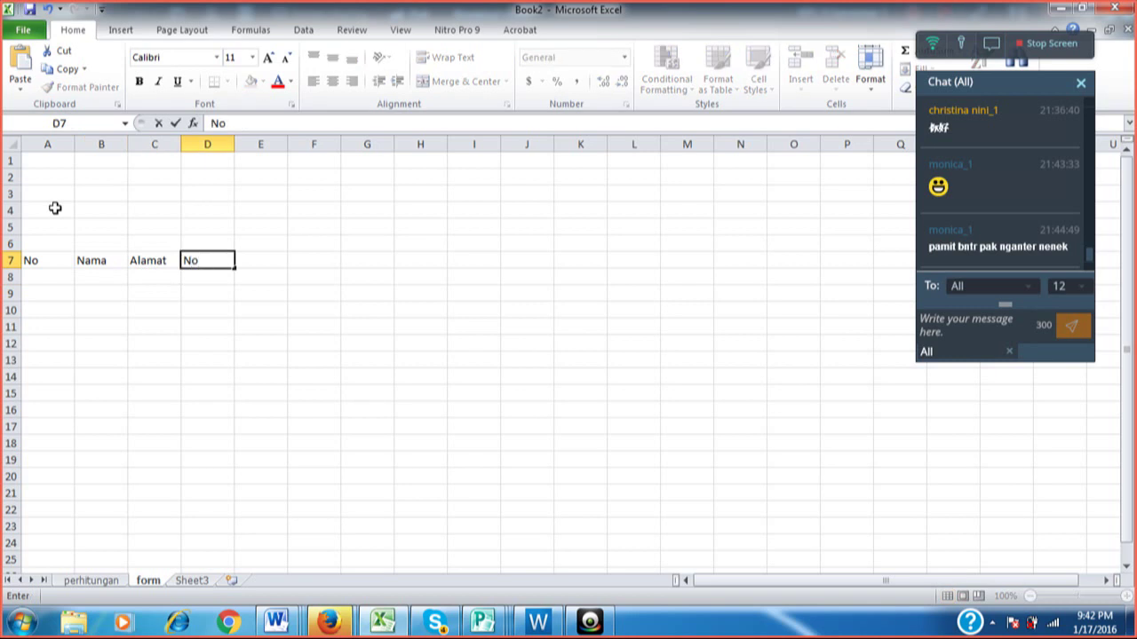
pyautogui.write(' Telp')
pyautogui.press('Tab')
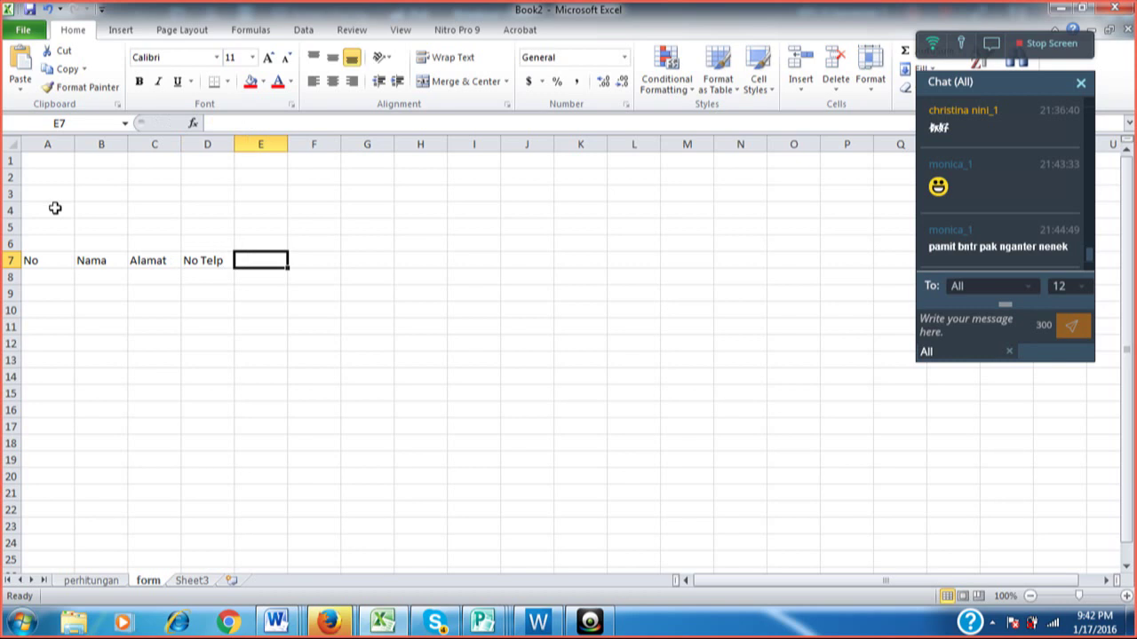
pyautogui.write('Uang Ai')
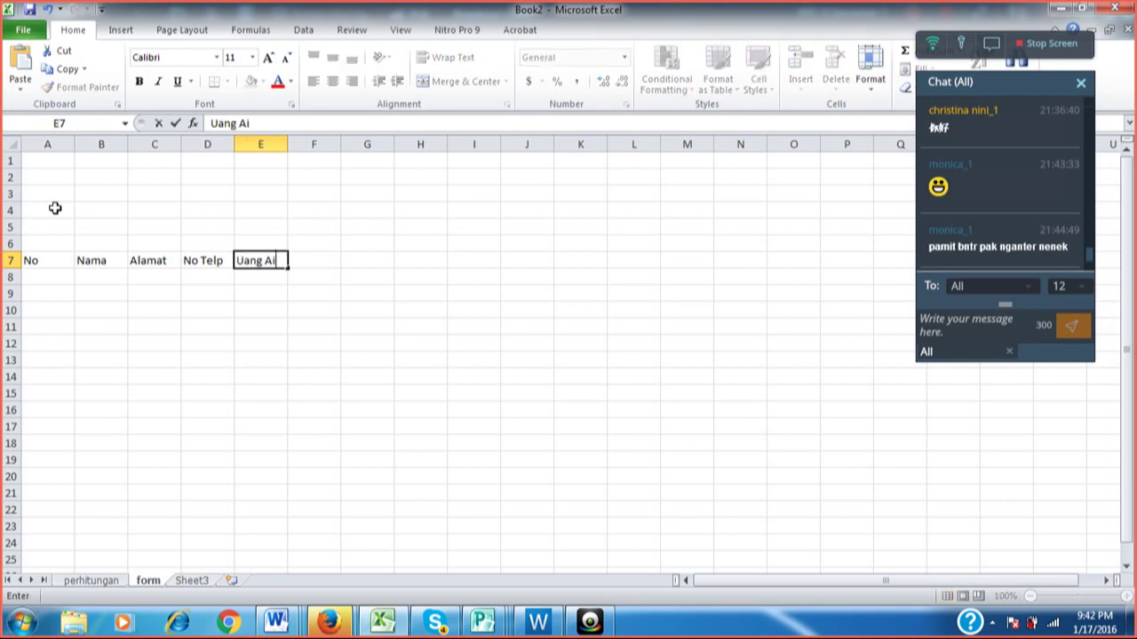
pyautogui.press('BackSpace')
pyautogui.write('risan')
pyautogui.press('Return')
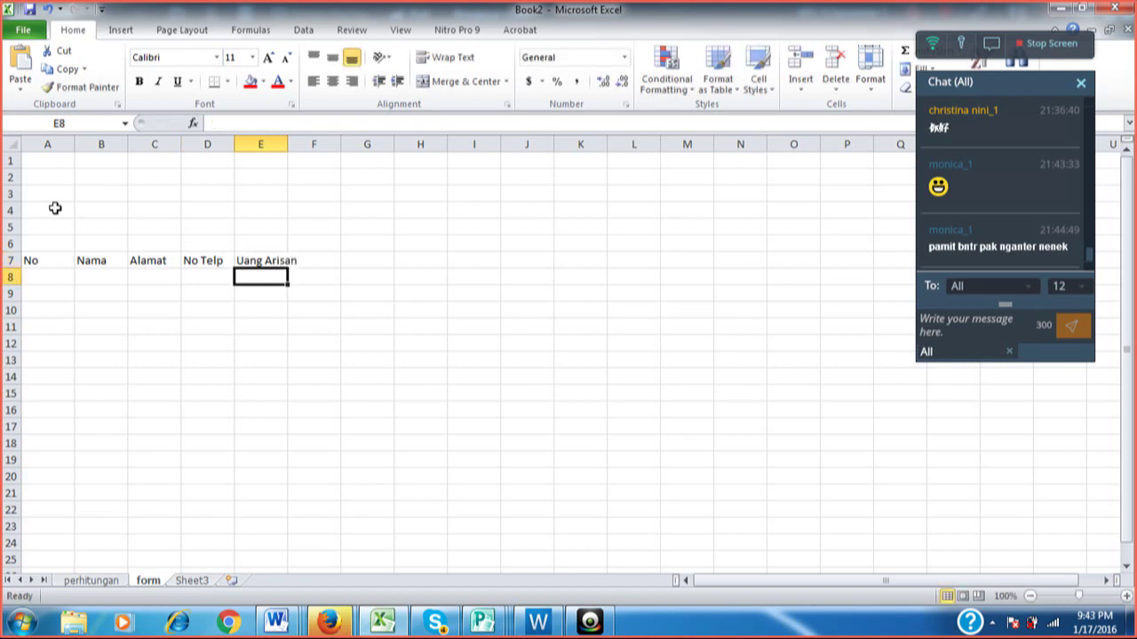
pyautogui.write('Sep')
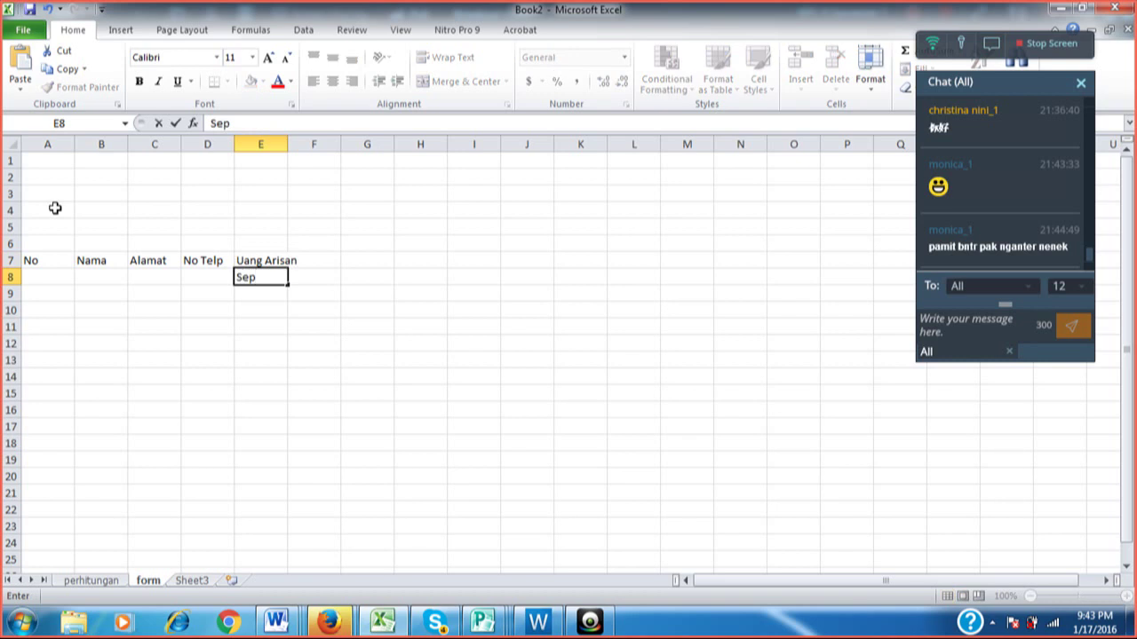
# Enter Sept in E8 and oct in F8, replacing the first Oktober entry.
pyautogui.press('Escape')
pyautogui.press('Up')
pyautogui.press('Down')
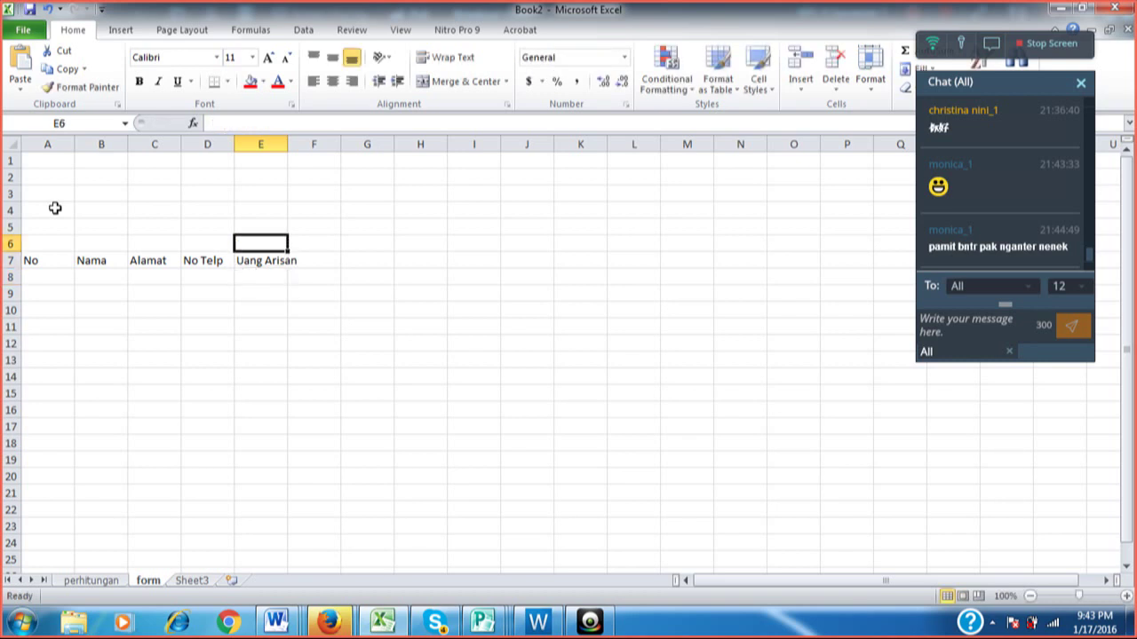
pyautogui.press('Up')
pyautogui.press('Down')
pyautogui.write('Sept')
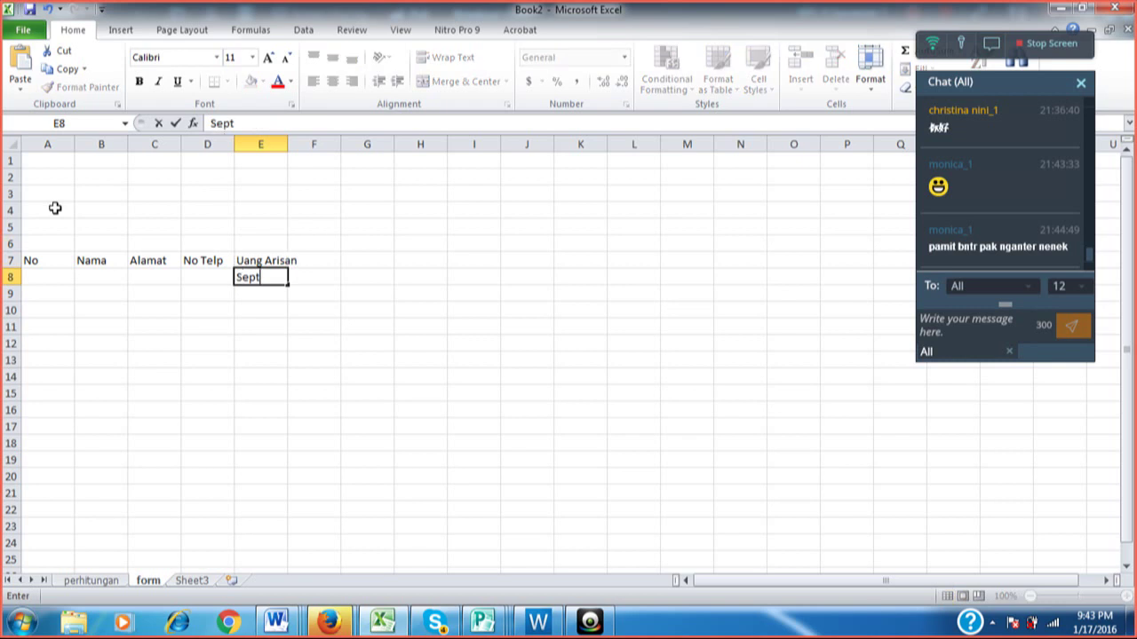
pyautogui.press('Tab')
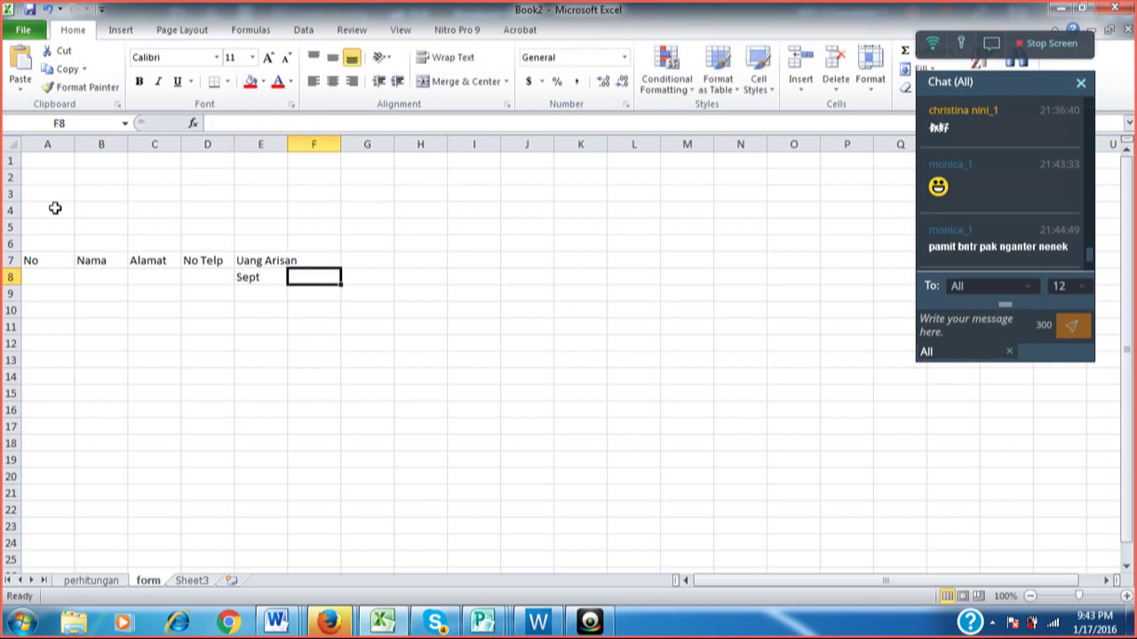
pyautogui.write('Ok')
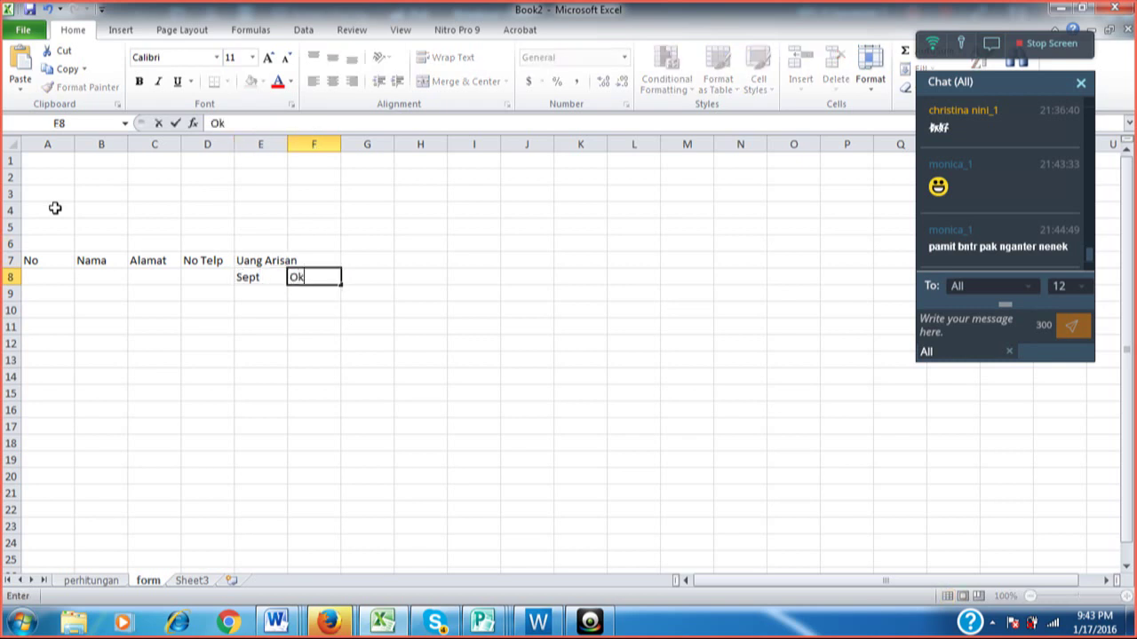
pyautogui.write('tober')
pyautogui.press('Tab')
pyautogui.press('Left')
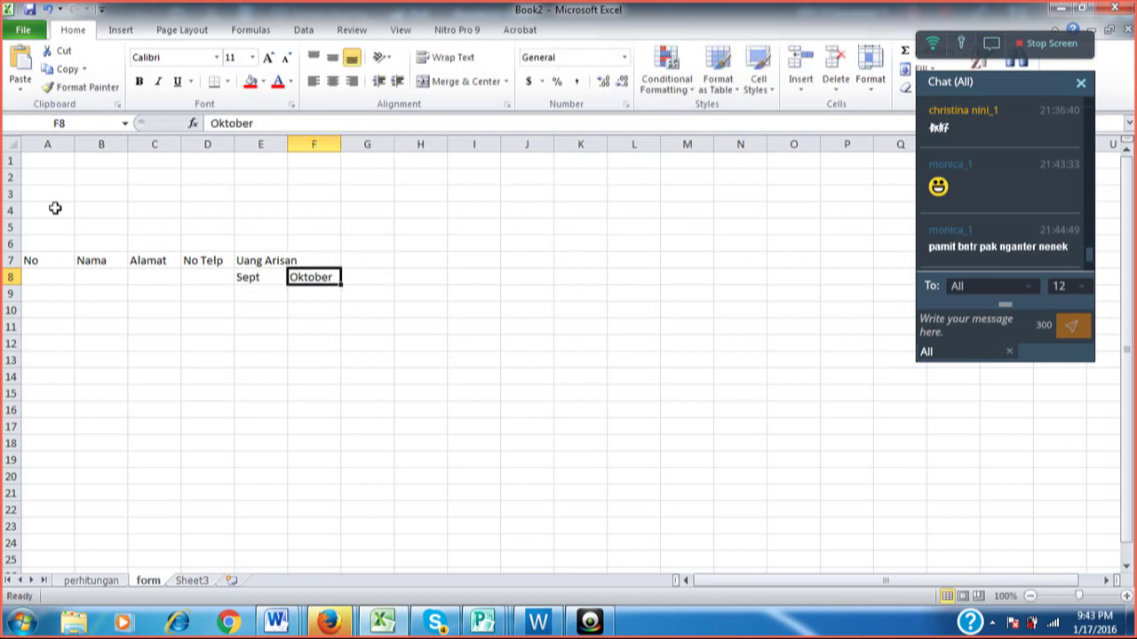
pyautogui.write('oct')
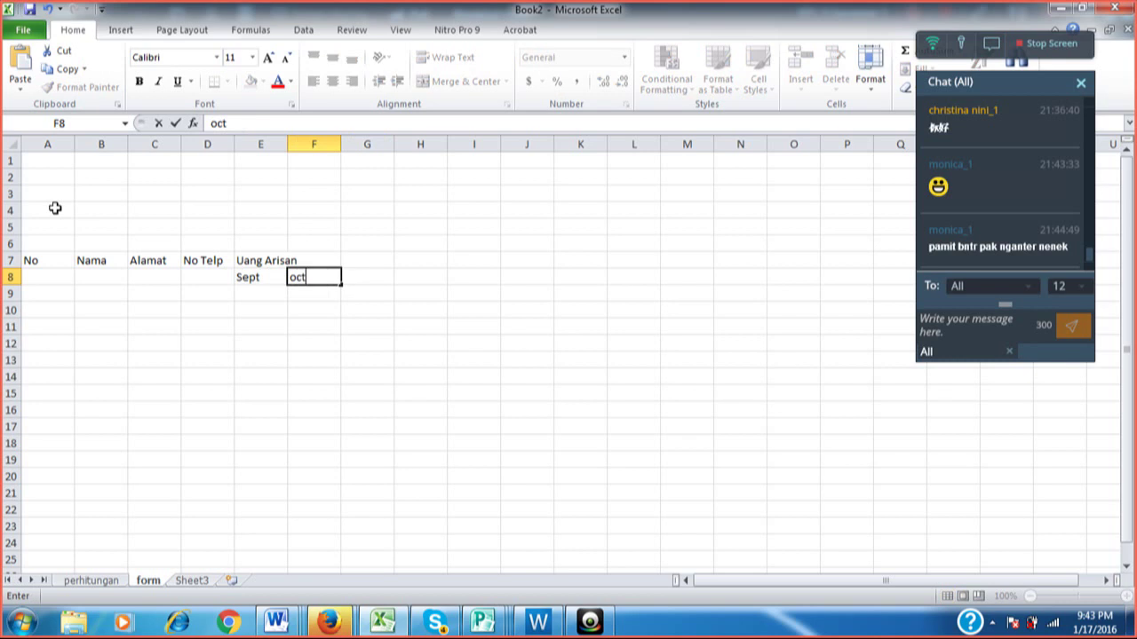
pyautogui.hotkey('ctrl', 'Return')
pyautogui.press('Left')
pyautogui.write('Sept')
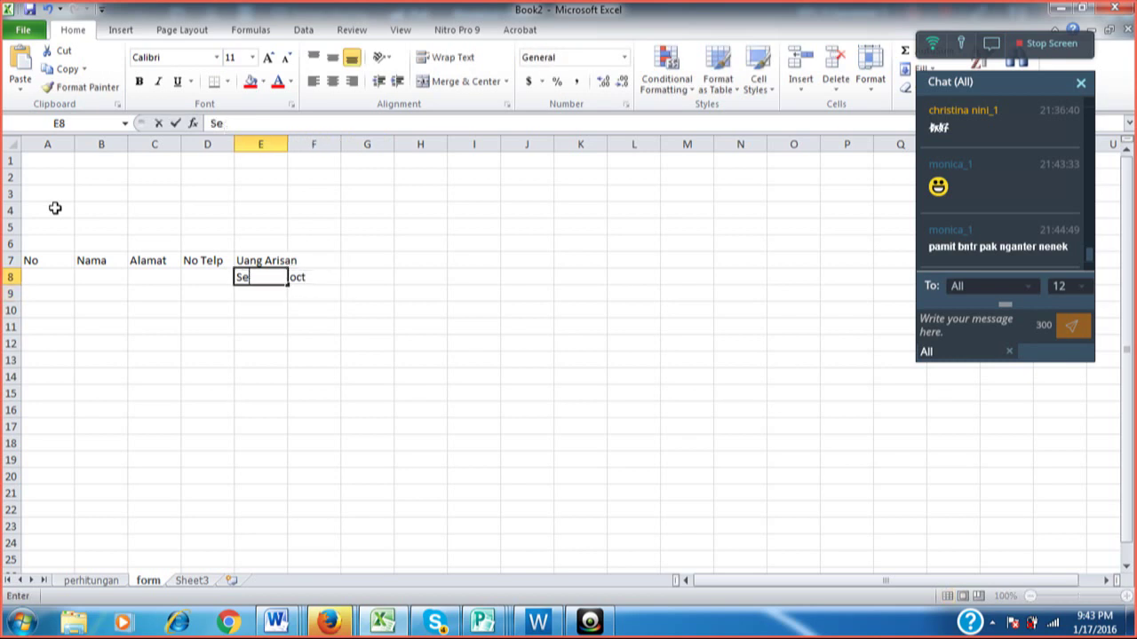
pyautogui.press('Return')
# Fill G8 and H8 with Nov and Dec, fixing the Noc typo.
pyautogui.press('Up')
pyautogui.press('Right')
pyautogui.press('Right')
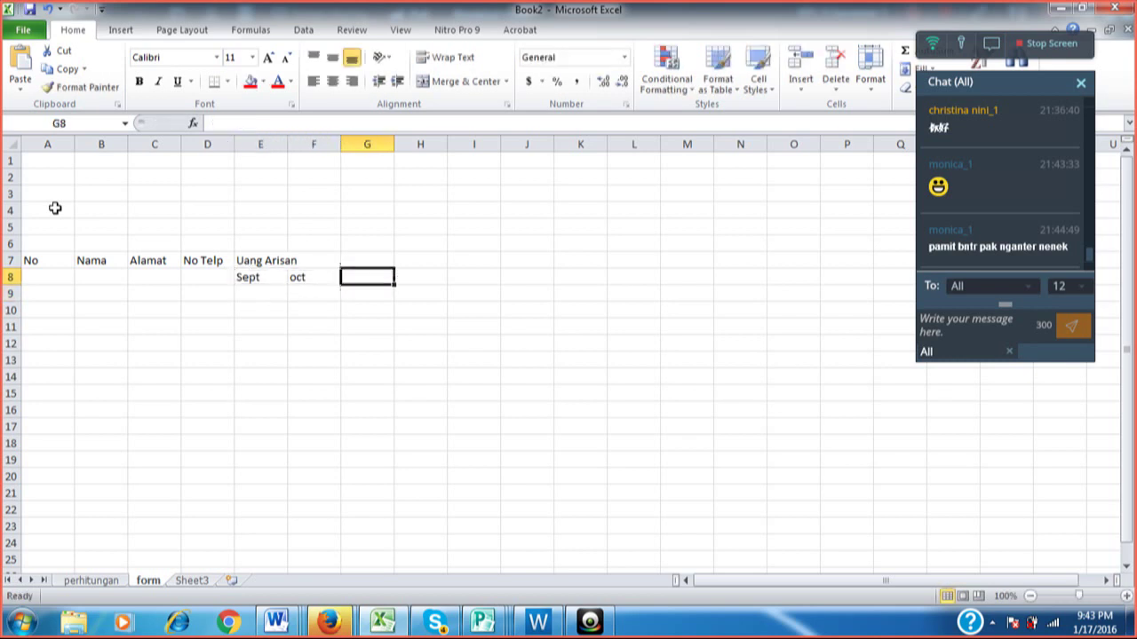
pyautogui.write('Noc')
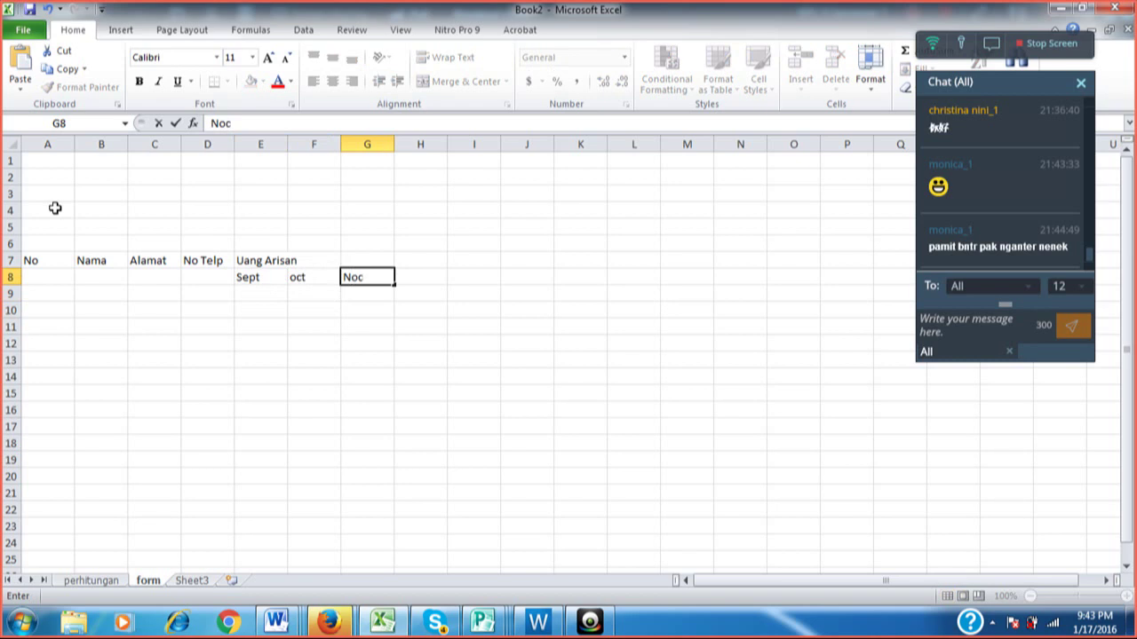
pyautogui.press('BackSpace')
pyautogui.write('v')
pyautogui.press('Right')
pyautogui.write('Dec')
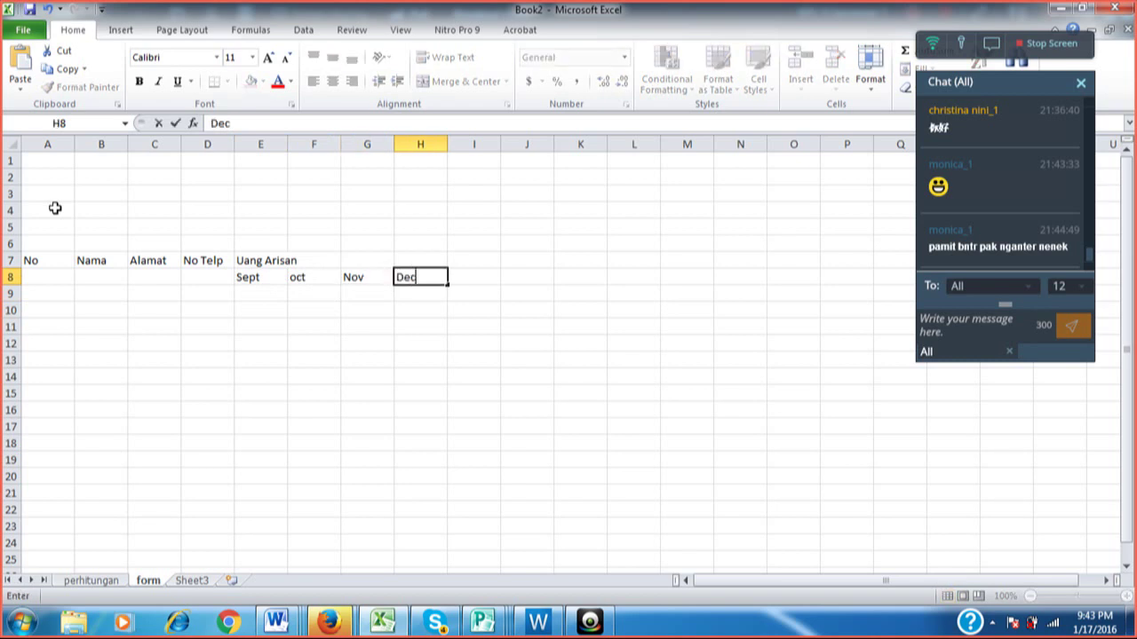
pyautogui.press('Right')
pyautogui.press('Left')
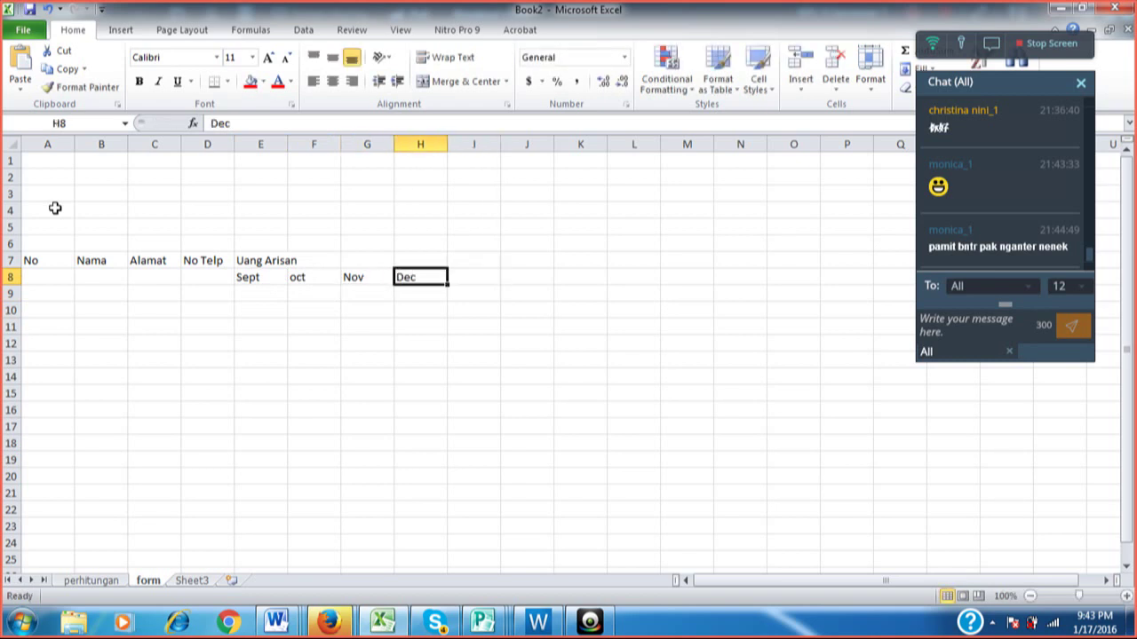
pyautogui.press('Left')
pyautogui.press('Left')
pyautogui.press('Left')
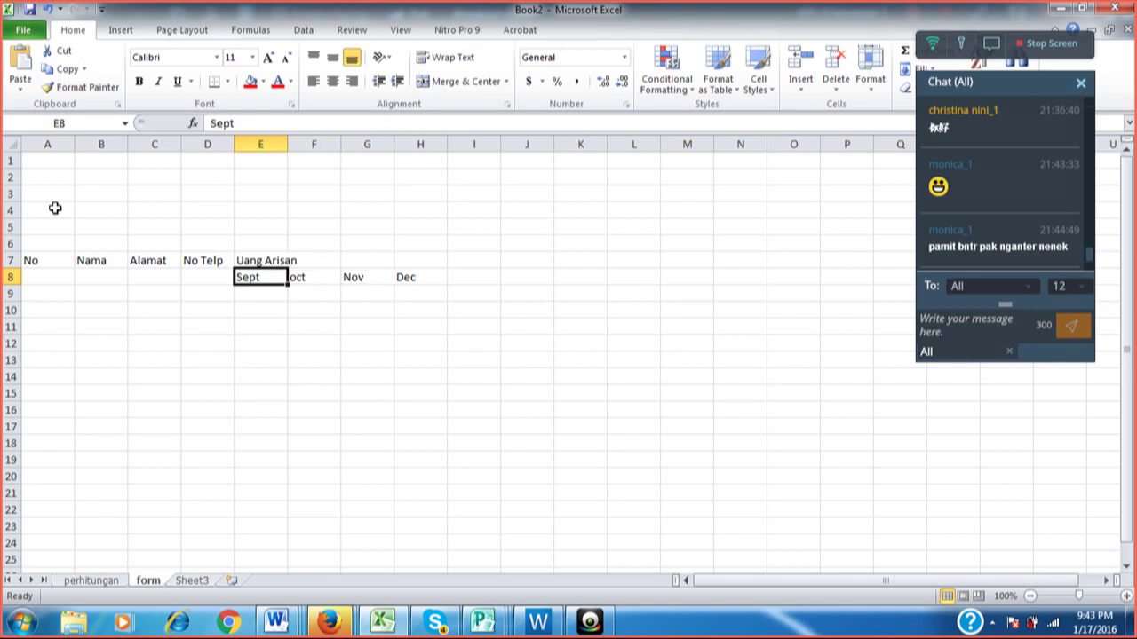
pyautogui.press('Right')
pyautogui.press('Right')
pyautogui.press('Right')
pyautogui.press('Right')
pyautogui.press('Up')
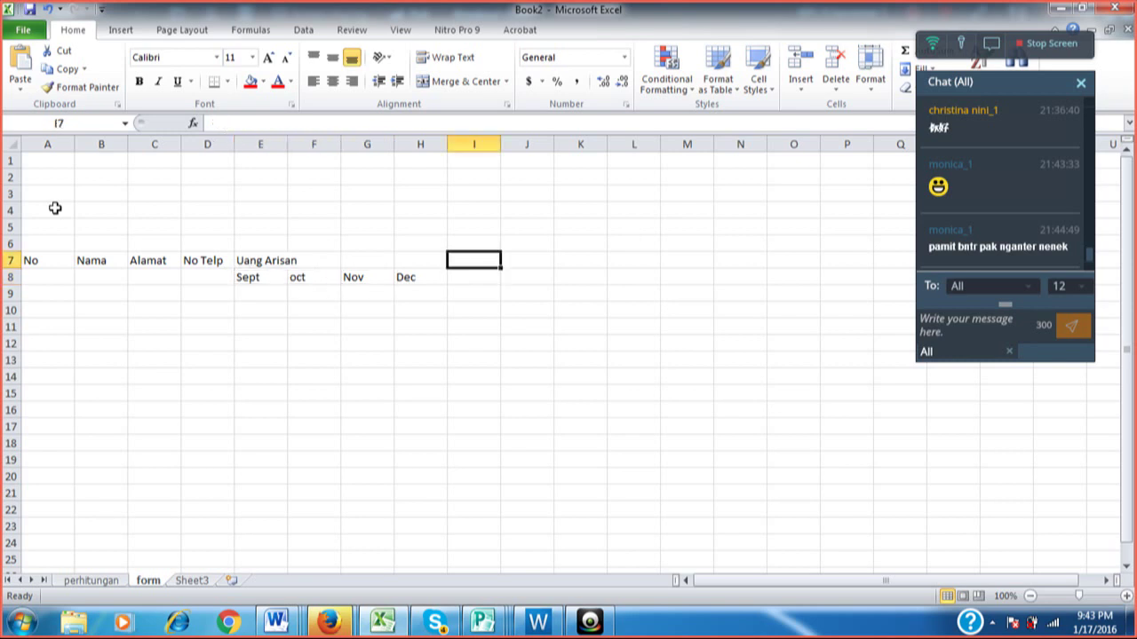
# Type Jumlah into I7 and review the completed row 7 headings.
pyautogui.write('Jumlah')
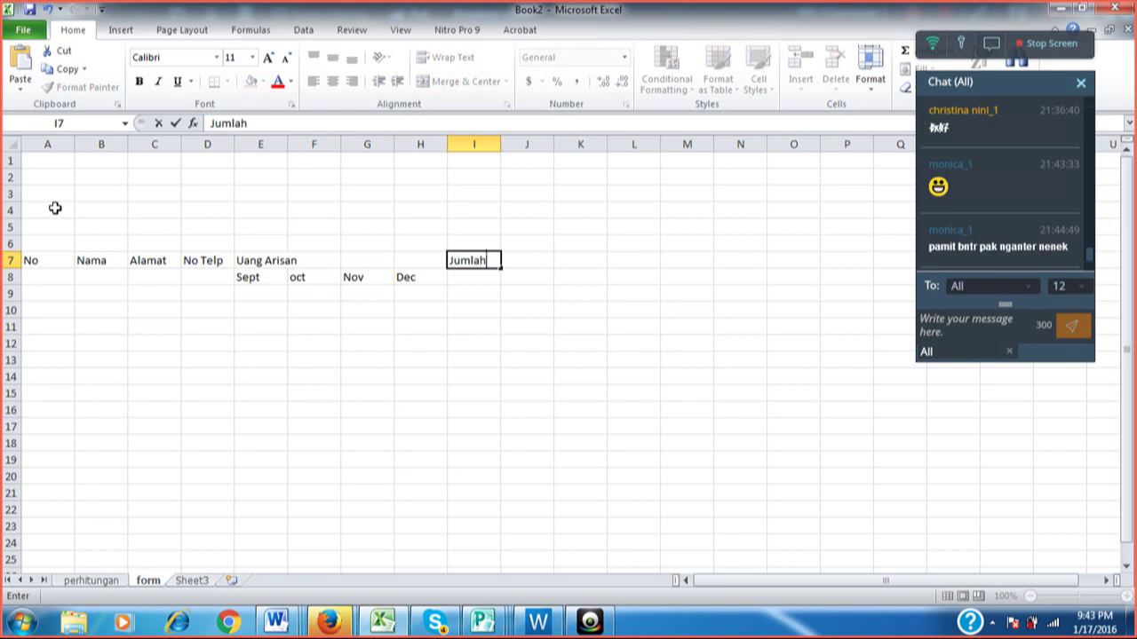
pyautogui.press('Return')
pyautogui.press('Left')
pyautogui.press('Left')
pyautogui.press('Left')
pyautogui.press('Left')
pyautogui.press('Left')
pyautogui.press('Left')
pyautogui.press('Left')
pyautogui.press('Left')
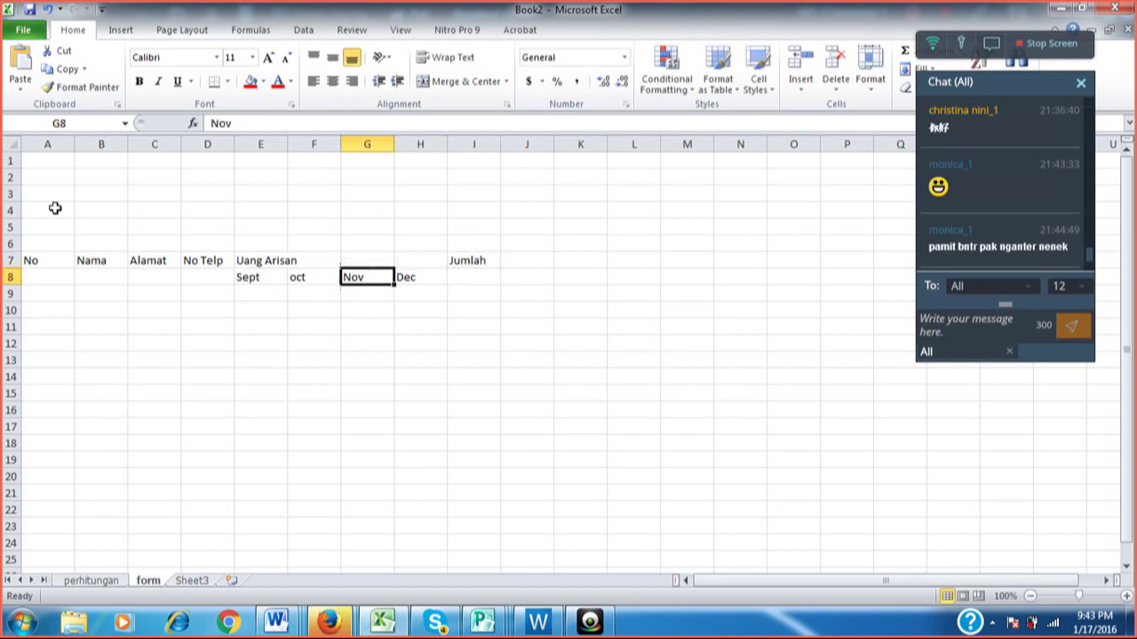
pyautogui.press('Up')
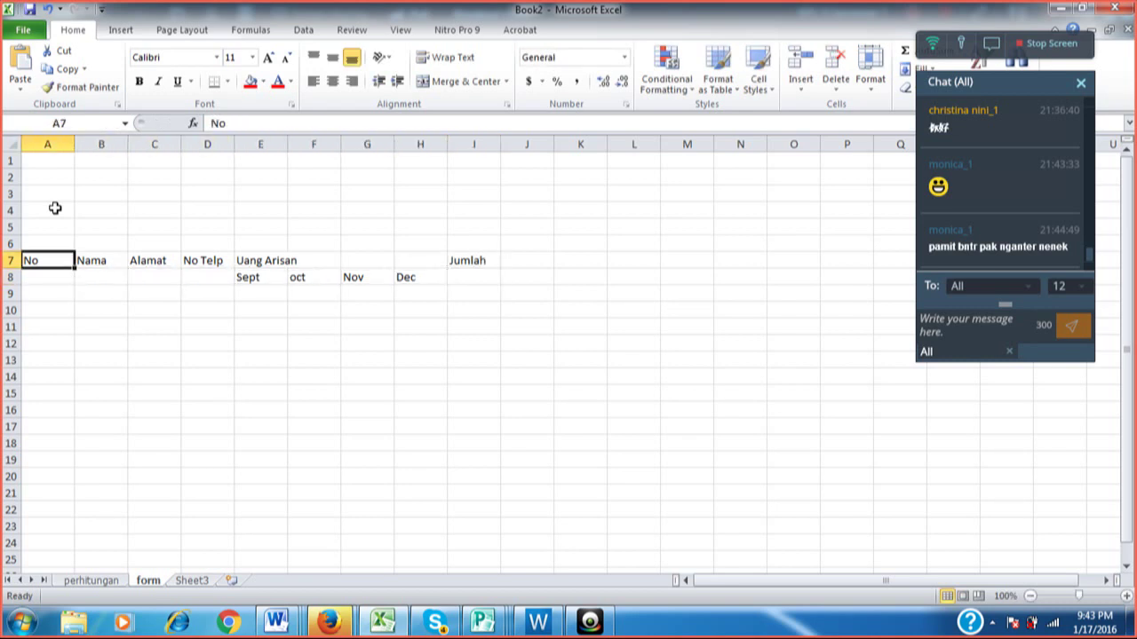
pyautogui.press('Right')
pyautogui.press('Right')
pyautogui.press('Right')
pyautogui.press('Right')
pyautogui.press('Right')
pyautogui.press('Right')
pyautogui.press('Right')
pyautogui.press('Right')
pyautogui.press('Right')
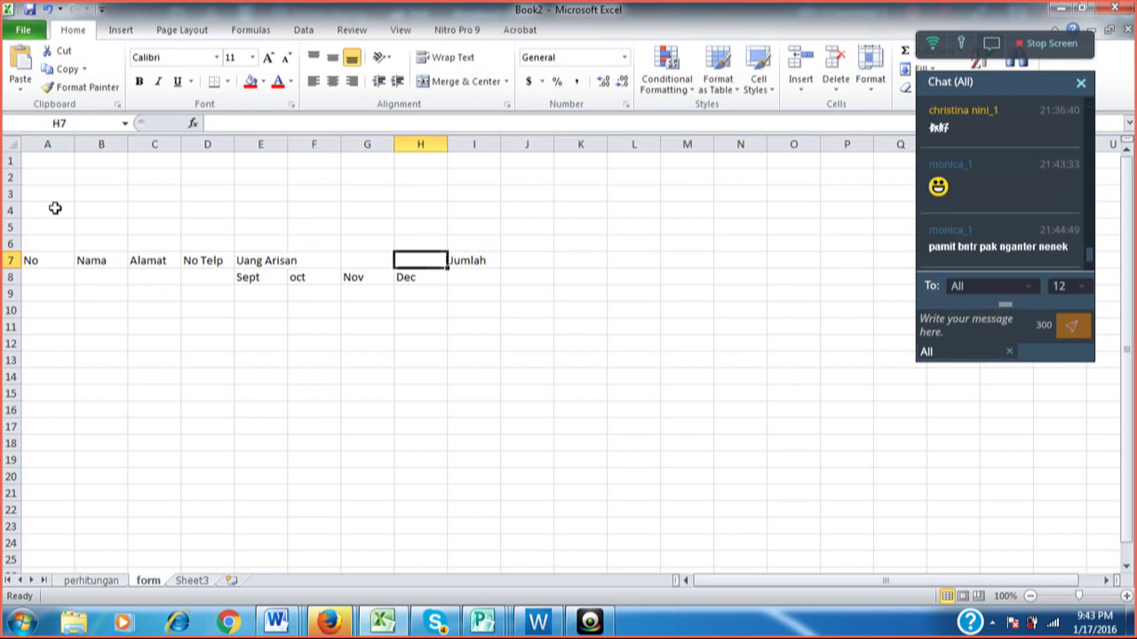
pyautogui.press('Left')
pyautogui.press('Left')
pyautogui.press('Left')
pyautogui.press('Left')
pyautogui.press('Left')
pyautogui.press('Left')
pyautogui.press('Left')
pyautogui.press('Left')
pyautogui.press('Left')
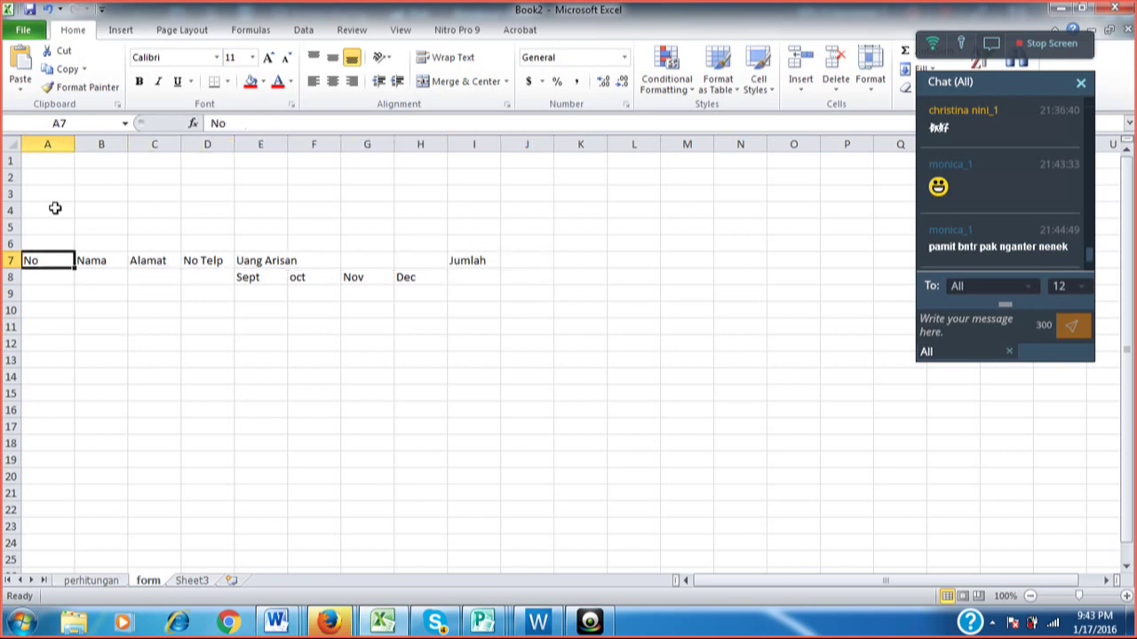
pyautogui.press('Right')
pyautogui.press('Right')
pyautogui.press('Right')
pyautogui.press('Right')
pyautogui.press('Right')
pyautogui.press('Right')
pyautogui.press('Right')
pyautogui.press('Right')
pyautogui.press('Right')
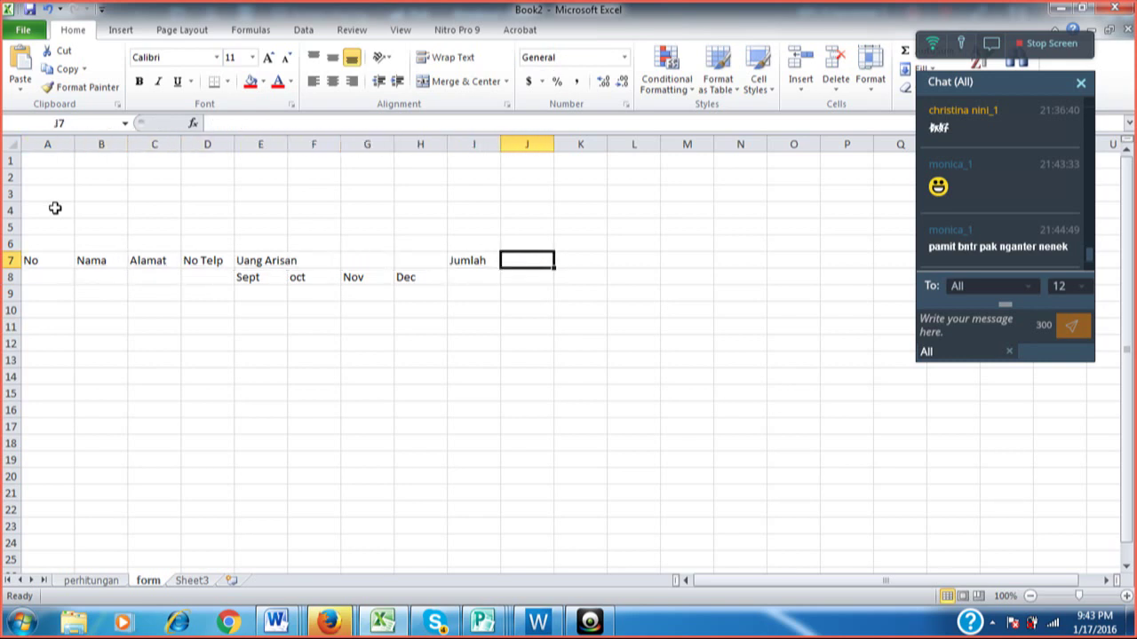
pyautogui.press('Left')
pyautogui.press('Left')
pyautogui.press('Home')
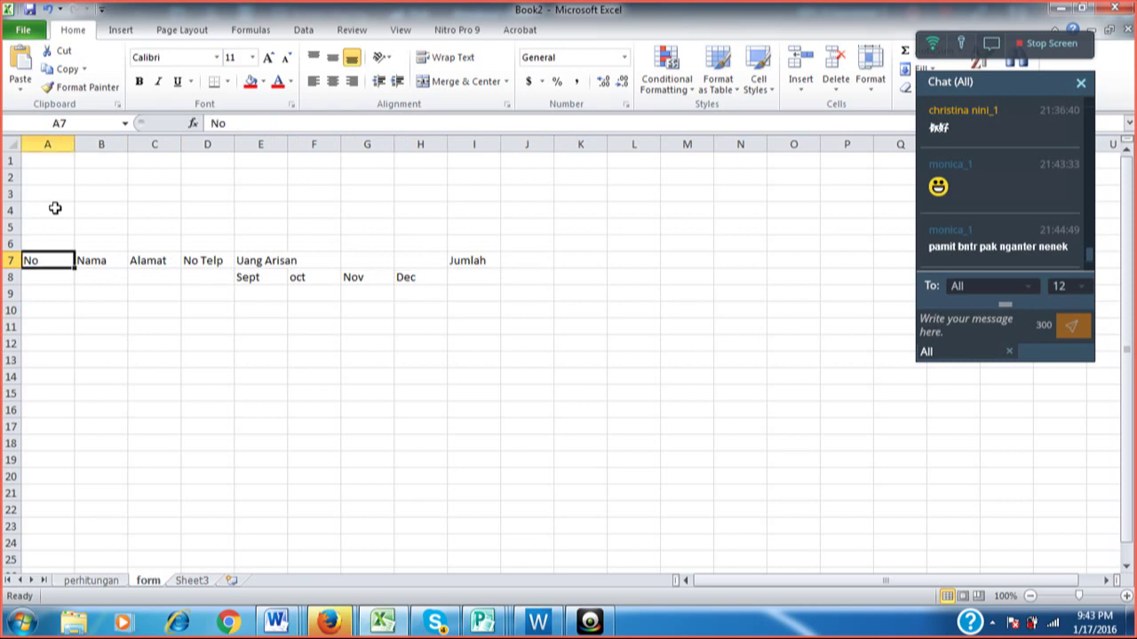
pyautogui.press('Right')
pyautogui.press('Right')
pyautogui.press('Right')
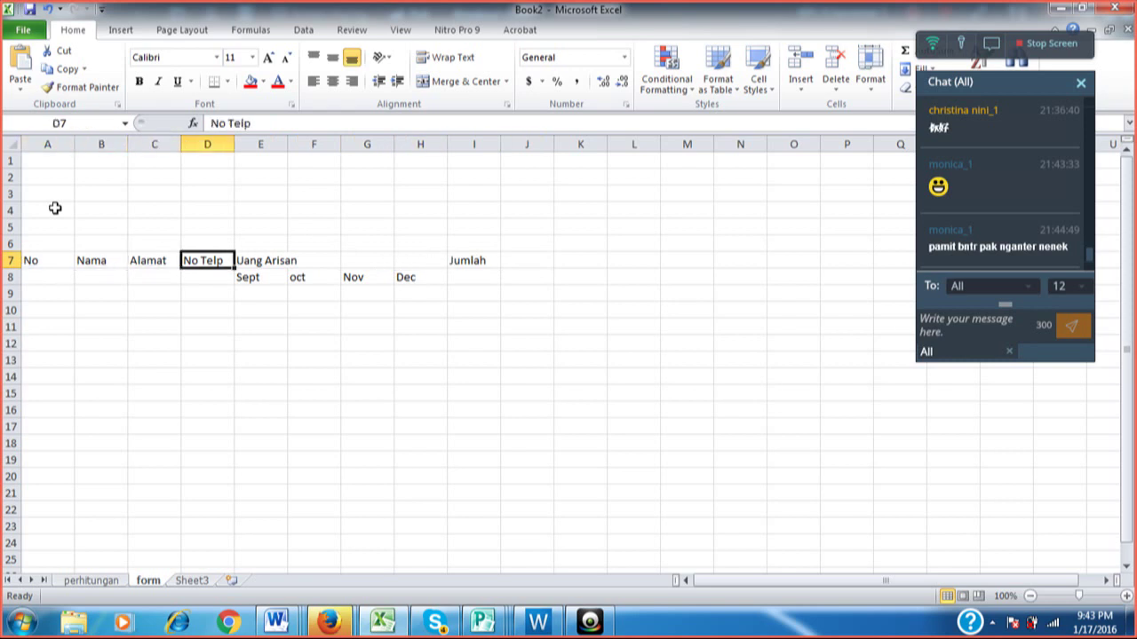
pyautogui.press('Right')
pyautogui.press('Right')
pyautogui.press('Right')
pyautogui.press('Right')
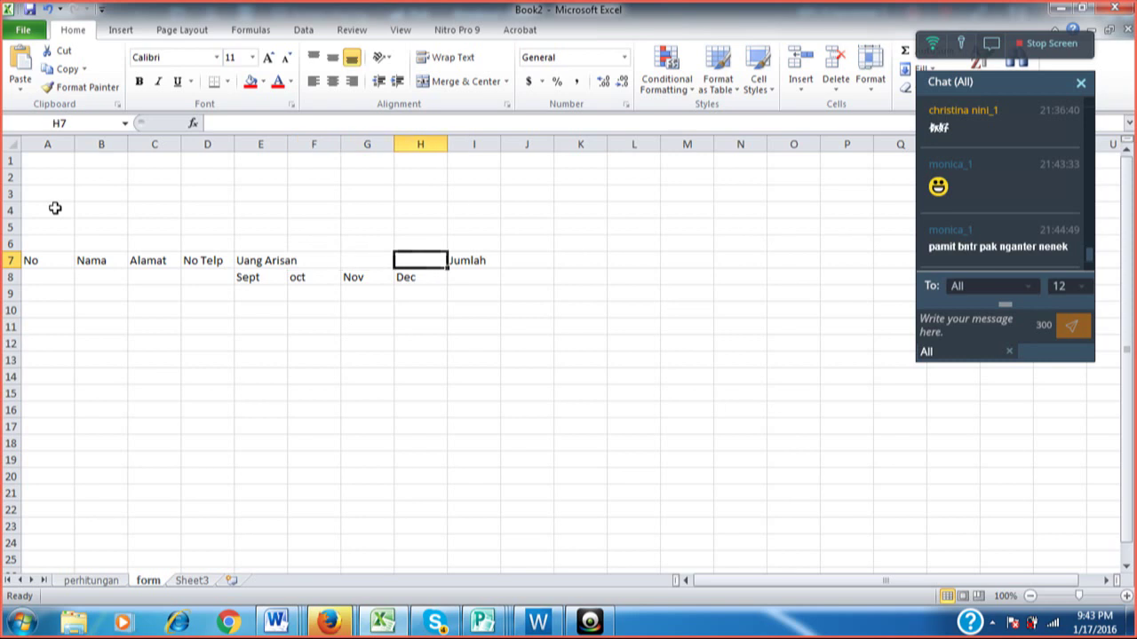
pyautogui.press('Right')
pyautogui.press('Left')
pyautogui.press('Left')
pyautogui.press('Left')
pyautogui.press('Left')
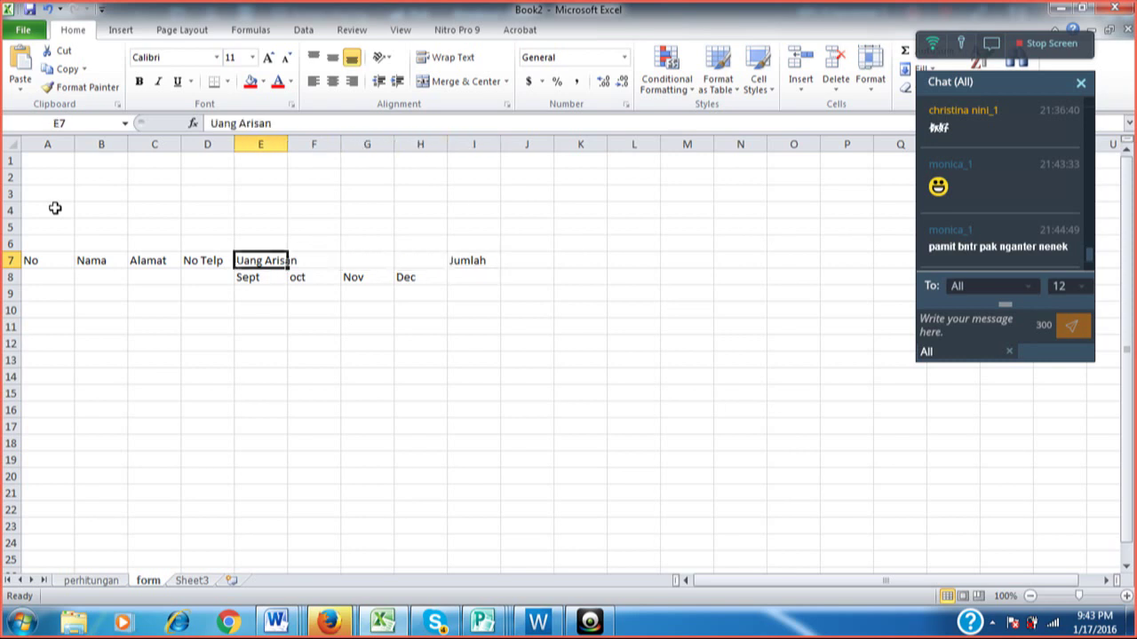
pyautogui.press('Left')
pyautogui.press('Left')
pyautogui.press('Left')
pyautogui.press('Left')
pyautogui.press('Down')
pyautogui.press('Down')
pyautogui.press('Down')
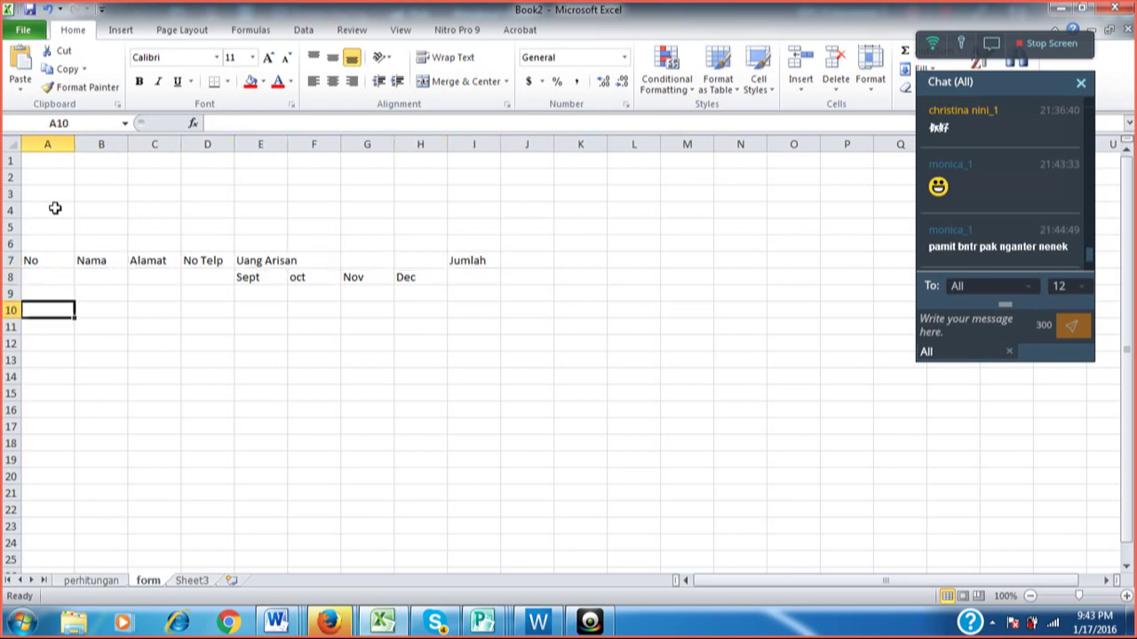
# Type the numbers 1, 2, 3 and 4 into A10:A13.
pyautogui.write('1')
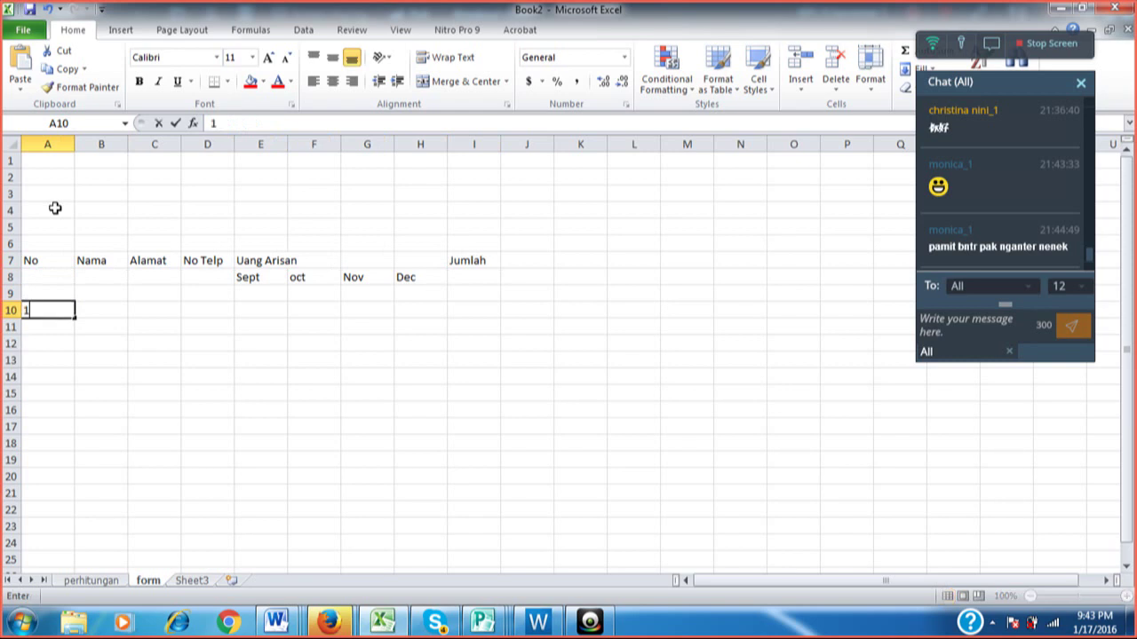
pyautogui.press('Return')
pyautogui.write('2')
pyautogui.press('Return')
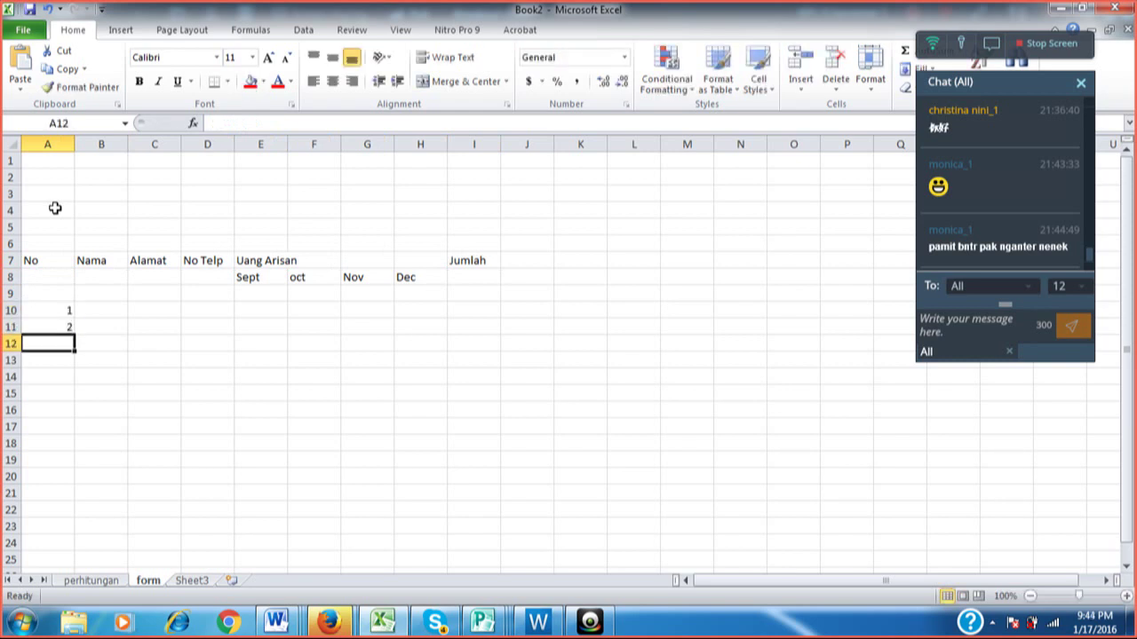
pyautogui.write('3')
pyautogui.press('Return')
pyautogui.write('4')
pyautogui.press('Return')
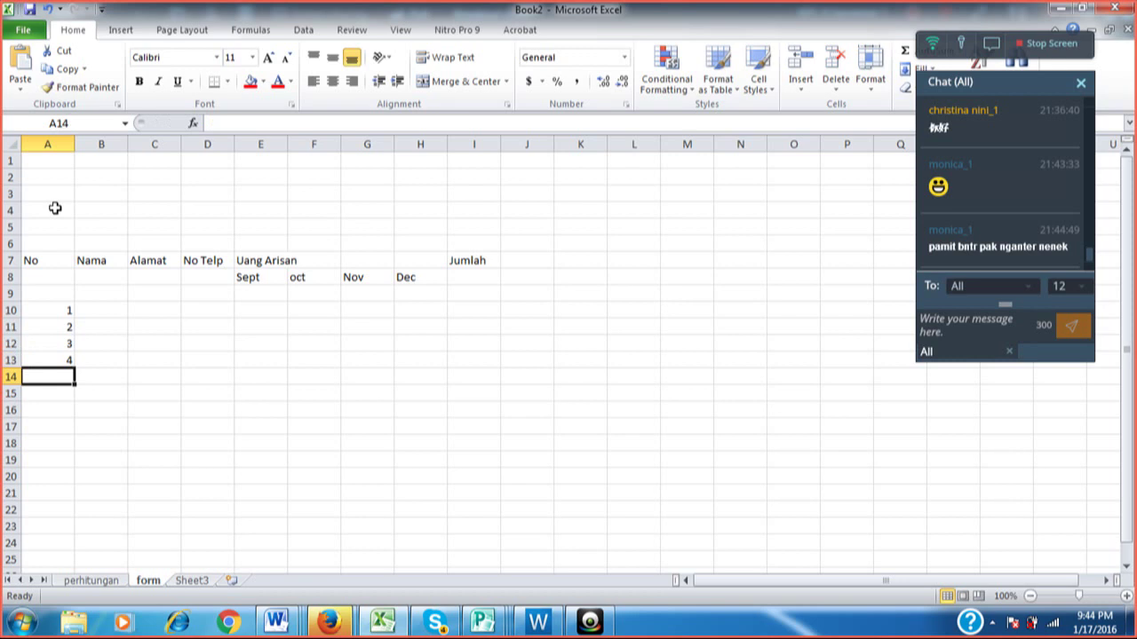
pyautogui.press('Up')
pyautogui.press('Up')
pyautogui.press('Up')
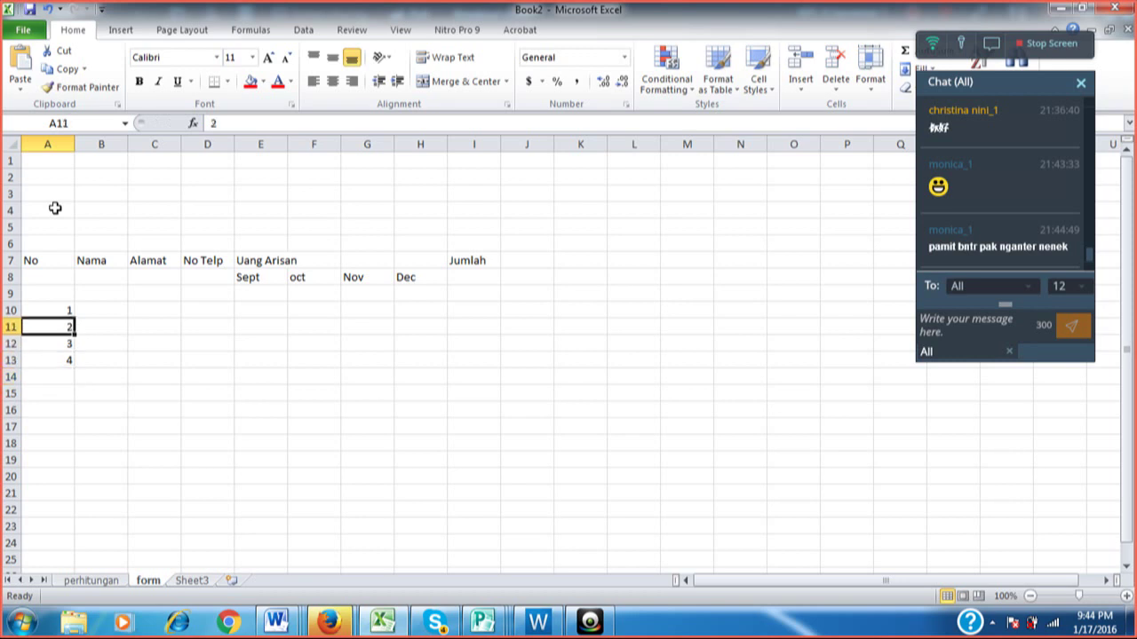
pyautogui.press('Up')
pyautogui.press('Down')
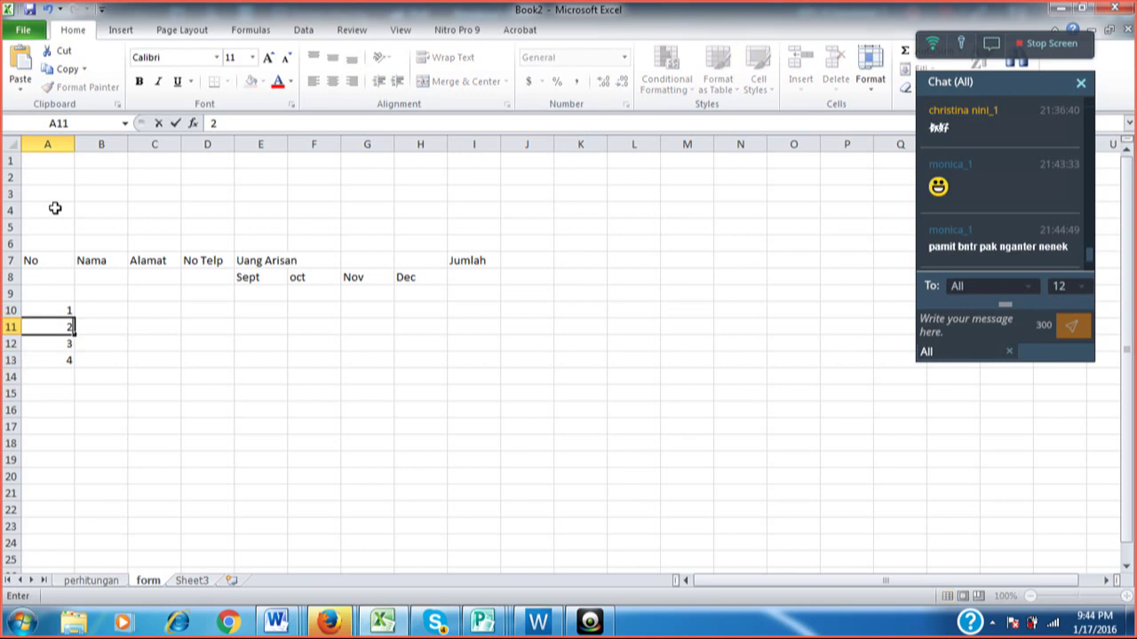
pyautogui.press('Down')
pyautogui.press('Up')
pyautogui.press('Up')
# Extend the 1–2 series down the No column with the fill handle, then undo the fill.
pyautogui.hotkey('shift', 'Down')
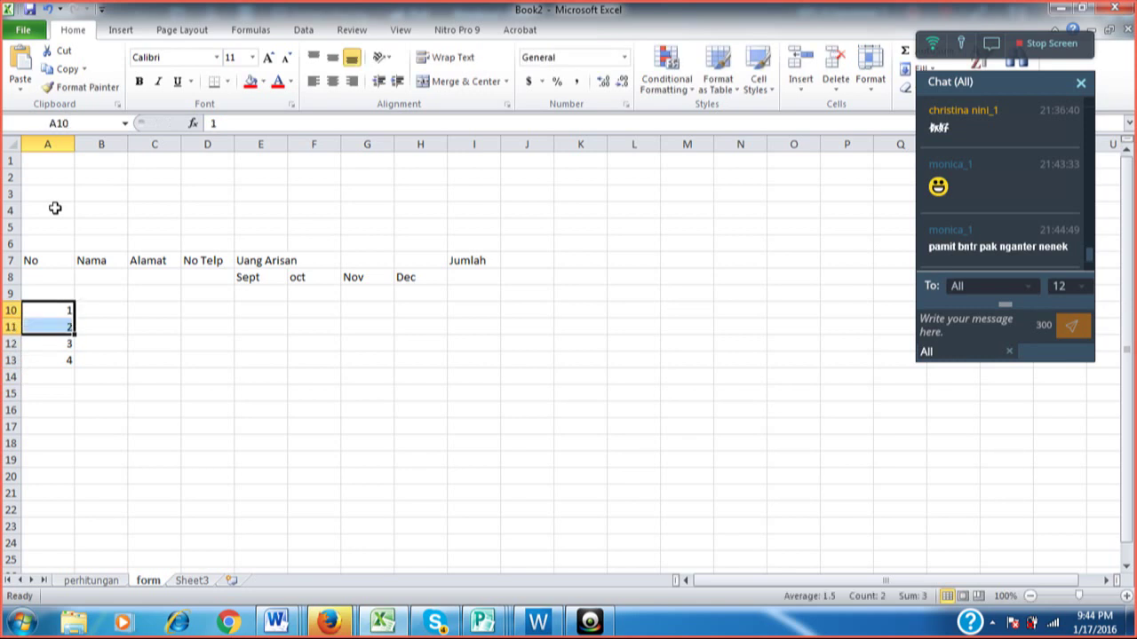
pyautogui.press('Up')
pyautogui.press('Down')
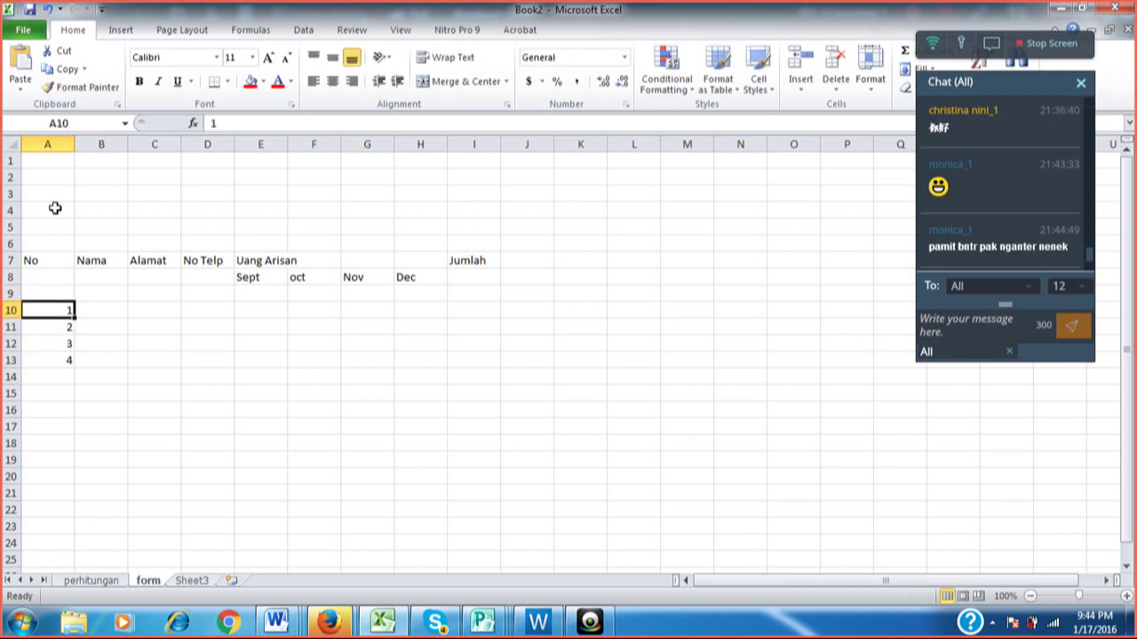
pyautogui.hotkey('shift', 'Down')
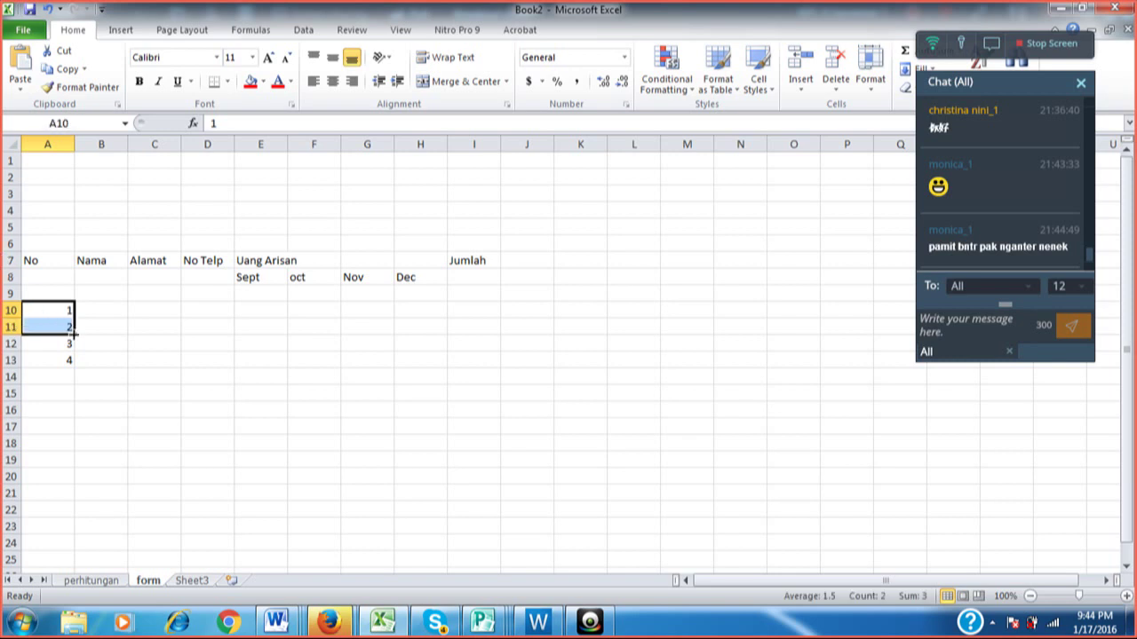
pyautogui.moveTo(75, 332); pyautogui.dragTo(68, 516)
pyautogui.press('Delete')
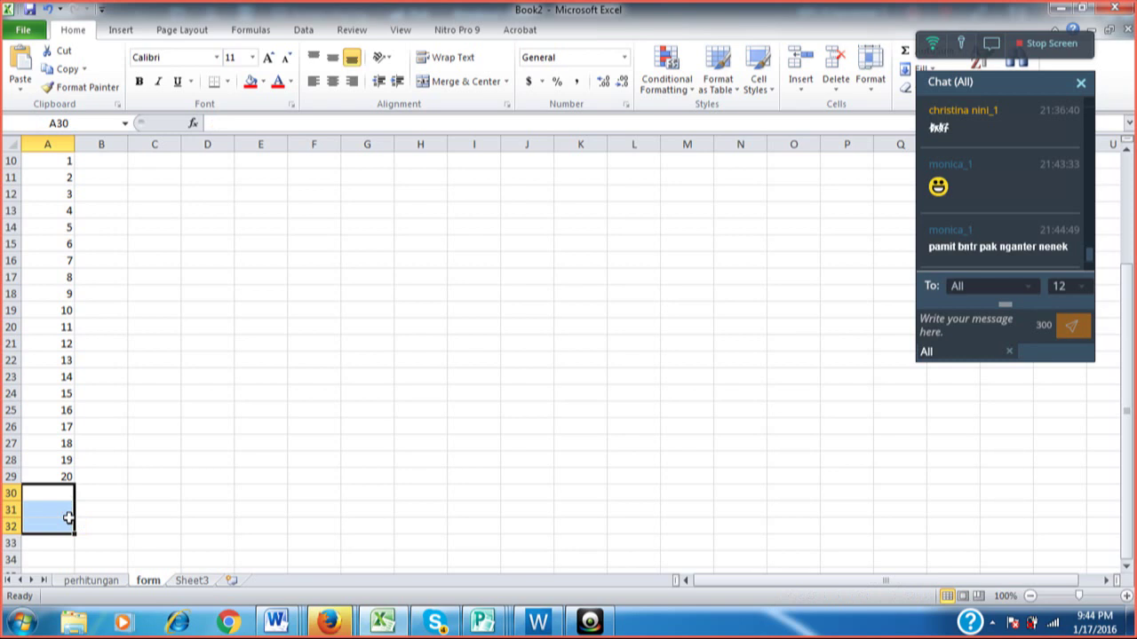
pyautogui.press('Up')
pyautogui.press('Up')
pyautogui.press('Up')
pyautogui.press('Up')
pyautogui.press('Up')
pyautogui.press('Up')
pyautogui.press('Up')
pyautogui.press('Up')
pyautogui.press('Up')
pyautogui.press('Up')
pyautogui.press('Up')
pyautogui.press('Up')
pyautogui.press('Up')
pyautogui.press('Up')
pyautogui.press('Up')
pyautogui.press('Up')
pyautogui.press('Up')
pyautogui.press('Up')
pyautogui.press('Up')
pyautogui.press('Up')
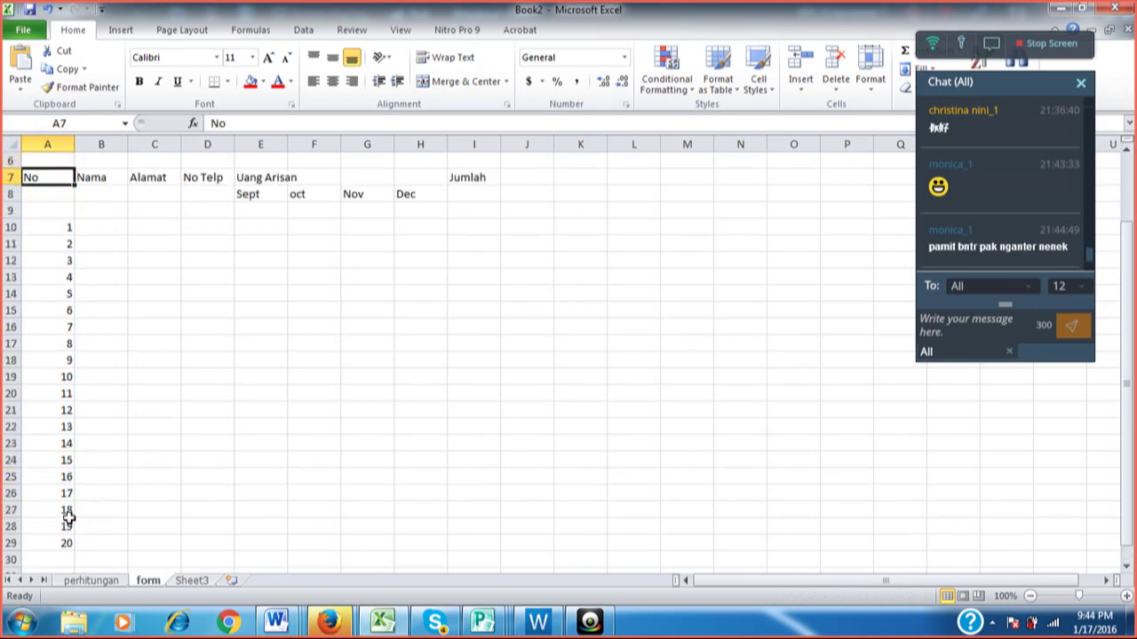
pyautogui.press('Down')
pyautogui.press('Down')
pyautogui.press('Down')
pyautogui.press('Down')
pyautogui.press('Down')
pyautogui.press('Down')
pyautogui.press('Up')
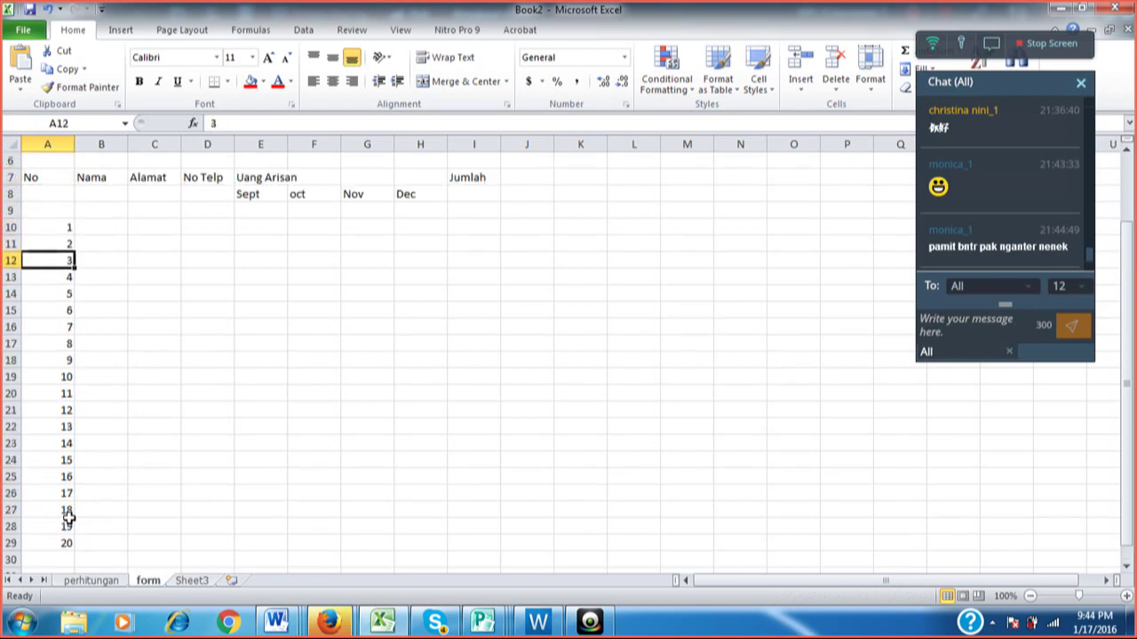
pyautogui.press('Up')
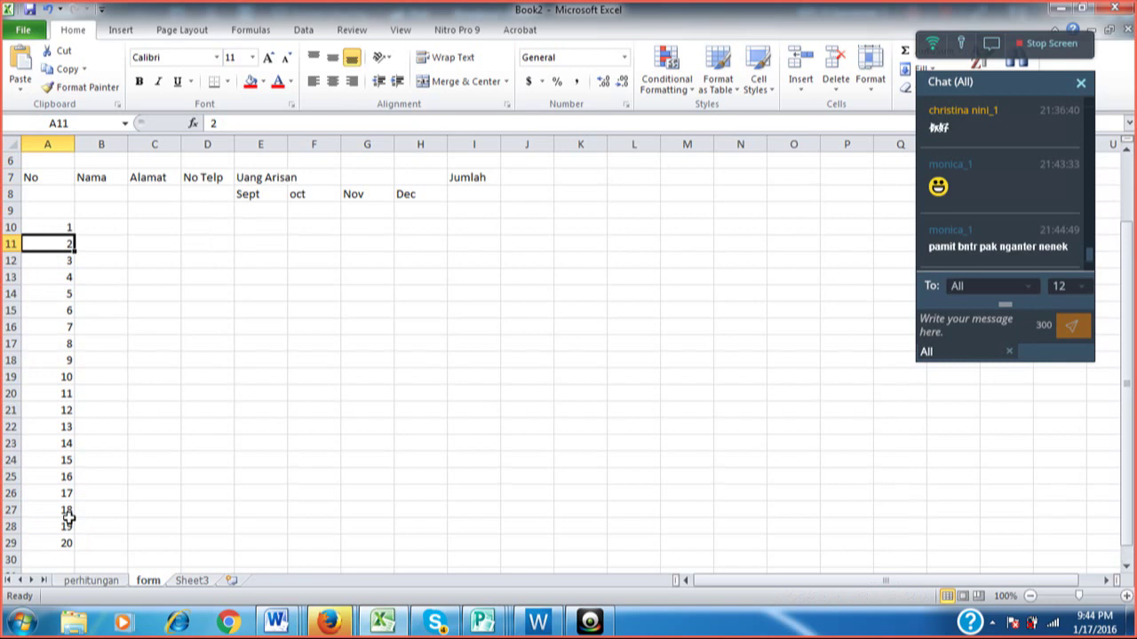
pyautogui.hotkey('ctrl', 'Down')
pyautogui.hotkey('ctrl', 'z')
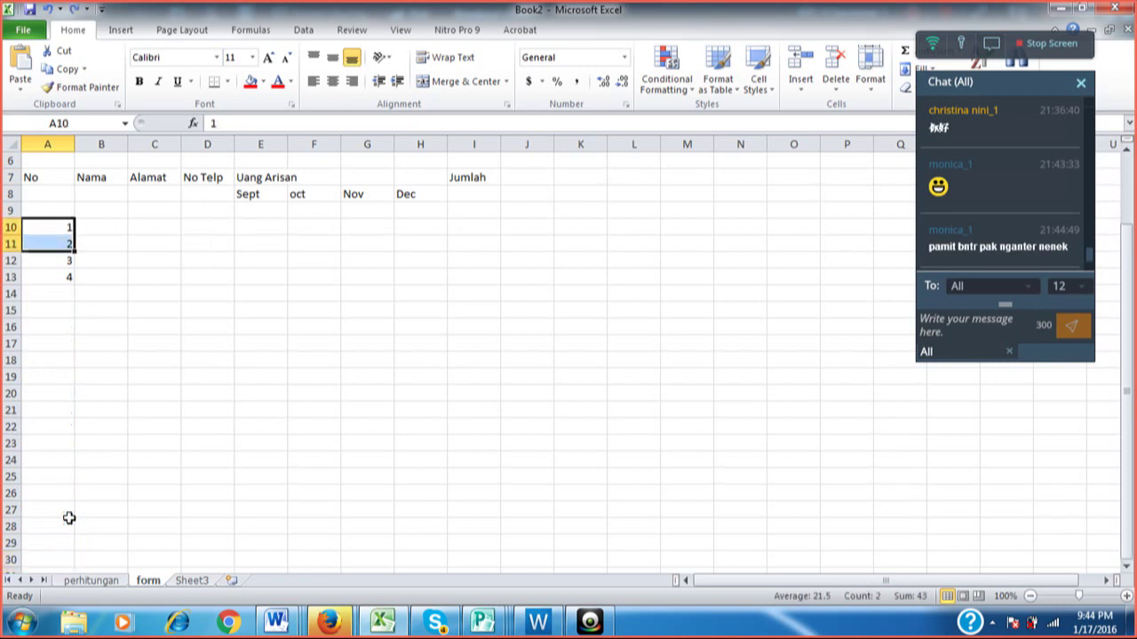
# Clear A12:A13, re-enter 3 in A12, and select the 1–3 in A10:A12.
pyautogui.hotkey('ctrl', 'z')
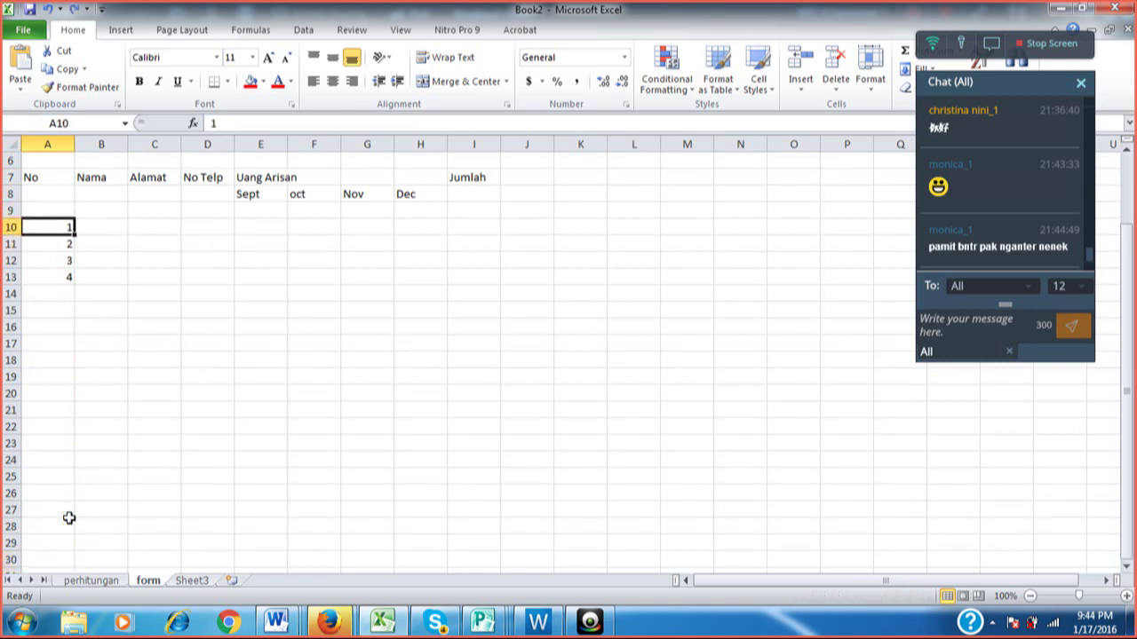
pyautogui.press('Down')
pyautogui.press('Down')
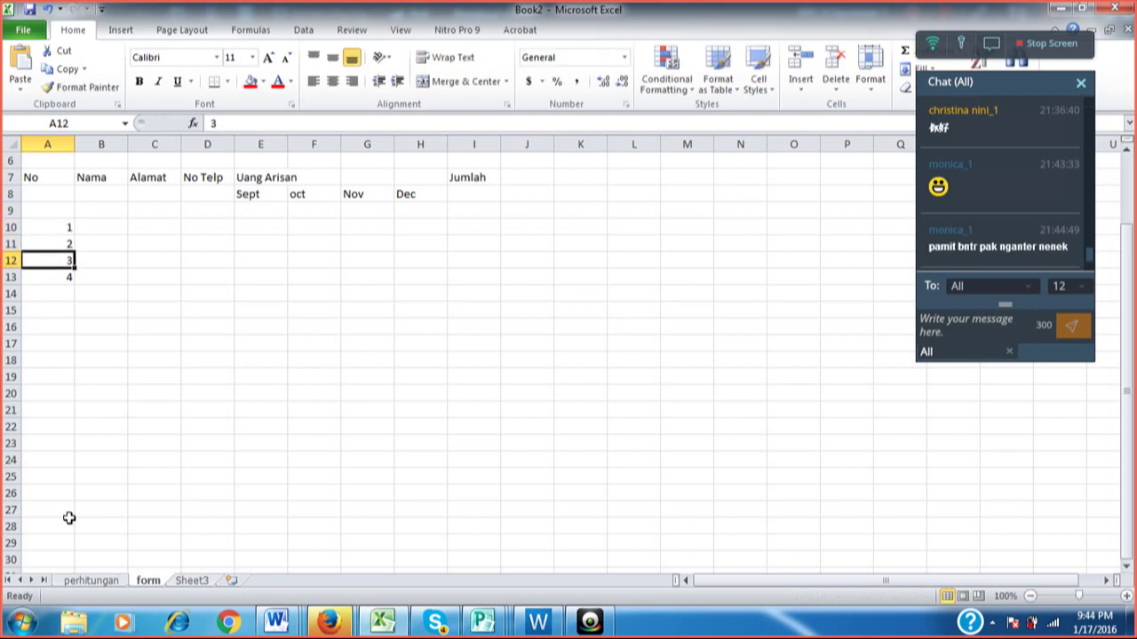
pyautogui.hotkey('shift', 'Down')
pyautogui.press('Delete')
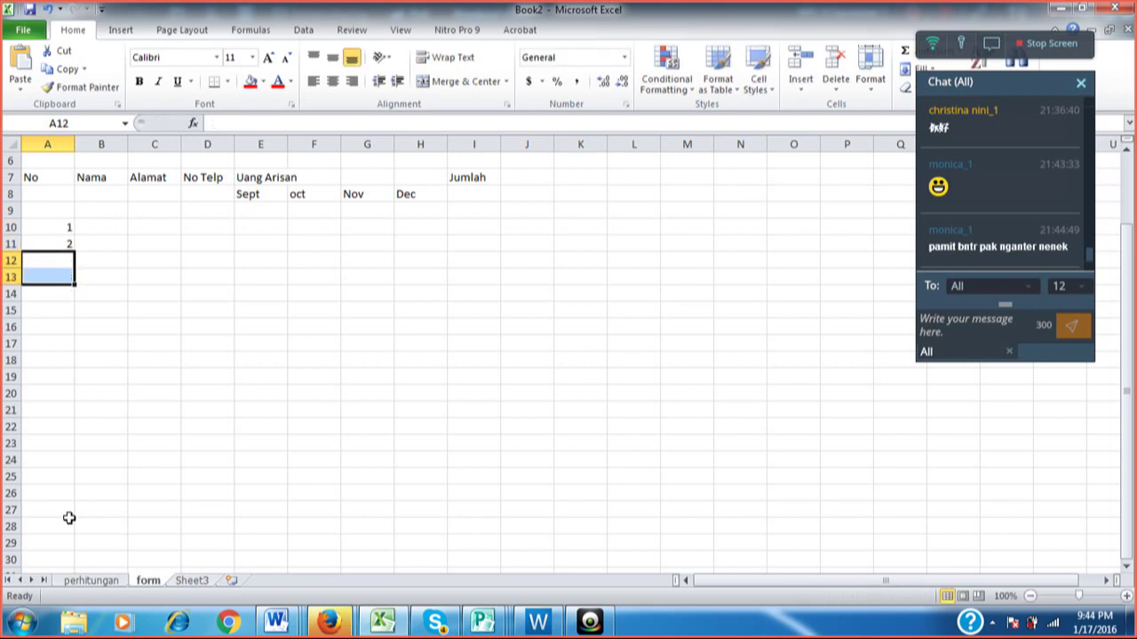
pyautogui.press('Up')
pyautogui.press('Down')
pyautogui.write('3')
pyautogui.press('Return')
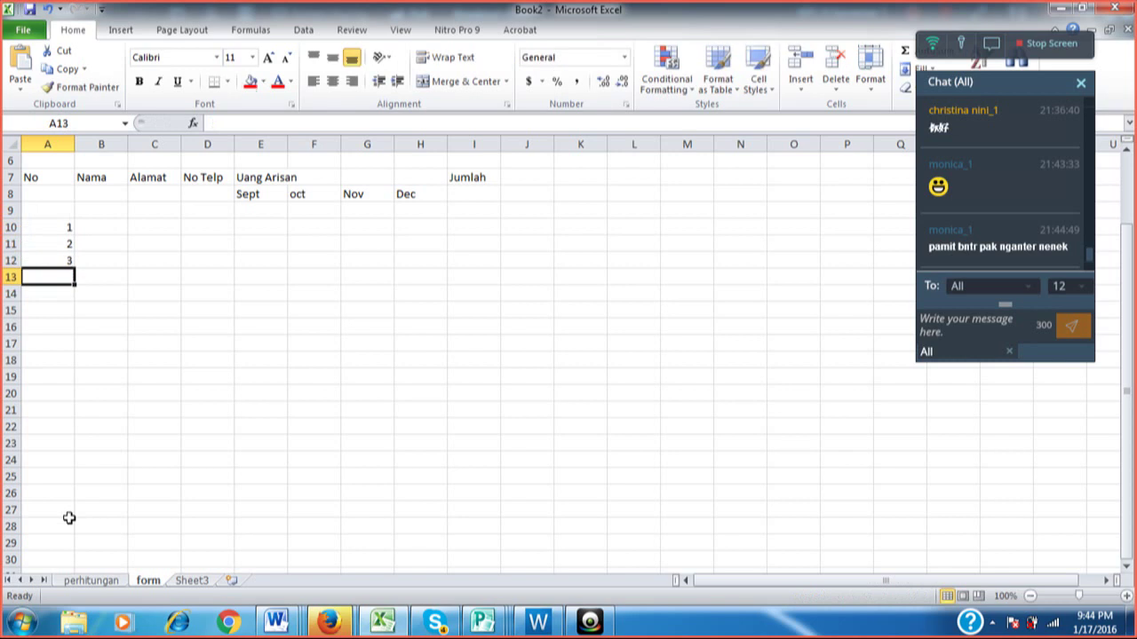
pyautogui.press('Down')
pyautogui.press('Up')
pyautogui.press('Up')
pyautogui.press('Up')
pyautogui.press('Up')
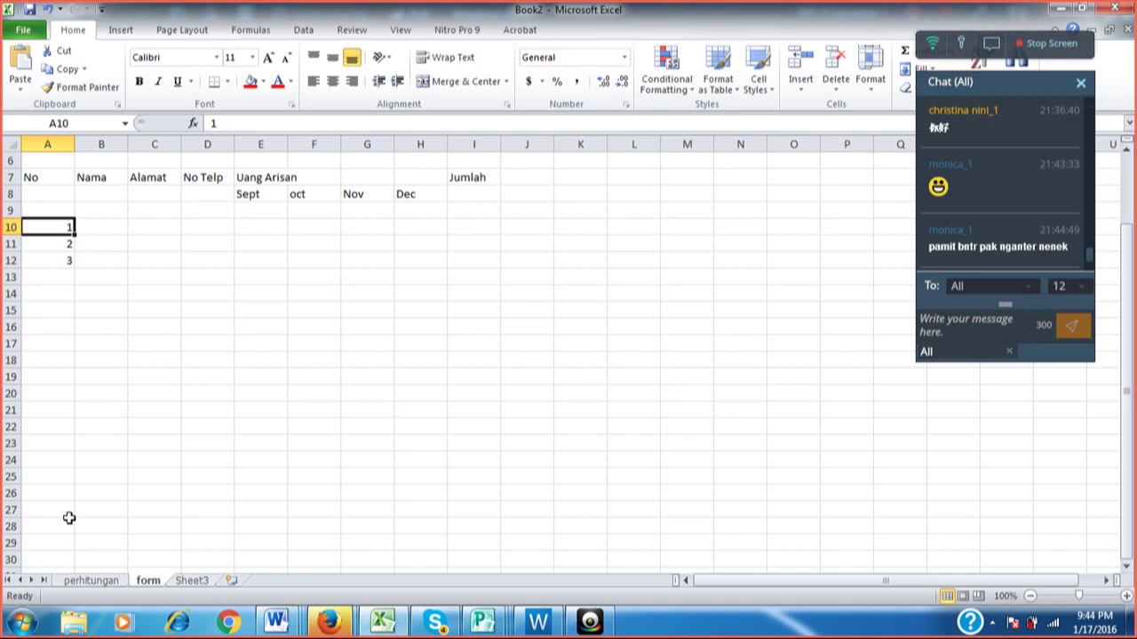
pyautogui.hotkey('shift', 'Down')
pyautogui.hotkey('shift', 'Down')
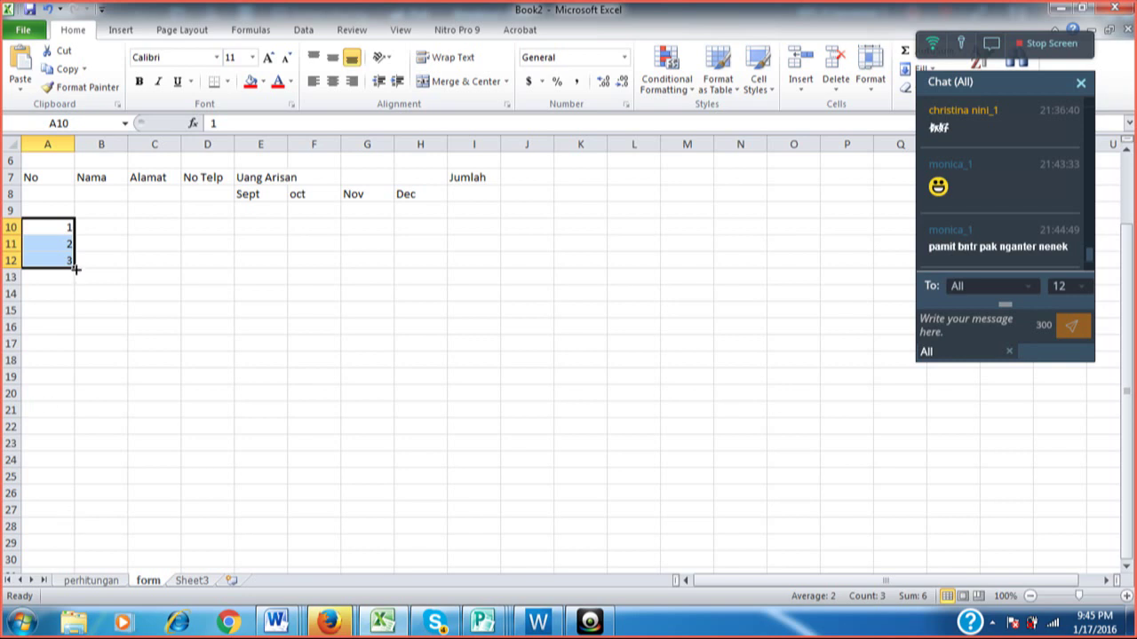
# Fill the No column 1 through 30 down A10:A39, deleting the extra 31 from A40.
pyautogui.moveTo(76, 269); pyautogui.dragTo(76, 466)
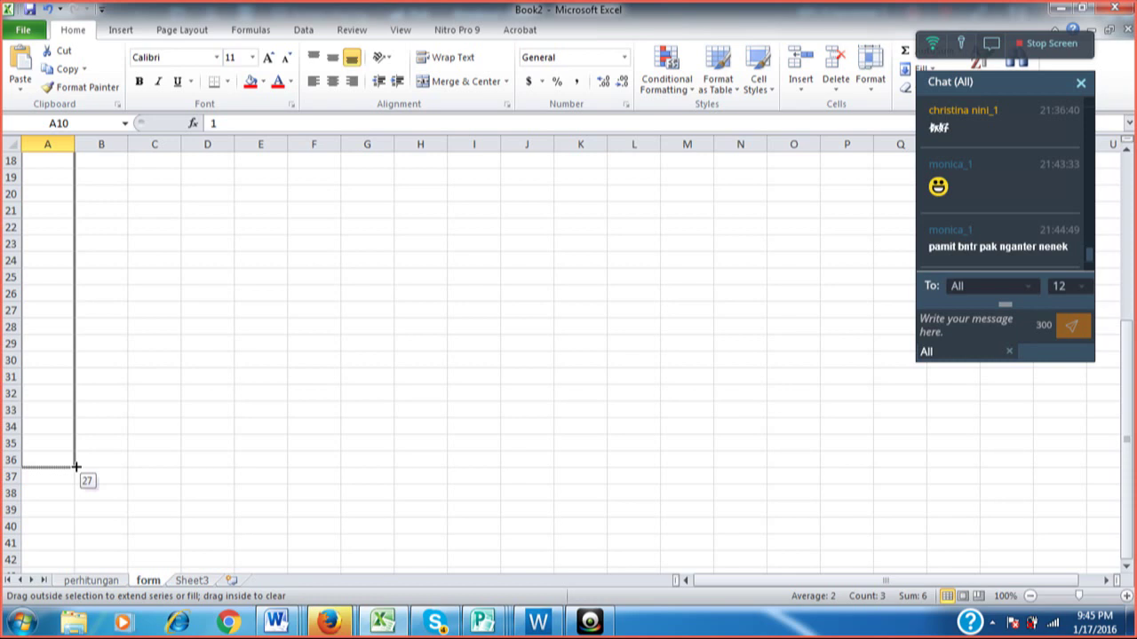
pyautogui.moveTo(76, 466); pyautogui.dragTo(77, 468)
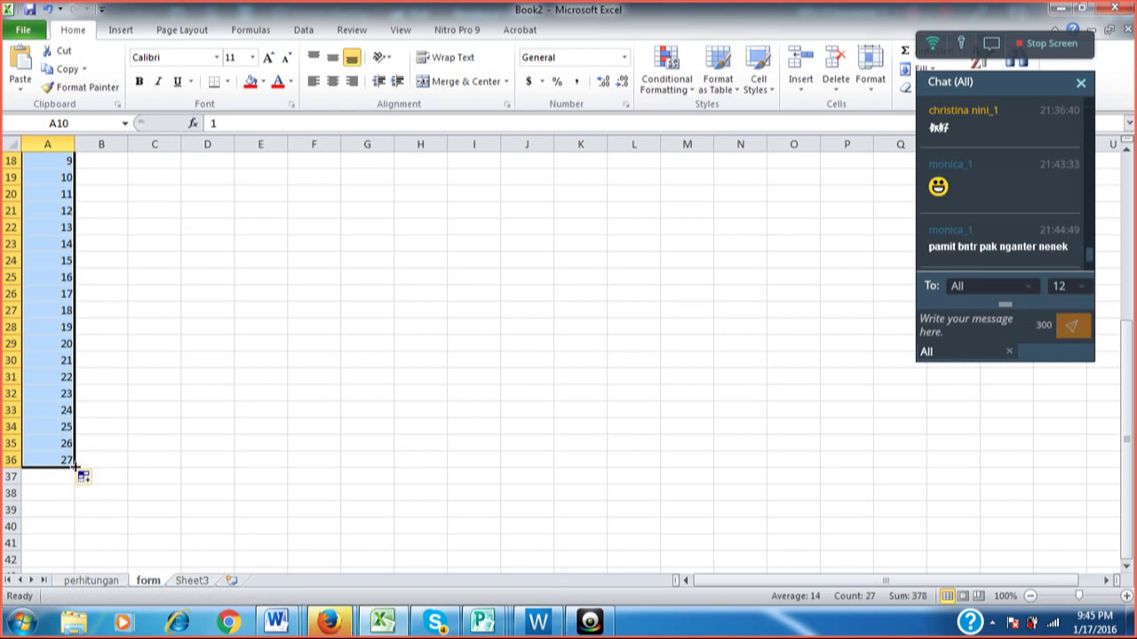
pyautogui.moveTo(76, 468); pyautogui.dragTo(76, 533)
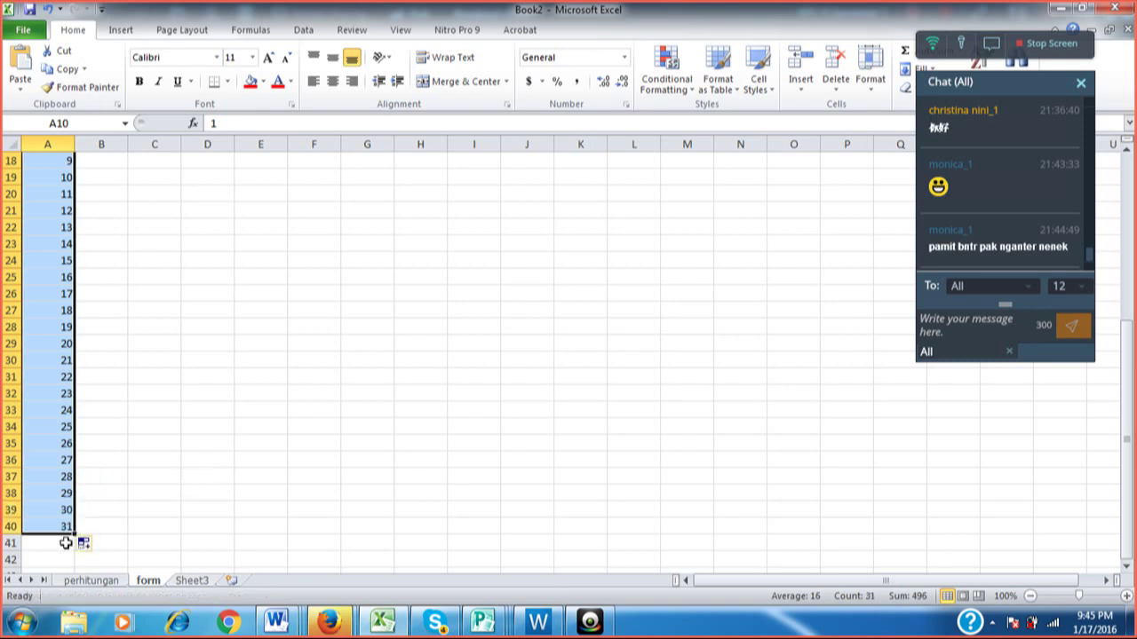
pyautogui.click(64, 527)
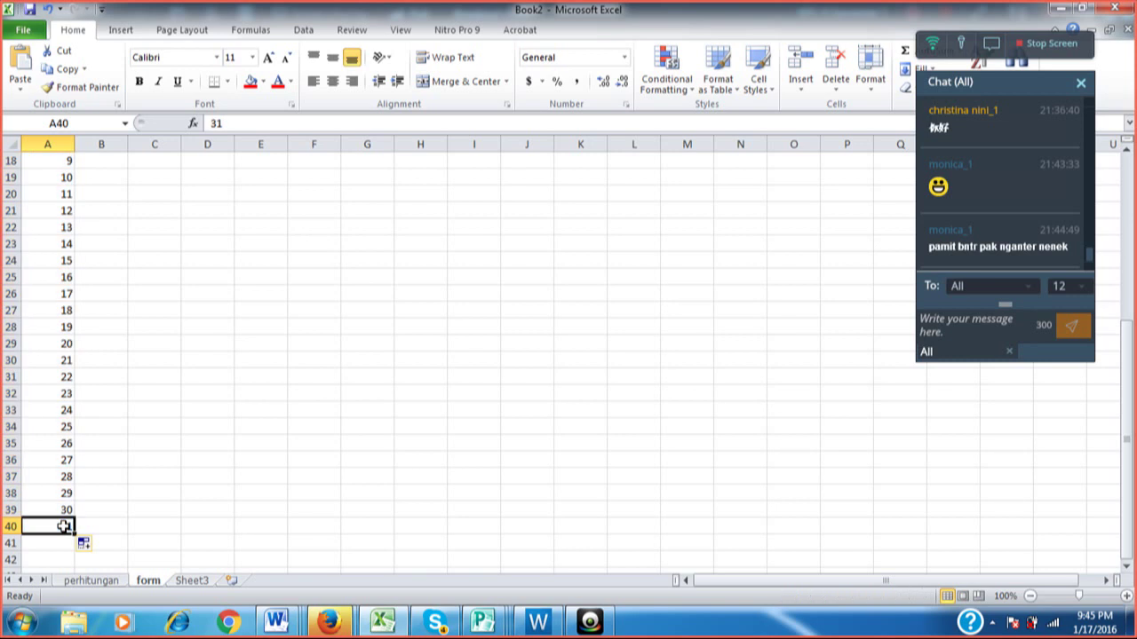
pyautogui.press('Delete')
pyautogui.press('Up')
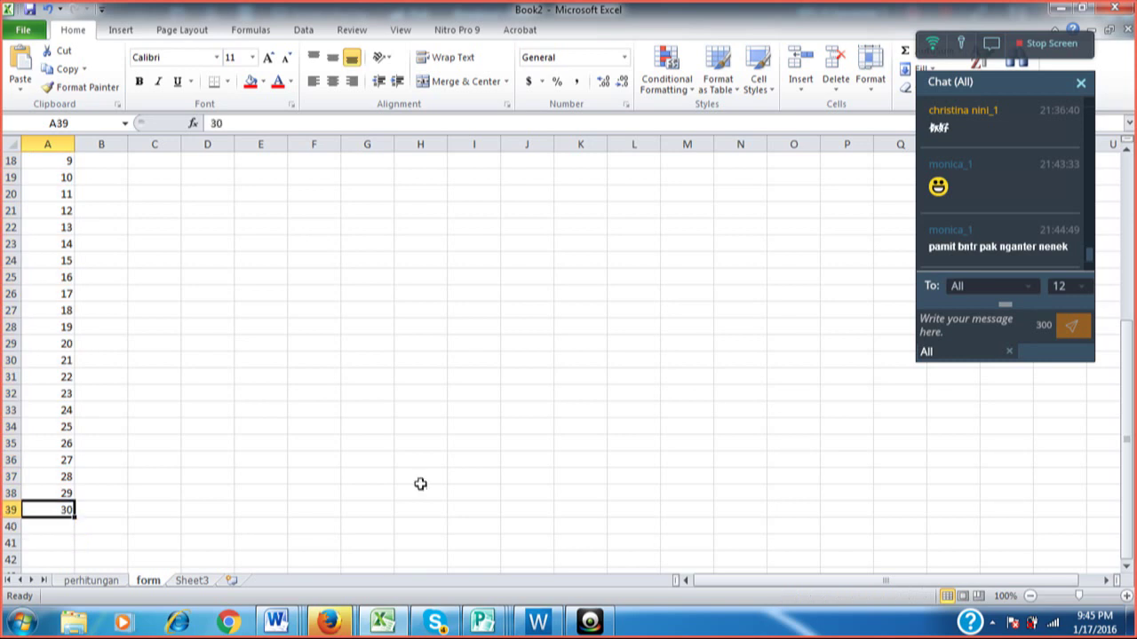
pyautogui.press('Up')
pyautogui.press('Up')
pyautogui.press('Up')
pyautogui.press('Up')
pyautogui.press('Up')
pyautogui.press('Up')
pyautogui.press('Up')
pyautogui.press('Up')
pyautogui.press('Up')
pyautogui.press('Up')
pyautogui.press('Up')
pyautogui.press('Up')
pyautogui.press('Up')
pyautogui.press('Up')
pyautogui.press('Up')
pyautogui.press('Up')
pyautogui.press('Up')
pyautogui.press('Up')
pyautogui.press('Up')
pyautogui.press('Up')
pyautogui.press('Up')
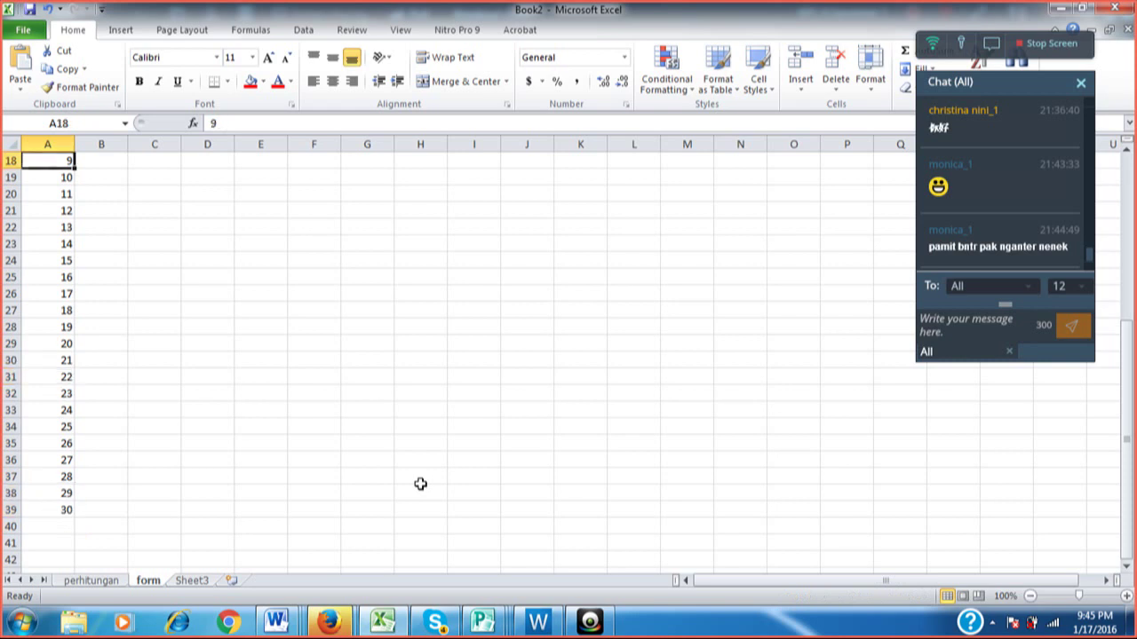
# Enter 3 and 5 below the 1, then fill the odd series 1, 3, 5… down column A.
pyautogui.press('Down')
pyautogui.press('Down')
pyautogui.press('Down')
pyautogui.press('Down')
pyautogui.press('Down')
pyautogui.press('Down')
pyautogui.press('Down')
pyautogui.press('Down')
pyautogui.press('Down')
pyautogui.press('Down')
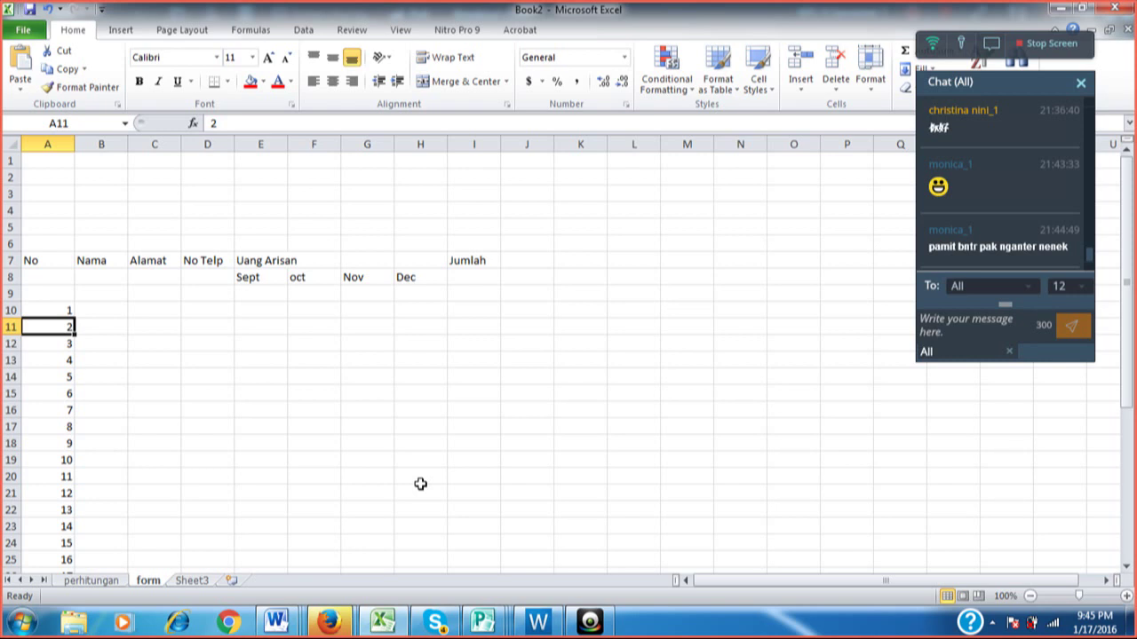
pyautogui.write('3')
pyautogui.press('Return')
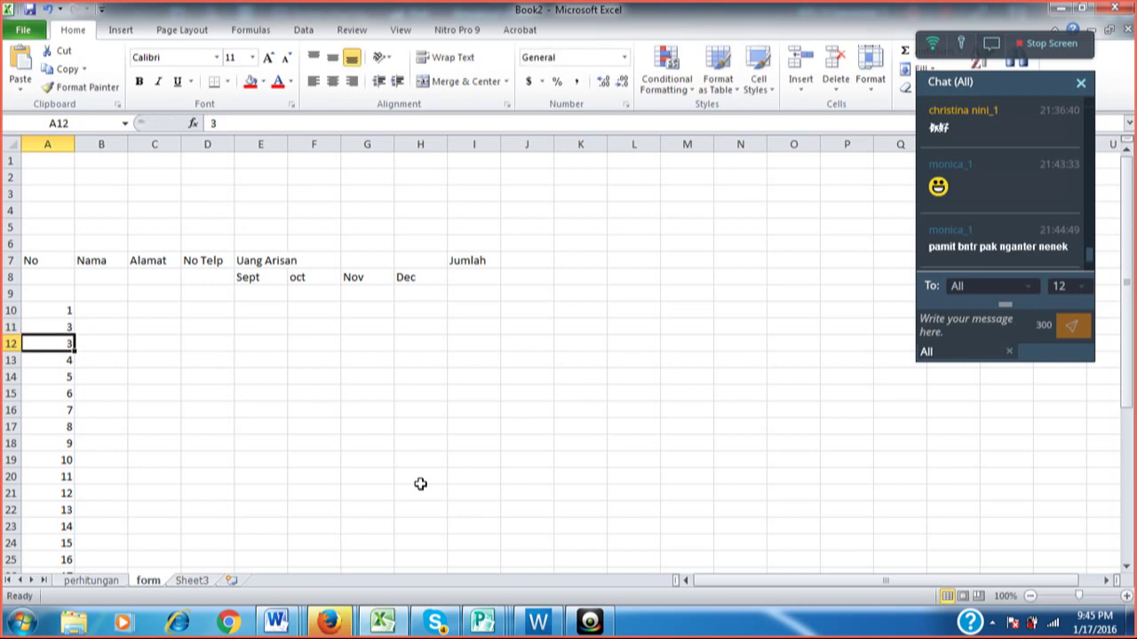
pyautogui.write('5')
pyautogui.press('Return')
pyautogui.press('Up')
pyautogui.press('Up')
pyautogui.press('Up')
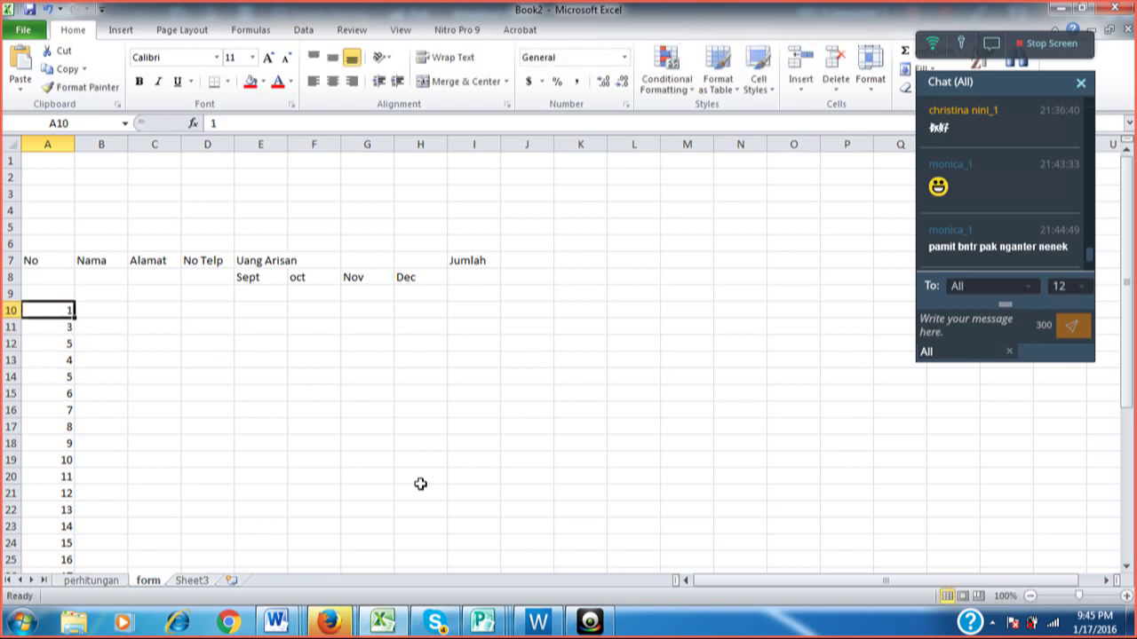
pyautogui.hotkey('shift', 'Down')
pyautogui.hotkey('shift', 'Down')
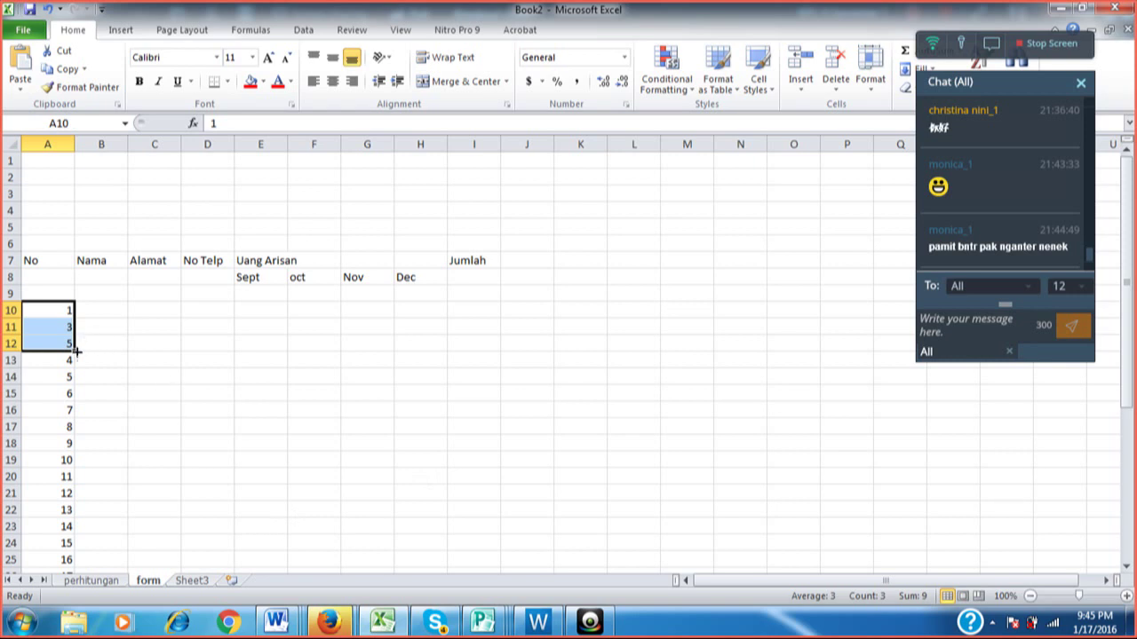
pyautogui.moveTo(77, 352); pyautogui.dragTo(91, 550)
# Review the odd-number series down column A.
pyautogui.press('Up')
pyautogui.press('Up')
pyautogui.press('Up')
pyautogui.press('Up')
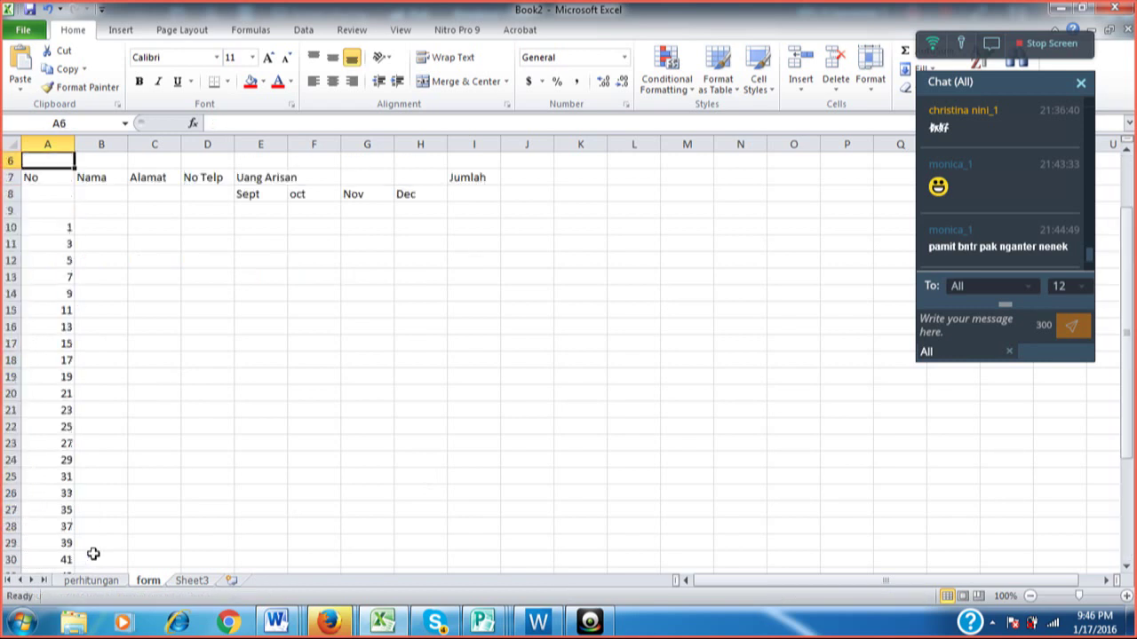
pyautogui.press('Down')
pyautogui.press('Down')
pyautogui.press('Down')
pyautogui.press('Down')
pyautogui.press('Down')
pyautogui.press('Down')
pyautogui.press('Down')
pyautogui.press('Down')
pyautogui.press('Down')
pyautogui.press('Down')
pyautogui.press('Down')
pyautogui.press('Down')
pyautogui.press('Down')
pyautogui.press('Down')
pyautogui.press('Down')
pyautogui.press('Down')
pyautogui.press('Down')
pyautogui.press('Down')
pyautogui.press('Down')
pyautogui.press('Down')
pyautogui.press('Down')
pyautogui.press('Down')
pyautogui.press('Down')
pyautogui.press('Down')
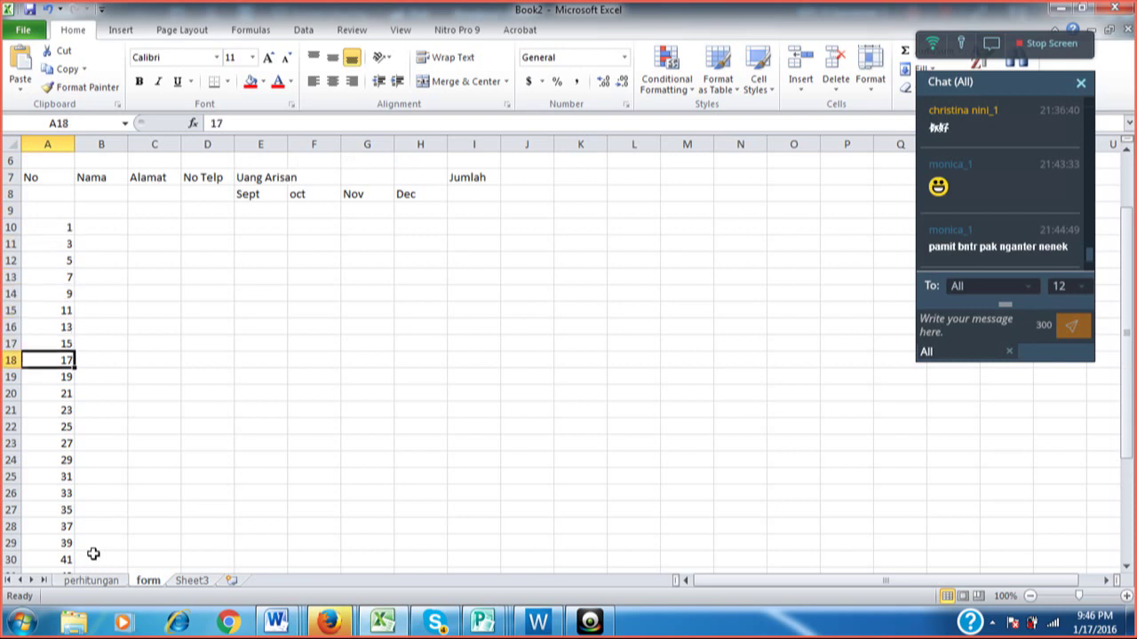
pyautogui.press('Down')
pyautogui.press('Down')
pyautogui.press('Down')
pyautogui.press('Down')
pyautogui.press('Down')
pyautogui.press('Down')
pyautogui.press('Down')
pyautogui.press('Down')
pyautogui.press('Down')
pyautogui.press('Down')
pyautogui.press('Down')
pyautogui.press('Down')
pyautogui.press('Down')
pyautogui.press('Down')
pyautogui.press('Down')
pyautogui.press('Down')
pyautogui.press('Down')
pyautogui.press('Down')
pyautogui.press('Down')
pyautogui.press('Down')
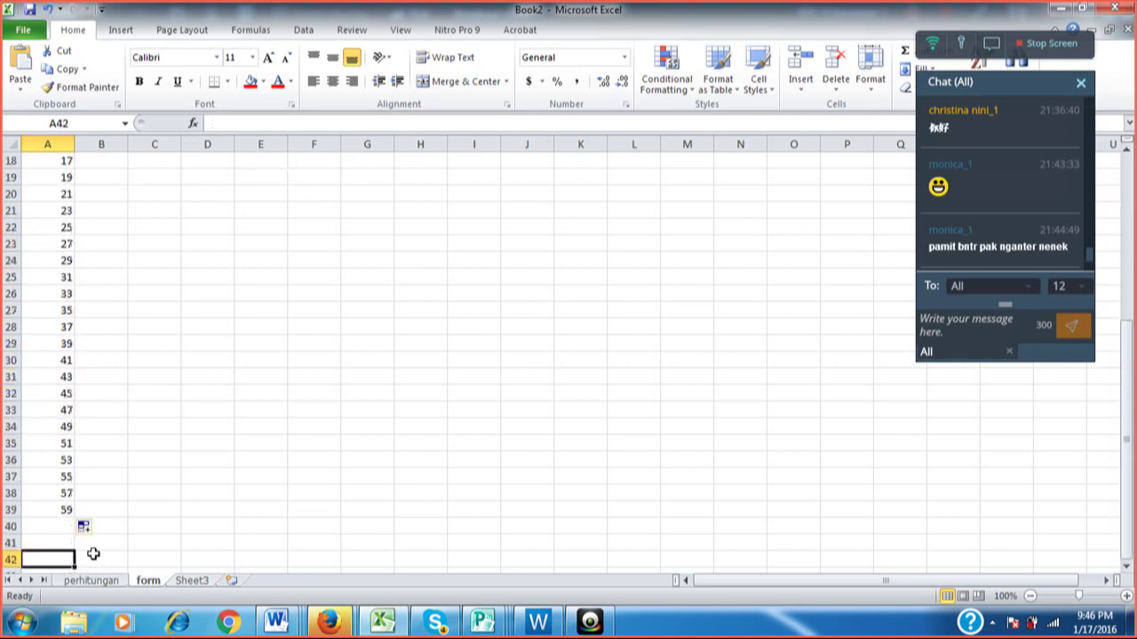
pyautogui.press('Up')
pyautogui.press('Up')
pyautogui.press('Up')
pyautogui.press('Up')
pyautogui.press('Up')
pyautogui.press('Up')
pyautogui.press('Up')
pyautogui.press('Up')
pyautogui.press('Up')
pyautogui.press('Up')
pyautogui.press('Up')
pyautogui.press('Up')
pyautogui.press('Up')
pyautogui.press('Up')
pyautogui.press('Up')
pyautogui.press('Up')
pyautogui.press('Up')
pyautogui.press('Up')
pyautogui.press('Up')
pyautogui.press('Up')
pyautogui.press('Up')
pyautogui.press('Up')
pyautogui.press('Up')
pyautogui.press('Up')
pyautogui.press('Up')
pyautogui.press('Up')
pyautogui.press('Up')
pyautogui.press('Up')
pyautogui.press('Up')
pyautogui.press('Up')
pyautogui.press('Up')
pyautogui.press('Up')
pyautogui.press('Up')
pyautogui.press('Up')
pyautogui.press('Up')
pyautogui.press('Up')
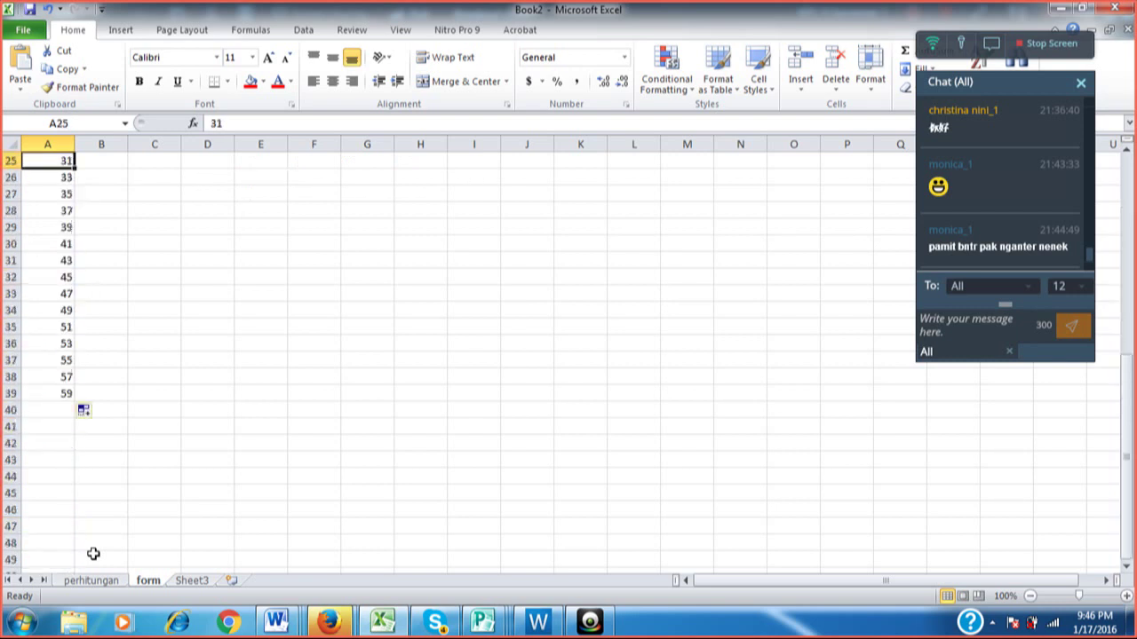
pyautogui.press('Up')
pyautogui.press('Up')
pyautogui.press('Up')
pyautogui.press('Up')
pyautogui.press('Up')
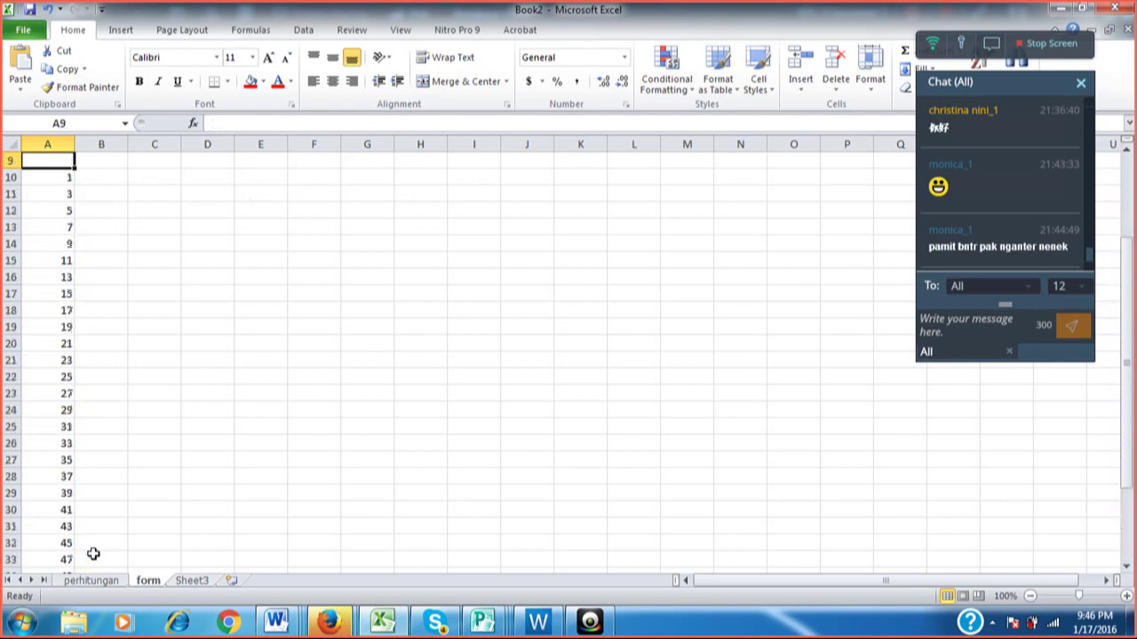
pyautogui.press('Down')
pyautogui.press('Down')
pyautogui.press('Down')
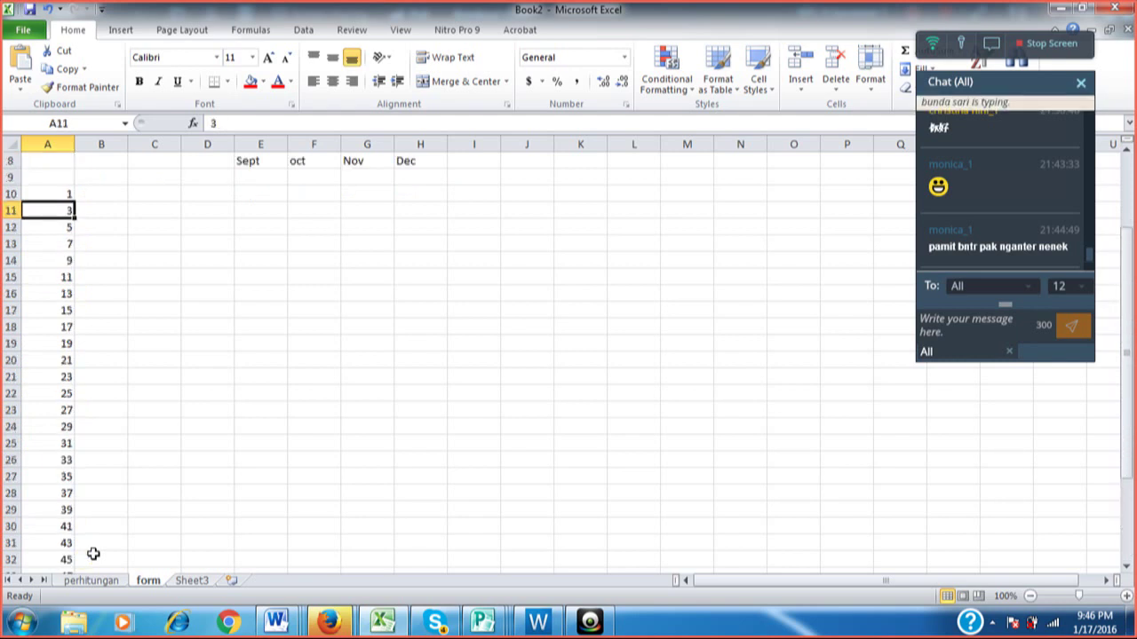
# Overwrite A11:A14 with 2, 3, 4, 5 and select the starting numbers 1 to 4.
pyautogui.write('2')
pyautogui.press('Return')
pyautogui.write('3')
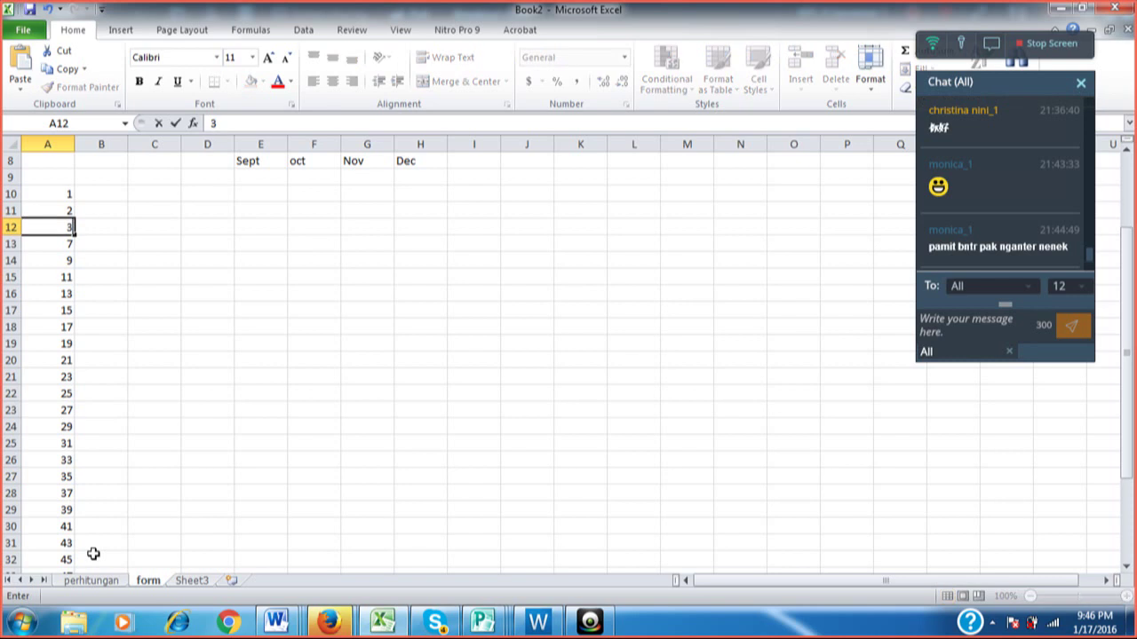
pyautogui.press('Return')
pyautogui.write('4')
pyautogui.press('Return')
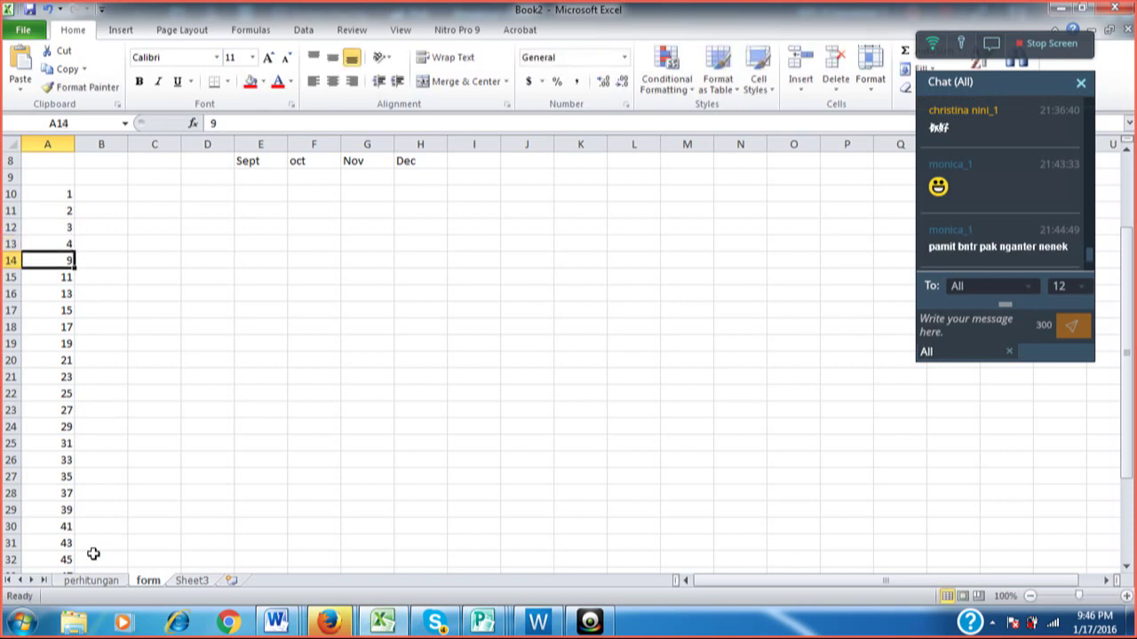
pyautogui.write('5')
pyautogui.press('Return')
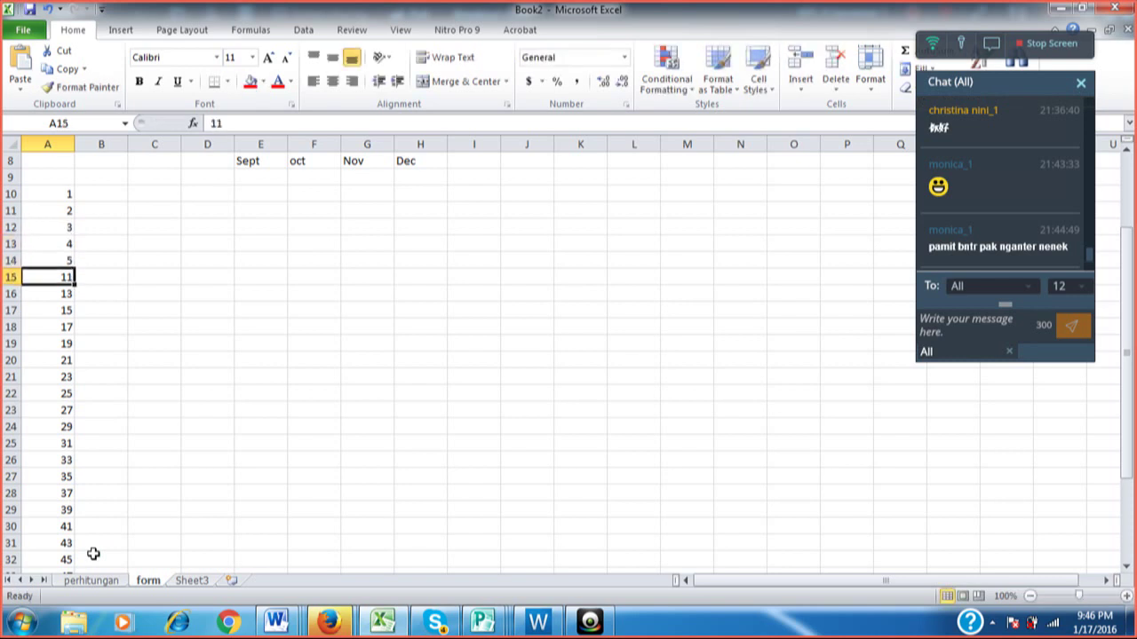
pyautogui.press('Up')
pyautogui.press('Up')
pyautogui.press('Up')
pyautogui.press('Up')
pyautogui.press('Up')
pyautogui.press('Down')
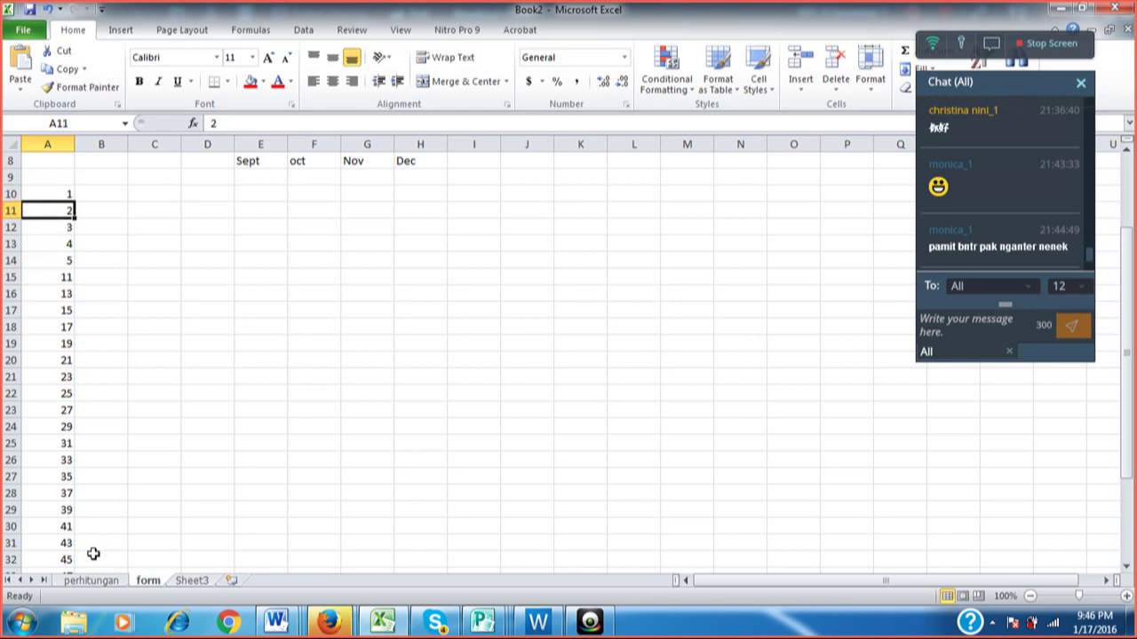
pyautogui.press('Down')
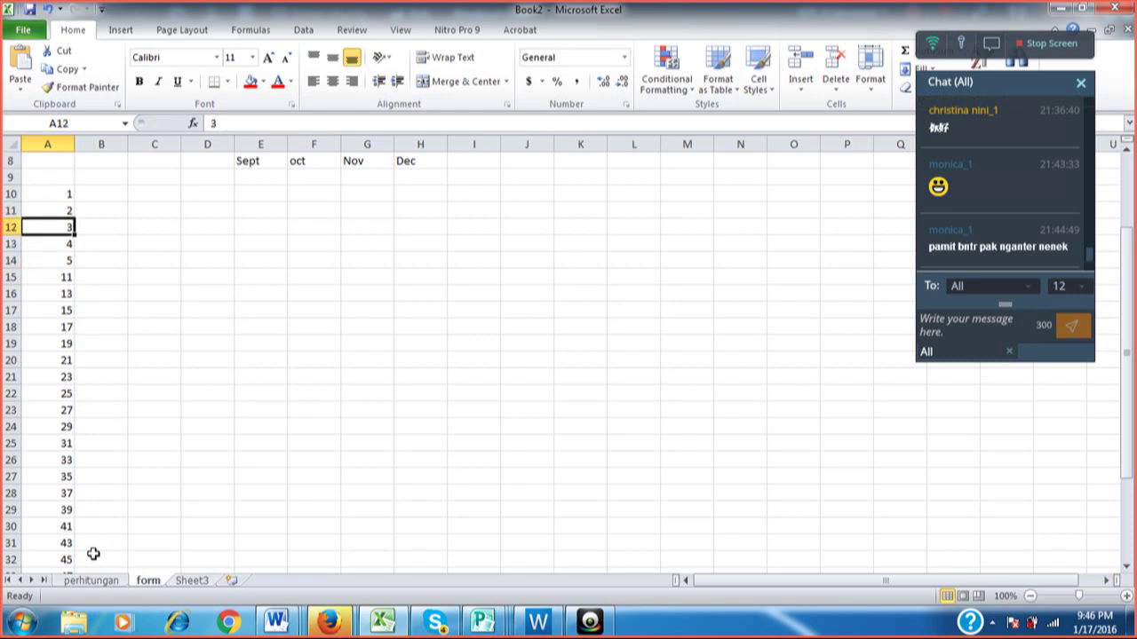
pyautogui.press('Up')
pyautogui.press('Up')
pyautogui.hotkey('shift', 'Down')
pyautogui.hotkey('shift', 'Down')
pyautogui.hotkey('shift', 'Down')
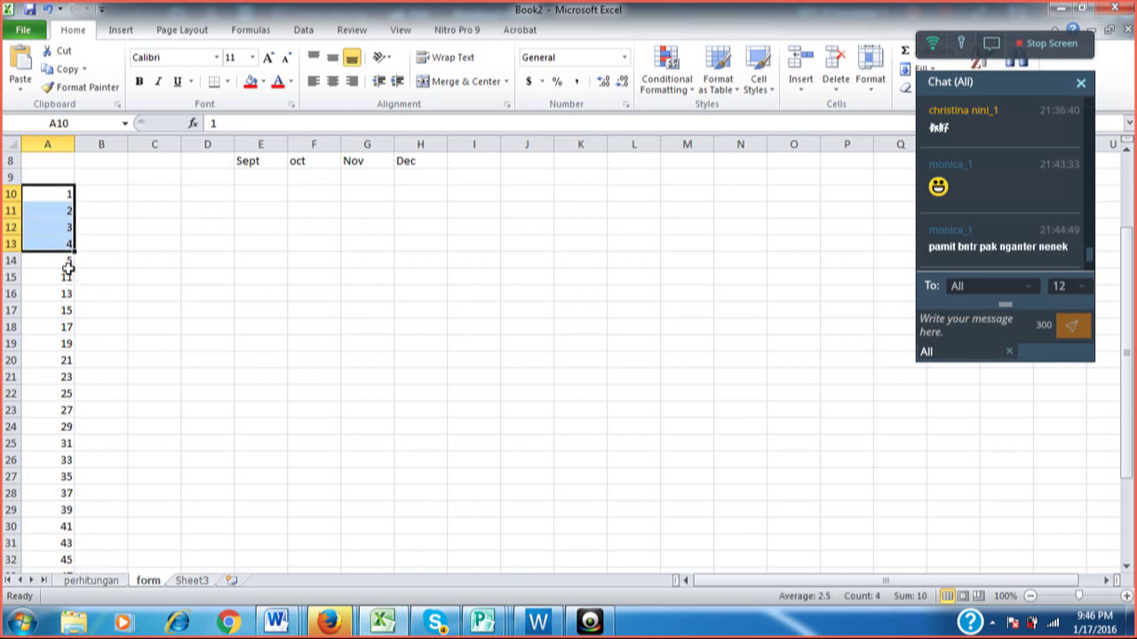
# Refill column A by ones, 1 through 30 down to row 39, then select from A20 downward.
pyautogui.moveTo(74, 251); pyautogui.dragTo(75, 536)
pyautogui.click(95, 477)
pyautogui.press('Up')
pyautogui.press('Up')
pyautogui.press('Up')
pyautogui.press('Up')
pyautogui.press('Up')
pyautogui.press('Up')
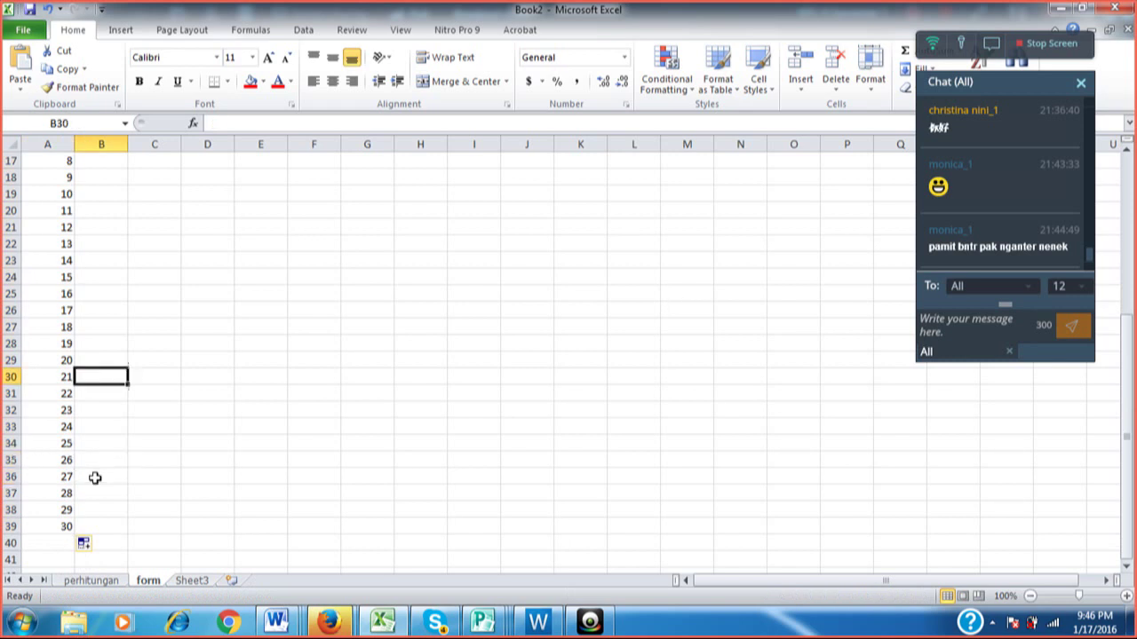
pyautogui.press('Up')
pyautogui.press('Up')
pyautogui.press('Up')
pyautogui.press('Up')
pyautogui.press('Up')
pyautogui.press('Up')
pyautogui.press('Up')
pyautogui.press('Up')
pyautogui.press('Up')
pyautogui.press('Up')
pyautogui.press('Up')
pyautogui.press('Up')
pyautogui.press('Up')
pyautogui.press('Up')
pyautogui.press('Up')
pyautogui.press('Up')
pyautogui.press('Up')
pyautogui.press('Up')
pyautogui.press('Up')
pyautogui.press('Up')
pyautogui.press('Down')
pyautogui.press('Down')
pyautogui.press('Down')
pyautogui.press('Down')
pyautogui.press('Down')
pyautogui.press('Down')
pyautogui.press('Down')
pyautogui.press('Down')
pyautogui.press('Down')
pyautogui.press('Down')
pyautogui.press('Down')
pyautogui.press('Down')
pyautogui.press('Down')
pyautogui.press('Down')
pyautogui.press('Down')
pyautogui.press('Down')
pyautogui.press('Down')
pyautogui.press('Down')
pyautogui.press('Down')
pyautogui.press('Down')
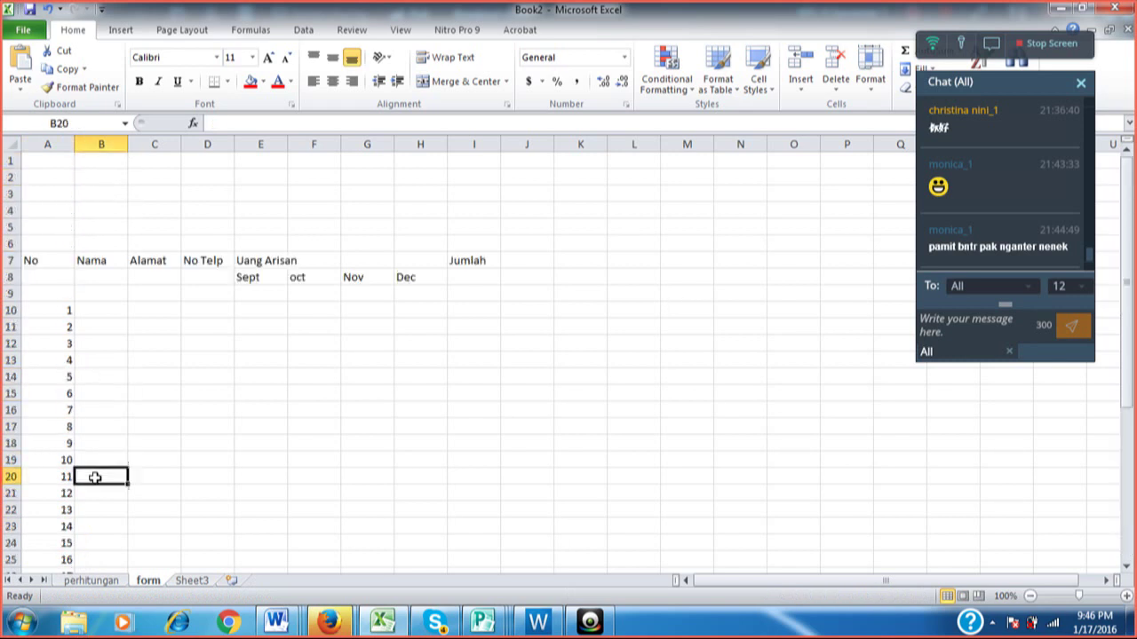
pyautogui.press('Down')
pyautogui.press('Left')
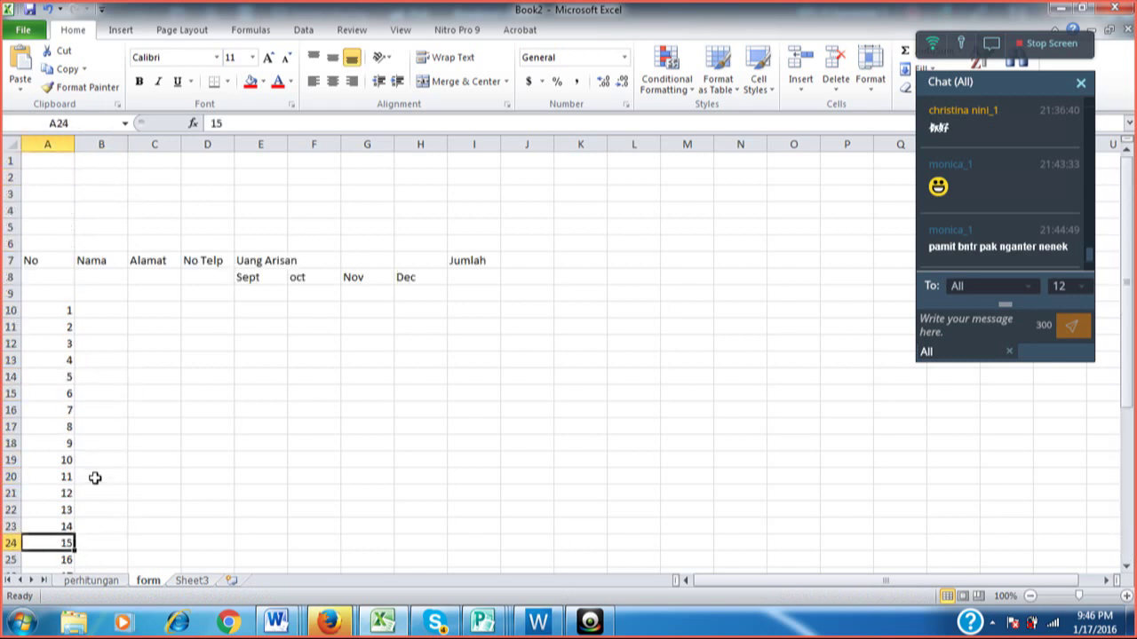
pyautogui.press('Up')
pyautogui.press('Up')
pyautogui.press('Up')
pyautogui.press('Up')
pyautogui.hotkey('shift', 'Down')
pyautogui.hotkey('shift', 'Down')
pyautogui.hotkey('shift', 'Down')
pyautogui.hotkey('shift', 'Down')
pyautogui.hotkey('shift', 'Down')
pyautogui.hotkey('shift', 'Down')
pyautogui.hotkey('shift', 'Down')
pyautogui.hotkey('shift', 'Down')
pyautogui.hotkey('shift', 'Down')
pyautogui.hotkey('shift', 'Down')
pyautogui.hotkey('shift', 'Down')
pyautogui.hotkey('shift', 'Down')
pyautogui.hotkey('shift', 'Down')
pyautogui.hotkey('shift', 'Down')
pyautogui.hotkey('shift', 'Down')
pyautogui.hotkey('shift', 'Down')
pyautogui.hotkey('shift', 'Down')
pyautogui.hotkey('shift', 'Down')
pyautogui.hotkey('shift', 'Down')
pyautogui.hotkey('shift', 'Down')
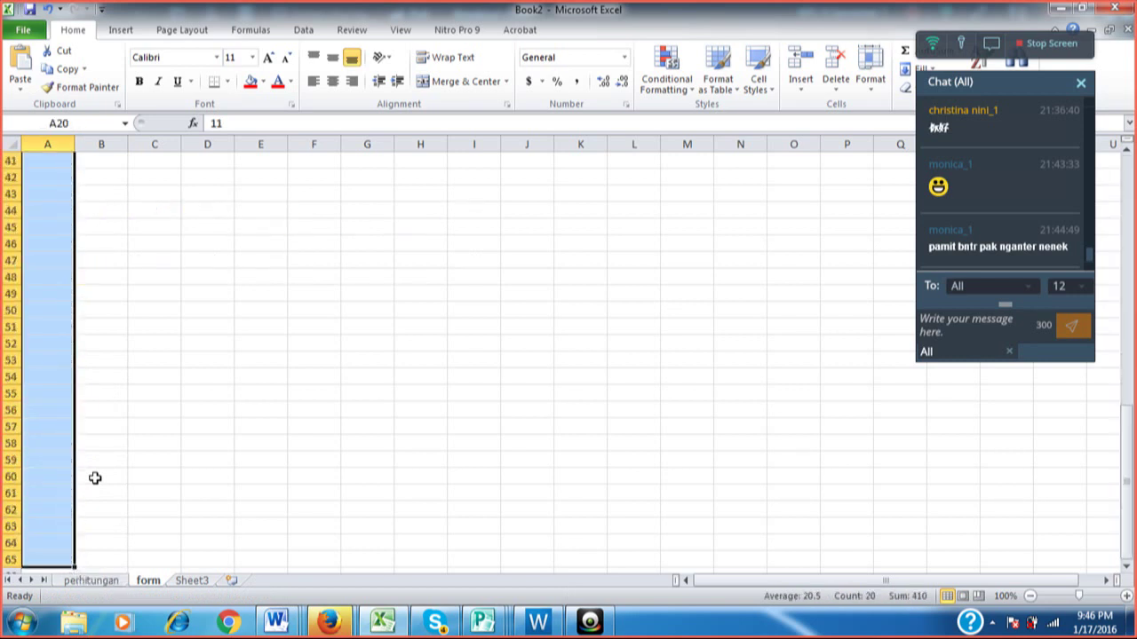
pyautogui.scroll(11, 95, 478)
# Clear the numbers below row 19, leaving 1 to 10 in A10:A19.
pyautogui.press('Up')
pyautogui.press('Up')
pyautogui.press('Up')
pyautogui.press('Up')
pyautogui.press('Up')
pyautogui.press('Up')
pyautogui.press('Up')
pyautogui.press('Up')
pyautogui.press('Up')
pyautogui.press('Up')
pyautogui.press('Up')
pyautogui.press('Up')
pyautogui.press('Up')
pyautogui.press('Up')
pyautogui.press('Up')
pyautogui.press('Up')
pyautogui.press('Up')
pyautogui.press('Up')
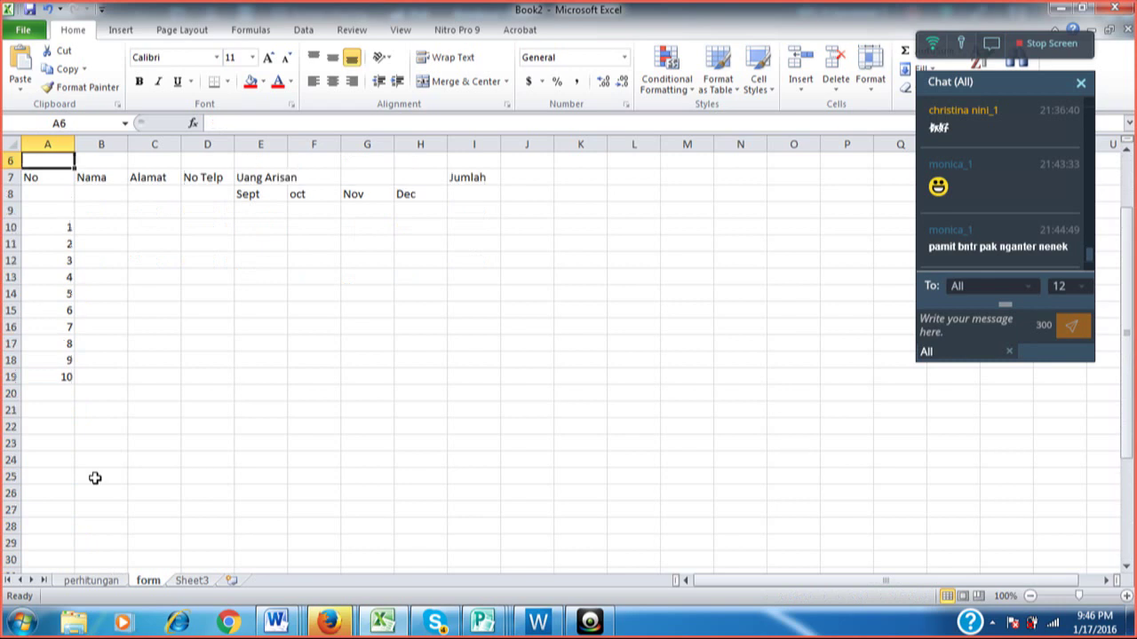
pyautogui.press('Down')
pyautogui.press('Down')
pyautogui.press('Down')
pyautogui.press('Down')
pyautogui.press('Down')
pyautogui.press('Down')
pyautogui.press('Down')
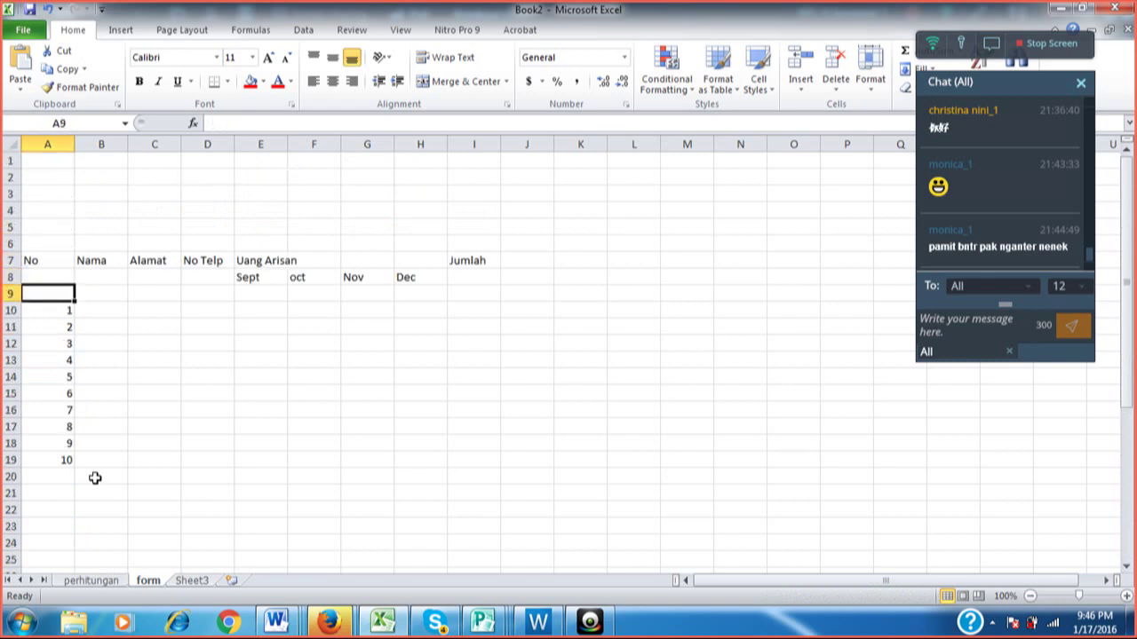
pyautogui.press('Down')
# Enter the first two members' names in B10 and B11 under Nama.
pyautogui.press('Right')
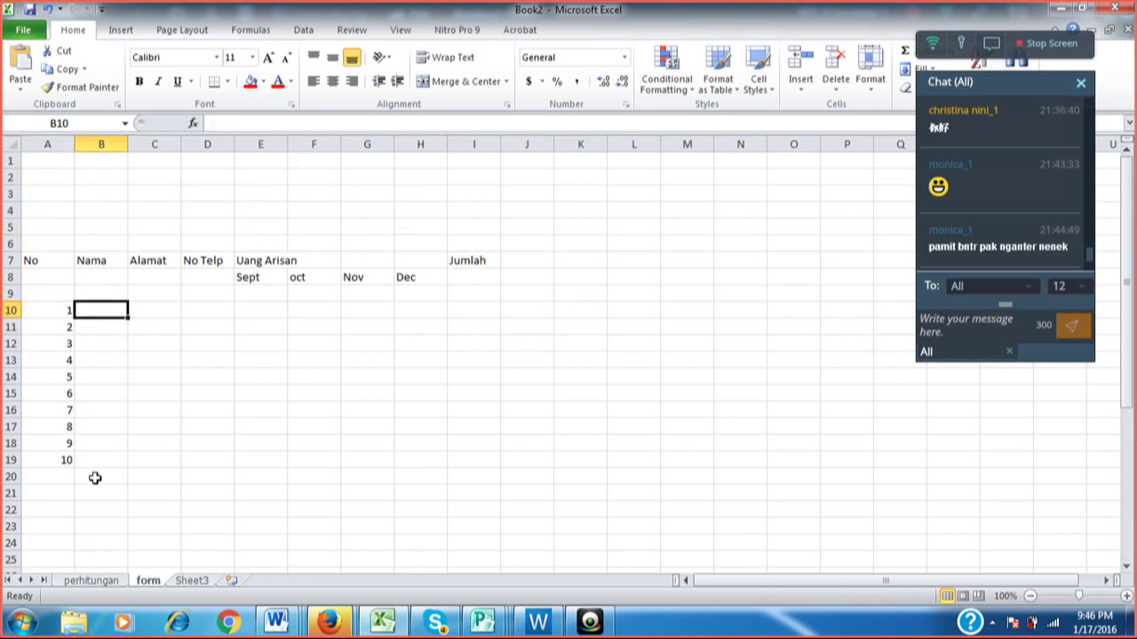
pyautogui.write('Sut')
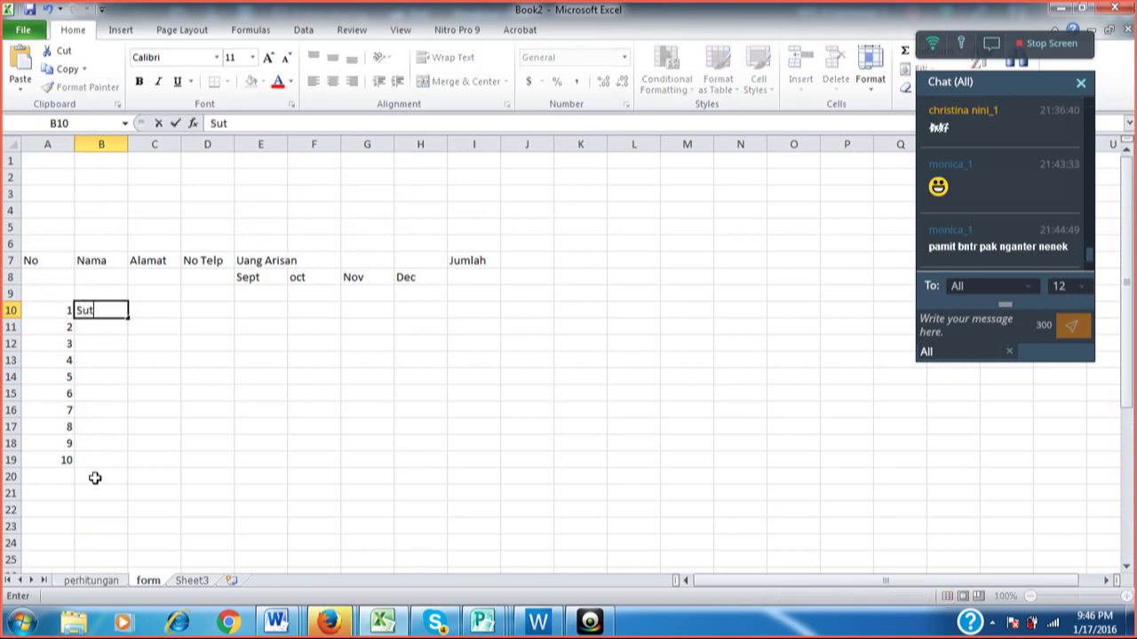
pyautogui.write('ia')
pyautogui.press('Return')
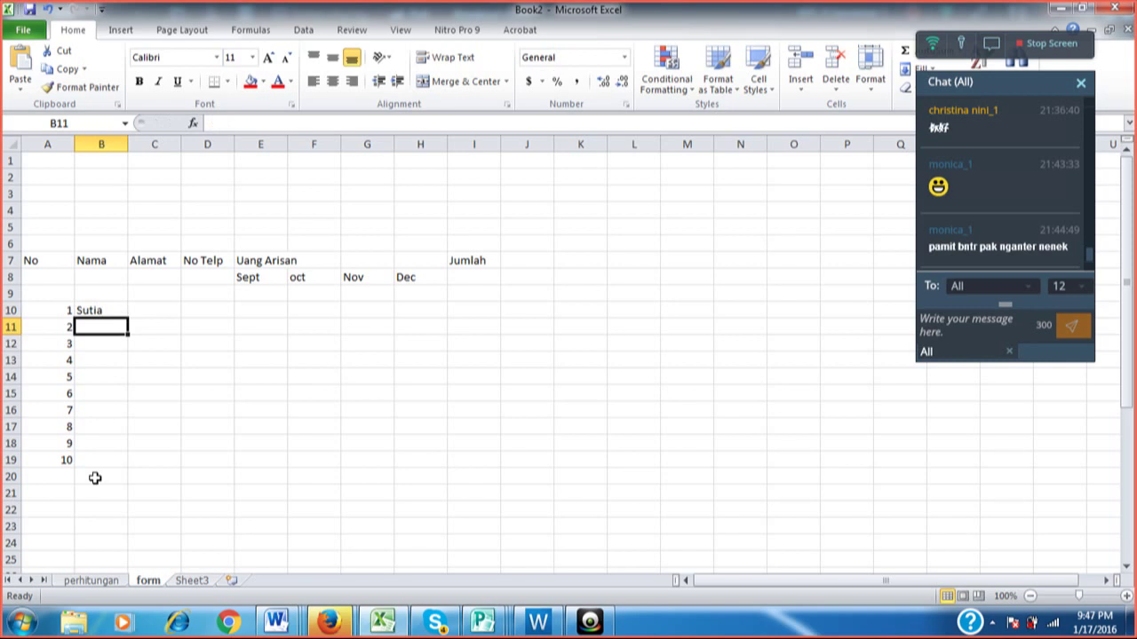
pyautogui.write('Ni')
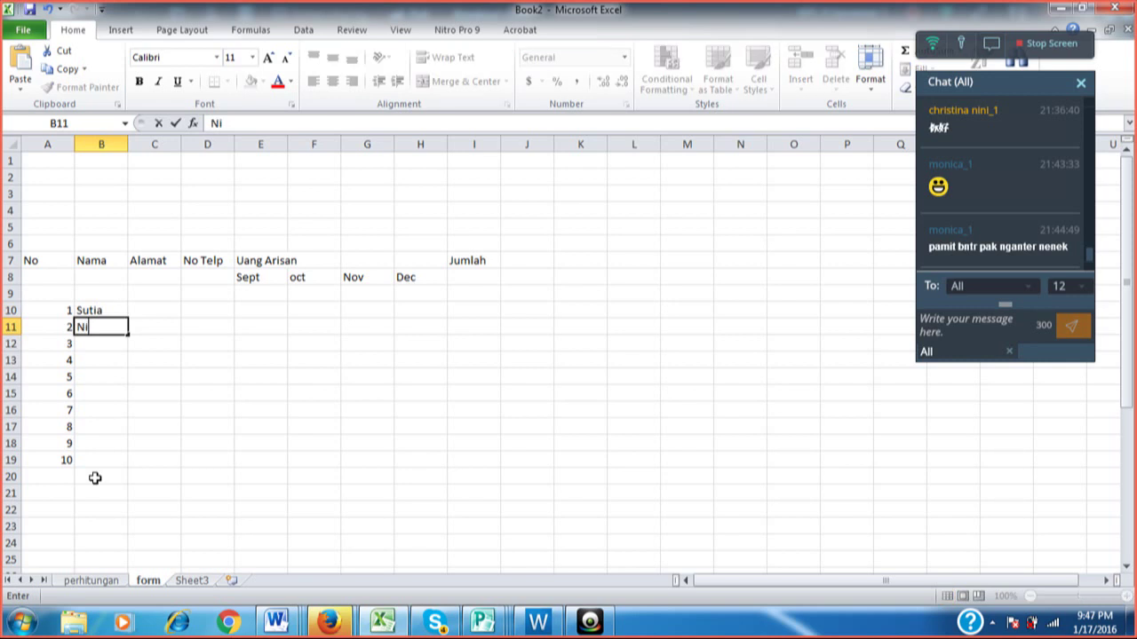
pyautogui.write('ni')
pyautogui.press('Return')
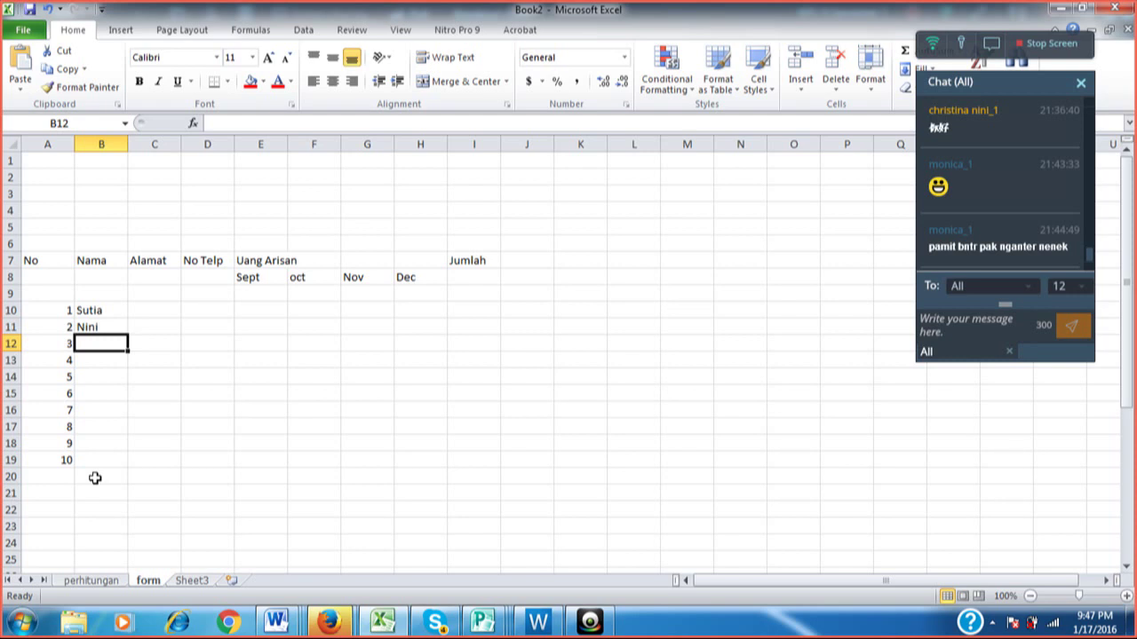
pyautogui.press('Up')
pyautogui.press('Up')
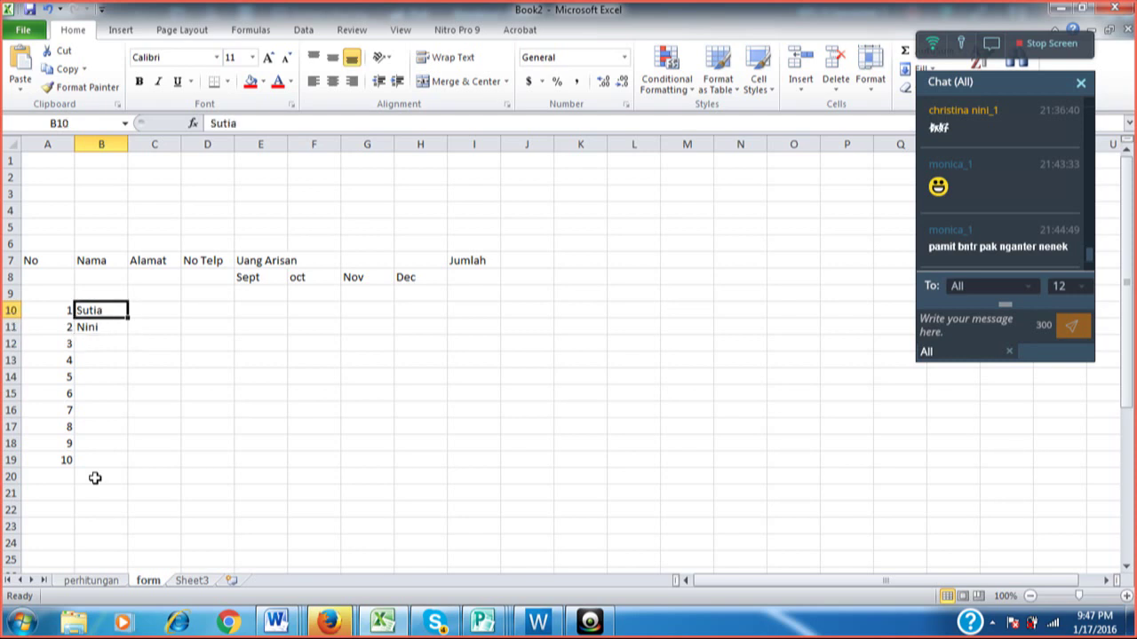
pyautogui.hotkey('shift', 'Down')
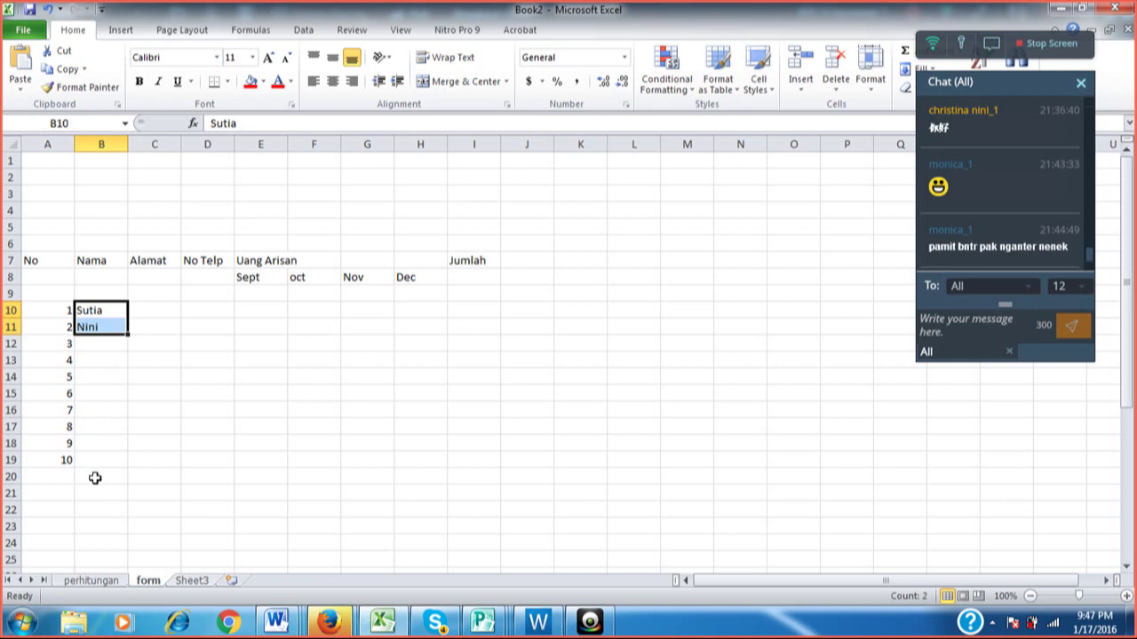
pyautogui.moveTo(129, 337); pyautogui.dragTo(134, 474)
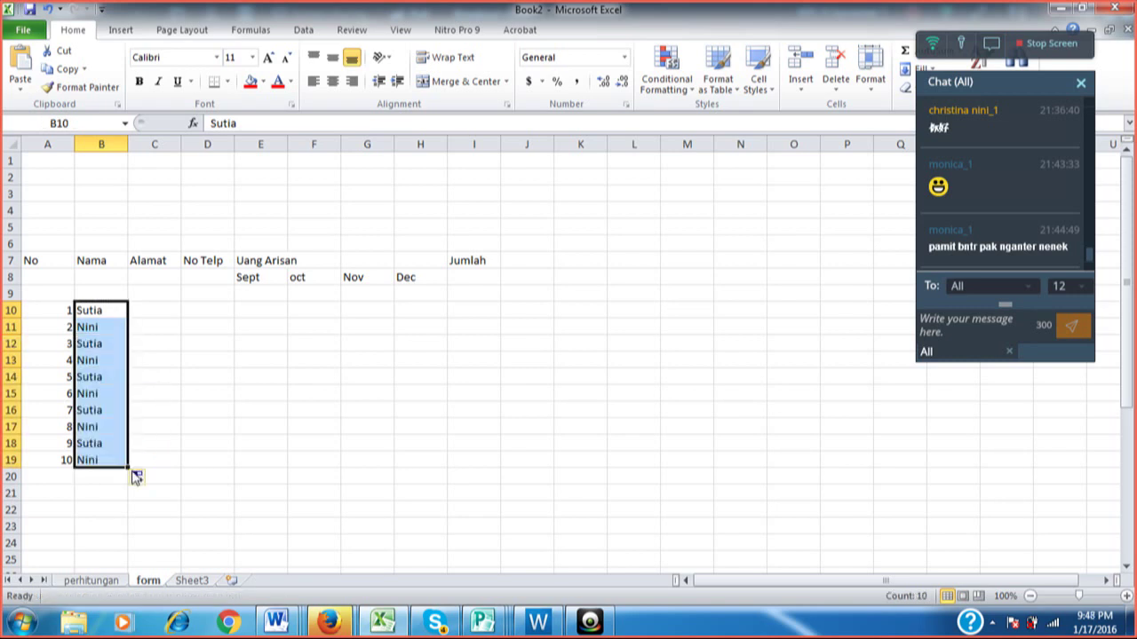
pyautogui.click(102, 339)
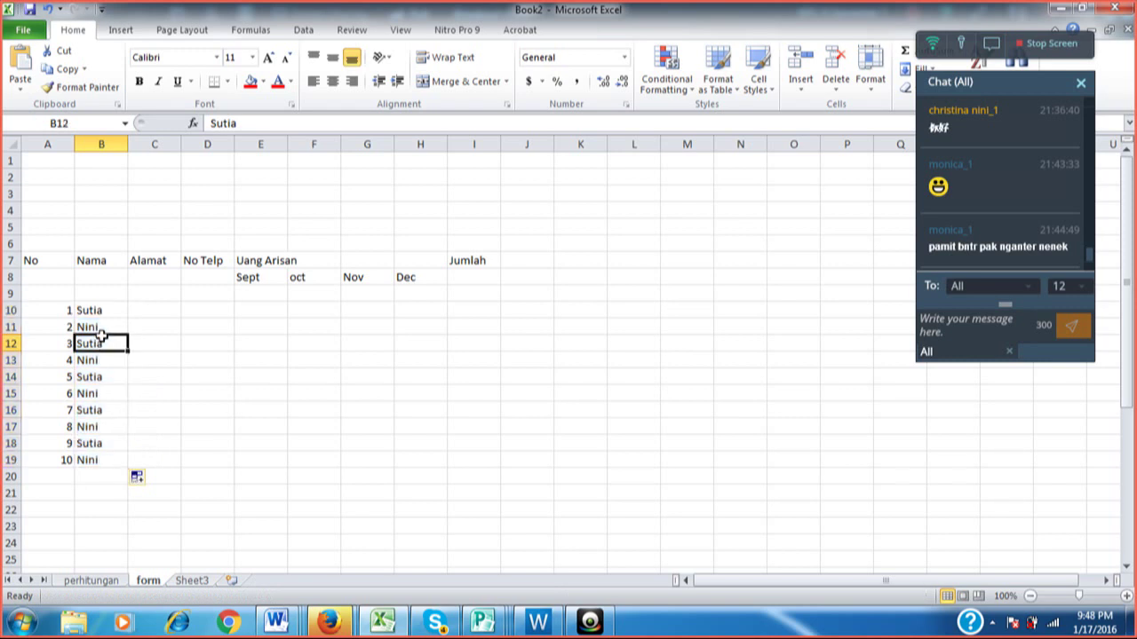
pyautogui.click(105, 323)
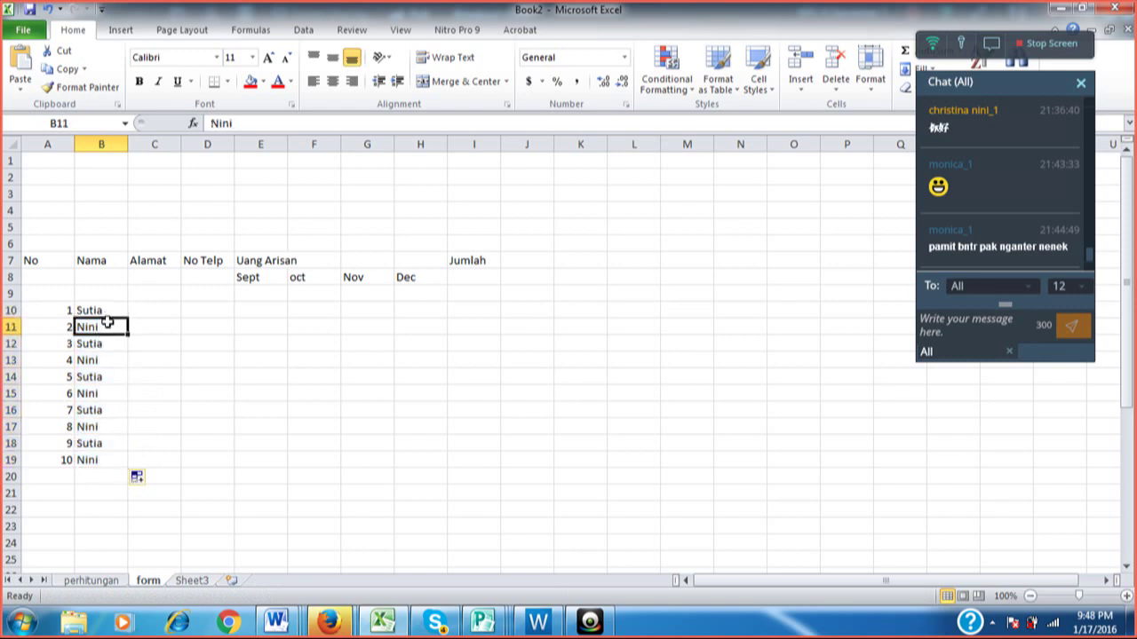
pyautogui.click(106, 344)
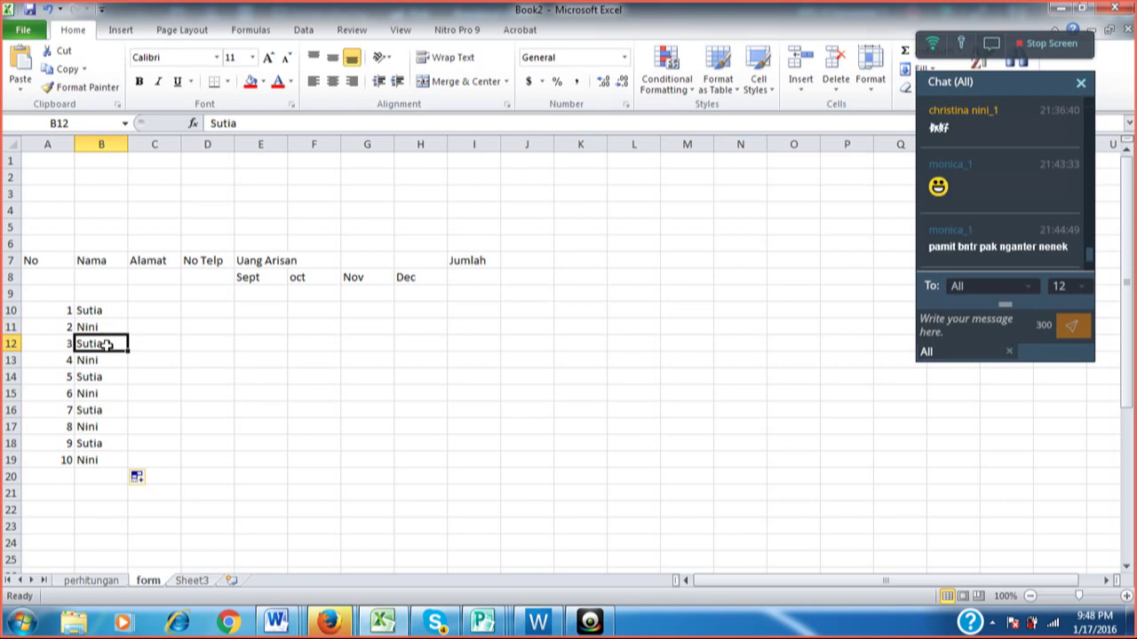
pyautogui.moveTo(106, 345); pyautogui.dragTo(108, 471)
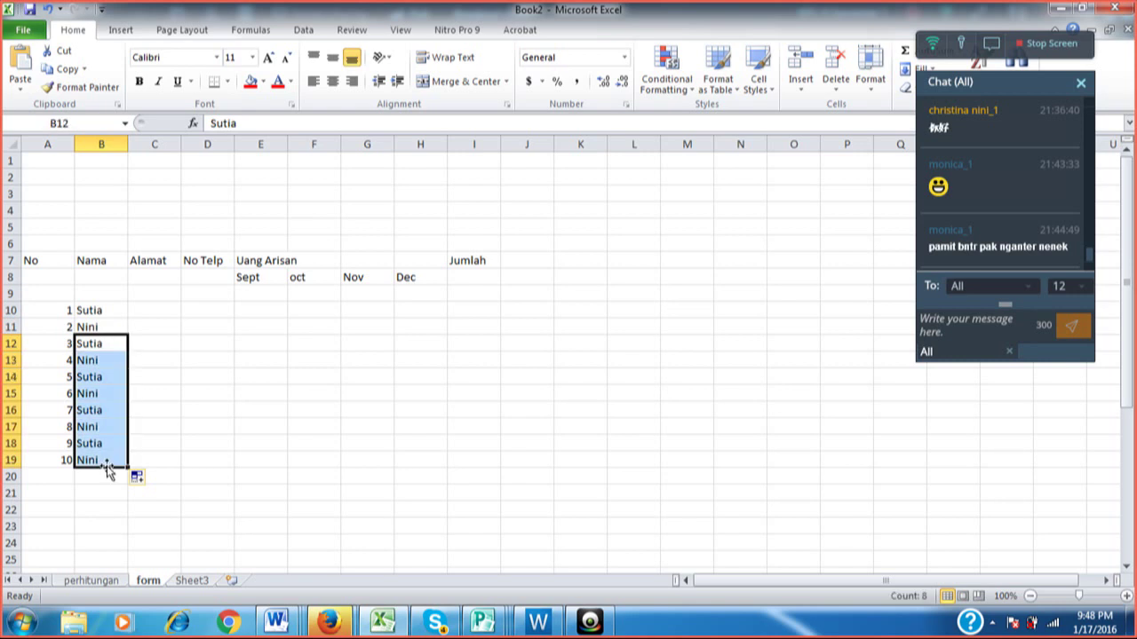
pyautogui.press('Delete')
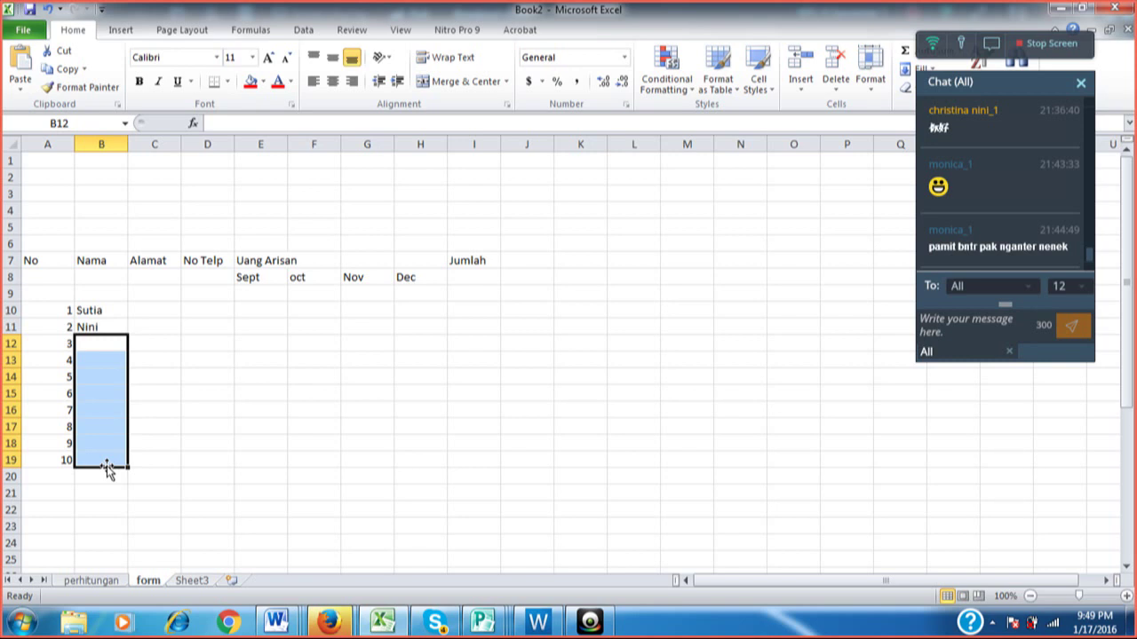
# Enter the third, fourth and fifth members' full names into B12, B13 and B14.
pyautogui.press('Up')
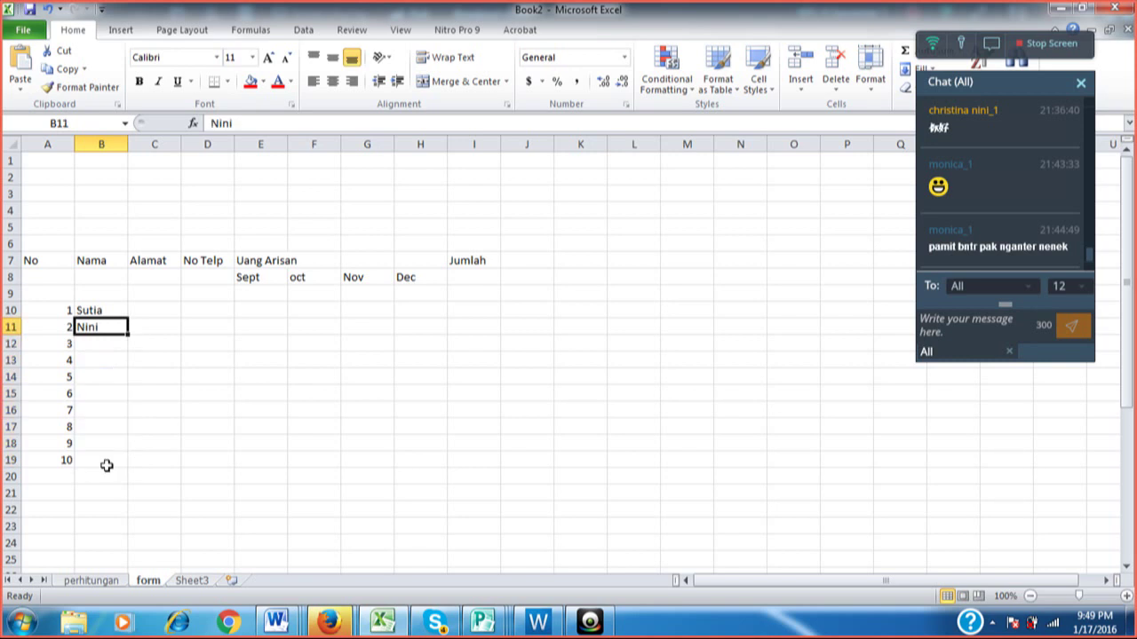
pyautogui.press('Down')
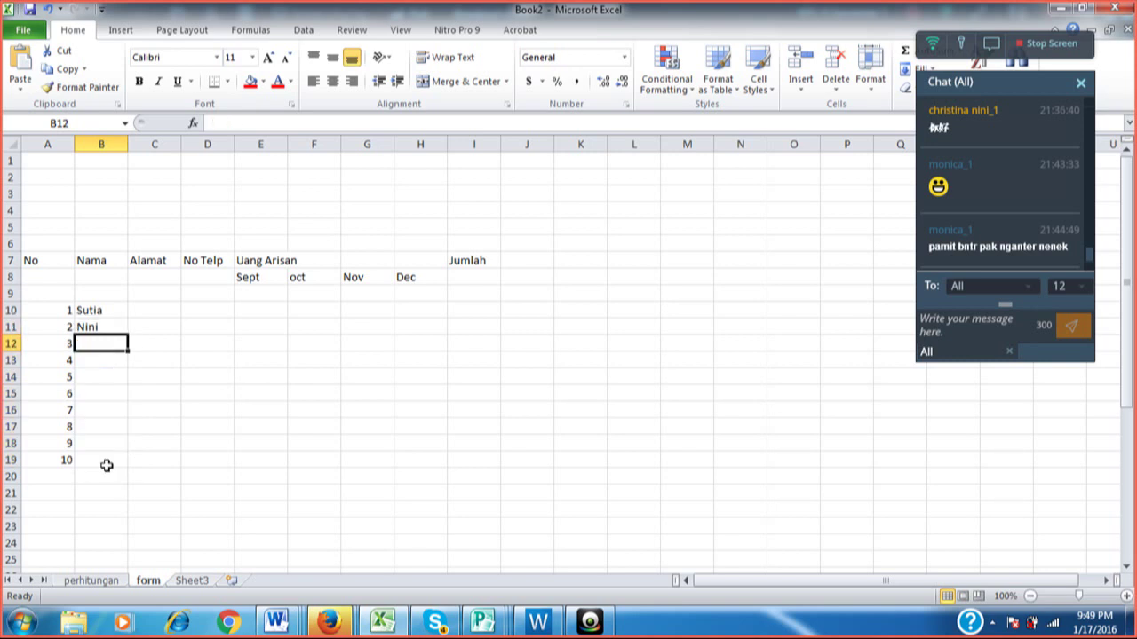
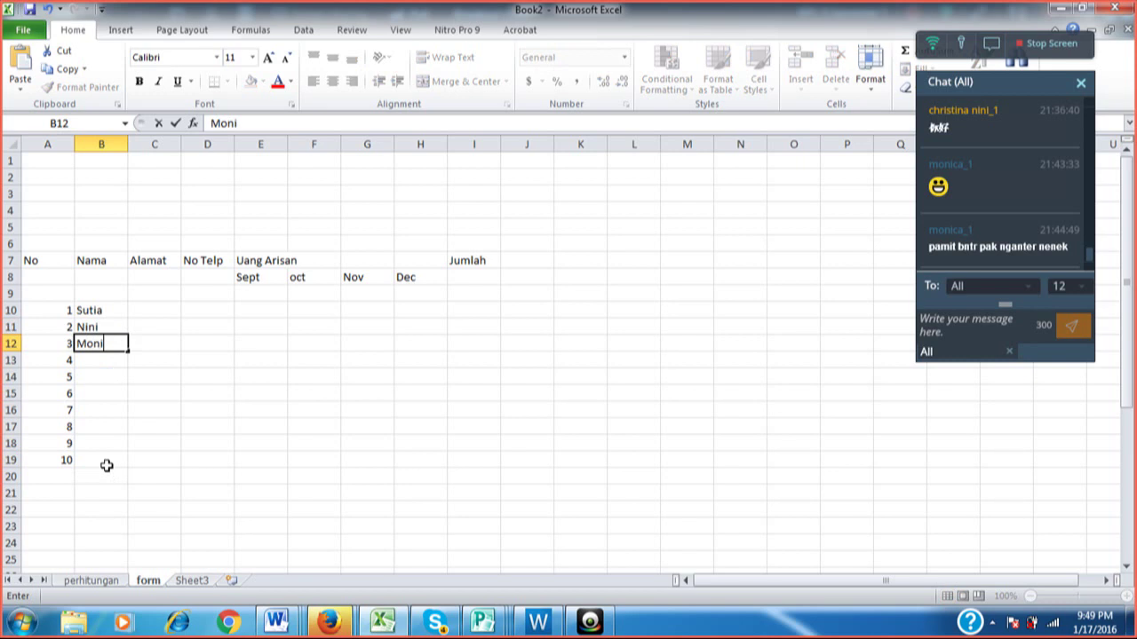
pyautogui.press('Return')
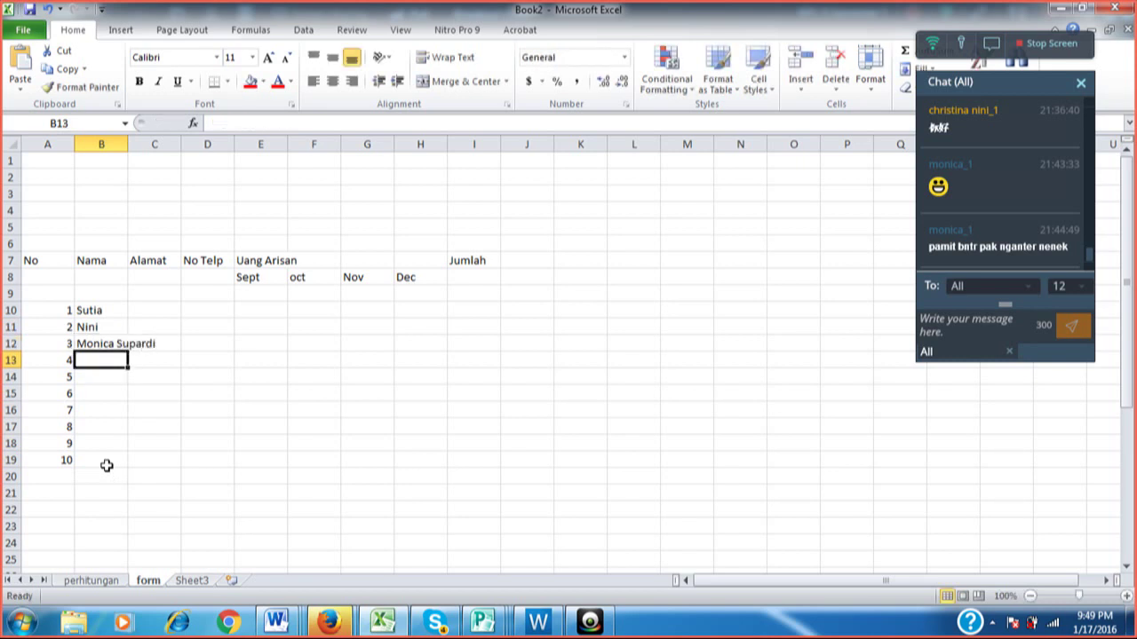
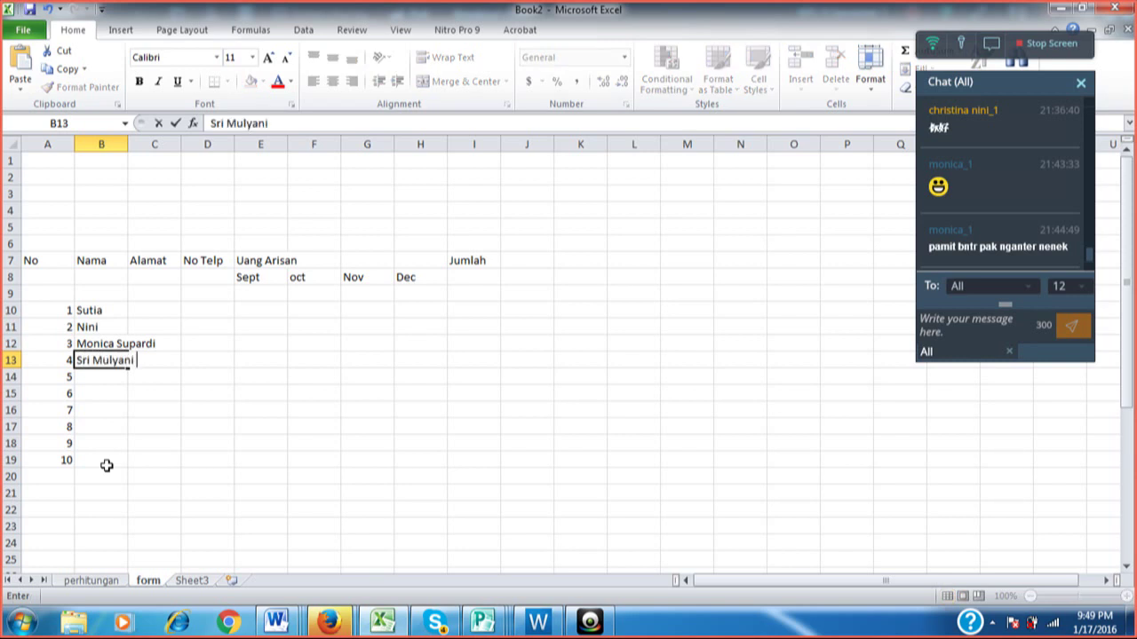
pyautogui.press('Return')
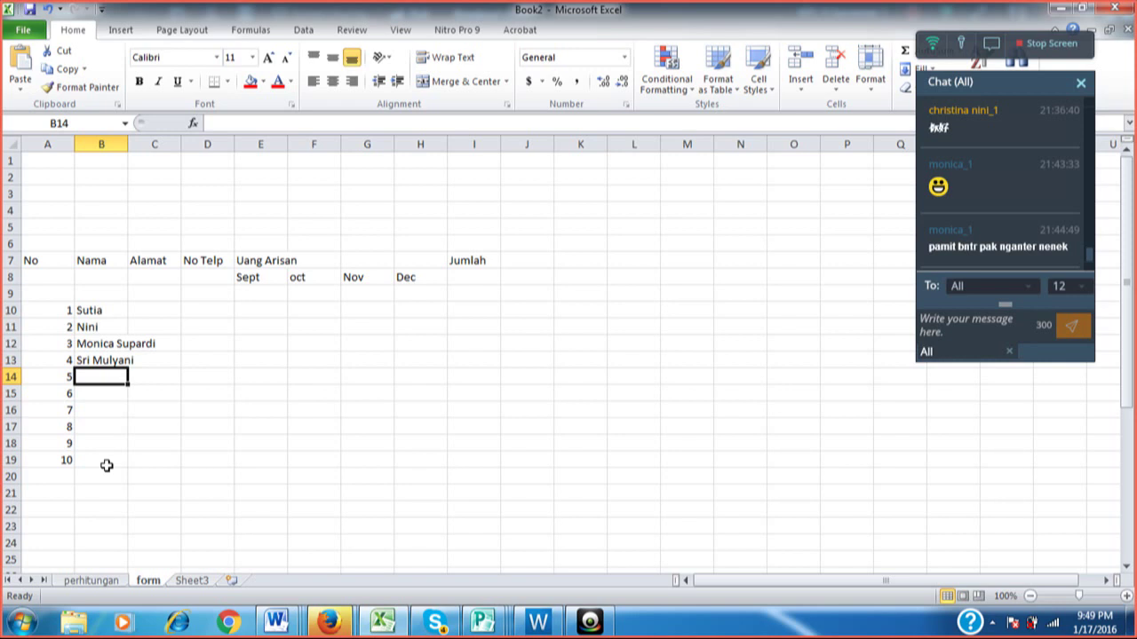
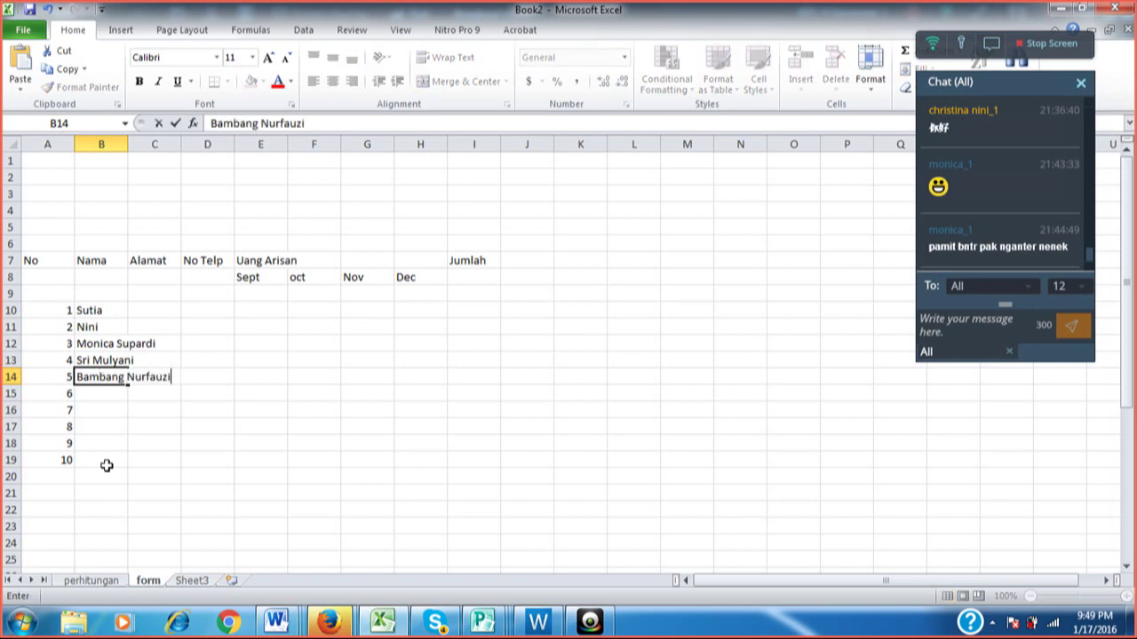
pyautogui.press('Return')
pyautogui.press('Left')
pyautogui.hotkey('shift', 'Down')
pyautogui.hotkey('shift', 'Down')
pyautogui.hotkey('shift', 'Down')
pyautogui.hotkey('shift', 'Down')
pyautogui.hotkey('shift', 'Down')
pyautogui.hotkey('shift', 'Down')
pyautogui.hotkey('shift', 'Down')
pyautogui.hotkey('shift', 'Down')
pyautogui.hotkey('shift', 'Down')
pyautogui.hotkey('shift', 'Down')
pyautogui.hotkey('shift', 'Down')
pyautogui.hotkey('shift', 'Down')
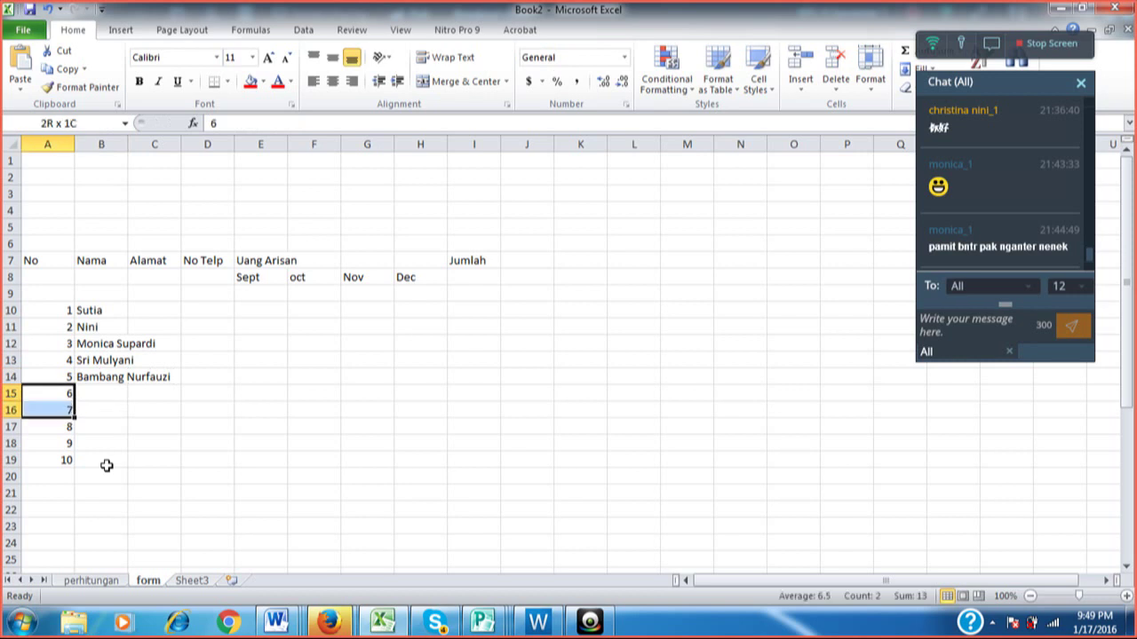
# Delete the numbers 6 to 10 from A15:A19, keeping No 1 to 5.
pyautogui.press('Delete')
pyautogui.press('Up')
pyautogui.press('Up')
pyautogui.press('Up')
pyautogui.press('Up')
pyautogui.press('Up')
pyautogui.press('Up')
pyautogui.press('Up')
pyautogui.press('Up')
pyautogui.press('Up')
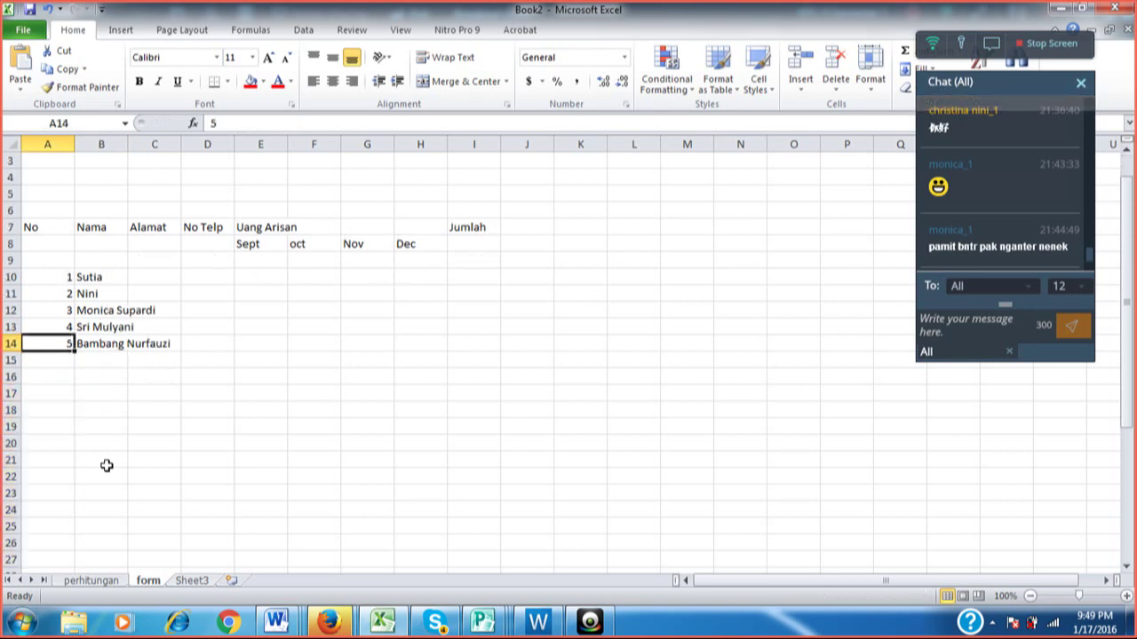
pyautogui.press('Up')
pyautogui.press('Up')
pyautogui.press('Up')
pyautogui.press('Up')
pyautogui.press('Up')
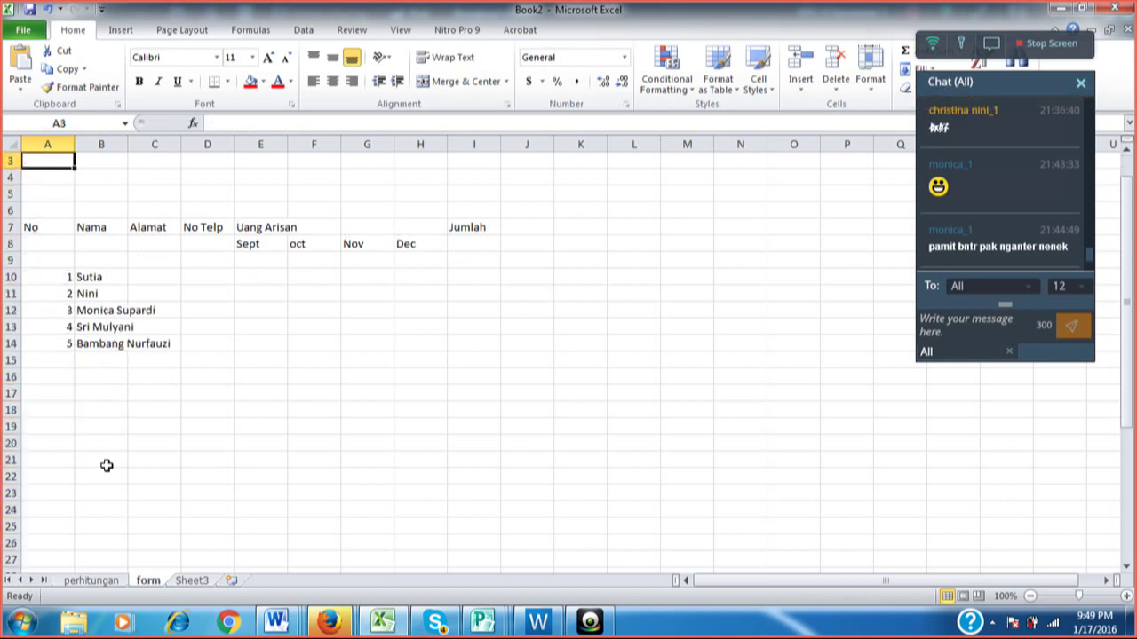
pyautogui.press('Down')
pyautogui.press('Down')
pyautogui.press('Down')
pyautogui.press('Down')
pyautogui.press('Down')
pyautogui.press('Down')
pyautogui.press('Down')
pyautogui.press('Down')
pyautogui.press('Down')
pyautogui.press('Down')
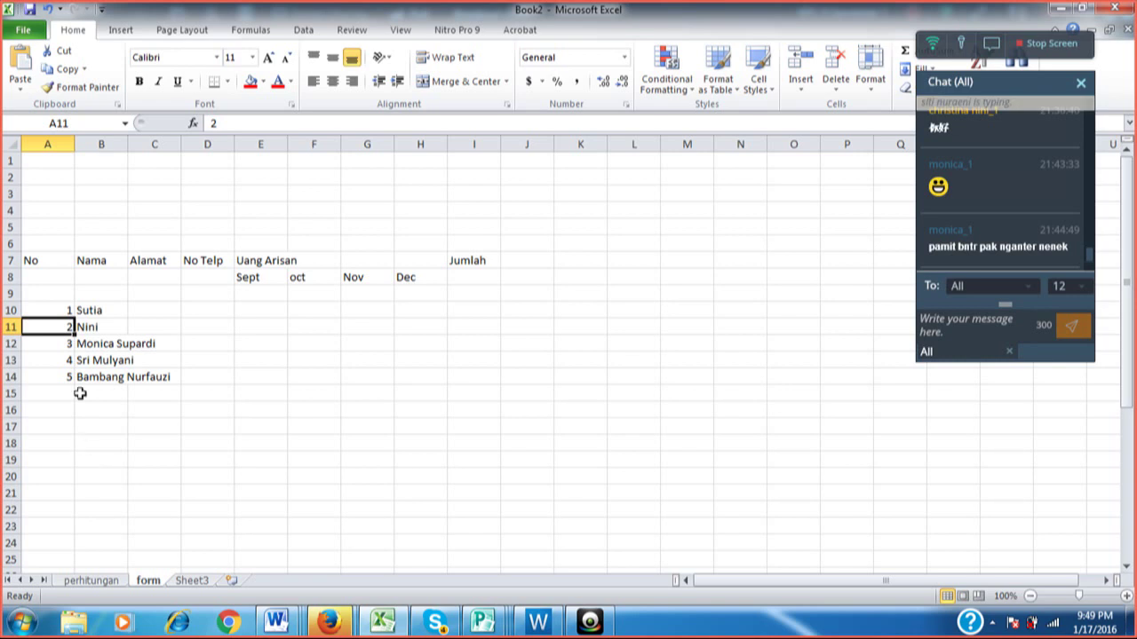
pyautogui.click(145, 309)
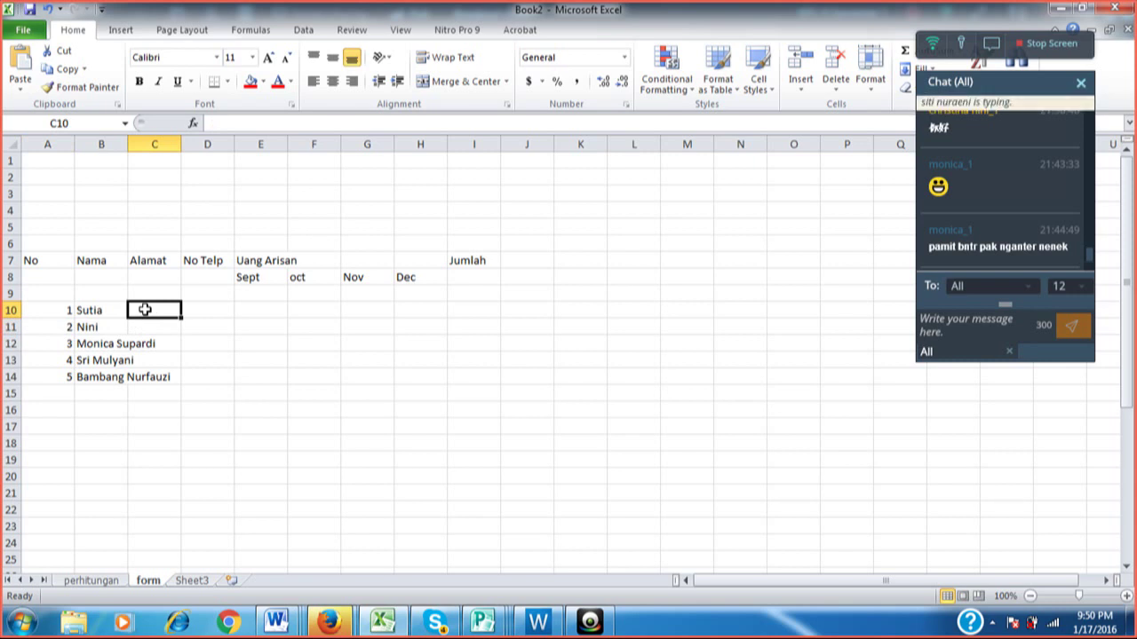
# Enter Wilayah Selatan and Wilayah Utara as the addresses in C10 and C11.
pyautogui.write('Wilayah ')
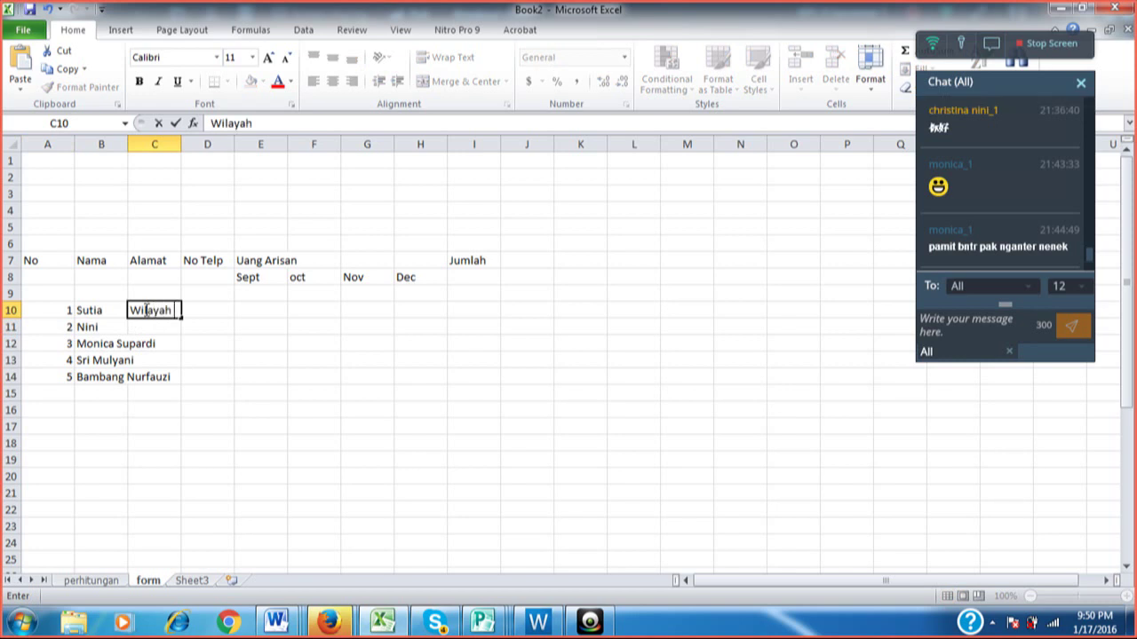
pyautogui.write('Selatan')
pyautogui.press('Return')
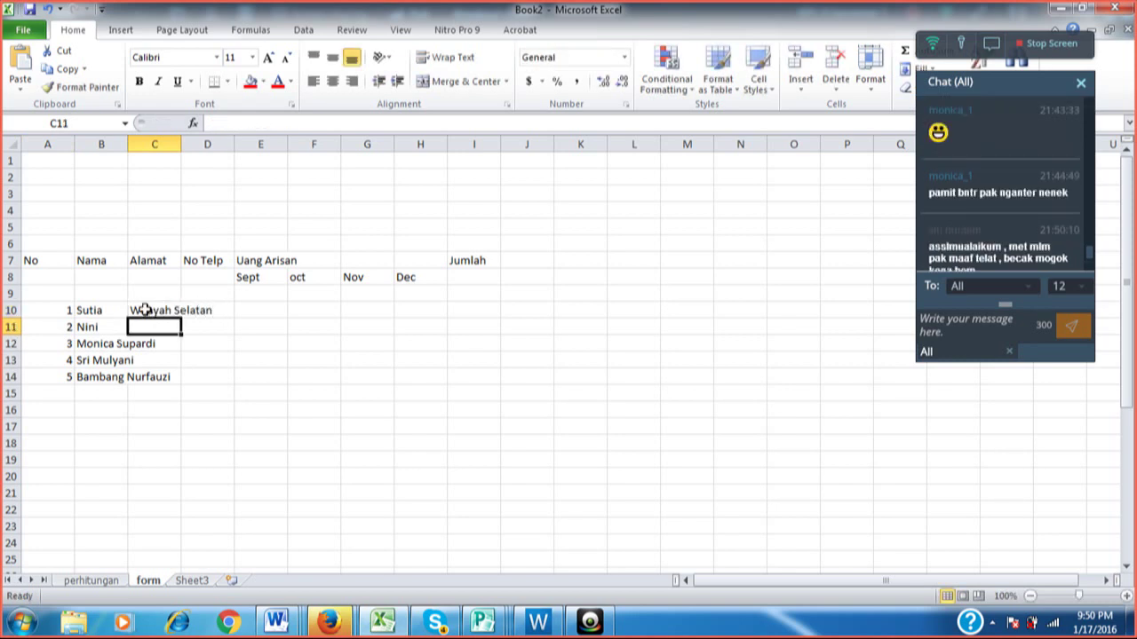
pyautogui.write('Wilaya')
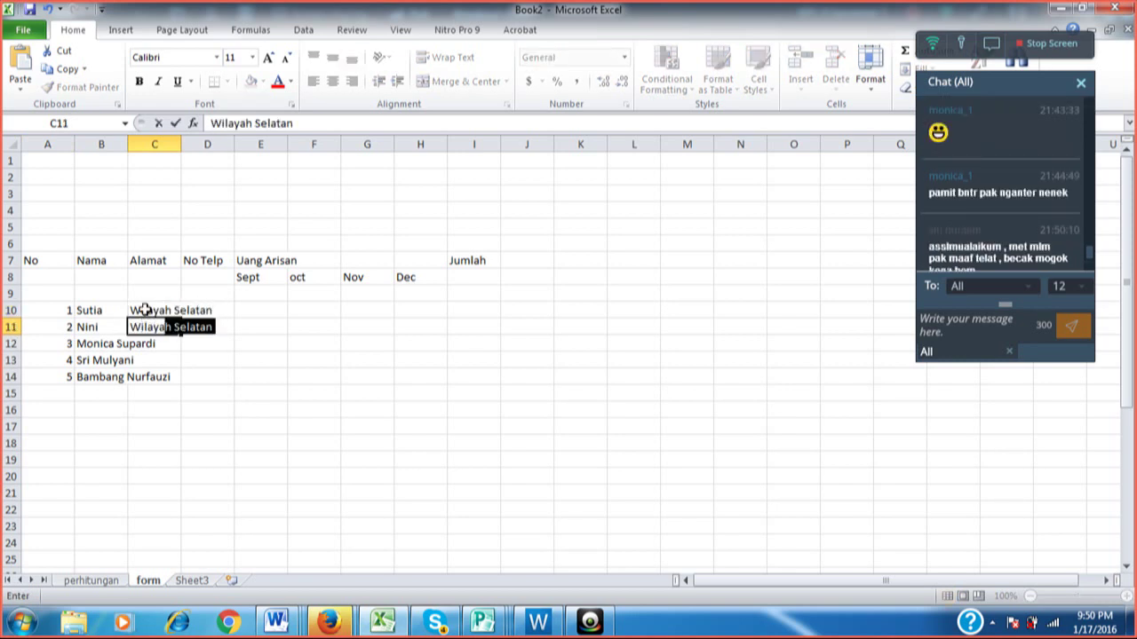
pyautogui.write('y')
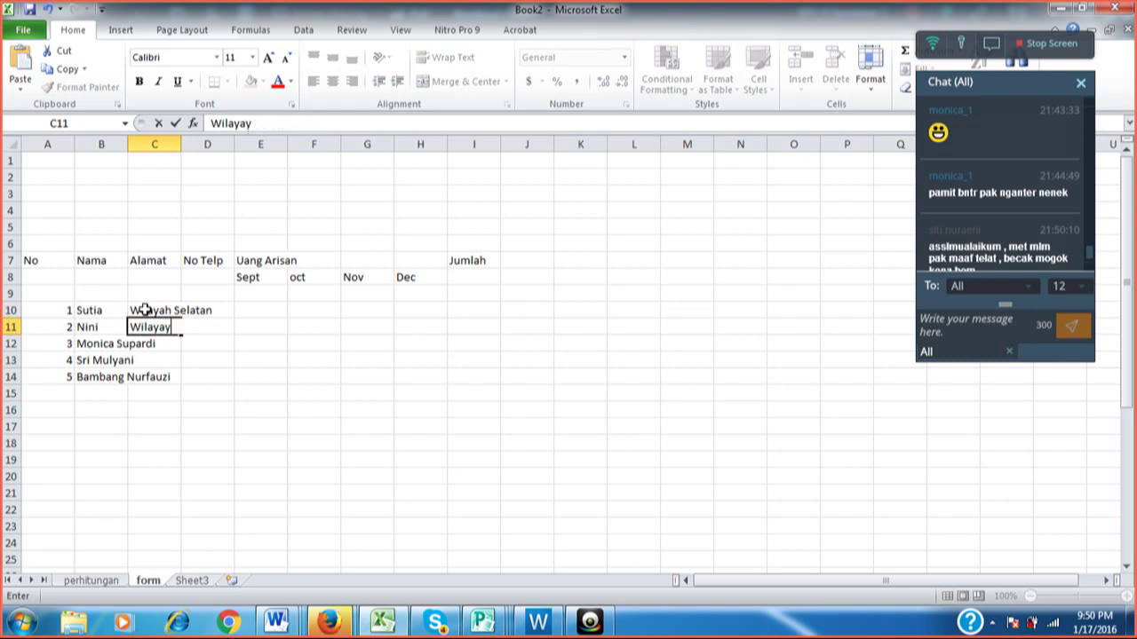
pyautogui.press('BackSpace')
pyautogui.write('h Utara')
pyautogui.press('Return')
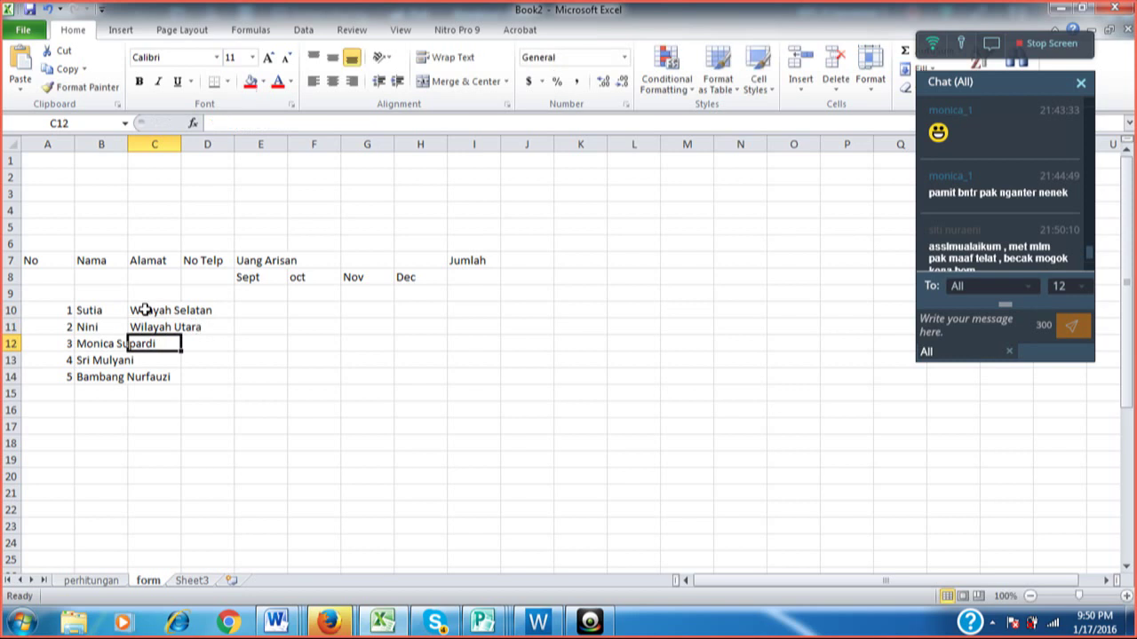
# Enter Taichung, Taipei and Indonesia as the addresses in C12:C14.
pyautogui.write('T')
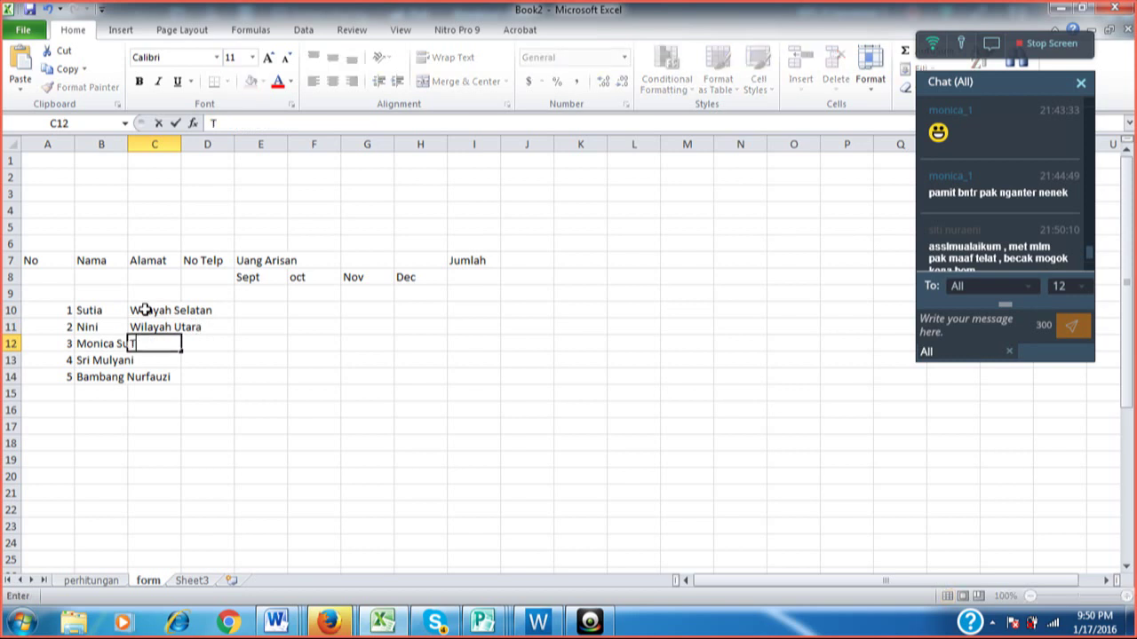
pyautogui.write('aichung')
pyautogui.press('Return')
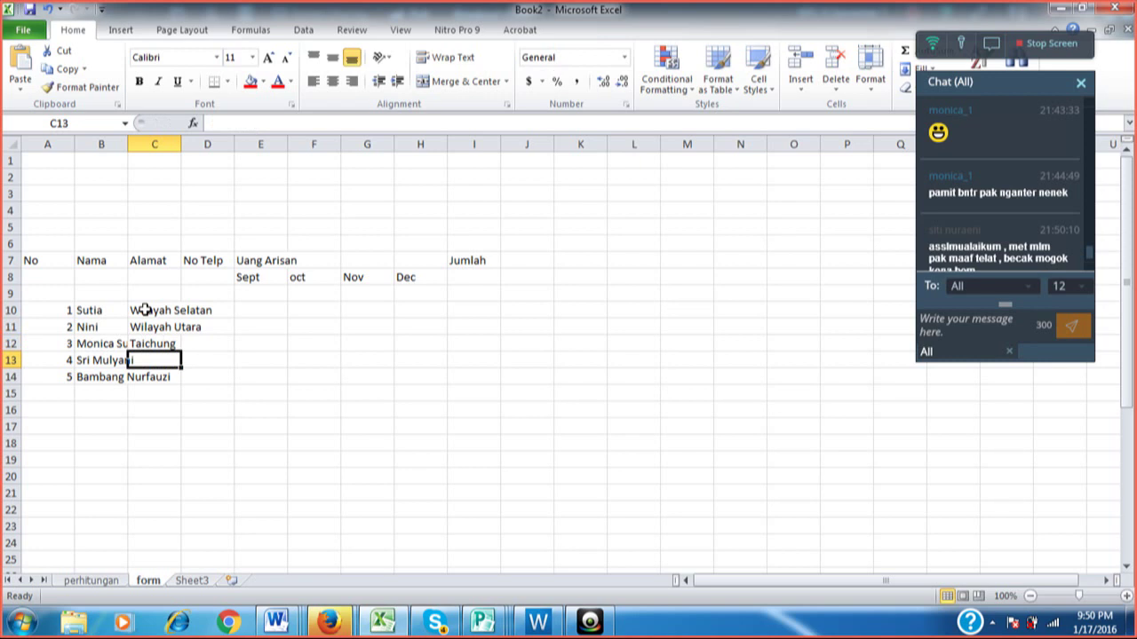
pyautogui.write('Taipei')
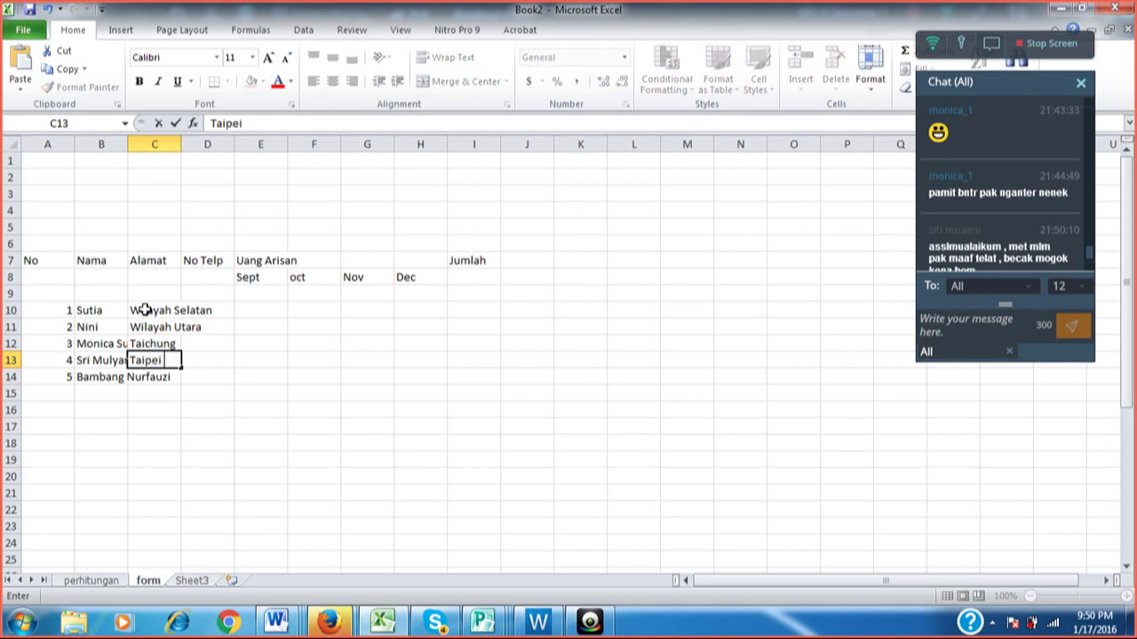
pyautogui.press('Return')
pyautogui.write('Indone')
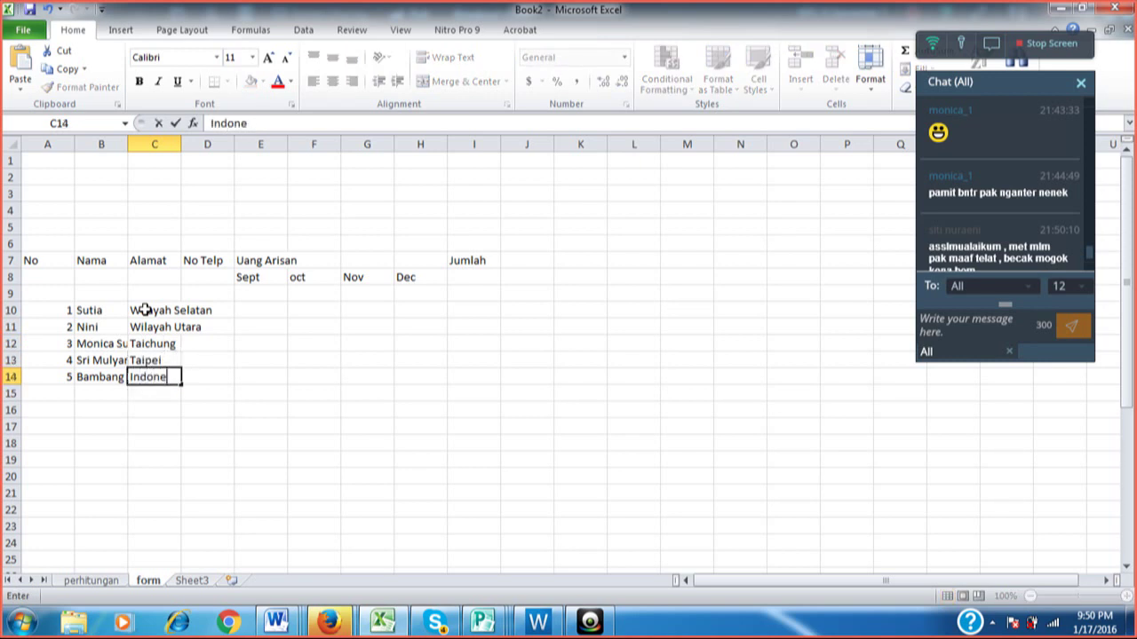
pyautogui.write('sia')
pyautogui.press('Return')
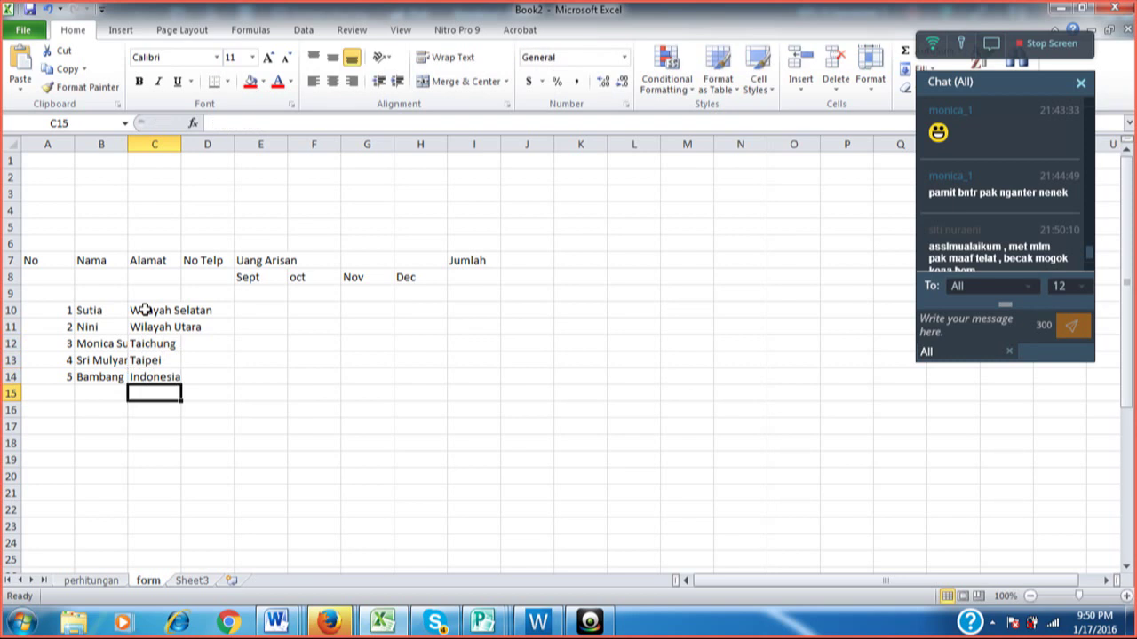
# Review the entered names and addresses with the arrow keys.
pyautogui.press('Up')
pyautogui.press('Up')
pyautogui.press('Up')
pyautogui.press('Up')
pyautogui.press('Up')
pyautogui.press('Up')
pyautogui.press('Down')
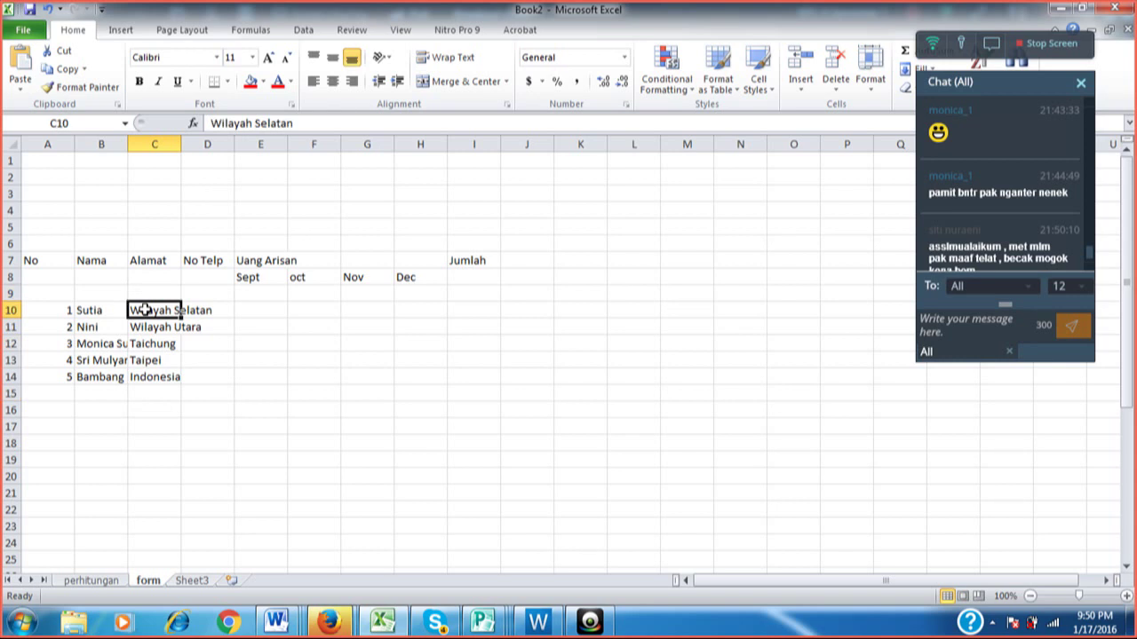
pyautogui.press('Left')
pyautogui.press('Left')
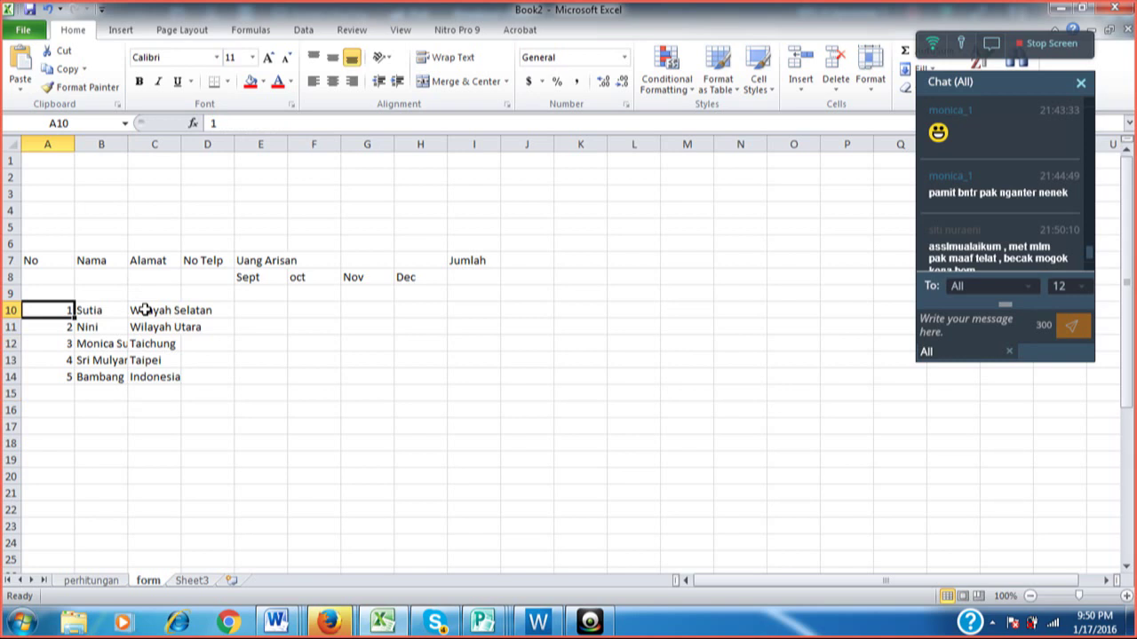
pyautogui.press('Right')
pyautogui.press('Right')
pyautogui.press('Down')
pyautogui.press('Down')
pyautogui.press('Down')
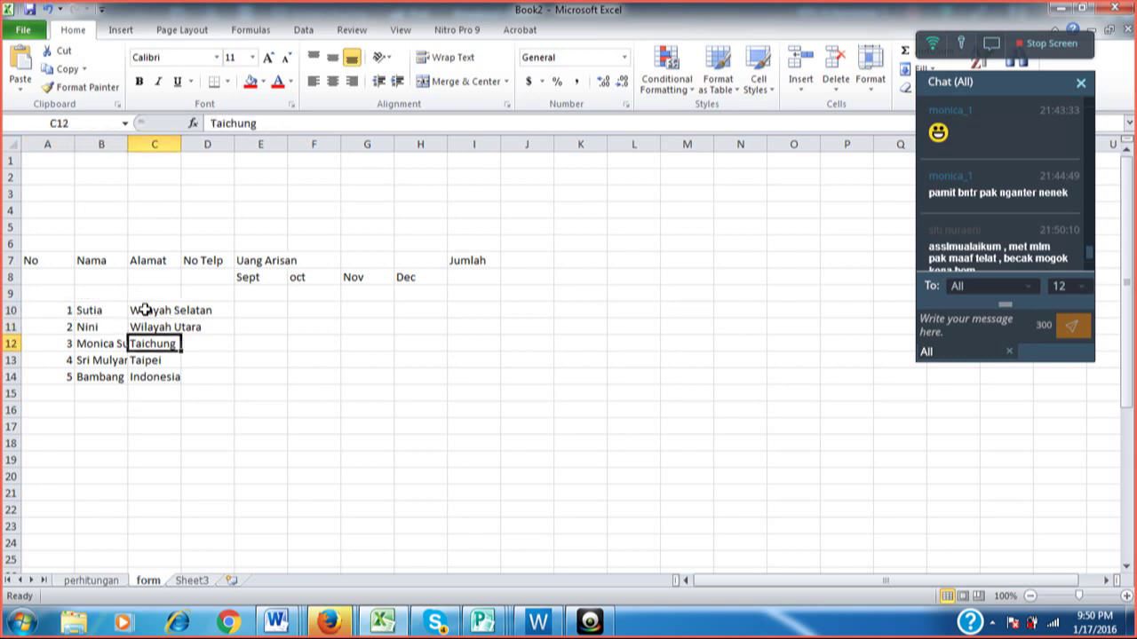
pyautogui.press('Left')
pyautogui.press('Down')
pyautogui.press('Down')
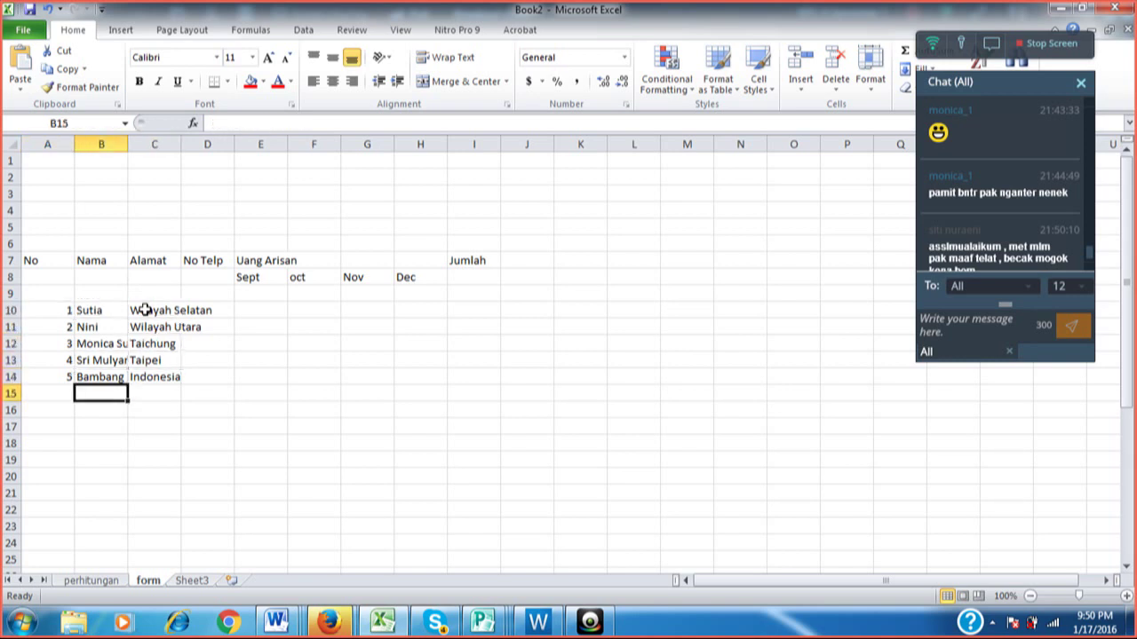
pyautogui.press('Down')
pyautogui.press('Up')
pyautogui.press('Up')
pyautogui.press('Up')
pyautogui.press('Up')
pyautogui.press('Up')
pyautogui.press('Up')
pyautogui.press('Up')
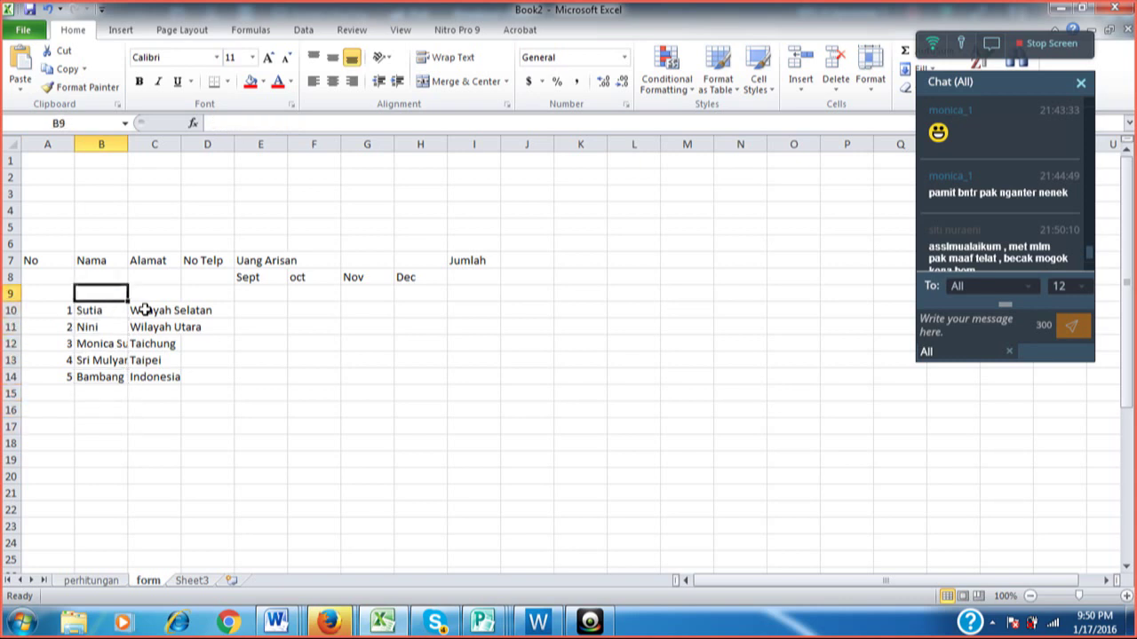
pyautogui.press('Up')
pyautogui.press('Up')
pyautogui.press('Up')
pyautogui.press('Up')
pyautogui.press('Up')
pyautogui.press('Up')
pyautogui.press('Up')
pyautogui.press('Up')
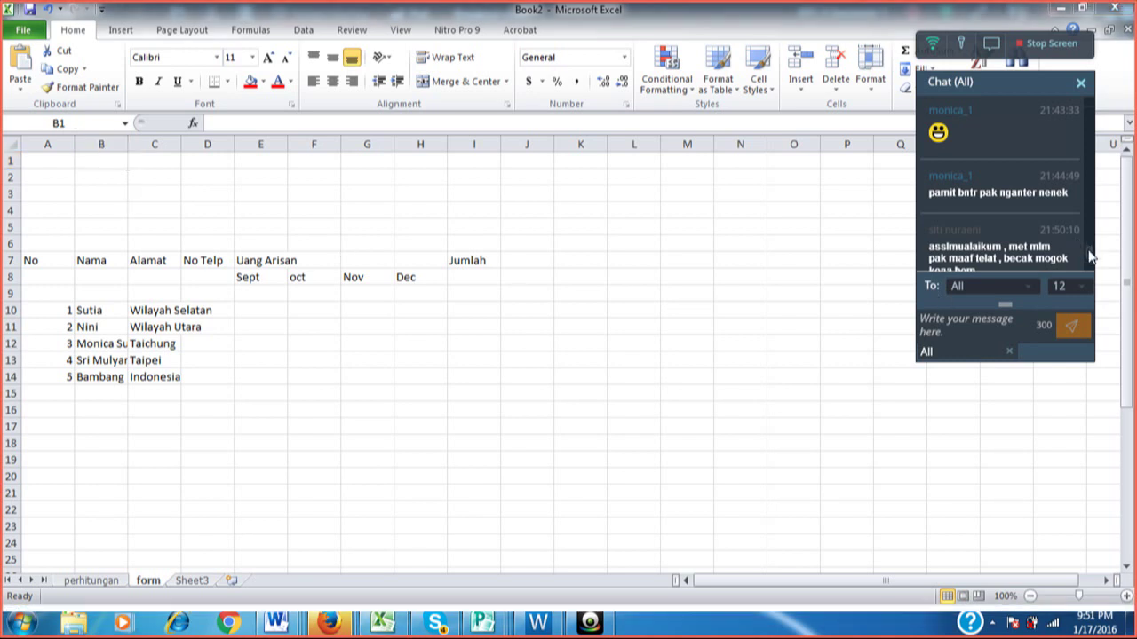
pyautogui.moveTo(1090, 256); pyautogui.dragTo(1090, 264)
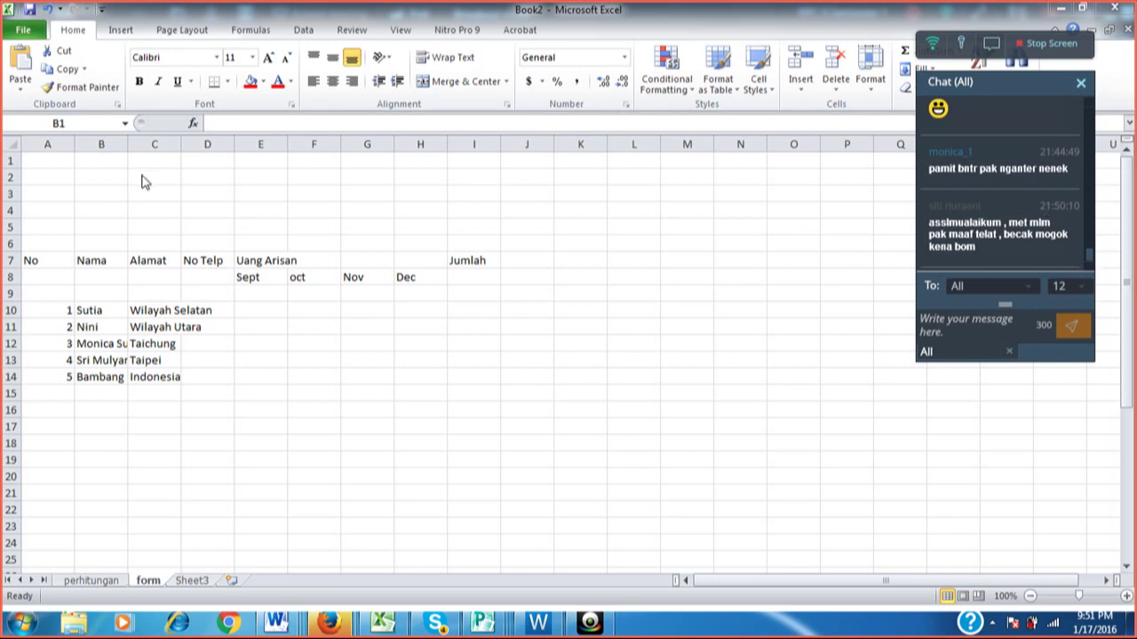
pyautogui.click(144, 213)
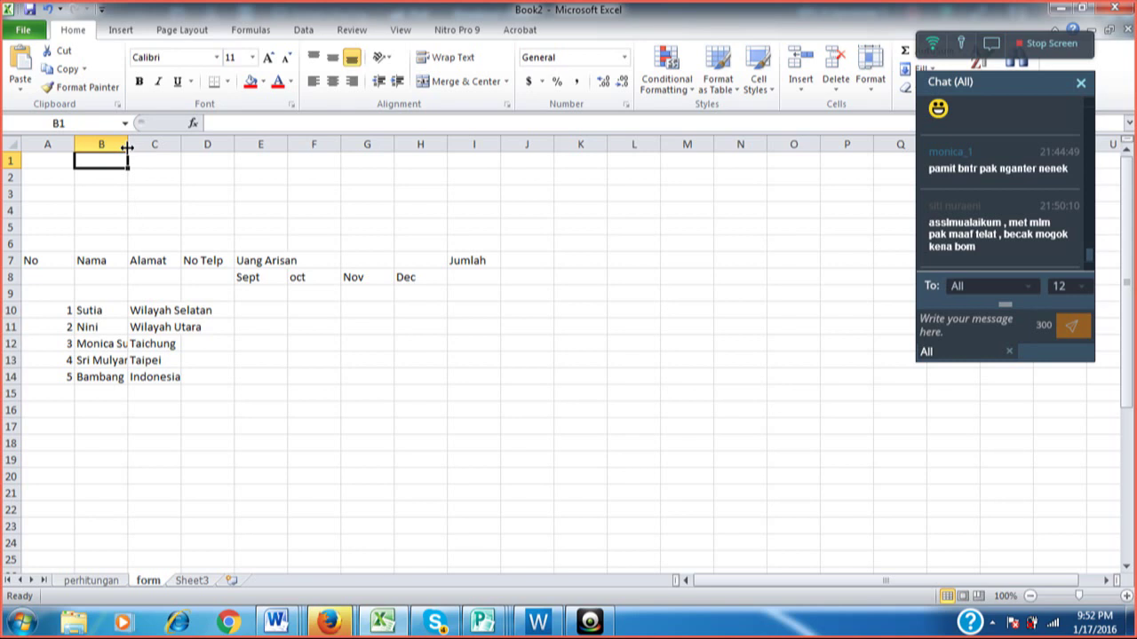
pyautogui.click(141, 209)
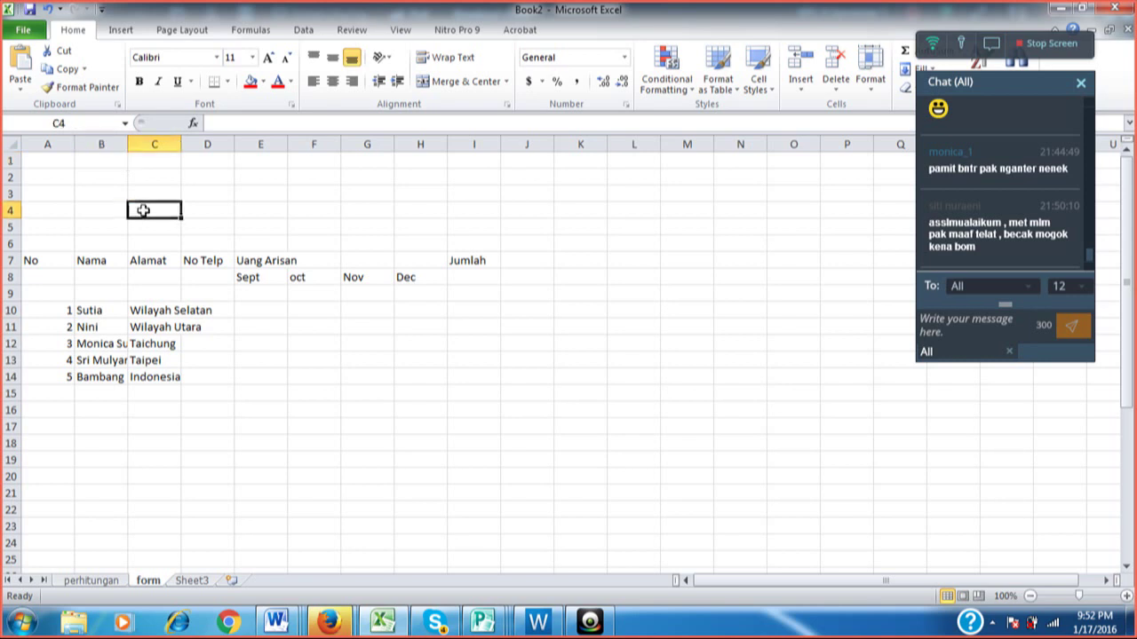
pyautogui.click(113, 161)
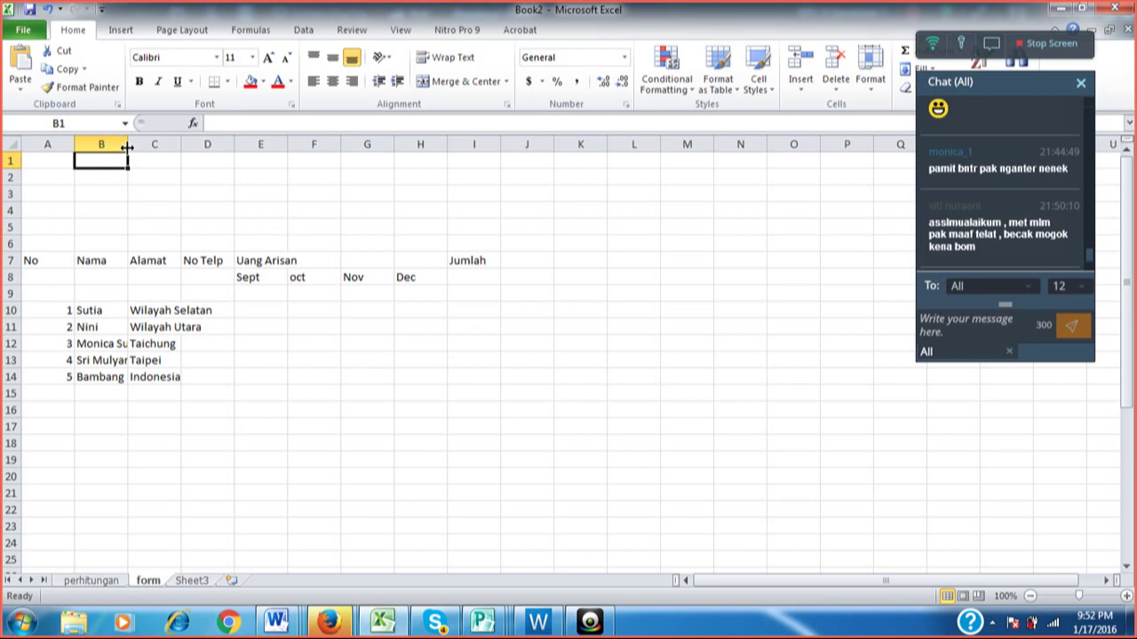
# Widen the Nama column, narrow the No column, and widen the Alamat column to fit addresses.
pyautogui.moveTo(127, 148); pyautogui.dragTo(204, 146)
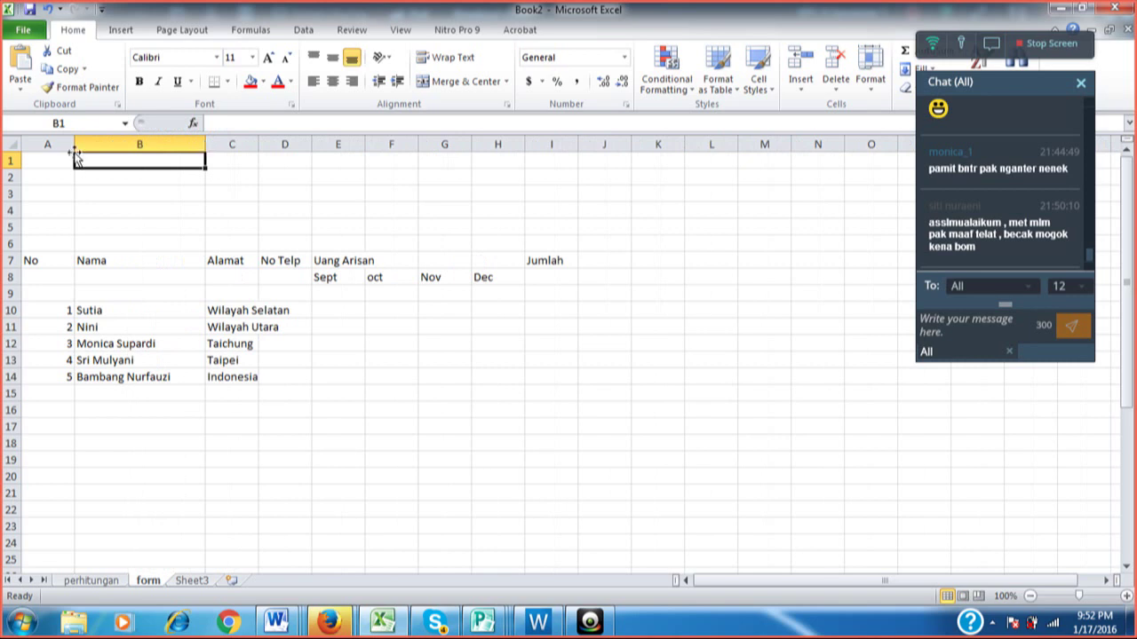
pyautogui.moveTo(73, 150); pyautogui.dragTo(61, 149)
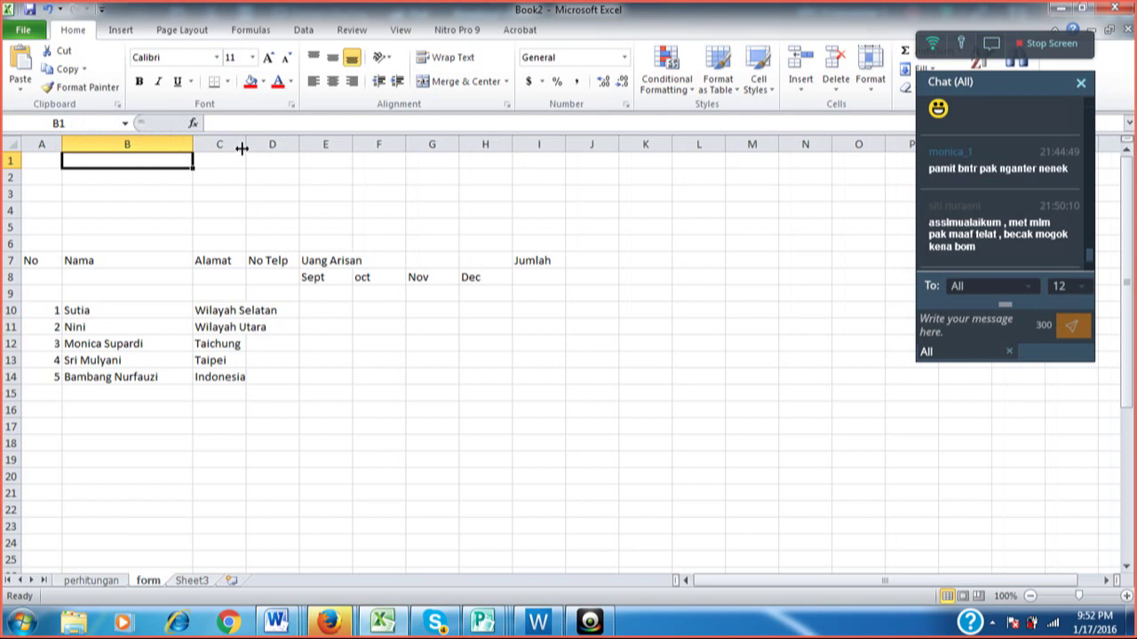
pyautogui.moveTo(242, 148); pyautogui.dragTo(301, 150)
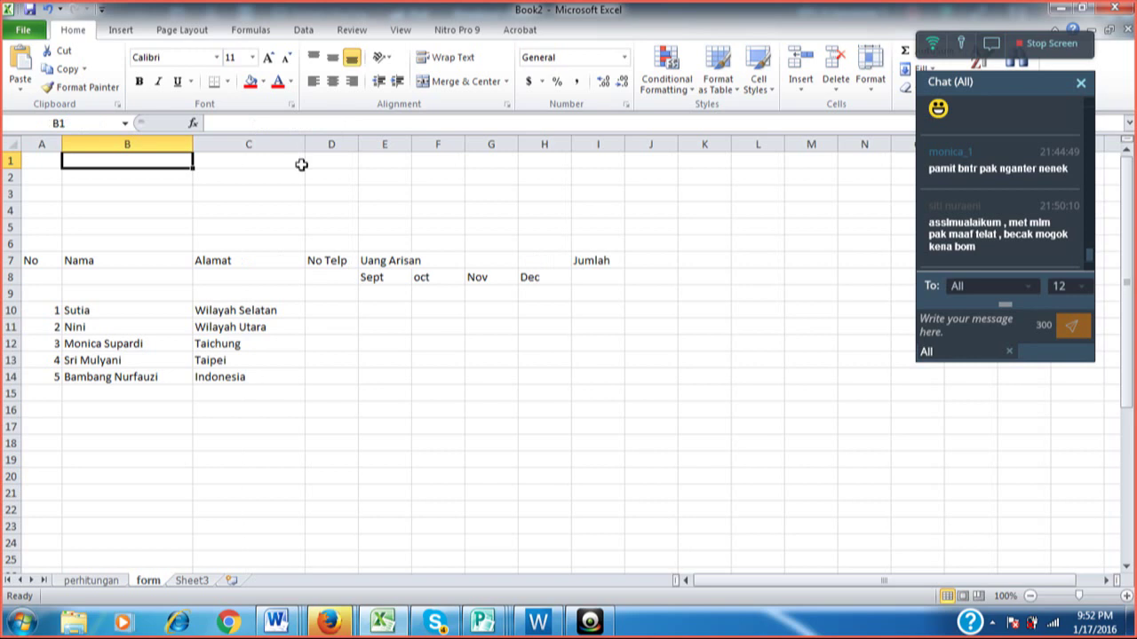
pyautogui.click(325, 308)
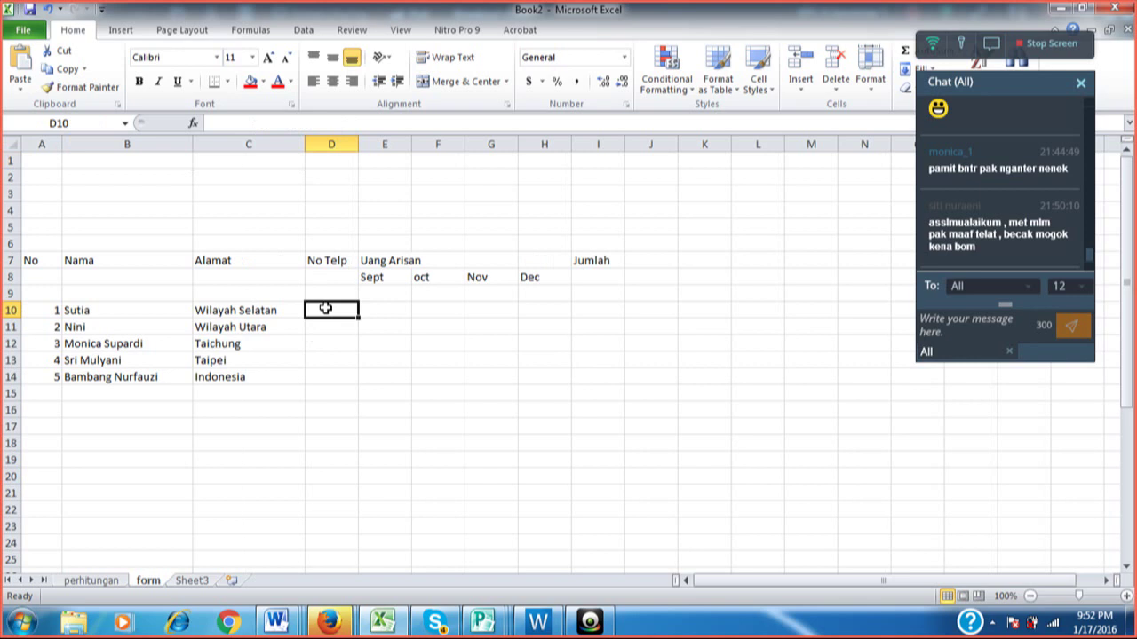
# Enter the first three members' phone numbers in D10:D12 under No Telp.
pyautogui.write('12')
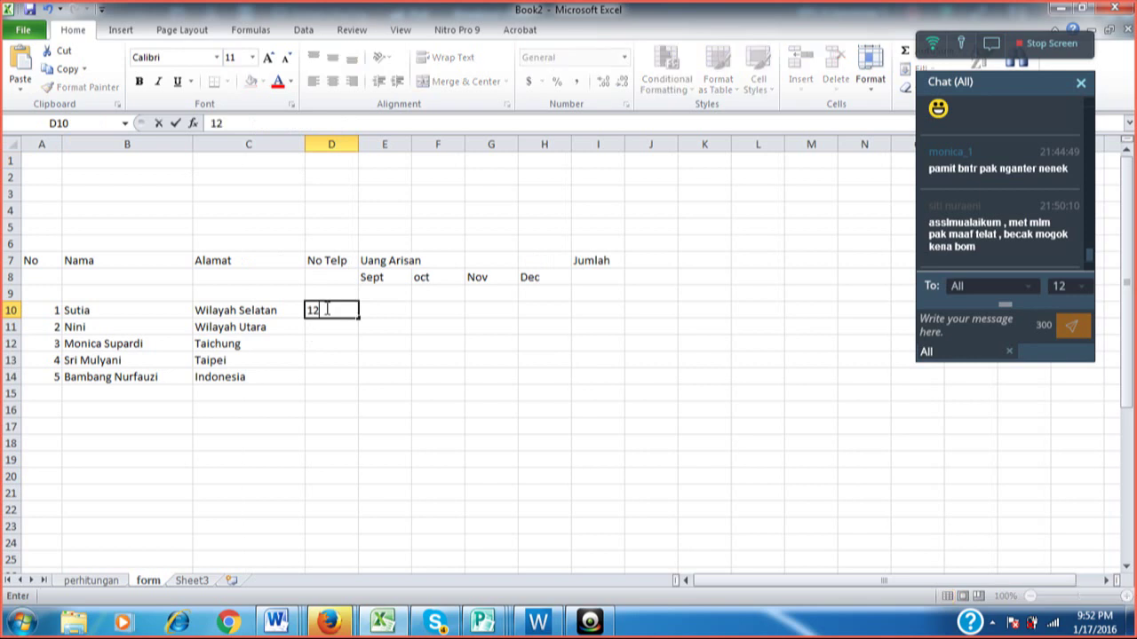
pyautogui.write('3423423')
pyautogui.press('Return')
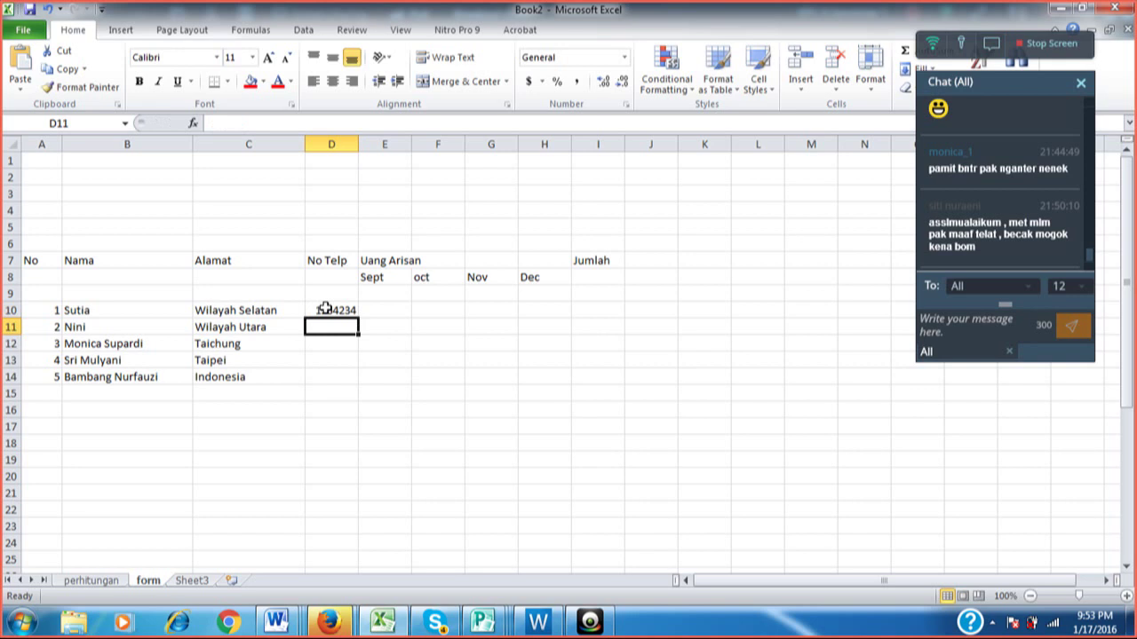
pyautogui.write('8764u')
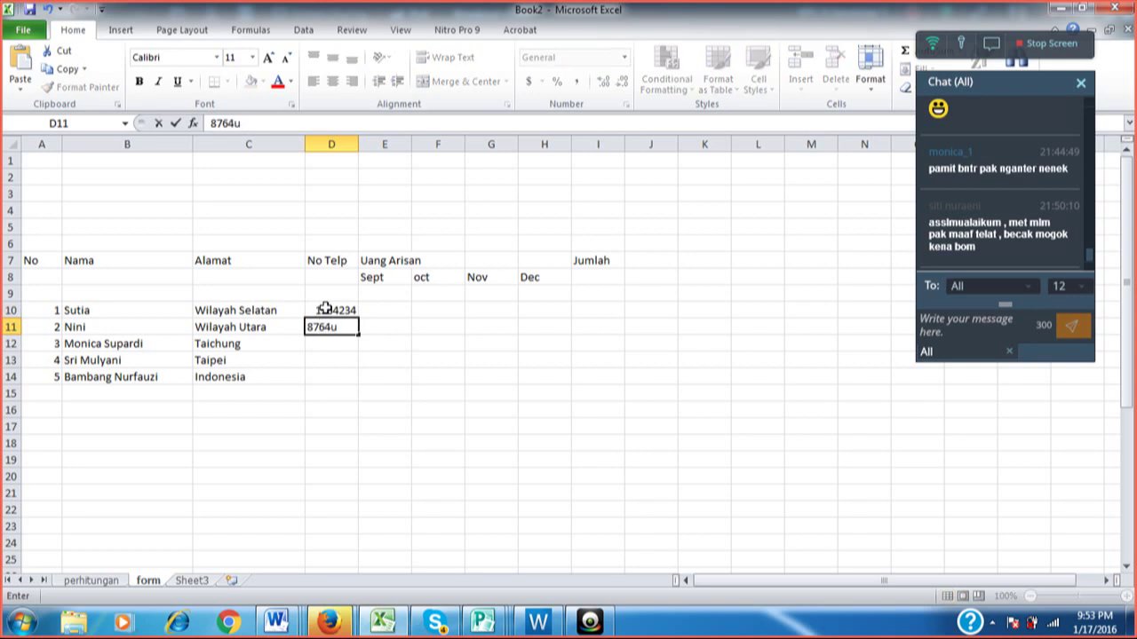
pyautogui.press('BackSpace')
pyautogui.write('765')
pyautogui.press('Return')
pyautogui.write('4')
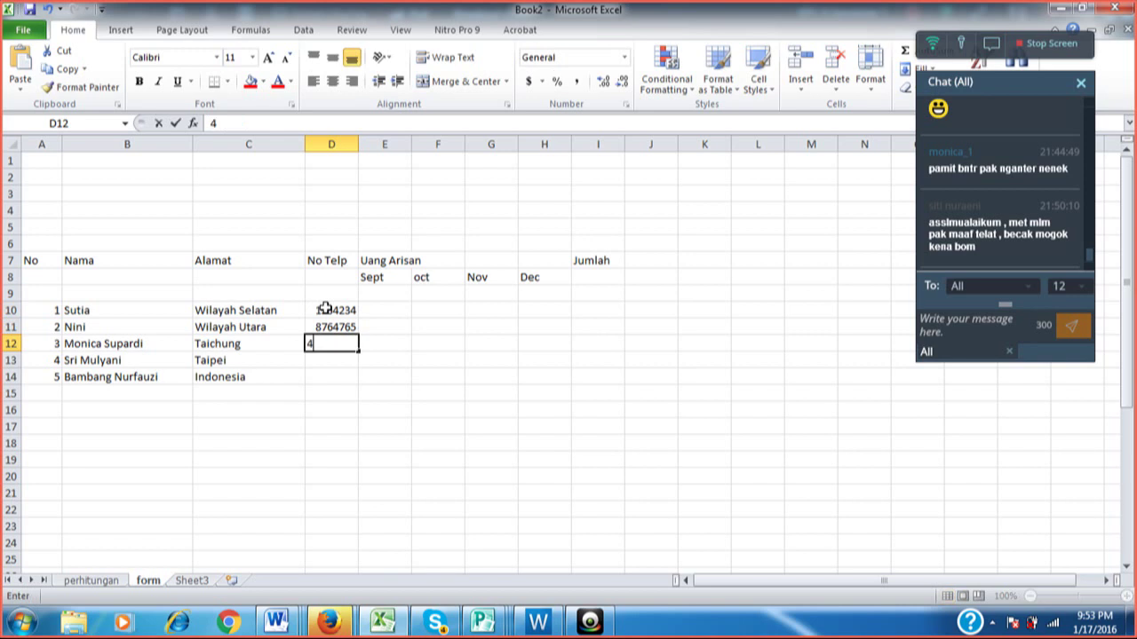
pyautogui.write('576924')
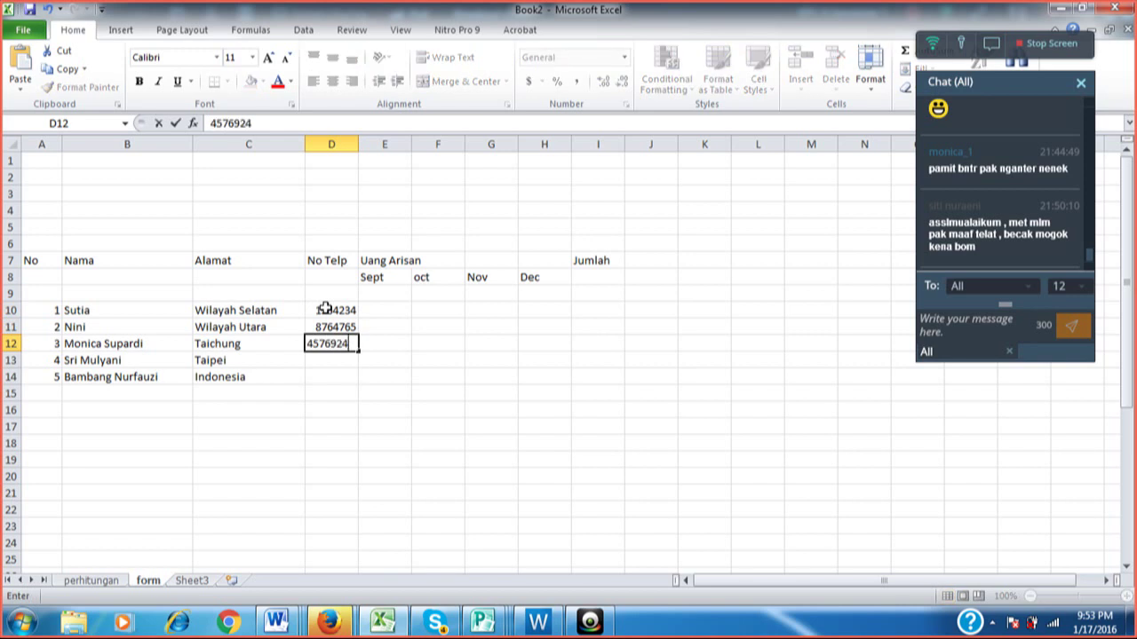
pyautogui.press('Return')
# Enter and correct the fourth member's phone number, then enter the fifth in D14.
pyautogui.write('242425')
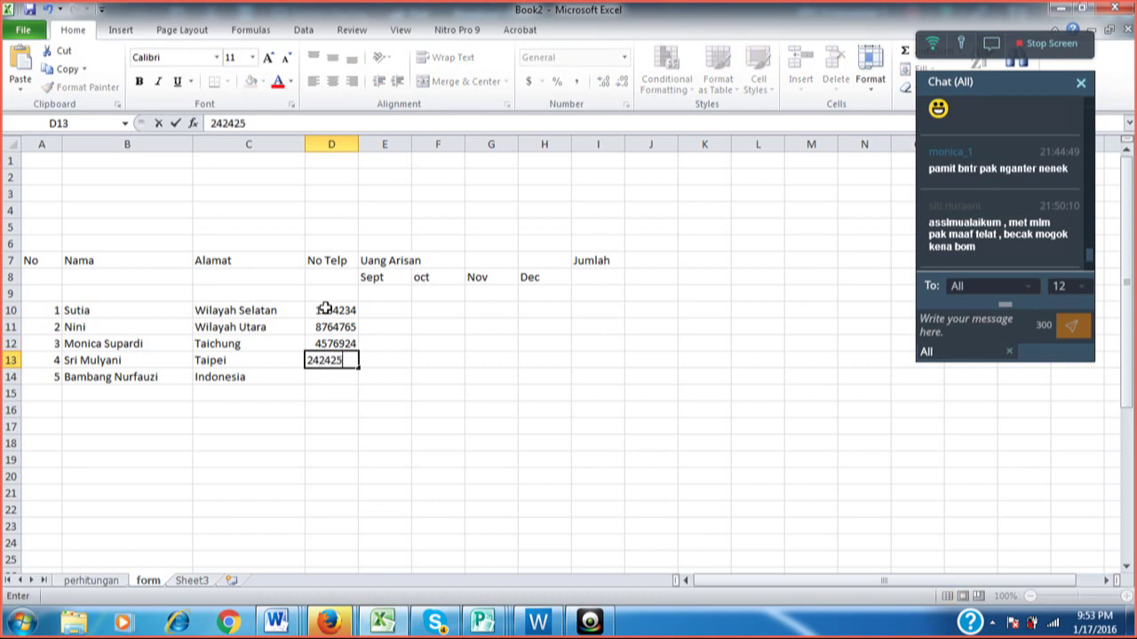
pyautogui.press('Return')
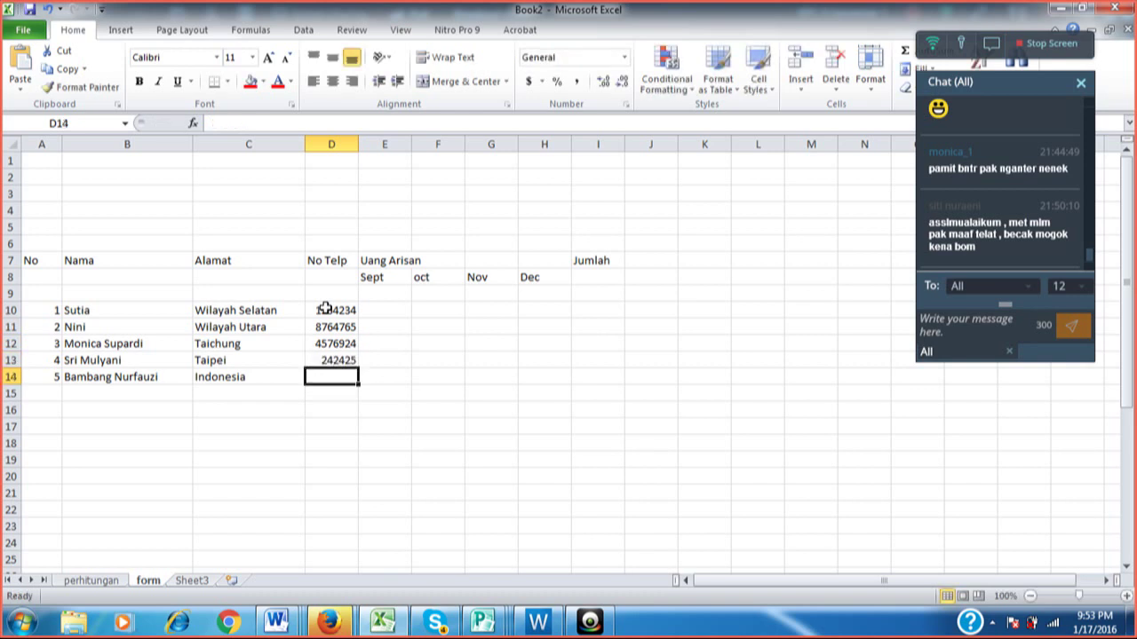
pyautogui.press('Up')
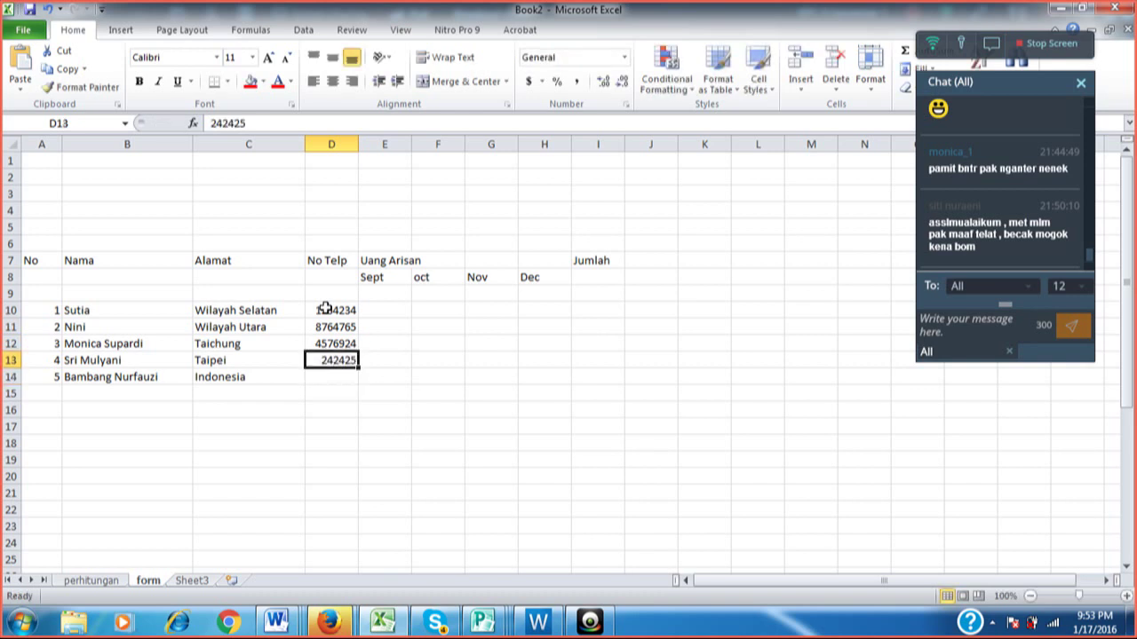
pyautogui.write('233554')
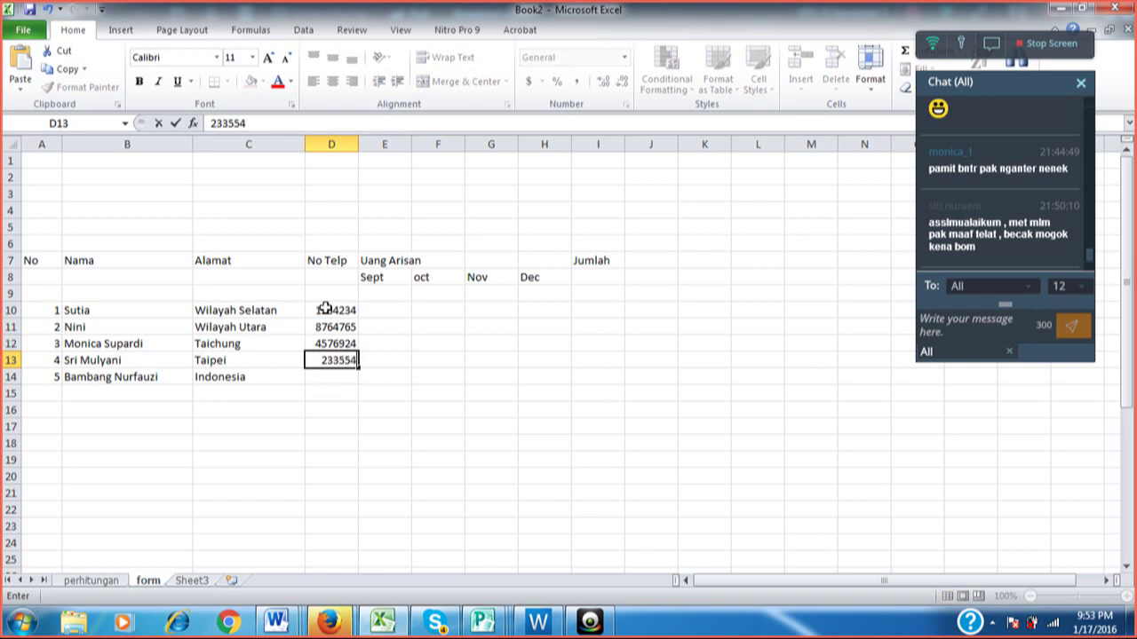
pyautogui.write('3')
pyautogui.press('Return')
pyautogui.write('24')
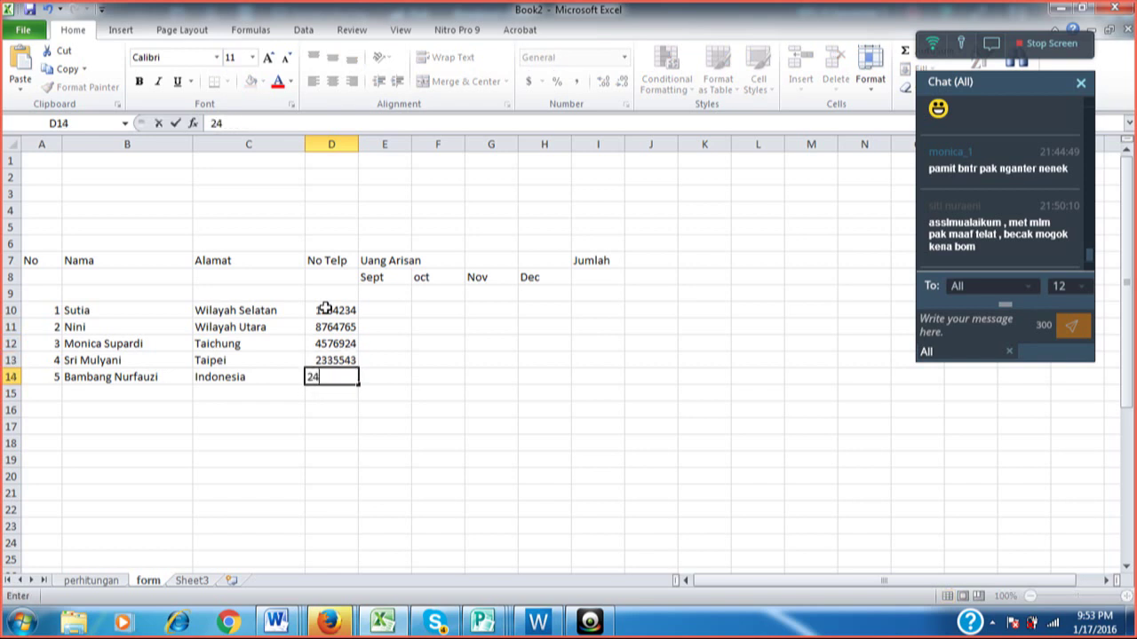
pyautogui.write('4552')
pyautogui.press('Return')
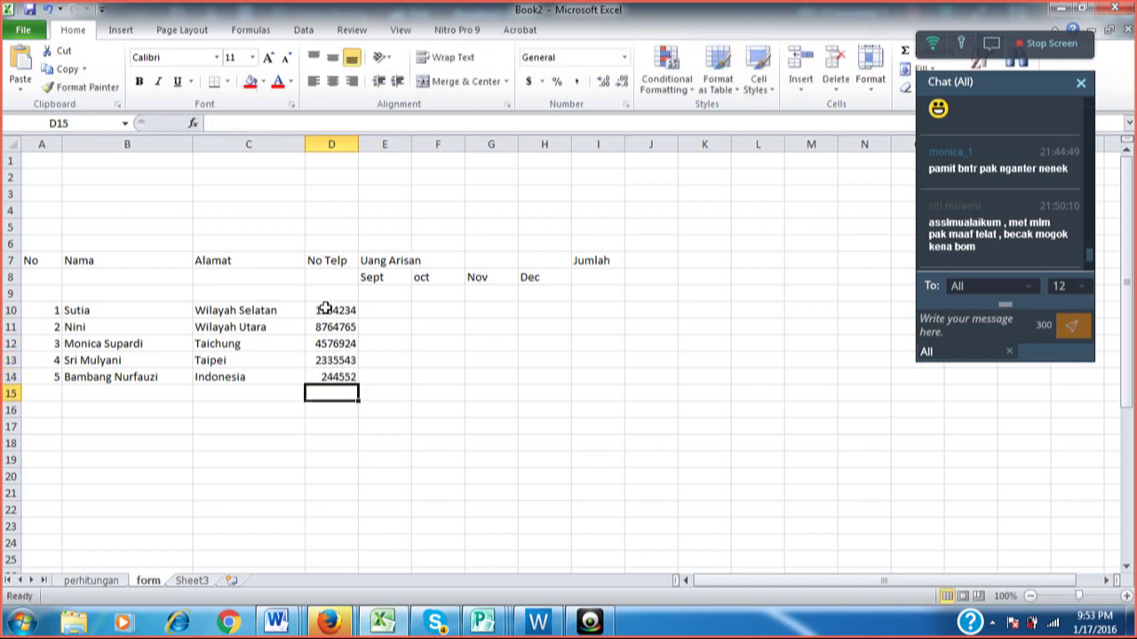
# Replace the fifth member's phone number in D14 with the corrected number.
pyautogui.press('Up')
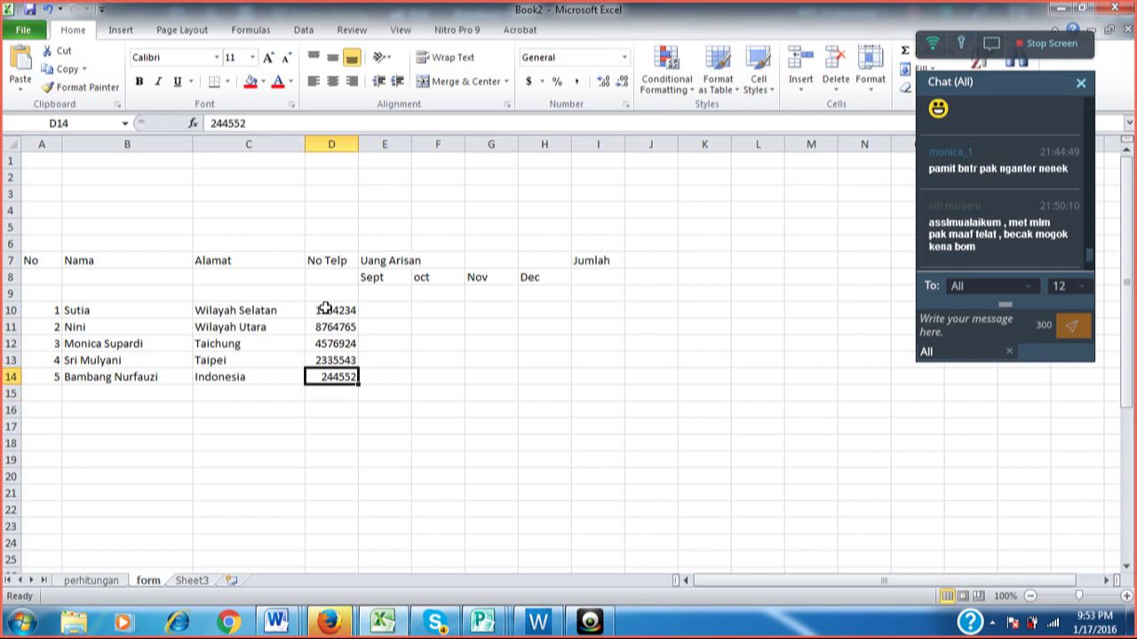
pyautogui.press('F2')
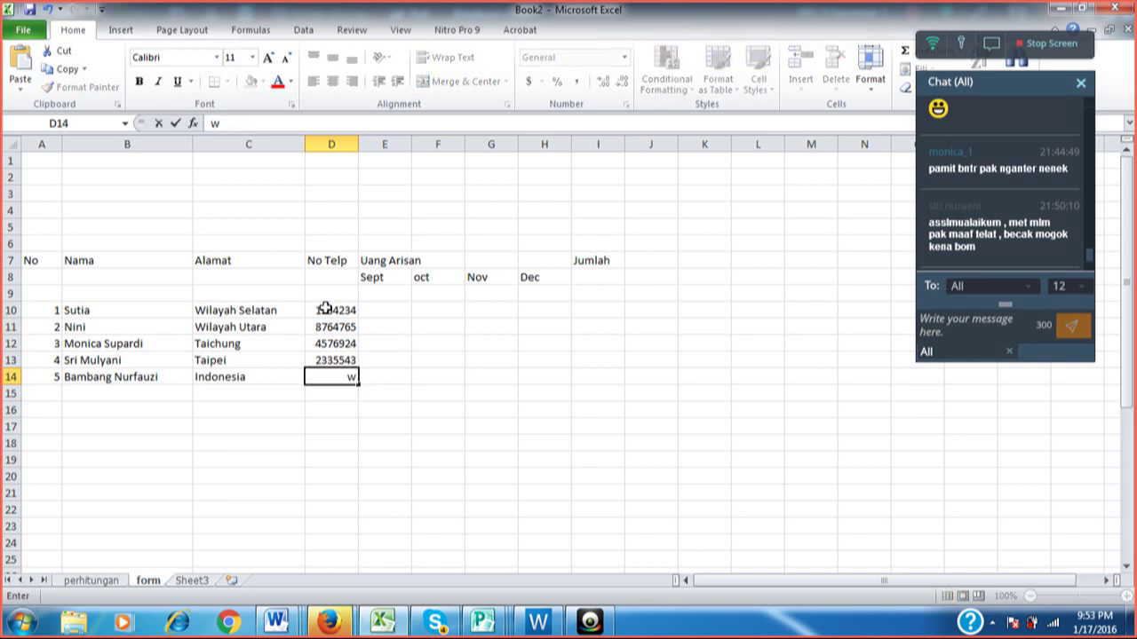
pyautogui.press('Escape')
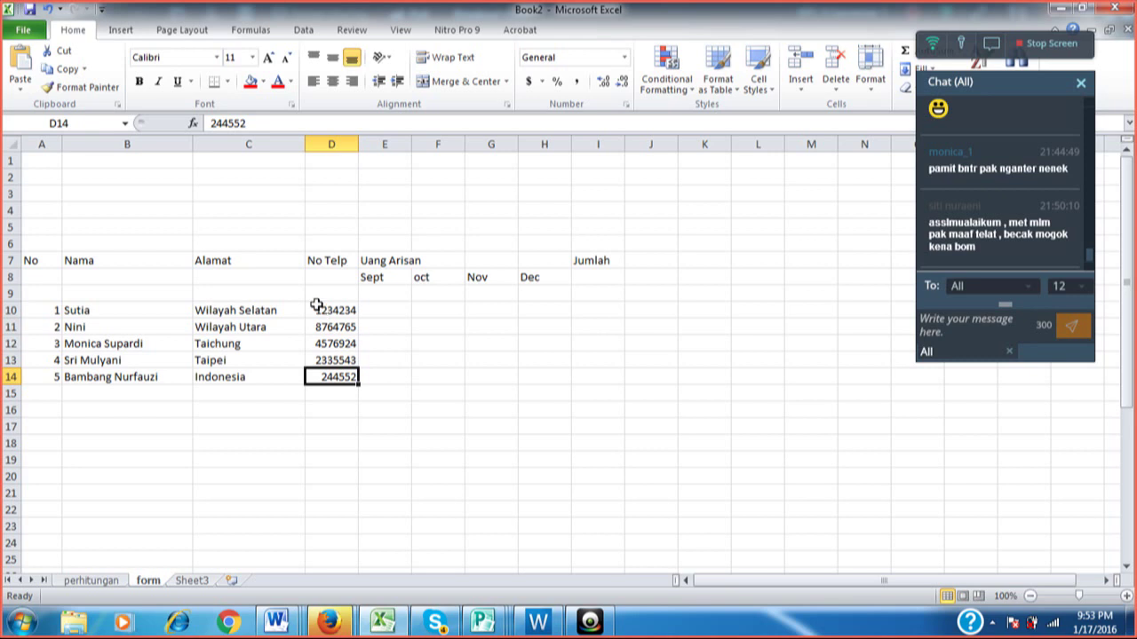
pyautogui.write('22424242')
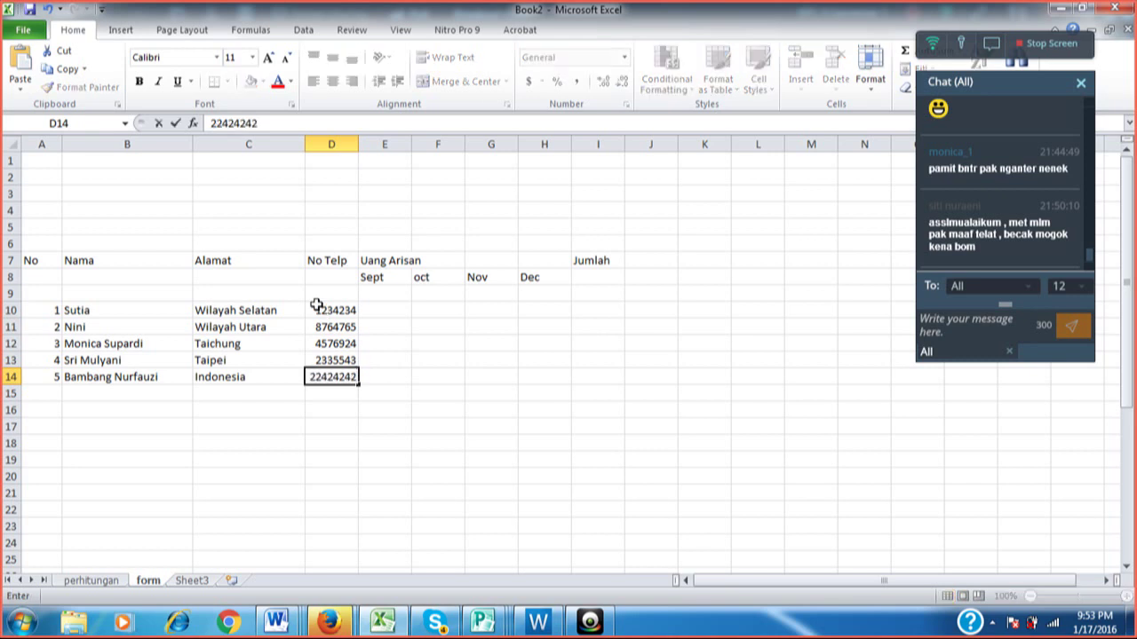
pyautogui.press('BackSpace')
pyautogui.press('Return')
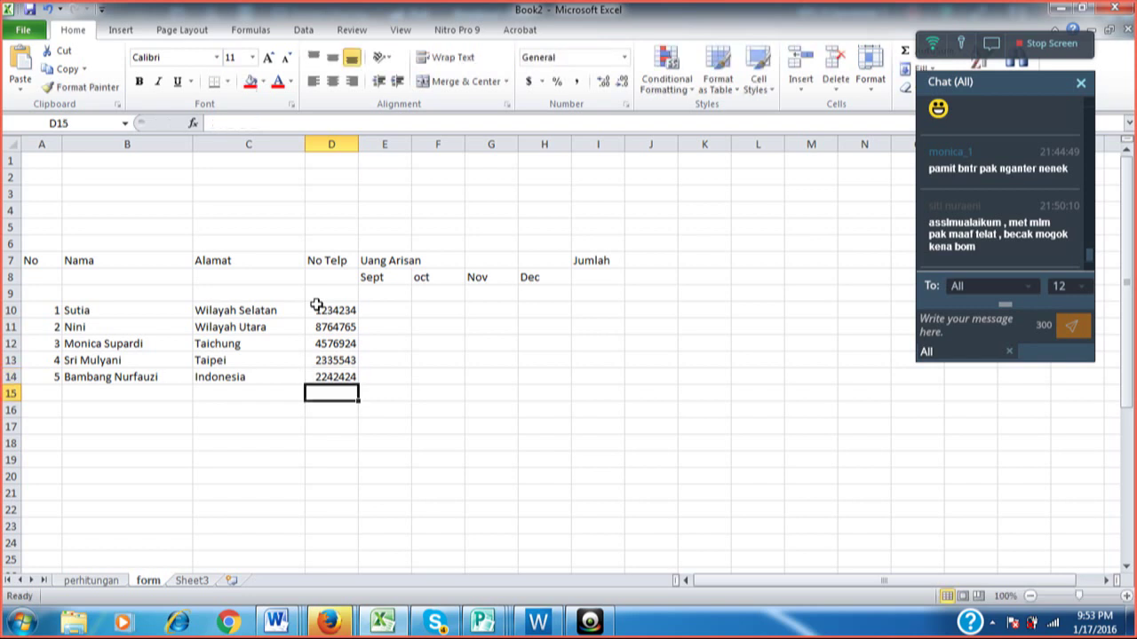
pyautogui.press('Left')
pyautogui.press('Left')
pyautogui.press('Left')
pyautogui.press('Right')
pyautogui.press('Up')
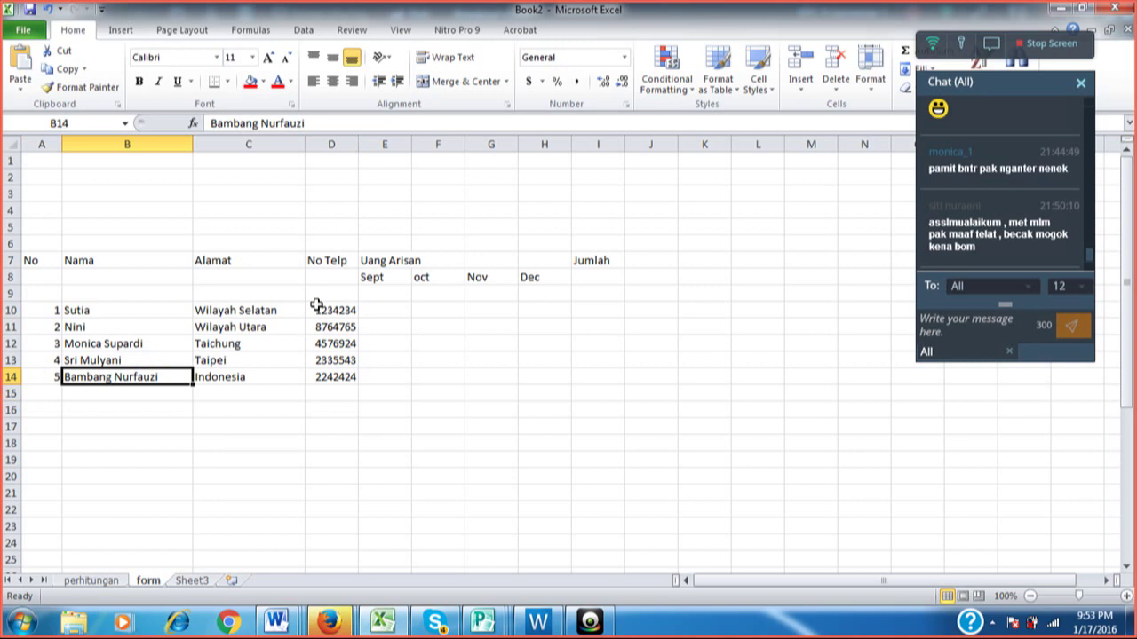
# Add a first name before the second member's name in B11.
pyautogui.press('Up')
pyautogui.press('Up')
pyautogui.press('Up')
pyautogui.press('Up')
pyautogui.press('Up')
pyautogui.press('Up')
pyautogui.press('Up')
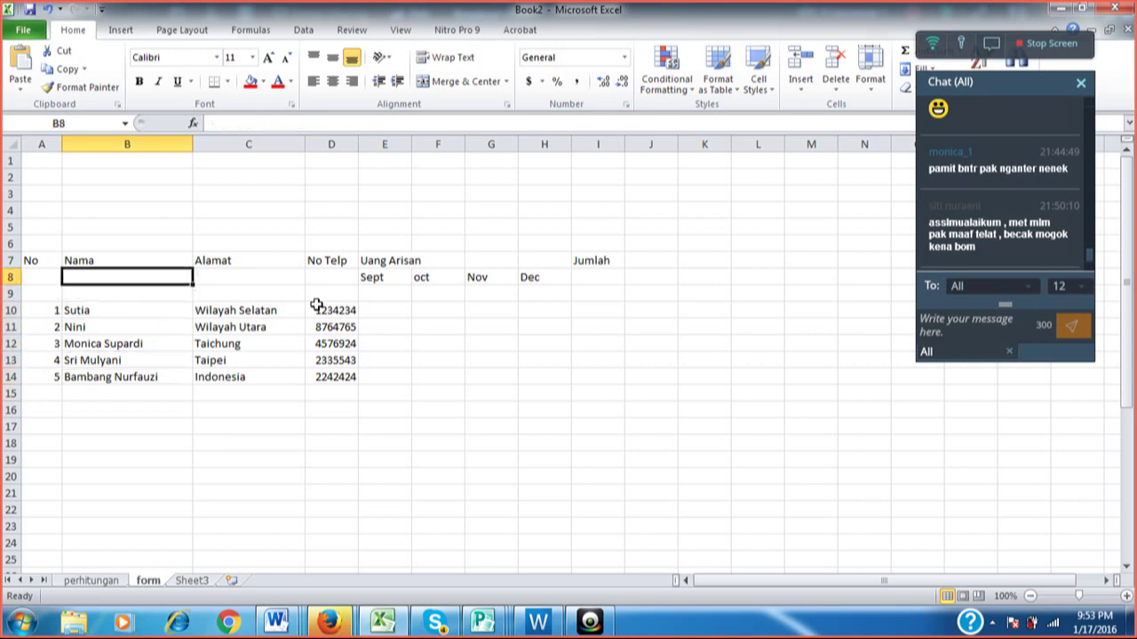
pyautogui.press('Down')
pyautogui.press('Down')
pyautogui.press('Down')
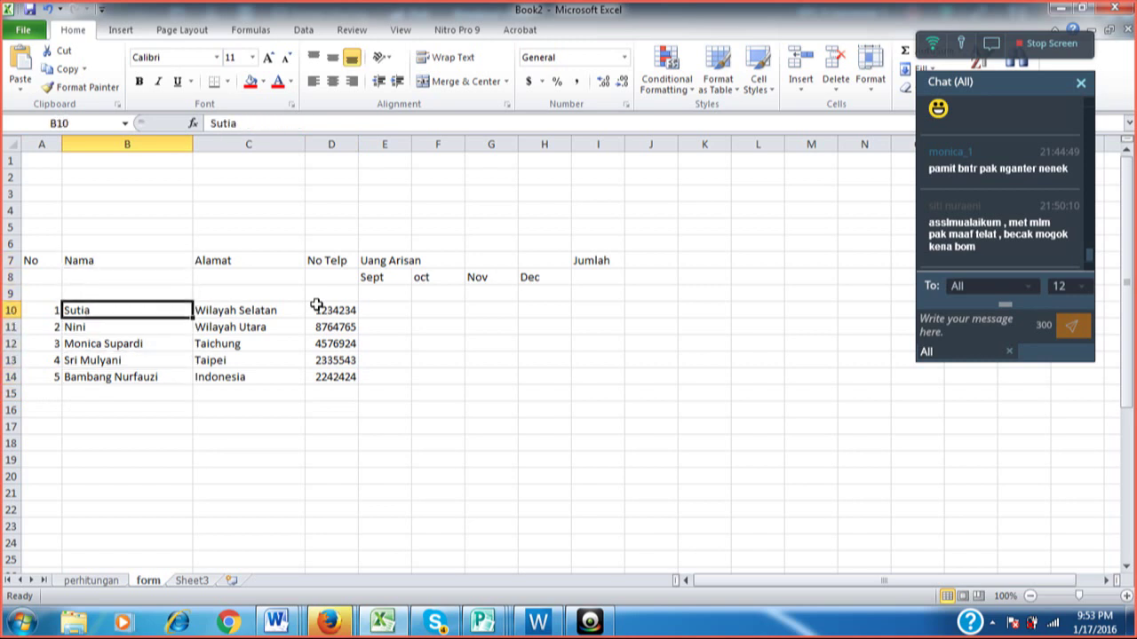
pyautogui.press('Down')
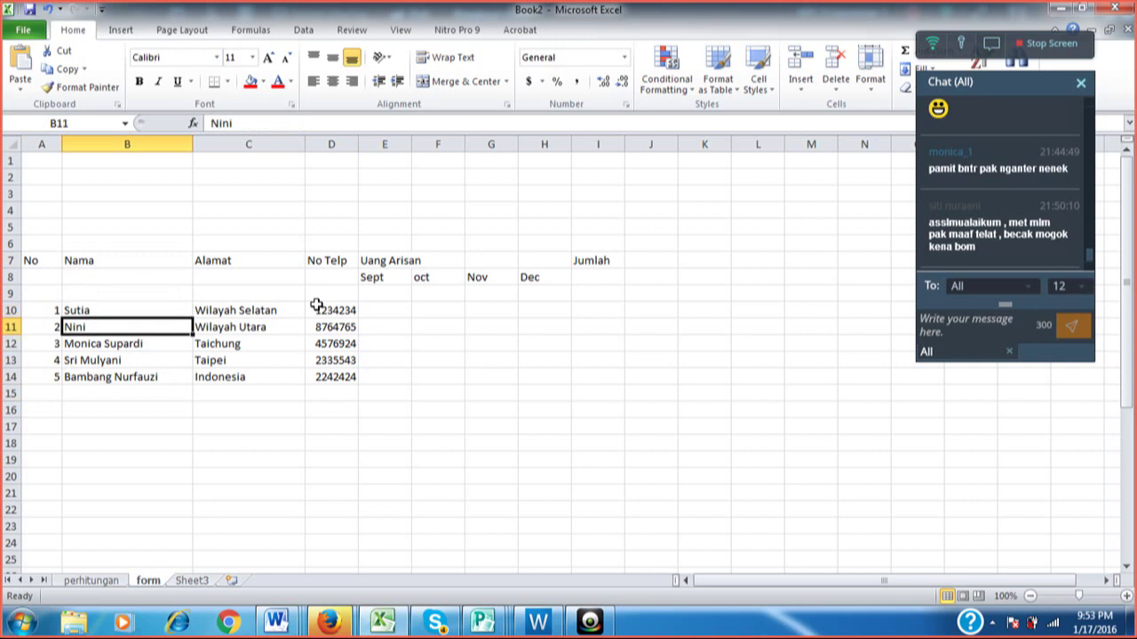
pyautogui.press('Up')
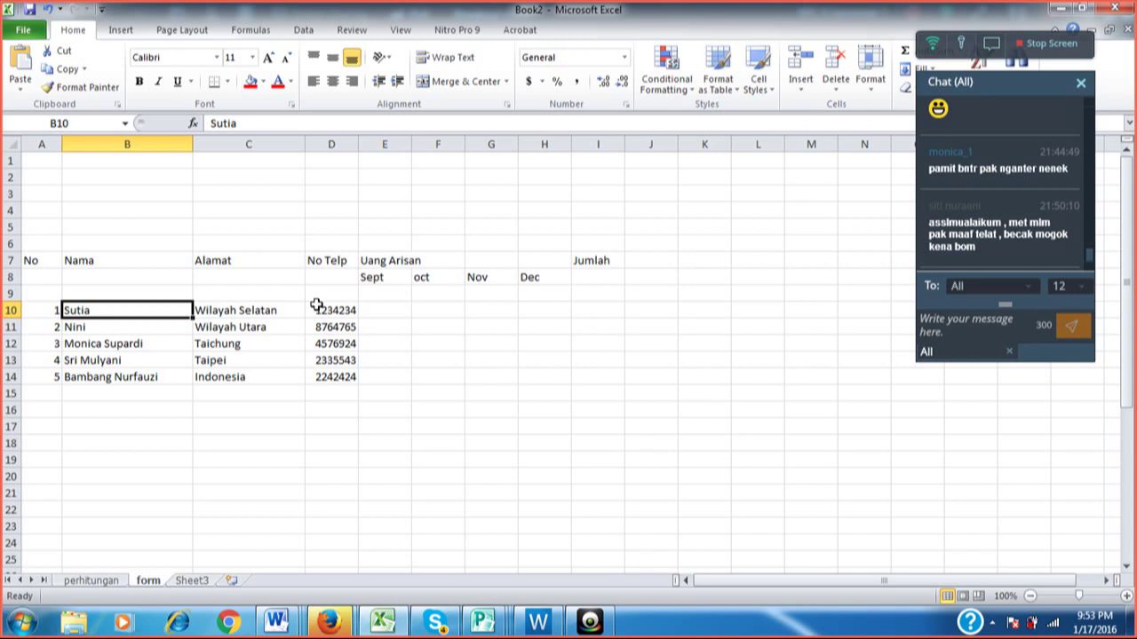
pyautogui.press('Down')
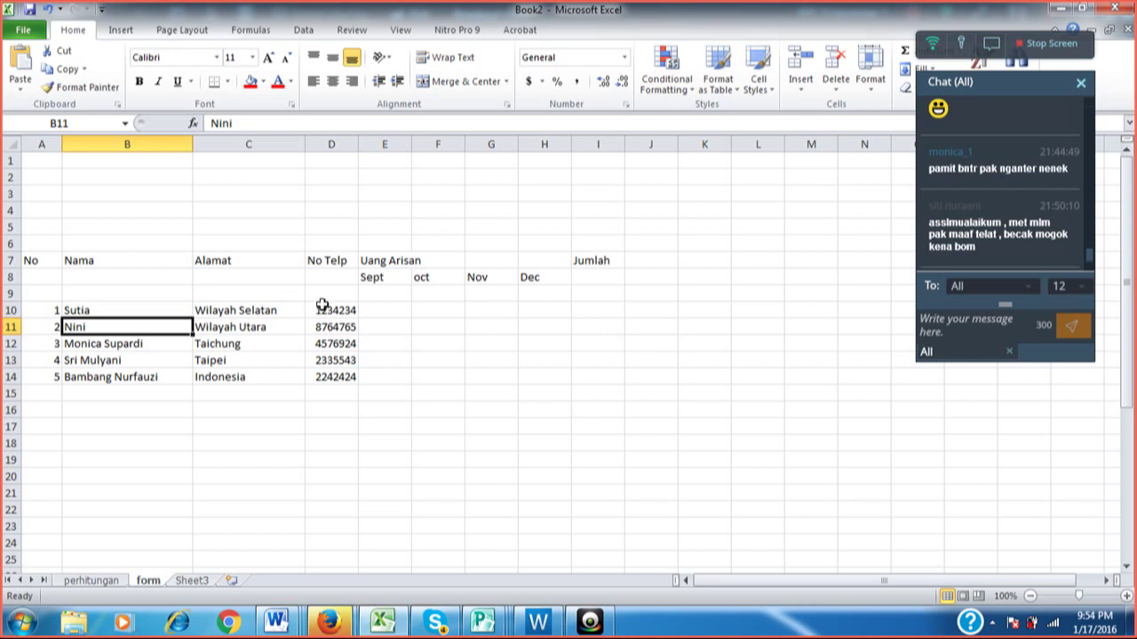
pyautogui.press('F2')
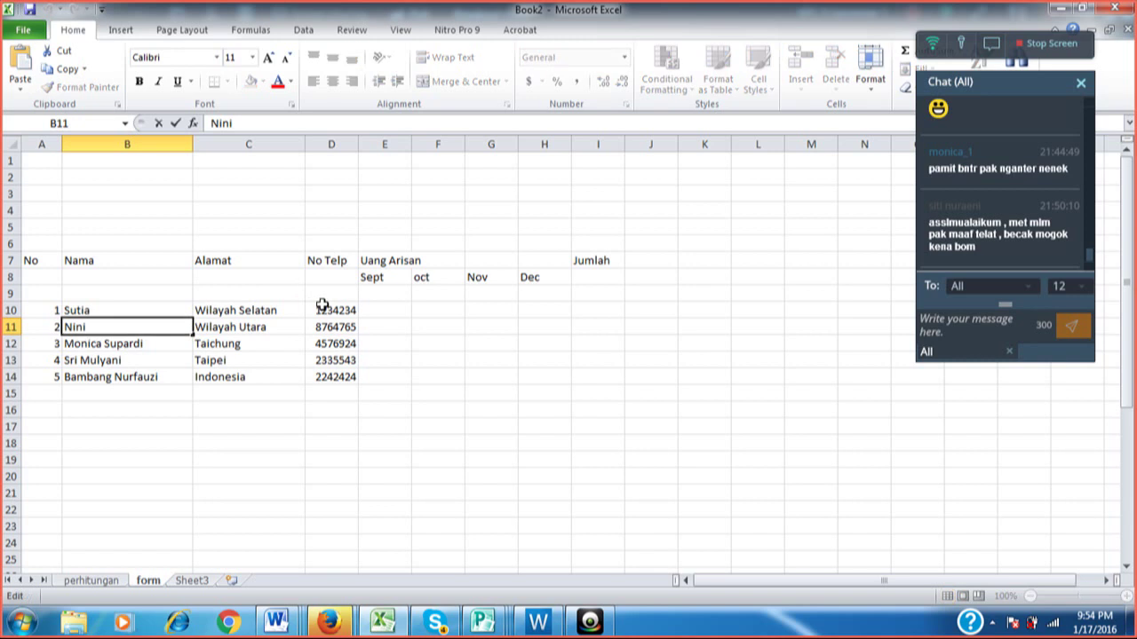
pyautogui.press('Left')
pyautogui.press('Left')
pyautogui.press('Left')
pyautogui.press('Left')
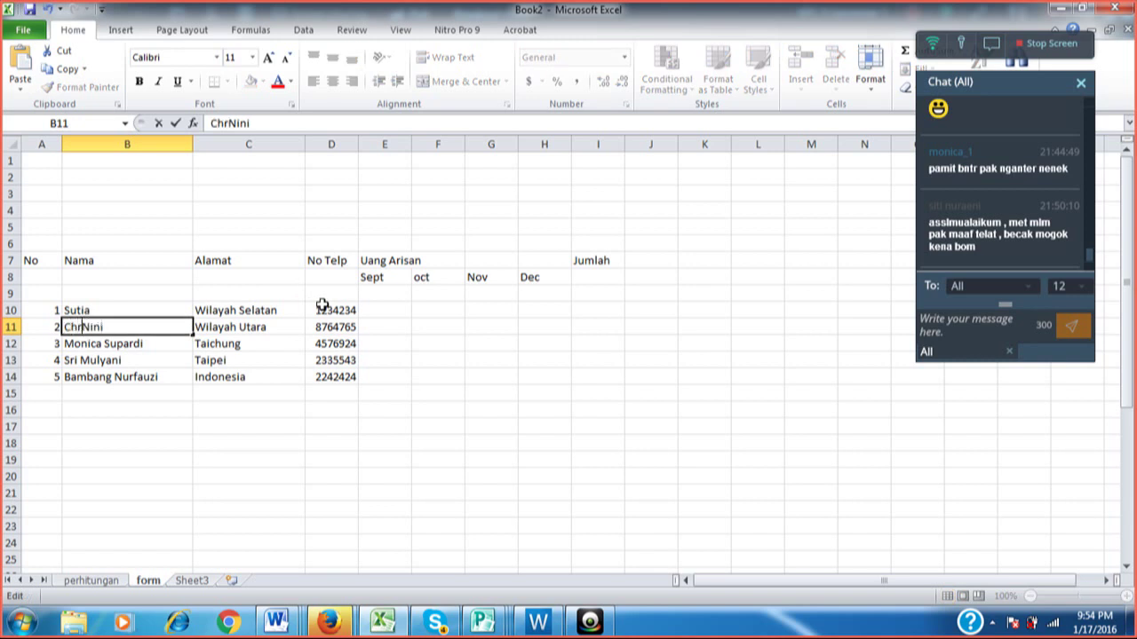
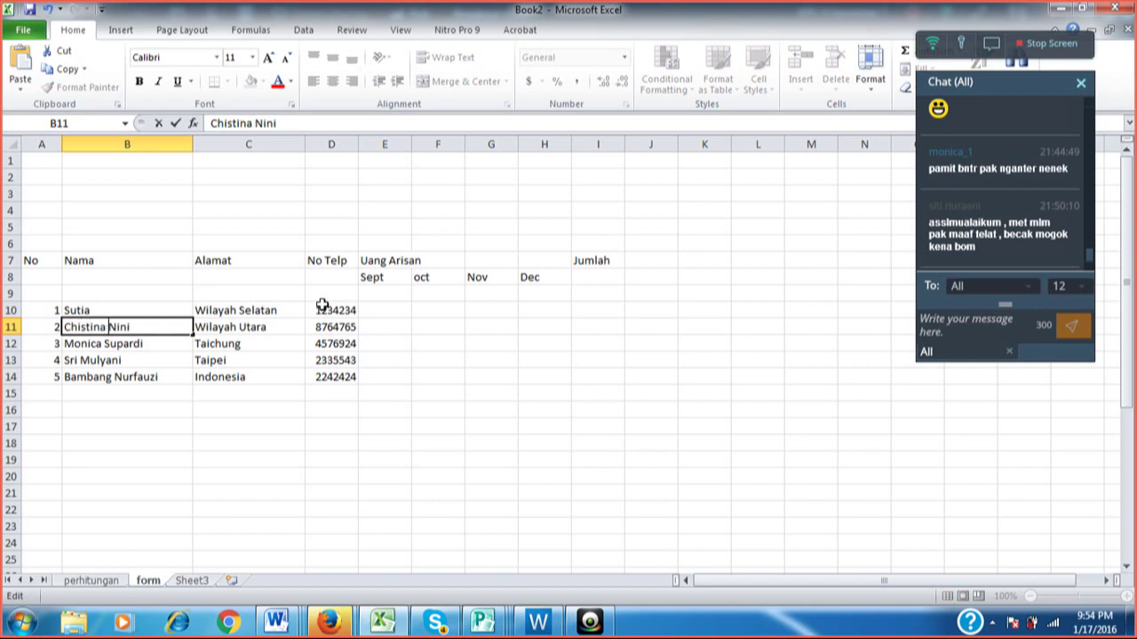
pyautogui.press('Return')
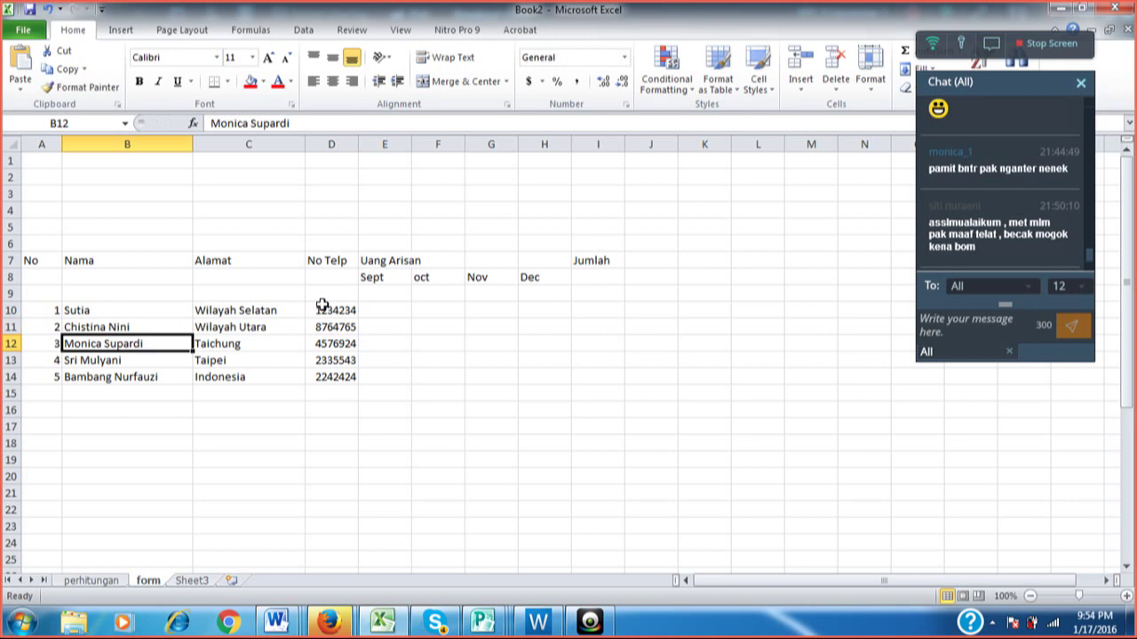
# Add a first name before the first member's name in B10.
pyautogui.press('Up')
pyautogui.press('Up')
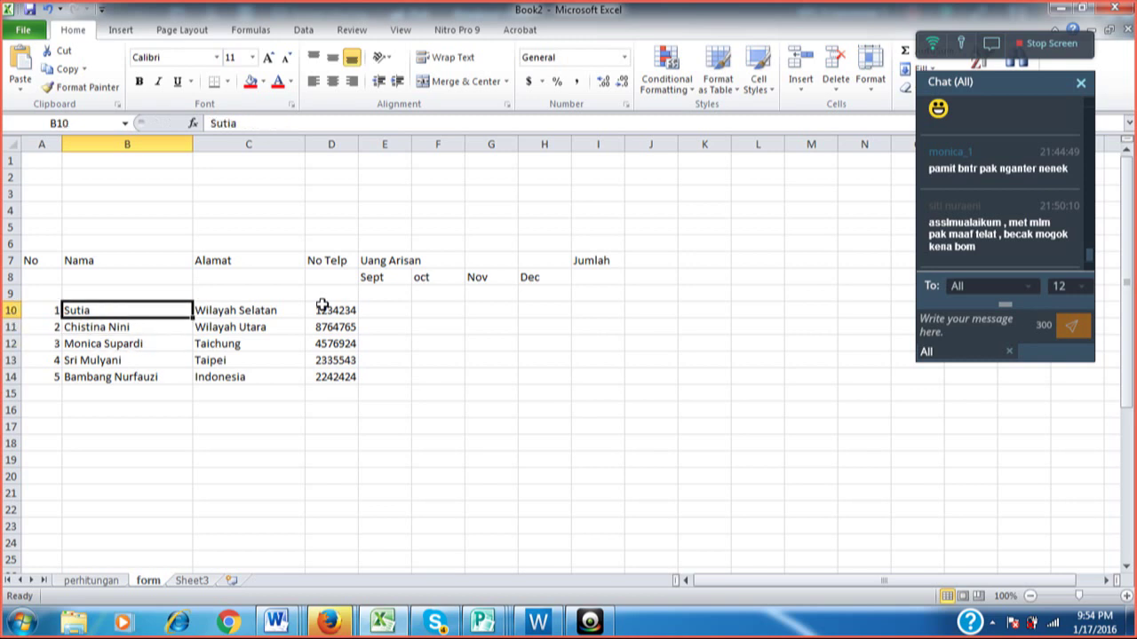
pyautogui.press('F2')
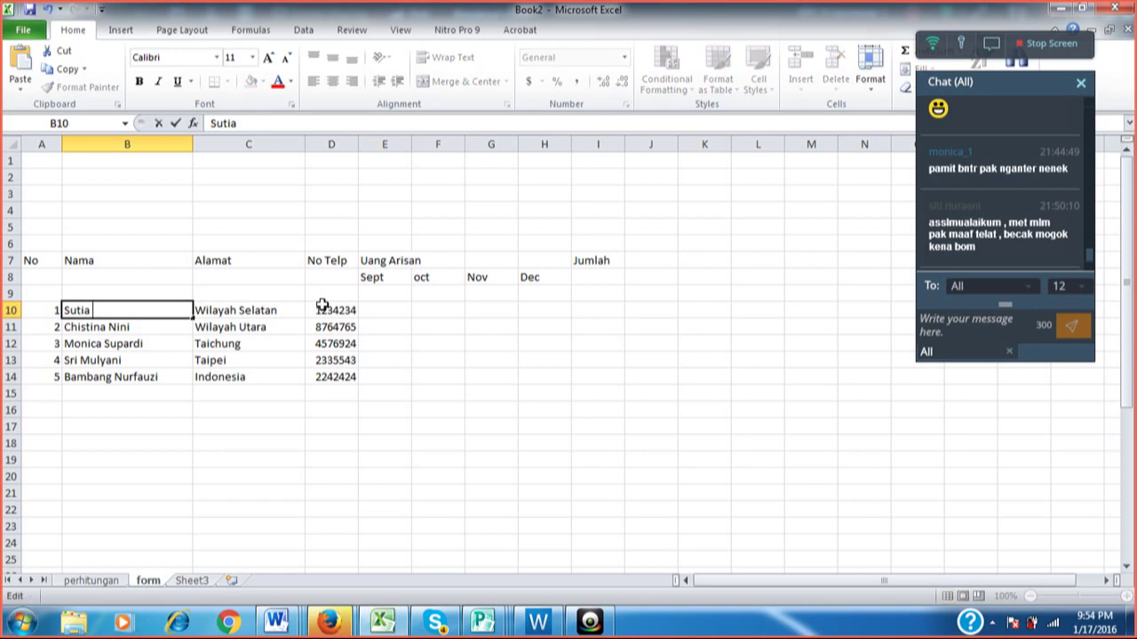
pyautogui.press('Home')
pyautogui.press('Return')
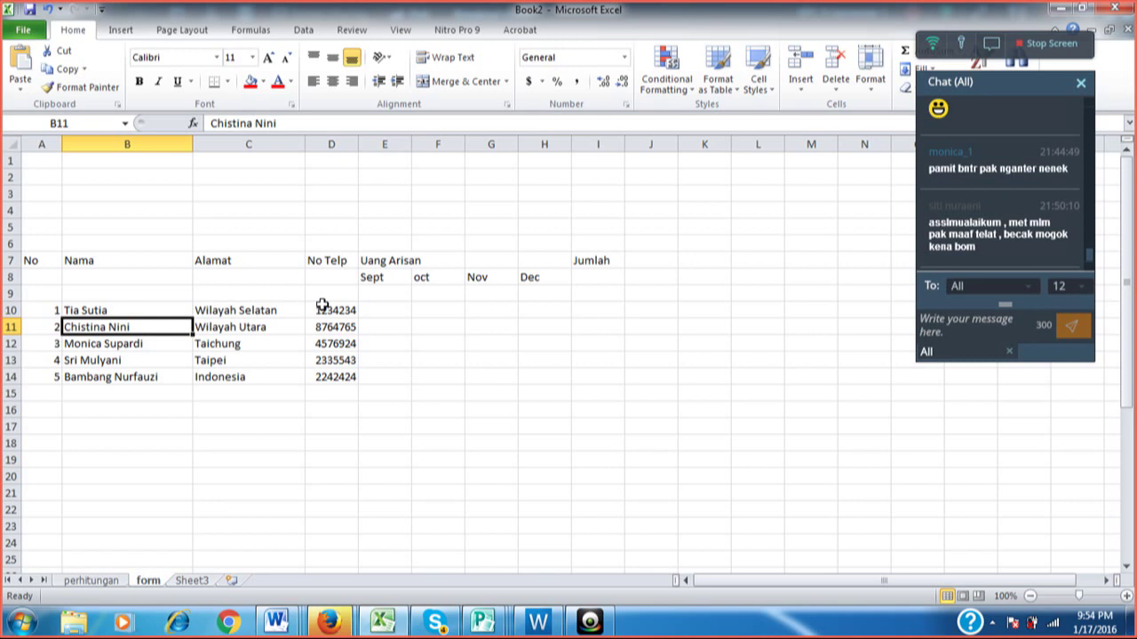
# Retype the first member's name in B10, fixing a mistyped letter.
pyautogui.press('Return')
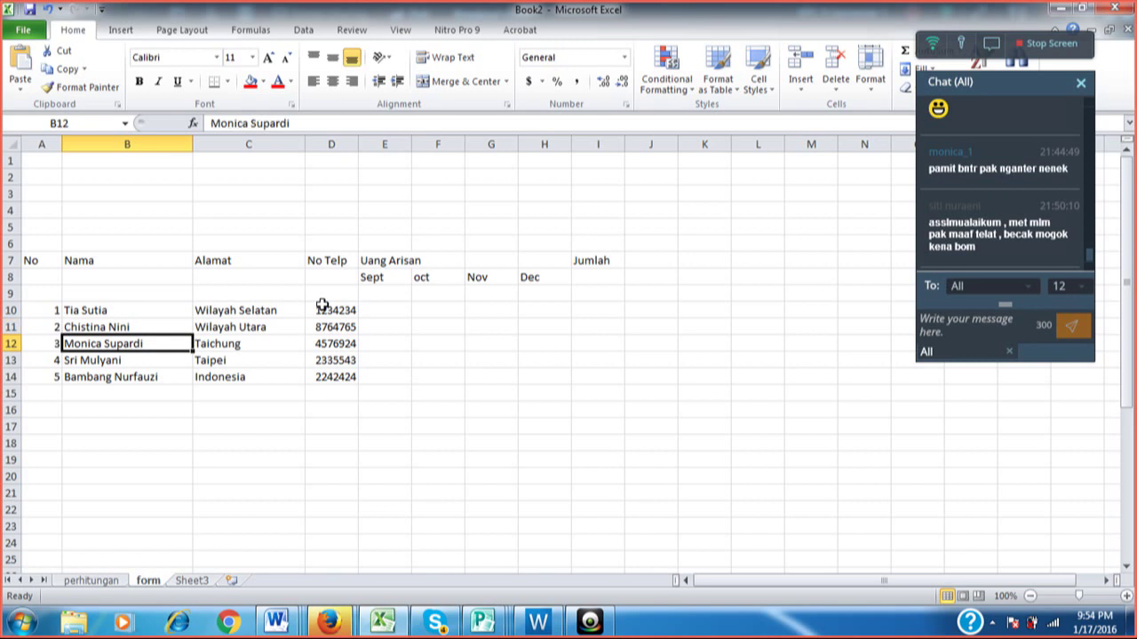
pyautogui.press('Down')
pyautogui.press('Down')
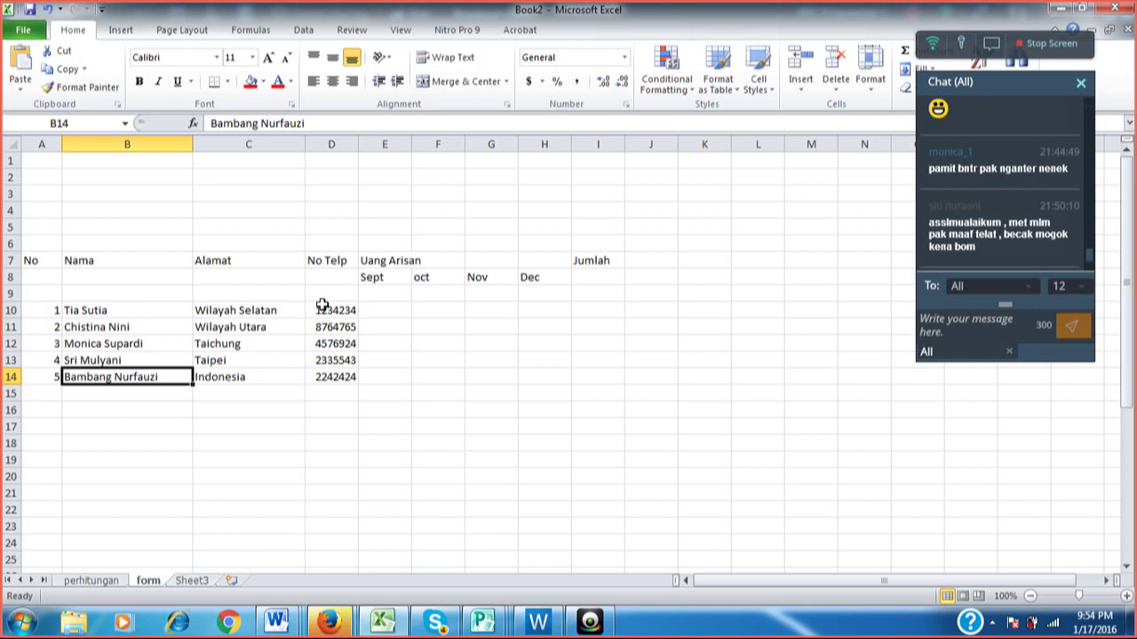
pyautogui.press('Up')
pyautogui.press('Up')
pyautogui.press('Up')
pyautogui.press('Up')
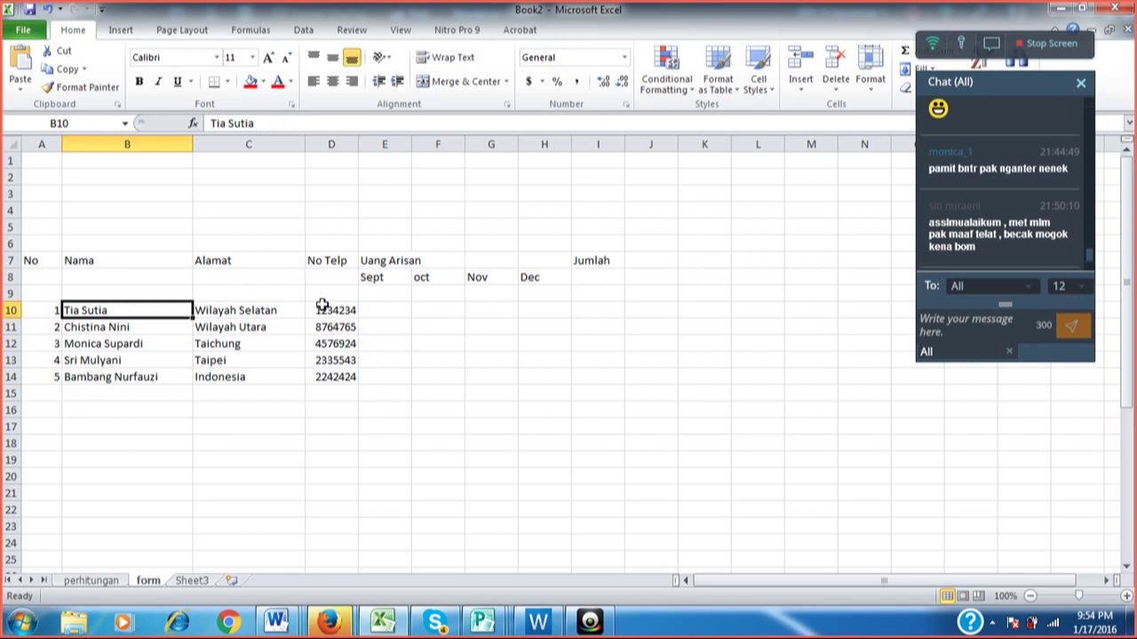
pyautogui.write('S')
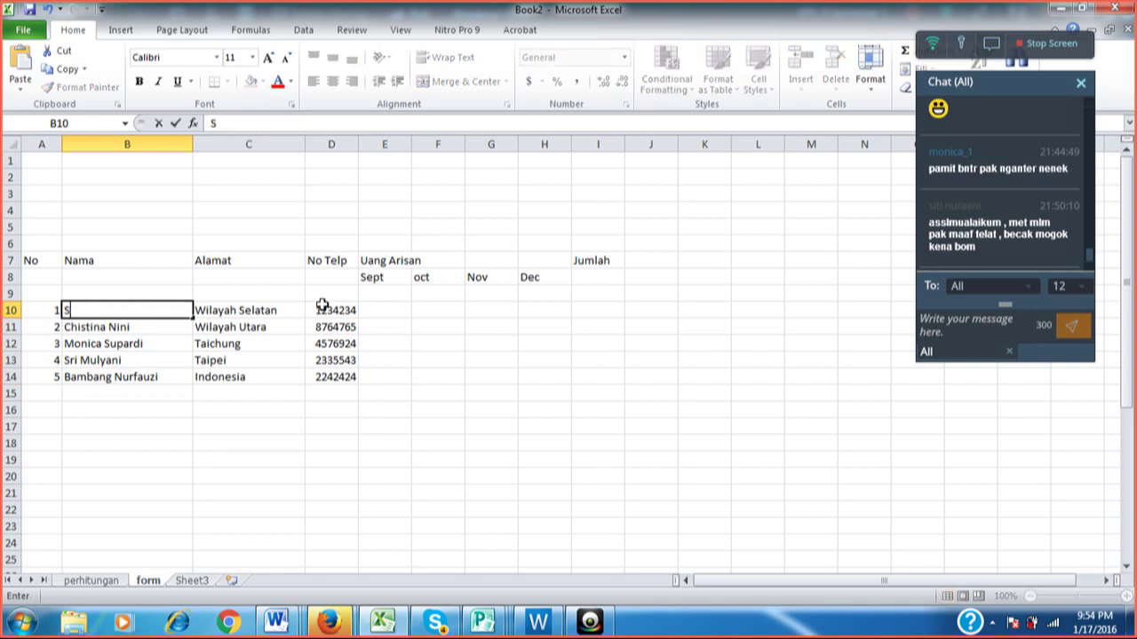
pyautogui.press('BackSpace')
pyautogui.write('Tia')
pyautogui.press('Return')
# Correct the first member's name in B10 in the formula bar to the full two-word name.
pyautogui.press('Up')
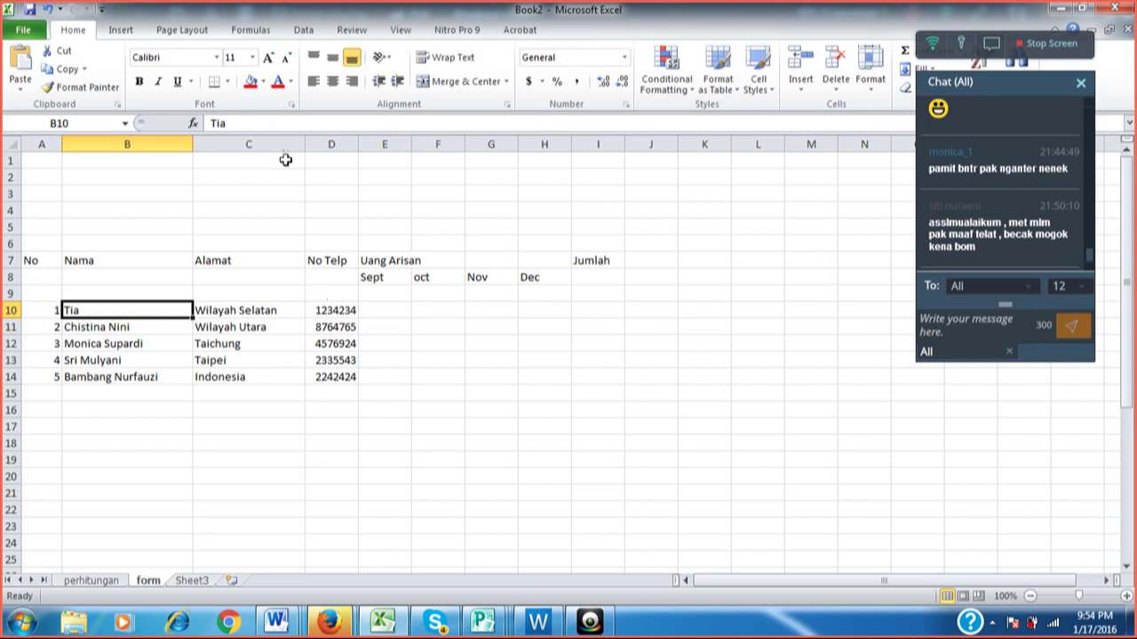
pyautogui.click(251, 123)
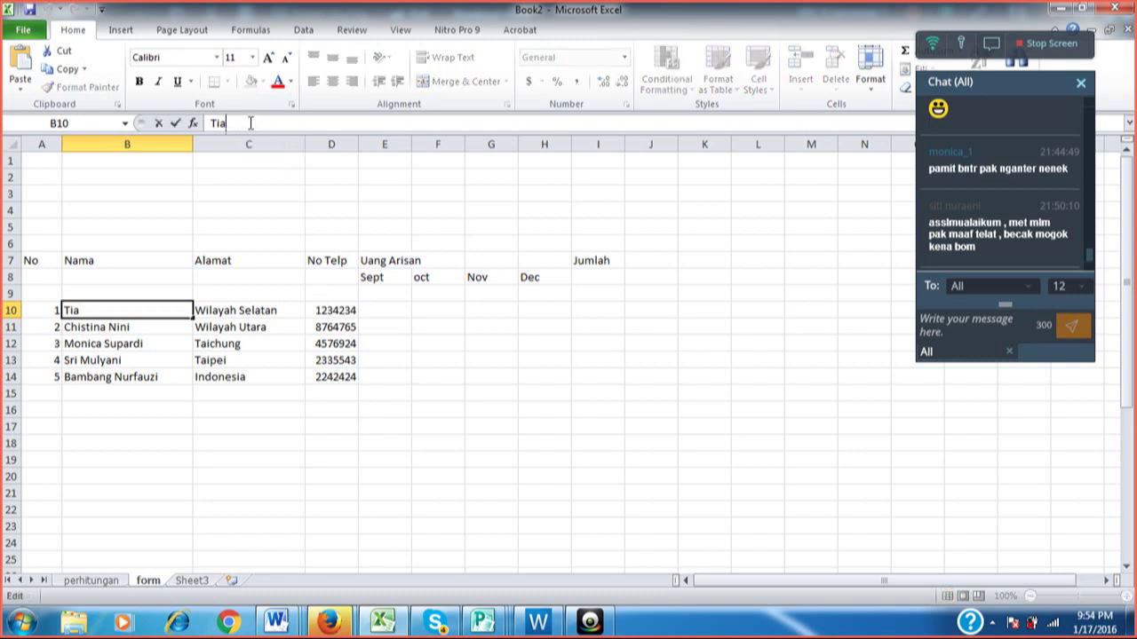
pyautogui.press('Home')
pyautogui.write('Sutia')
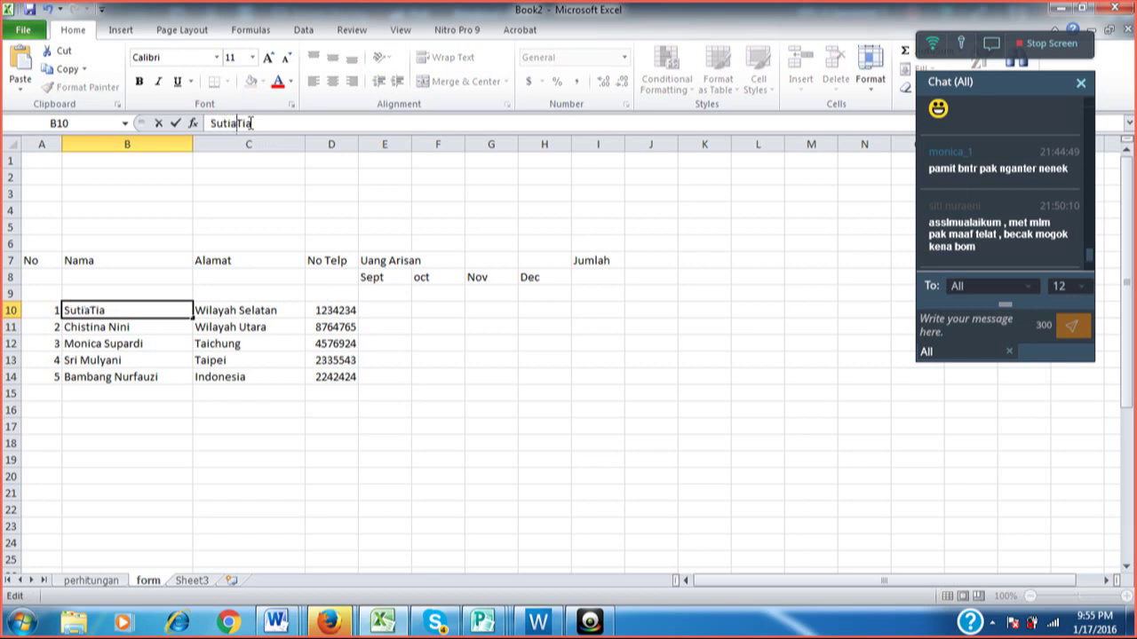
pyautogui.click(176, 124)
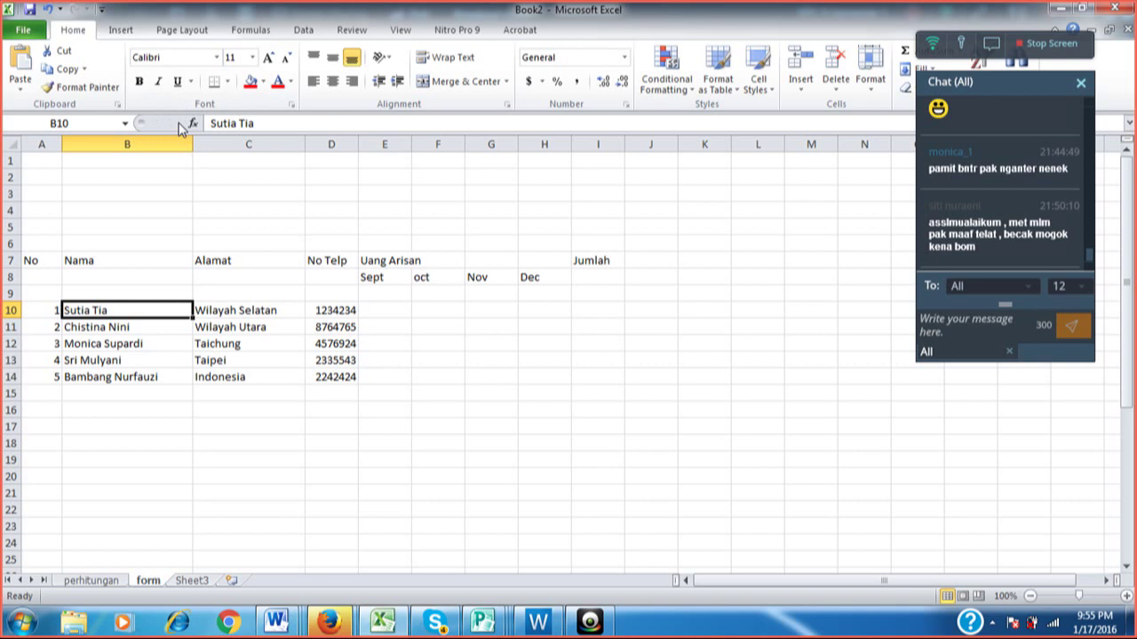
pyautogui.press('Right')
pyautogui.press('Right')
pyautogui.press('Right')
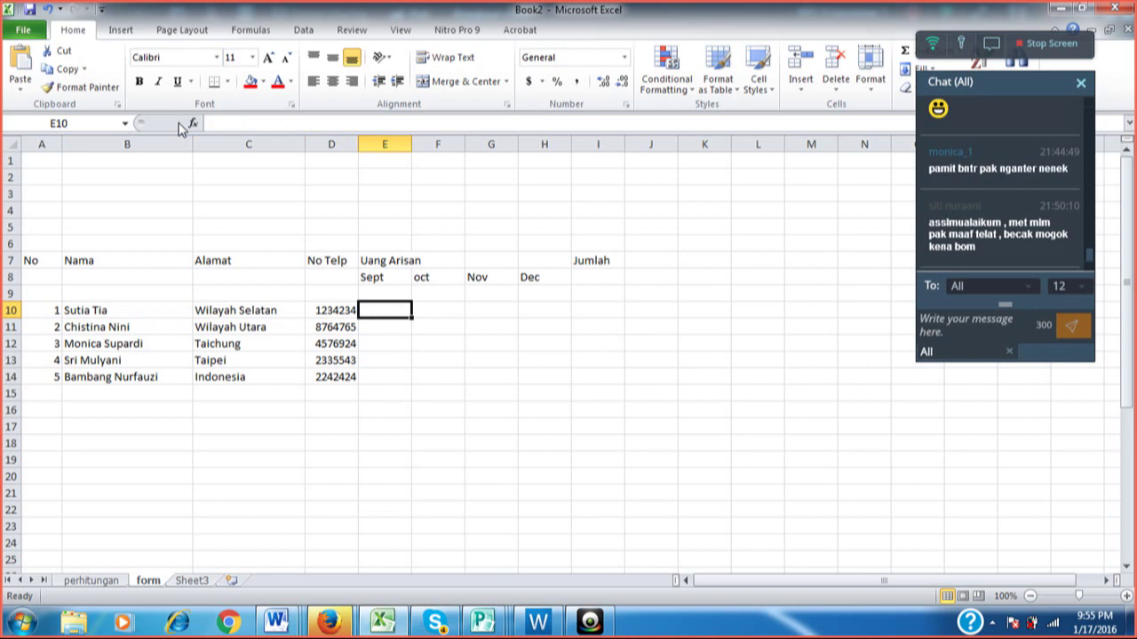
# Enter 50000 as the first member's Sept and Oct contributions in E10 and F10.
pyautogui.press('Up')
pyautogui.press('Down')
pyautogui.write('50000')
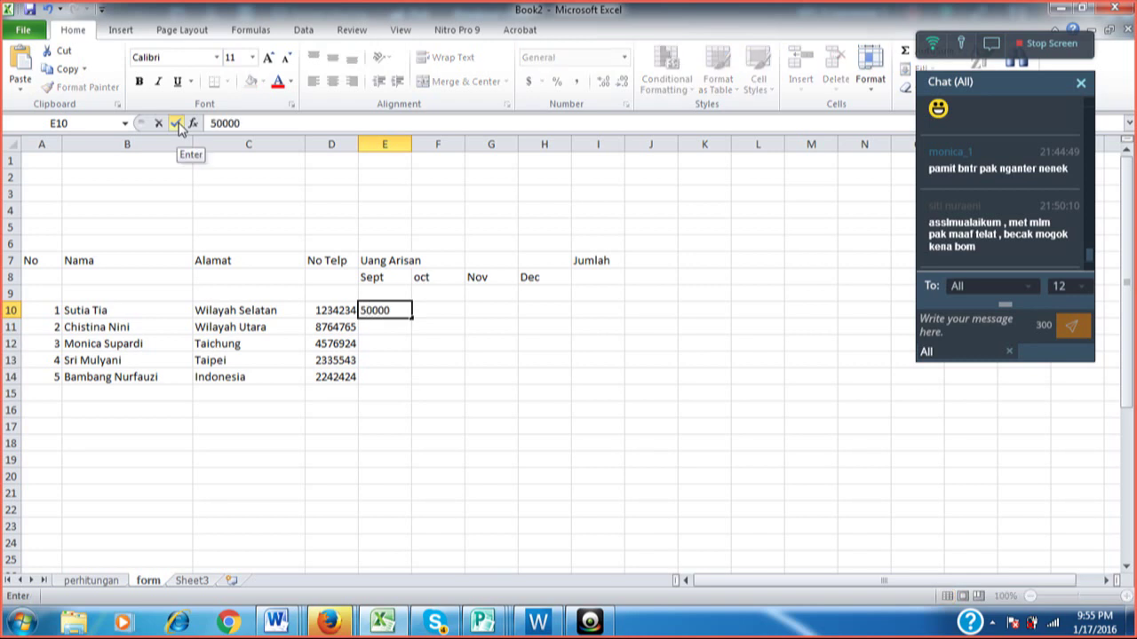
pyautogui.press('Return')
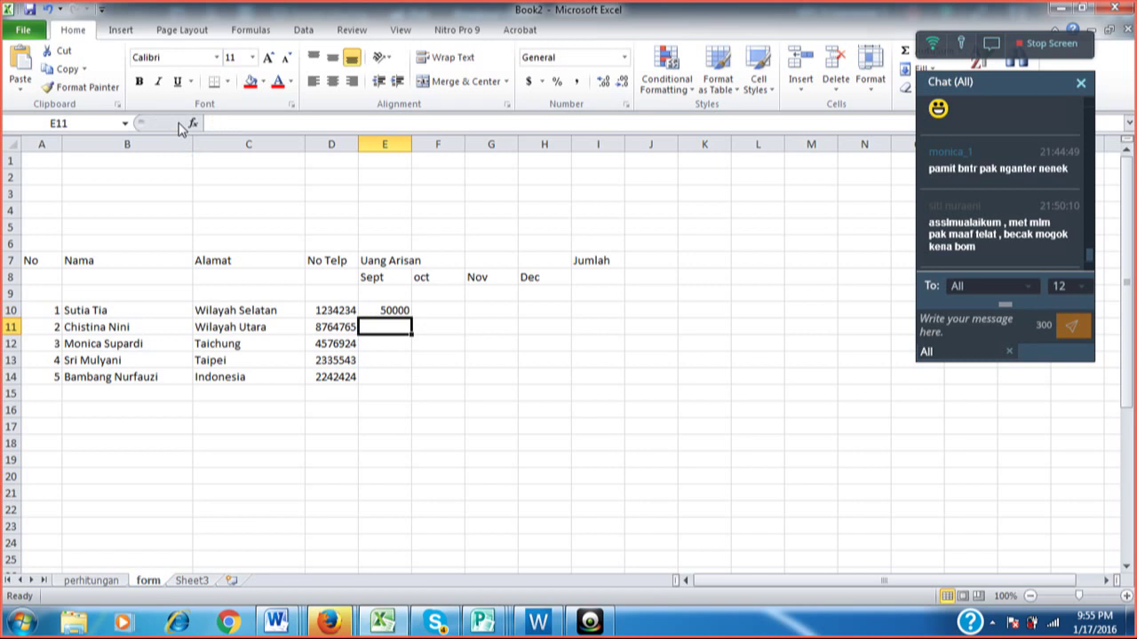
pyautogui.press('Up')
pyautogui.press('Right')
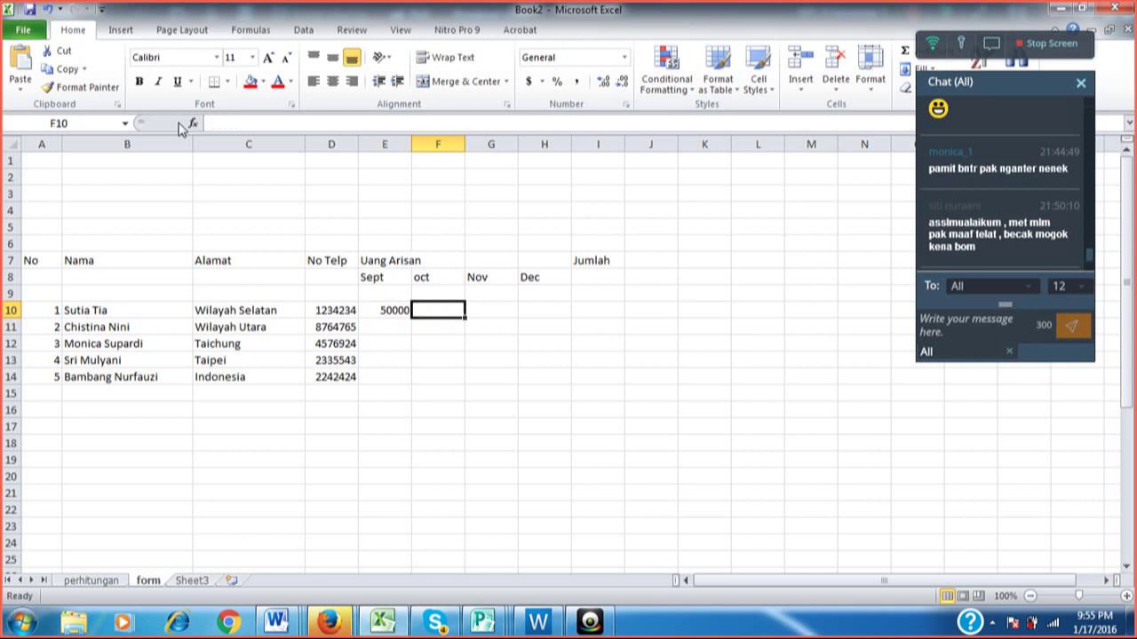
pyautogui.write('50000')
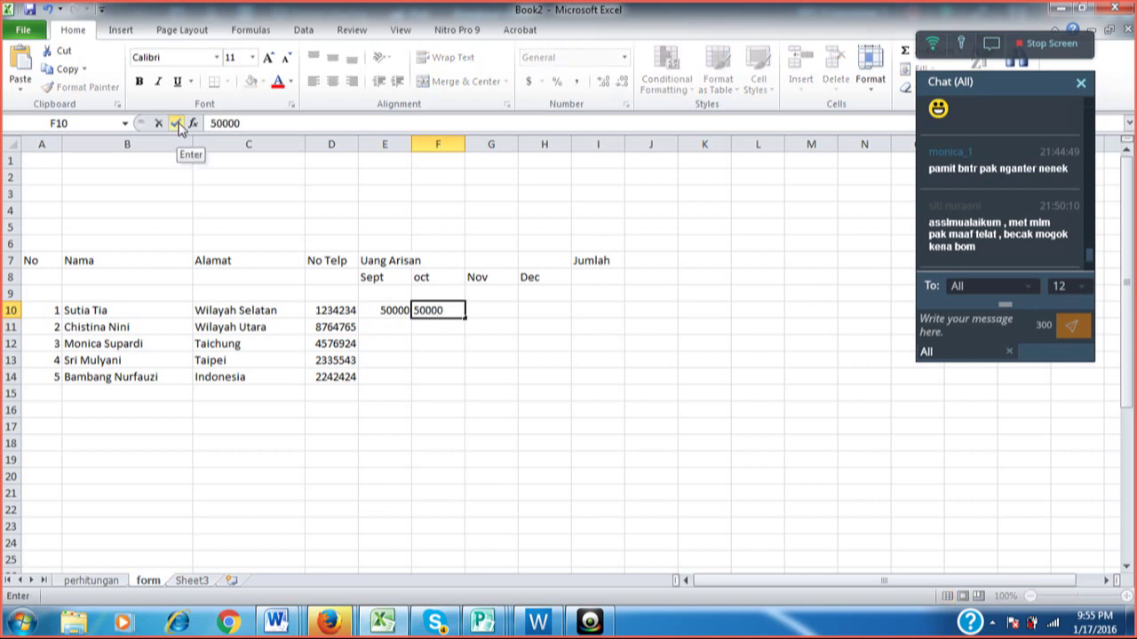
pyautogui.press('Right')
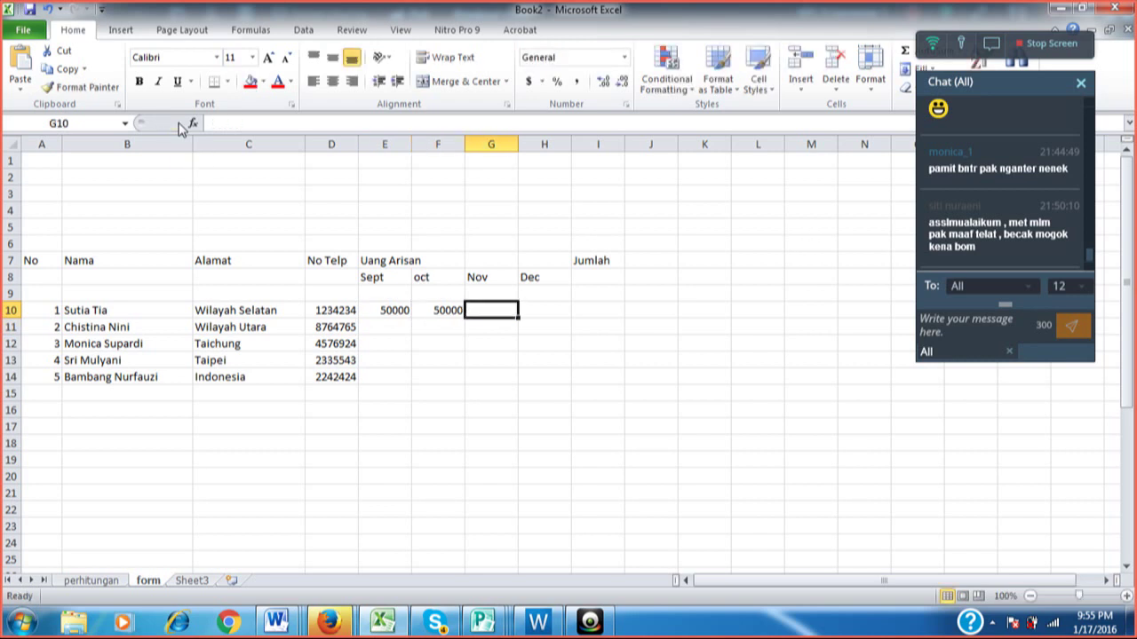
# Enter 0 for Nov and Dec in G10 and H10, then review the row.
pyautogui.write('0')
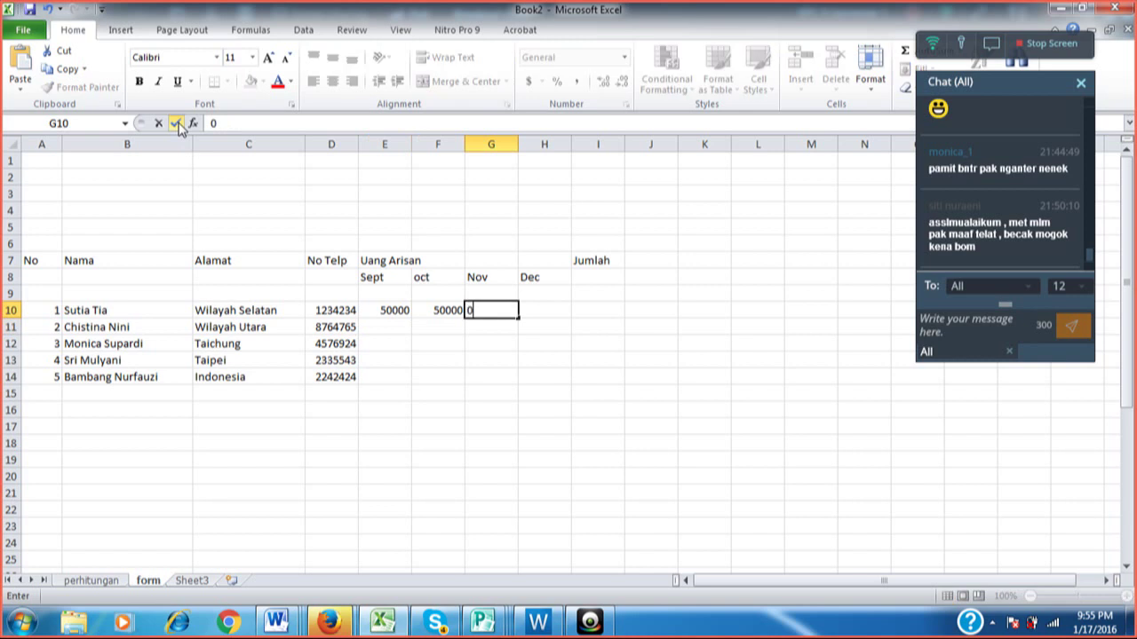
pyautogui.press('Right')
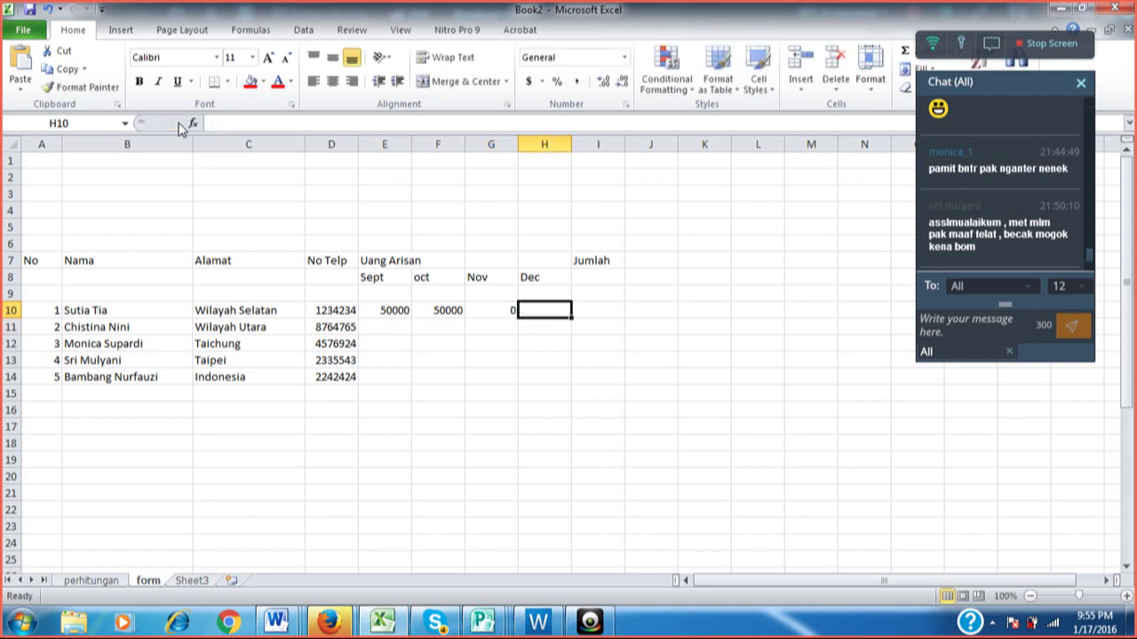
pyautogui.write('0')
pyautogui.press('Left')
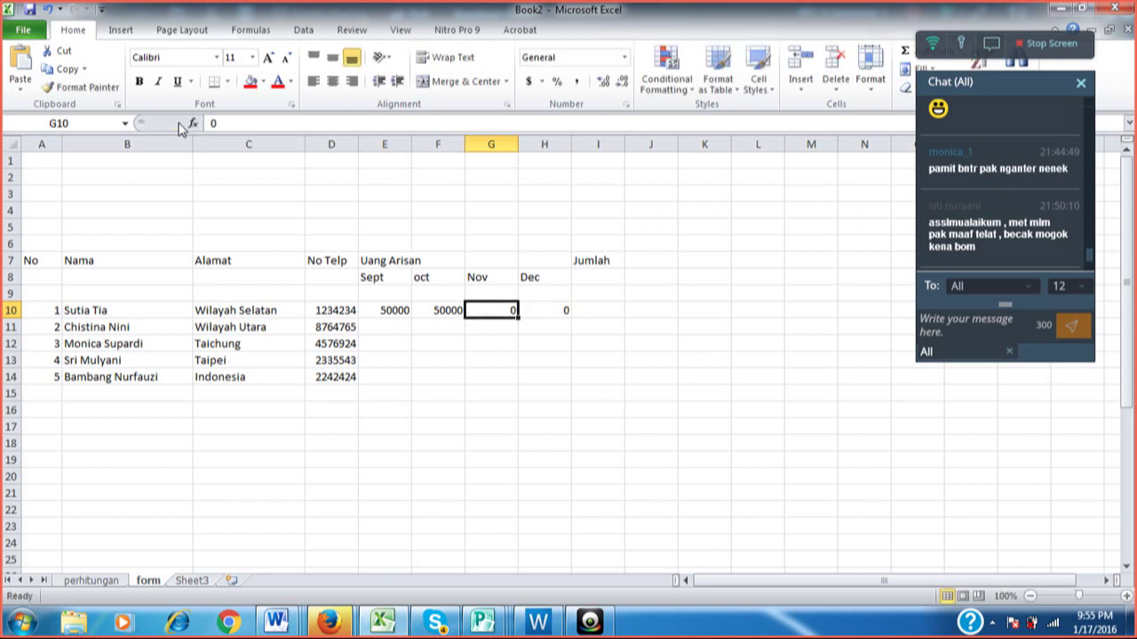
pyautogui.press('Left')
pyautogui.press('Left')
pyautogui.press('Down')
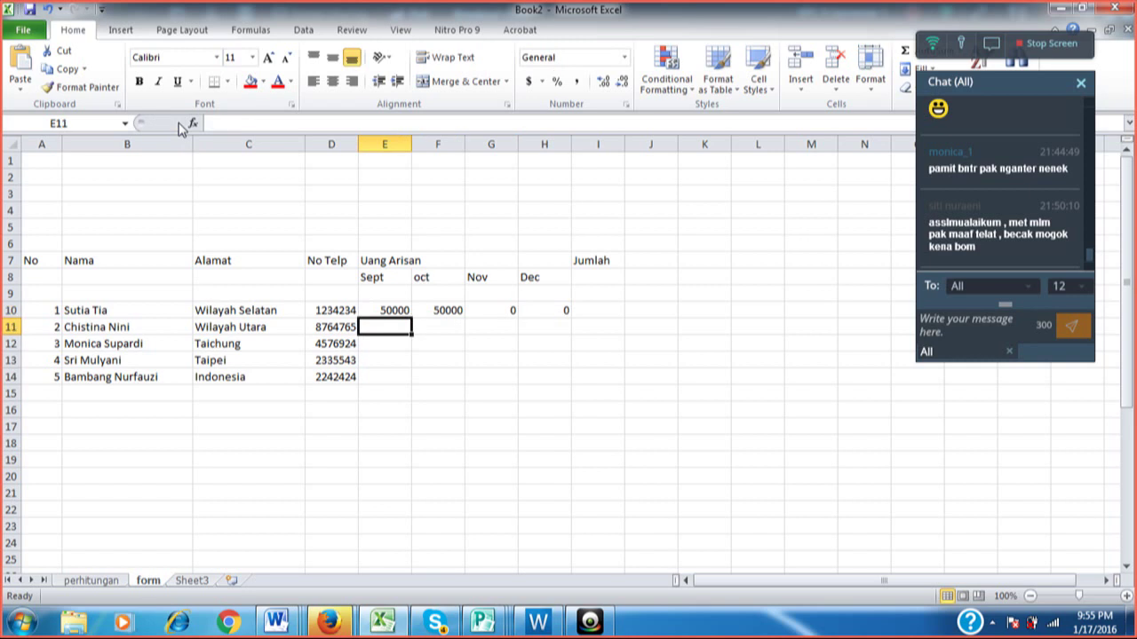
pyautogui.press('Up')
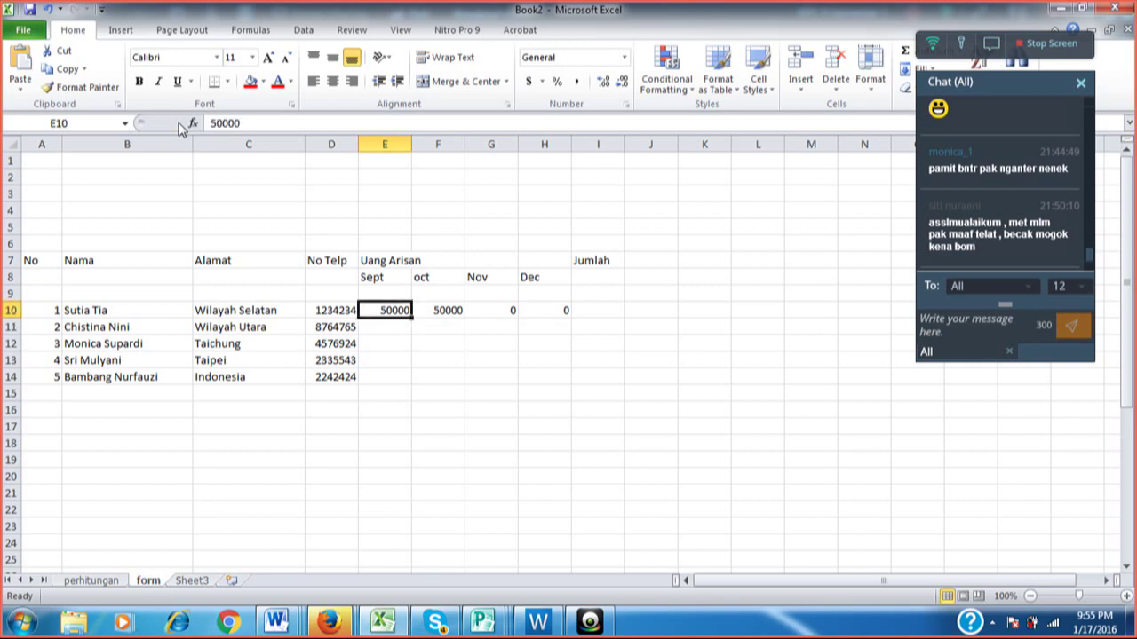
pyautogui.press('Up')
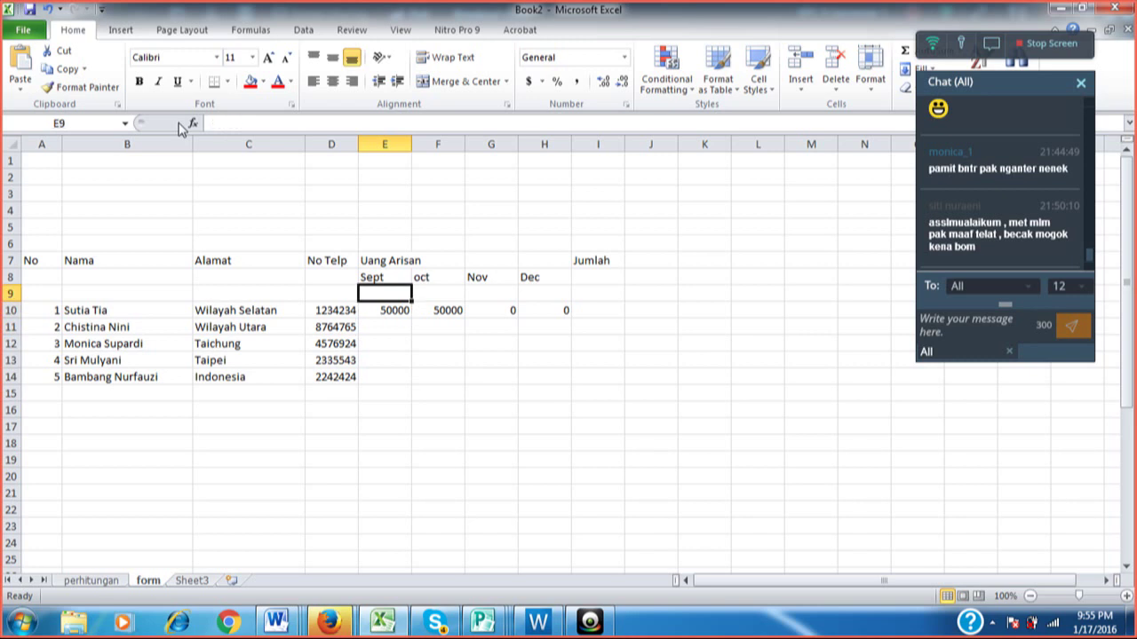
# Re-enter E10's Sept amount as 50,000 with a thousands separator.
pyautogui.press('Down')
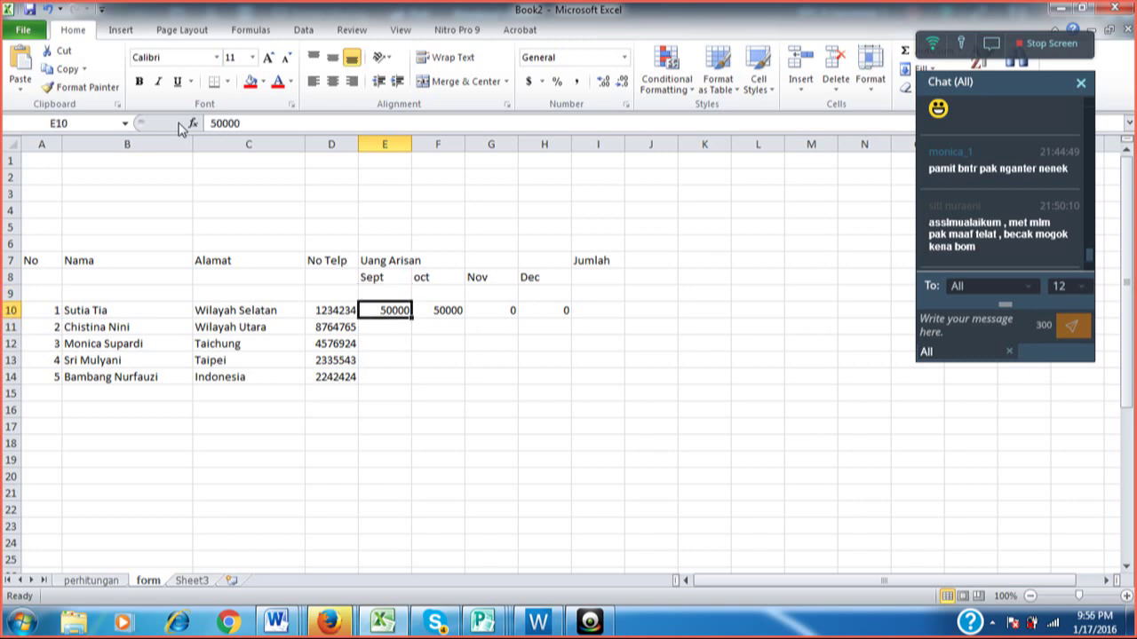
pyautogui.write('5')
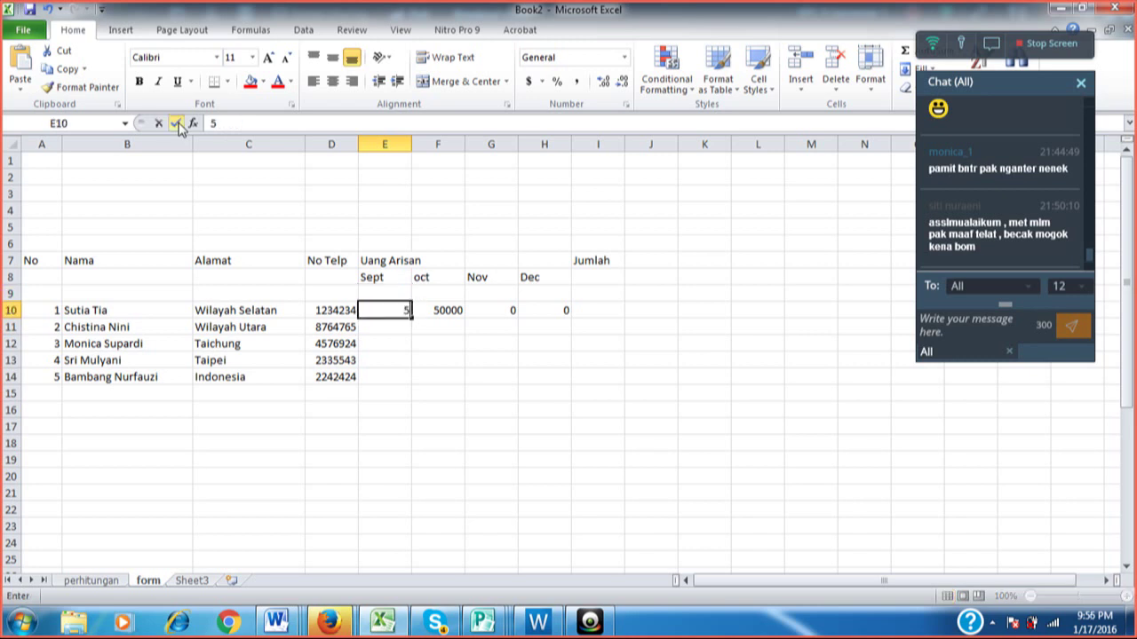
pyautogui.write('0,0')
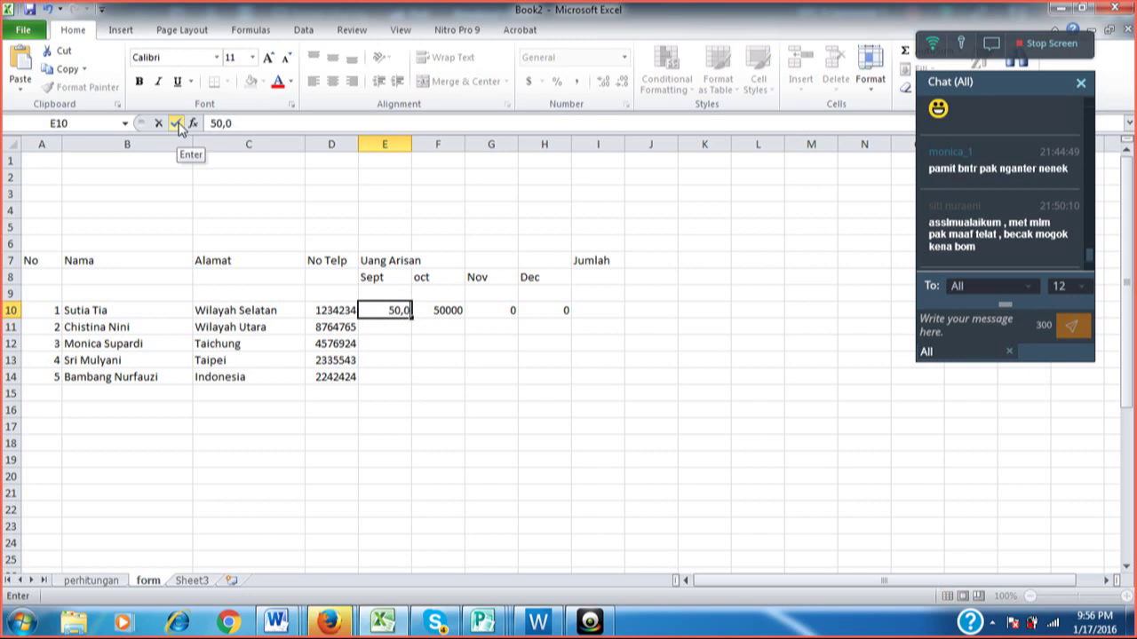
pyautogui.write('00')
pyautogui.press('Return')
pyautogui.press('Up')
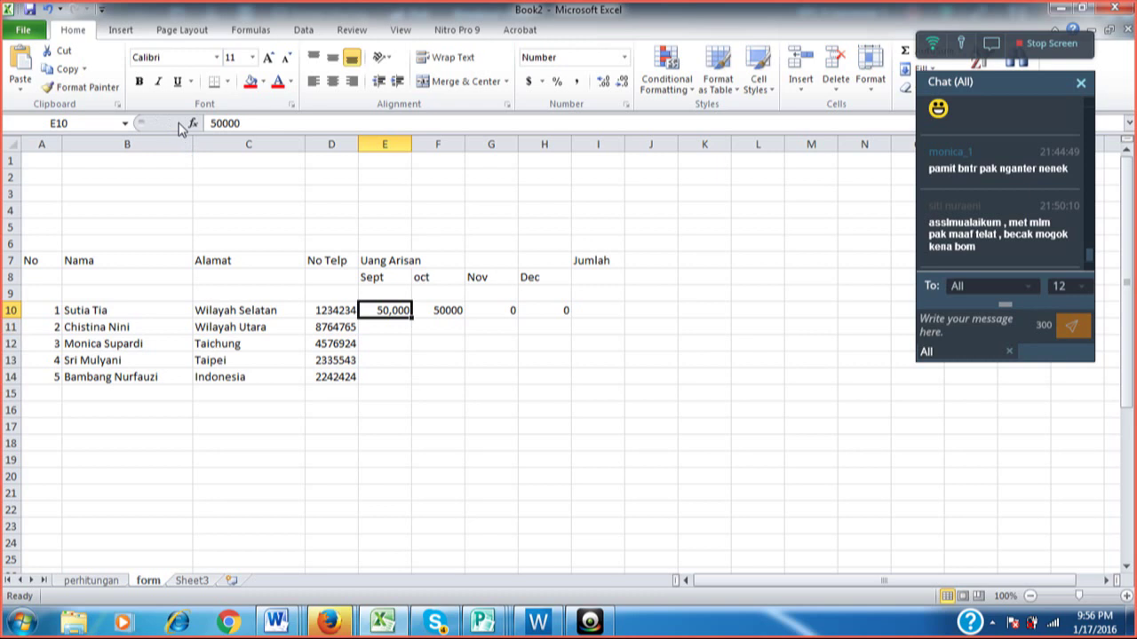
pyautogui.write('50.000')
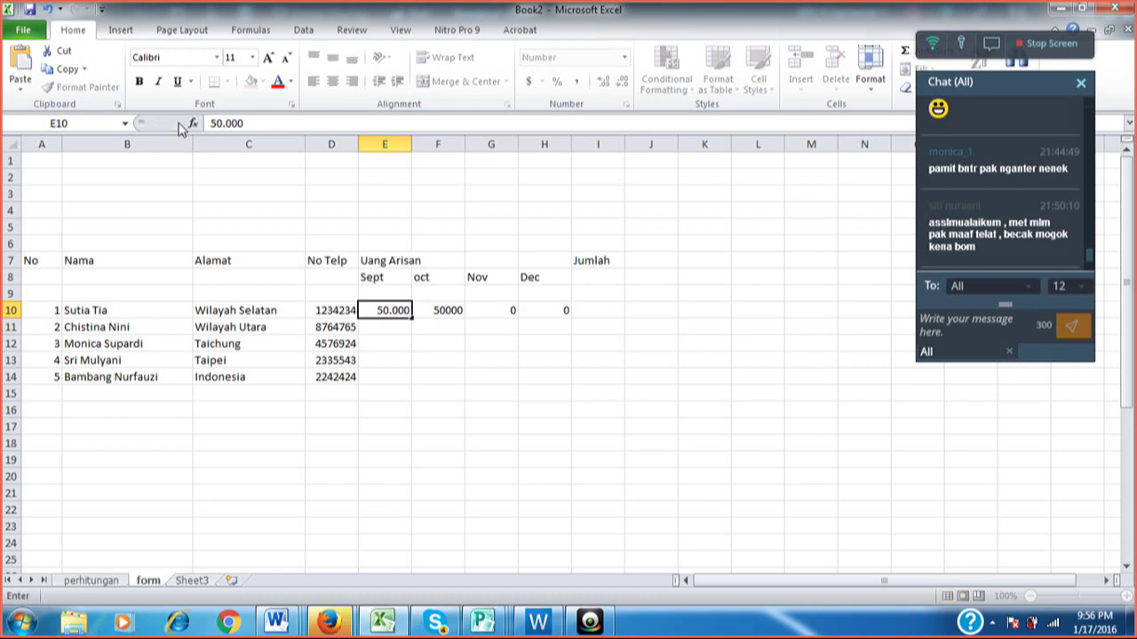
pyautogui.press('Return')
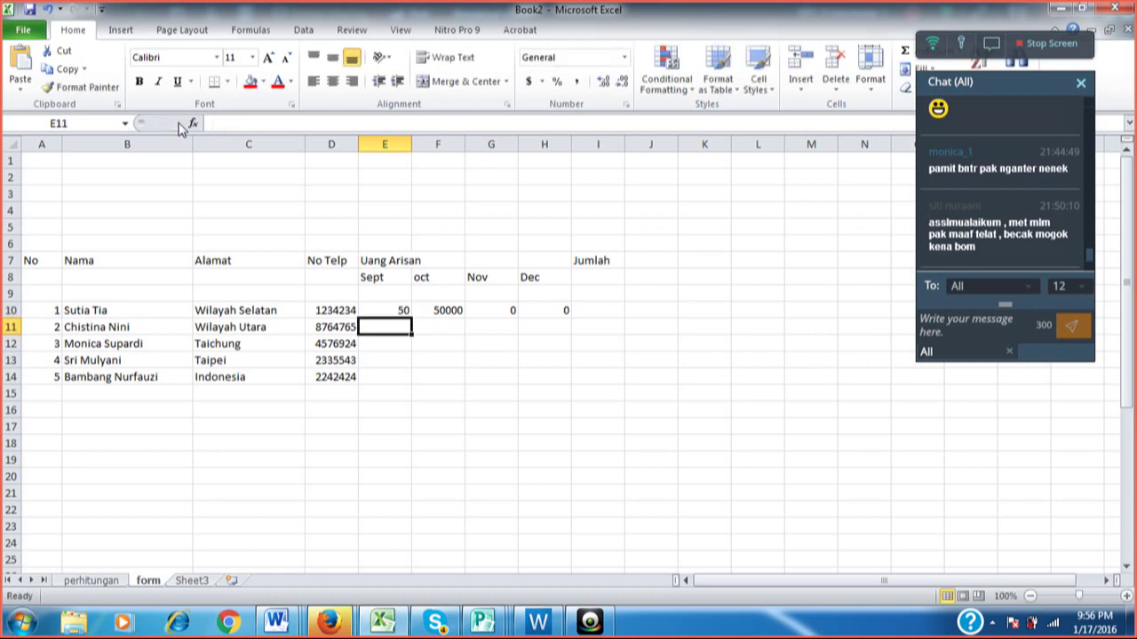
pyautogui.press('Up')
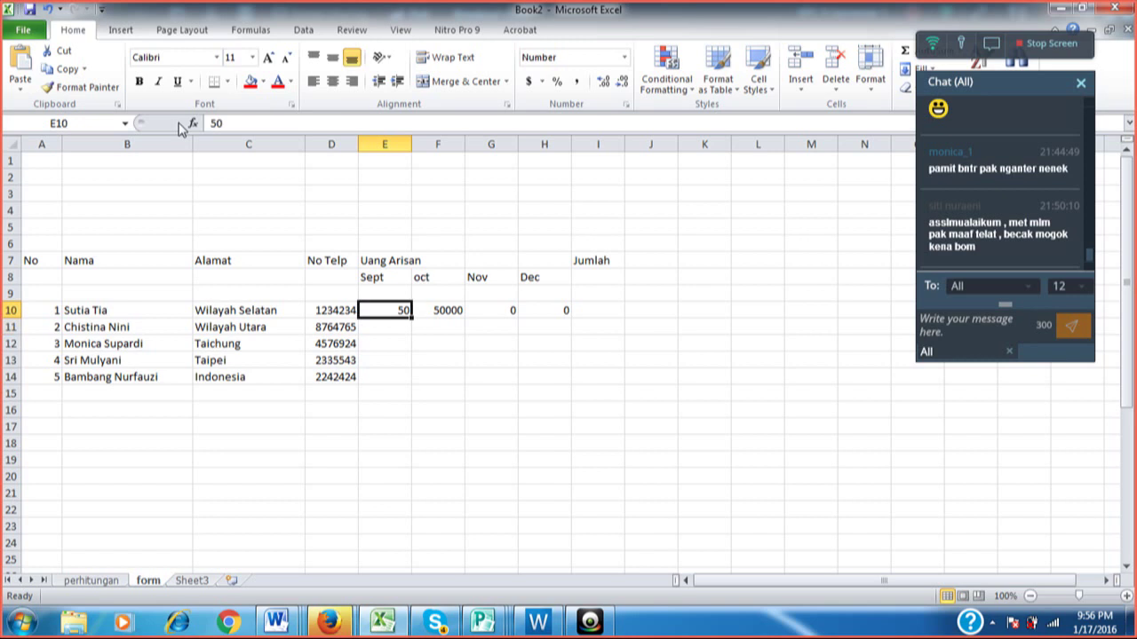
pyautogui.write('500')
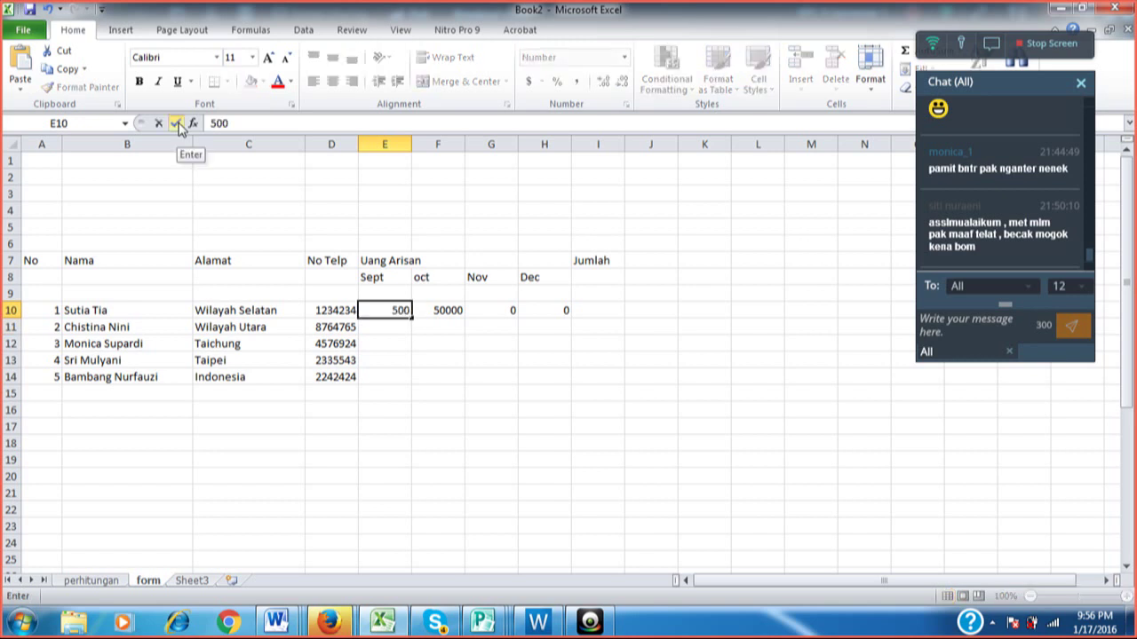
pyautogui.write('00')
pyautogui.press('Return')
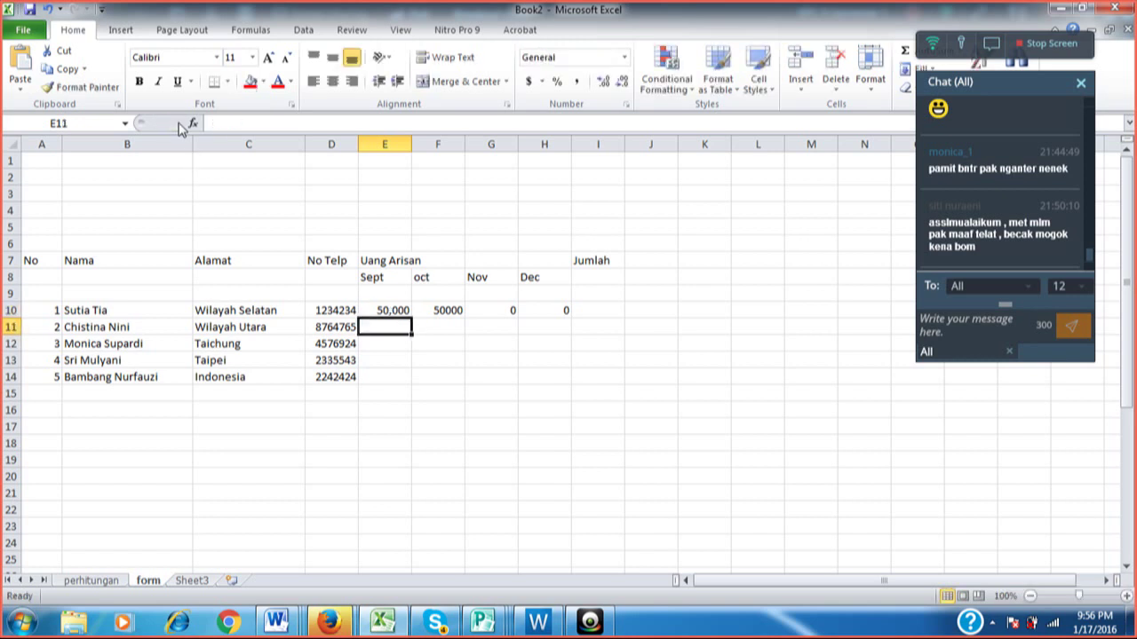
pyautogui.press('Up')
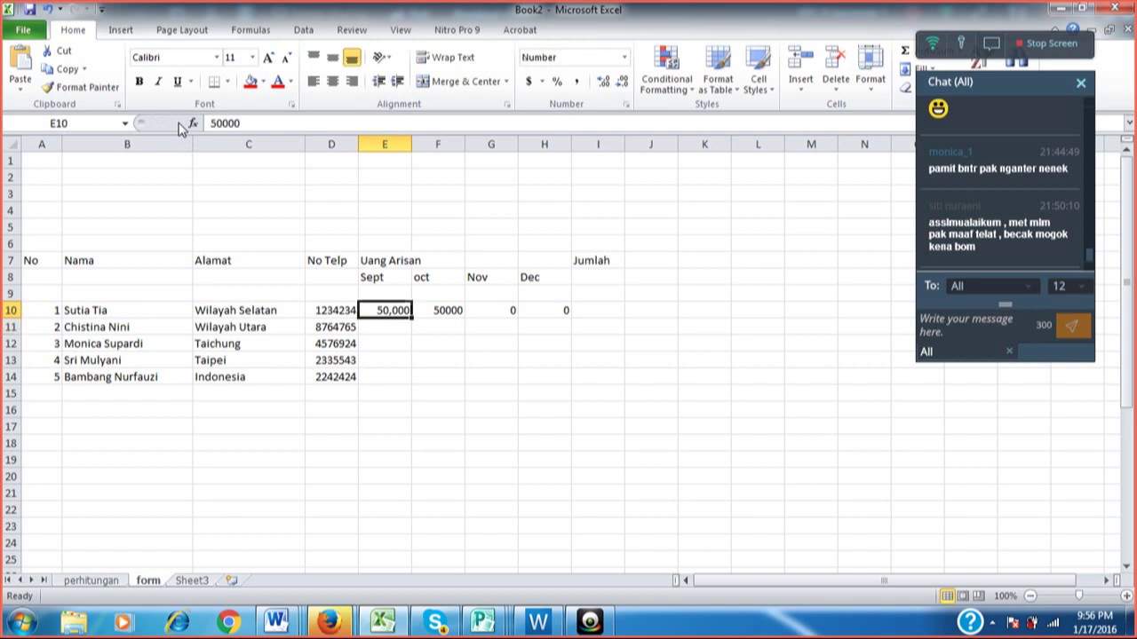
pyautogui.write('50000')
pyautogui.press('Return')
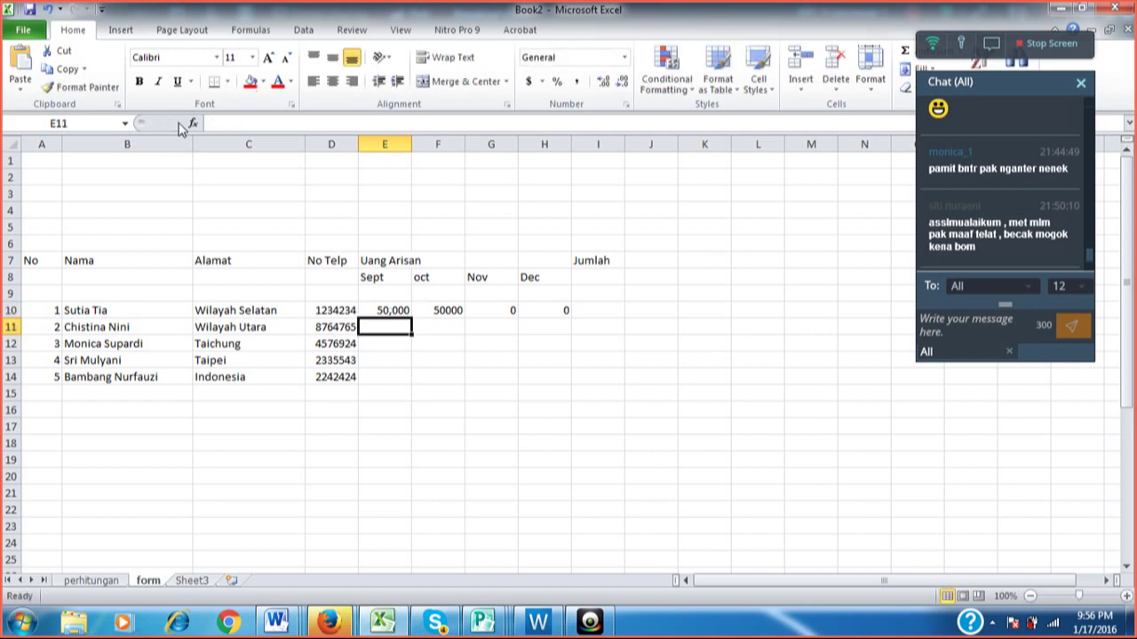
# Select the first member's amounts E10:I10, Sept through Jumlah.
pyautogui.press('Up')
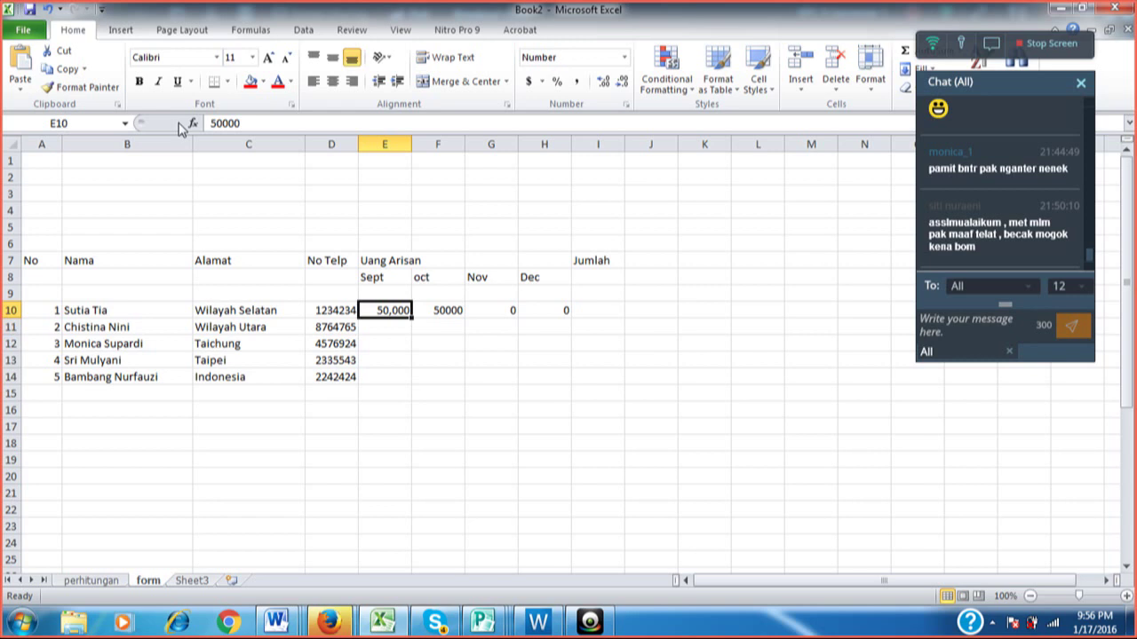
pyautogui.hotkey('shift', 'Right')
pyautogui.press('Left')
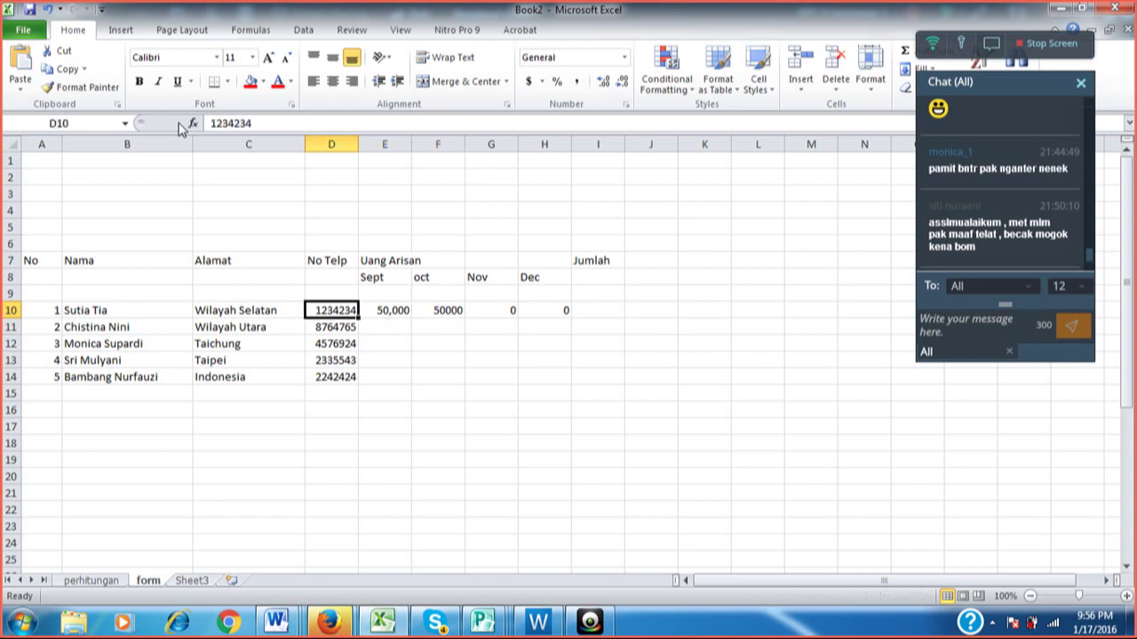
pyautogui.press('Right')
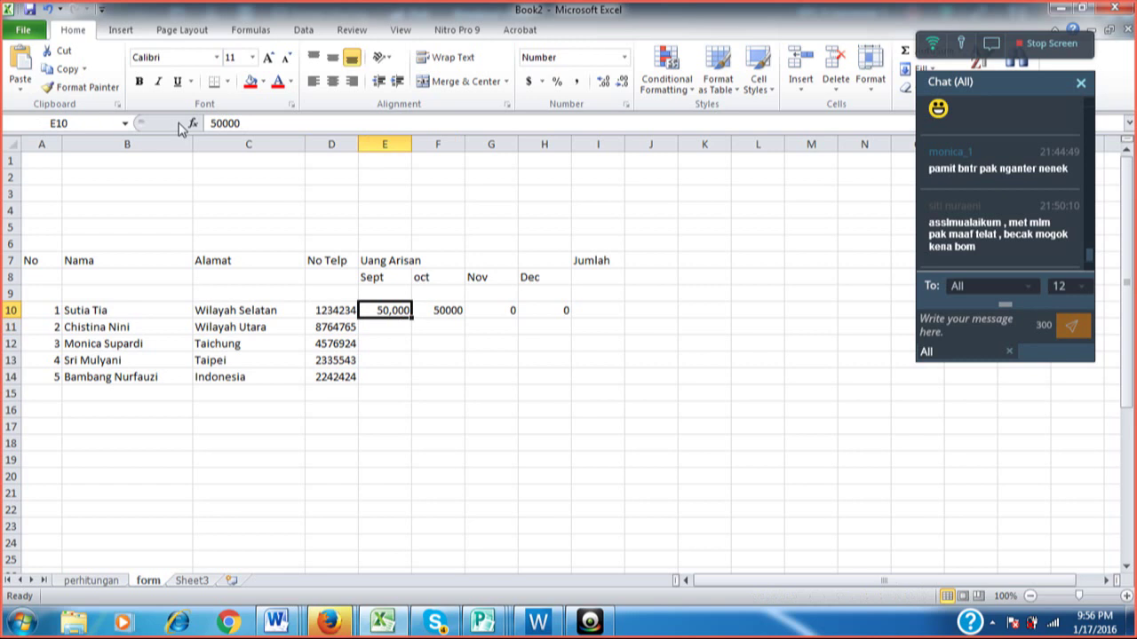
pyautogui.hotkey('shift', 'Right')
pyautogui.hotkey('shift', 'Right')
pyautogui.hotkey('shift', 'Right')
pyautogui.hotkey('shift', 'Right')
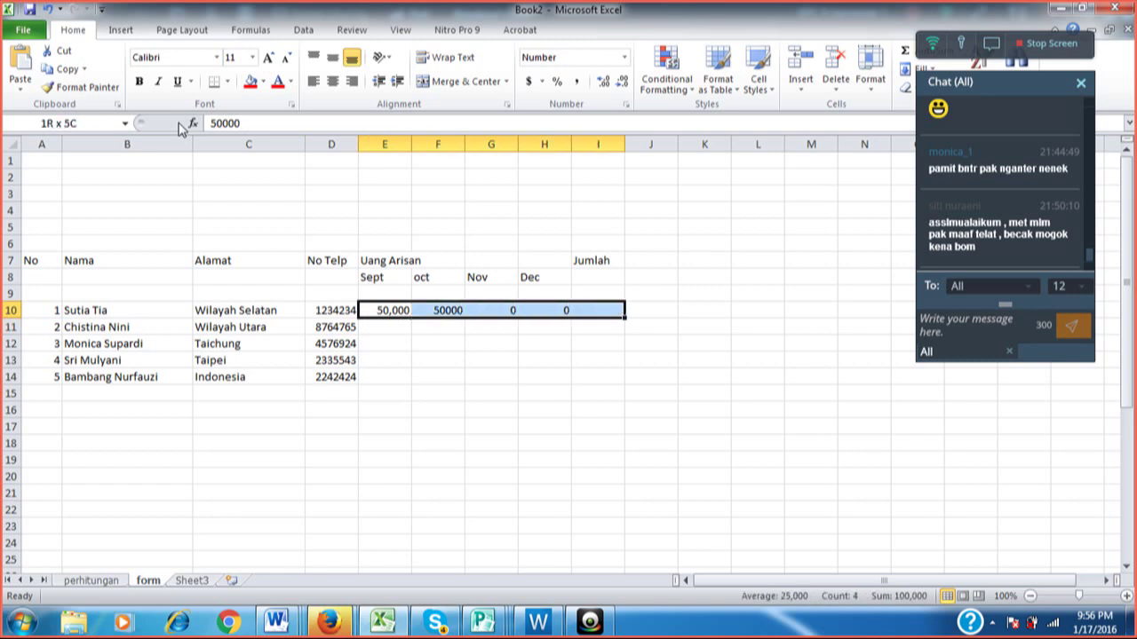
# Apply Comma Style with no decimal places to contribution range E10:I14.
pyautogui.hotkey('shift', 'Down')
pyautogui.hotkey('shift', 'Down')
pyautogui.hotkey('shift', 'Down')
pyautogui.hotkey('shift', 'Down')
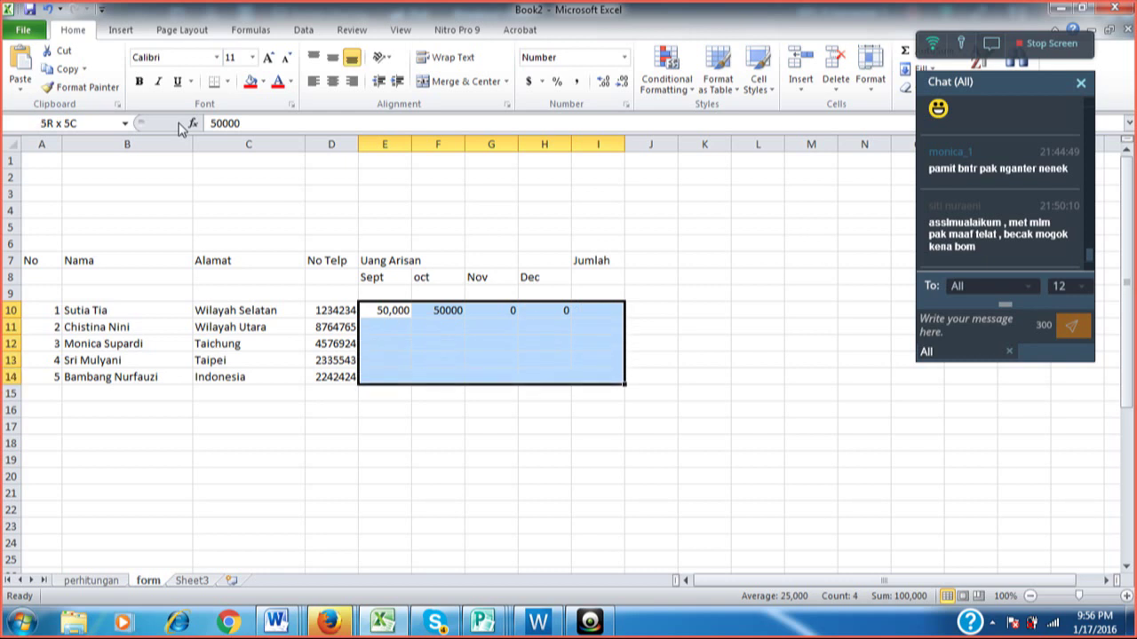
pyautogui.click(578, 84)
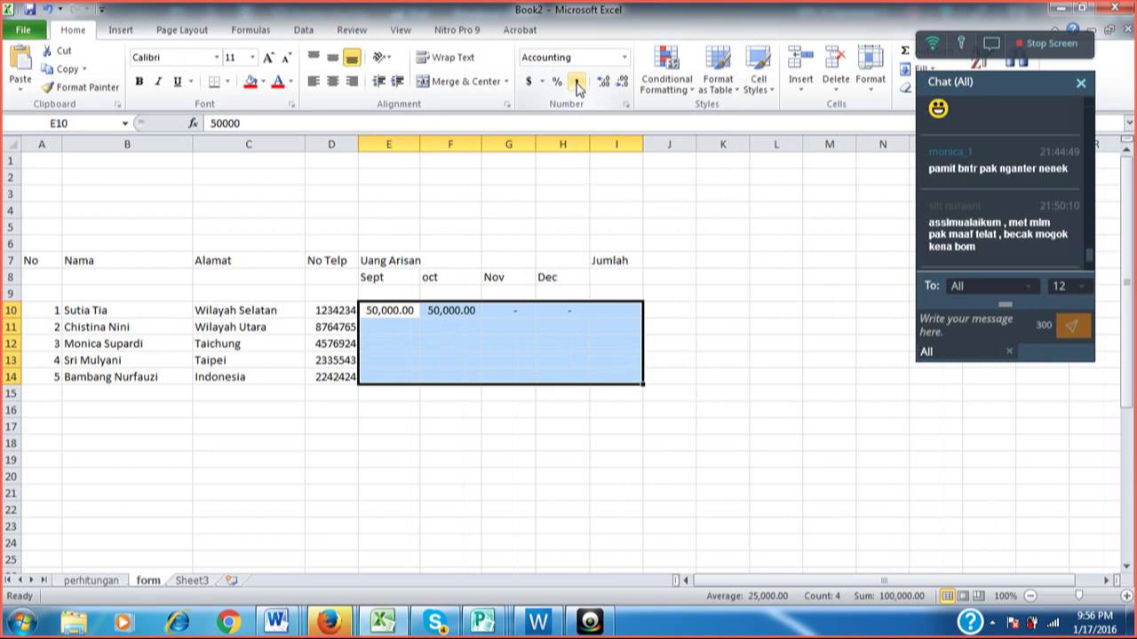
pyautogui.click(621, 85)
pyautogui.click(621, 85)
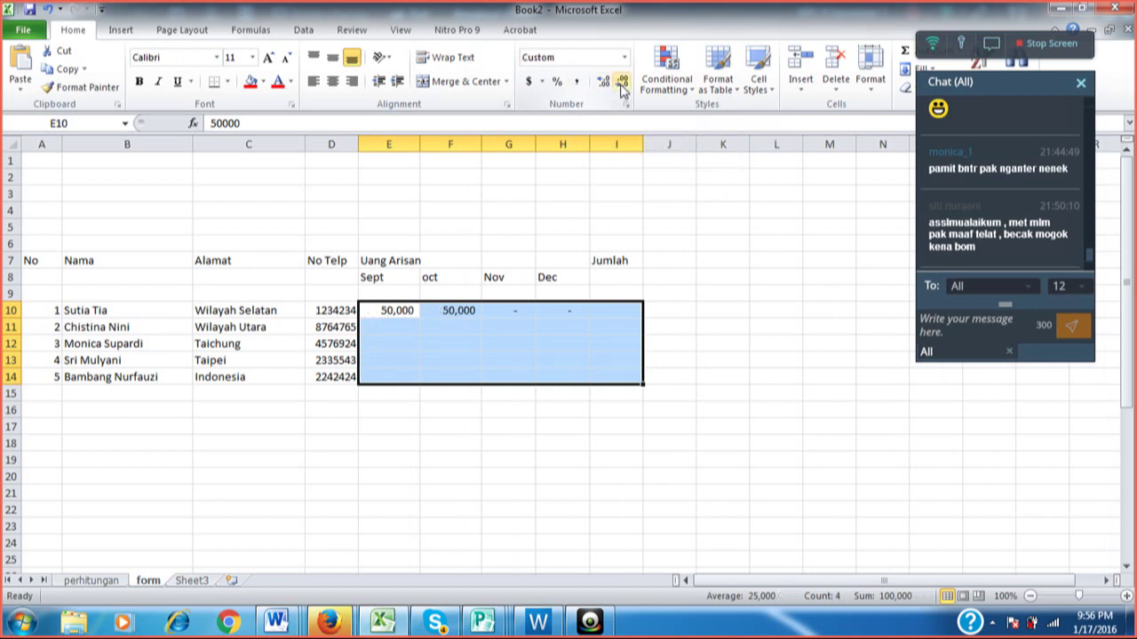
# Enter 50,000 as the second member's Sept payment in E11.
pyautogui.press('Down')
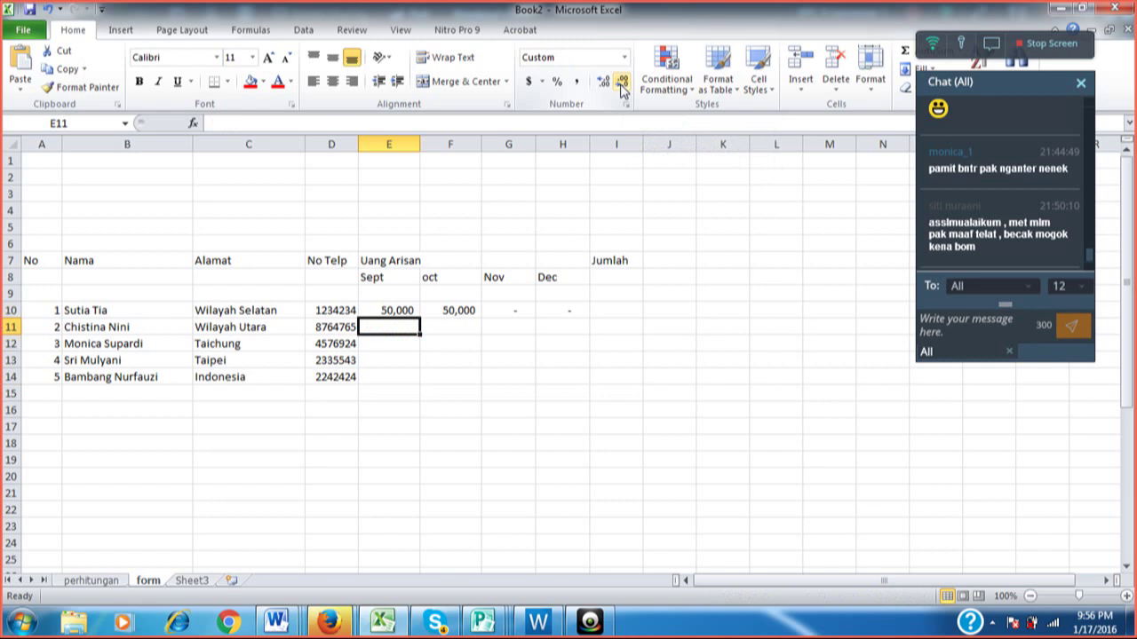
pyautogui.write('50,000')
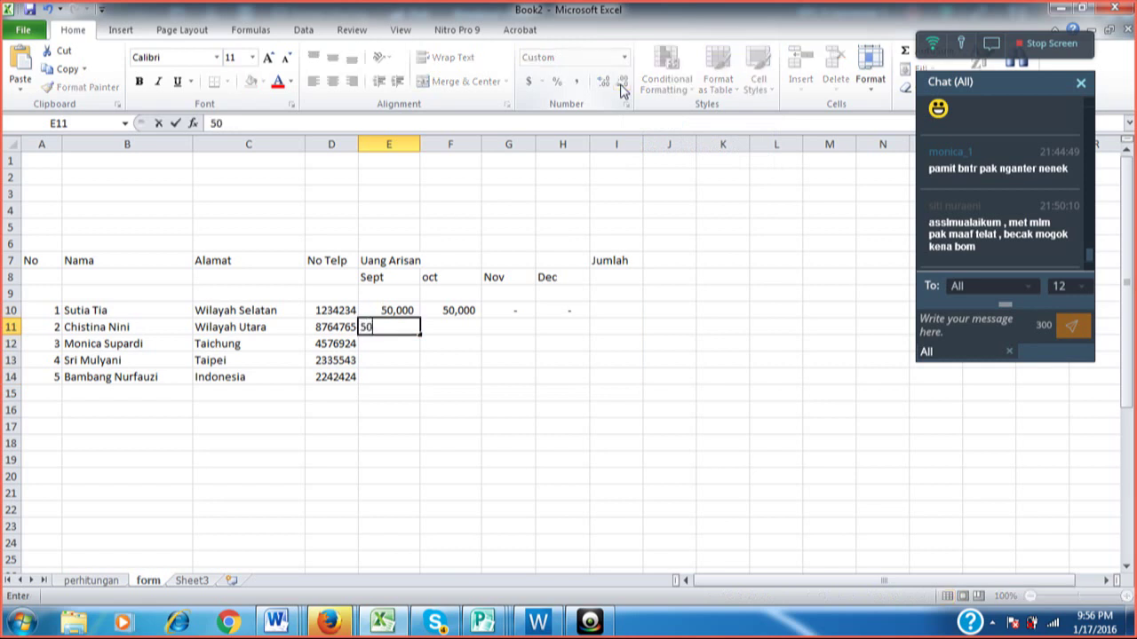
pyautogui.press('Return')
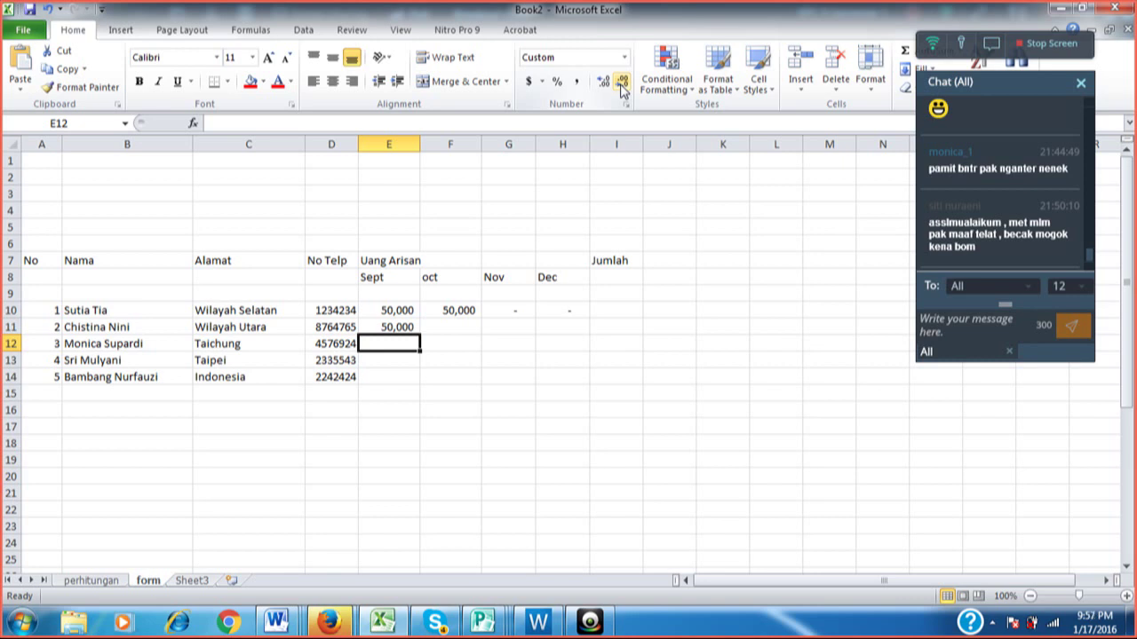
# Copy the 50,000 from E10 into the payment grid E10:H14, then undo the paste.
pyautogui.click(404, 308)
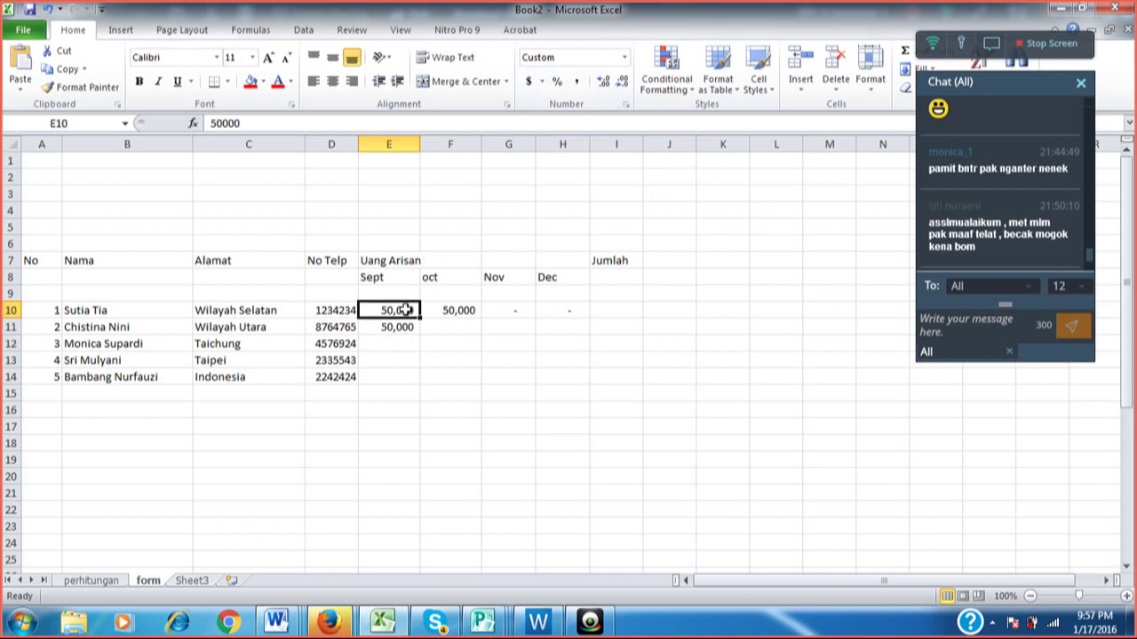
pyautogui.rightClick(404, 309)
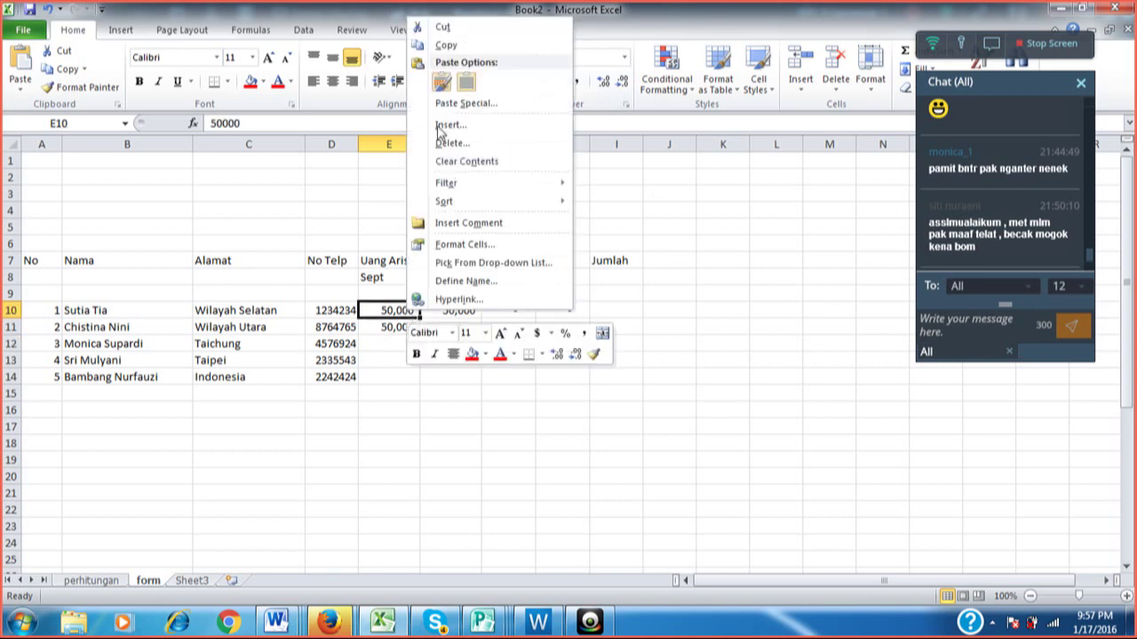
pyautogui.click(461, 46)
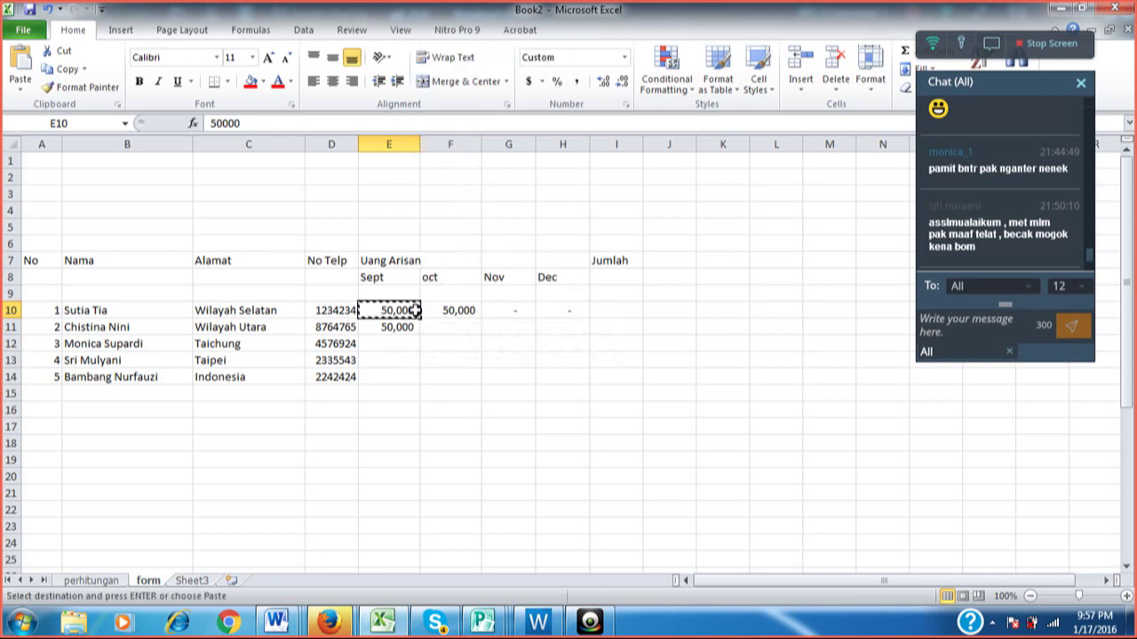
pyautogui.moveTo(404, 327); pyautogui.dragTo(405, 362)
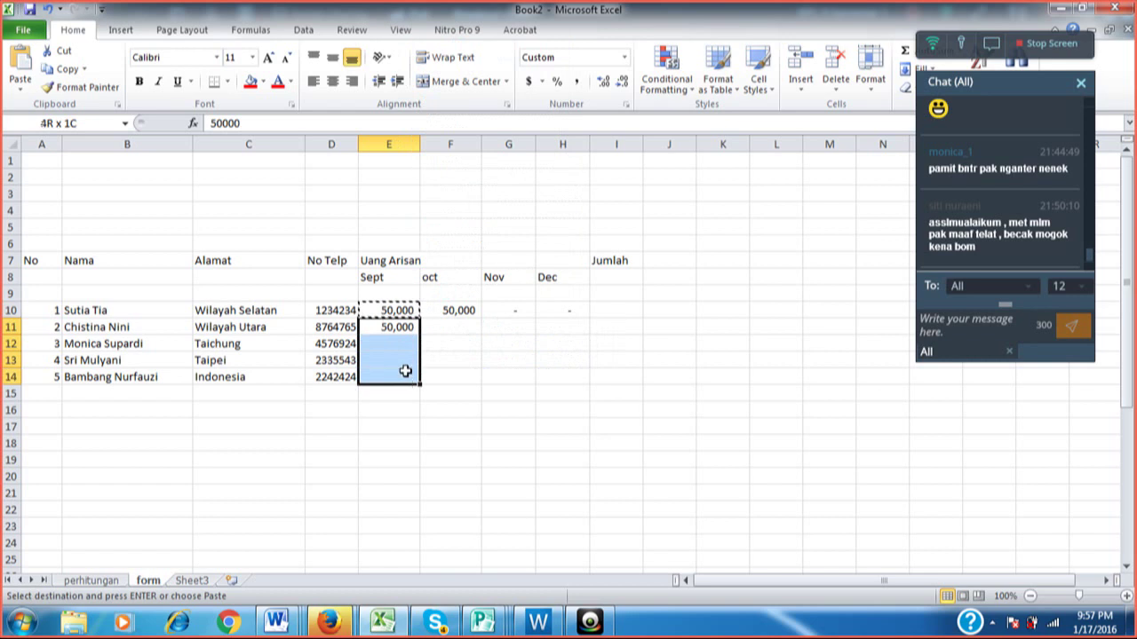
pyautogui.click(404, 376)
pyautogui.moveTo(409, 307); pyautogui.dragTo(559, 376)
pyautogui.rightClick(558, 376)
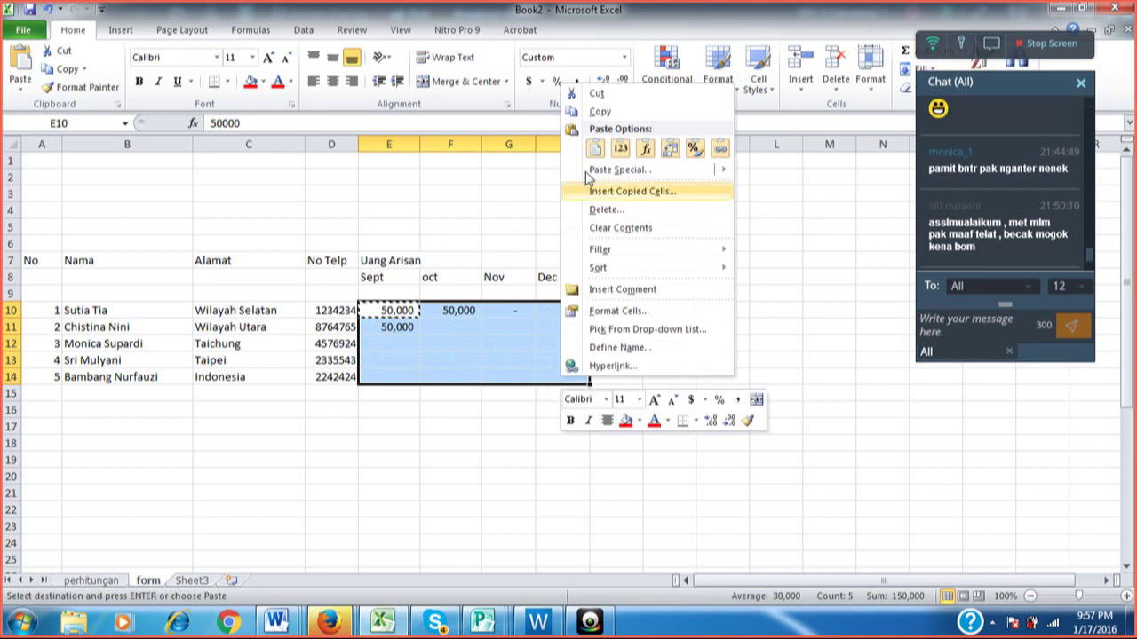
pyautogui.click(596, 147)
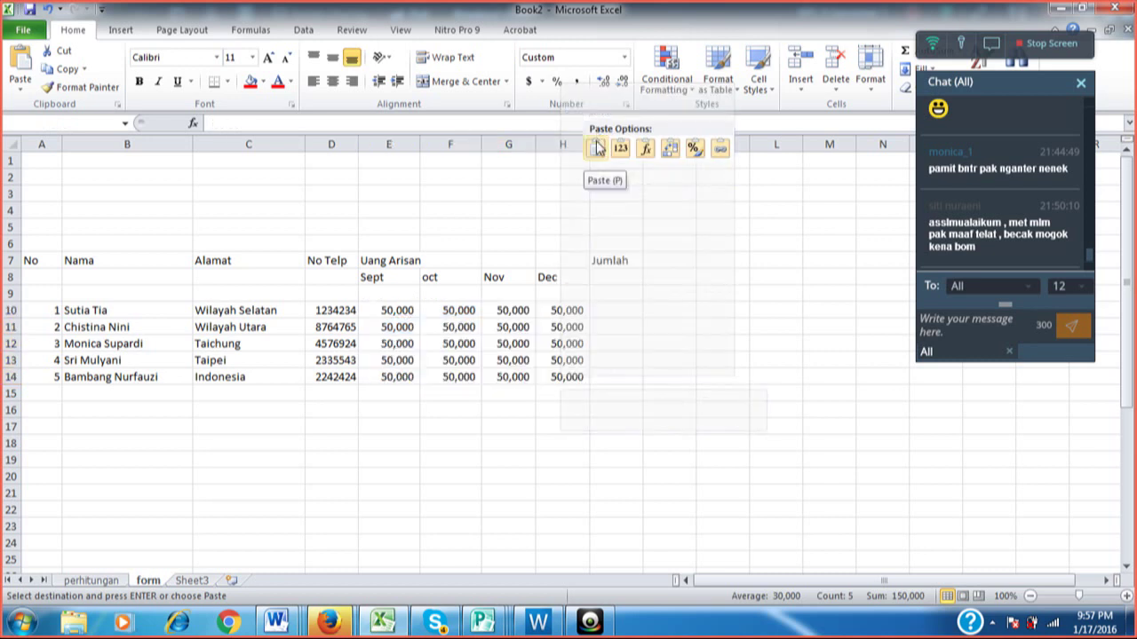
pyautogui.click(509, 235)
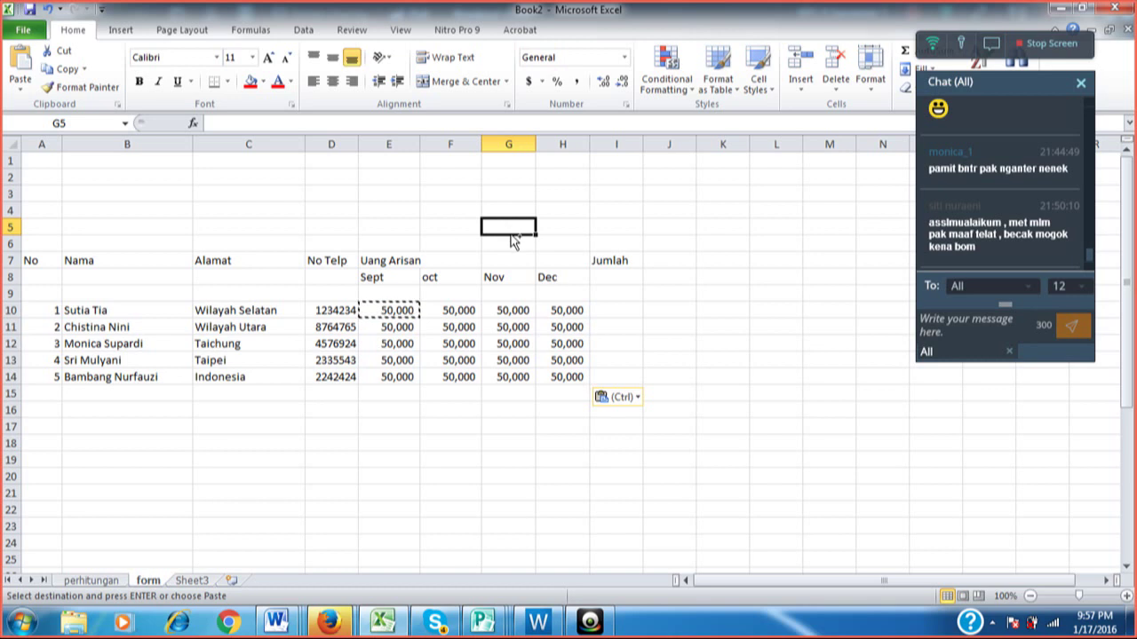
pyautogui.hotkey('ctrl', 'z')
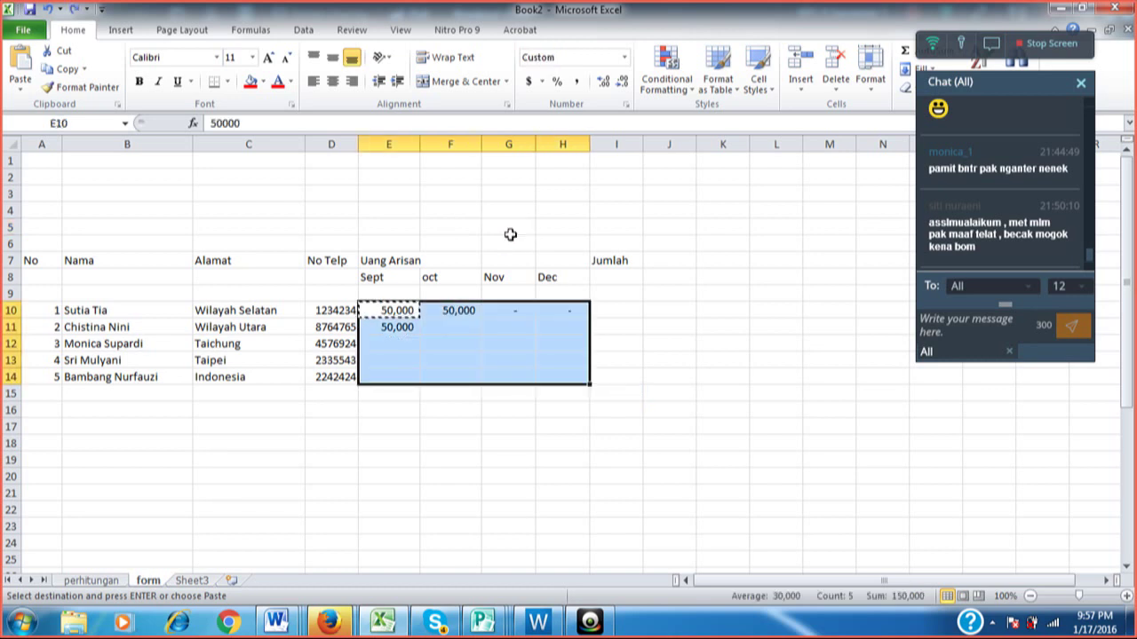
# Delete the 50,000 values in F10 and E11.
pyautogui.click(451, 312)
pyautogui.press('Delete')
pyautogui.press('Left')
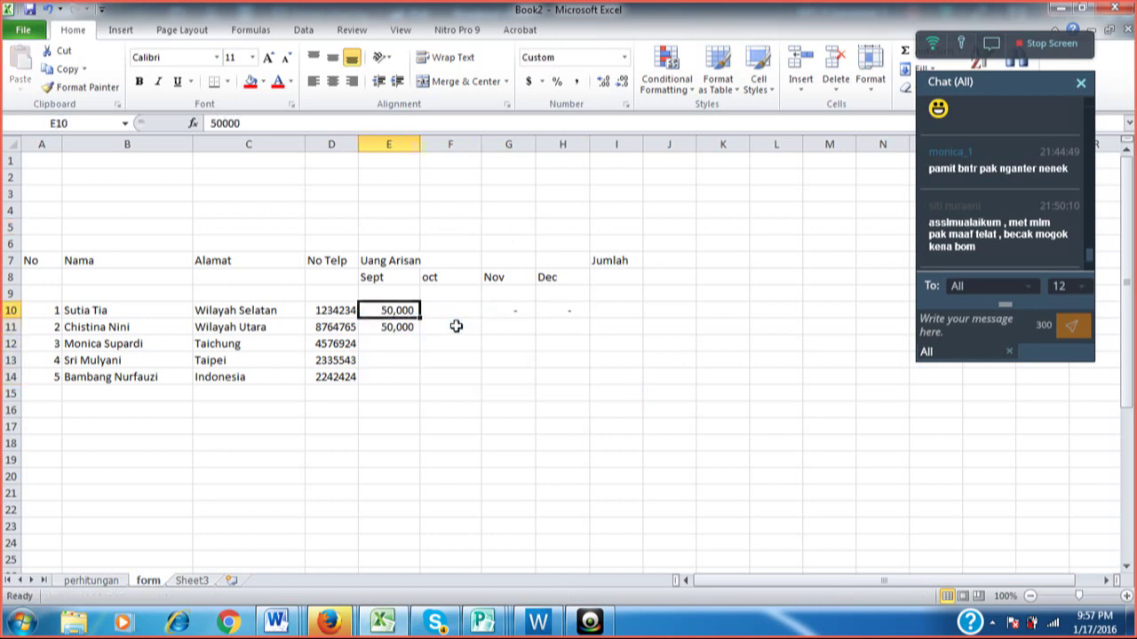
pyautogui.press('Left')
pyautogui.press('Down')
pyautogui.press('Right')
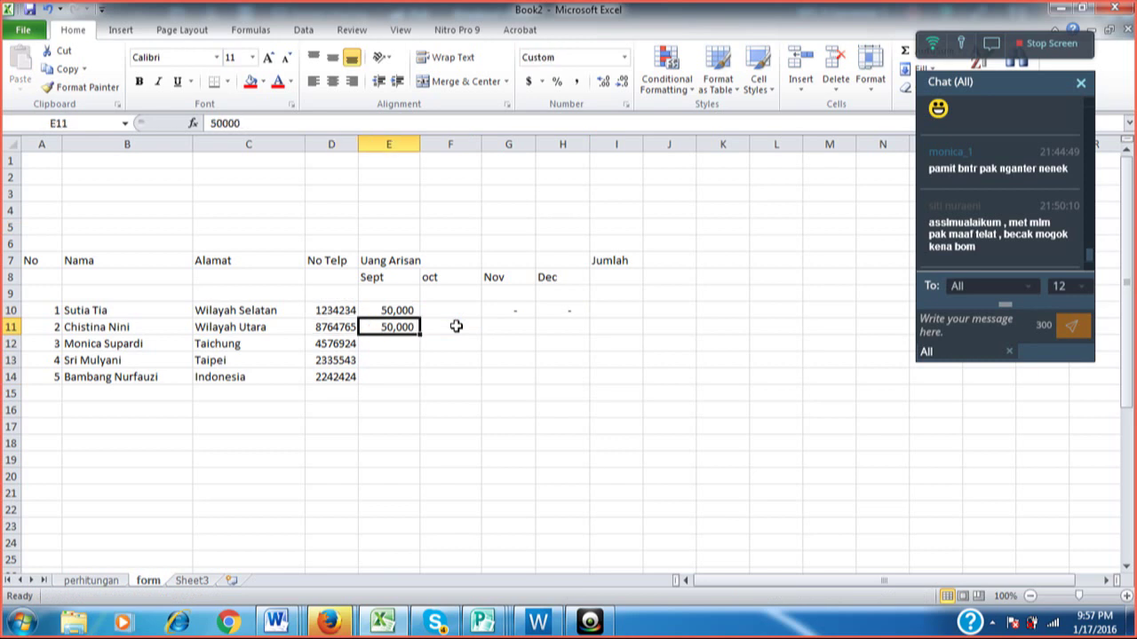
pyautogui.press('Delete')
pyautogui.press('Up')
pyautogui.press('Up')
pyautogui.press('Down')
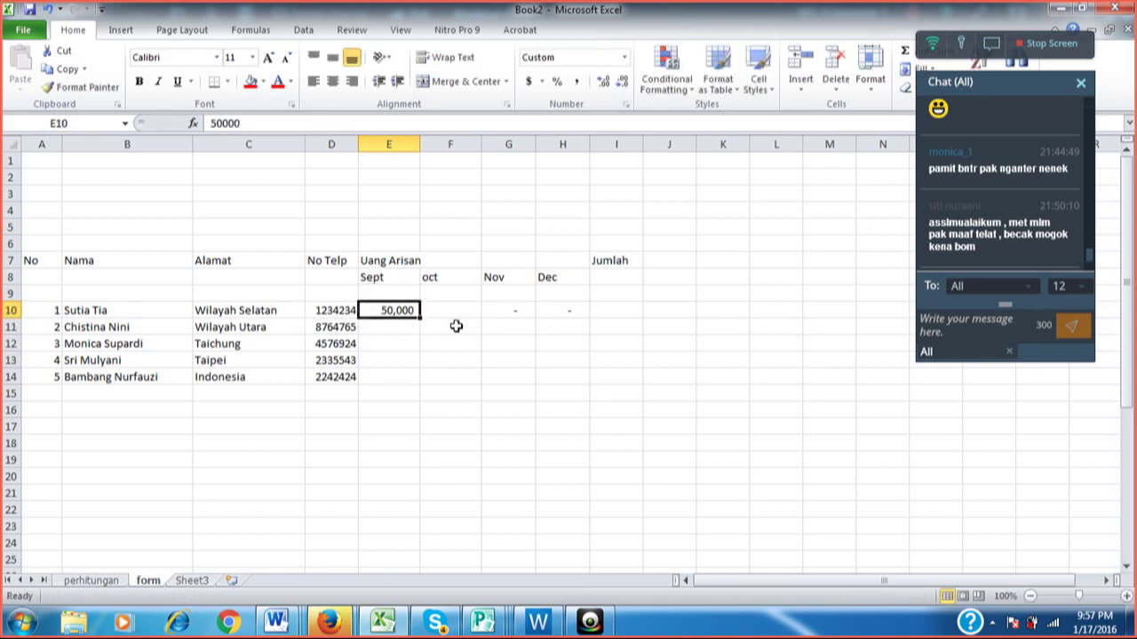
pyautogui.press('Right')
pyautogui.press('Right')
pyautogui.press('Right')
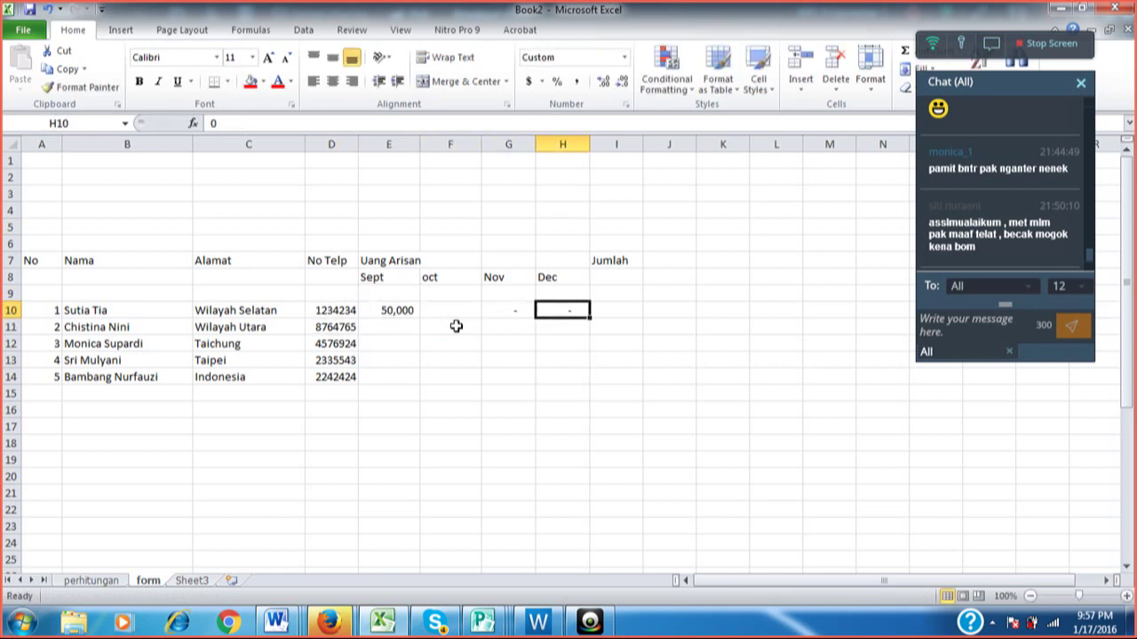
pyautogui.press('Left')
# Copy 50,000 from E10 and paste it into every Sept–Dec cell, E10:H14.
pyautogui.click(402, 308)
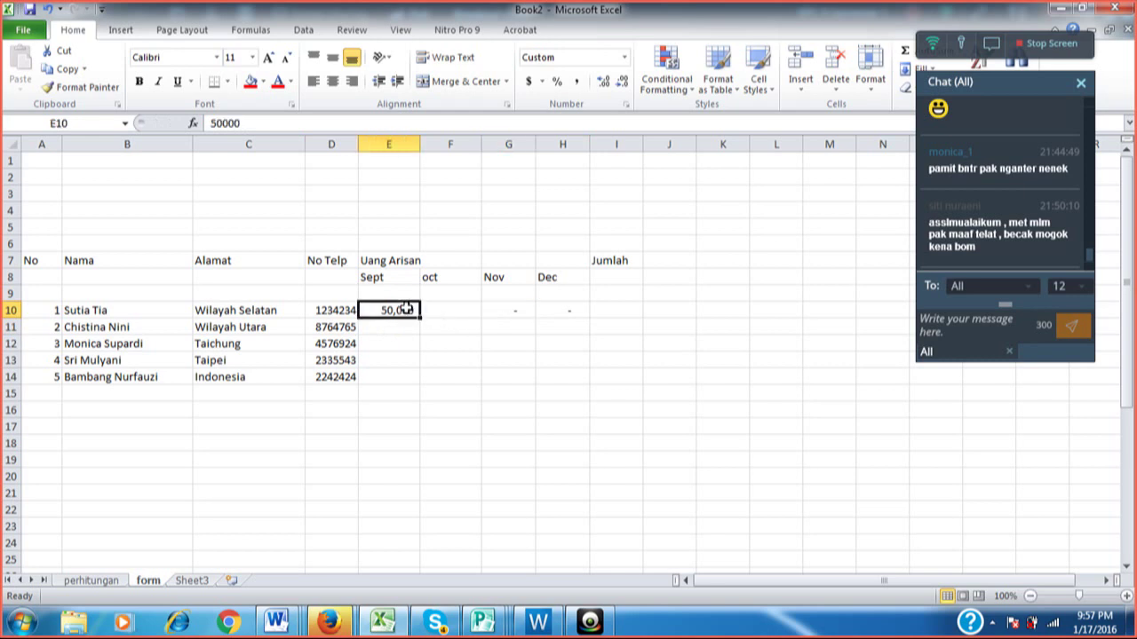
pyautogui.rightClick(404, 308)
pyautogui.click(432, 334)
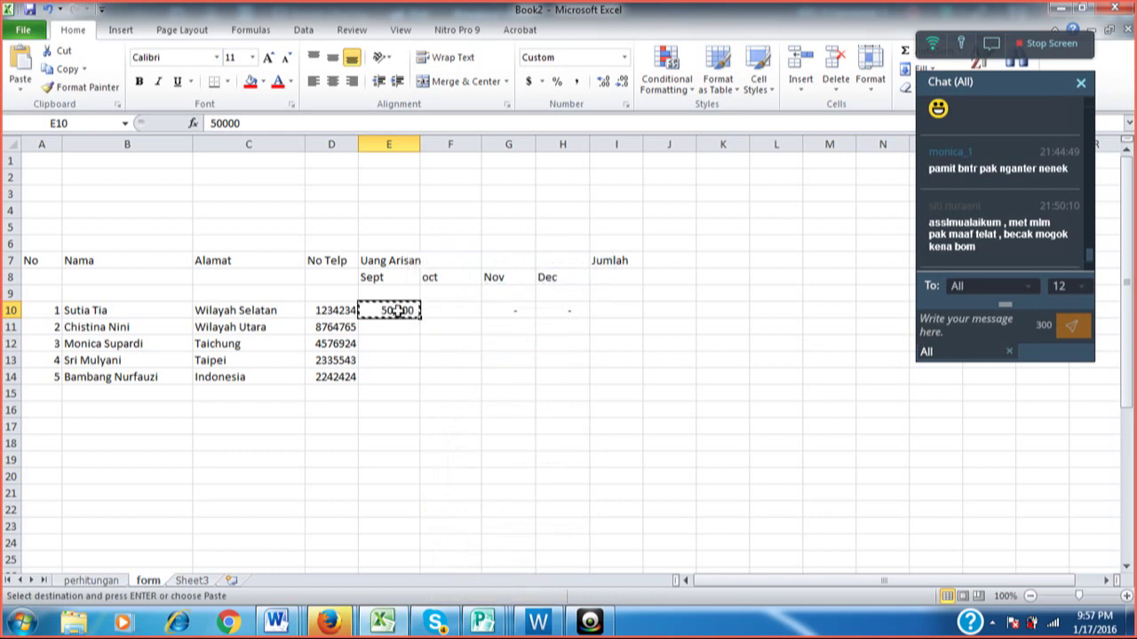
pyautogui.moveTo(397, 310); pyautogui.dragTo(558, 377)
pyautogui.click(549, 346)
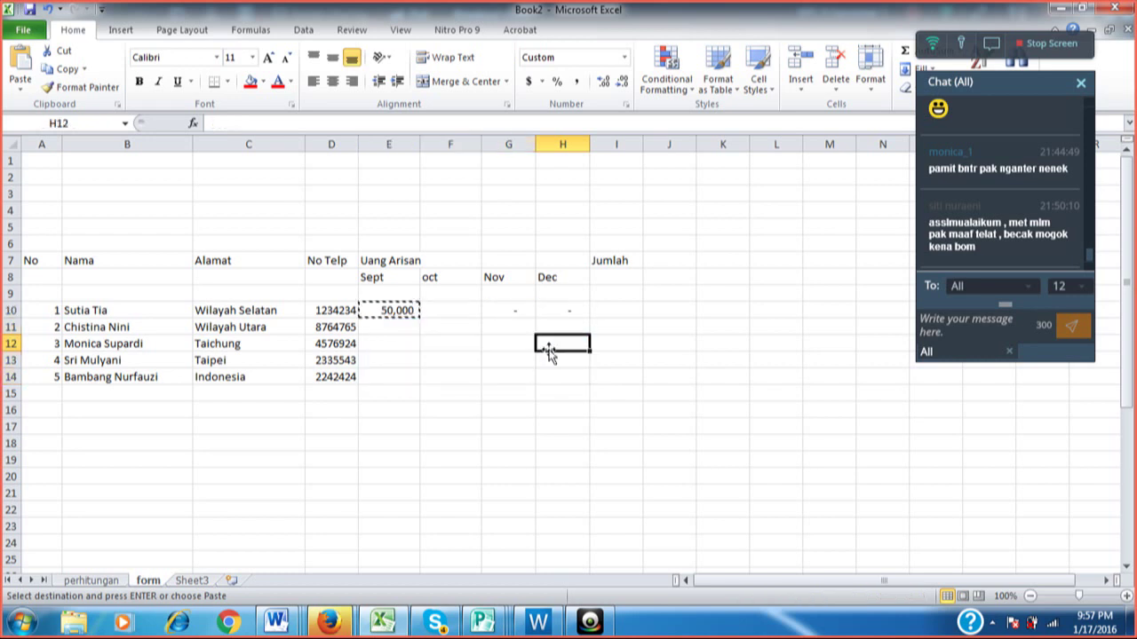
pyautogui.click(389, 311)
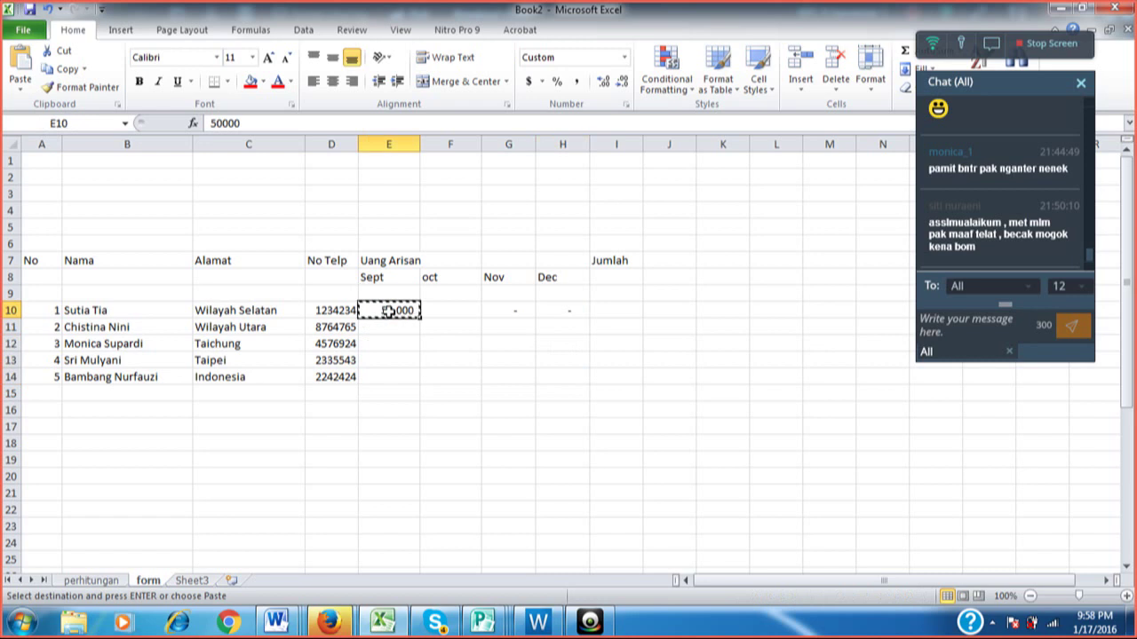
pyautogui.moveTo(397, 314); pyautogui.dragTo(538, 312)
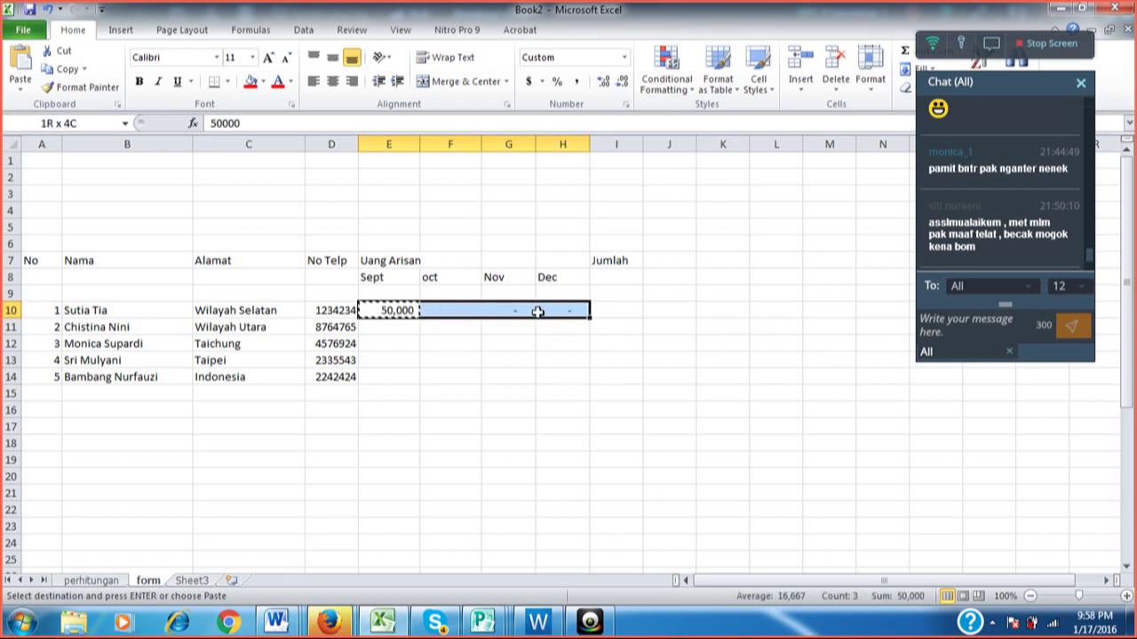
pyautogui.moveTo(537, 311); pyautogui.dragTo(540, 377)
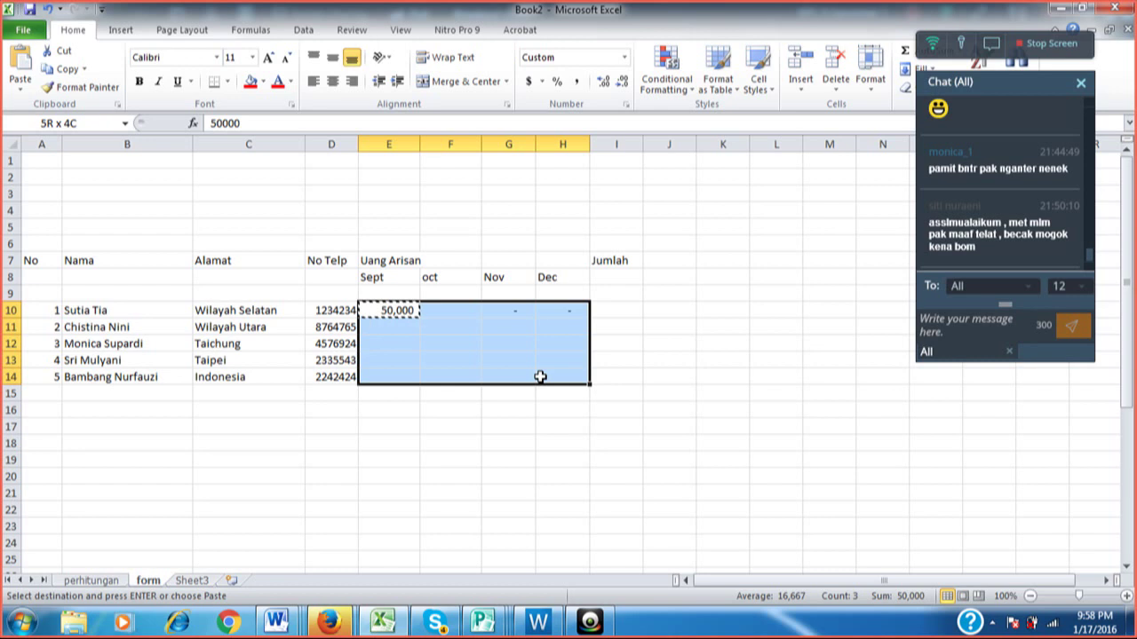
pyautogui.moveTo(540, 376); pyautogui.dragTo(540, 377)
pyautogui.rightClick(540, 377)
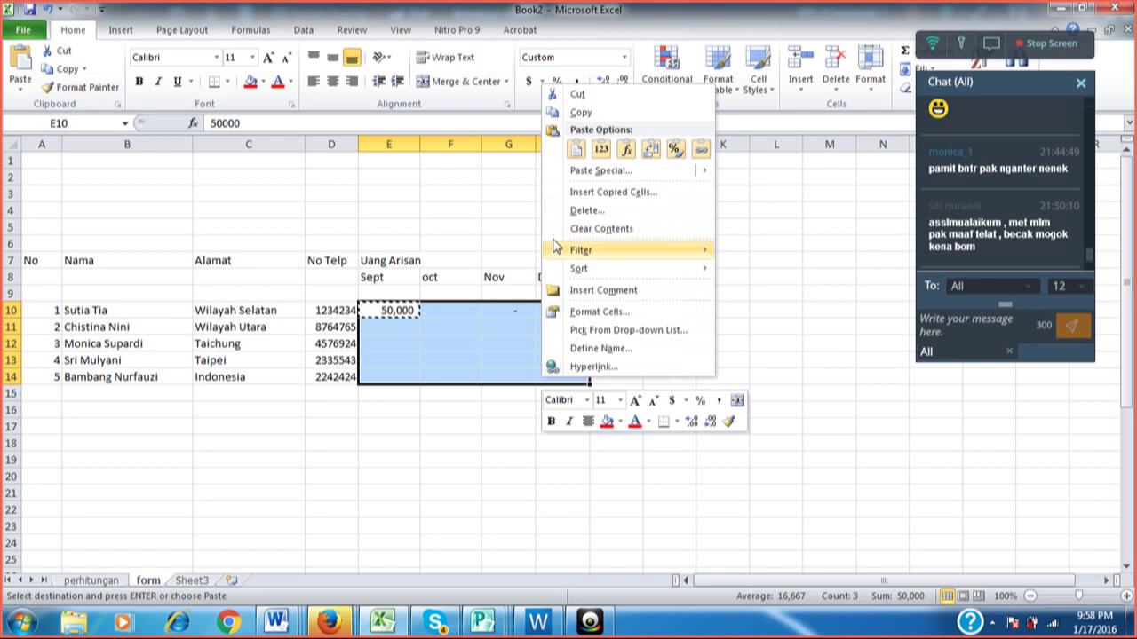
pyautogui.click(577, 151)
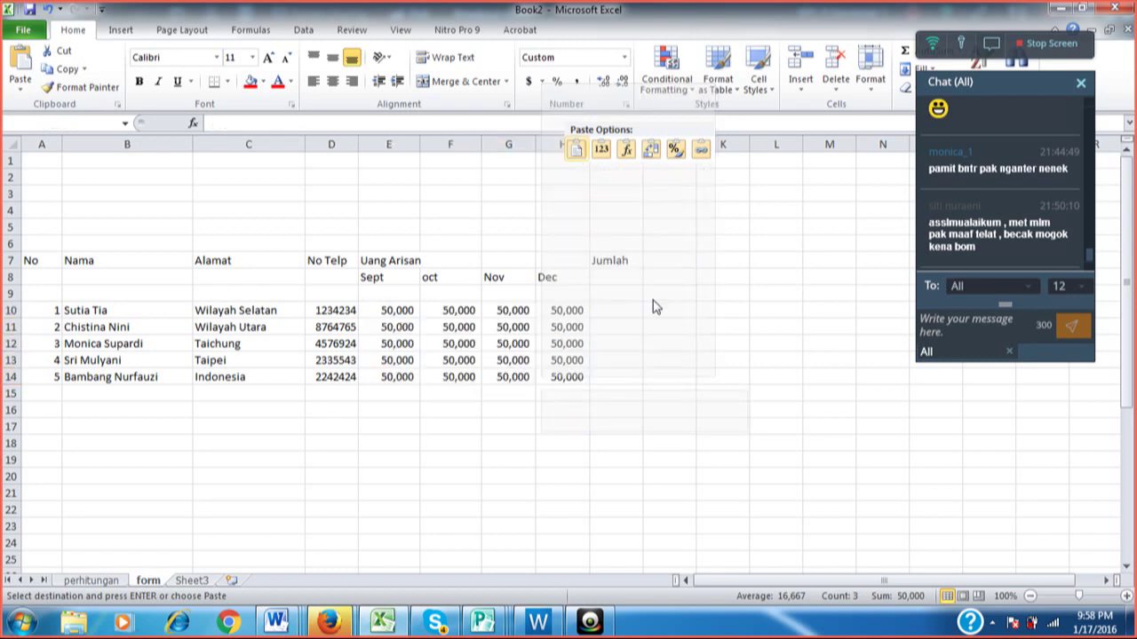
pyautogui.click(652, 308)
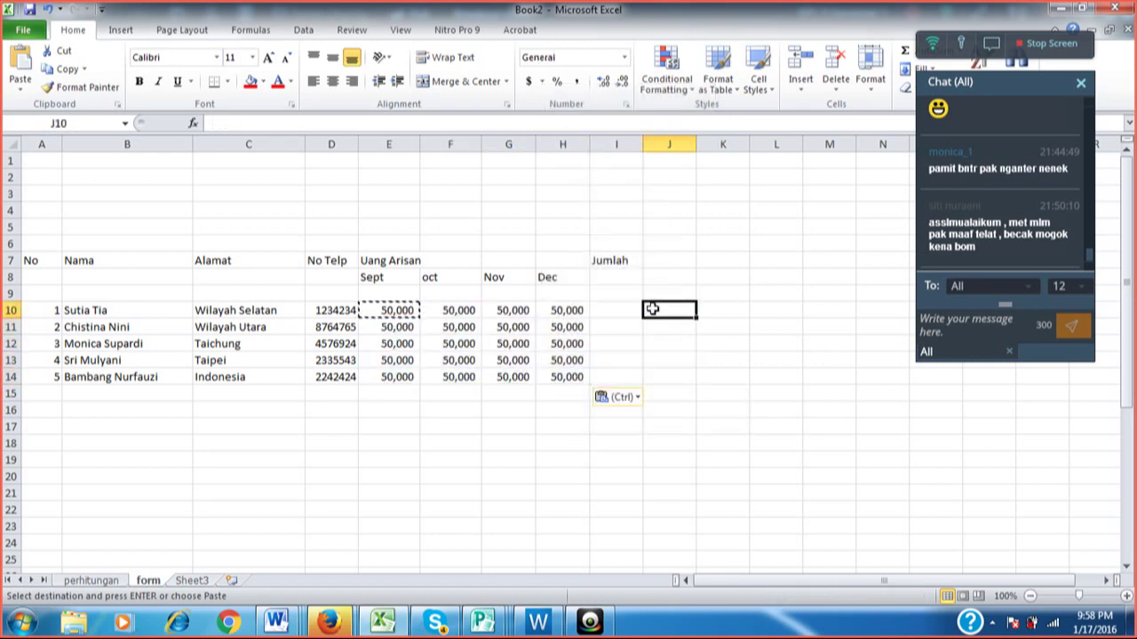
pyautogui.click(510, 310)
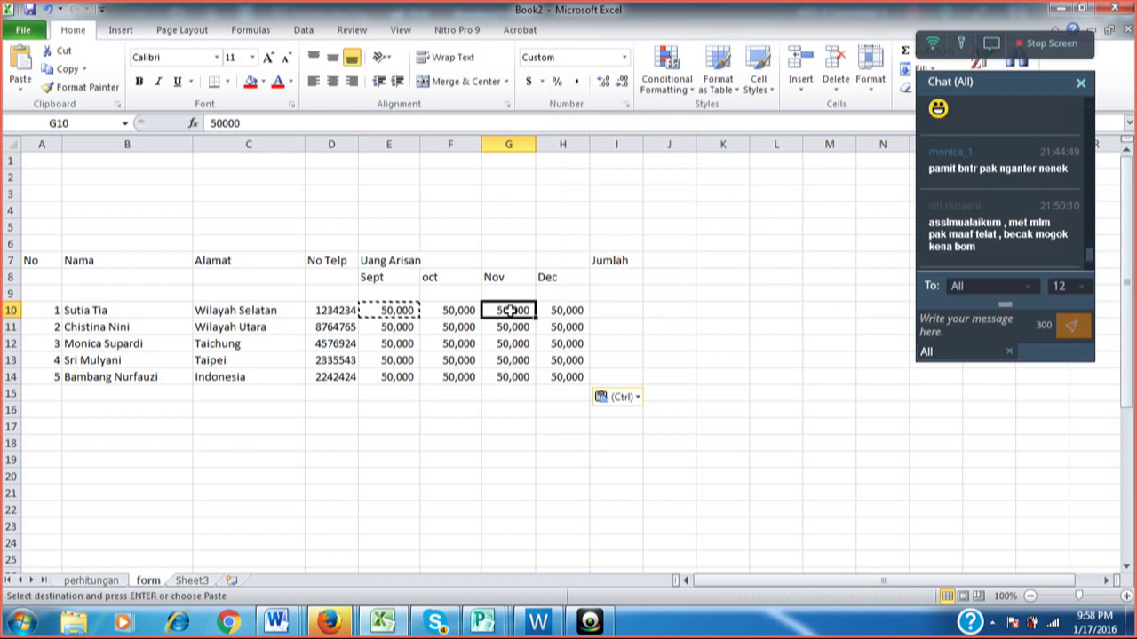
# Clear the first member's Nov payment in G10 and enter 0 in H10, H12, H13 and H14.
pyautogui.press('Delete')
pyautogui.press('Right')
pyautogui.write('0')
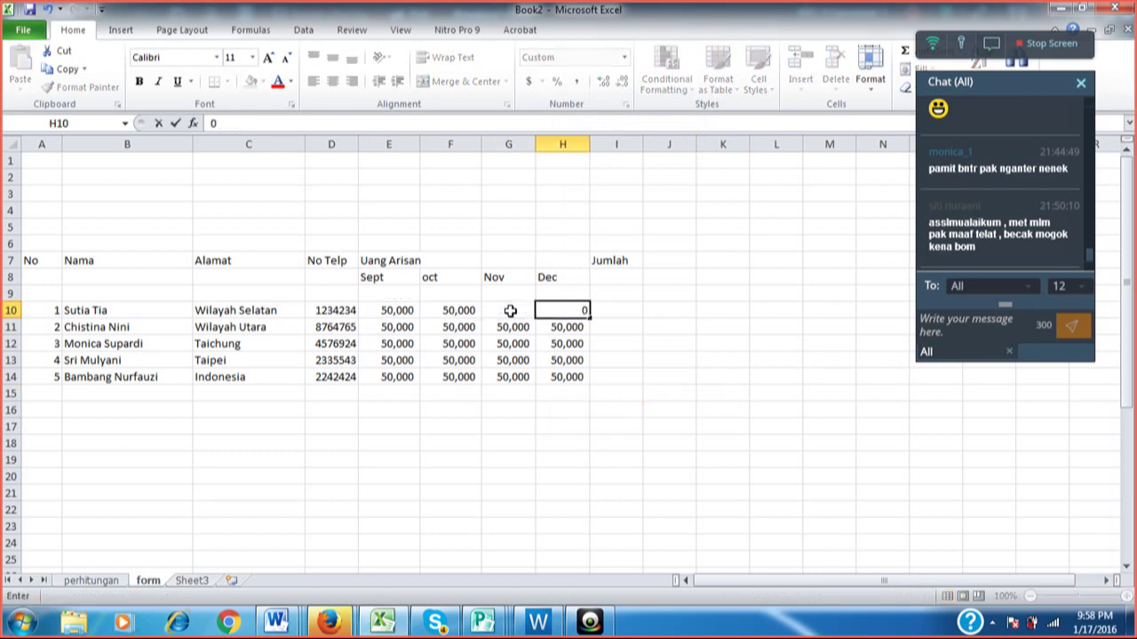
pyautogui.press('Return')
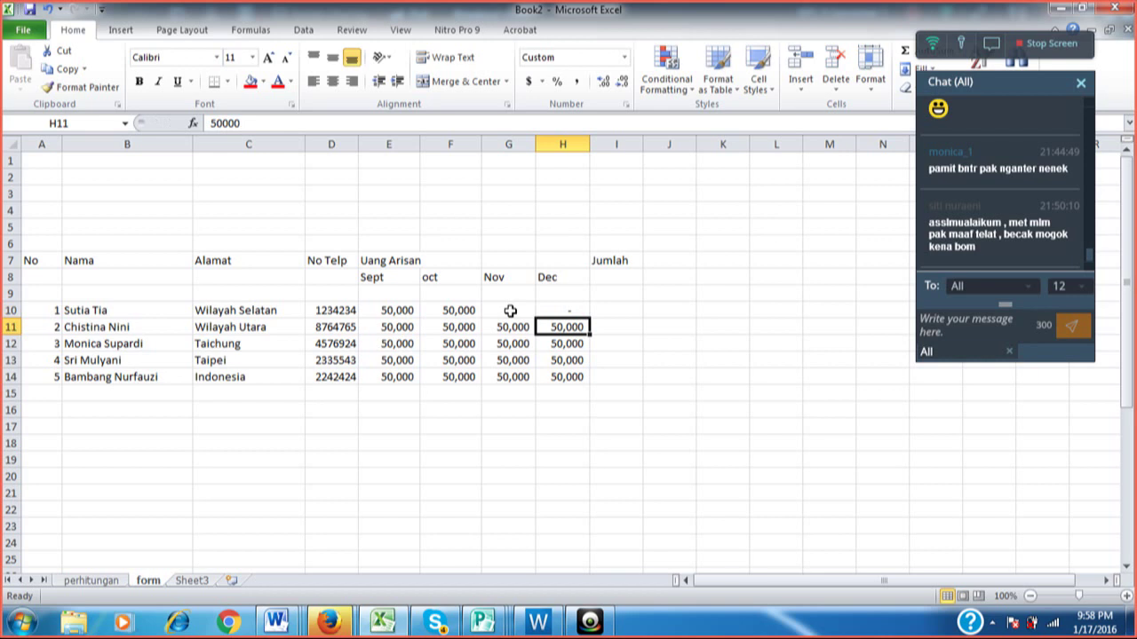
pyautogui.press('Down')
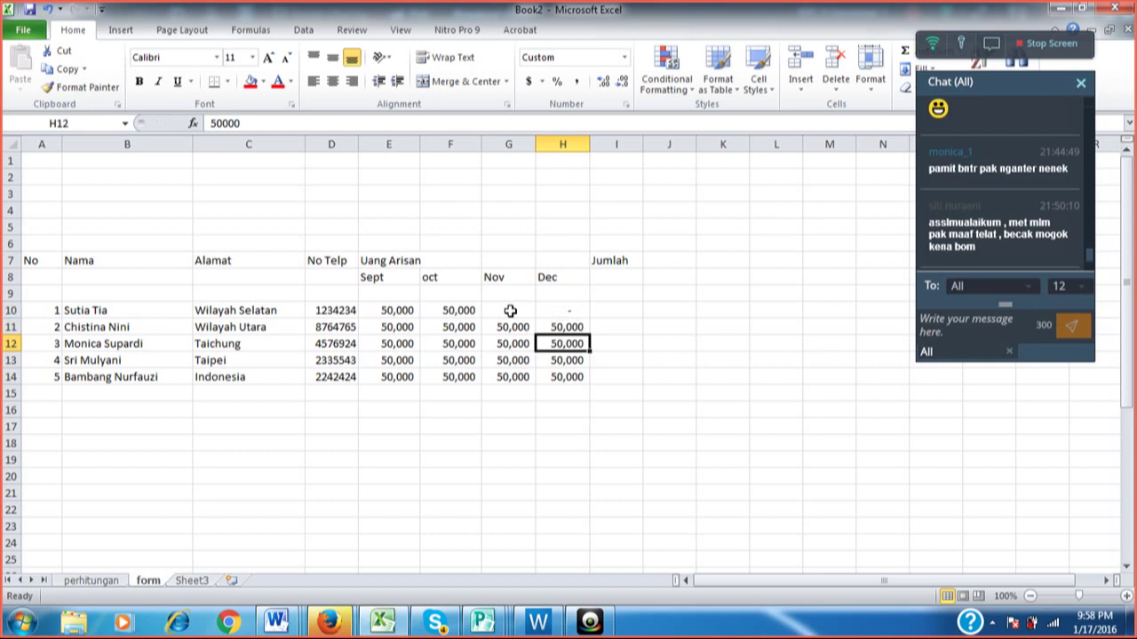
pyautogui.write('0')
pyautogui.press('Return')
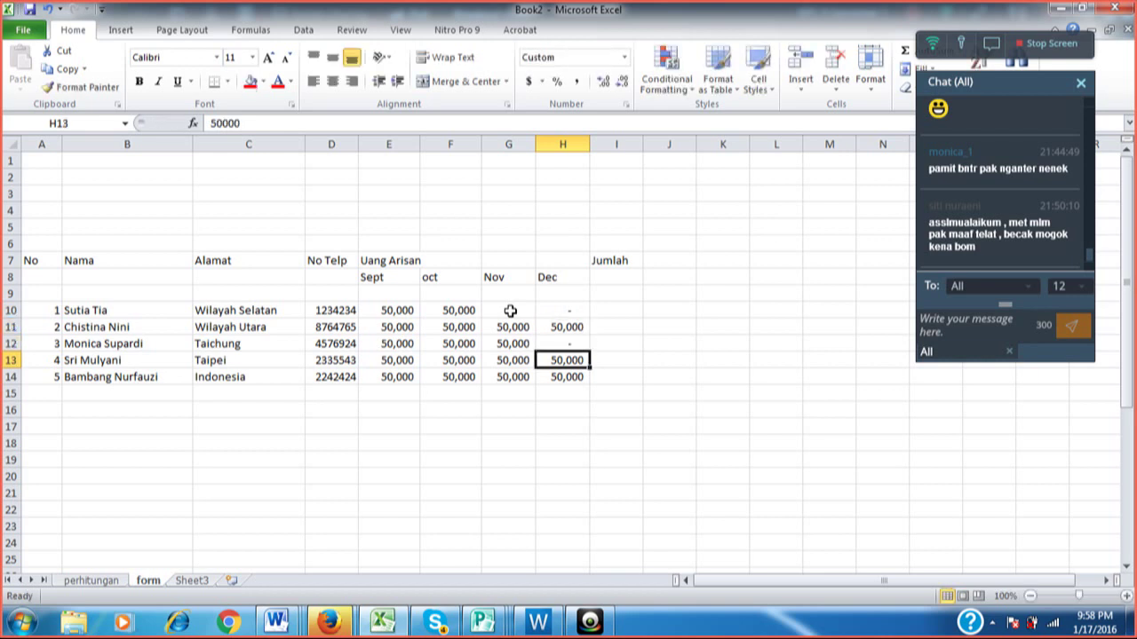
pyautogui.write('0')
pyautogui.press('Return')
pyautogui.write('0')
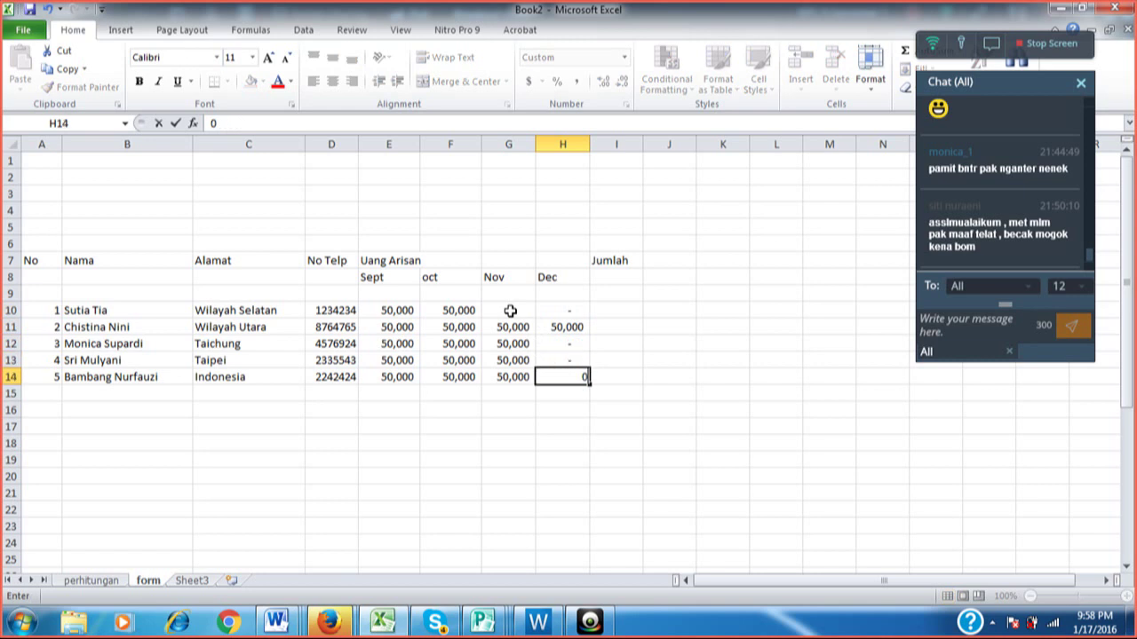
pyautogui.press('Return')
# Enter 0 for the fifth member's Sept, Oct and Nov payments in E14:G14.
pyautogui.press('Up')
pyautogui.press('Left')
pyautogui.press('Left')
pyautogui.press('Left')
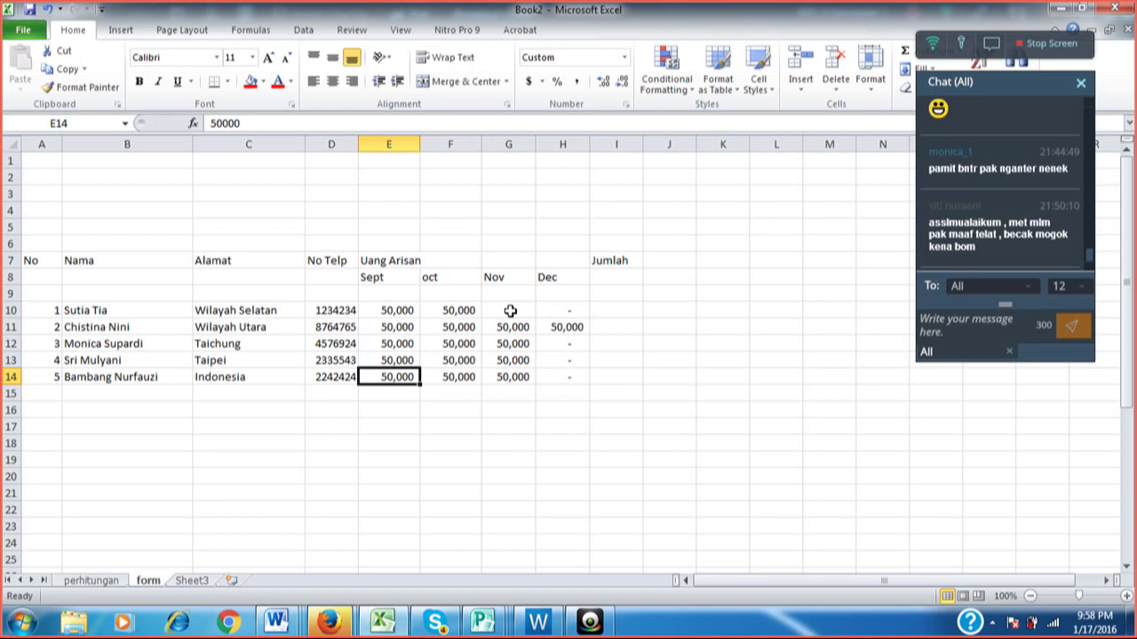
pyautogui.write('0')
pyautogui.press('Tab')
pyautogui.write('0')
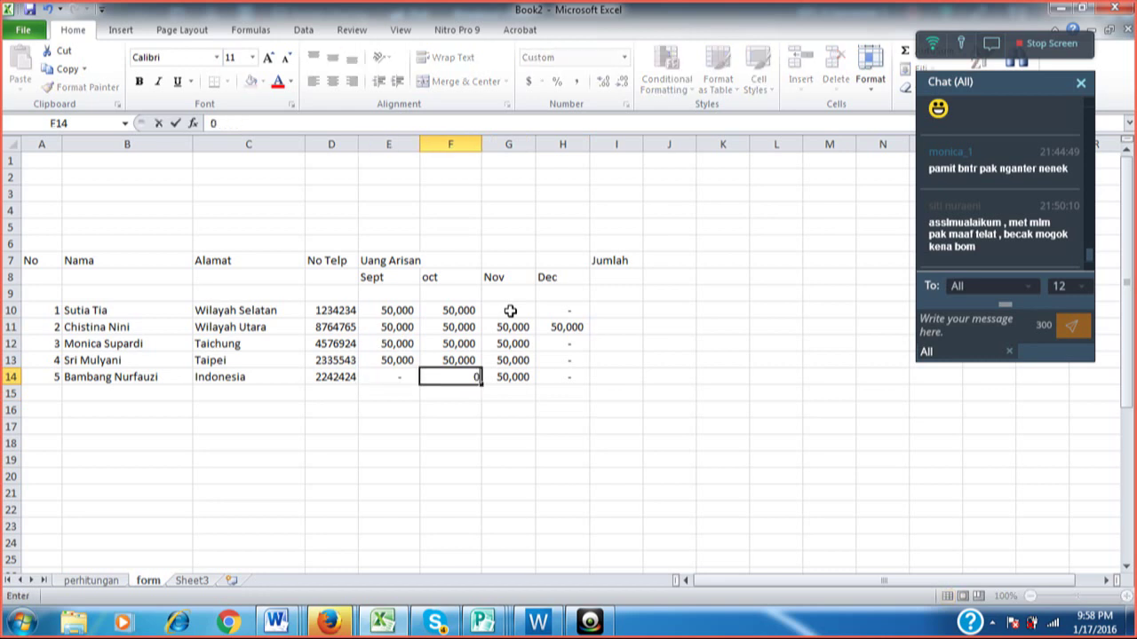
pyautogui.press('Tab')
pyautogui.write('0')
pyautogui.press('Tab')
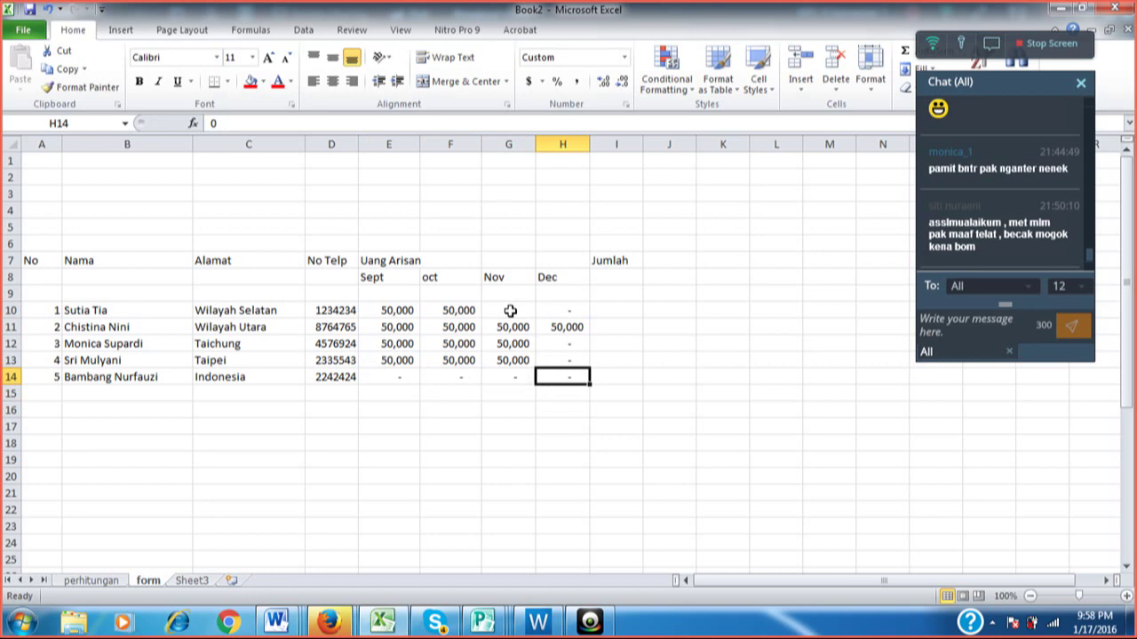
pyautogui.press('Up')
pyautogui.press('Up')
pyautogui.press('Up')
pyautogui.press('Up')
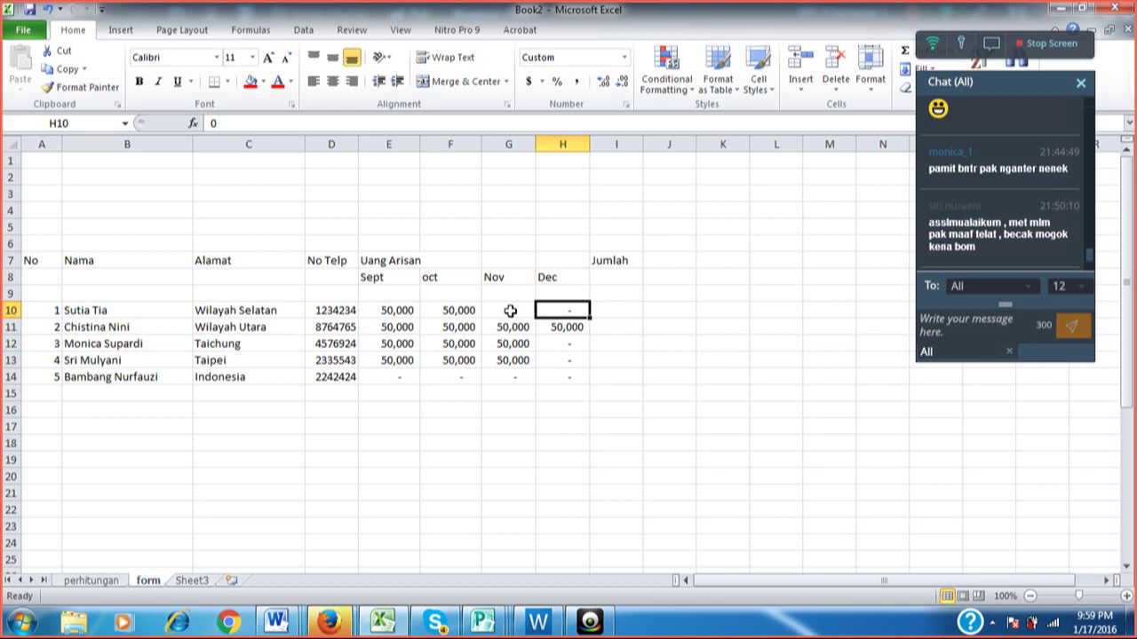
# Use AutoSum in I10 to total E10:H10, giving 100,000.
pyautogui.press('Right')
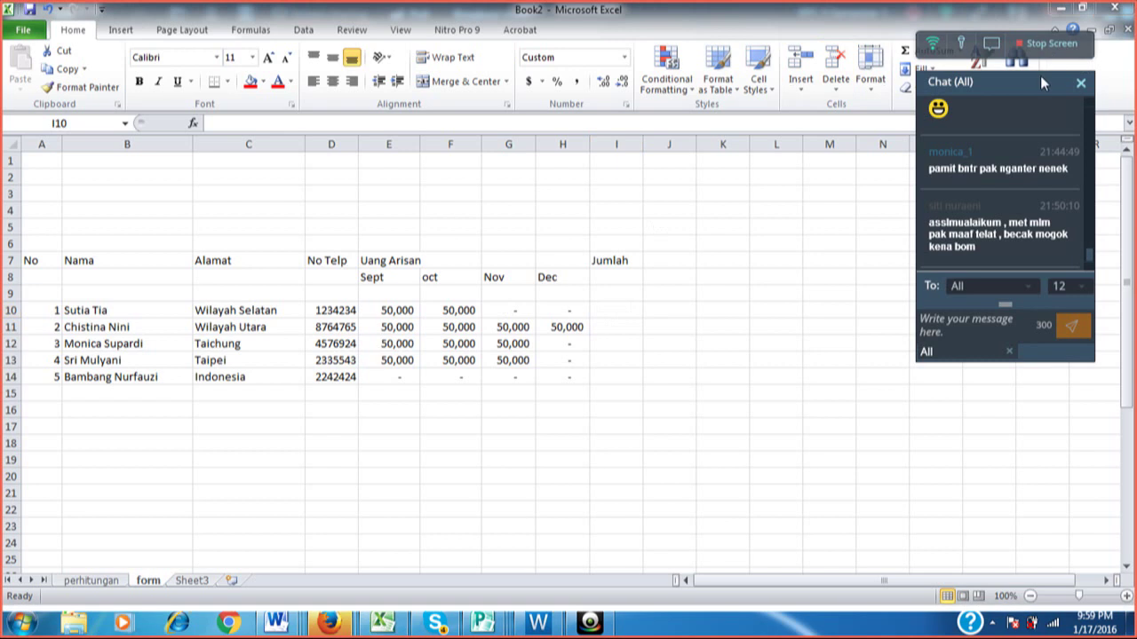
pyautogui.moveTo(1041, 118); pyautogui.dragTo(1057, 276)
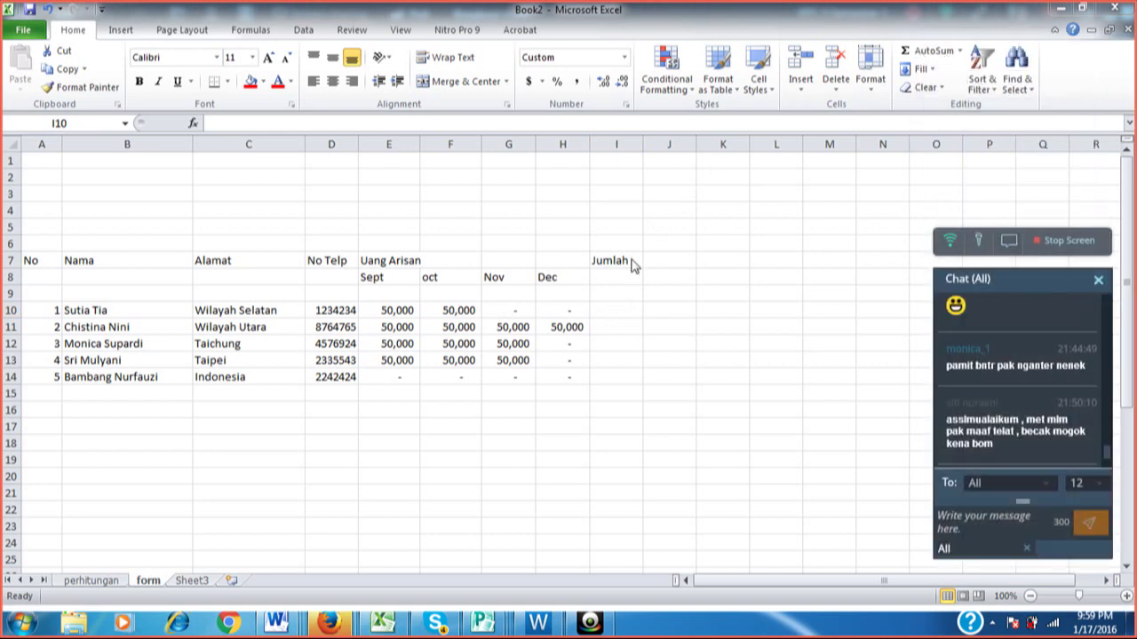
pyautogui.click(616, 308)
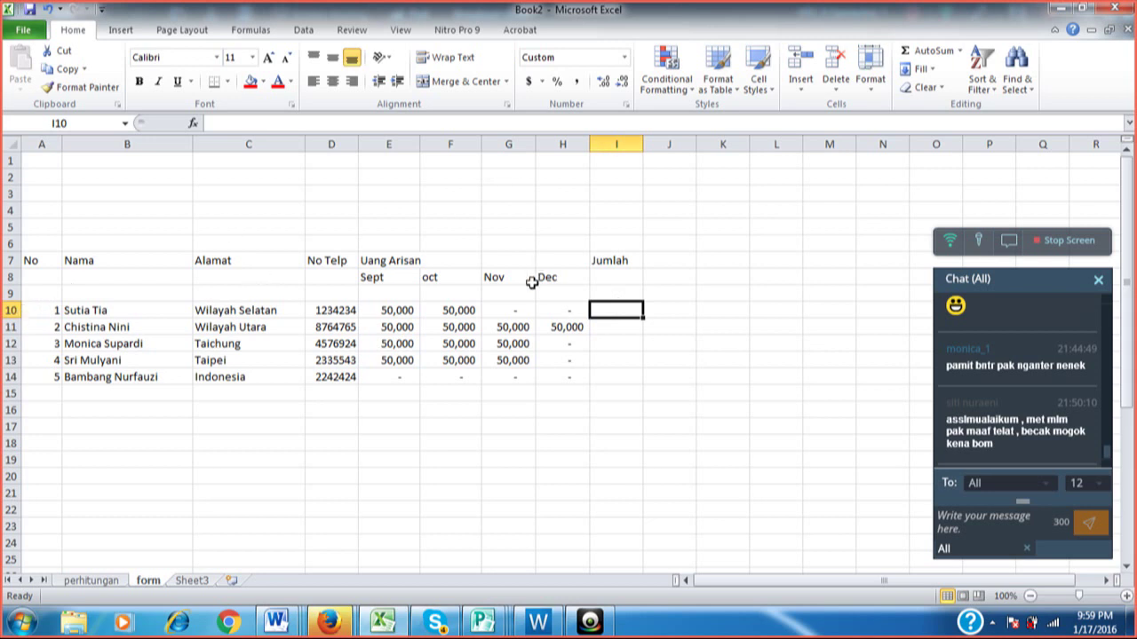
pyautogui.click(939, 53)
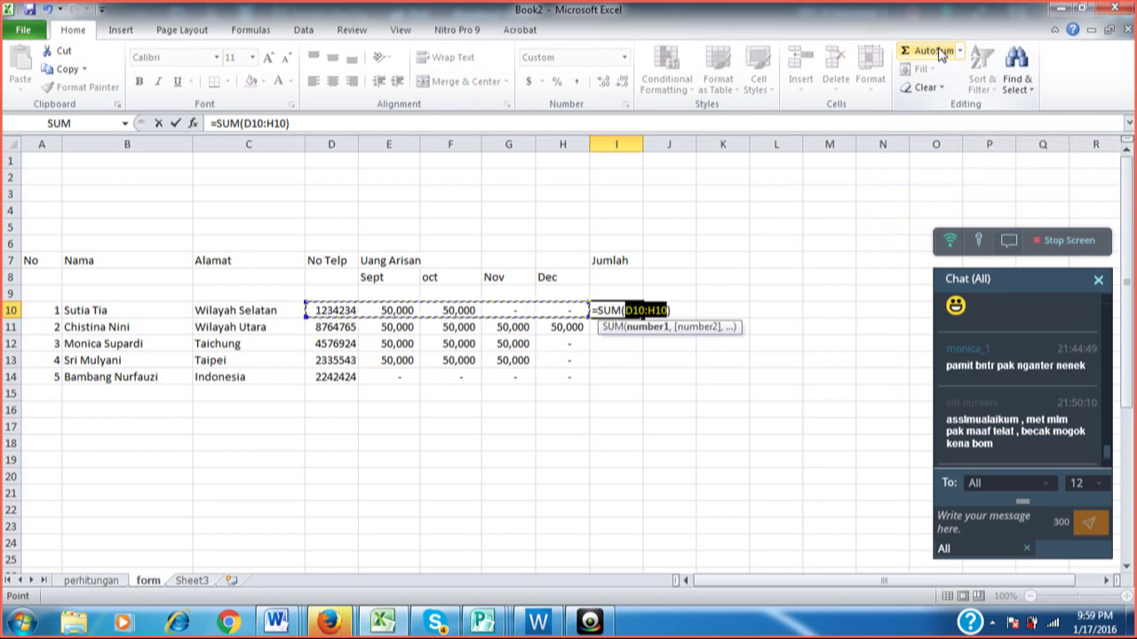
pyautogui.press('Left')
pyautogui.press('Right')
pyautogui.press('Right')
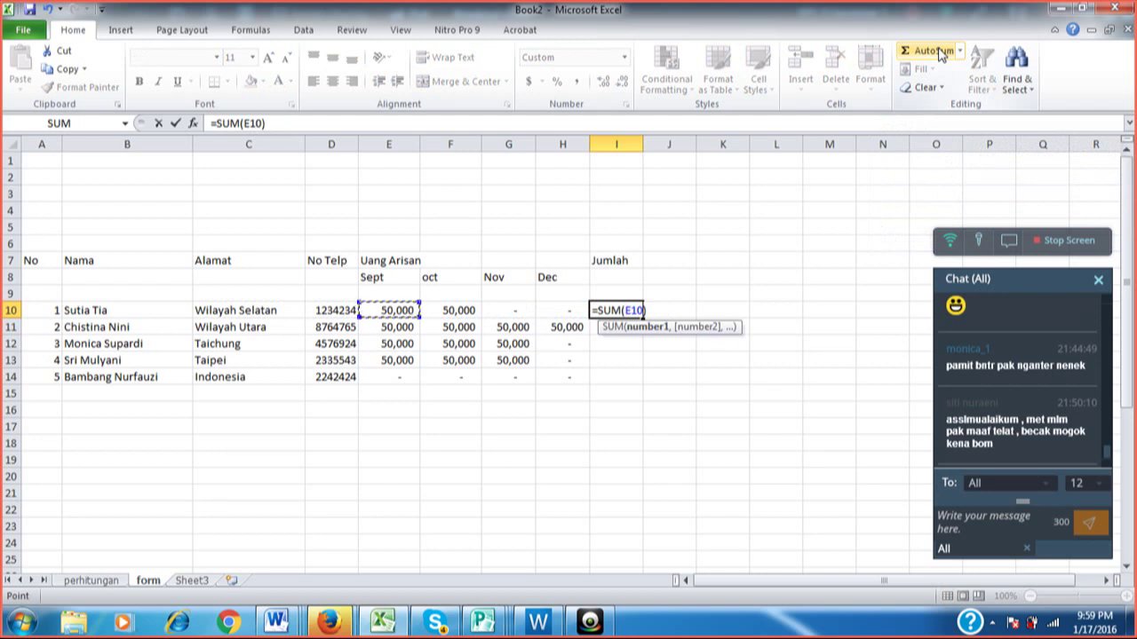
pyautogui.hotkey('shift', 'Right')
pyautogui.hotkey('shift', 'Right')
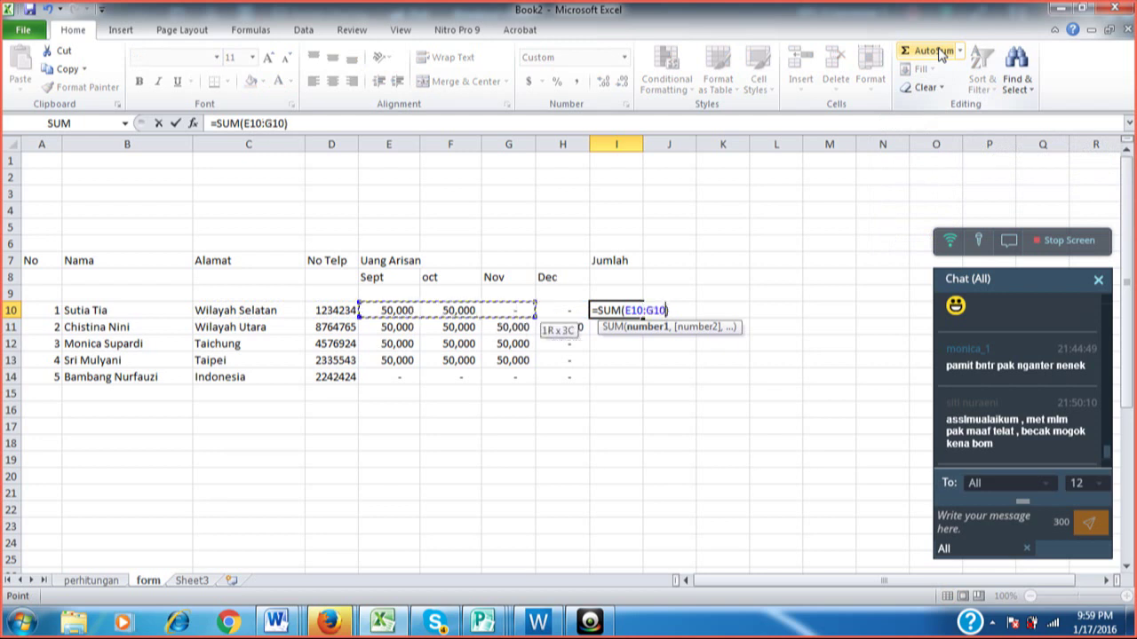
pyautogui.hotkey('shift', 'Right')
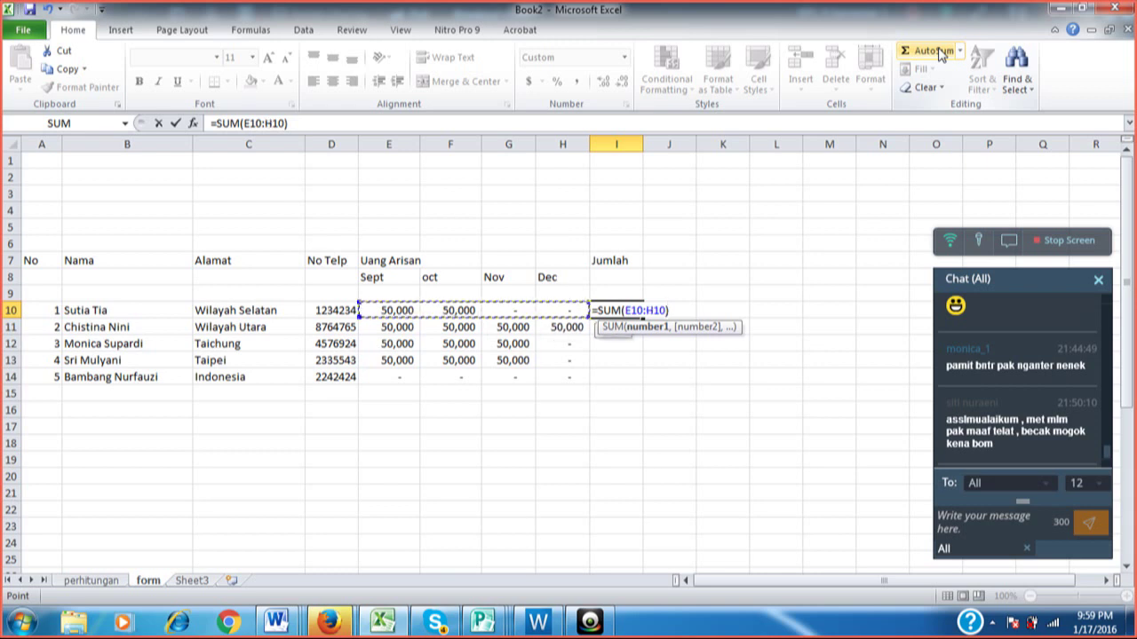
pyautogui.press('Return')
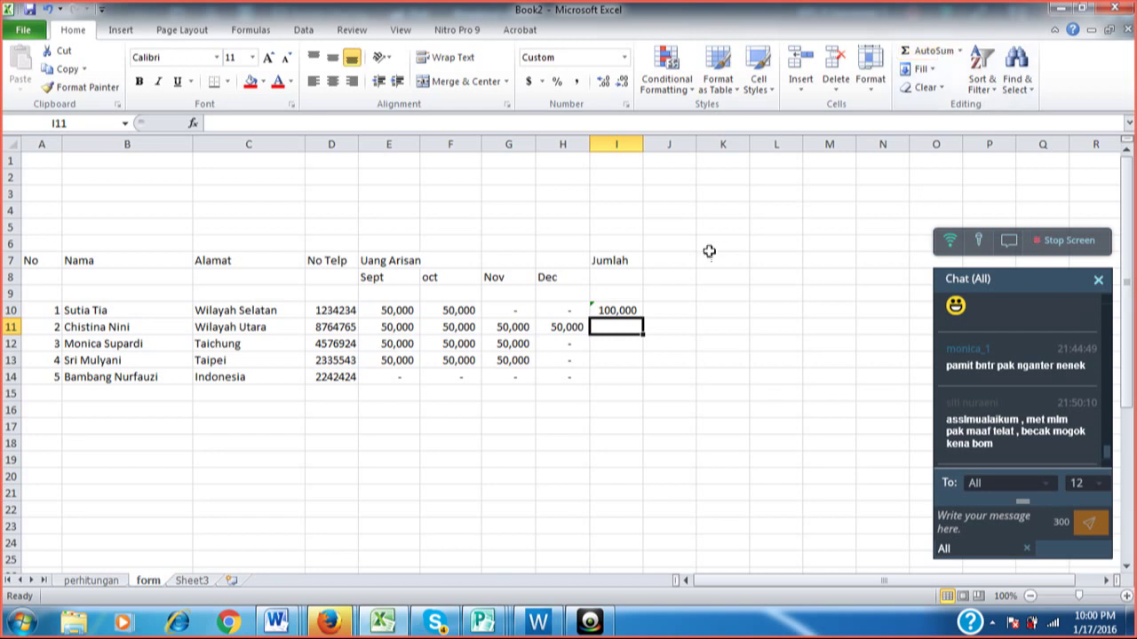
# Fill the I10 SUM formula down to I14 and check the totals in I11, I12 and I14.
pyautogui.click(628, 309)
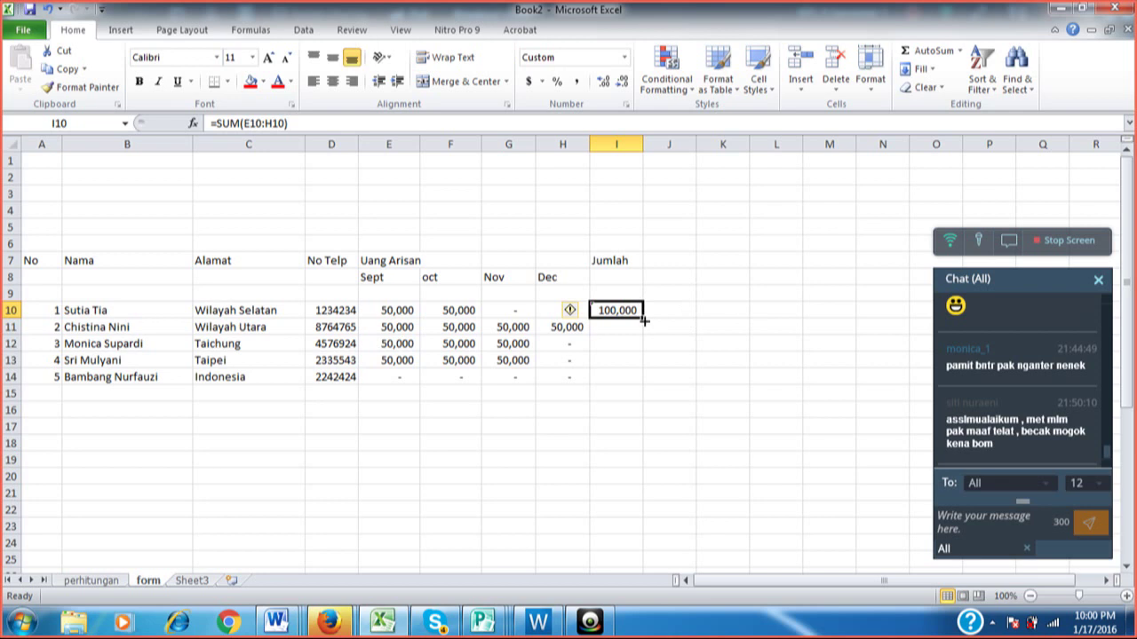
pyautogui.moveTo(643, 321); pyautogui.dragTo(639, 379)
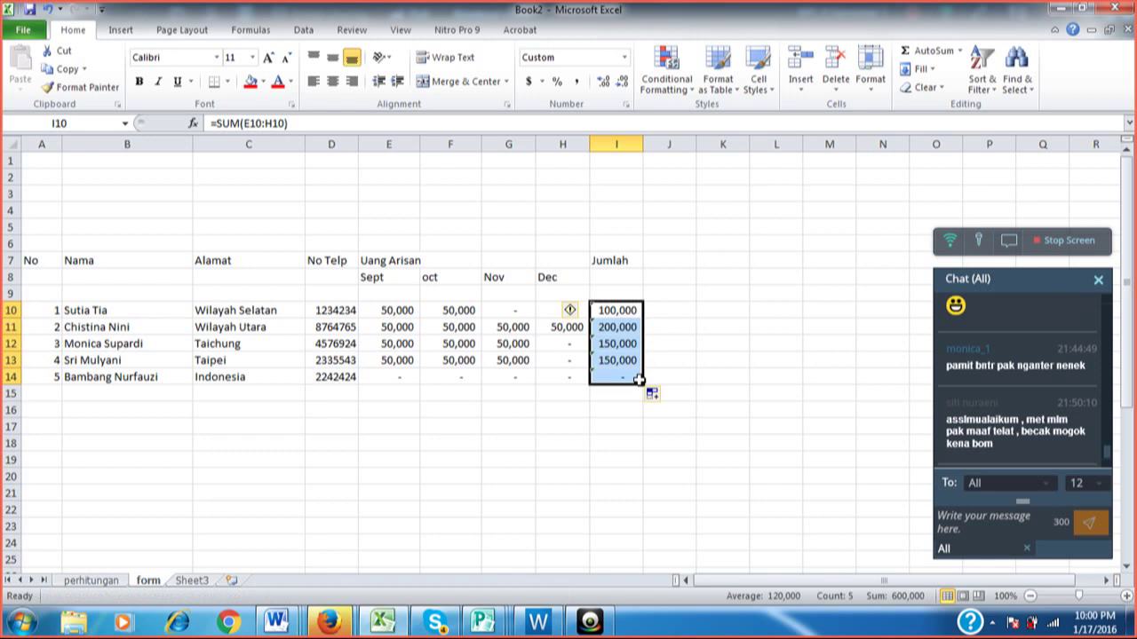
pyautogui.click(713, 359)
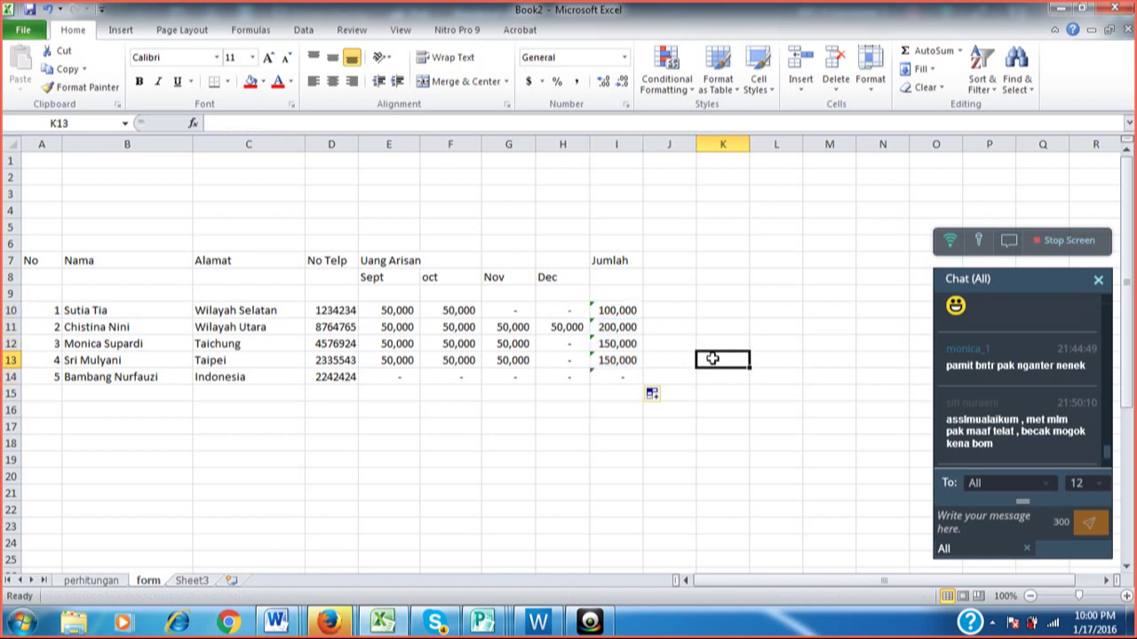
pyautogui.click(620, 327)
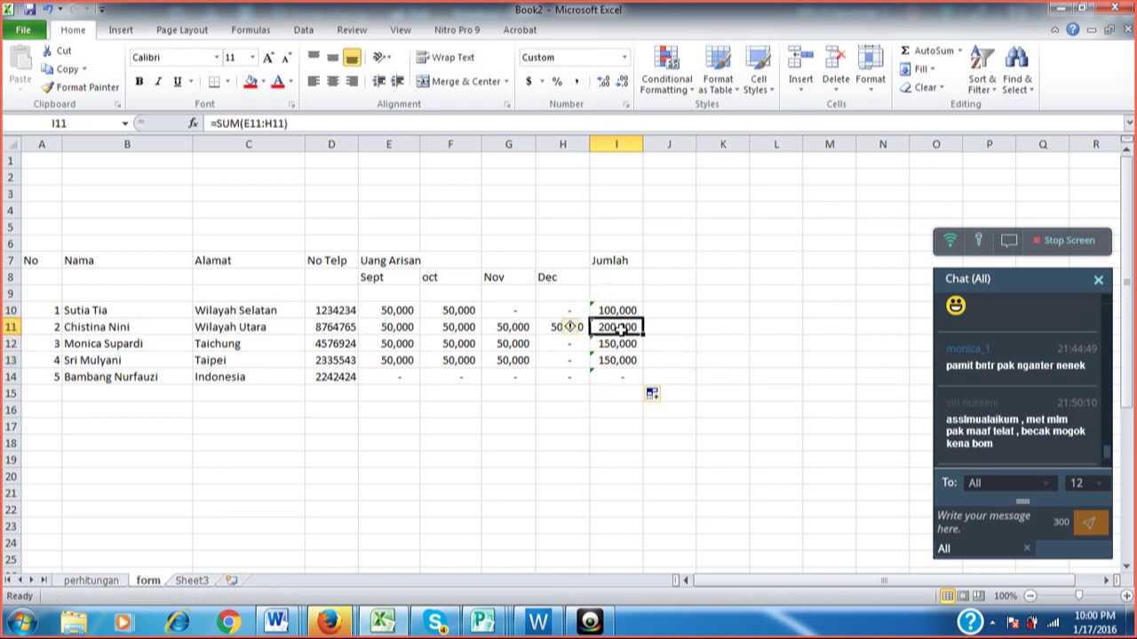
pyautogui.click(615, 345)
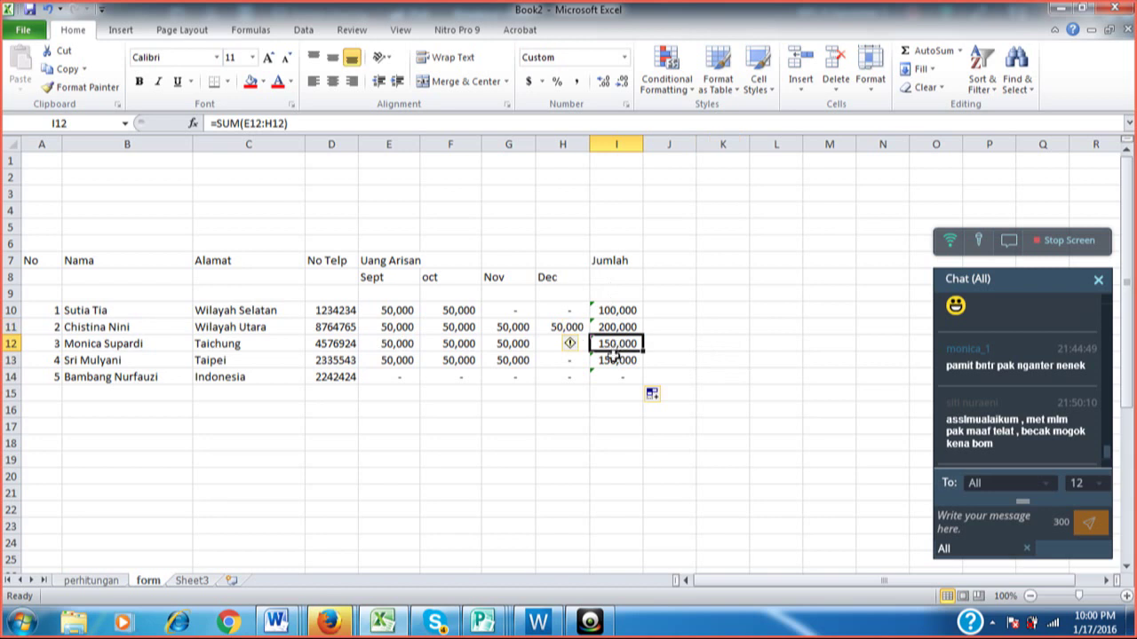
pyautogui.click(615, 374)
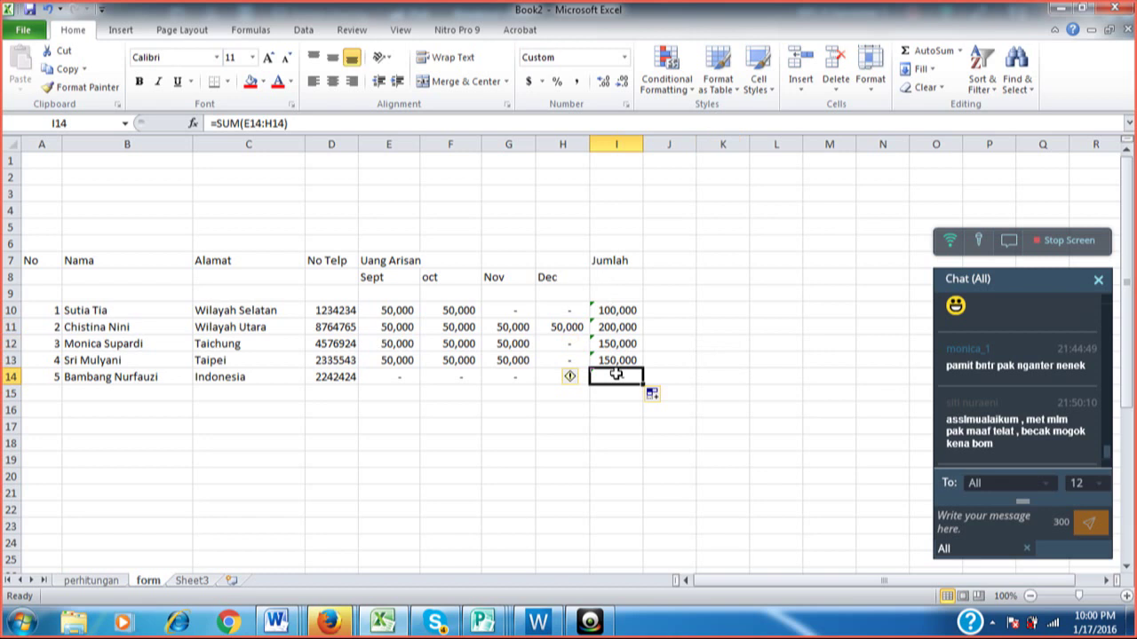
pyautogui.press('Left')
pyautogui.press('Left')
pyautogui.press('Left')
pyautogui.press('Left')
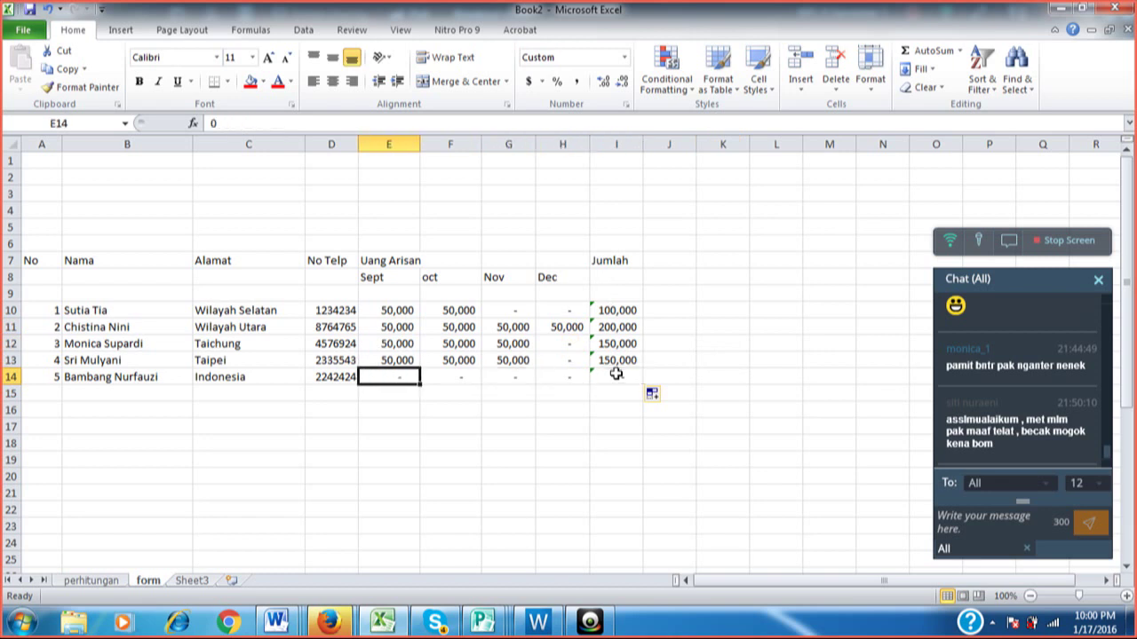
# Enter 50000 in E14 as the fifth member's Sept payment, then select cells E15 through I15.
pyautogui.write('50000')
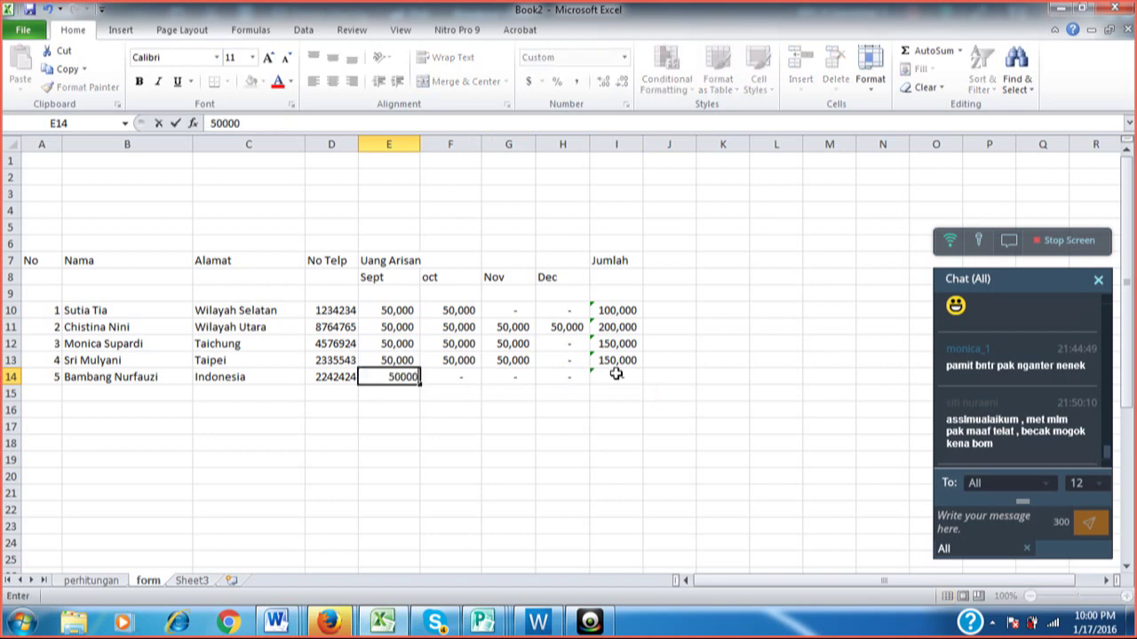
pyautogui.press('Return')
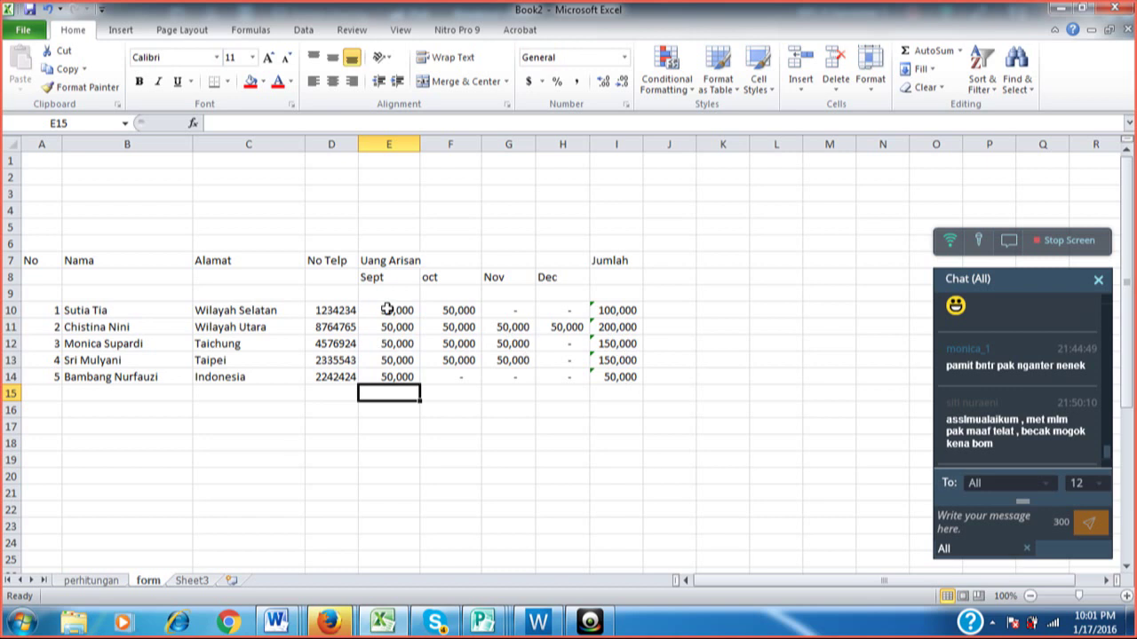
pyautogui.click(453, 393)
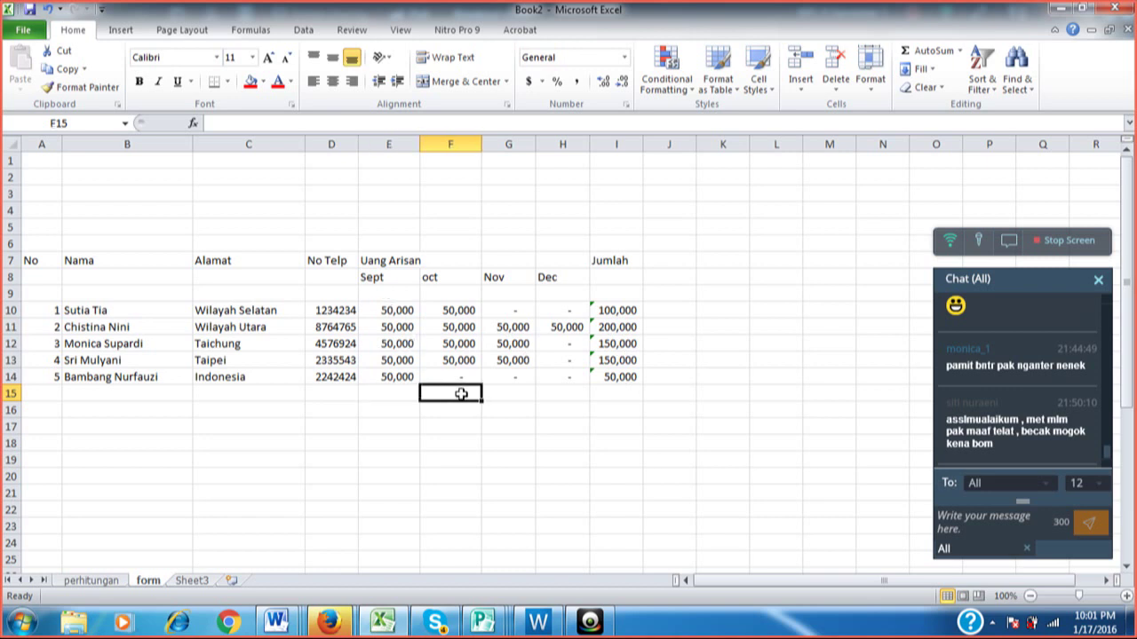
pyautogui.click(490, 394)
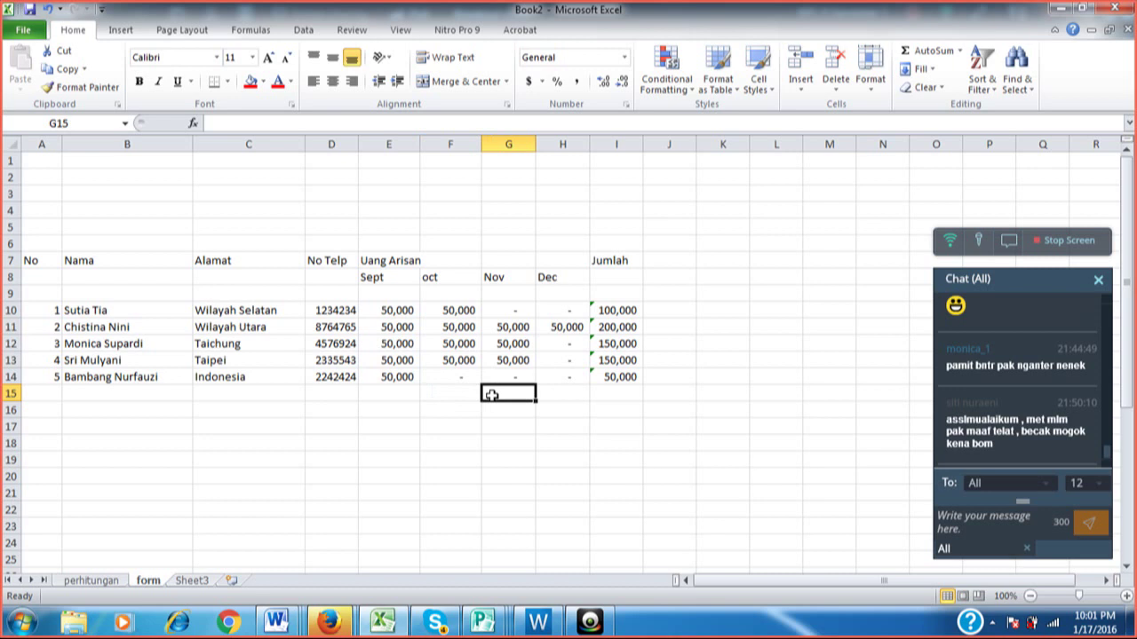
pyautogui.click(554, 387)
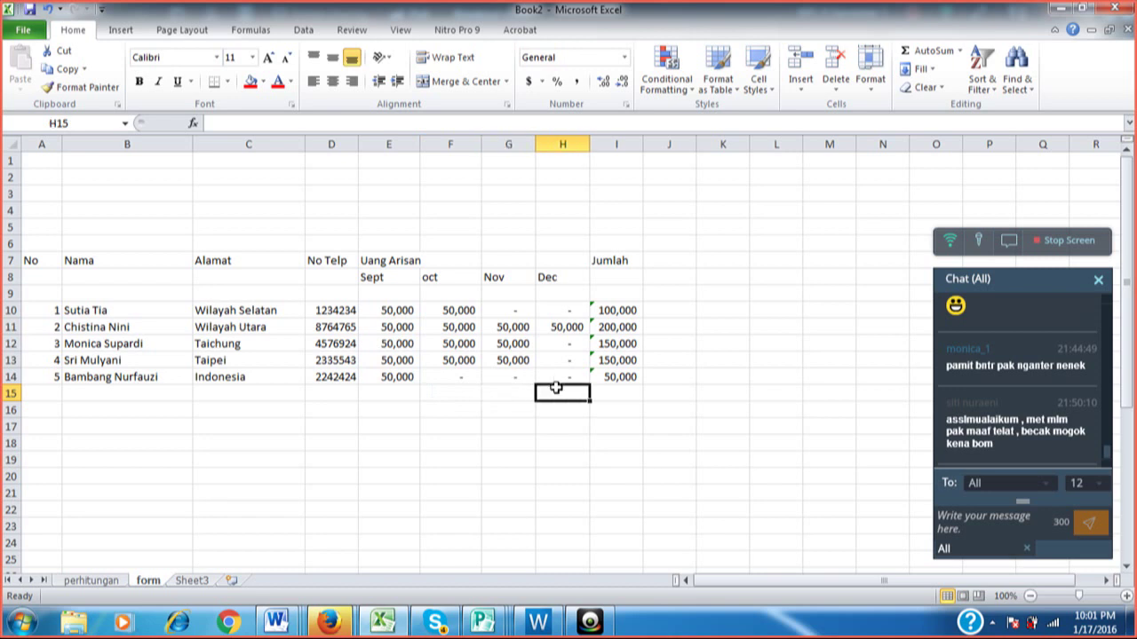
pyautogui.click(602, 393)
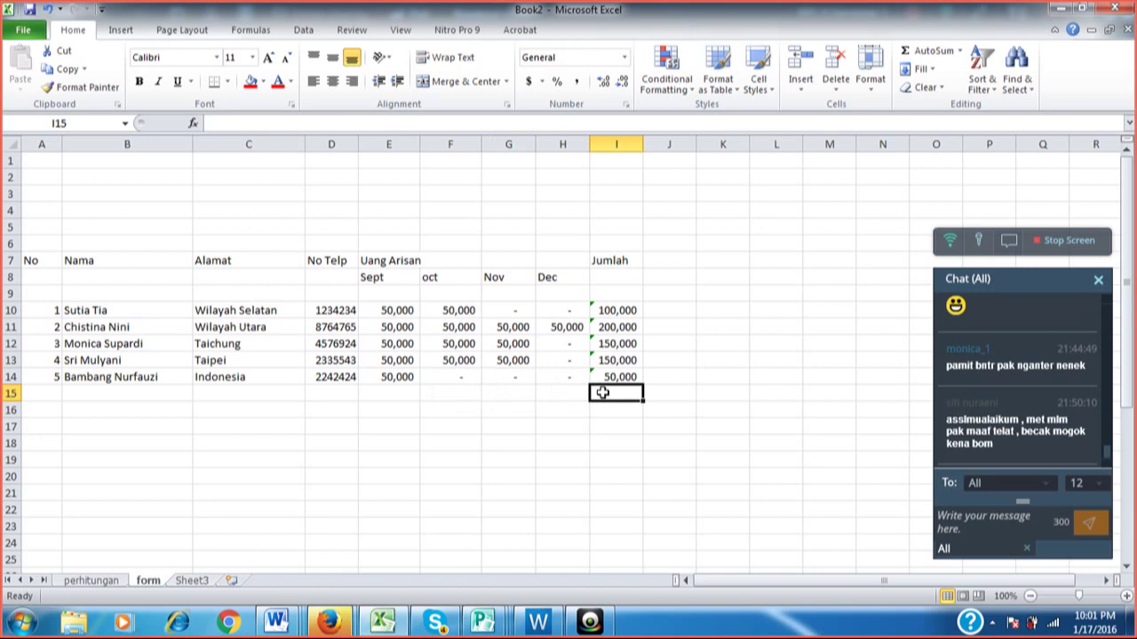
pyautogui.click(400, 392)
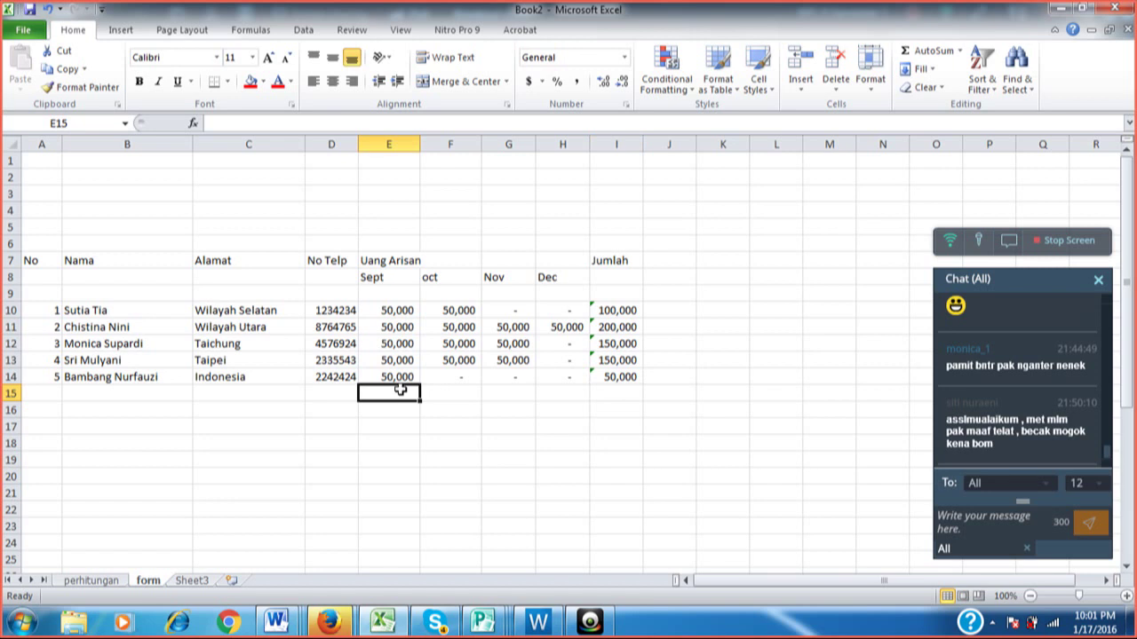
# AutoSum the Sept column into E15 as 250,000 and fill the formula across to I15.
pyautogui.click(928, 53)
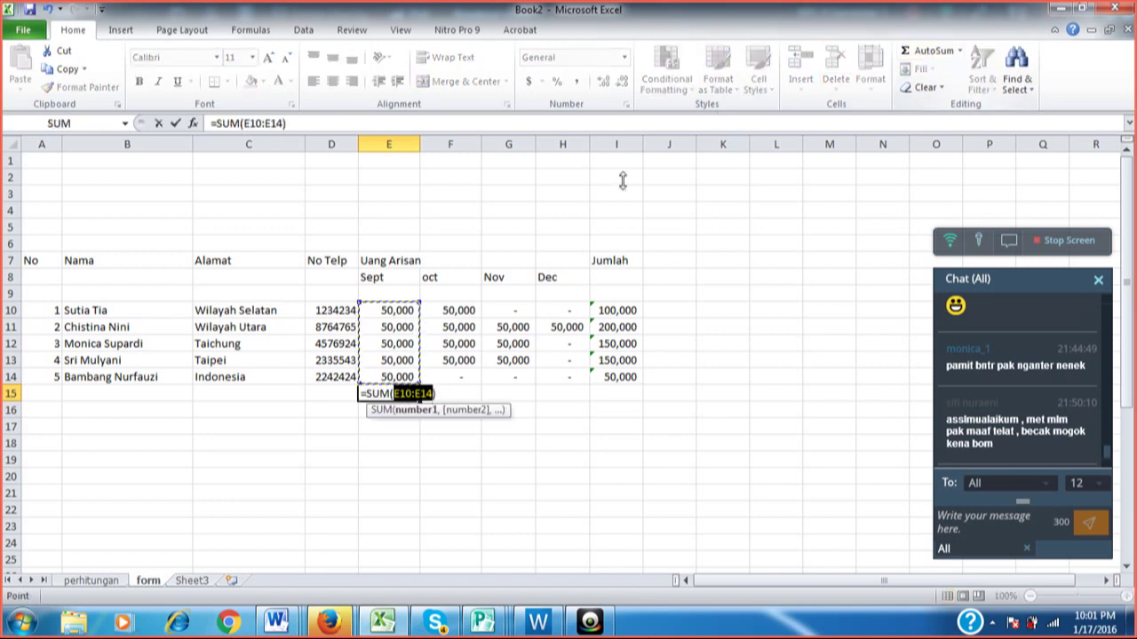
pyautogui.click(397, 313)
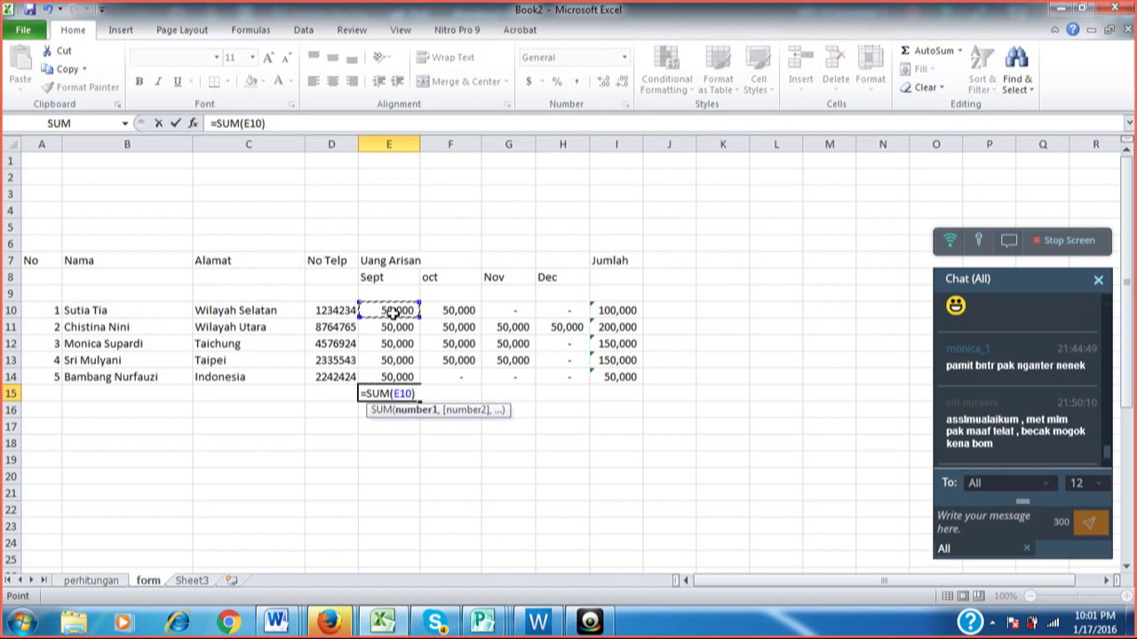
pyautogui.hotkey('shift', 'Down')
pyautogui.hotkey('shift', 'Down')
pyautogui.hotkey('shift', 'Down')
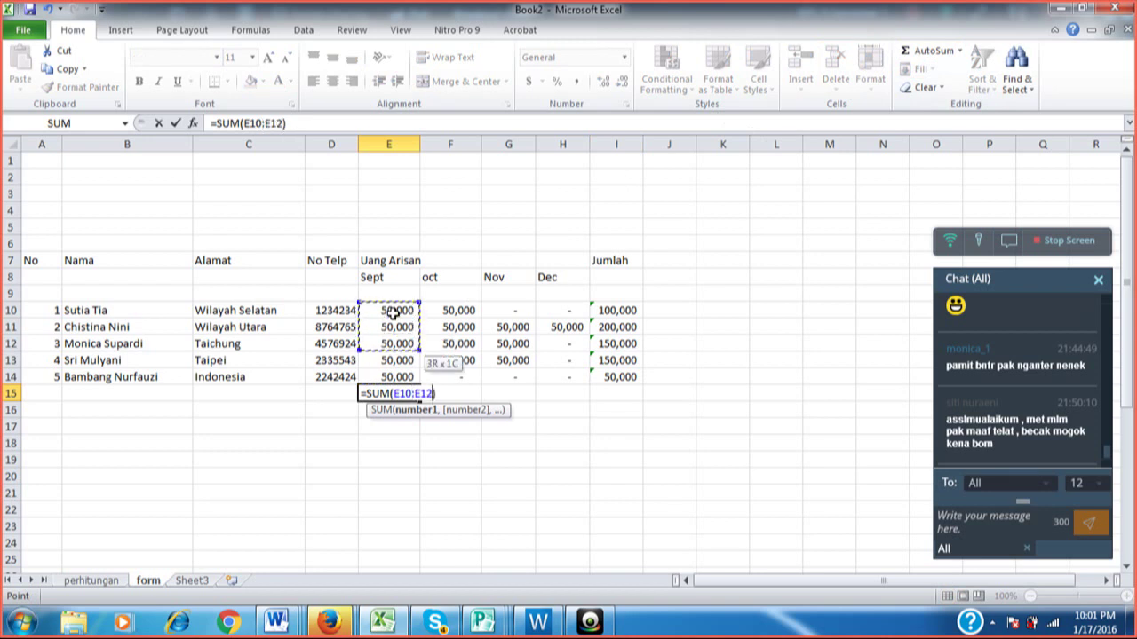
pyautogui.hotkey('shift', 'Down')
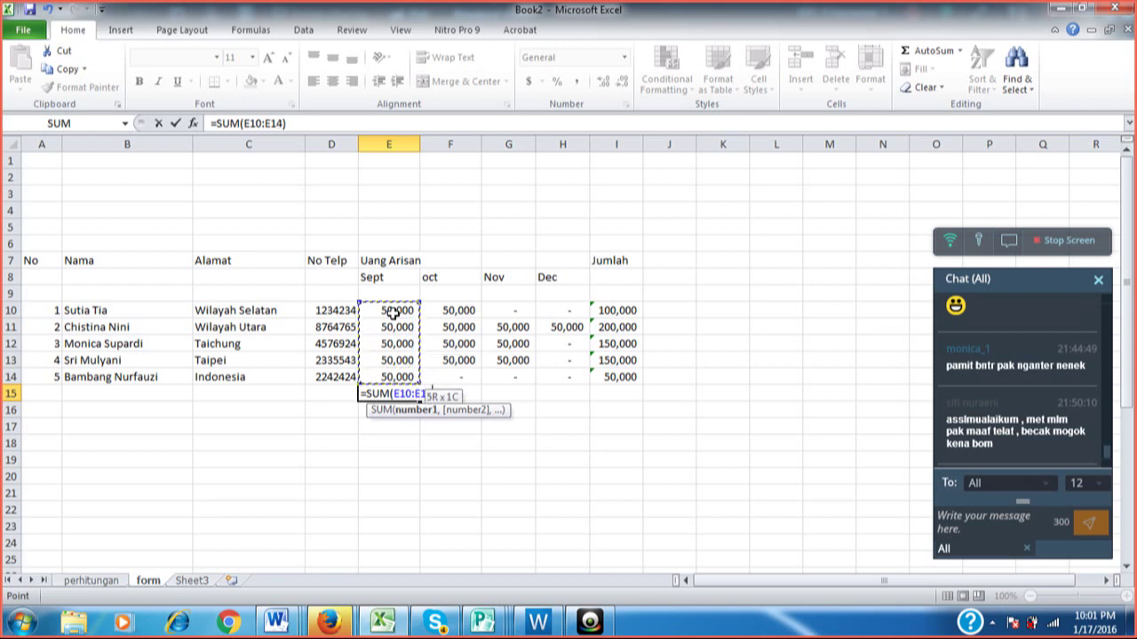
pyautogui.press('Return')
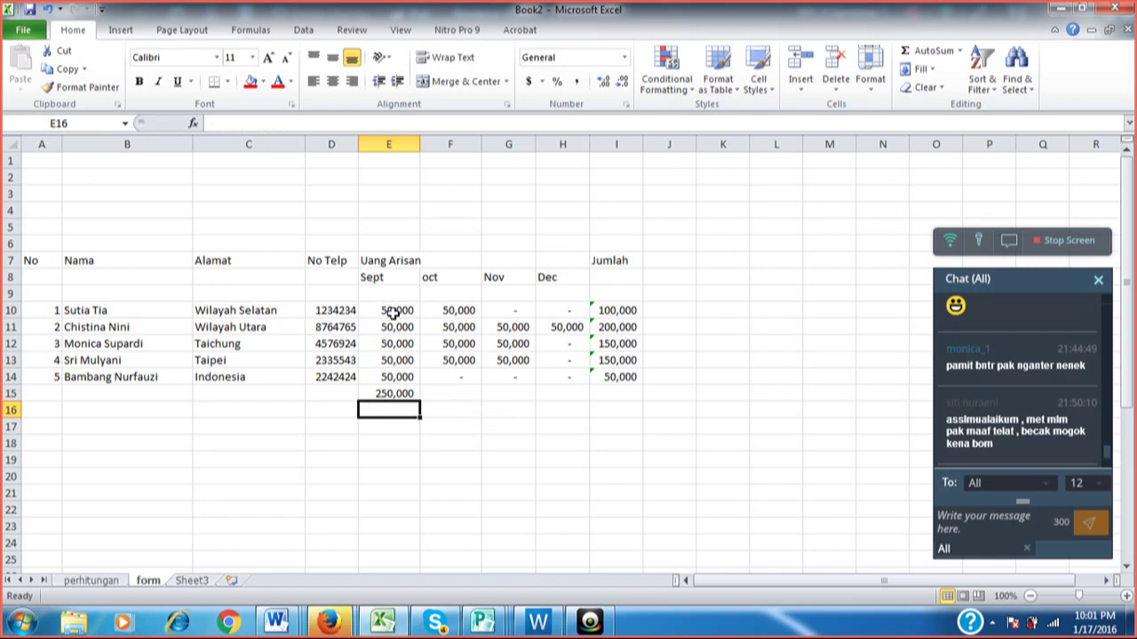
pyautogui.click(404, 394)
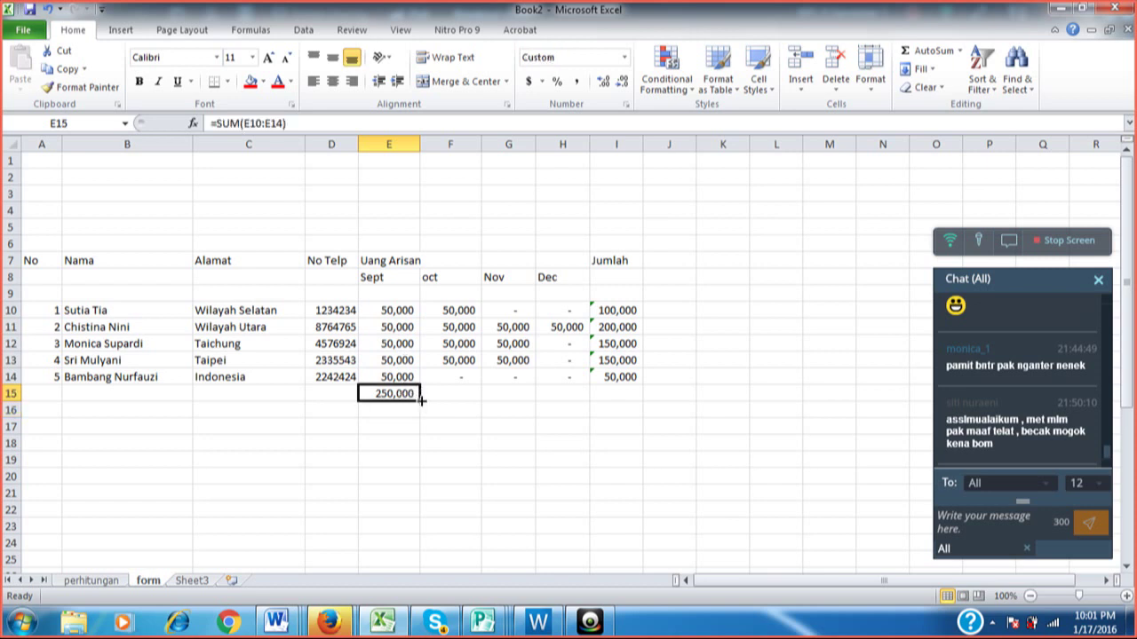
pyautogui.moveTo(422, 400); pyautogui.dragTo(627, 401)
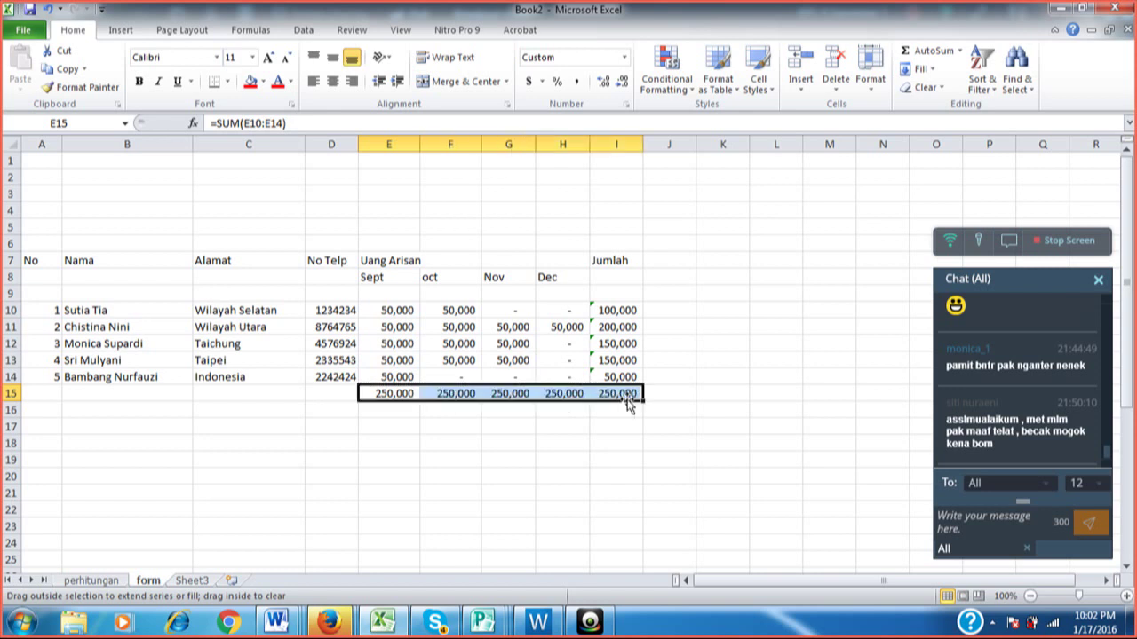
pyautogui.click(713, 392)
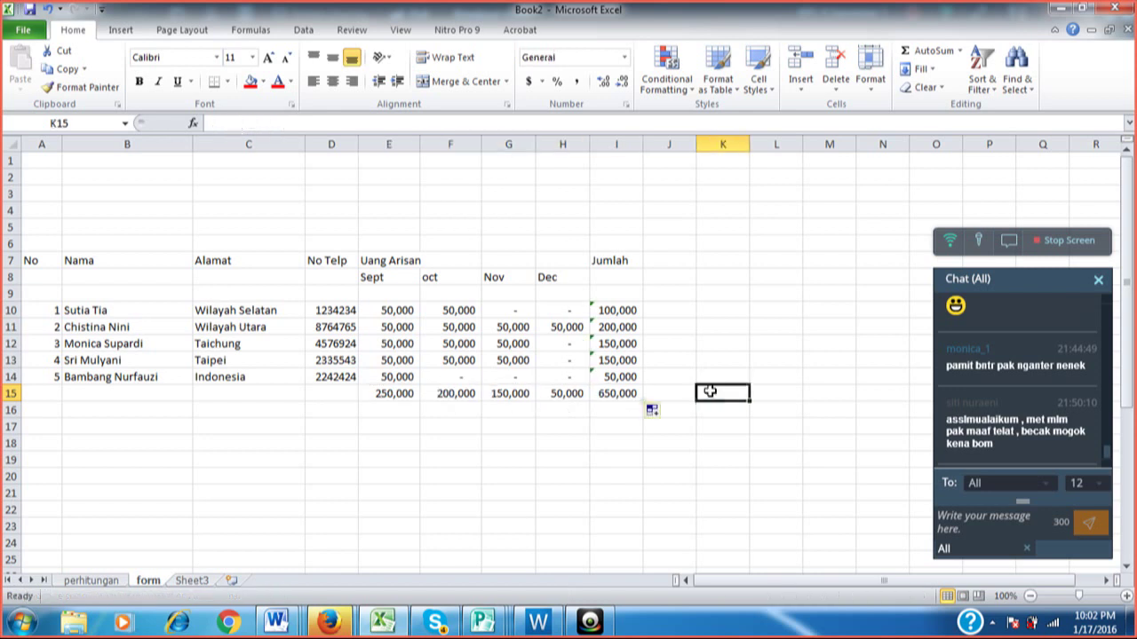
pyautogui.click(619, 395)
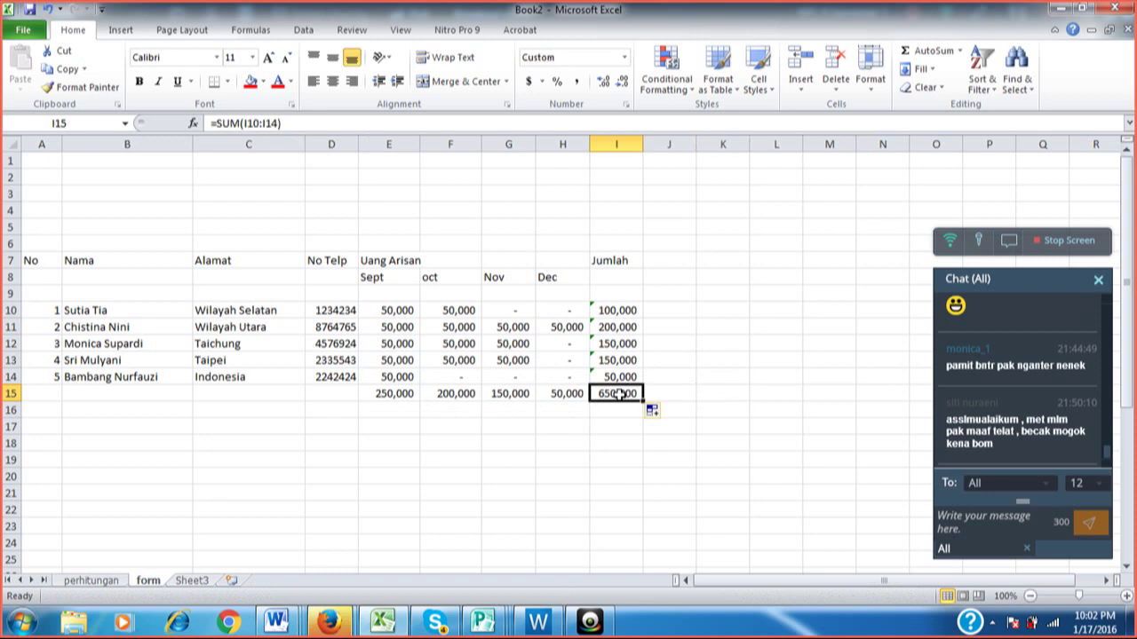
pyautogui.click(560, 396)
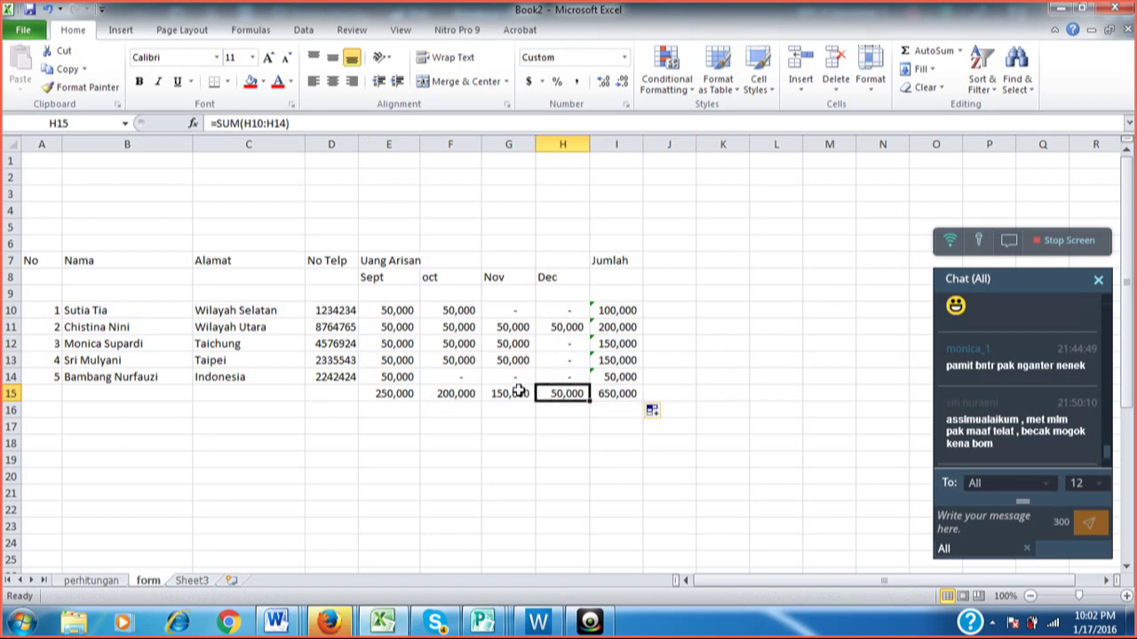
pyautogui.click(519, 391)
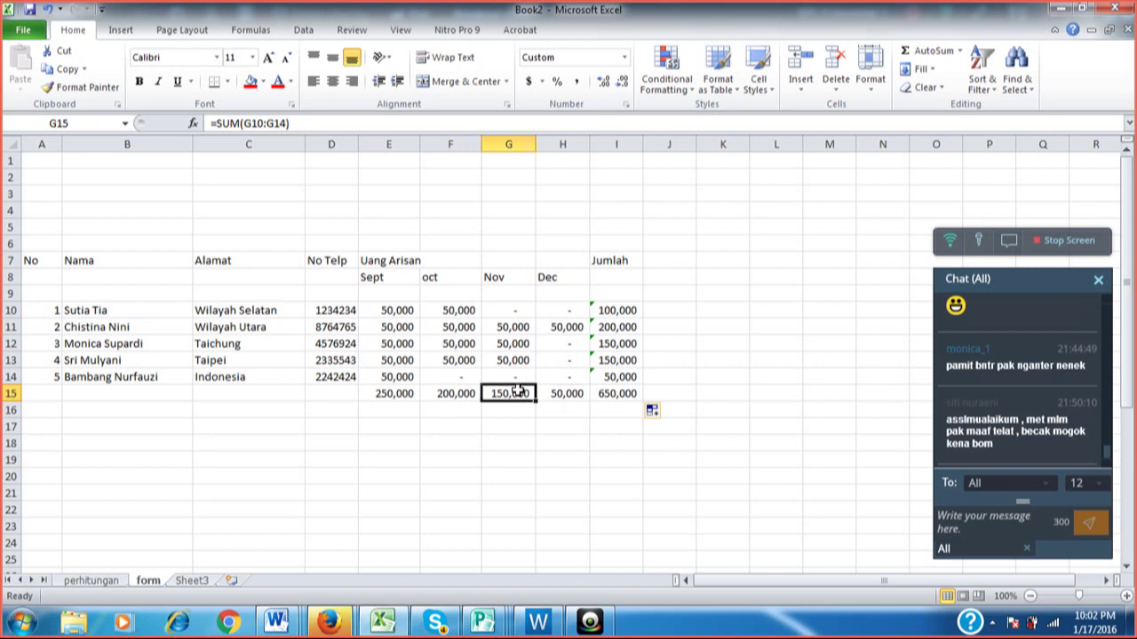
pyautogui.click(455, 393)
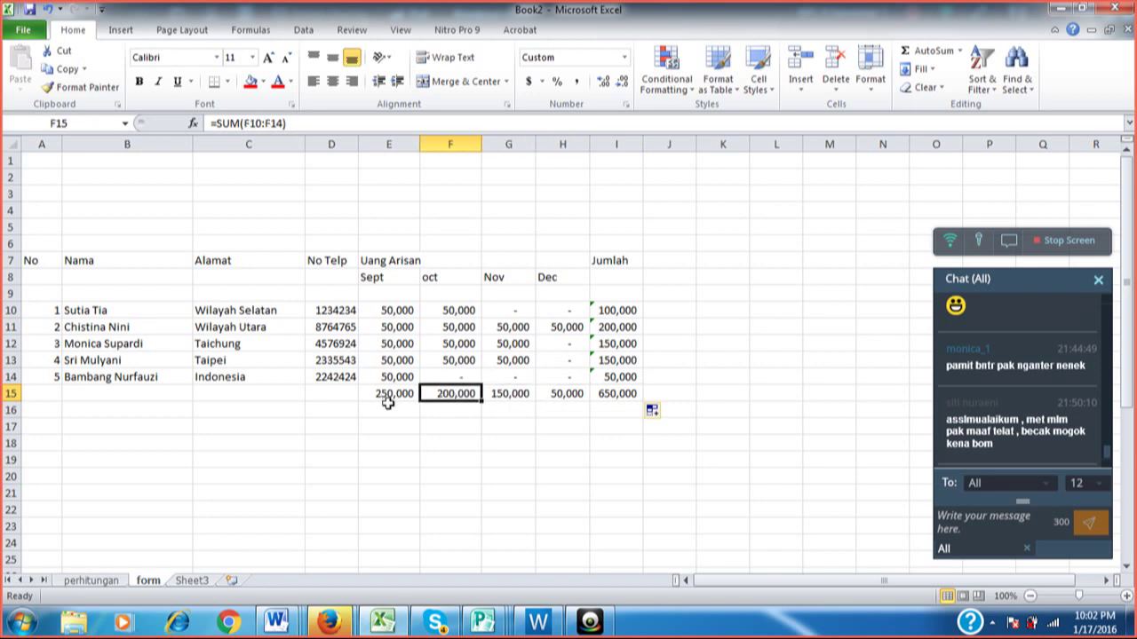
pyautogui.click(384, 406)
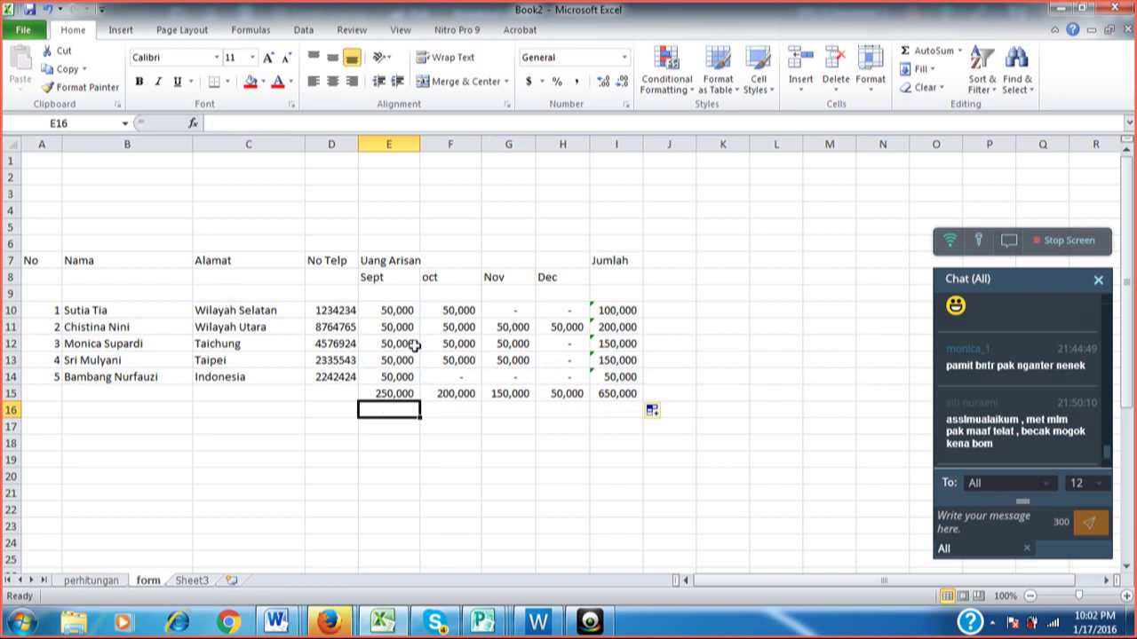
pyautogui.click(632, 309)
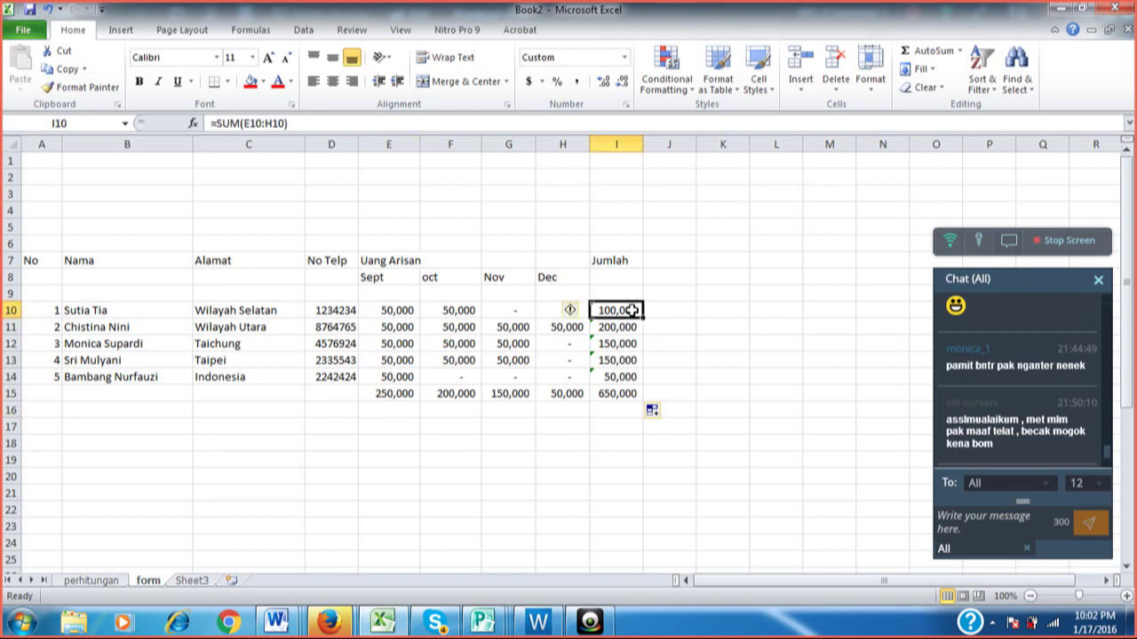
pyautogui.click(624, 327)
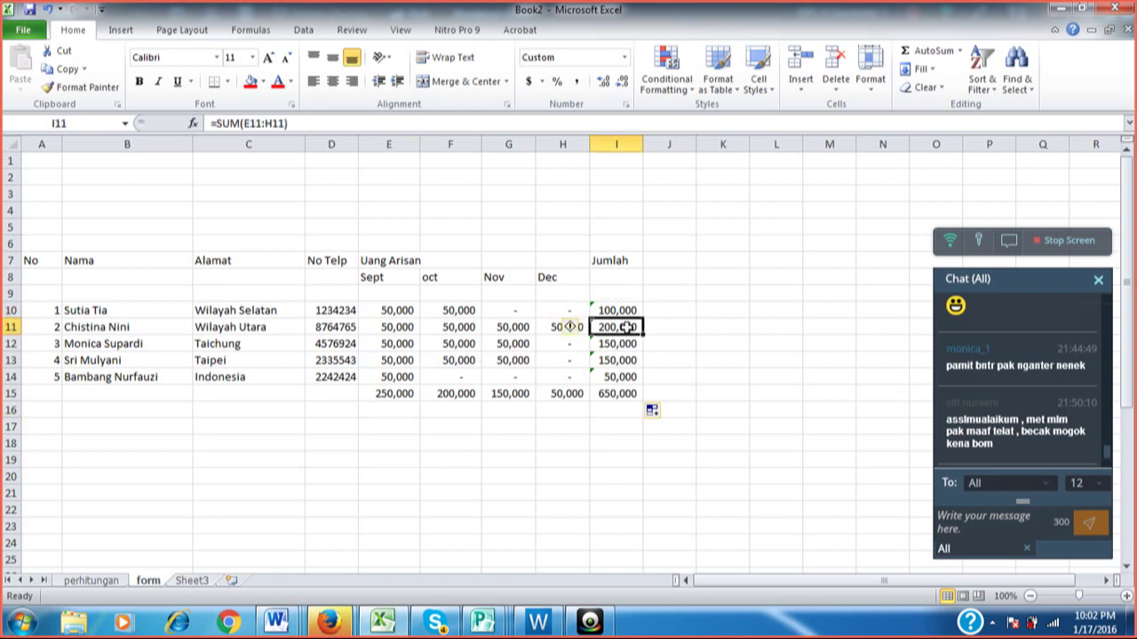
pyautogui.click(623, 344)
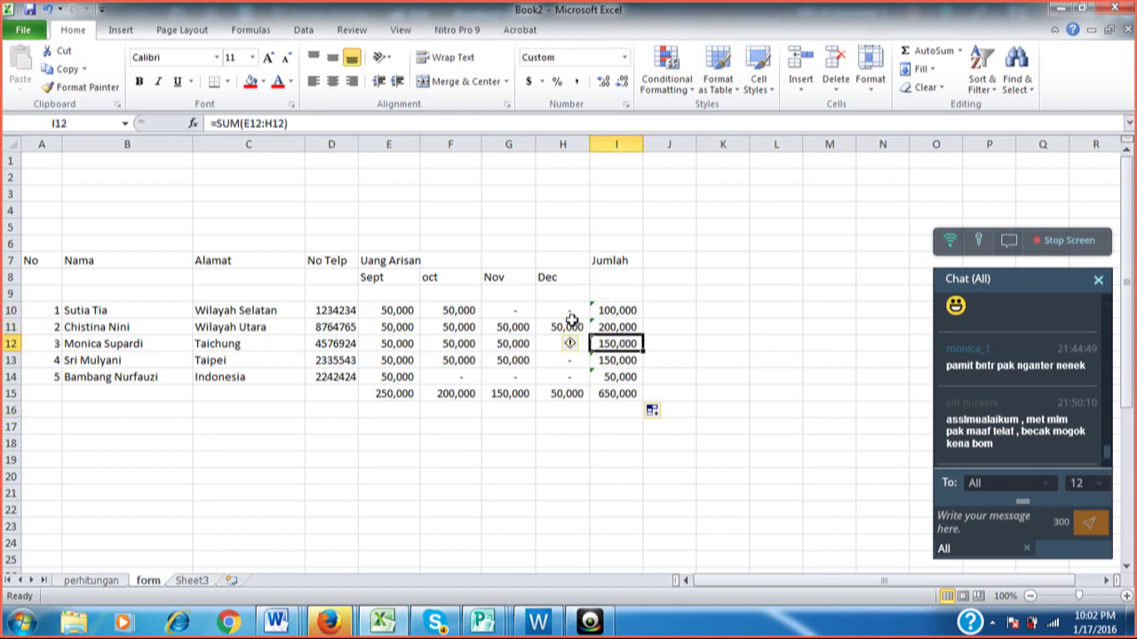
pyautogui.click(395, 392)
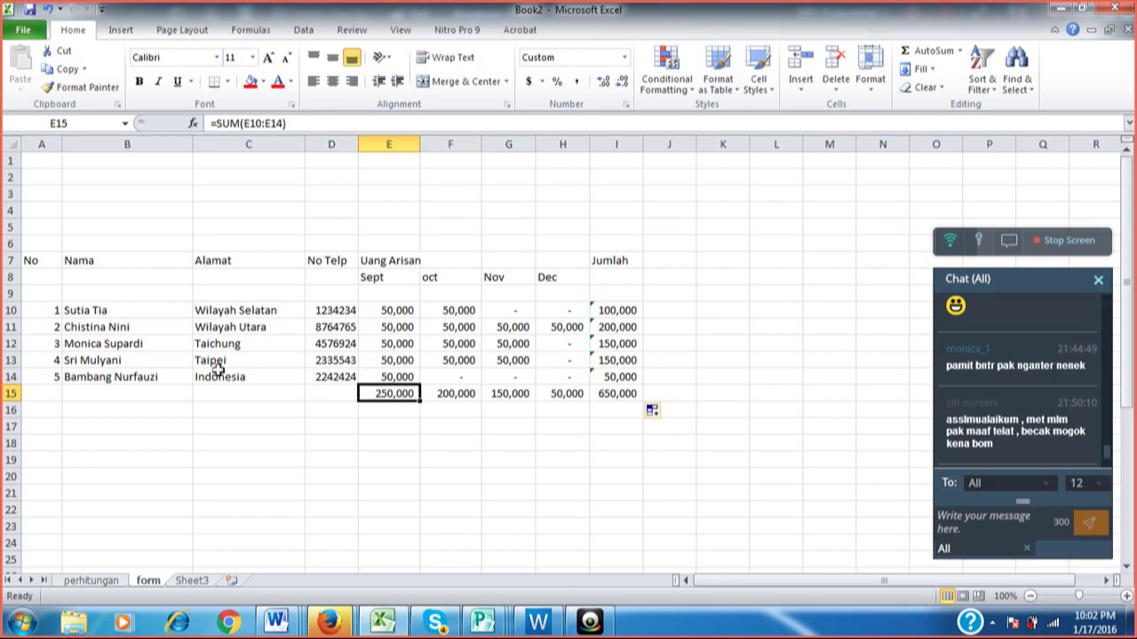
# Enter TOTAL in cell B15.
pyautogui.click(132, 388)
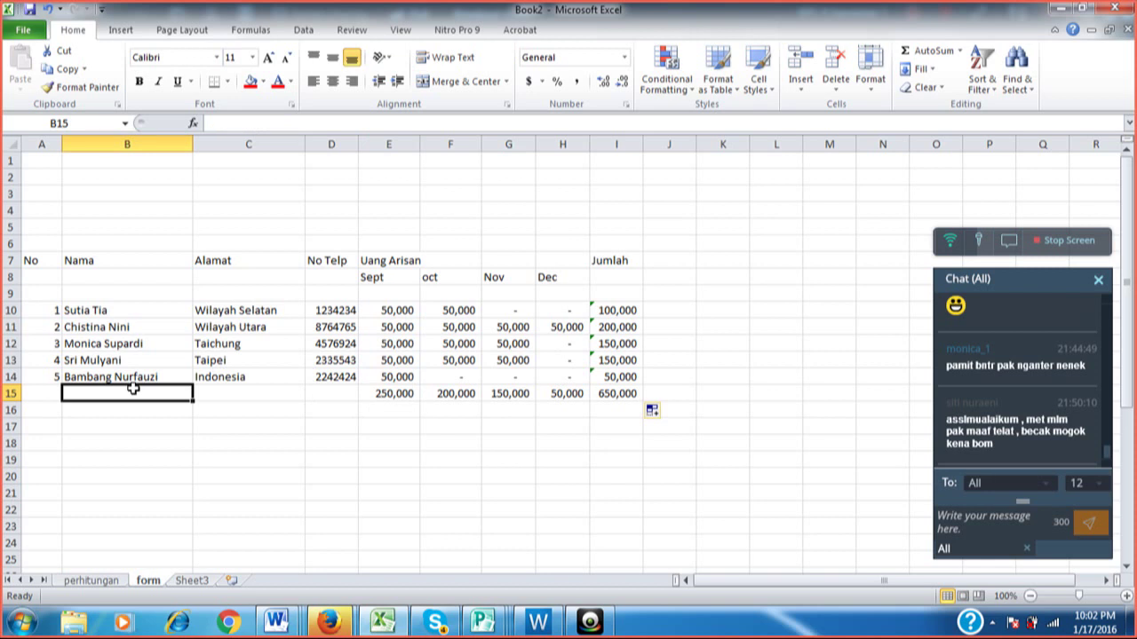
pyautogui.write('T')
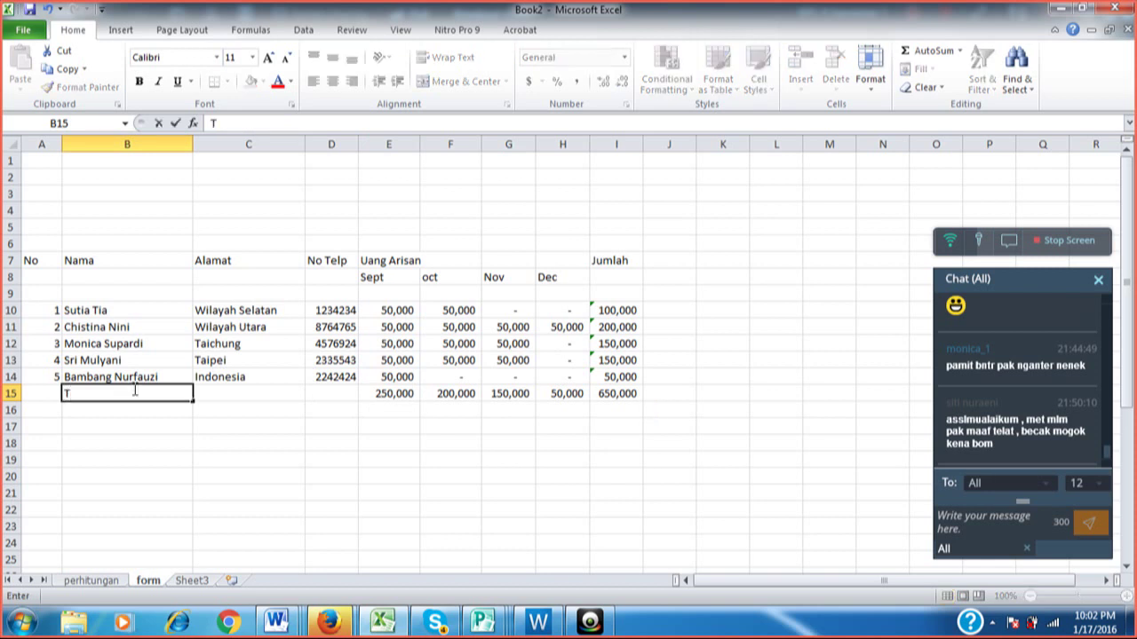
pyautogui.write('ota')
pyautogui.press('BackSpace')
pyautogui.press('BackSpace')
pyautogui.write('ta')
pyautogui.press('BackSpace')
pyautogui.press('BackSpace')
pyautogui.press('BackSpace')
pyautogui.press('BackSpace')
pyautogui.write('TOTAL')
pyautogui.press('Return')
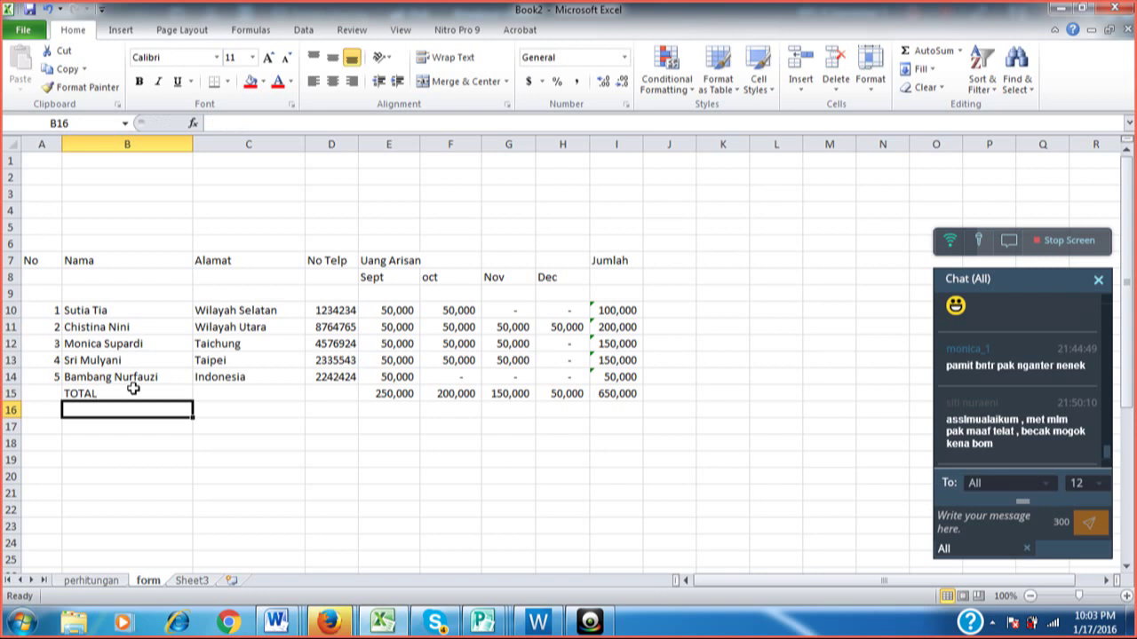
pyautogui.press('Up')
pyautogui.press('Up')
pyautogui.press('Up')
pyautogui.press('Up')
pyautogui.press('Up')
pyautogui.press('Up')
pyautogui.press('Up')
pyautogui.press('Up')
pyautogui.press('Up')
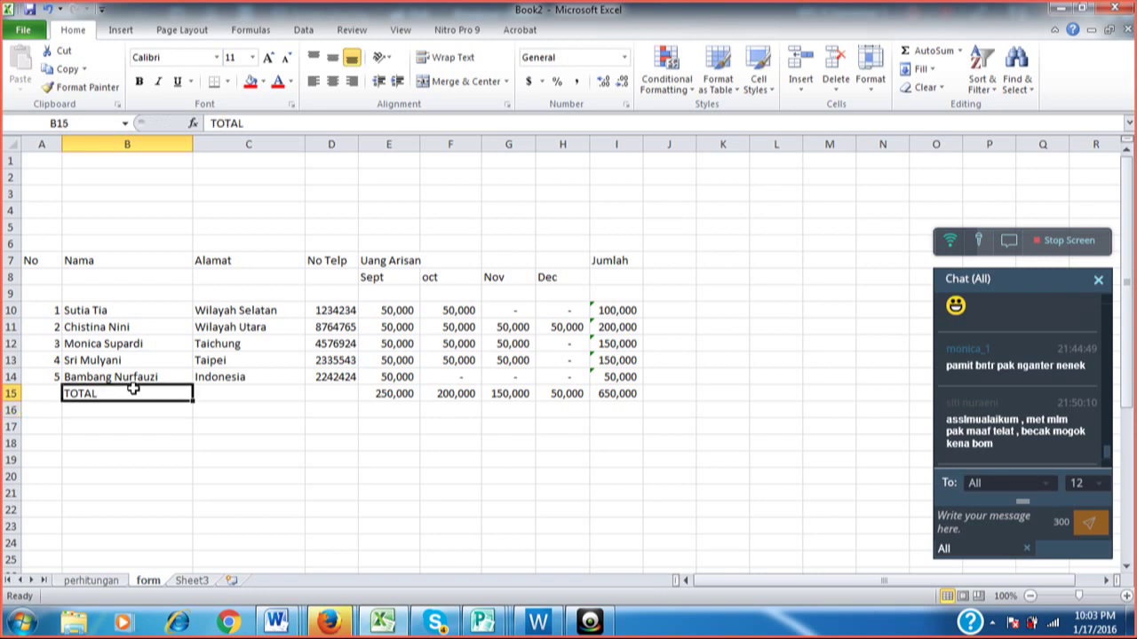
pyautogui.press('Down')
pyautogui.press('Down')
pyautogui.press('Down')
pyautogui.press('Down')
pyautogui.press('Down')
pyautogui.press('Down')
pyautogui.press('Down')
pyautogui.press('Down')
pyautogui.press('Down')
pyautogui.press('Down')
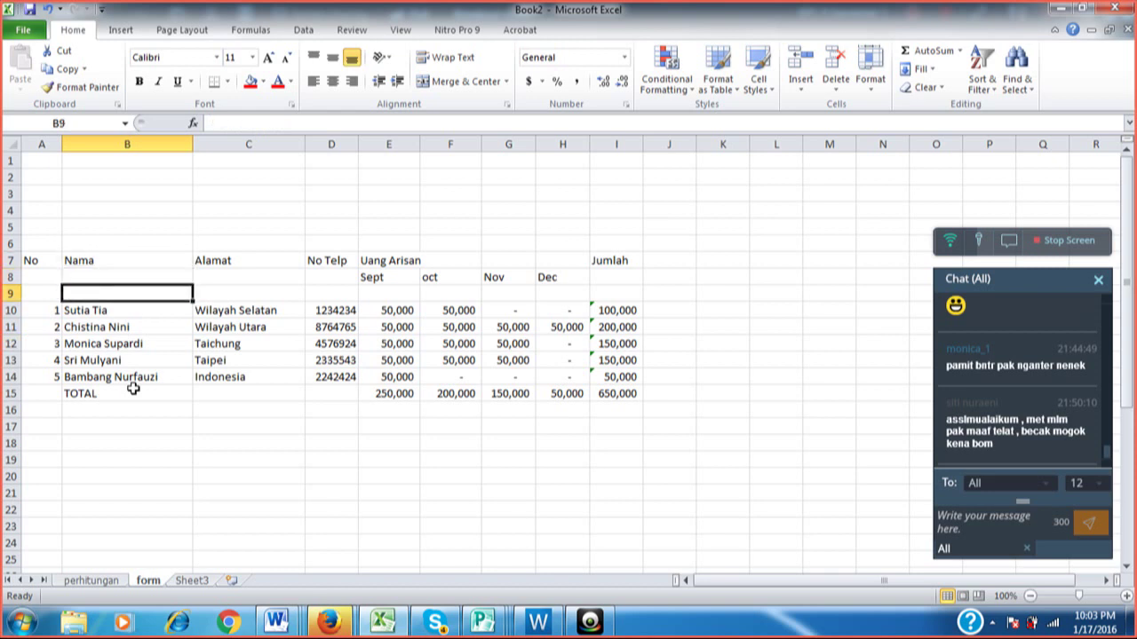
pyautogui.press('Down')
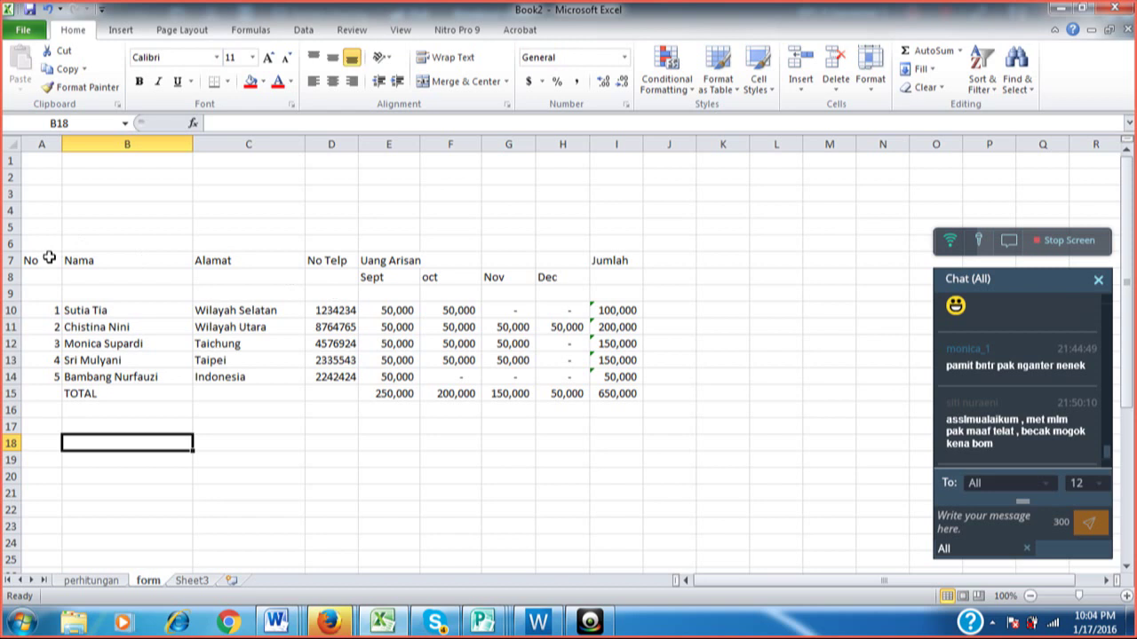
# Check the header cells along row 7, from No through Jumlah.
pyautogui.click(49, 257)
pyautogui.click(96, 260)
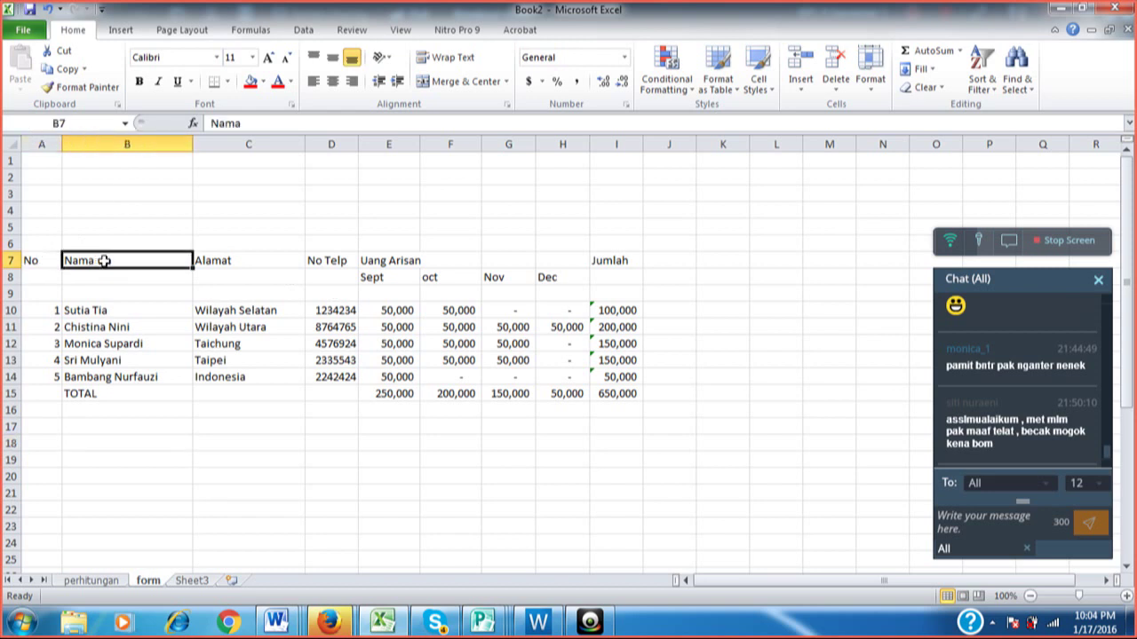
pyautogui.click(264, 263)
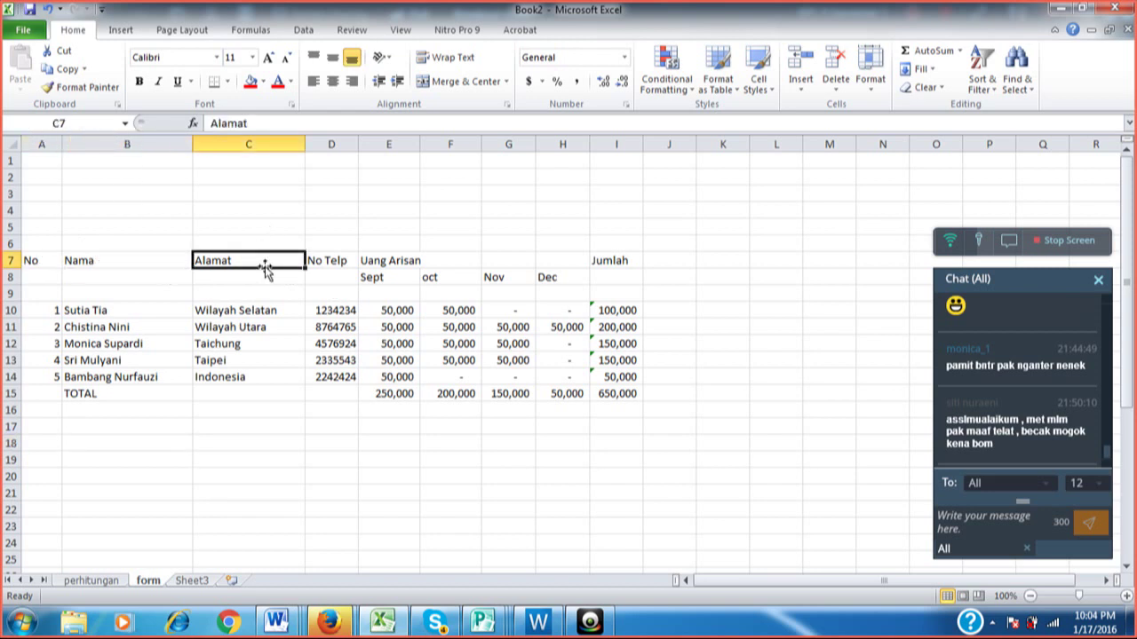
pyautogui.click(332, 246)
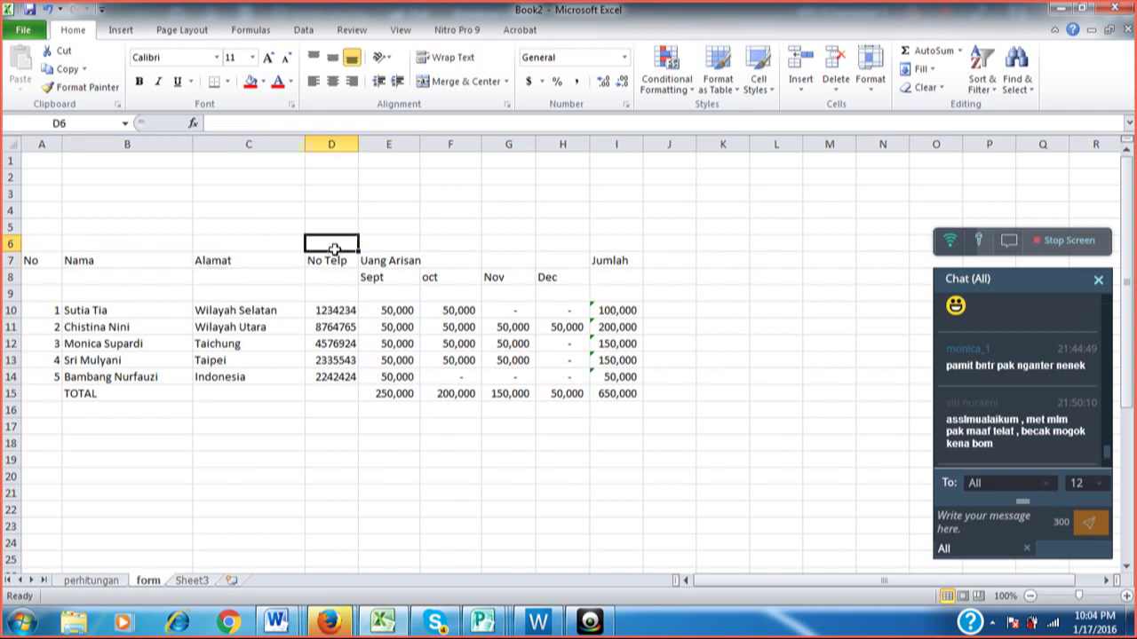
pyautogui.click(334, 258)
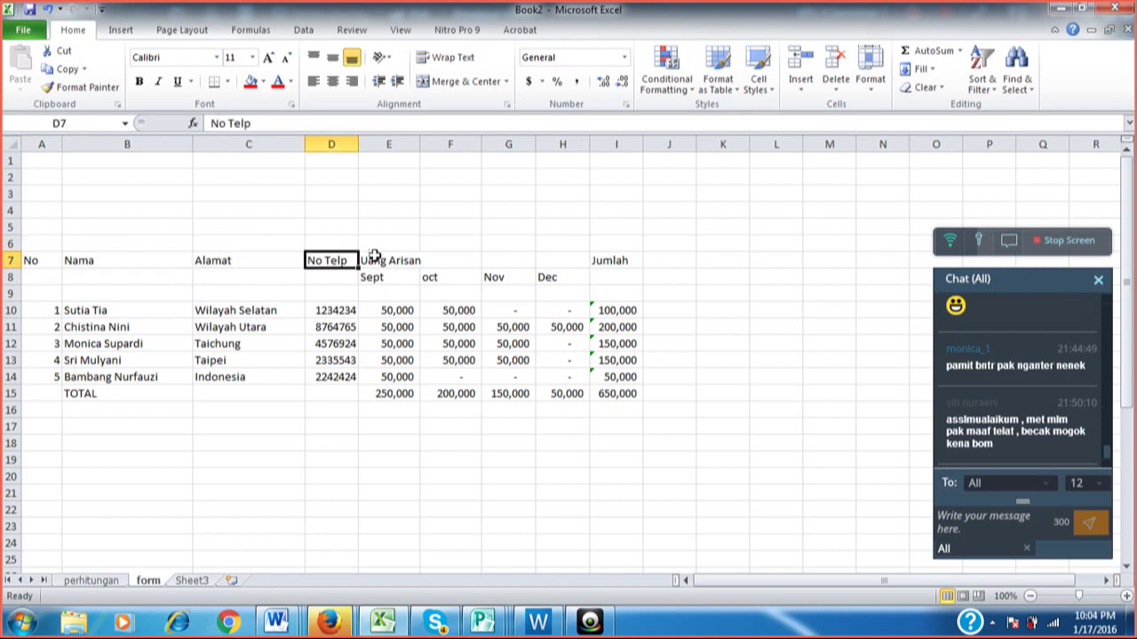
pyautogui.click(375, 257)
pyautogui.click(448, 258)
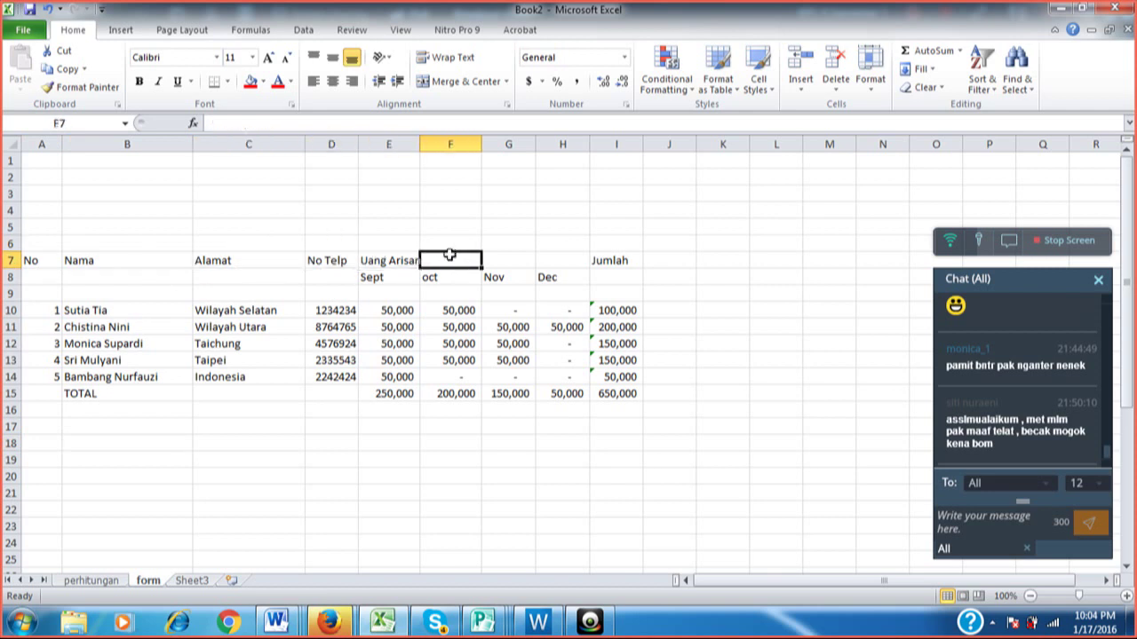
pyautogui.click(495, 257)
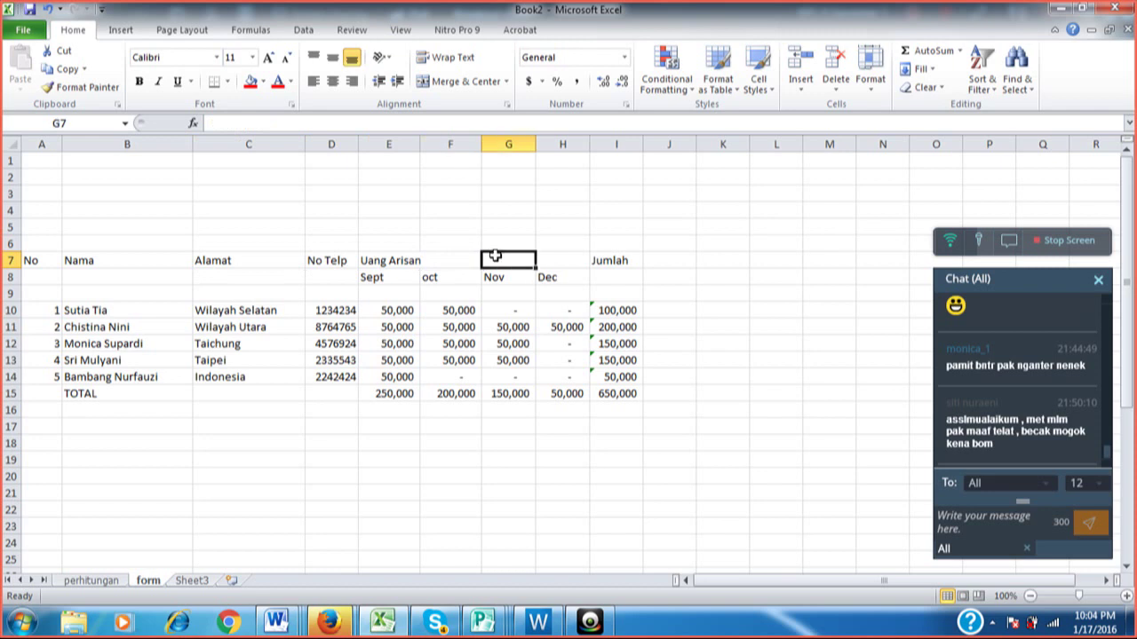
pyautogui.click(544, 260)
pyautogui.click(611, 259)
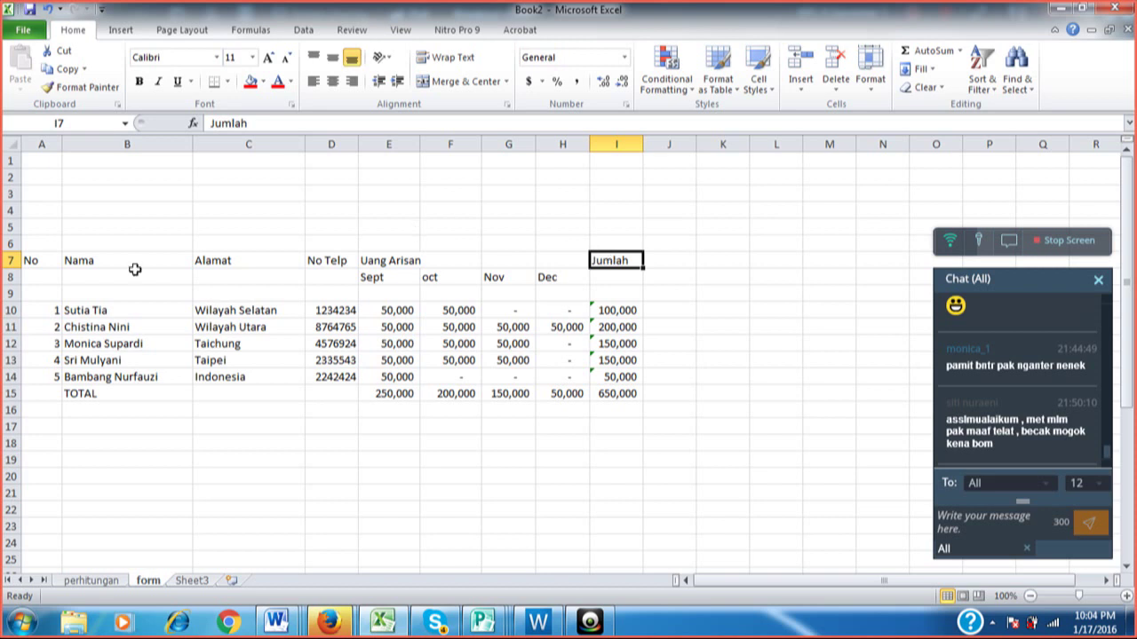
# Select A7:I15 and apply All Borders.
pyautogui.click(47, 259)
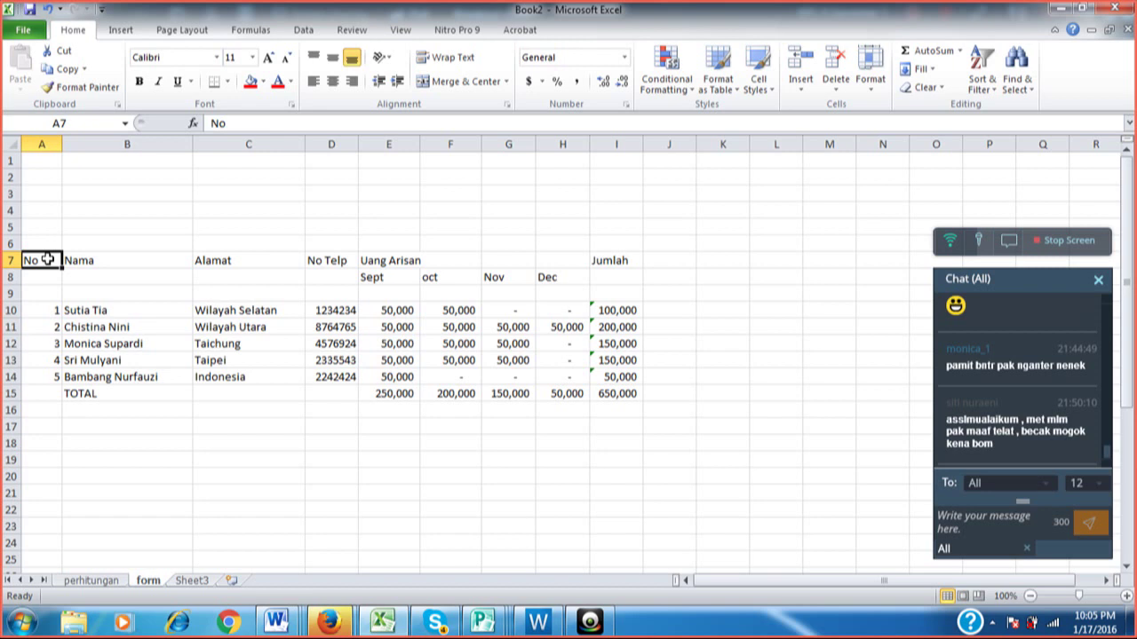
pyautogui.hotkey('shift', 'Right')
pyautogui.hotkey('shift', 'Right')
pyautogui.hotkey('shift', 'Right')
pyautogui.hotkey('shift', 'Right')
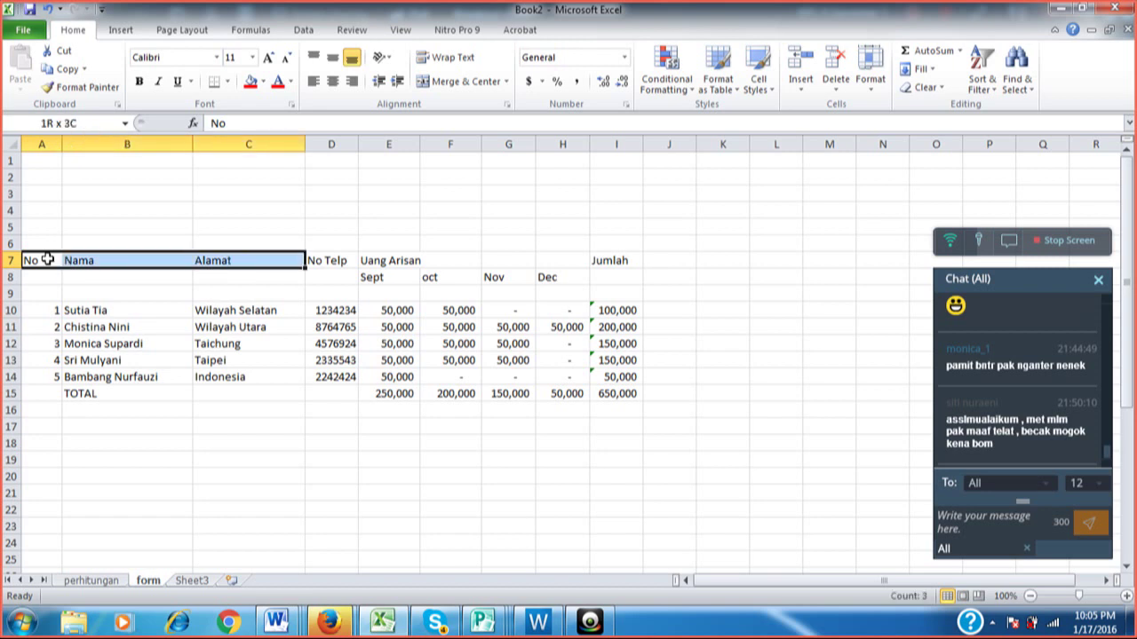
pyautogui.hotkey('shift', 'Right')
pyautogui.hotkey('shift', 'Right')
pyautogui.hotkey('shift', 'Right')
pyautogui.hotkey('shift', 'Right')
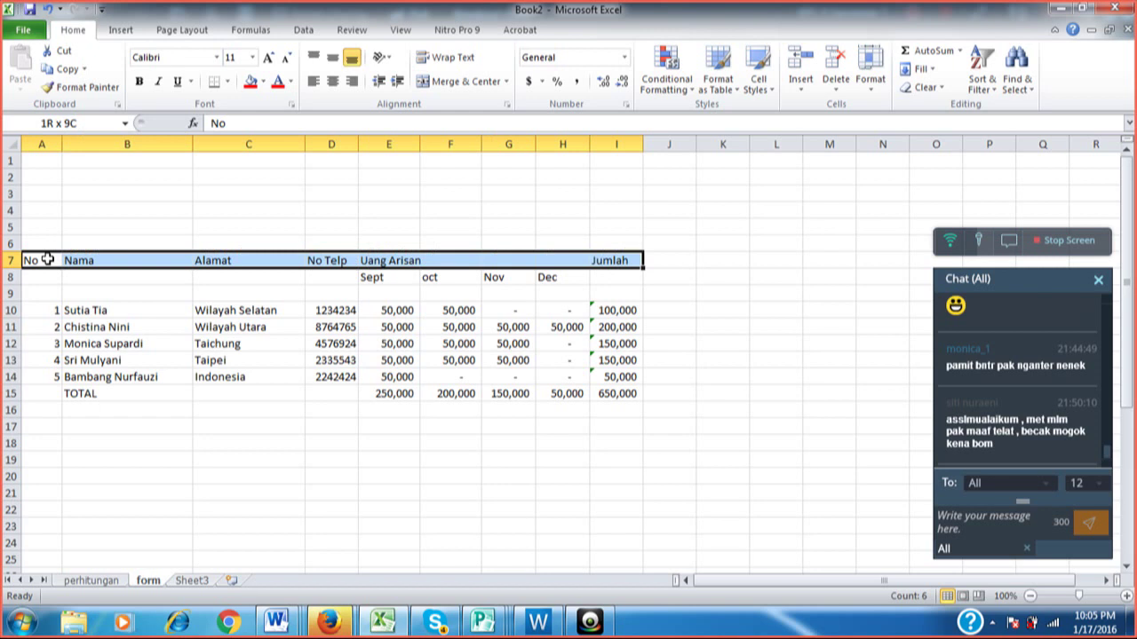
pyautogui.hotkey('shift', 'Down')
pyautogui.hotkey('shift', 'Down')
pyautogui.hotkey('shift', 'Down')
pyautogui.hotkey('shift', 'Down')
pyautogui.hotkey('shift', 'Down')
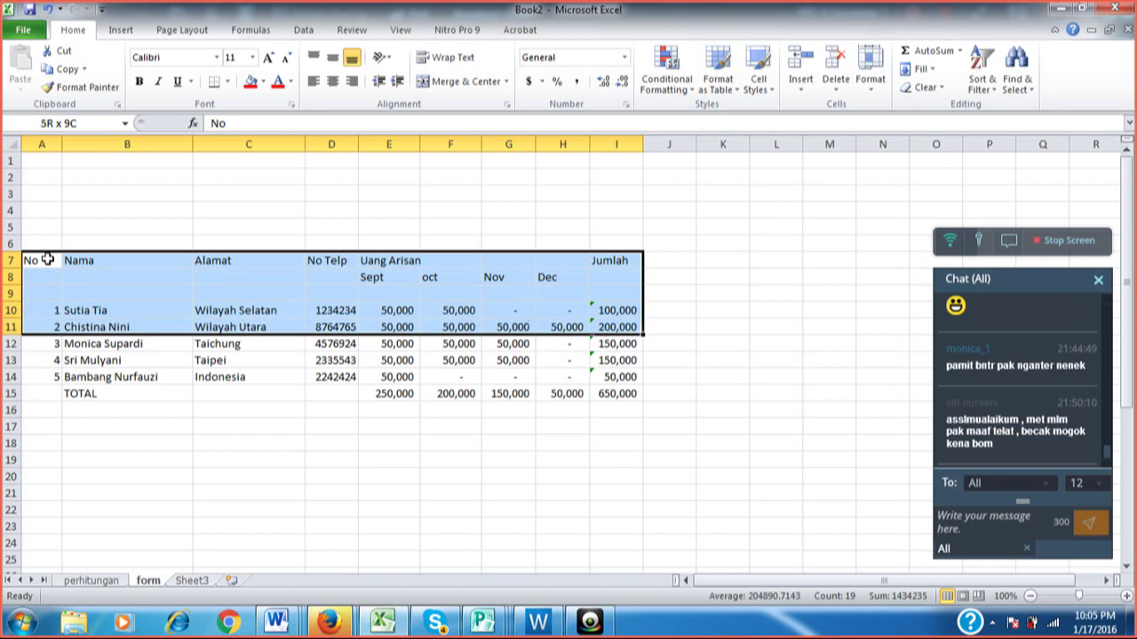
pyautogui.hotkey('shift', 'Down')
pyautogui.hotkey('shift', 'Down')
pyautogui.hotkey('shift', 'Down')
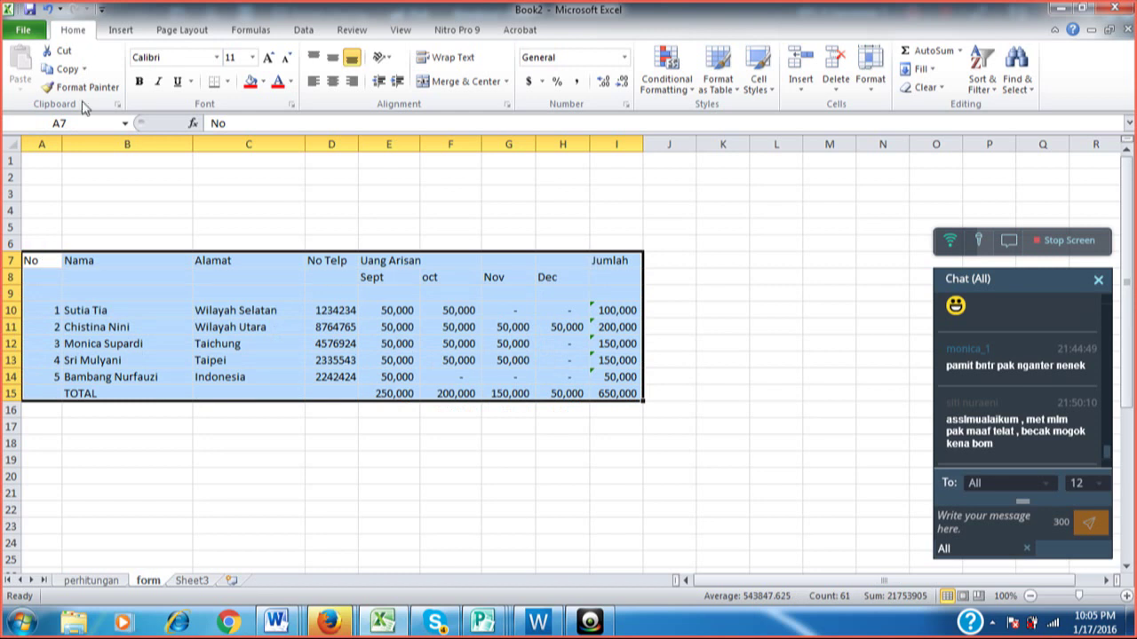
pyautogui.click(227, 84)
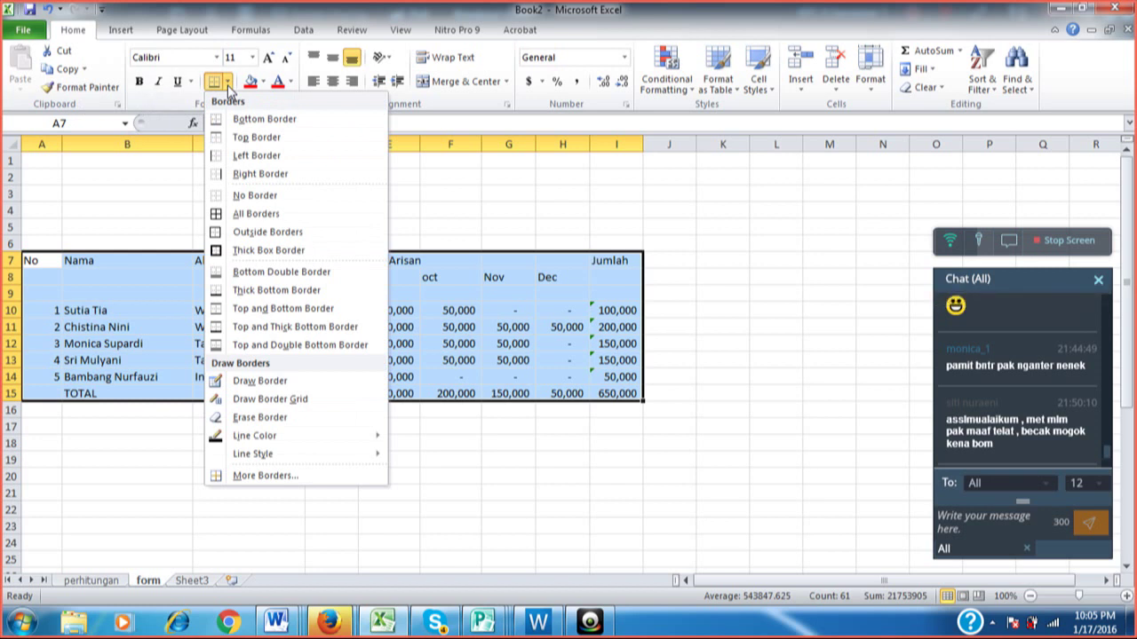
pyautogui.click(255, 214)
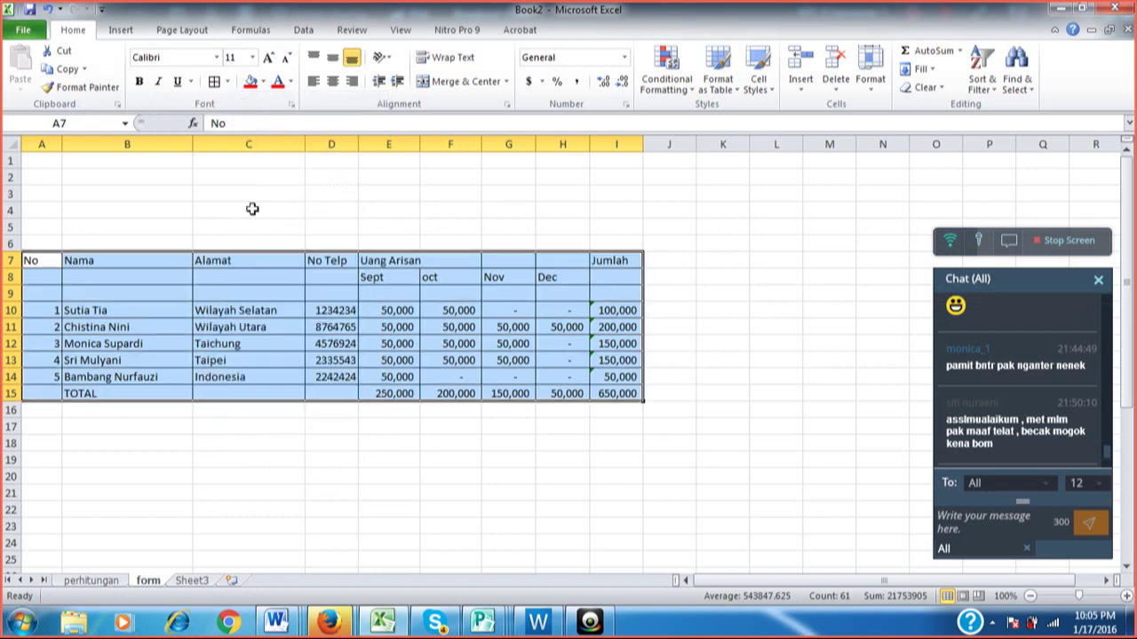
pyautogui.click(467, 194)
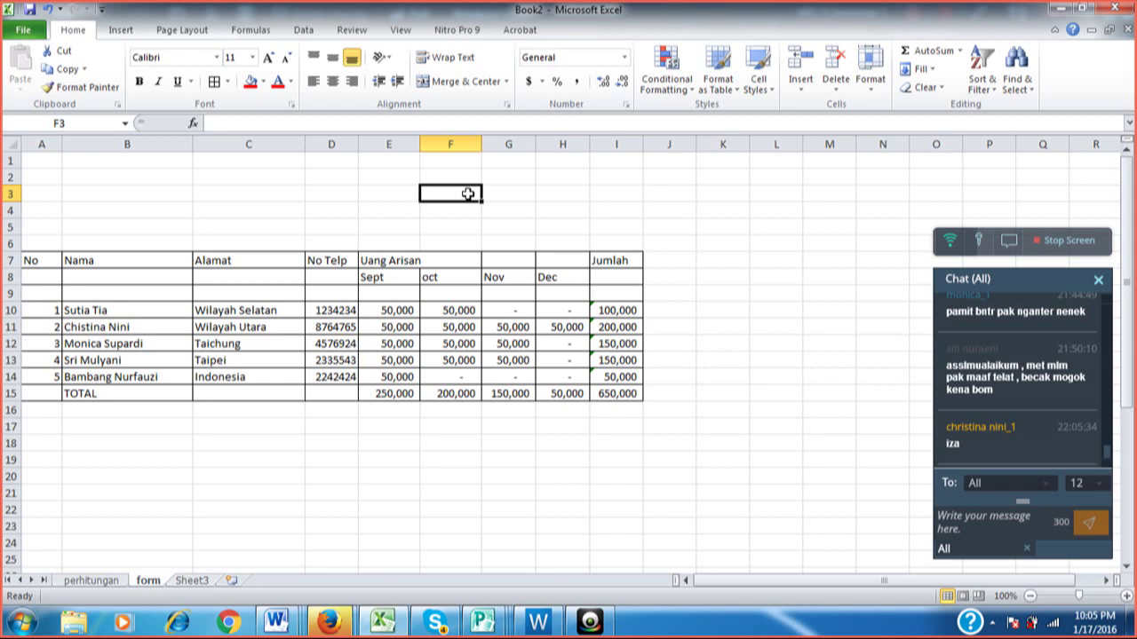
# Reselect A7:I15 and apply All Borders again to confirm every cell is outlined.
pyautogui.hotkey('ctrl', 'a')
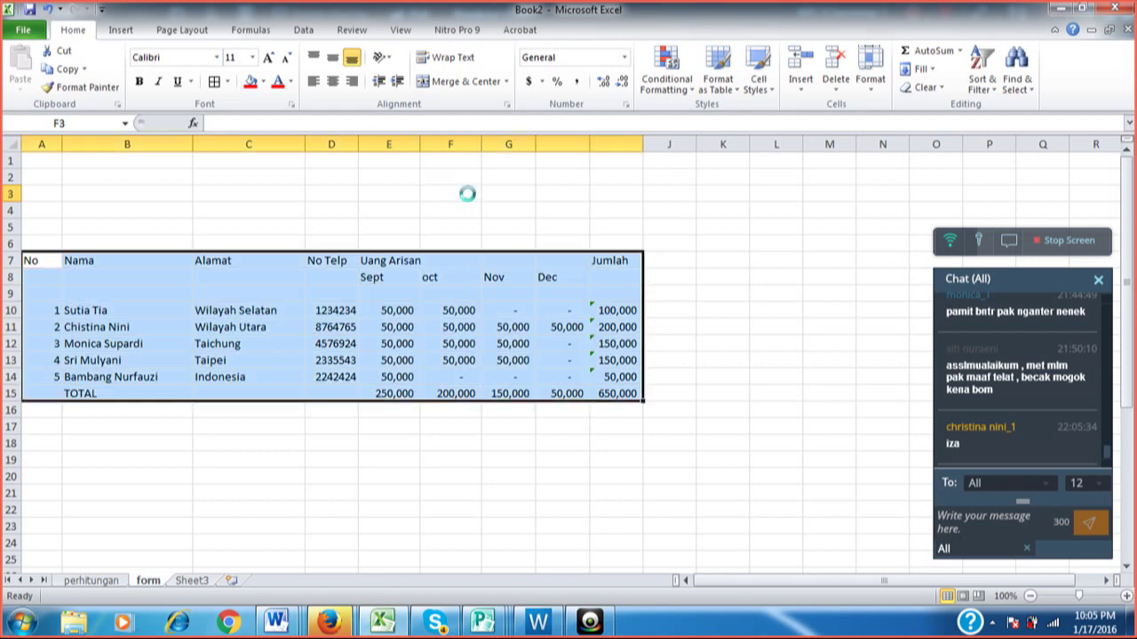
pyautogui.click(453, 192)
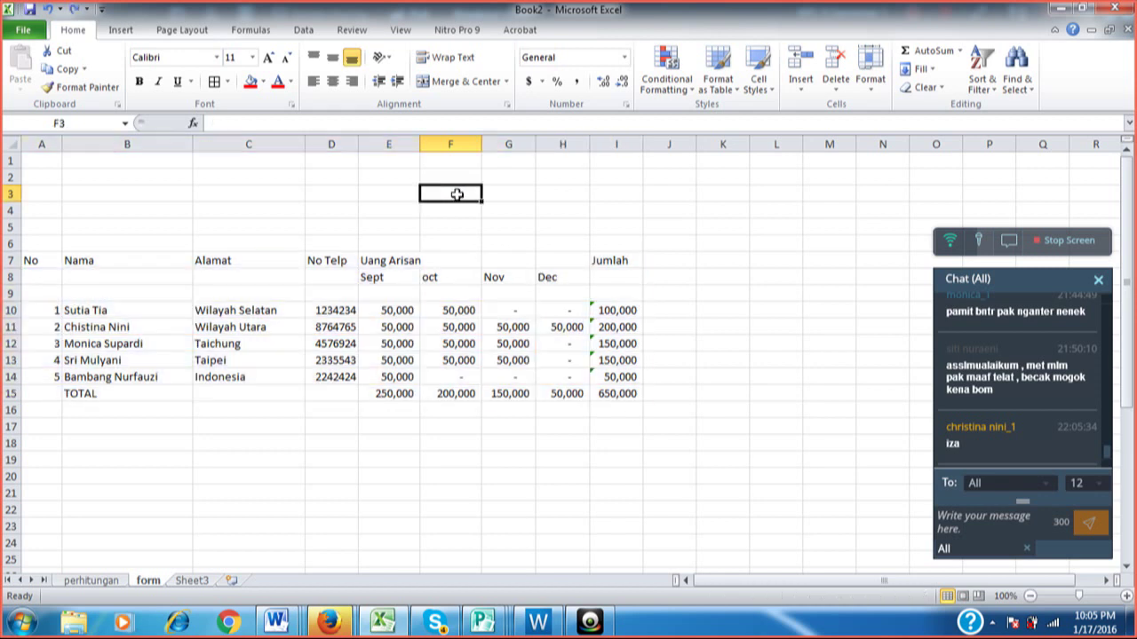
pyautogui.click(48, 258)
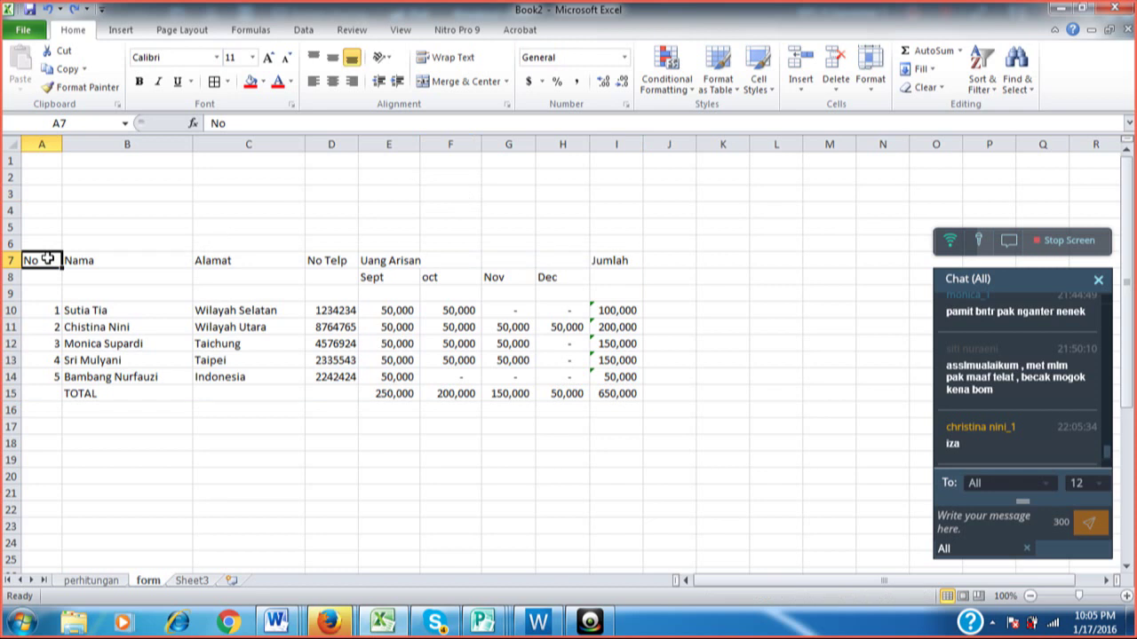
pyautogui.hotkey('shift', 'Right')
pyautogui.hotkey('shift', 'Right')
pyautogui.hotkey('shift', 'Right')
pyautogui.hotkey('shift', 'Right')
pyautogui.hotkey('shift', 'Right')
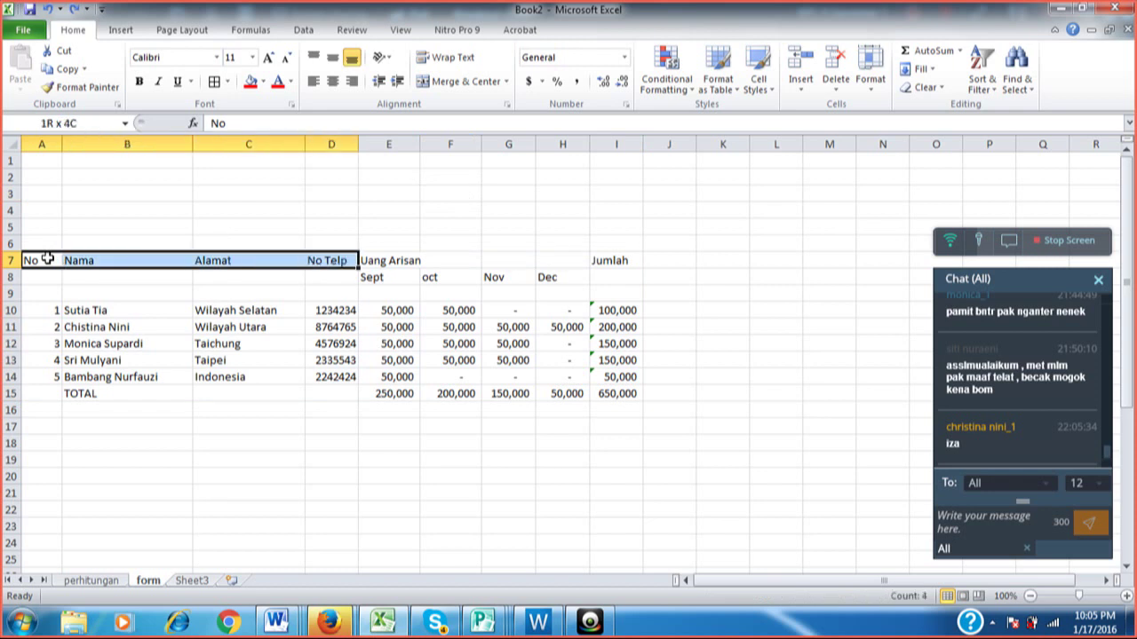
pyautogui.hotkey('shift', 'Right')
pyautogui.hotkey('shift', 'Right')
pyautogui.hotkey('shift', 'Right')
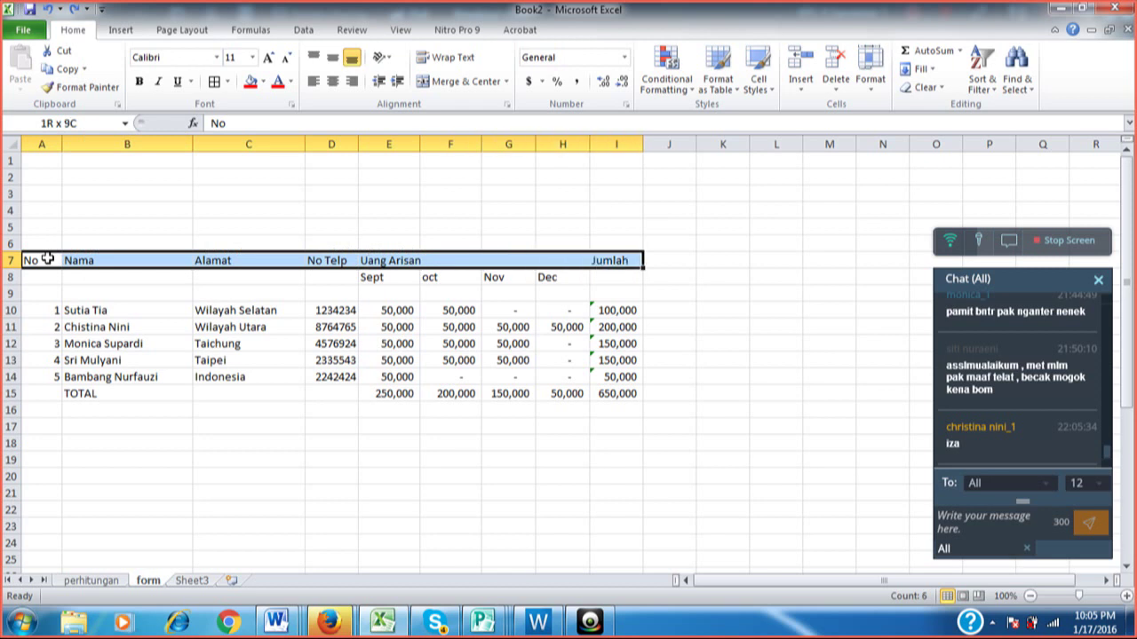
pyautogui.hotkey('shift', 'Down')
pyautogui.hotkey('shift', 'Down')
pyautogui.hotkey('shift', 'Down')
pyautogui.hotkey('shift', 'Down')
pyautogui.hotkey('shift', 'Down')
pyautogui.hotkey('shift', 'Down')
pyautogui.hotkey('shift', 'Down')
pyautogui.hotkey('shift', 'Down')
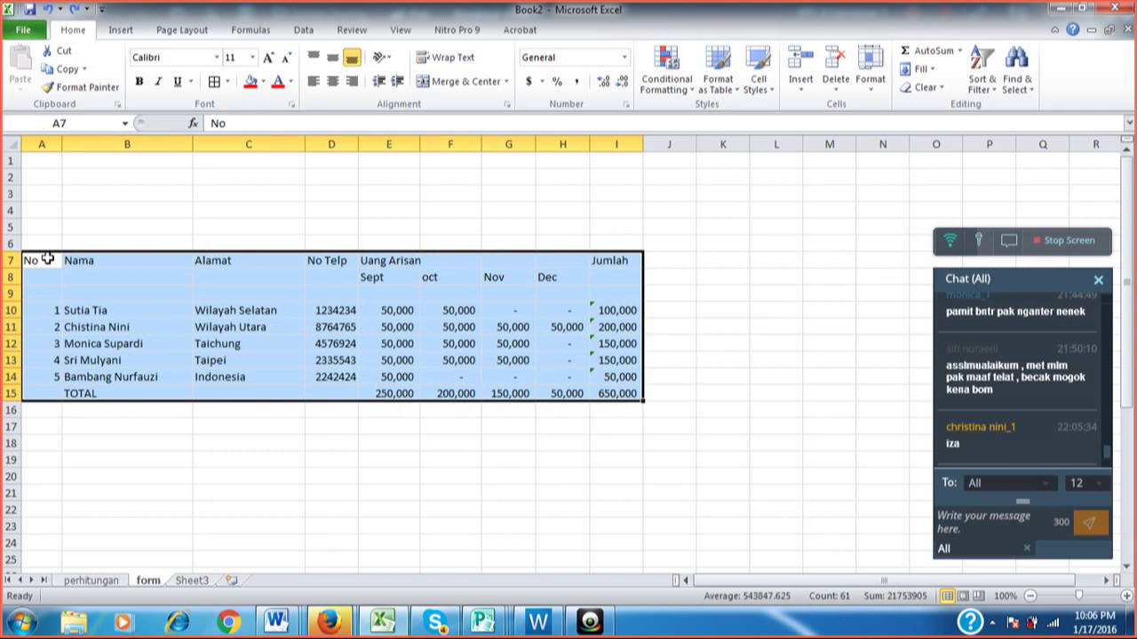
pyautogui.click(227, 81)
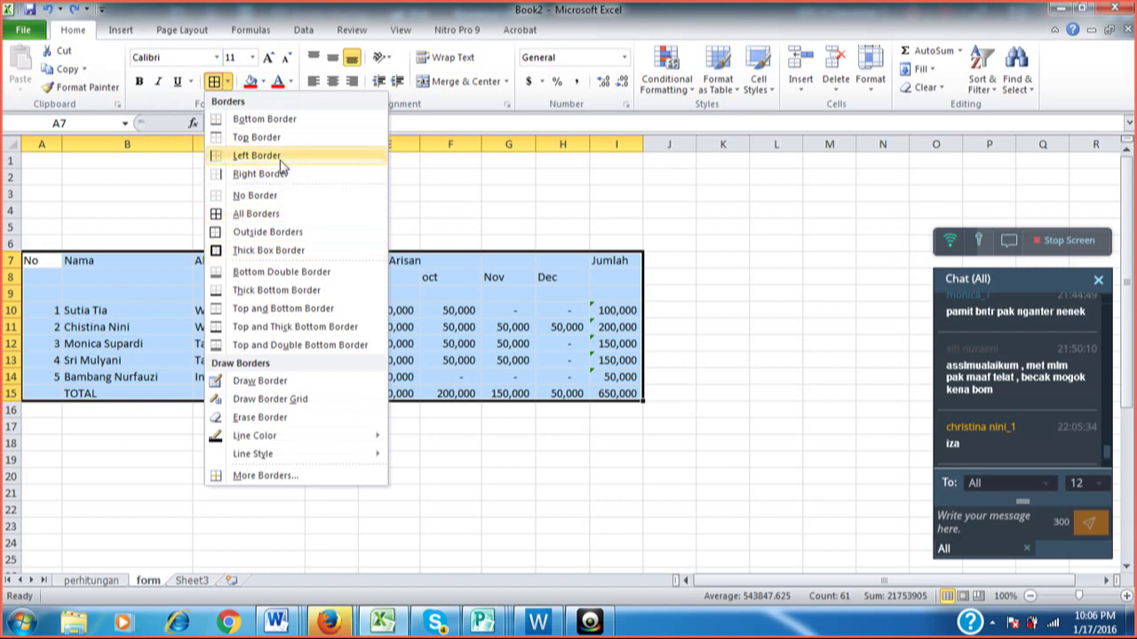
pyautogui.click(289, 215)
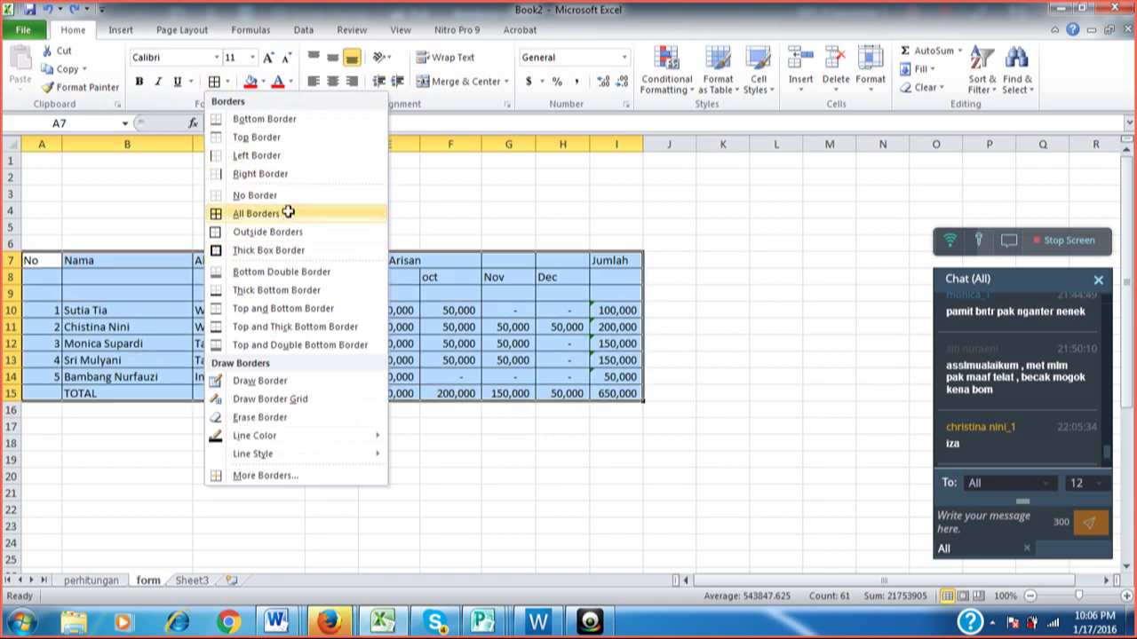
pyautogui.click(371, 240)
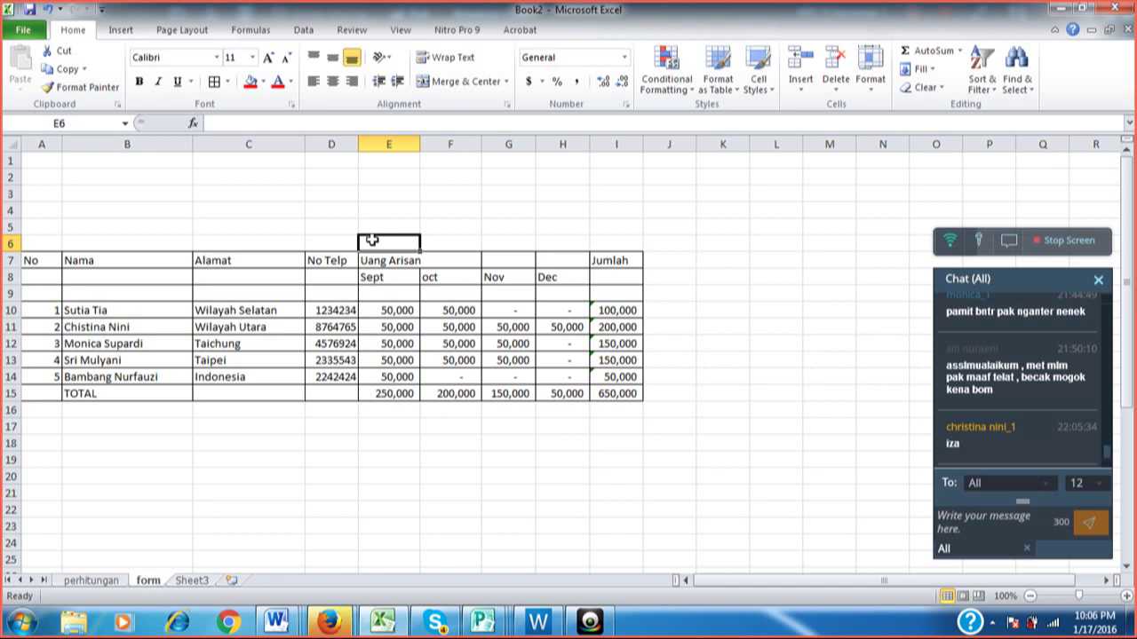
pyautogui.press('Down')
pyautogui.press('Up')
pyautogui.press('Up')
pyautogui.press('Up')
pyautogui.press('Down')
pyautogui.press('Down')
pyautogui.press('Down')
pyautogui.press('Down')
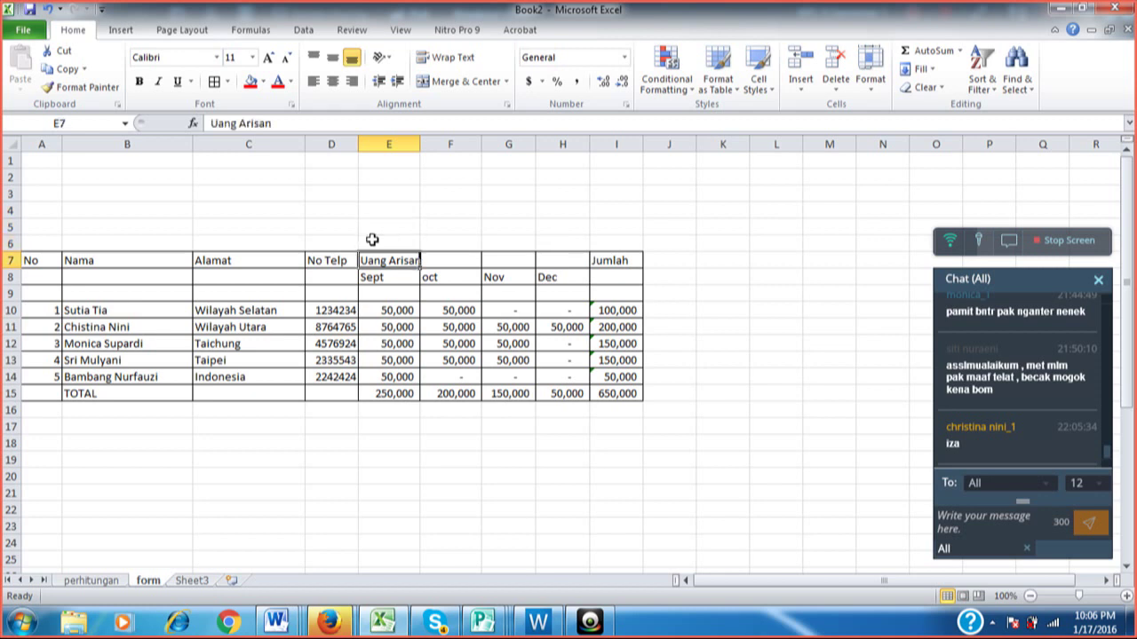
pyautogui.press('Up')
pyautogui.press('Up')
pyautogui.press('Up')
pyautogui.press('Up')
pyautogui.press('Up')
pyautogui.press('Up')
pyautogui.press('Down')
pyautogui.press('Down')
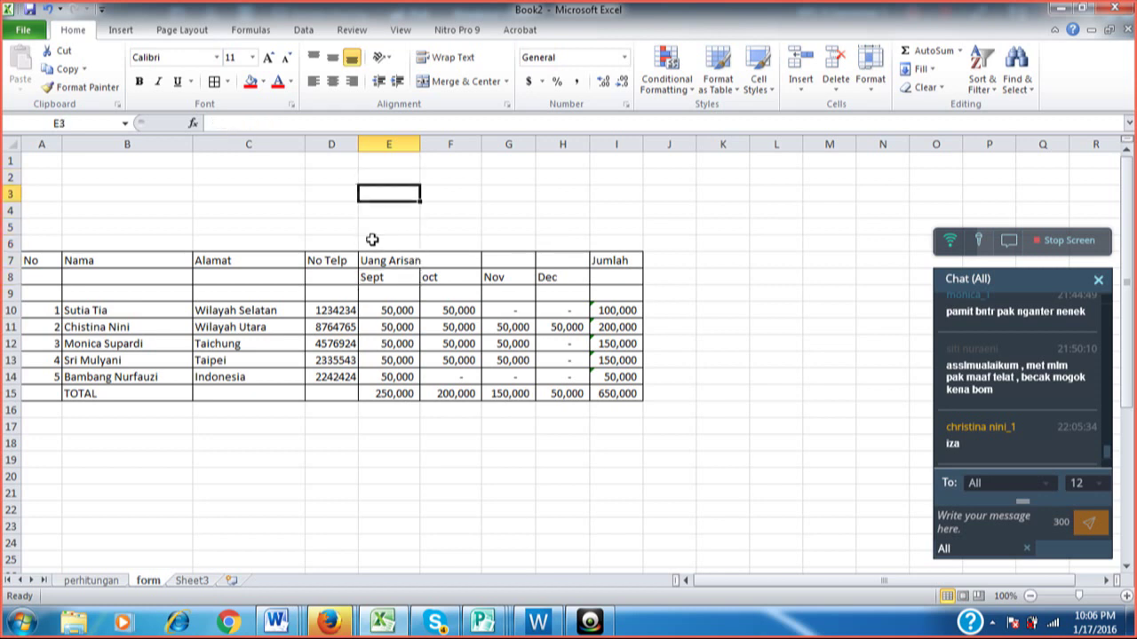
pyautogui.press('Down')
pyautogui.press('Down')
pyautogui.press('Down')
pyautogui.press('Left')
pyautogui.press('Left')
pyautogui.press('Left')
pyautogui.press('Left')
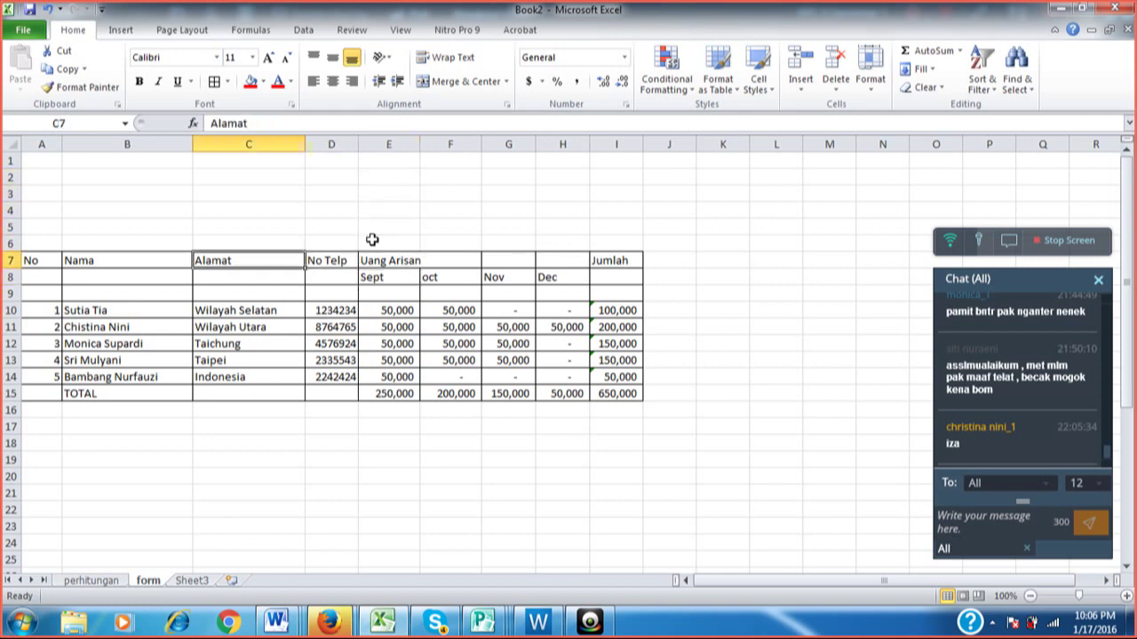
pyautogui.press('Right')
pyautogui.press('Right')
pyautogui.press('Right')
pyautogui.press('Left')
pyautogui.press('Left')
pyautogui.press('Left')
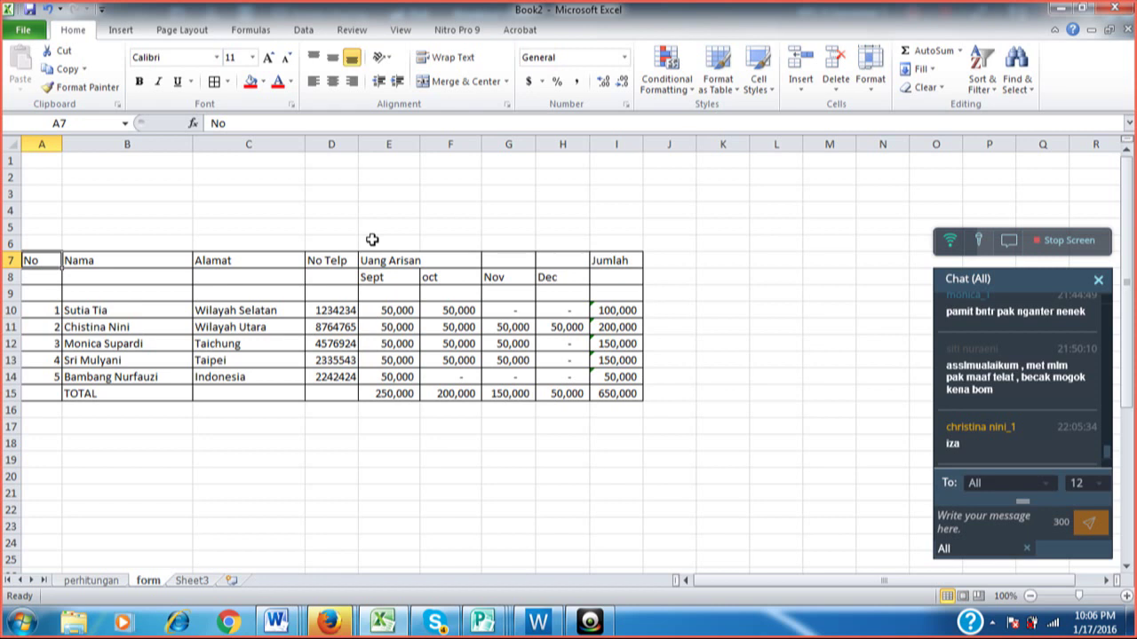
pyautogui.hotkey('shift', 'Right')
pyautogui.hotkey('shift', 'Right')
pyautogui.hotkey('shift', 'Right')
pyautogui.hotkey('shift', 'Right')
pyautogui.hotkey('shift', 'Right')
pyautogui.hotkey('shift', 'Right')
pyautogui.hotkey('shift', 'Right')
pyautogui.hotkey('shift', 'Right')
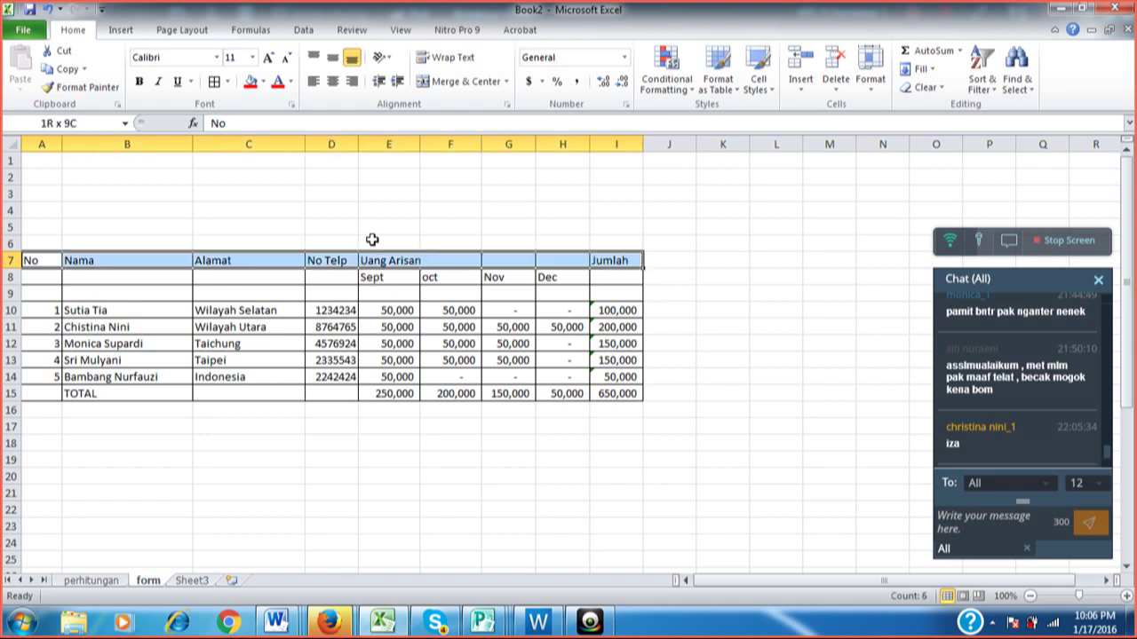
# Make the header rows A7:I8 bold and centred.
pyautogui.hotkey('shift', 'Down')
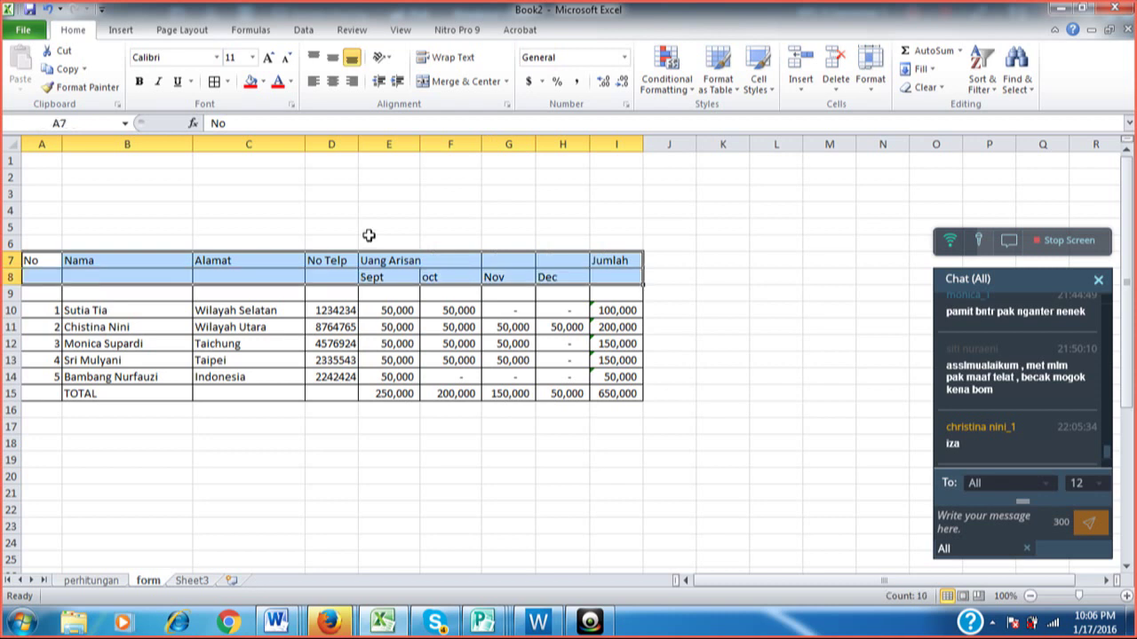
pyautogui.click(140, 81)
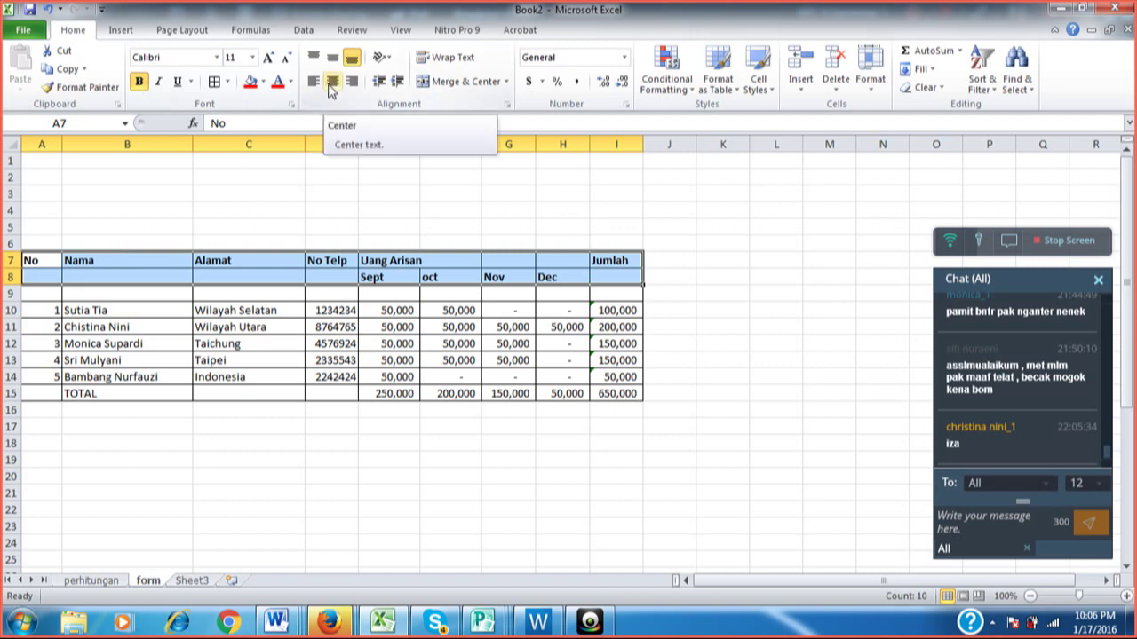
pyautogui.click(331, 88)
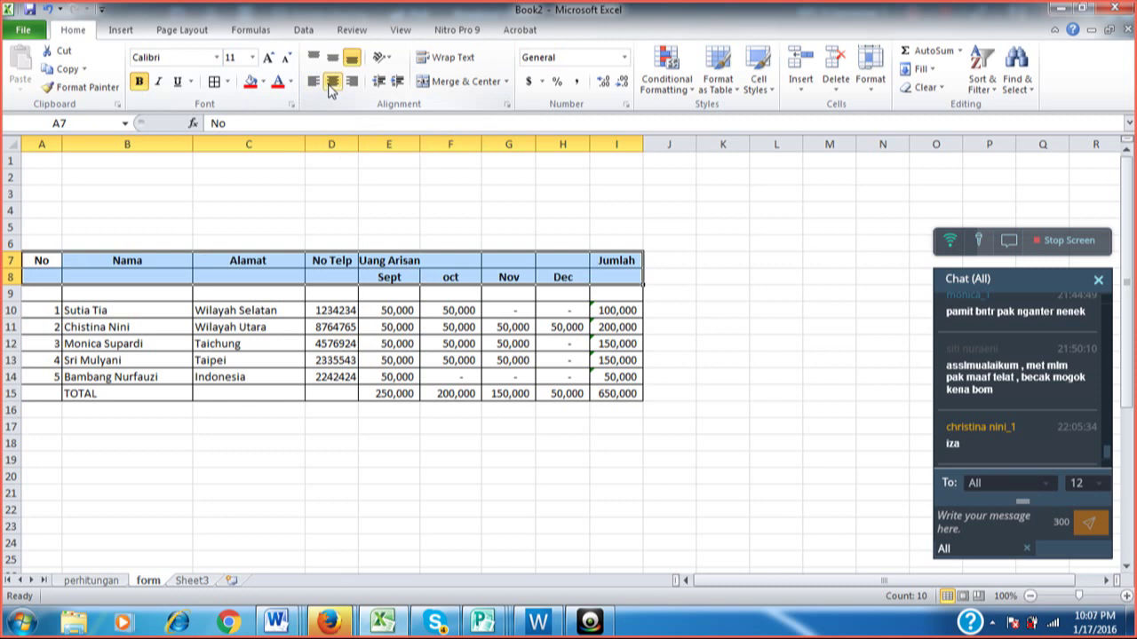
pyautogui.click(345, 173)
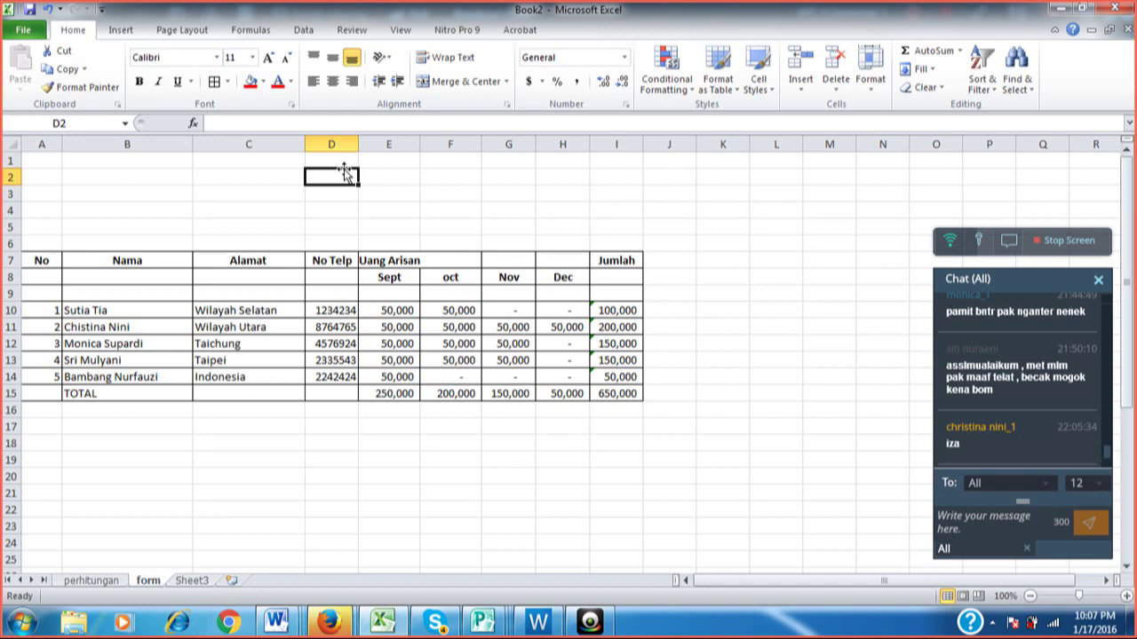
# Check the header cells, then drag the D/E border to widen the No Telp column slightly.
pyautogui.click(40, 259)
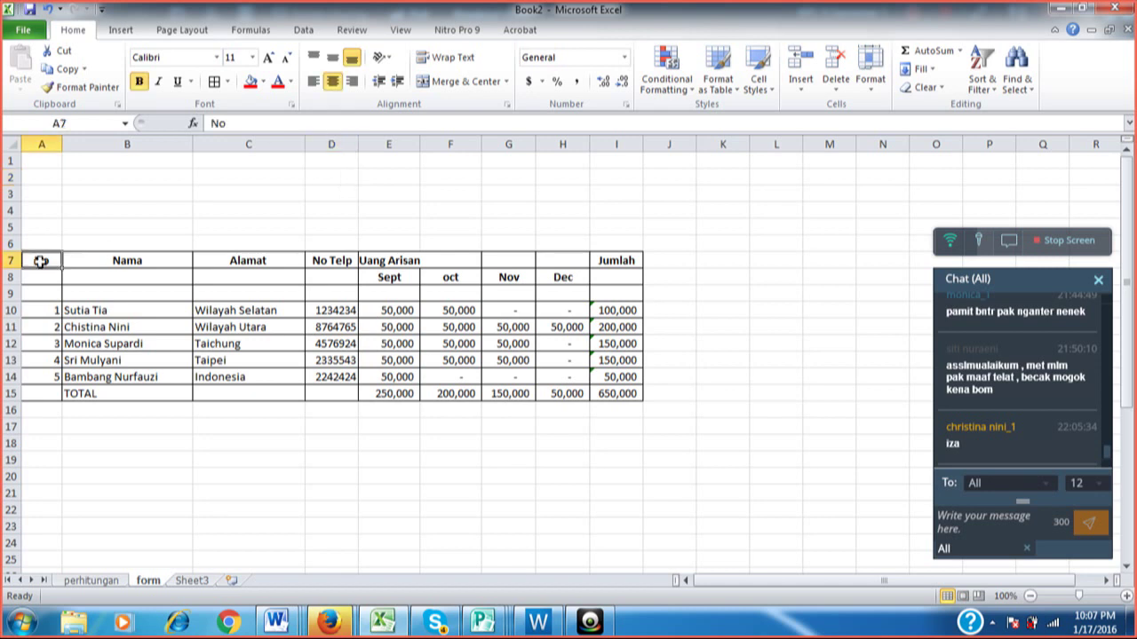
pyautogui.click(94, 260)
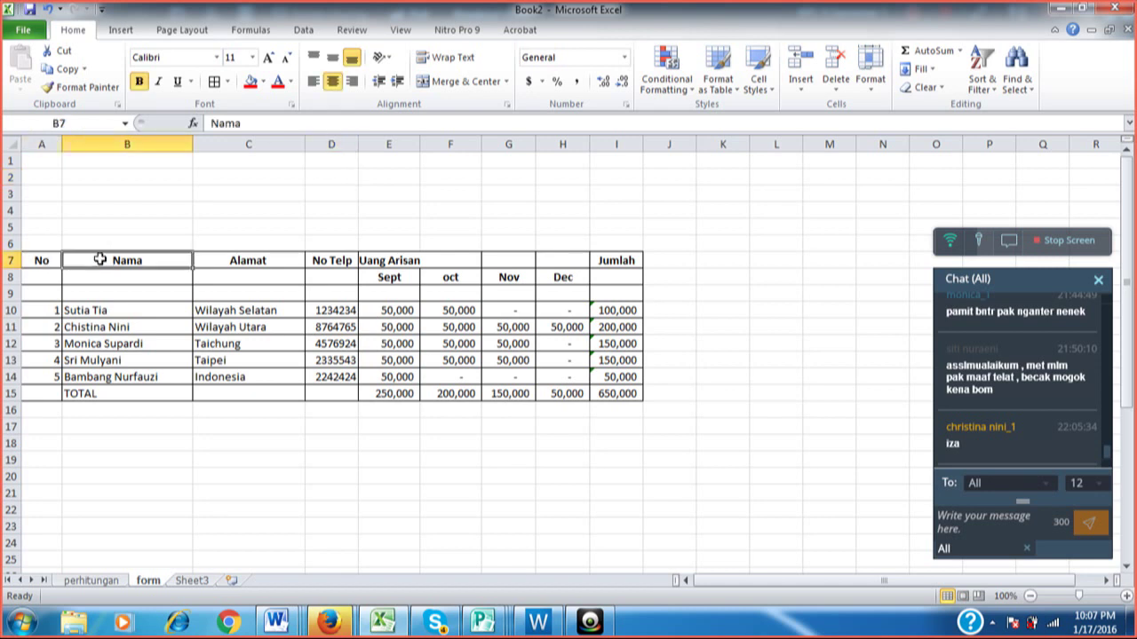
pyautogui.click(241, 257)
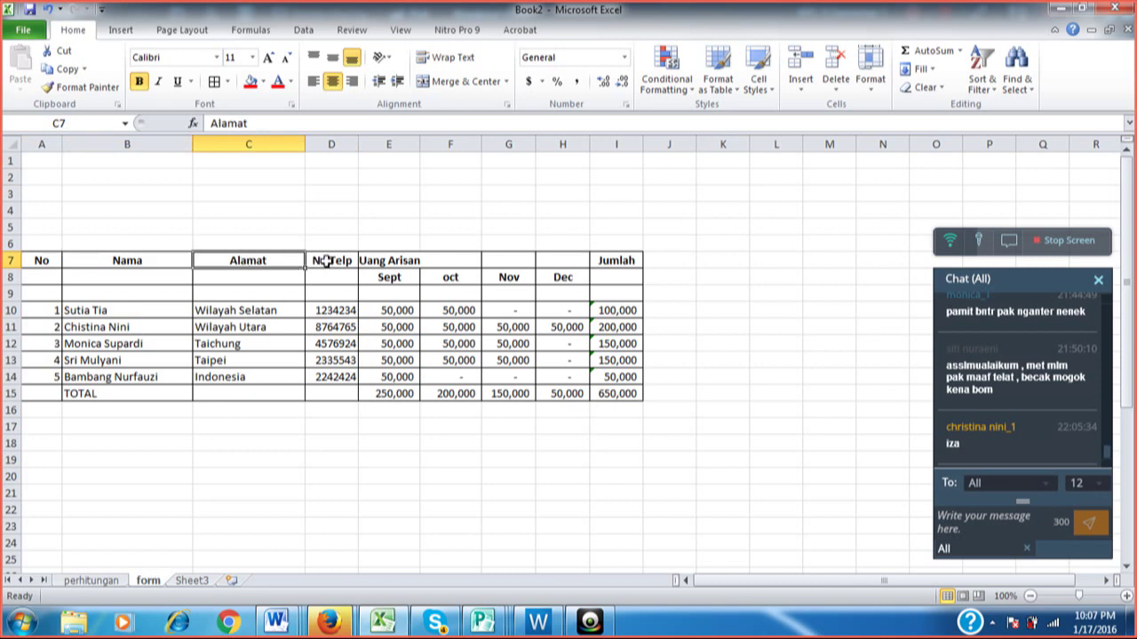
pyautogui.click(323, 259)
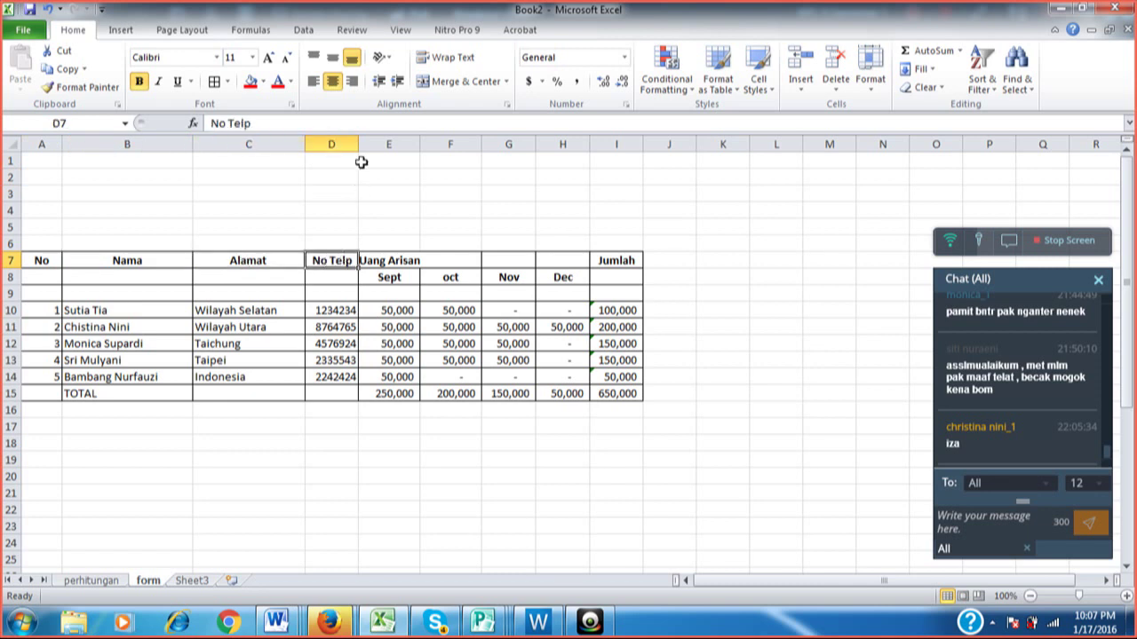
pyautogui.moveTo(358, 147); pyautogui.dragTo(380, 147)
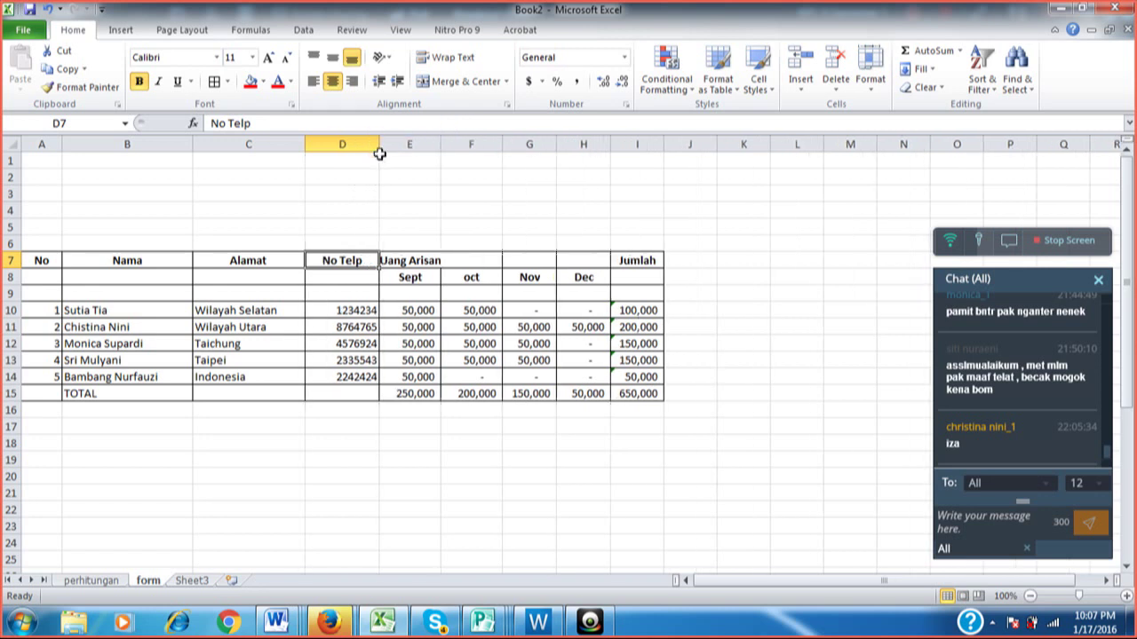
pyautogui.click(471, 196)
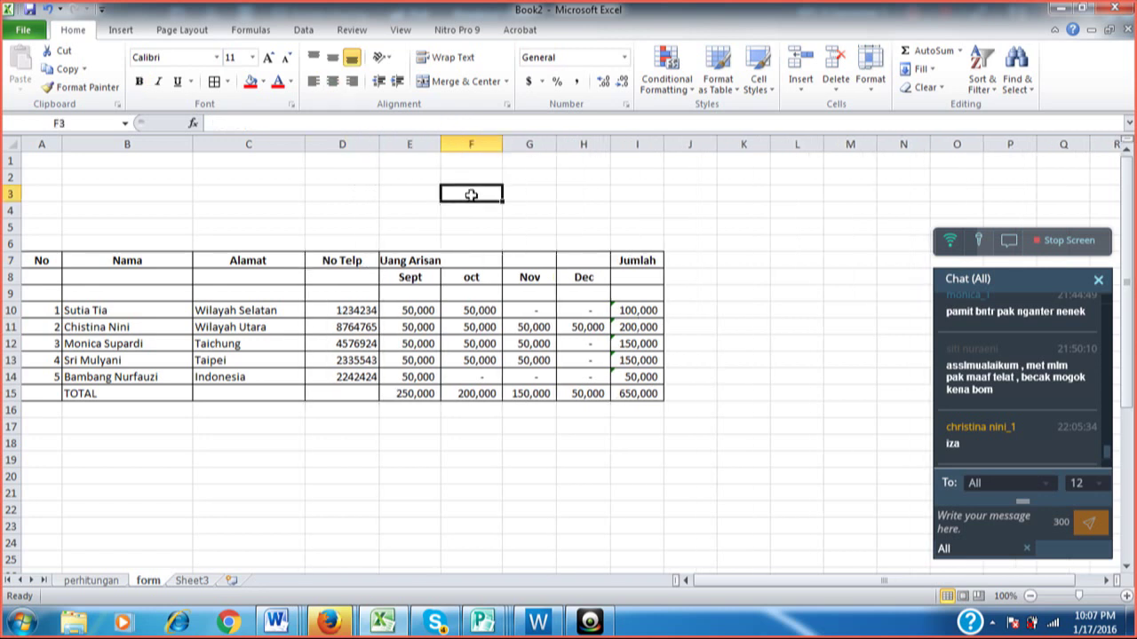
pyautogui.click(411, 259)
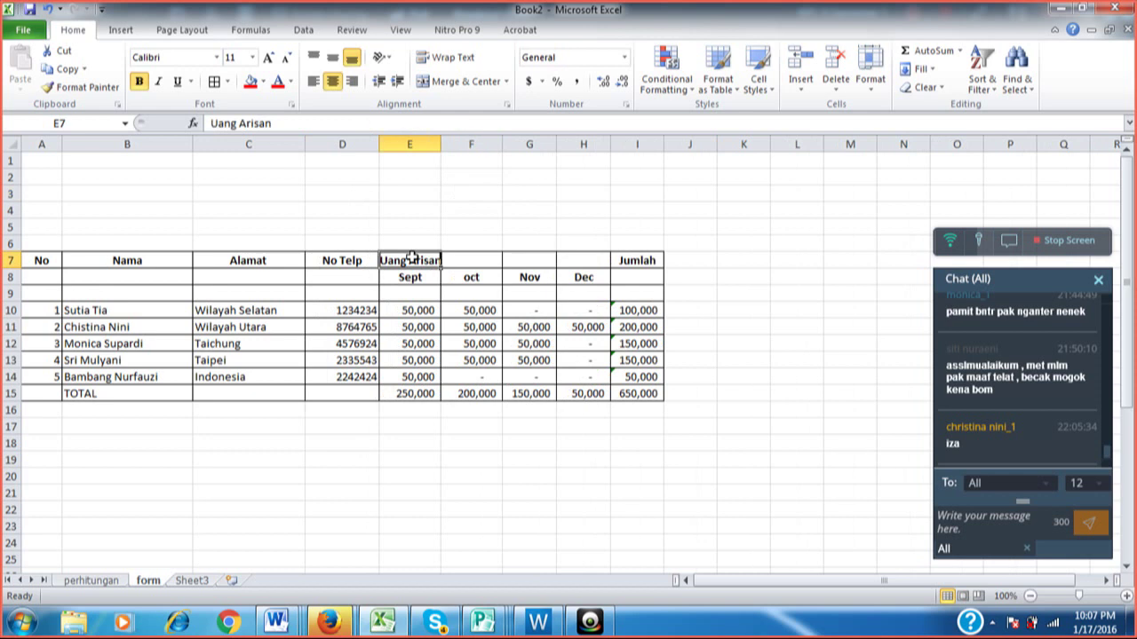
pyautogui.click(414, 276)
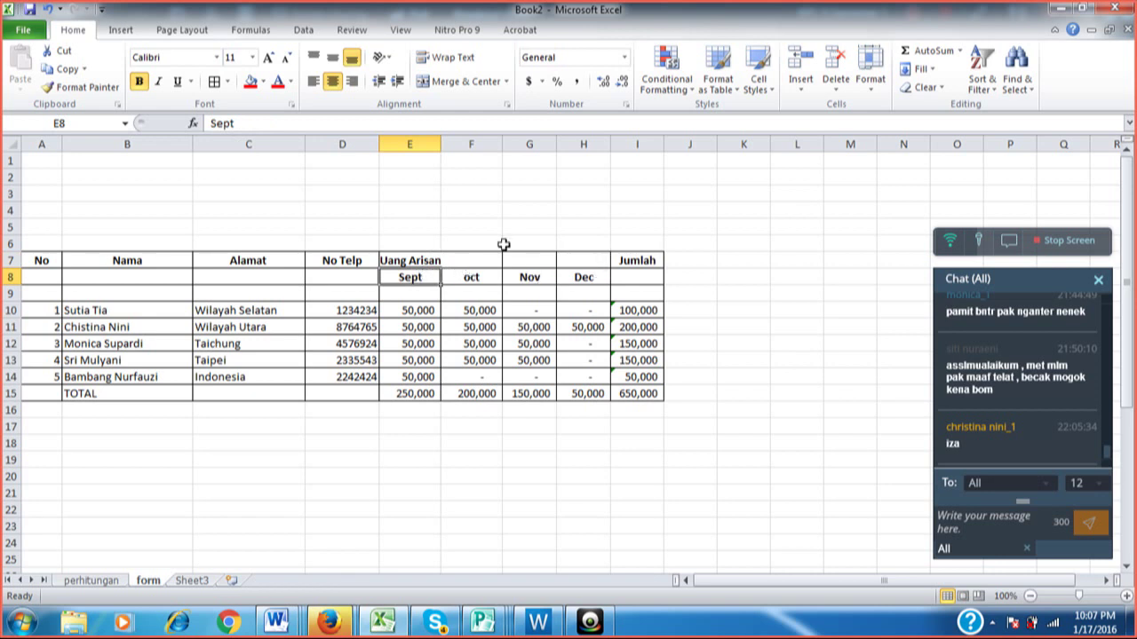
pyautogui.click(409, 260)
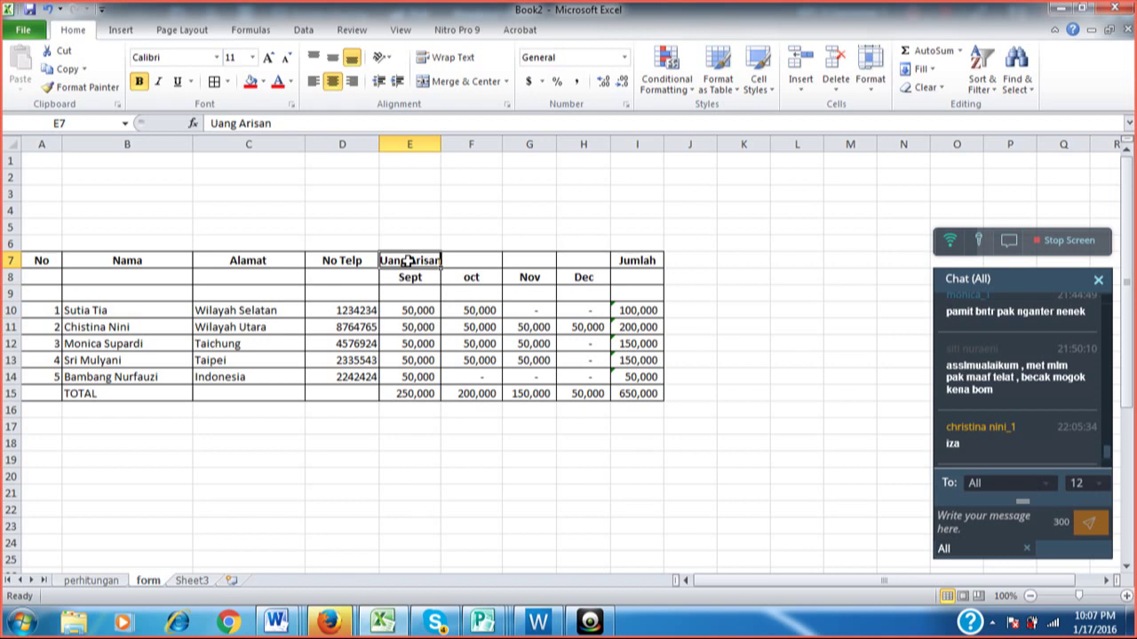
# Merge and centre the Uang Arisan heading across E7:H7, above the Sept to Dec headings.
pyautogui.hotkey('shift', 'Right')
pyautogui.hotkey('shift', 'Right')
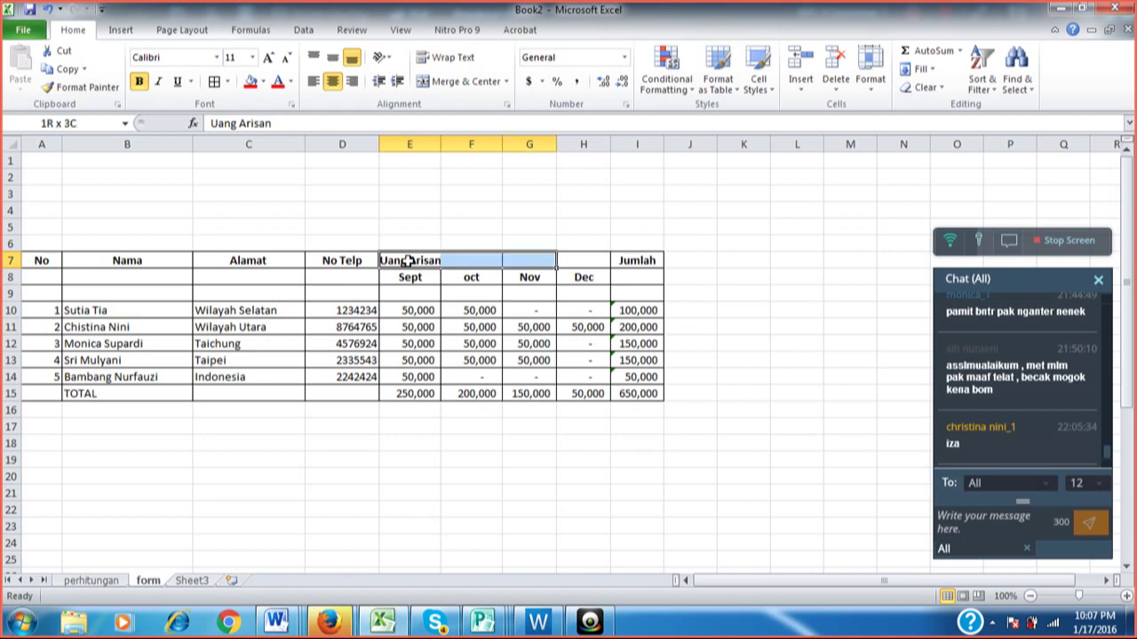
pyautogui.hotkey('shift', 'Right')
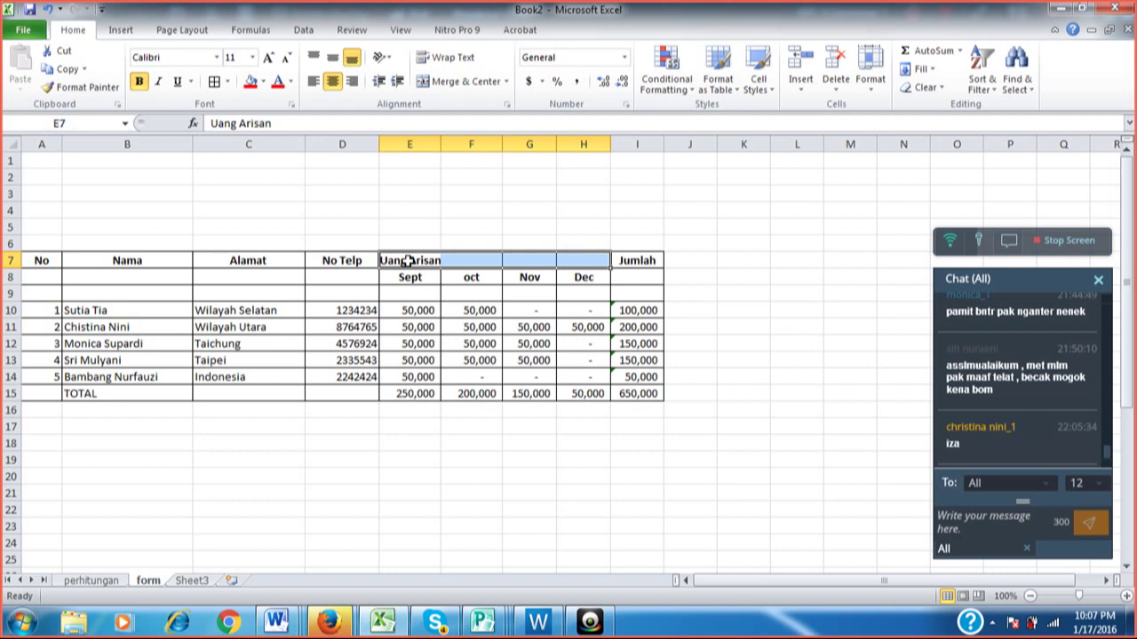
pyautogui.click(468, 92)
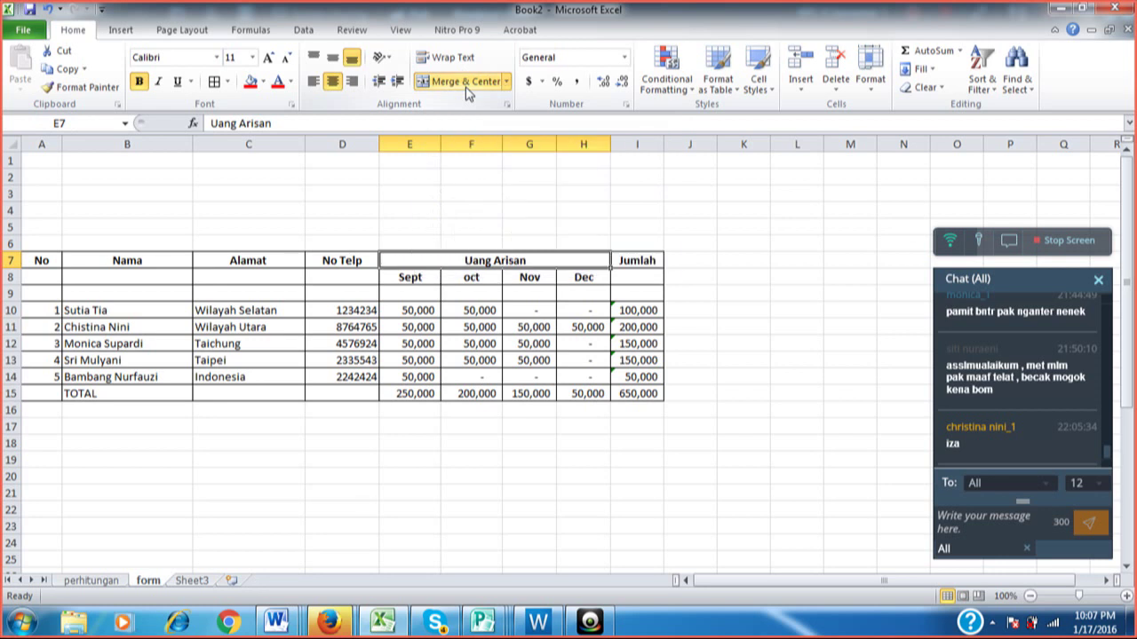
pyautogui.click(489, 211)
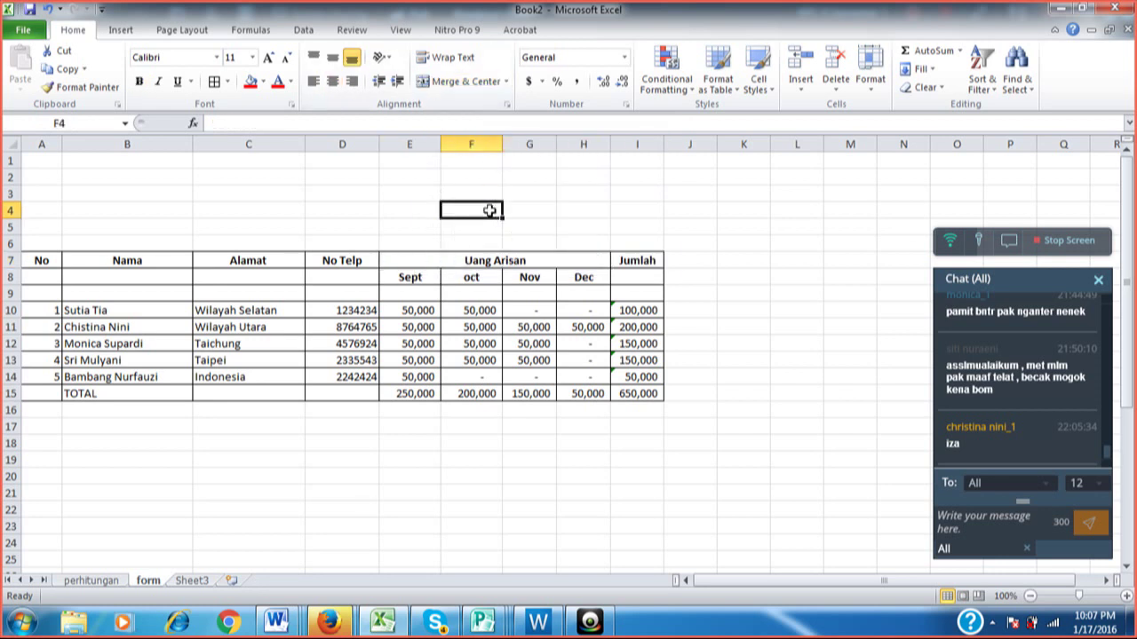
pyautogui.press('Down')
pyautogui.press('Down')
pyautogui.press('Down')
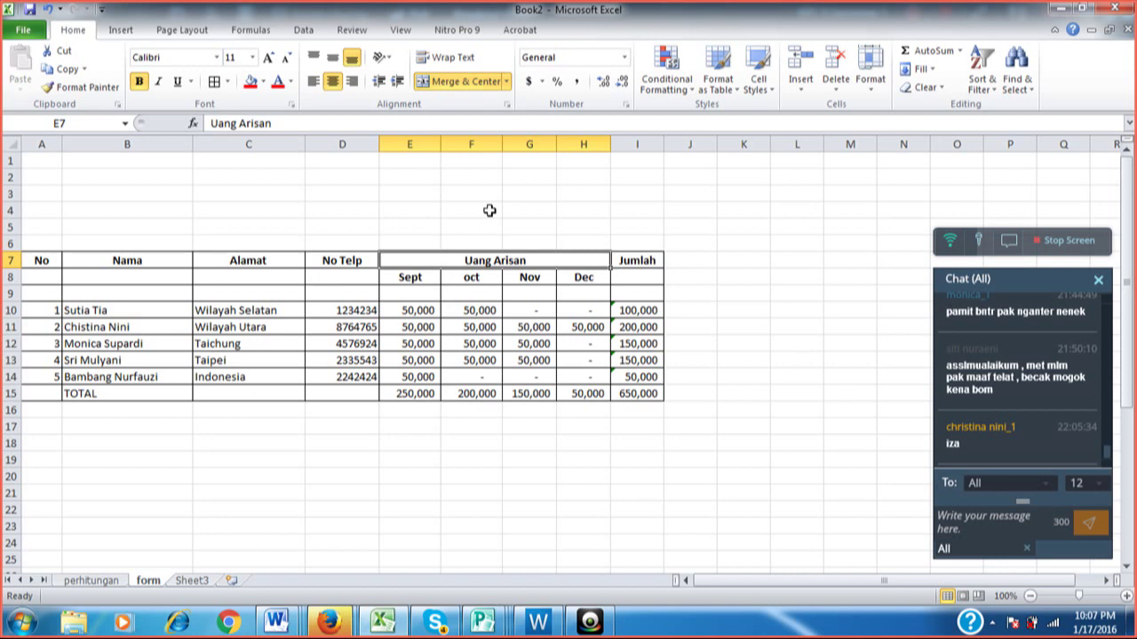
pyautogui.press('Down')
pyautogui.press('Left')
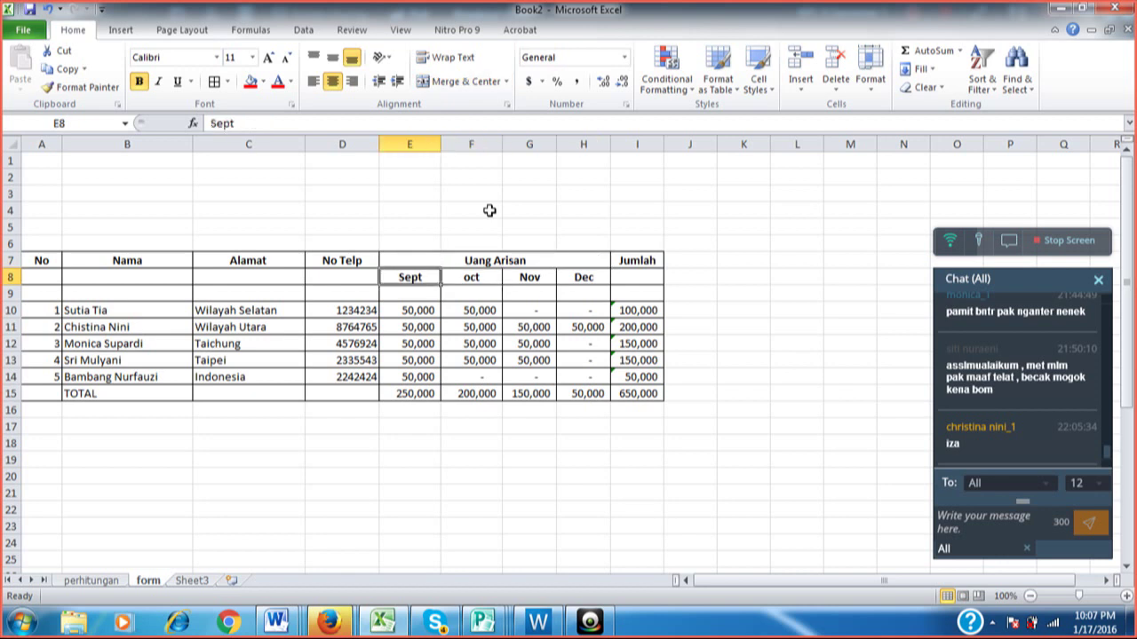
pyautogui.press('Right')
pyautogui.press('Right')
pyautogui.press('Right')
pyautogui.press('Right')
pyautogui.press('Right')
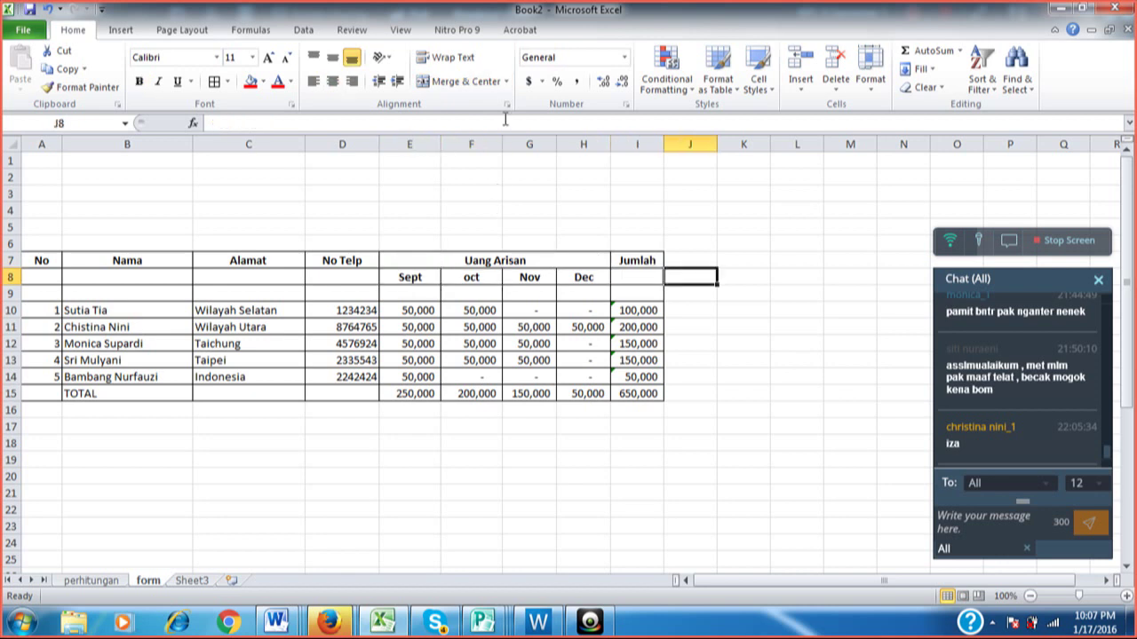
# Widen the Jumlah column, then select both header rows A7:I8 for a fill colour.
pyautogui.moveTo(664, 149); pyautogui.dragTo(683, 148)
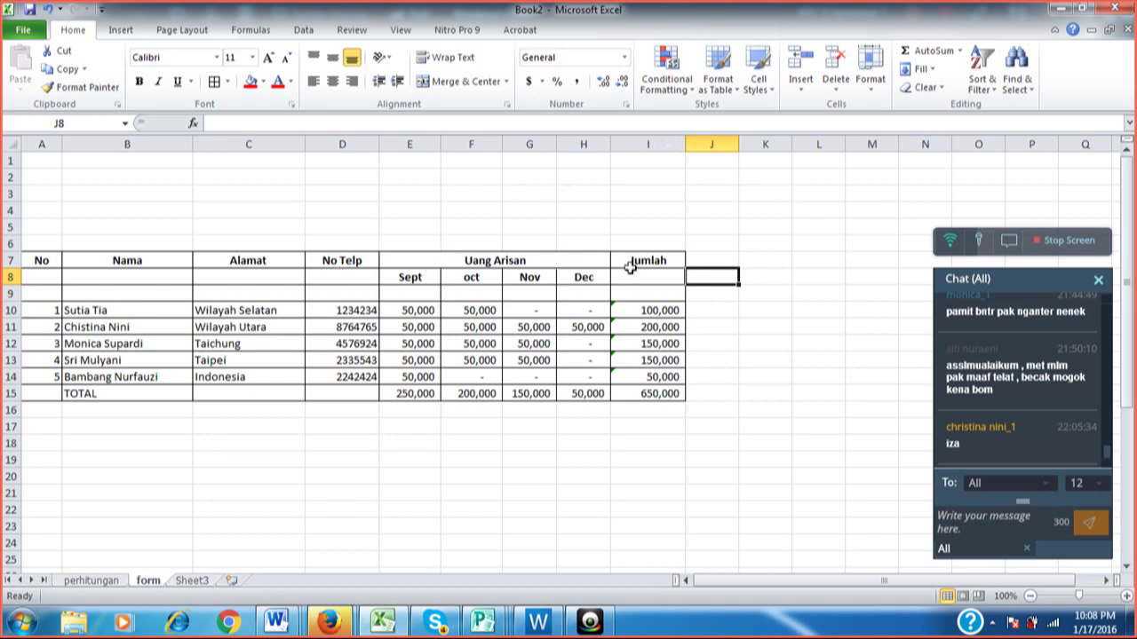
pyautogui.click(46, 258)
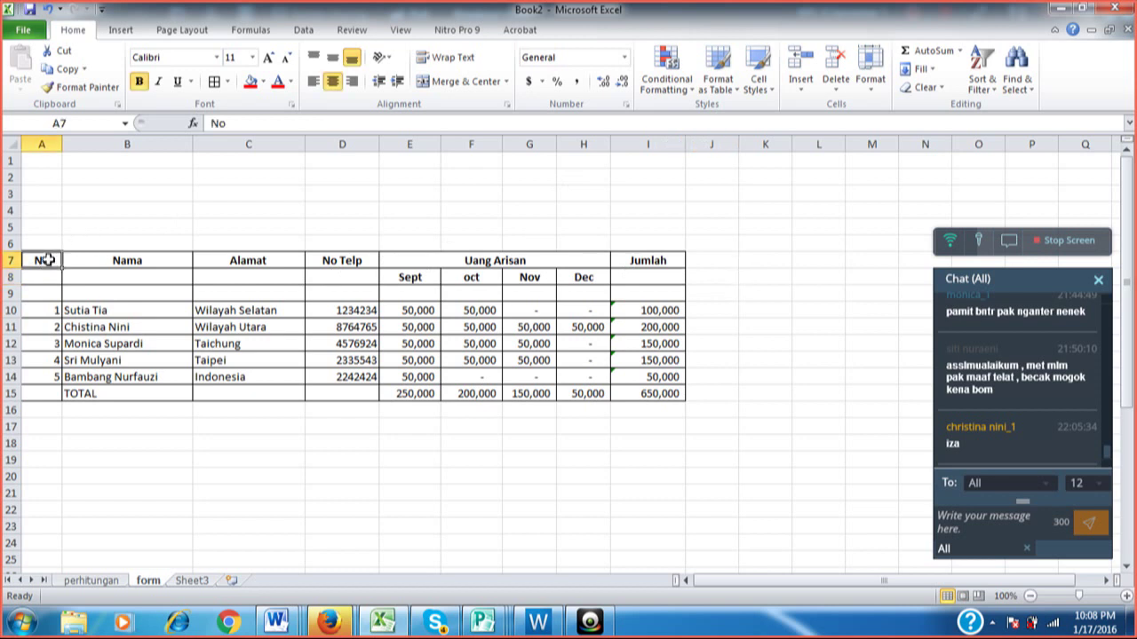
pyautogui.hotkey('shift', 'Down')
pyautogui.hotkey('shift', 'Right')
pyautogui.hotkey('shift', 'Right')
pyautogui.hotkey('shift', 'Right')
pyautogui.hotkey('shift', 'Right')
pyautogui.hotkey('shift', 'Right')
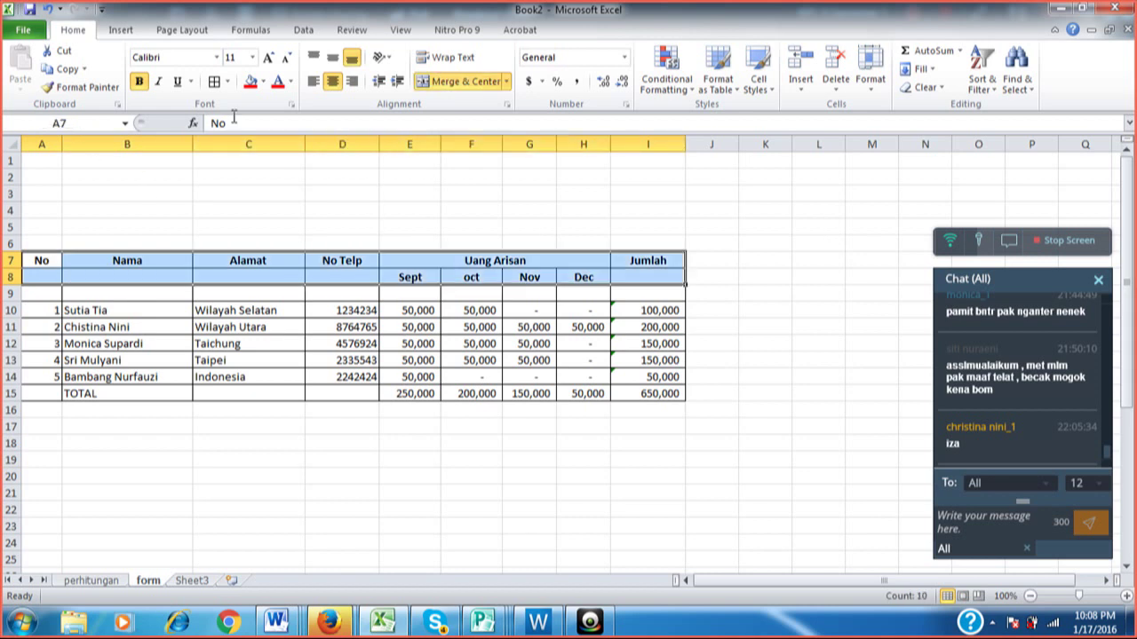
pyautogui.click(264, 81)
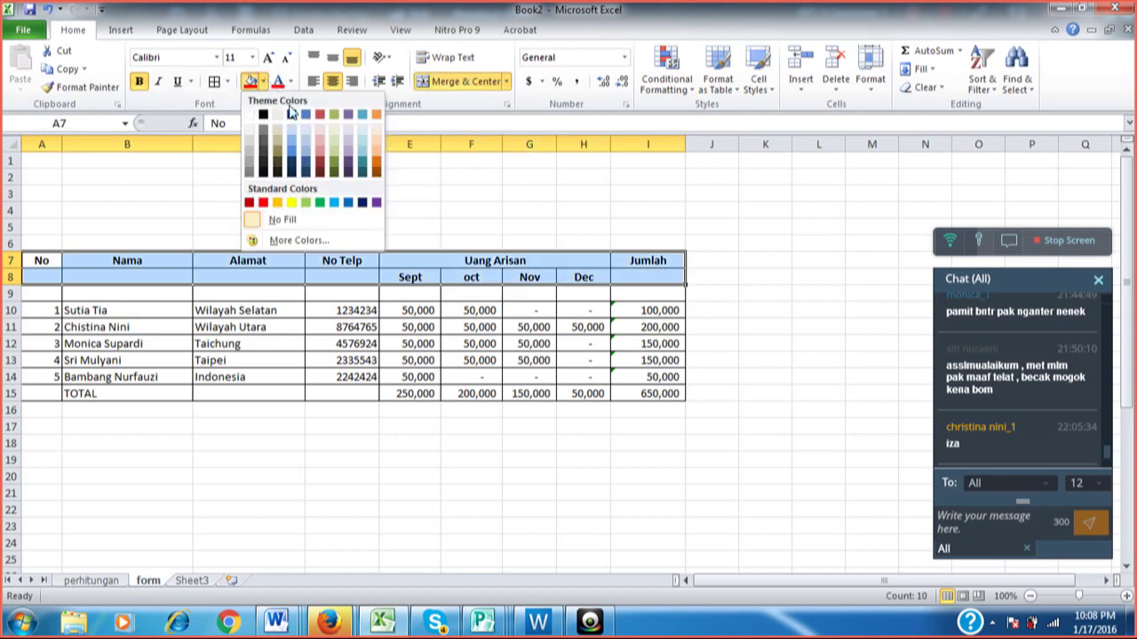
# Fill the header rows A7:I8 with Orange, Accent 6, Lighter 60% and review the table.
pyautogui.click(376, 142)
pyautogui.click(426, 183)
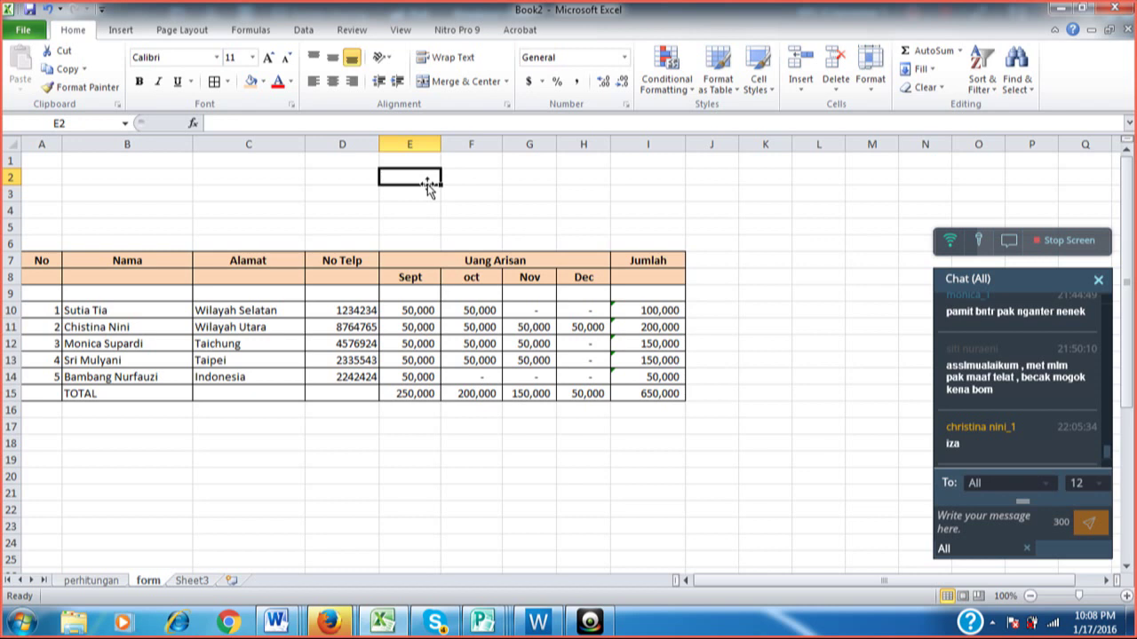
pyautogui.press('Down')
pyautogui.press('Down')
pyautogui.press('Down')
pyautogui.press('Down')
pyautogui.press('Left')
pyautogui.press('Down')
pyautogui.press('Left')
pyautogui.press('Left')
pyautogui.press('Left')
pyautogui.press('Down')
pyautogui.press('Down')
pyautogui.press('Down')
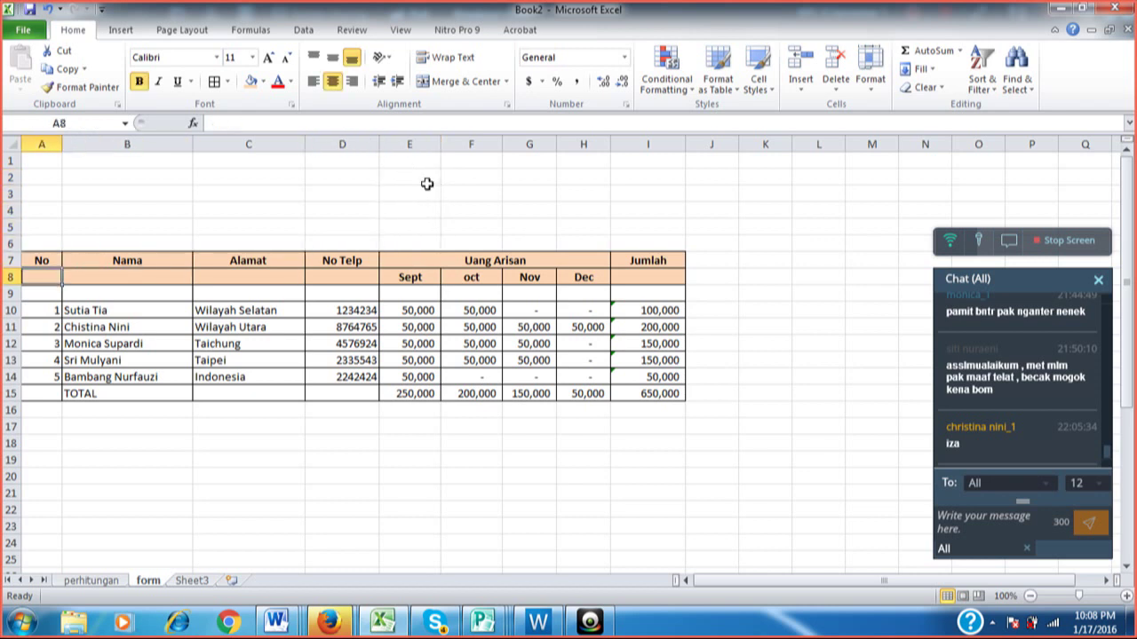
pyautogui.press('Right')
pyautogui.press('Right')
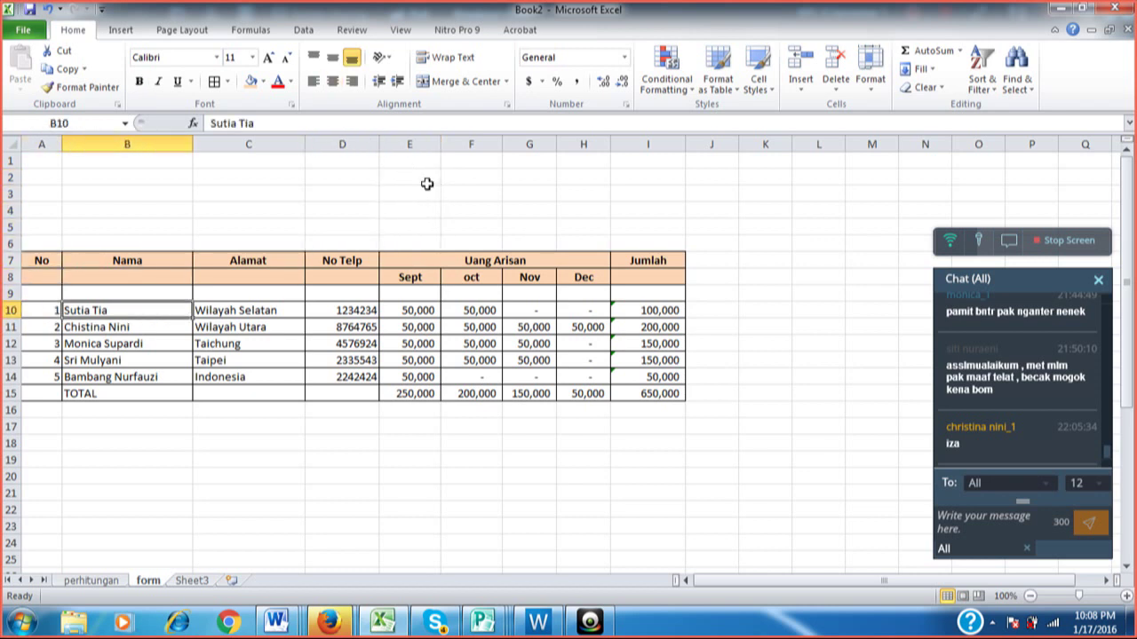
pyautogui.press('Right')
pyautogui.press('Right')
pyautogui.press('Right')
pyautogui.press('Right')
pyautogui.press('Right')
pyautogui.press('Right')
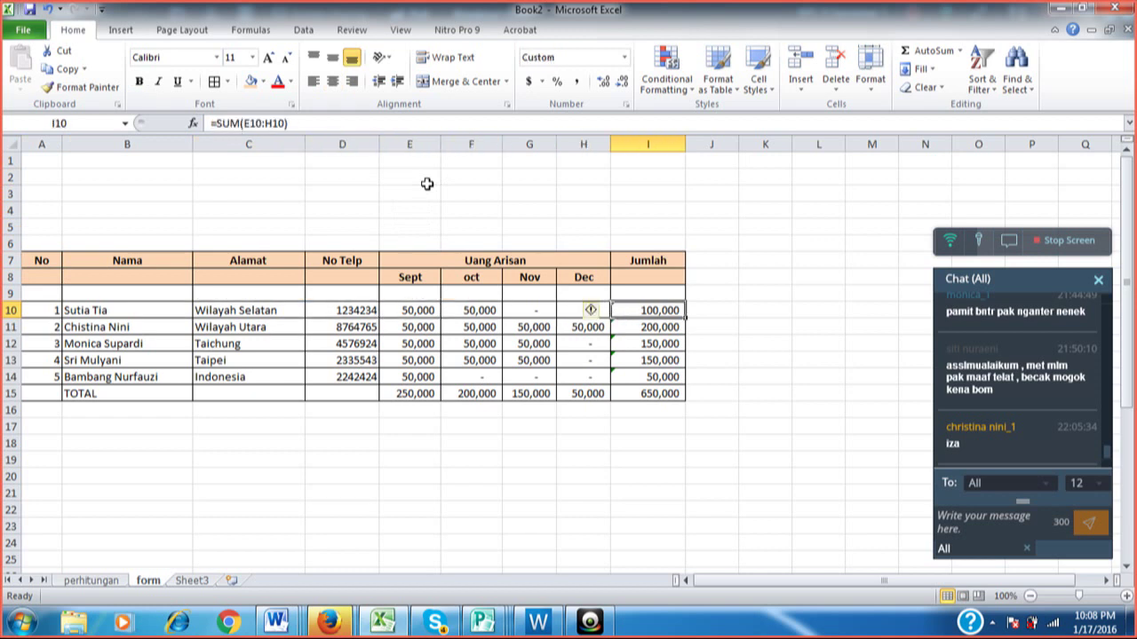
pyautogui.press('Up')
pyautogui.press('Up')
pyautogui.press('Up')
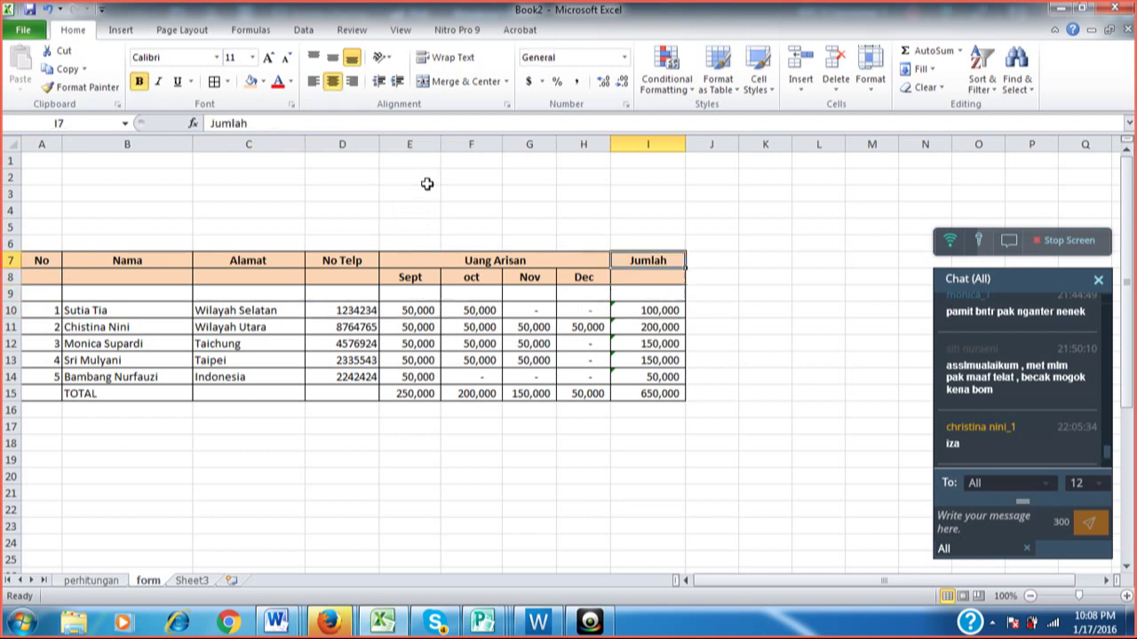
# Give row 8 (A8:I8) a Thick Bottom Border and zoom the sheet to 120%.
pyautogui.press('Down')
pyautogui.press('Left')
pyautogui.press('Left')
pyautogui.press('Left')
pyautogui.press('Left')
pyautogui.press('Left')
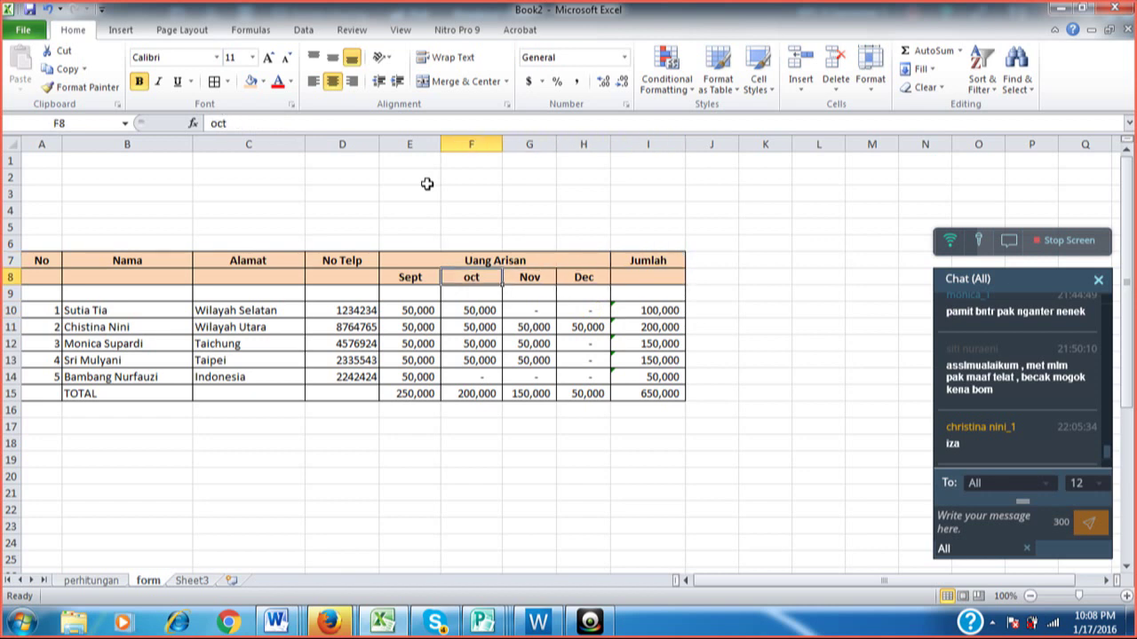
pyautogui.press('Left')
pyautogui.press('Left')
pyautogui.press('Left')
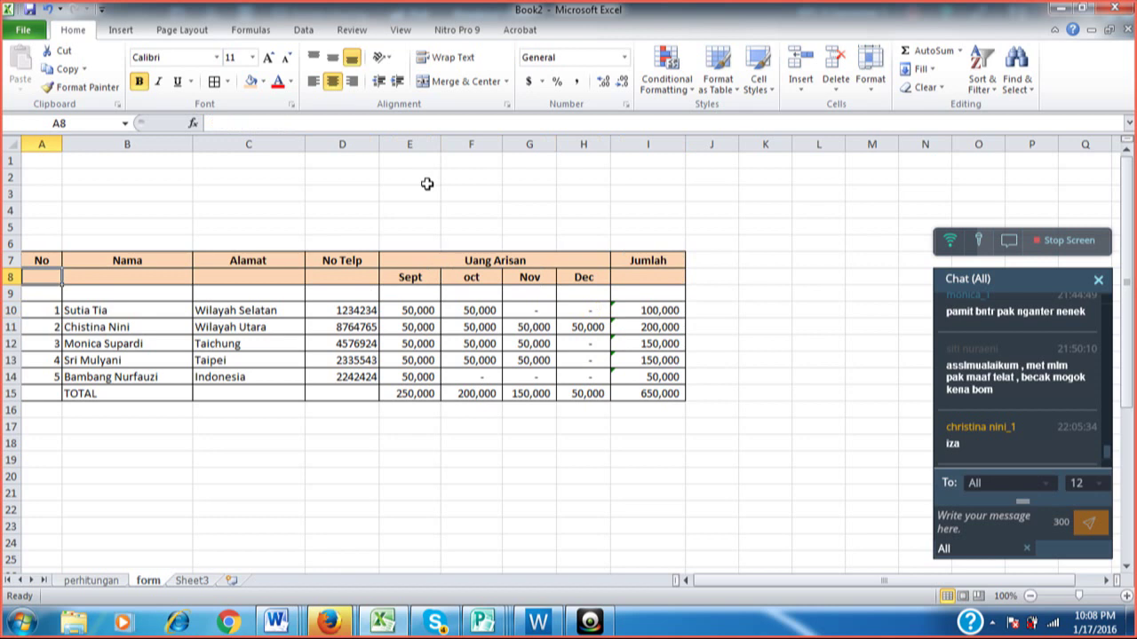
pyautogui.hotkey('shift', 'Right')
pyautogui.hotkey('shift', 'Right')
pyautogui.hotkey('shift', 'Right')
pyautogui.hotkey('shift', 'Right')
pyautogui.hotkey('shift', 'Right')
pyautogui.hotkey('shift', 'Right')
pyautogui.hotkey('shift', 'Right')
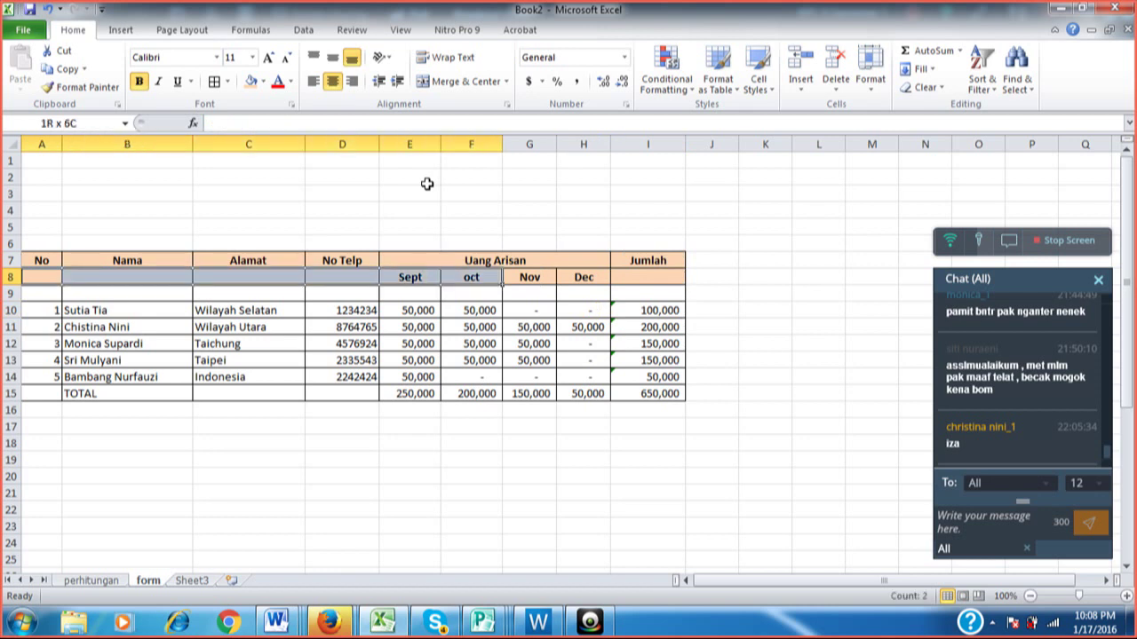
pyautogui.hotkey('shift', 'Right')
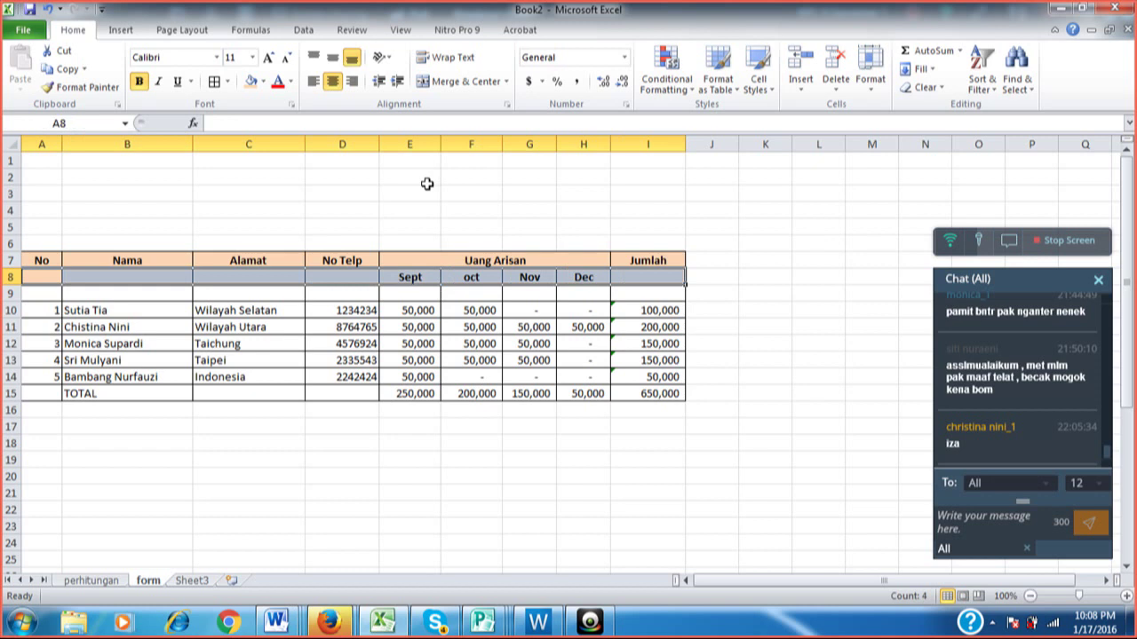
pyautogui.click(227, 81)
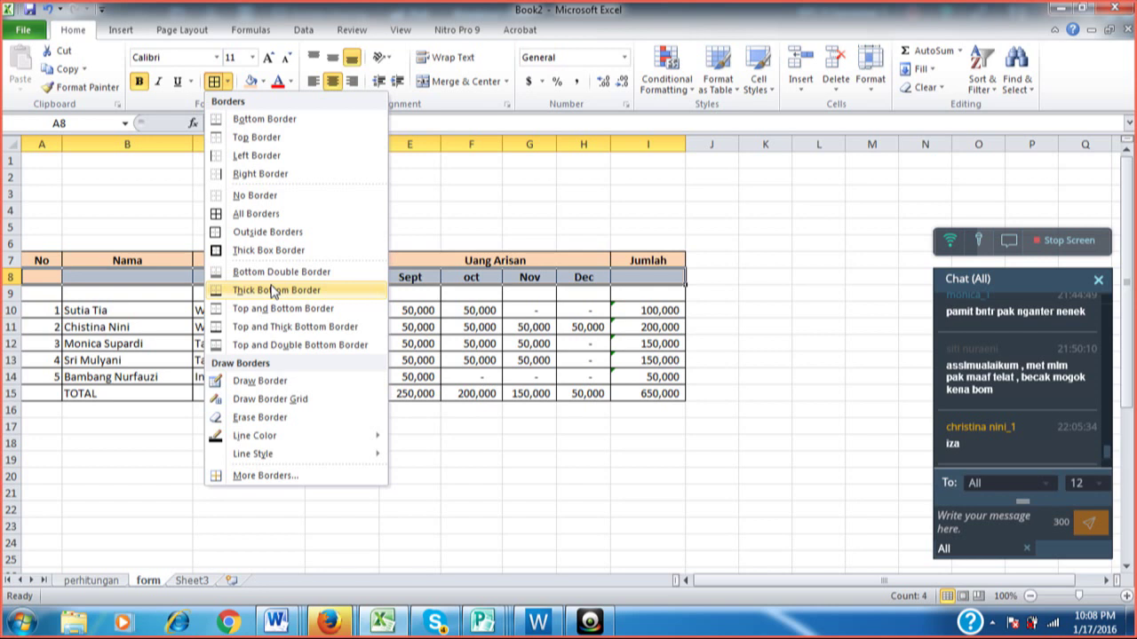
pyautogui.click(274, 290)
pyautogui.click(336, 226)
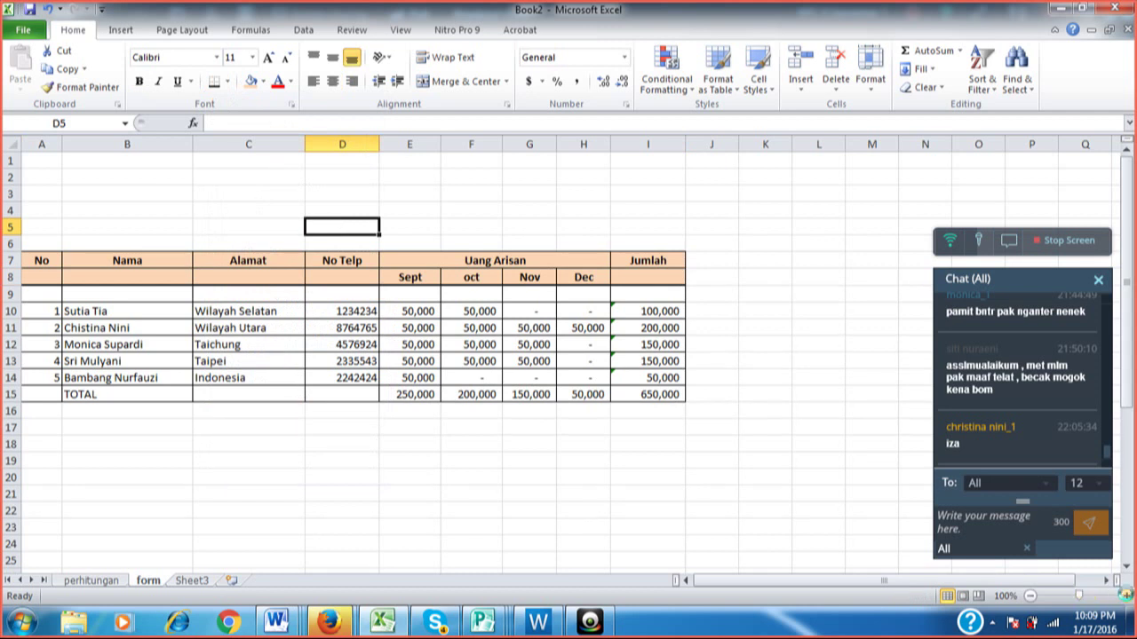
pyautogui.click(1126, 596)
pyautogui.click(1126, 596)
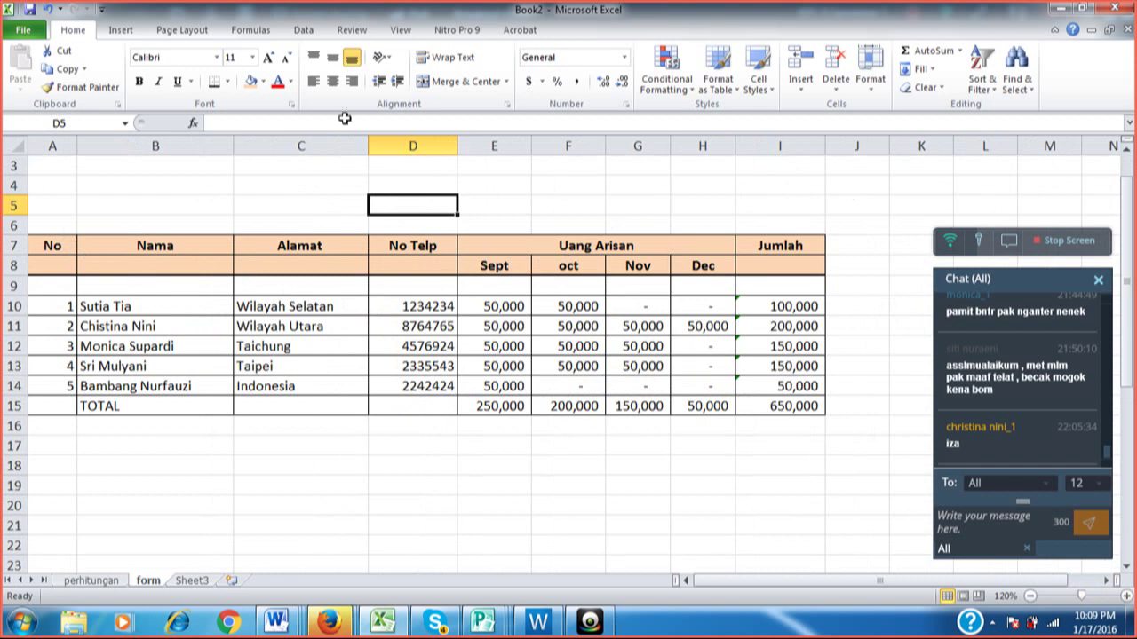
# Apply a Thick Box Border around the whole table range A7:I15.
pyautogui.moveTo(55, 247); pyautogui.dragTo(761, 396)
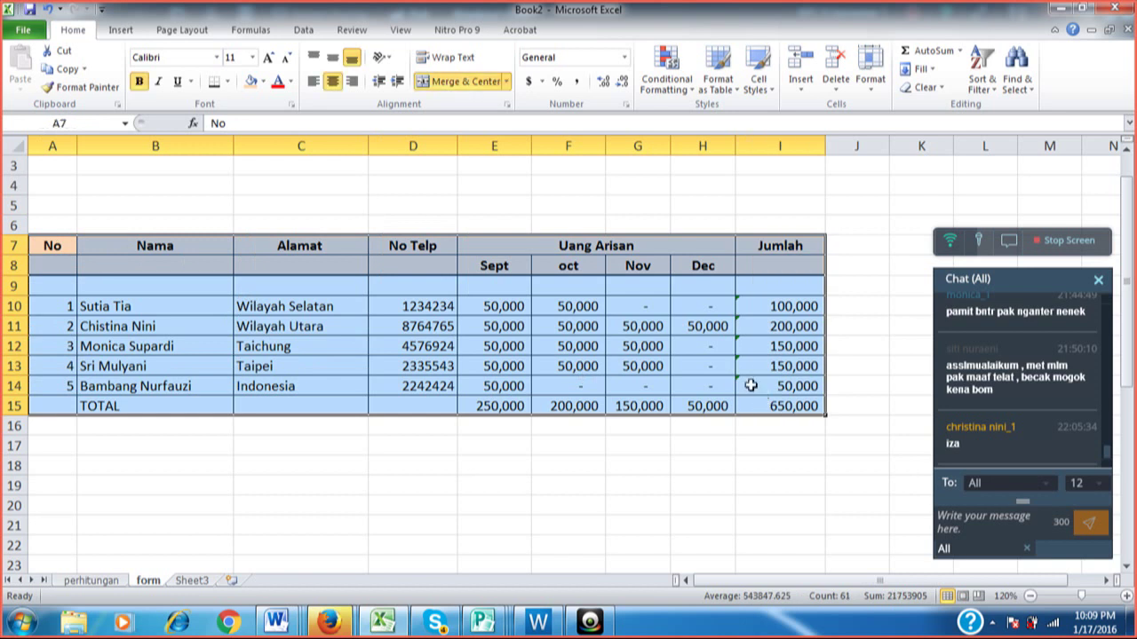
pyautogui.click(228, 82)
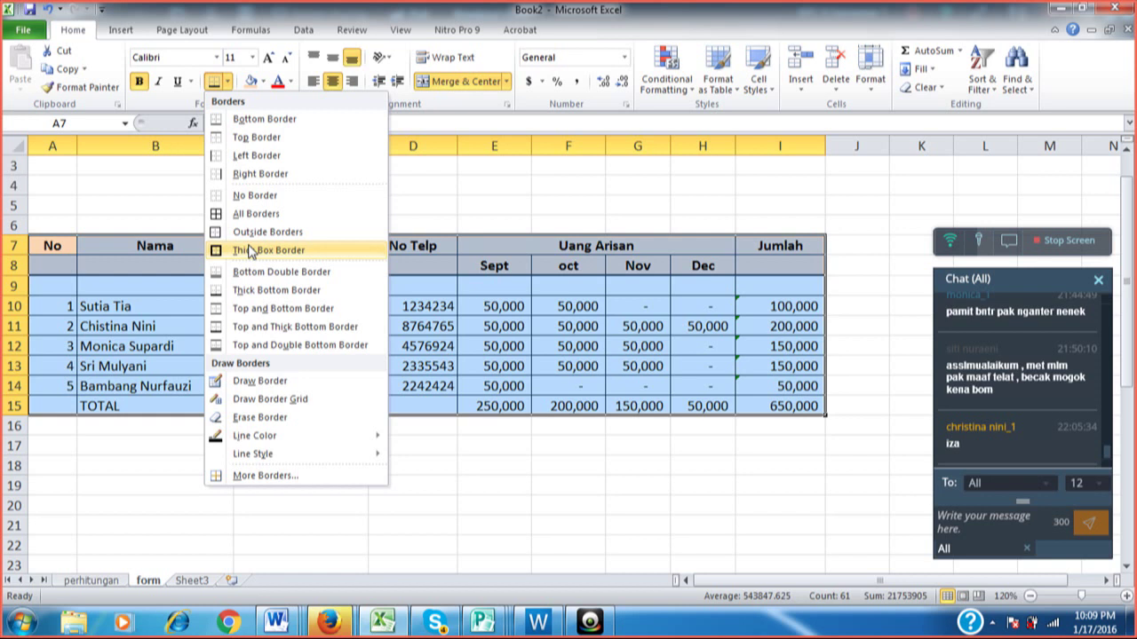
pyautogui.click(248, 251)
pyautogui.click(326, 206)
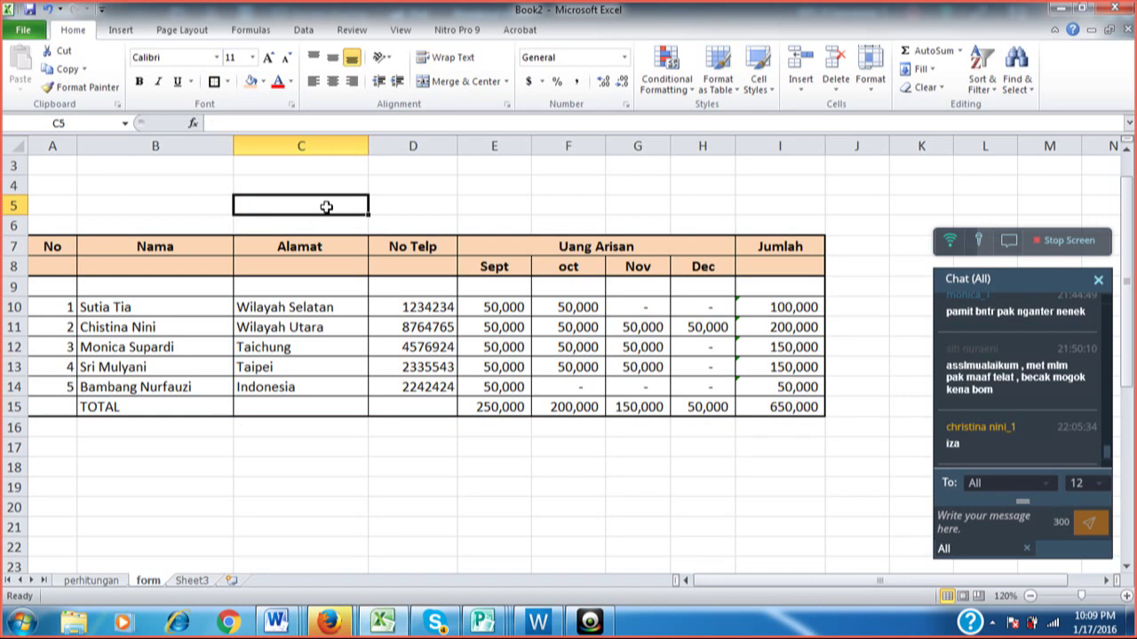
# Remove the bottom edge from headings A7:D7 using More Borders in Format Cells.
pyautogui.click(154, 250)
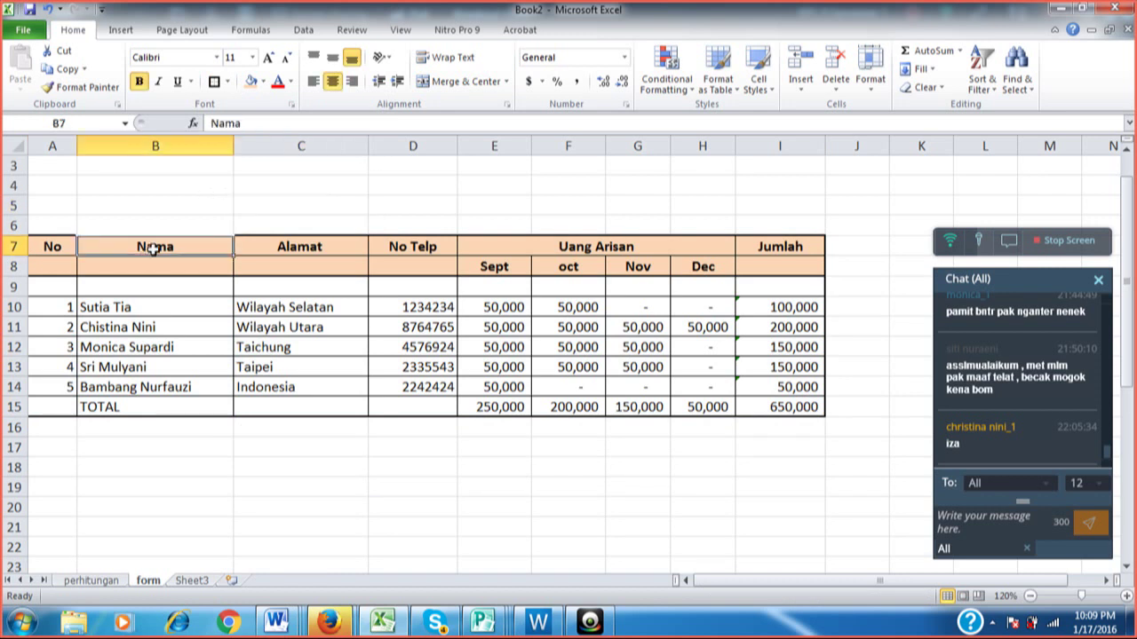
pyautogui.click(299, 250)
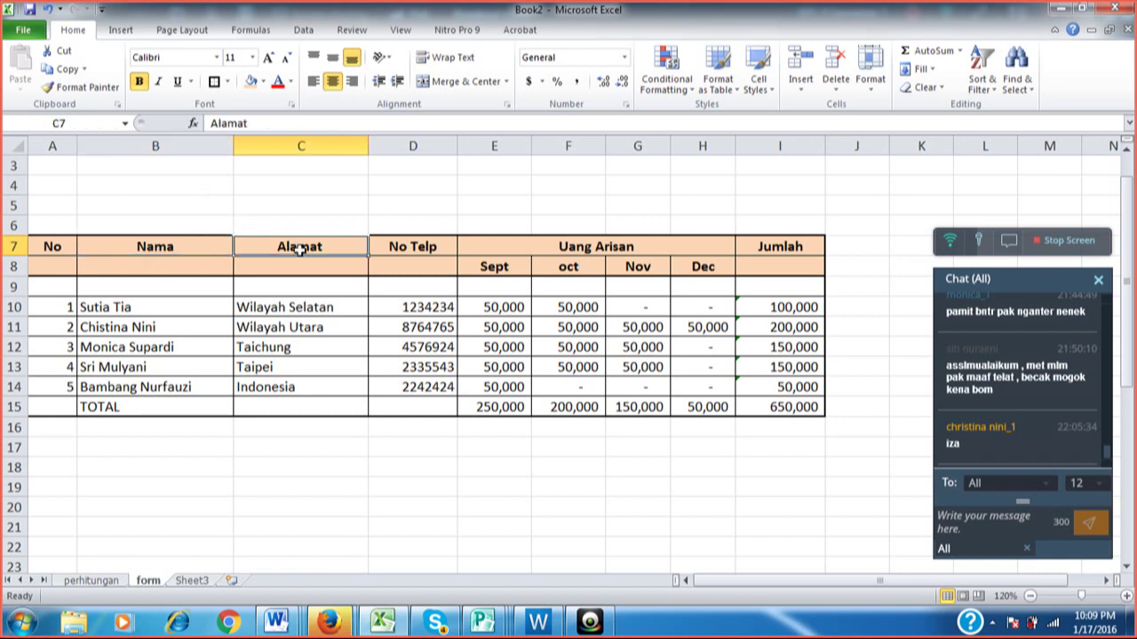
pyautogui.click(394, 248)
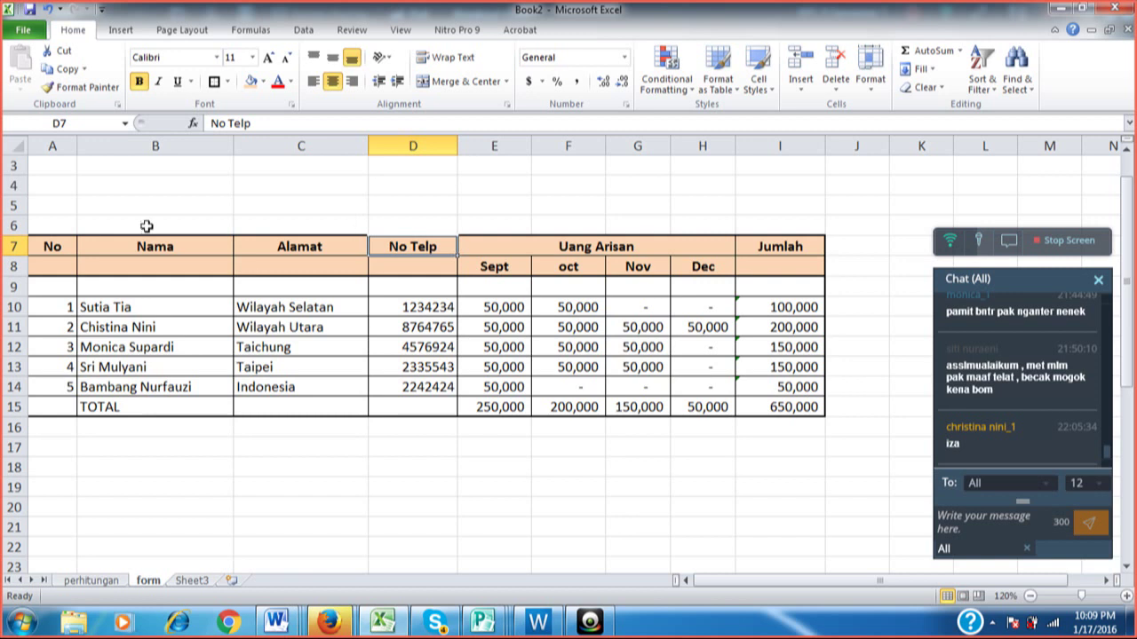
pyautogui.moveTo(50, 246); pyautogui.dragTo(392, 241)
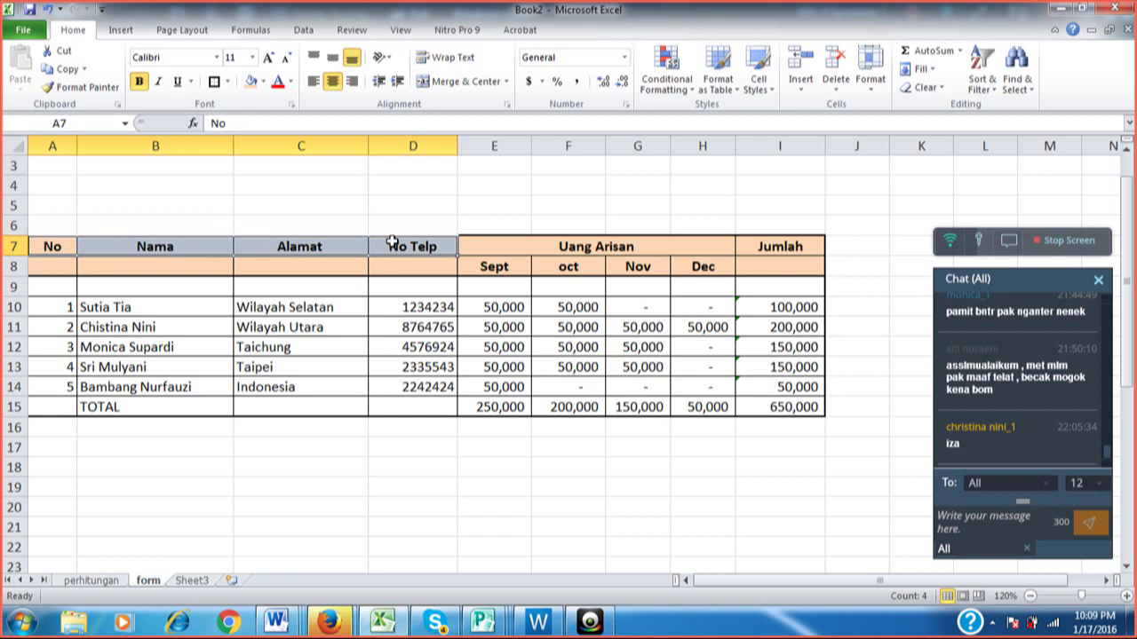
pyautogui.click(228, 82)
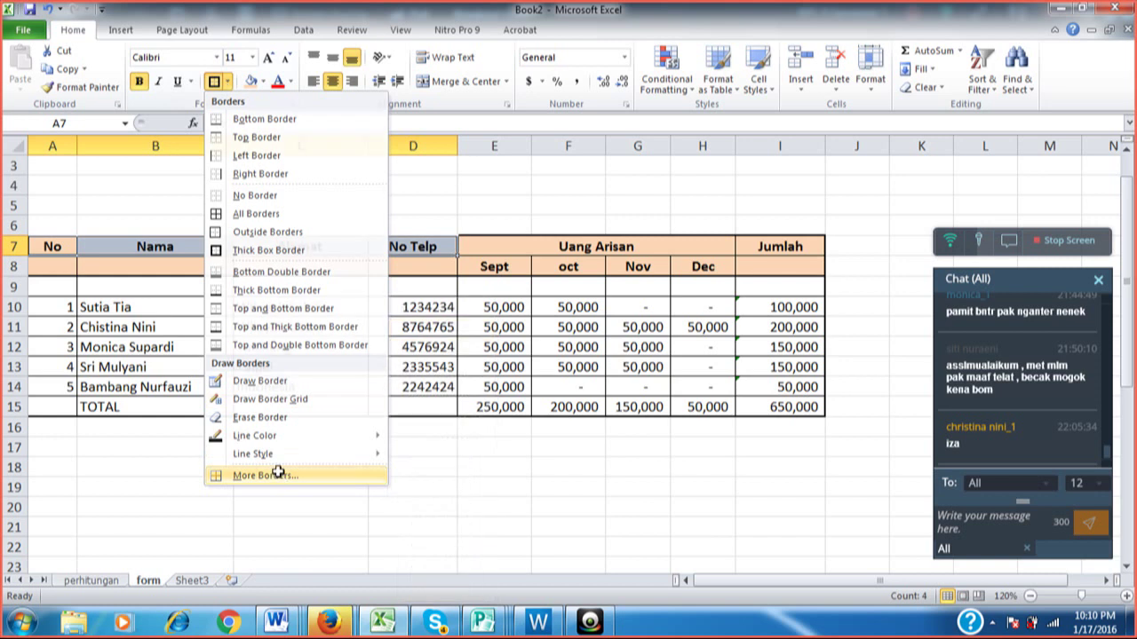
pyautogui.click(278, 475)
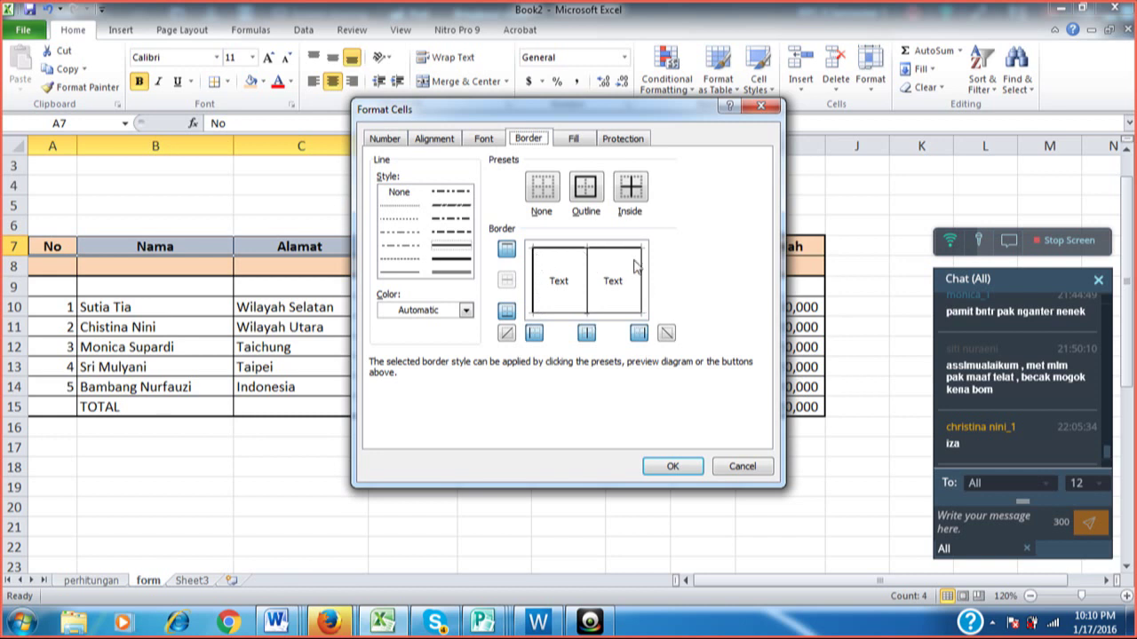
pyautogui.click(624, 314)
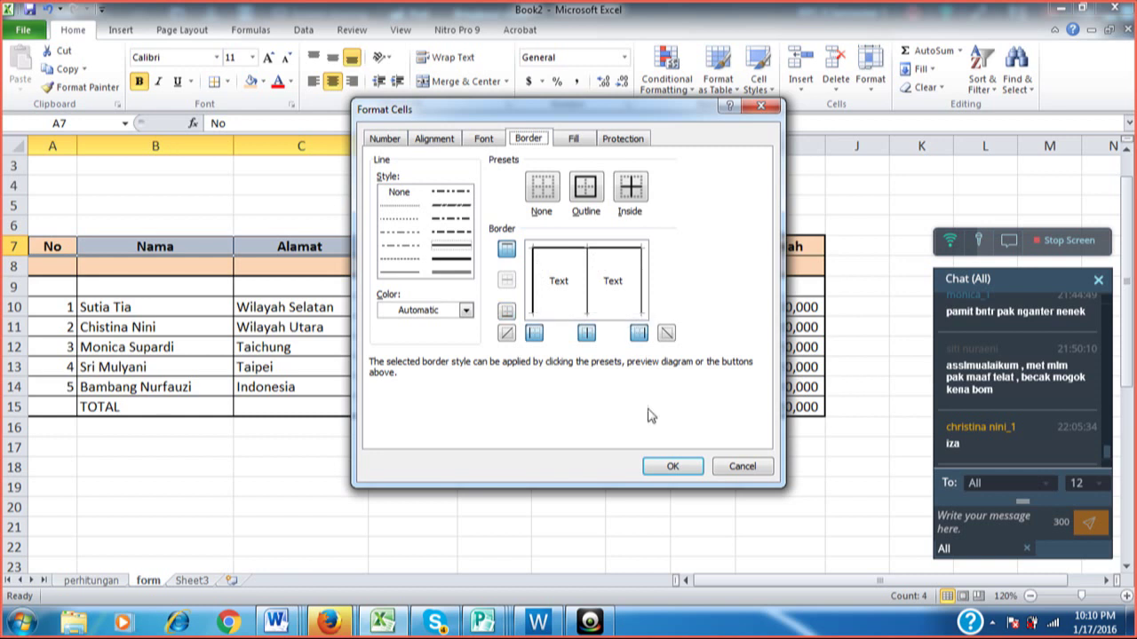
pyautogui.click(620, 315)
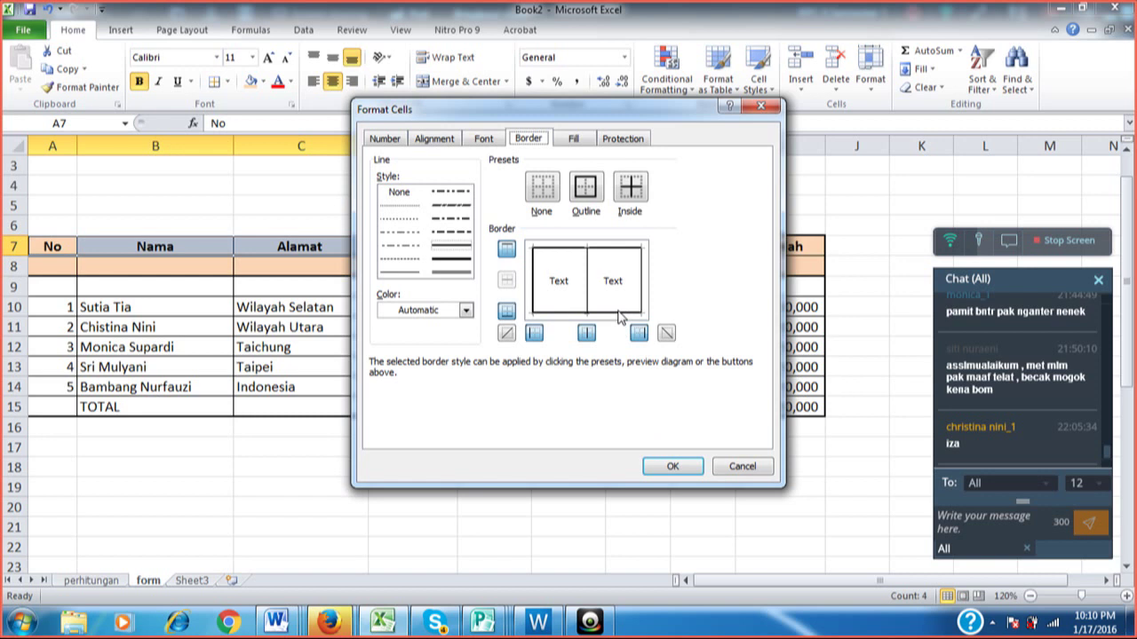
pyautogui.click(620, 316)
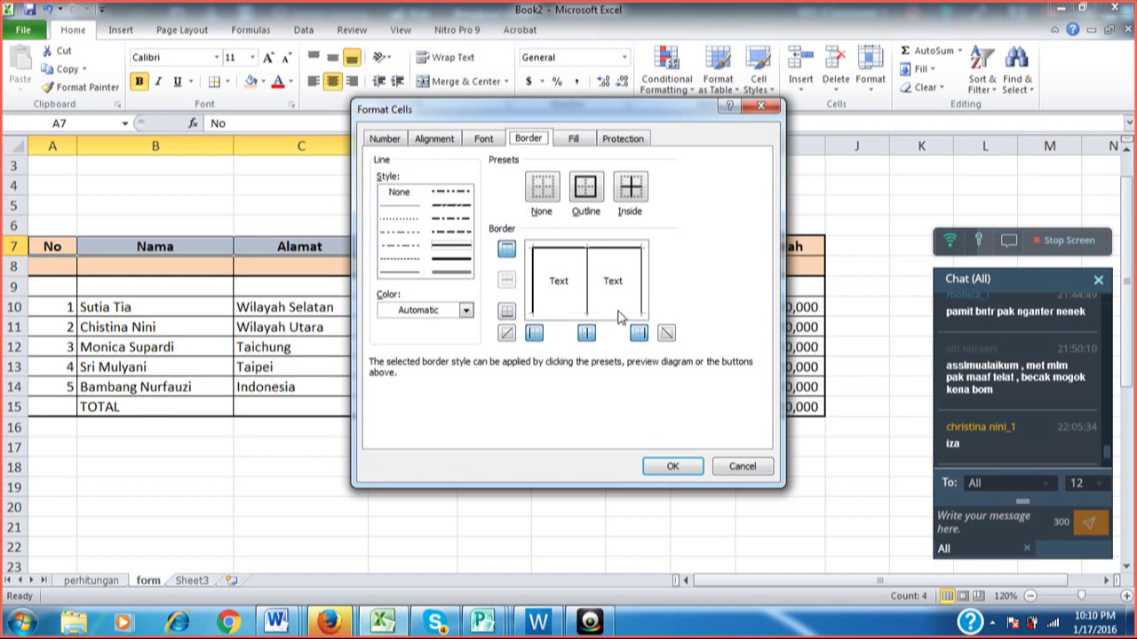
pyautogui.click(672, 468)
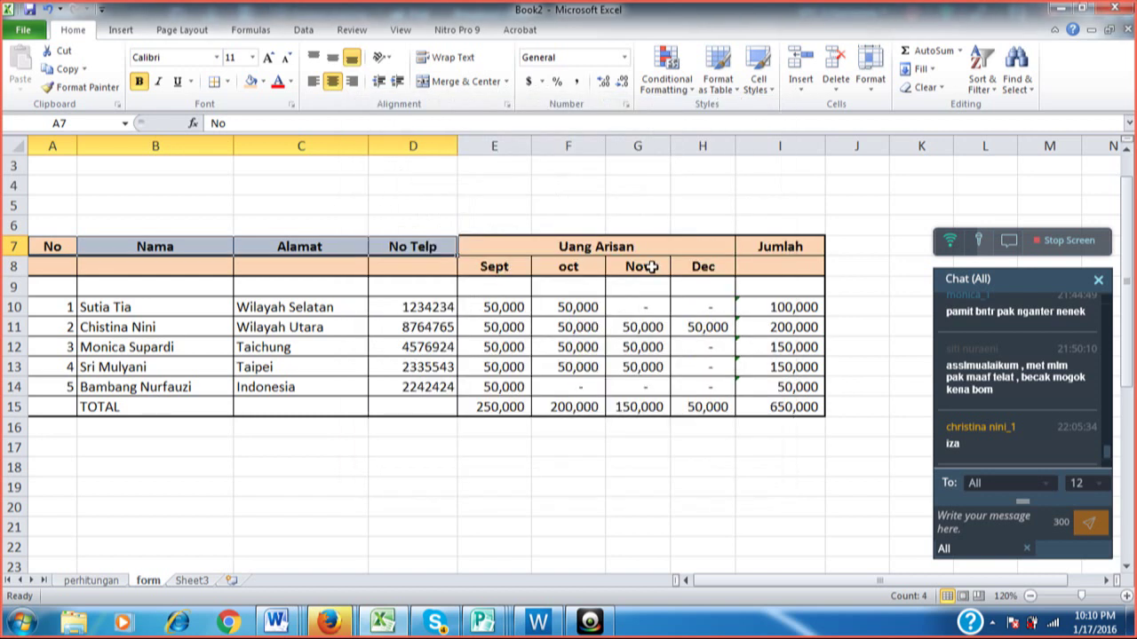
pyautogui.click(660, 191)
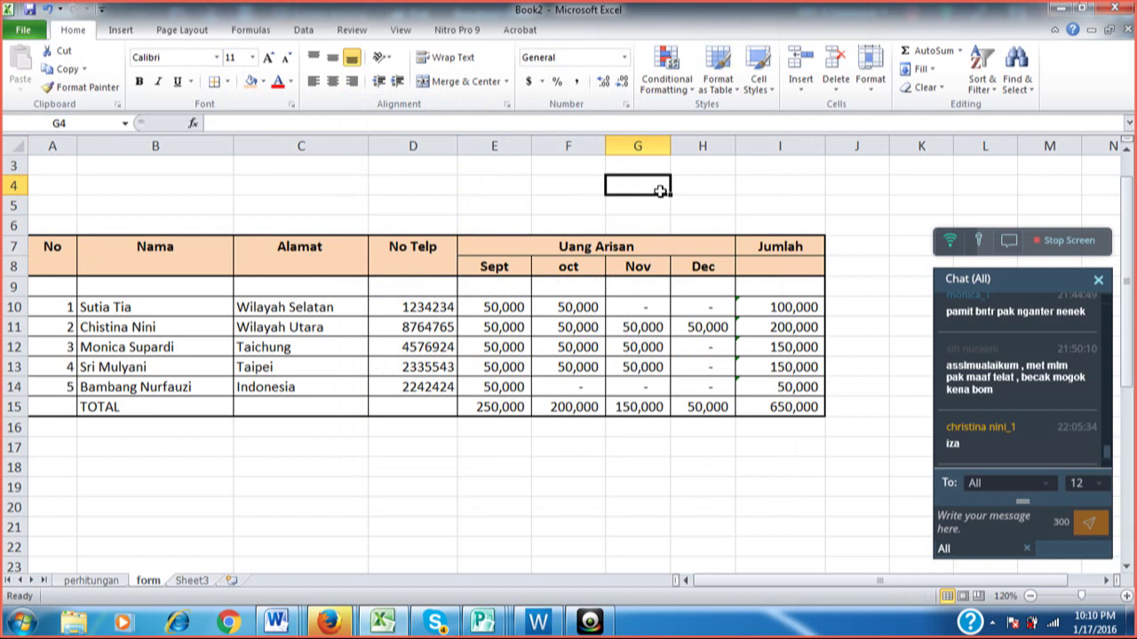
# Turn off the bottom border of Jumlah header cell I7 through More Borders.
pyautogui.click(778, 246)
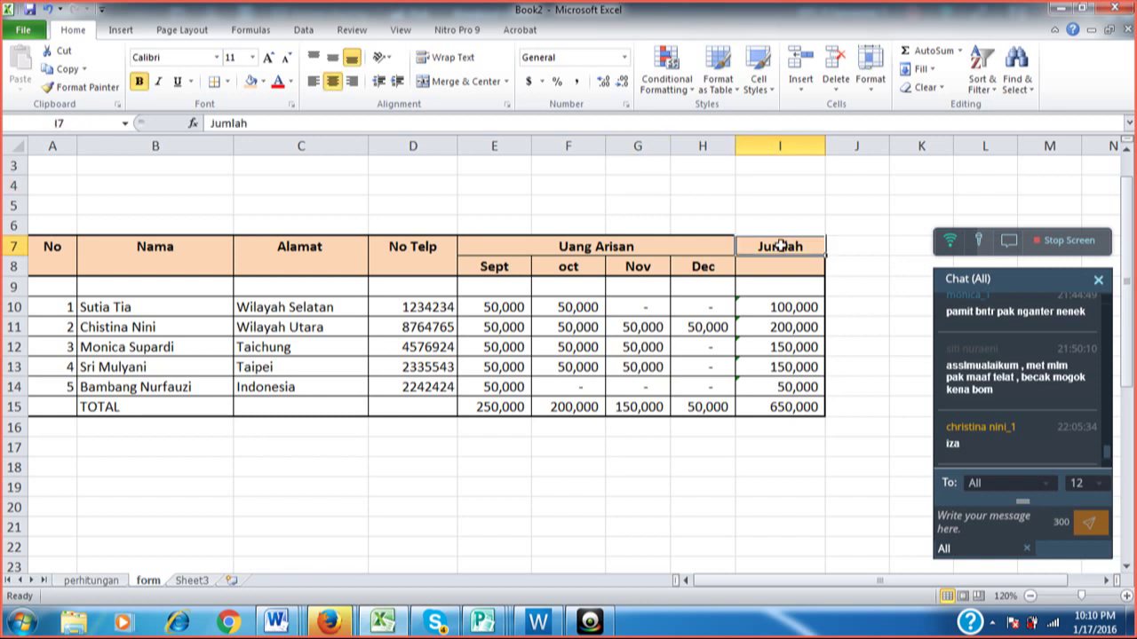
pyautogui.click(228, 81)
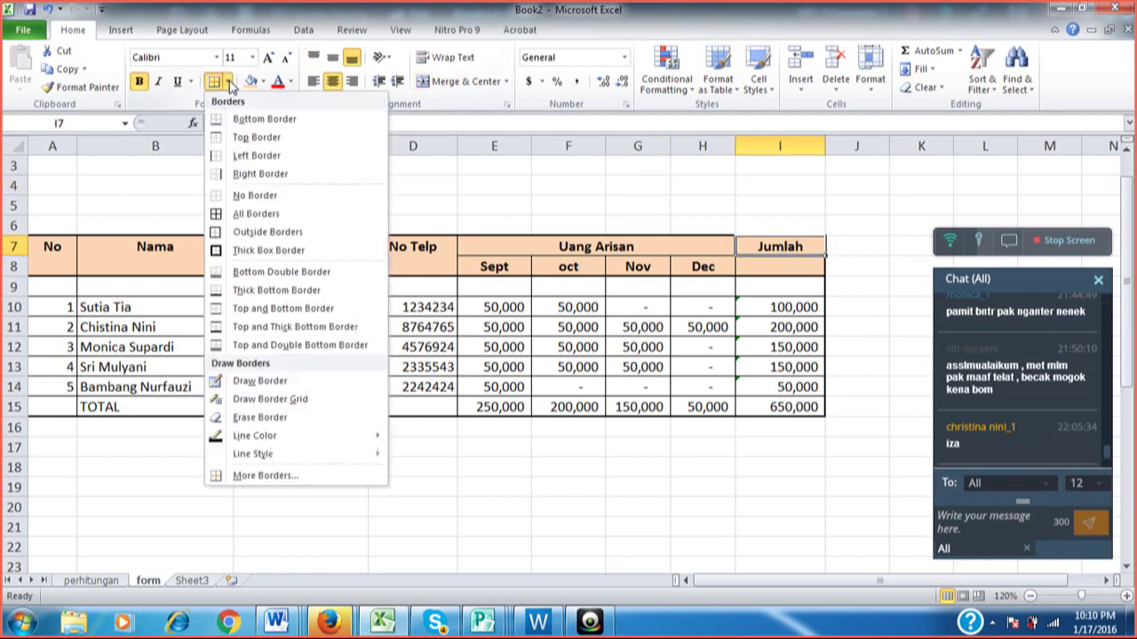
pyautogui.click(297, 476)
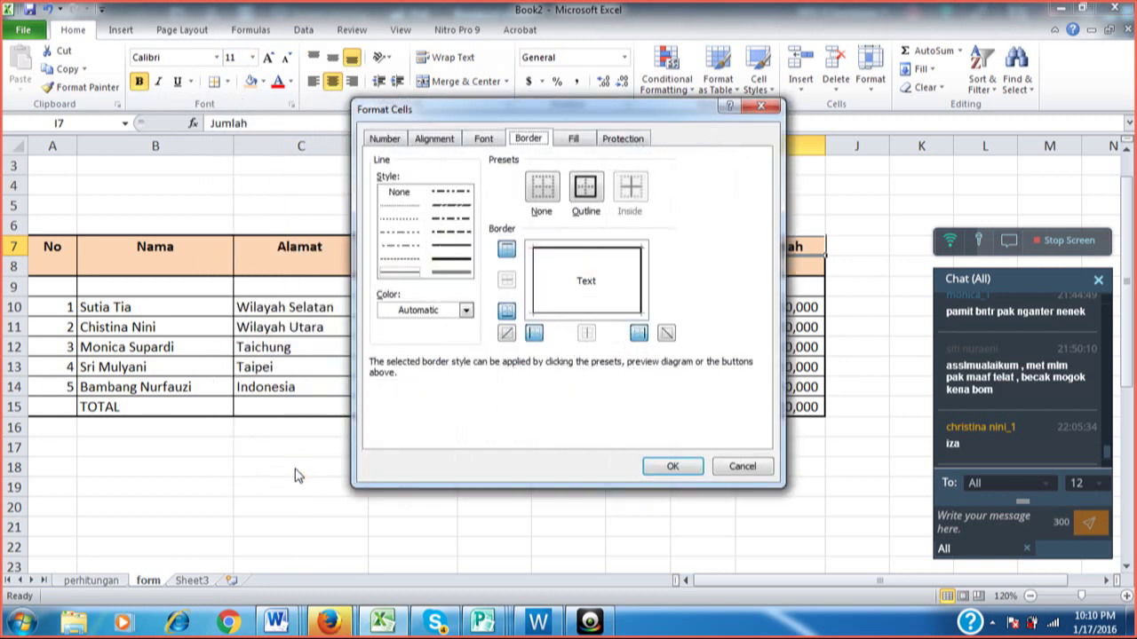
pyautogui.click(550, 312)
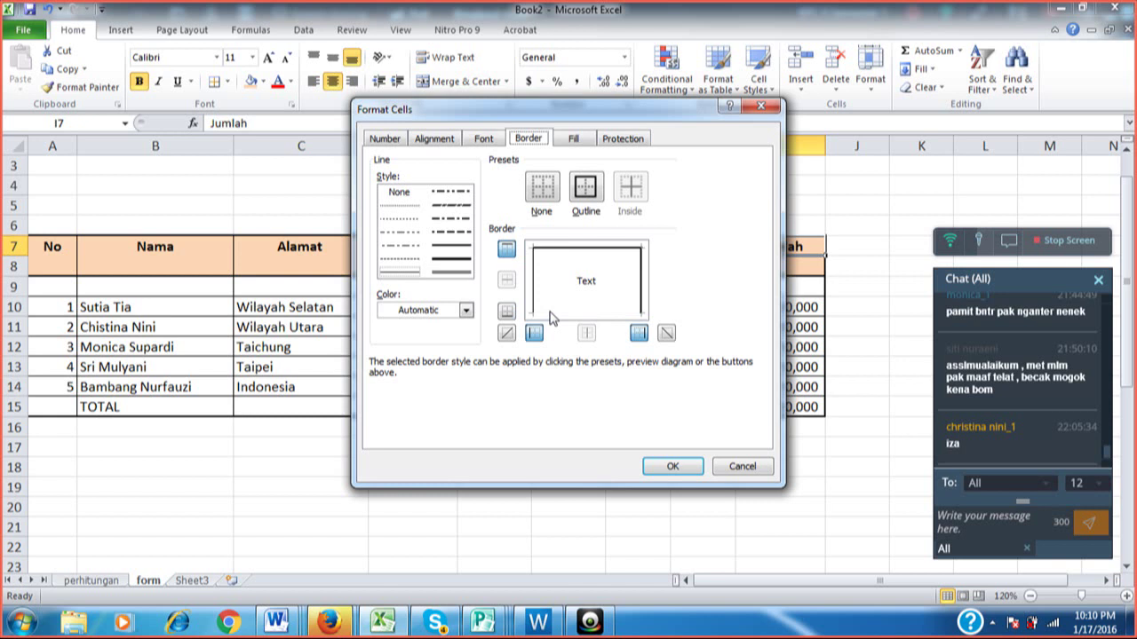
pyautogui.click(671, 467)
pyautogui.click(756, 263)
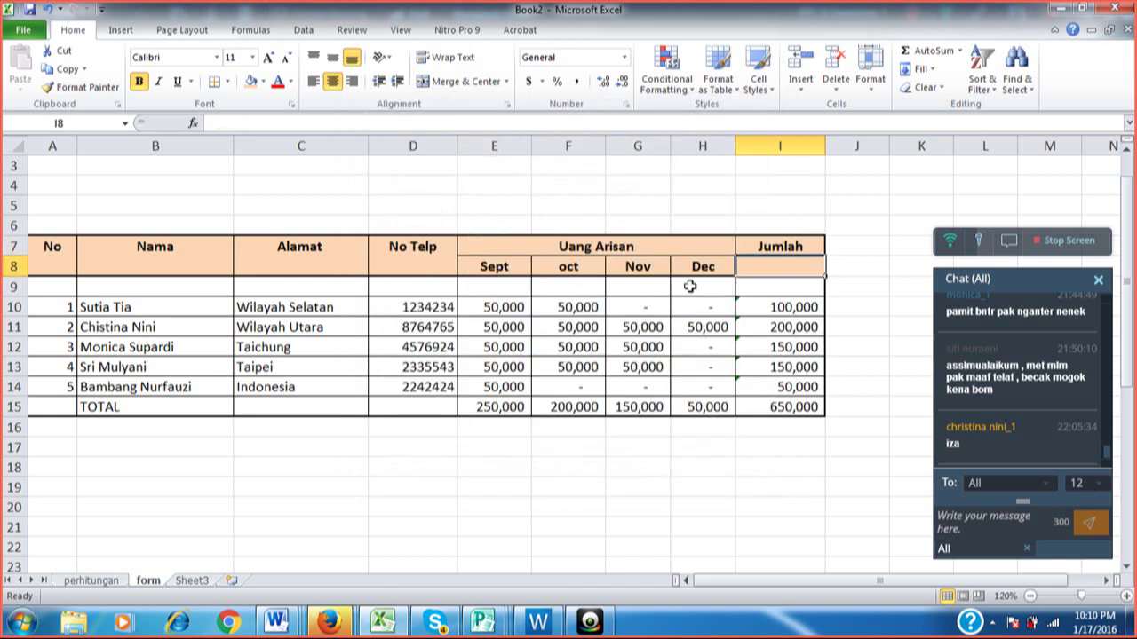
# Give the TOTAL row A15:I15 a standard yellow fill.
pyautogui.click(707, 197)
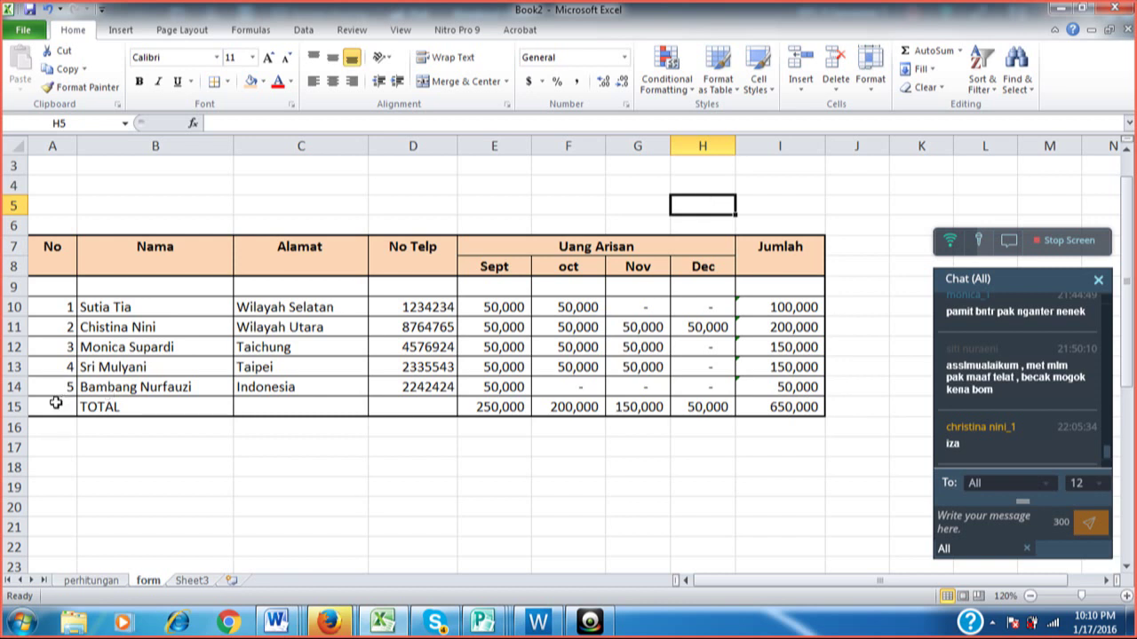
pyautogui.moveTo(55, 403); pyautogui.dragTo(753, 408)
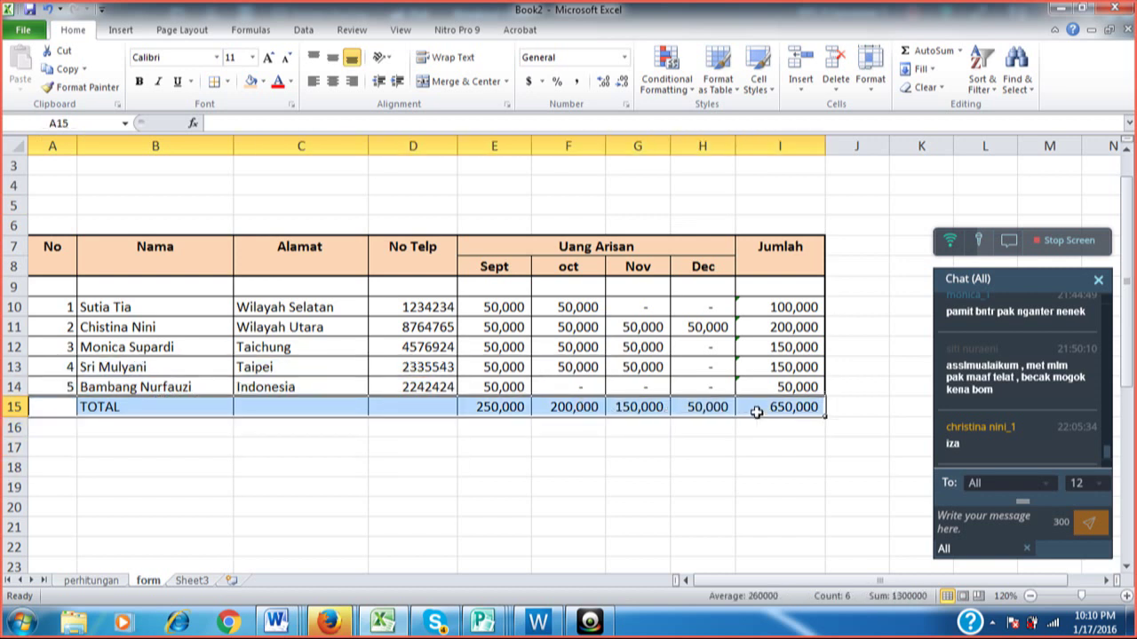
pyautogui.click(263, 83)
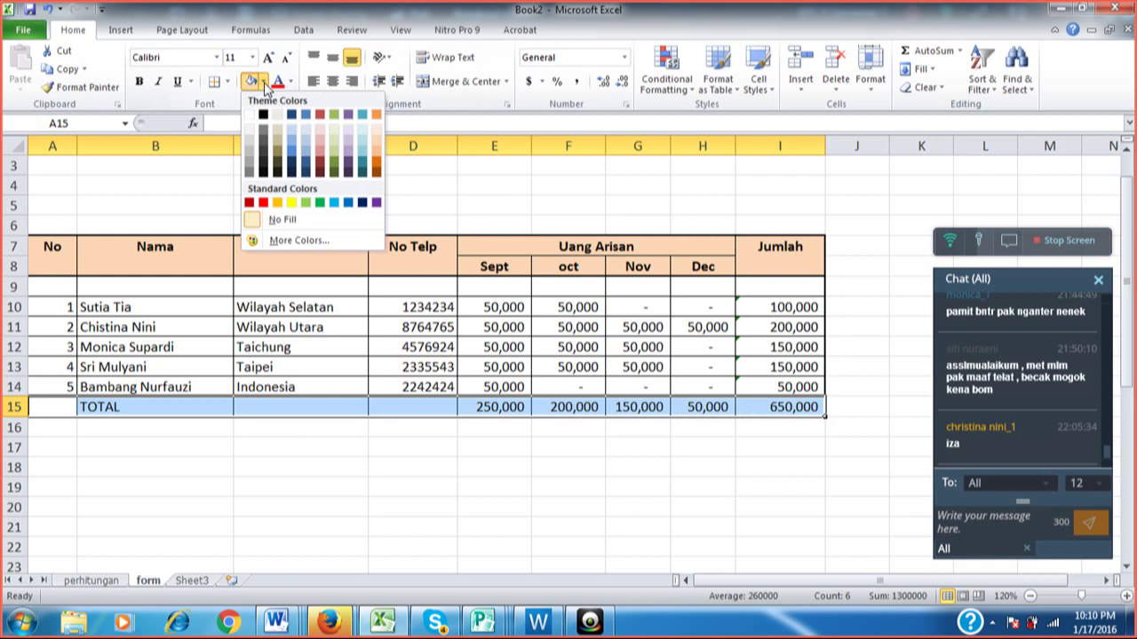
pyautogui.click(294, 203)
pyautogui.click(436, 283)
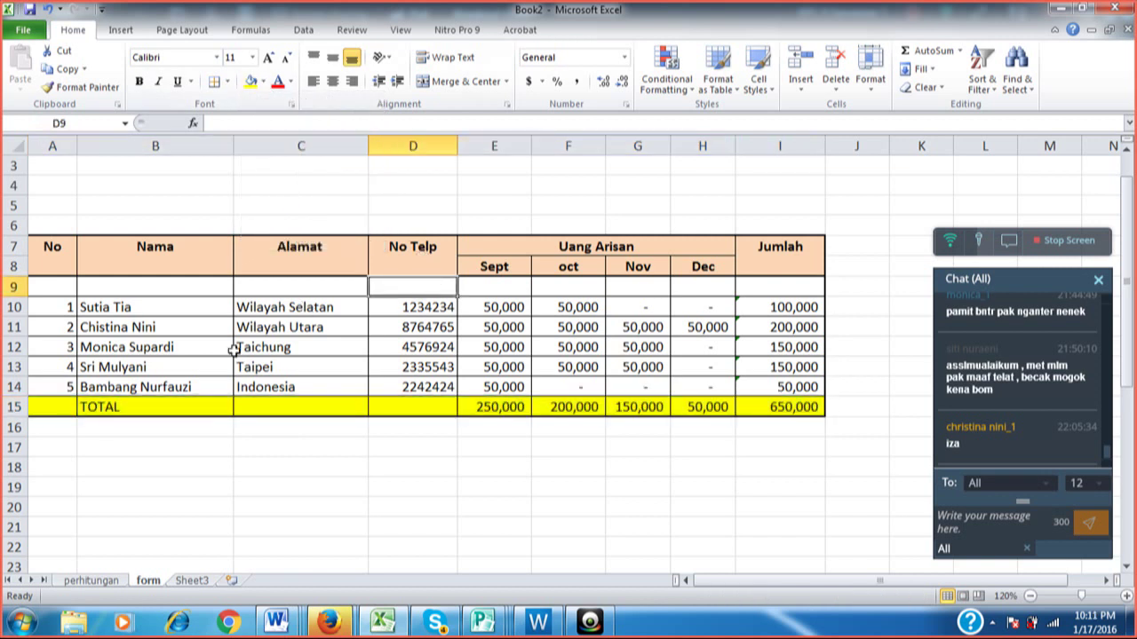
# Apply a Bottom Double Border under the last member row A14:I14.
pyautogui.moveTo(58, 383); pyautogui.dragTo(769, 385)
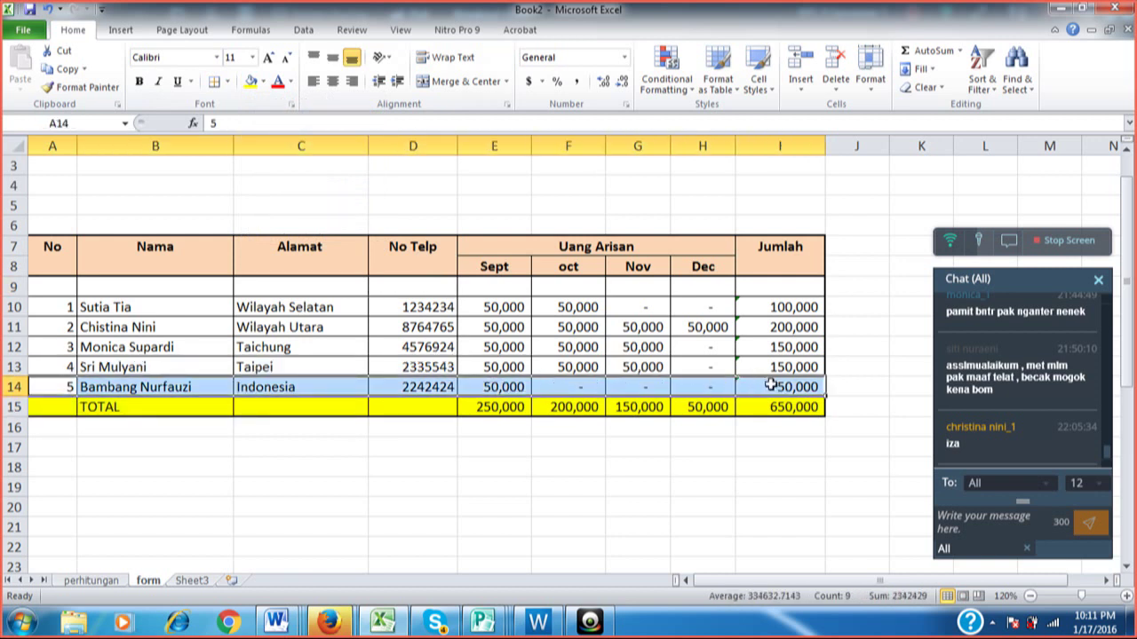
pyautogui.click(227, 82)
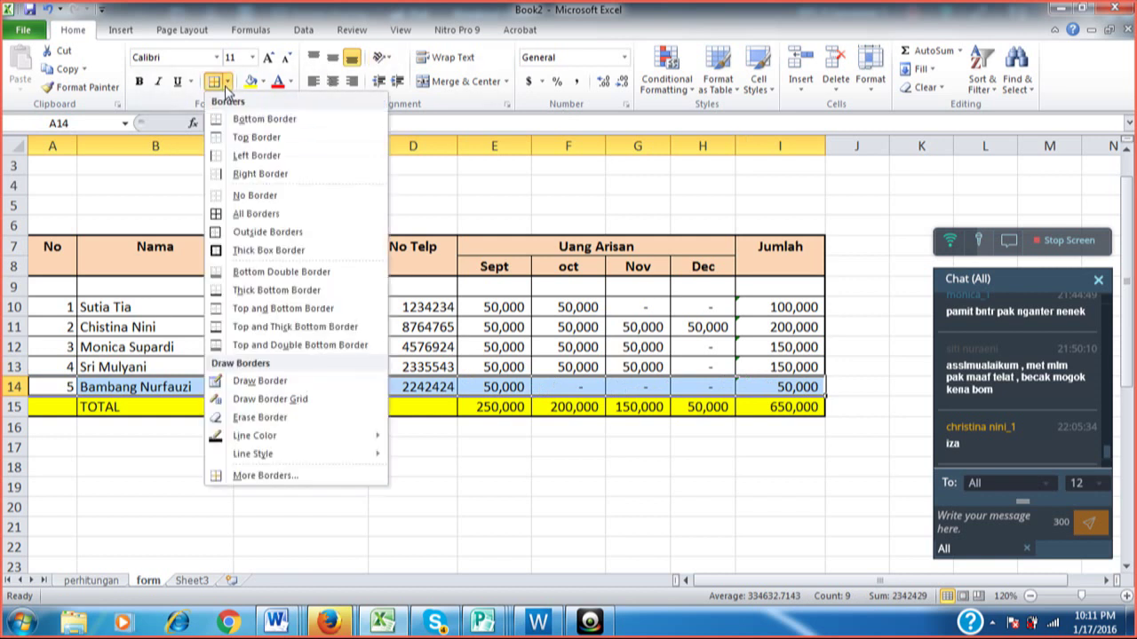
pyautogui.click(269, 273)
pyautogui.click(444, 331)
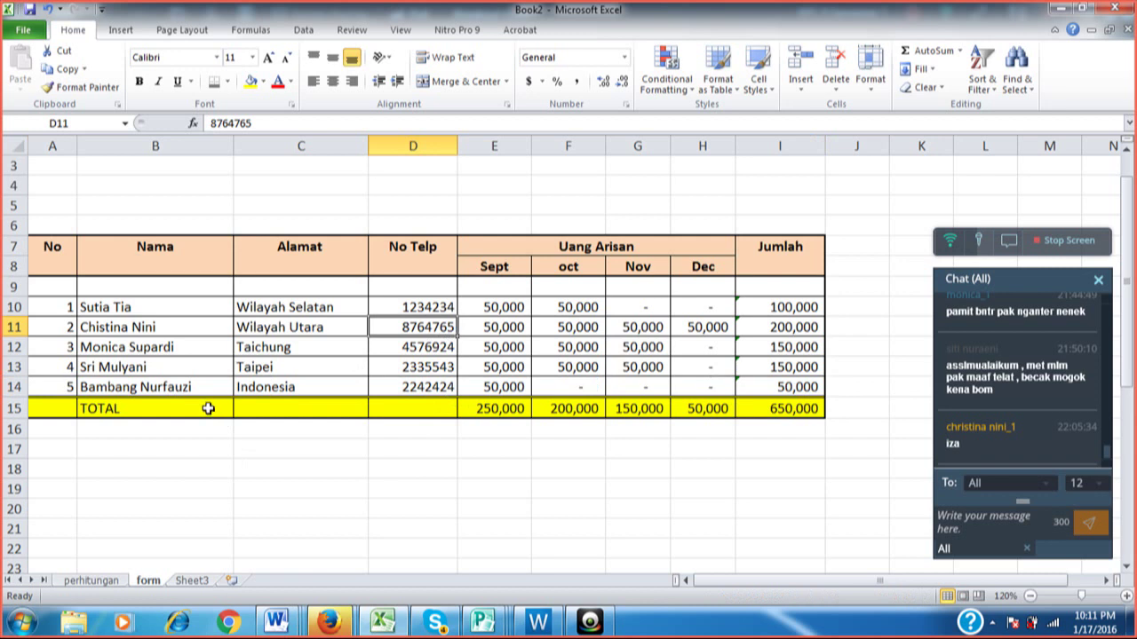
# Merge B15:D15 holding the TOTAL label and right-align it.
pyautogui.moveTo(157, 404); pyautogui.dragTo(378, 408)
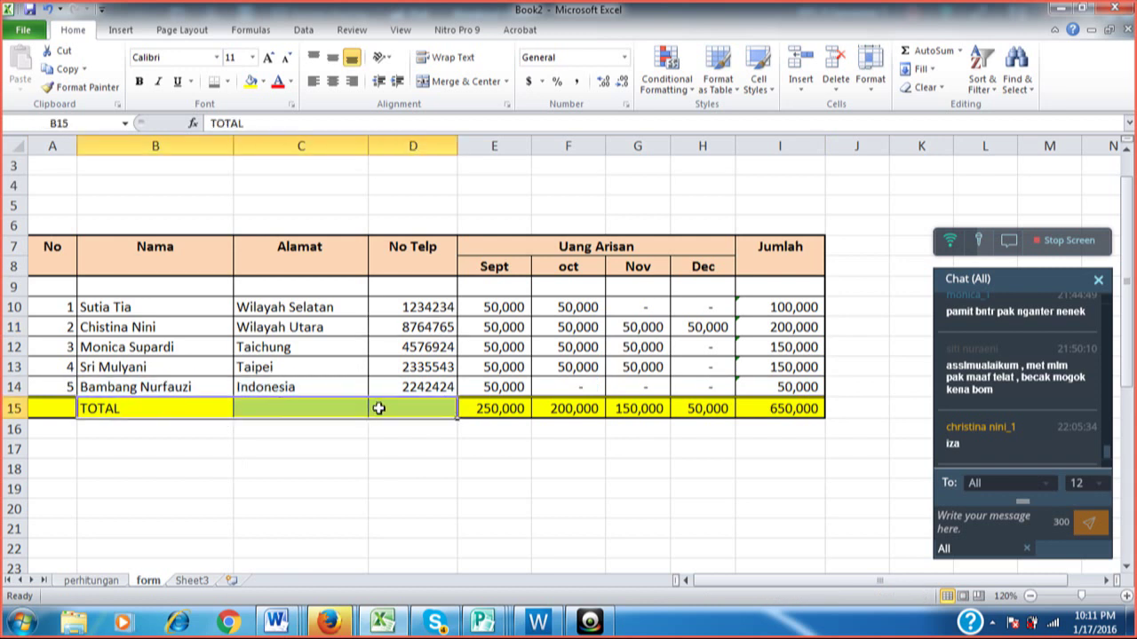
pyautogui.click(488, 82)
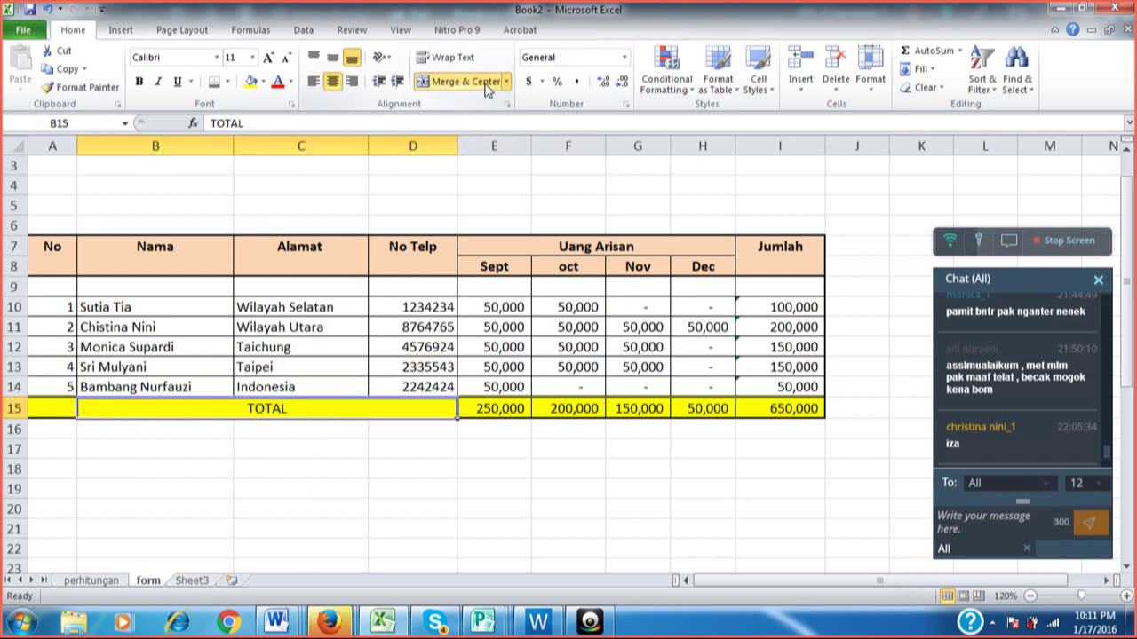
pyautogui.click(352, 83)
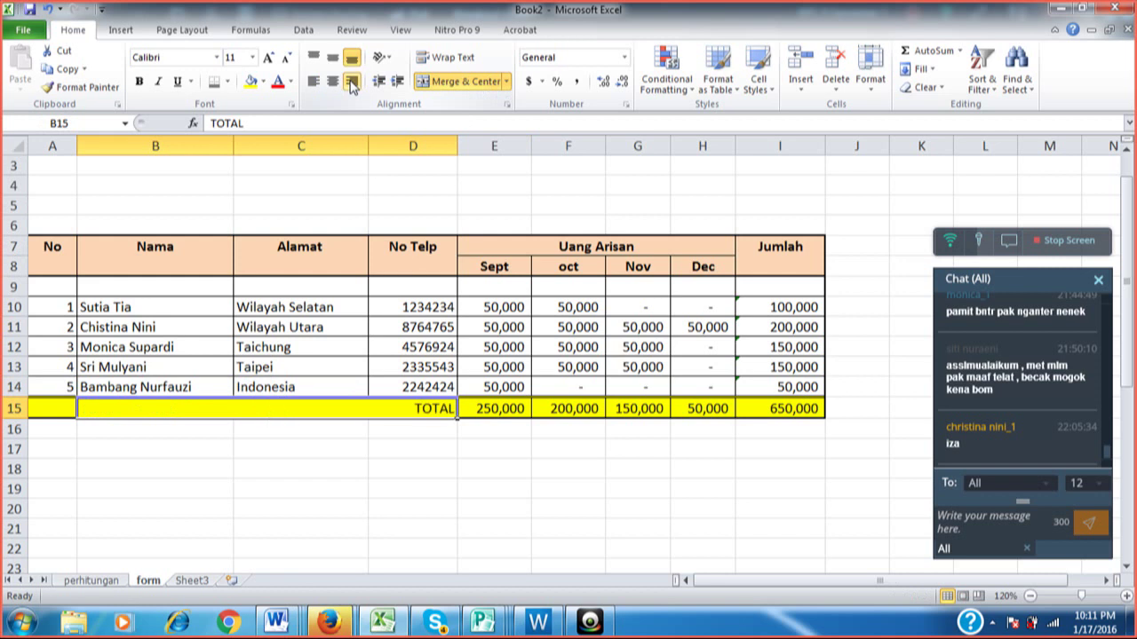
pyautogui.click(364, 450)
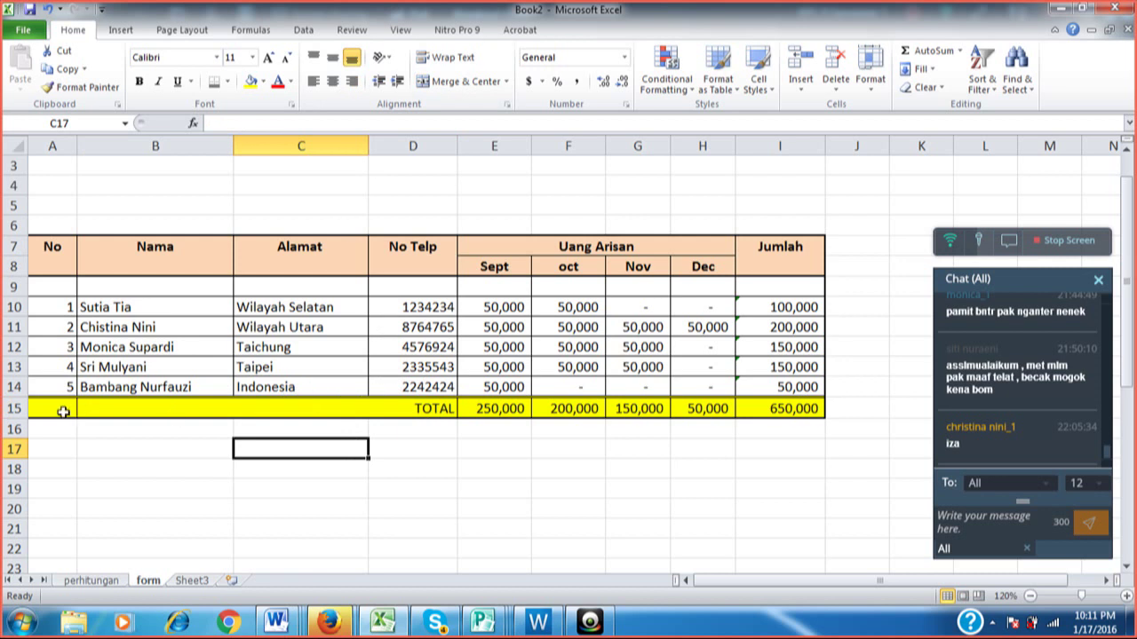
pyautogui.moveTo(63, 412); pyautogui.dragTo(757, 410)
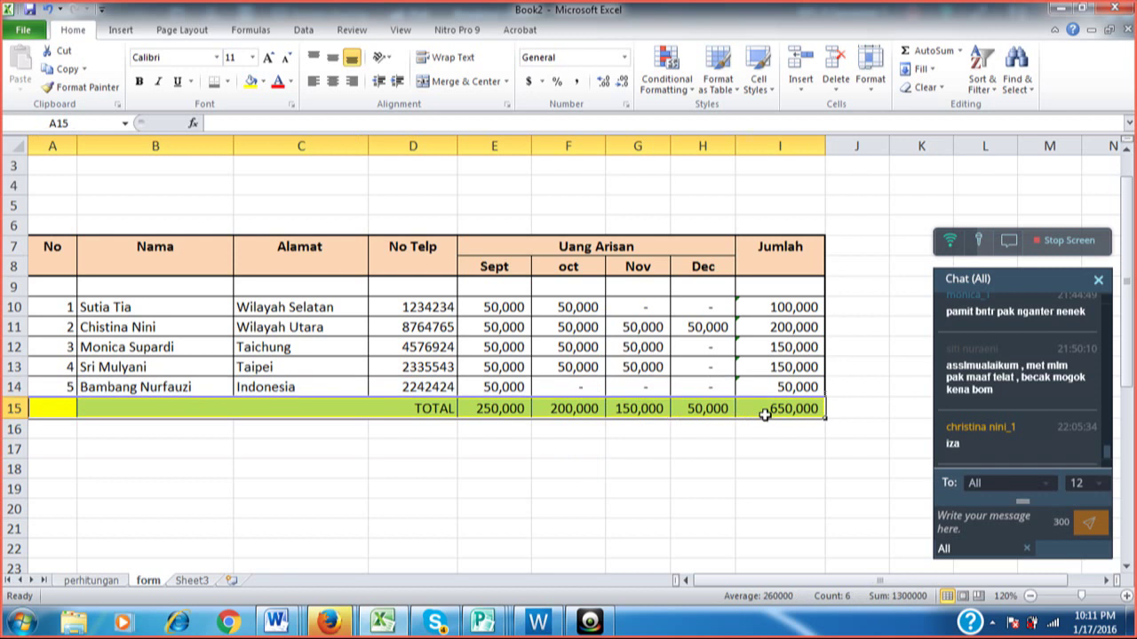
# Make the selected TOTAL row A15:I15 bold with red font colour.
pyautogui.click(139, 82)
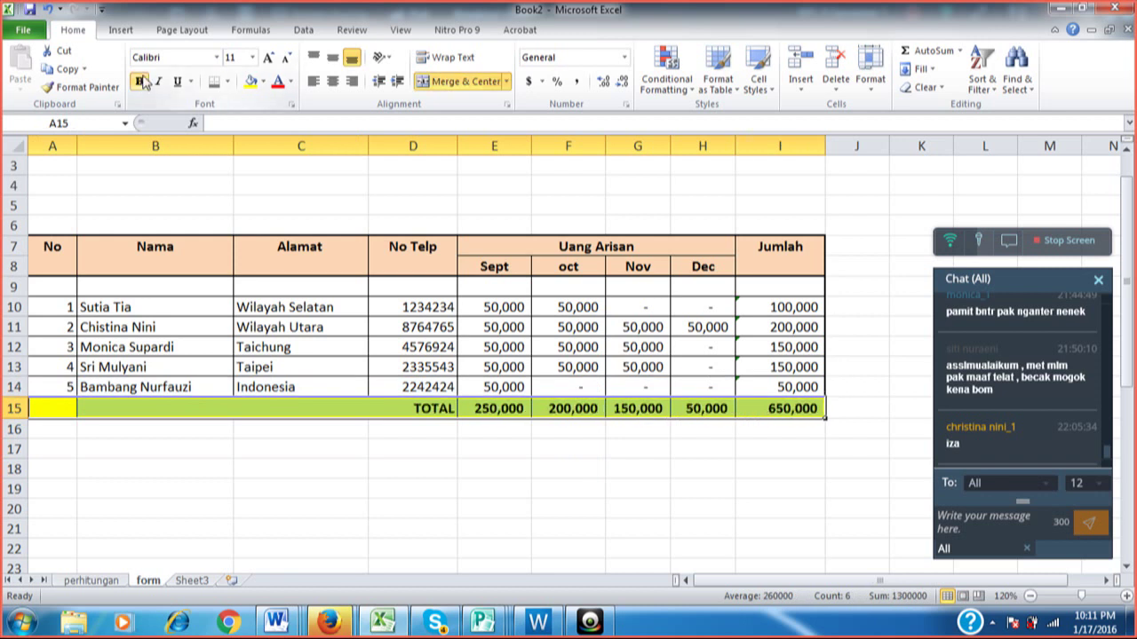
pyautogui.click(278, 81)
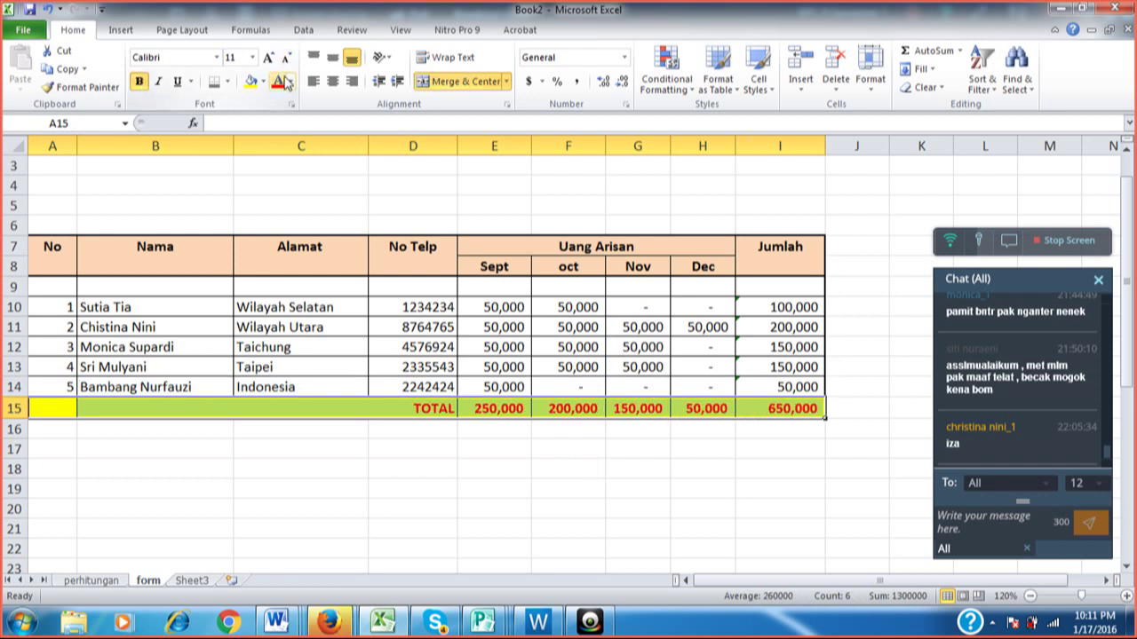
pyautogui.click(450, 465)
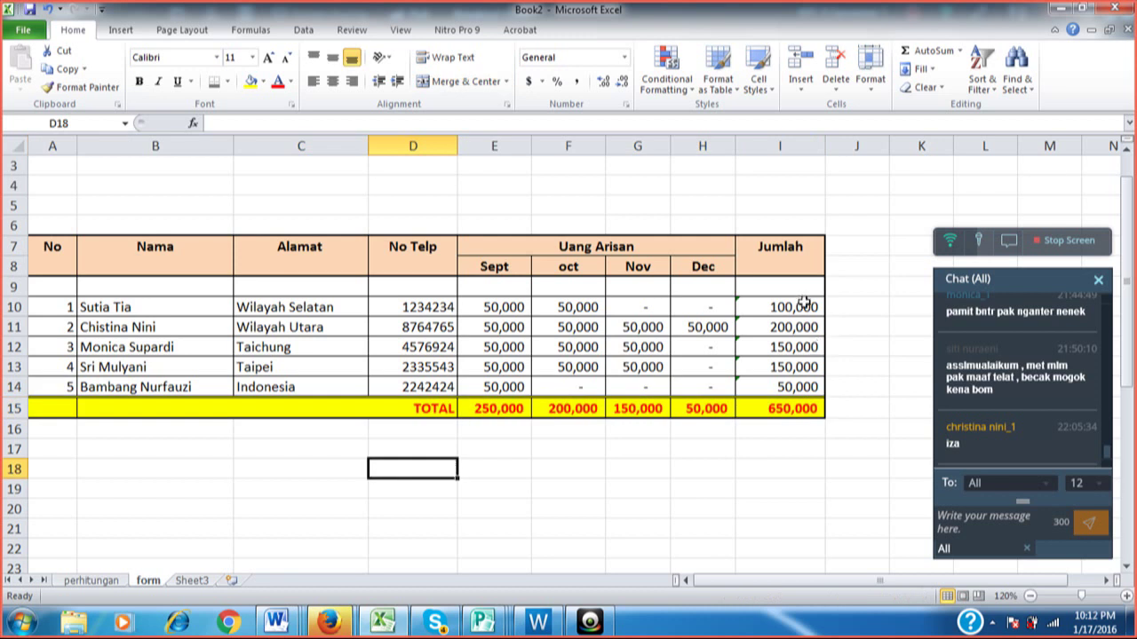
# Make the Jumlah amounts I10:I14 red and bold, then check the I15 grand total.
pyautogui.moveTo(804, 305); pyautogui.dragTo(803, 387)
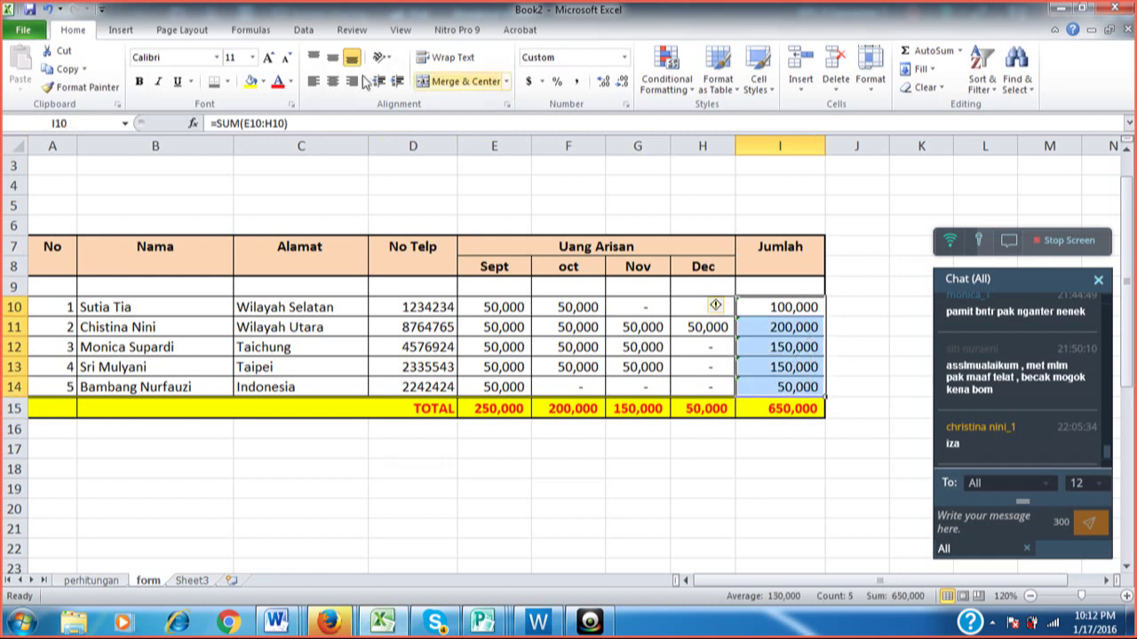
pyautogui.click(277, 80)
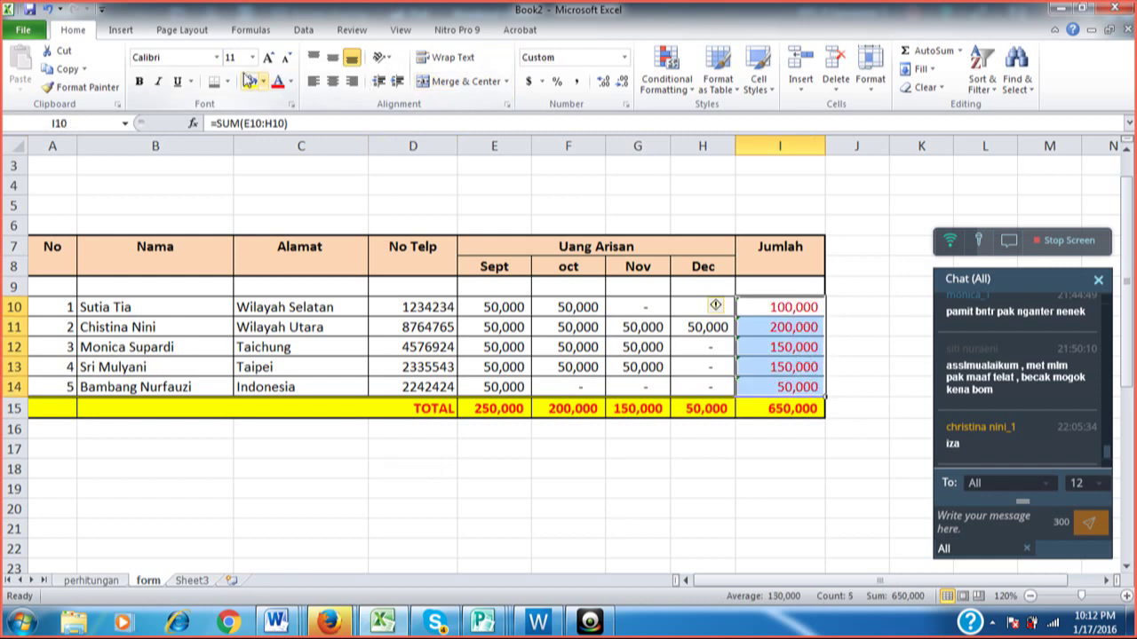
pyautogui.click(140, 82)
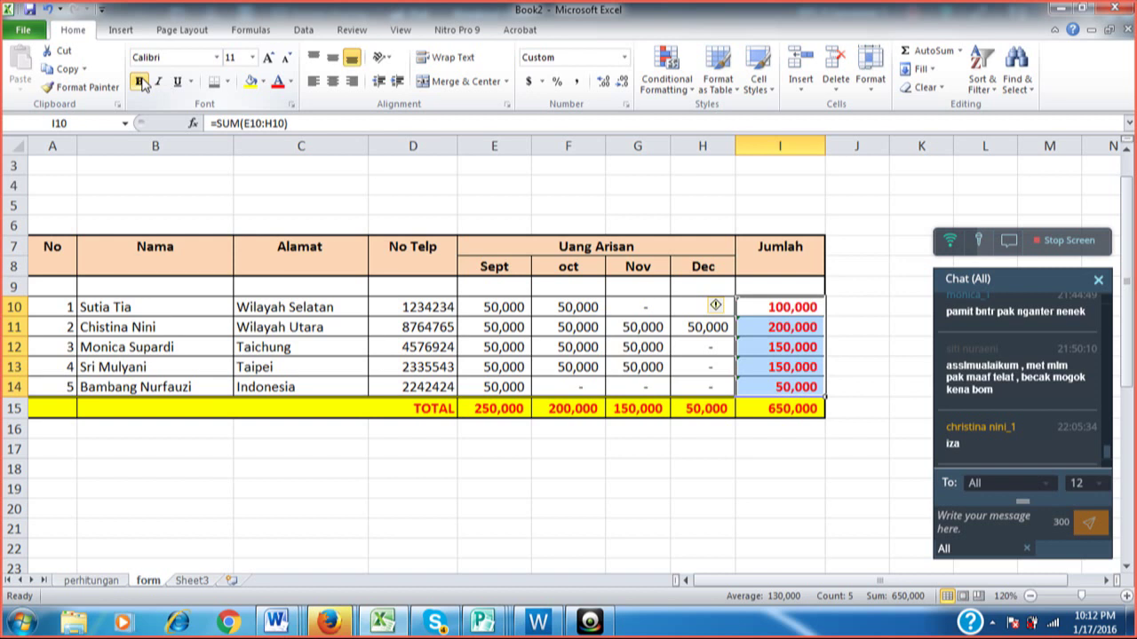
pyautogui.click(543, 300)
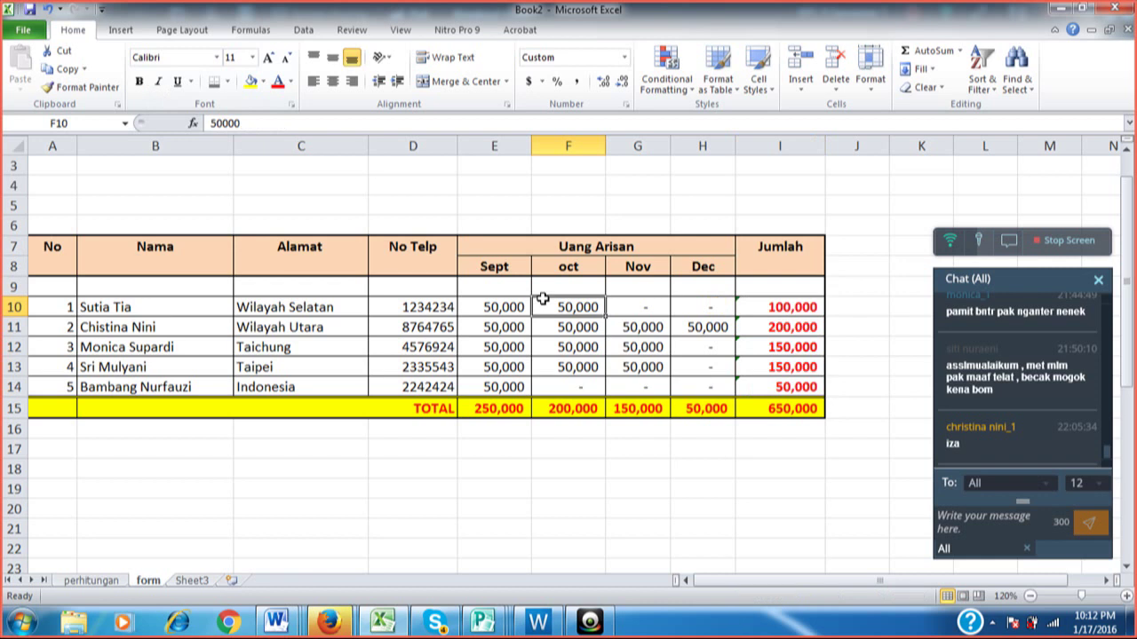
pyautogui.click(784, 409)
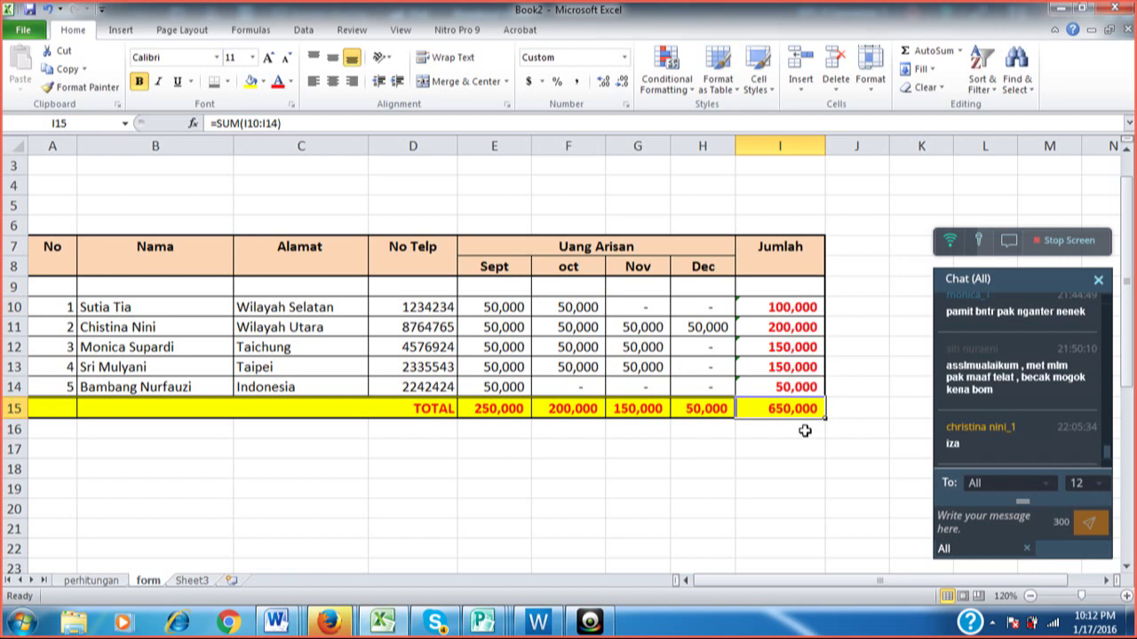
# Enter 50000 as the first member's Nov payment in G10.
pyautogui.click(631, 303)
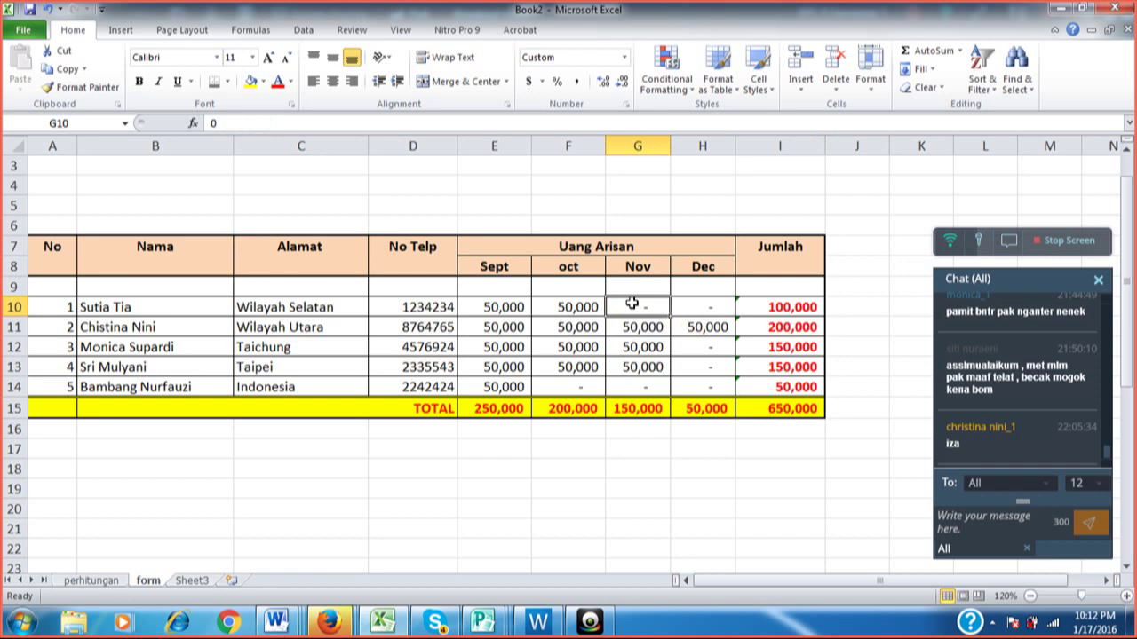
pyautogui.write('5')
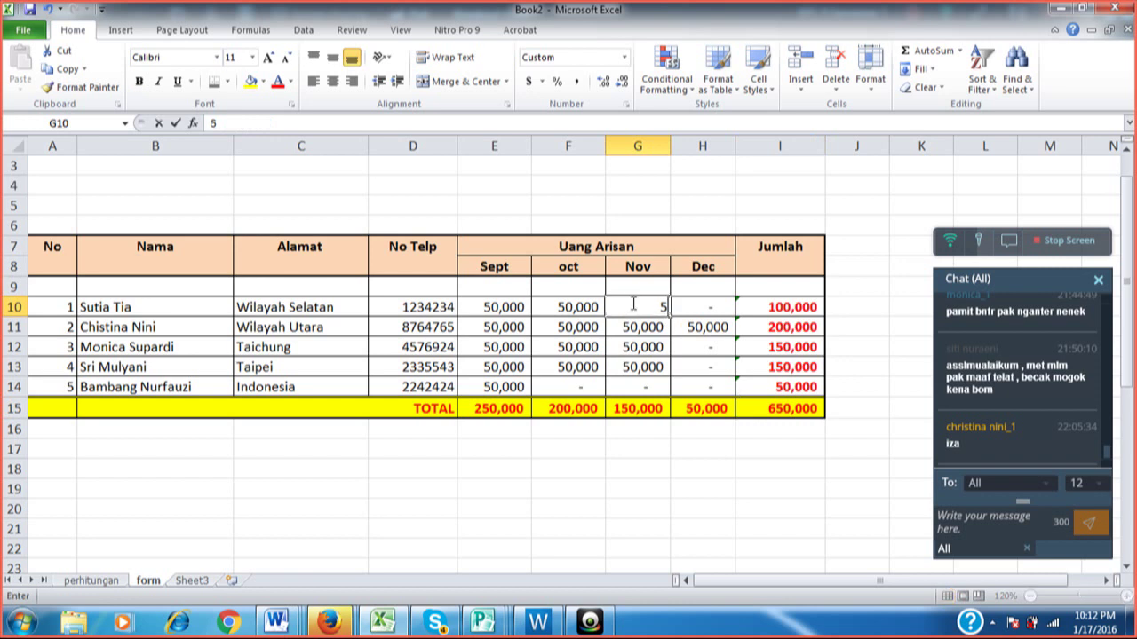
pyautogui.write('0000')
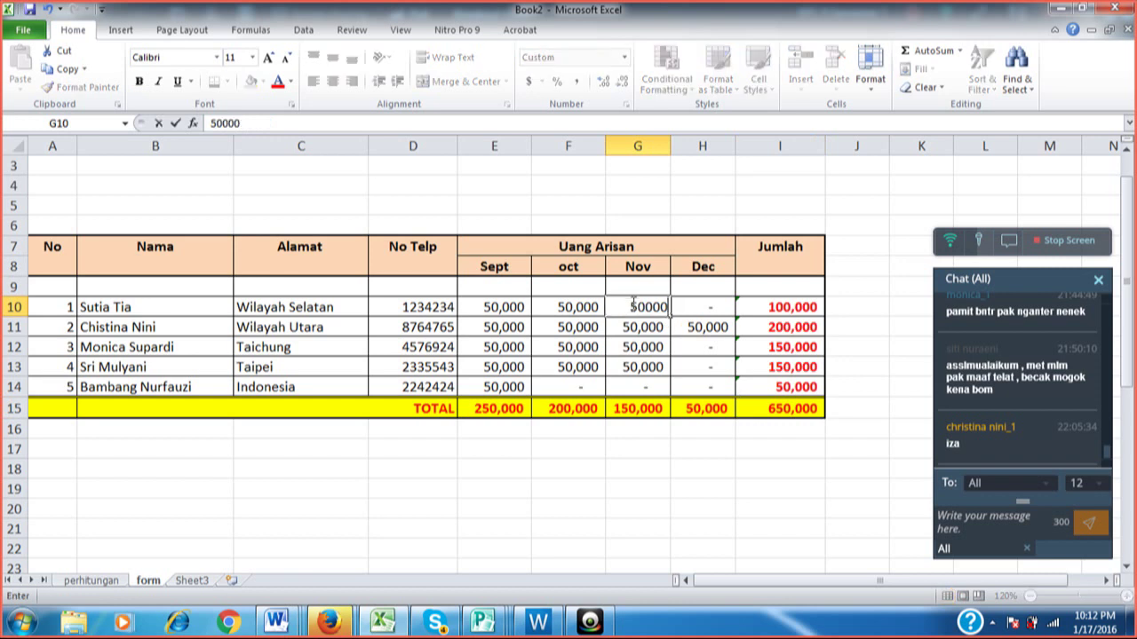
pyautogui.press('Return')
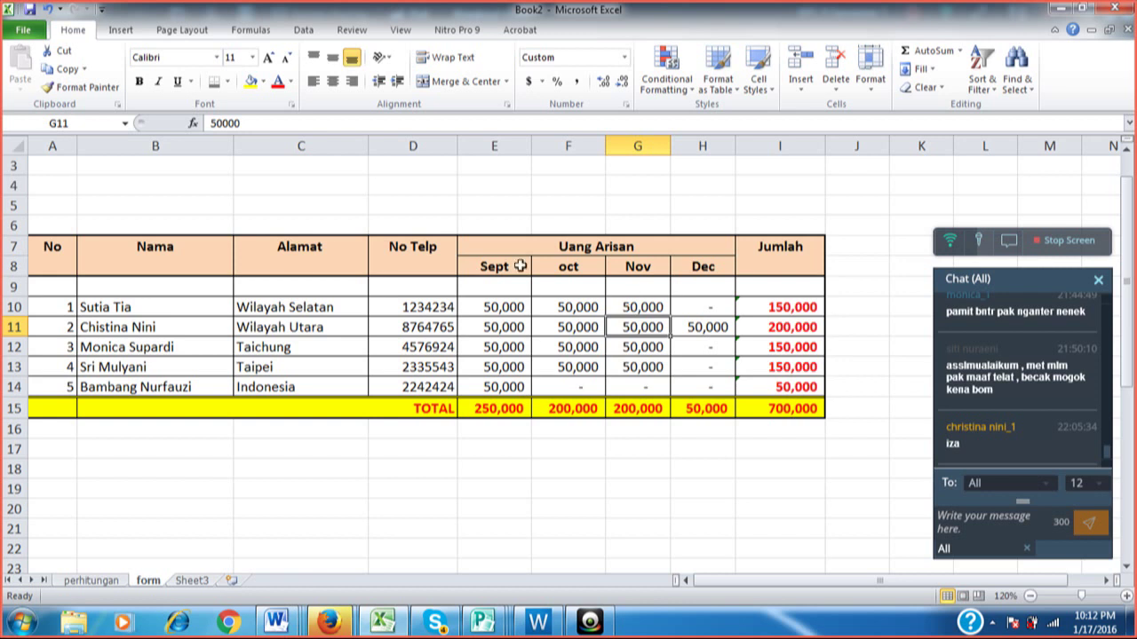
pyautogui.click(59, 191)
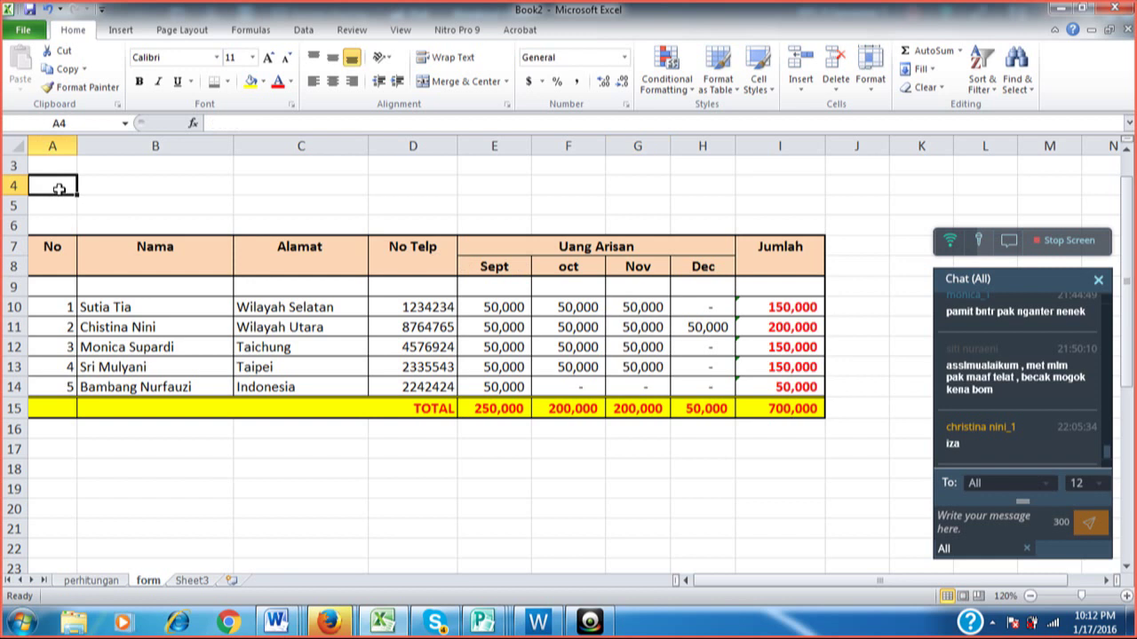
# Type the title DAFTAR PEMBAYARAN UANG KAS into cell A4, replacing the stray letters.
pyautogui.write('da')
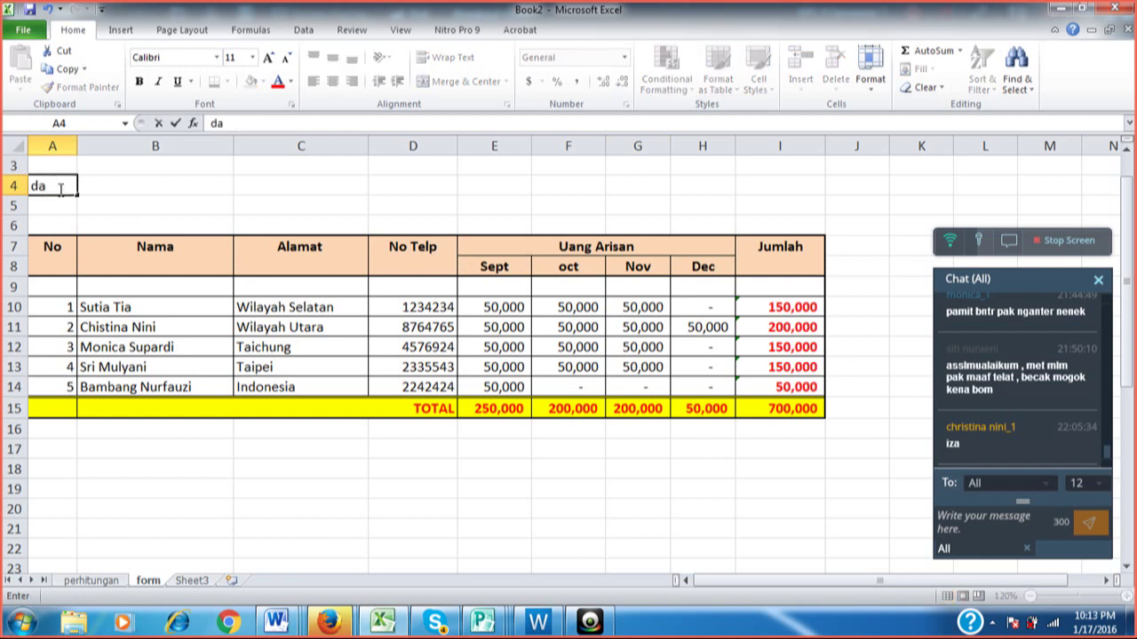
pyautogui.press('BackSpace')
pyautogui.press('BackSpace')
pyautogui.write('DAFTAR PE')
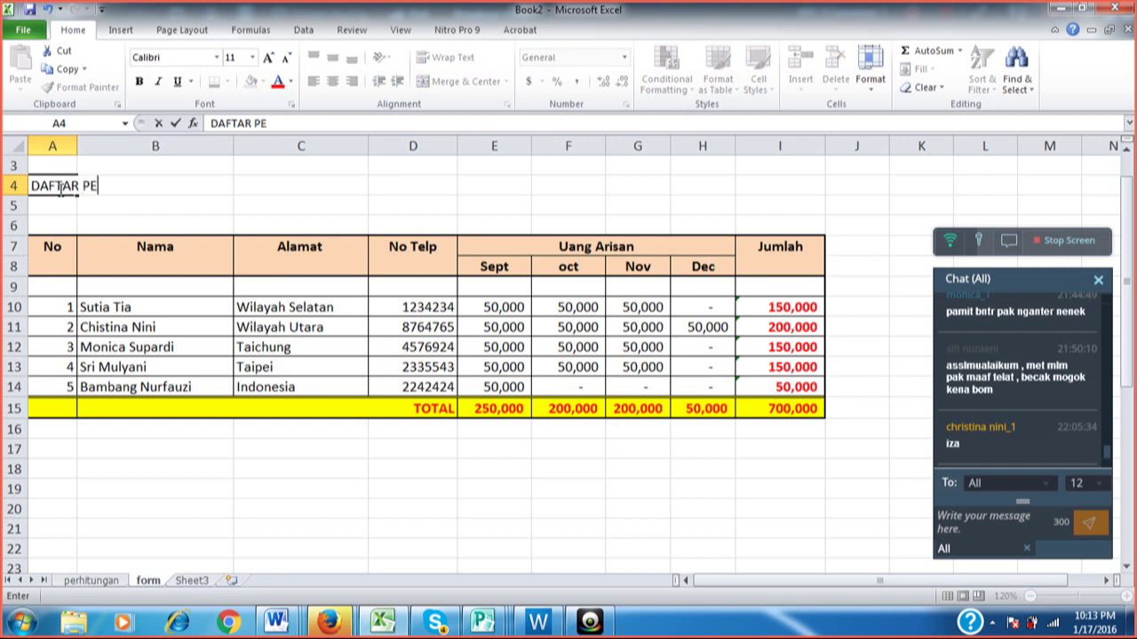
pyautogui.write('MBAYARA')
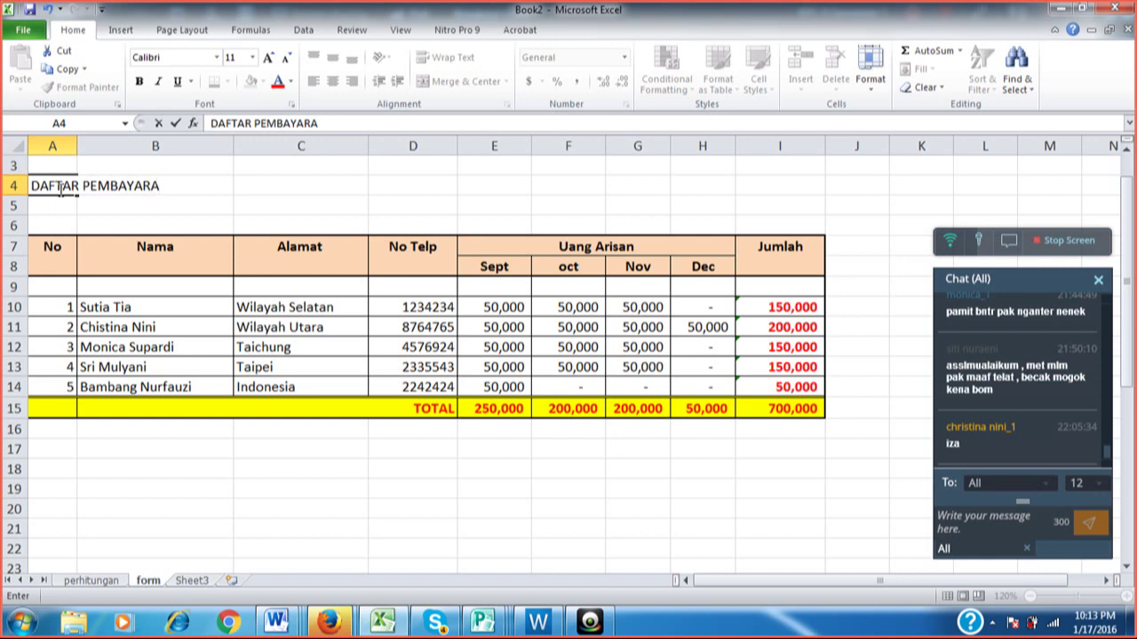
pyautogui.write('N UANG KAS')
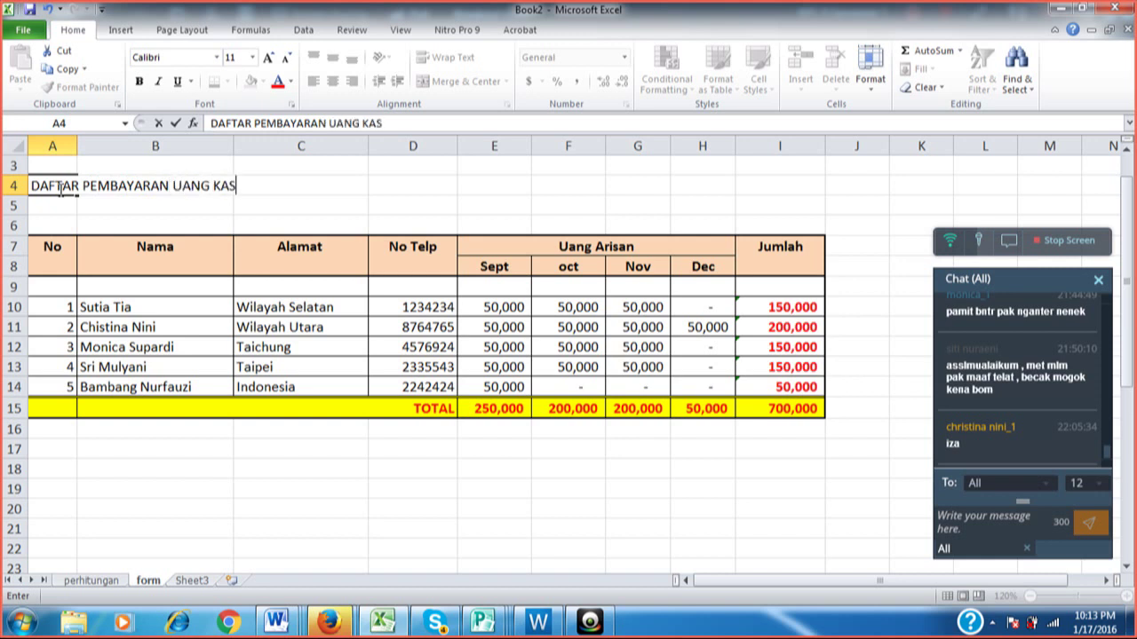
pyautogui.press('Return')
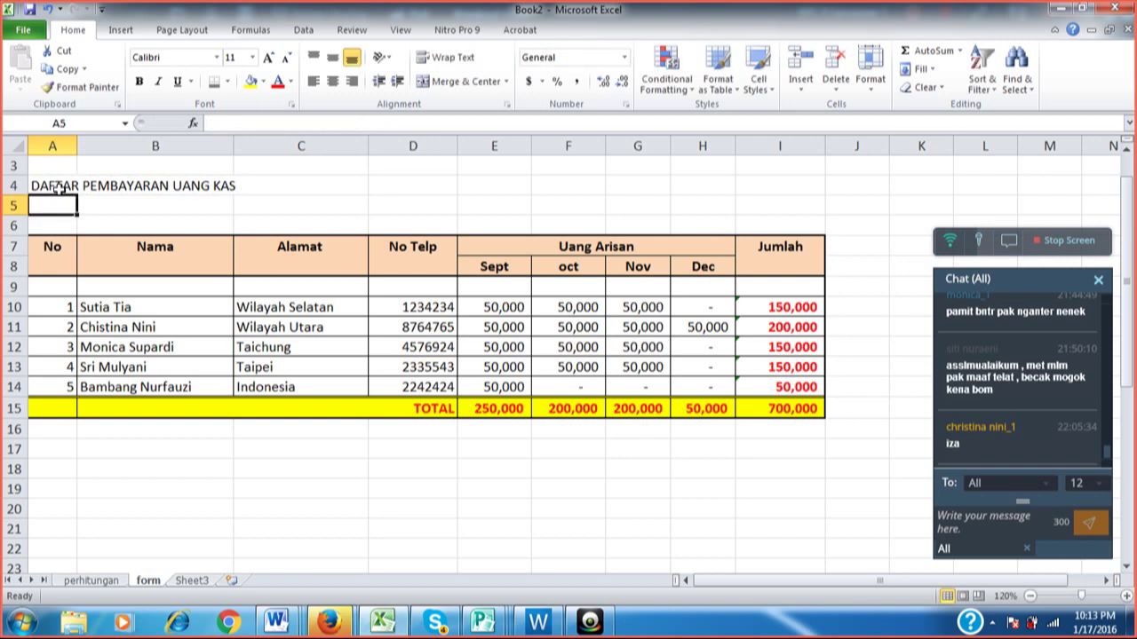
pyautogui.click(57, 189)
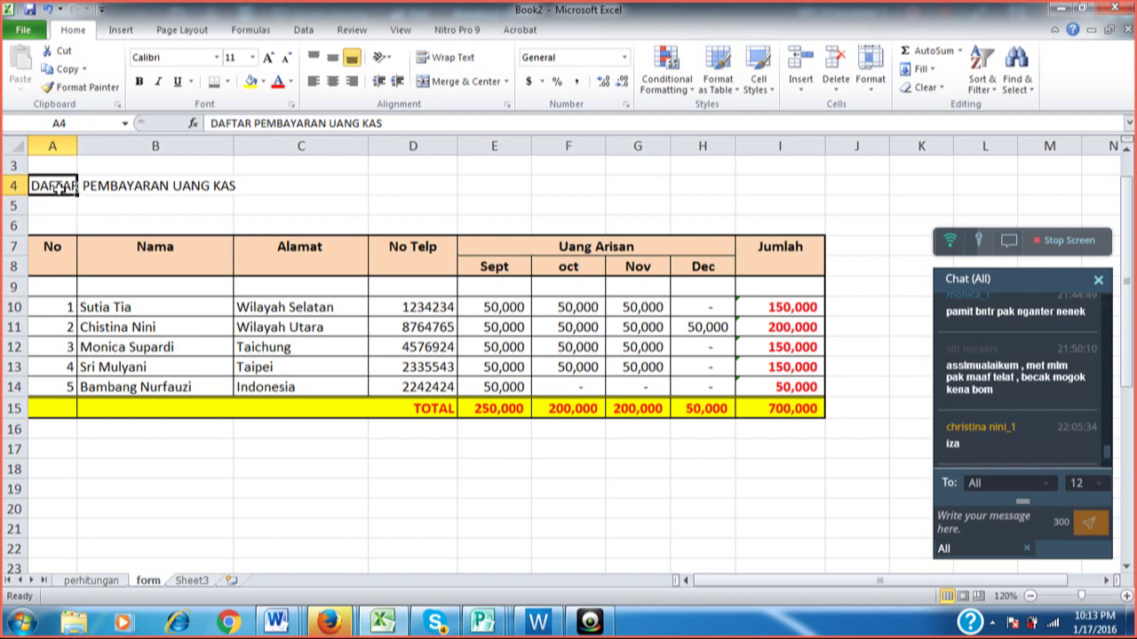
# Merge cells A4 to I4 and centre the title across them.
pyautogui.hotkey('shift', 'Right')
pyautogui.hotkey('shift', 'Right')
pyautogui.hotkey('shift', 'Right')
pyautogui.hotkey('shift', 'Right')
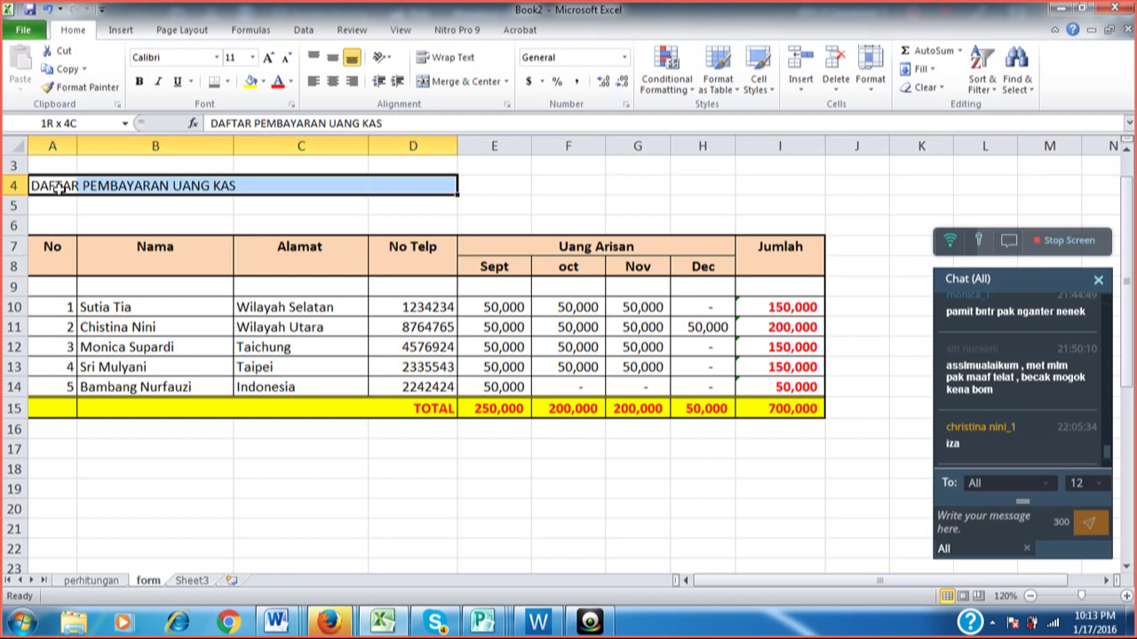
pyautogui.hotkey('shift', 'Right')
pyautogui.hotkey('shift', 'Right')
pyautogui.hotkey('shift', 'Right')
pyautogui.hotkey('shift', 'Right')
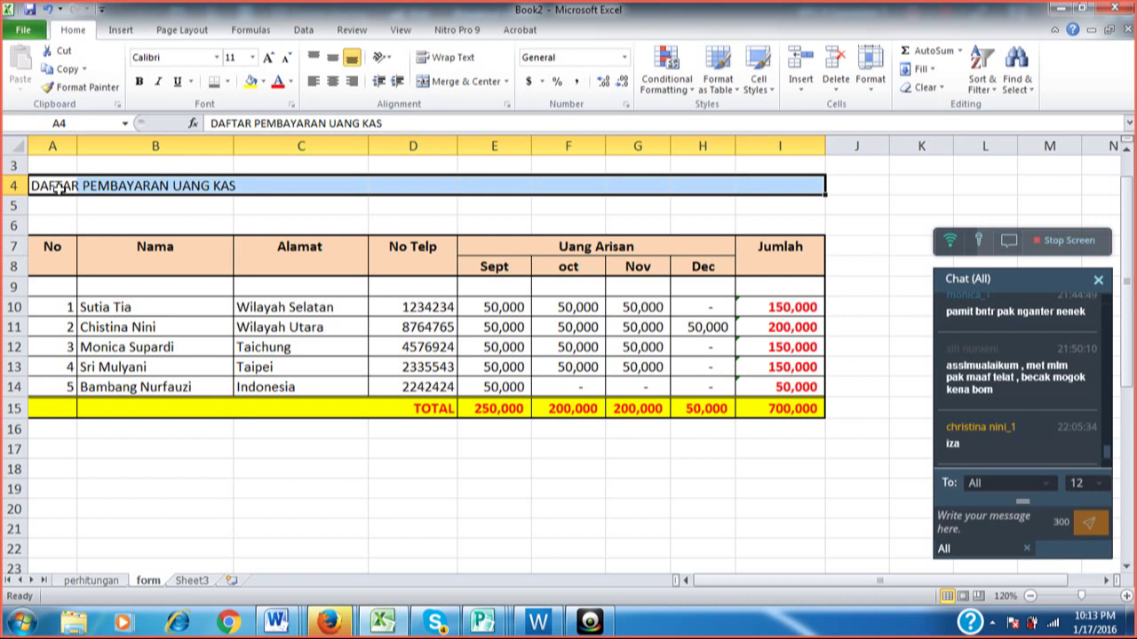
pyautogui.click(450, 82)
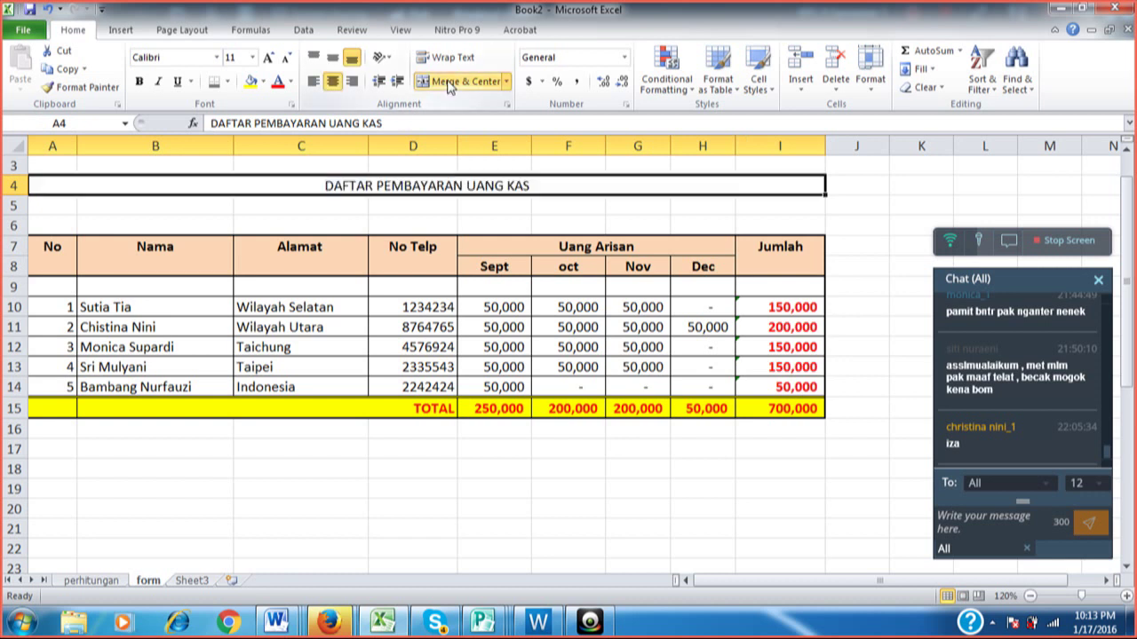
pyautogui.click(421, 207)
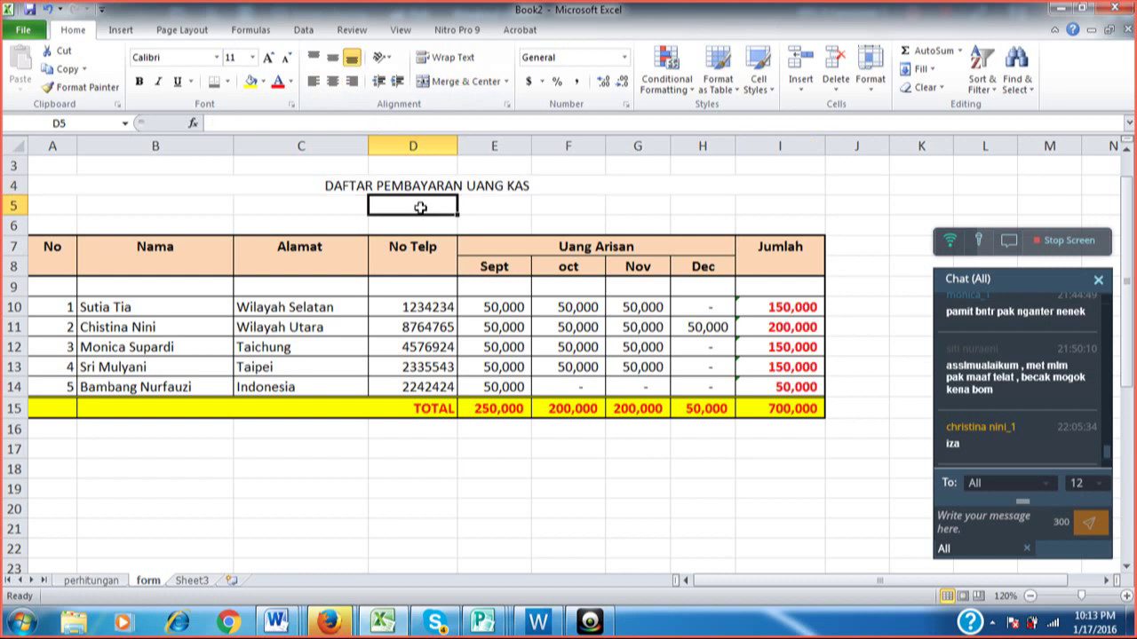
pyautogui.click(426, 187)
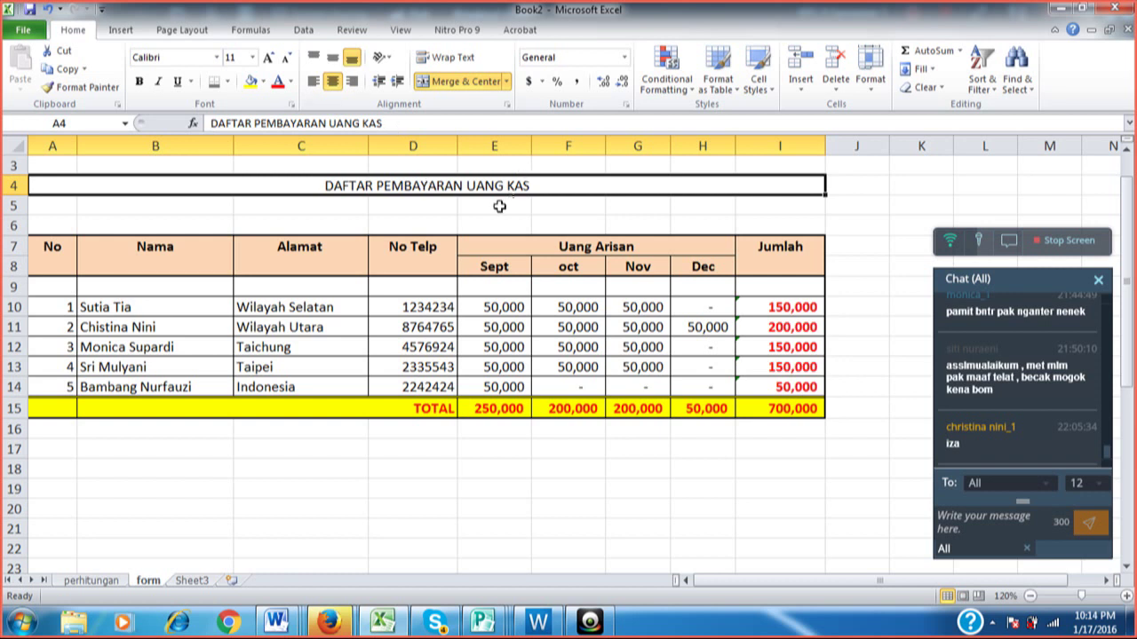
pyautogui.click(502, 204)
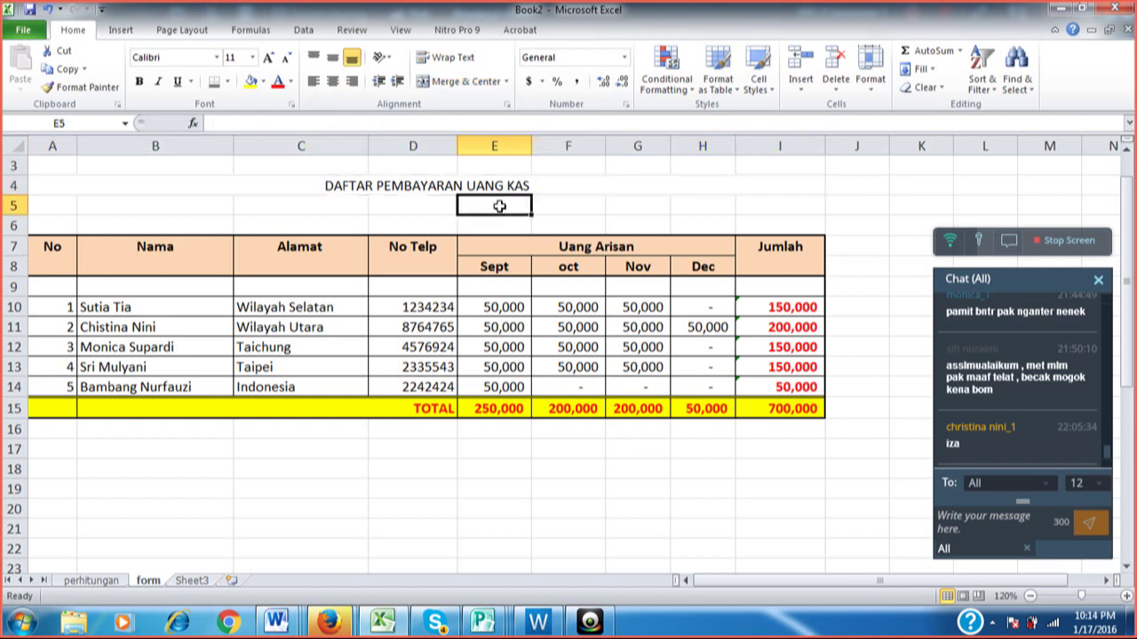
# In Save As, browse to DATA (D:) > Kelas Komputer CLC_BJI > 02_Ms. Excel.
pyautogui.click(30, 8)
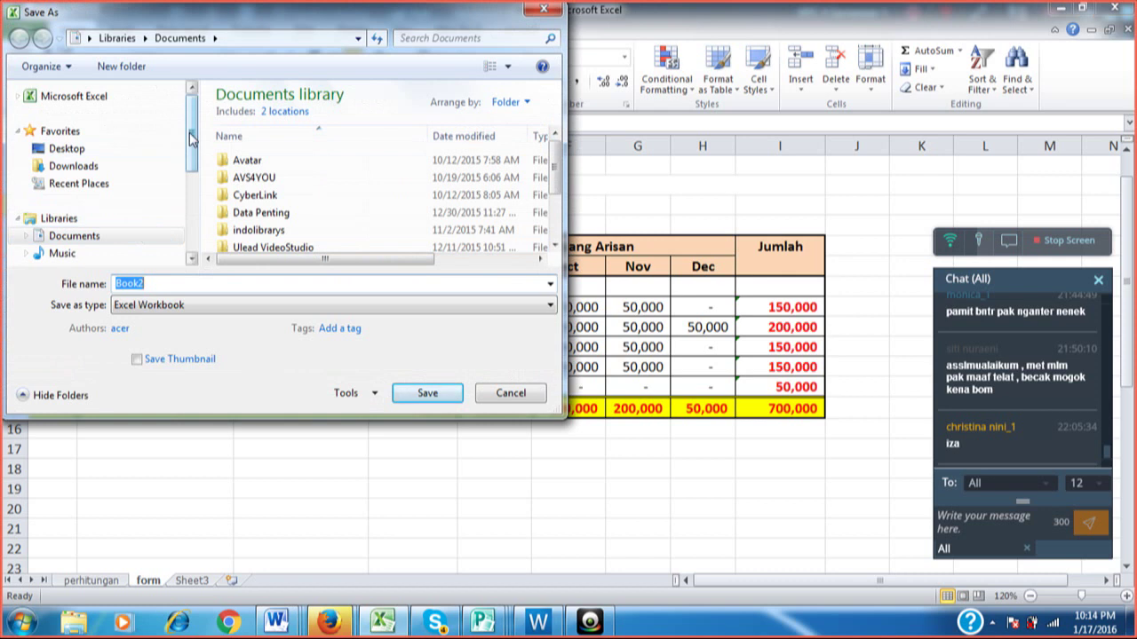
pyautogui.scroll(-3, 124, 134)
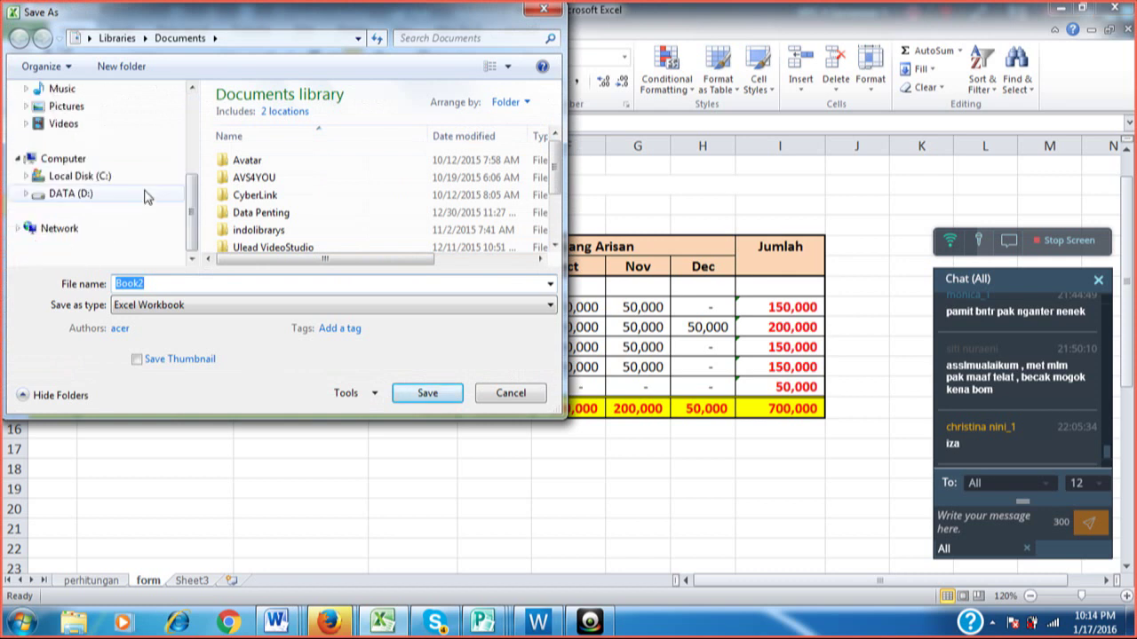
pyautogui.click(147, 196)
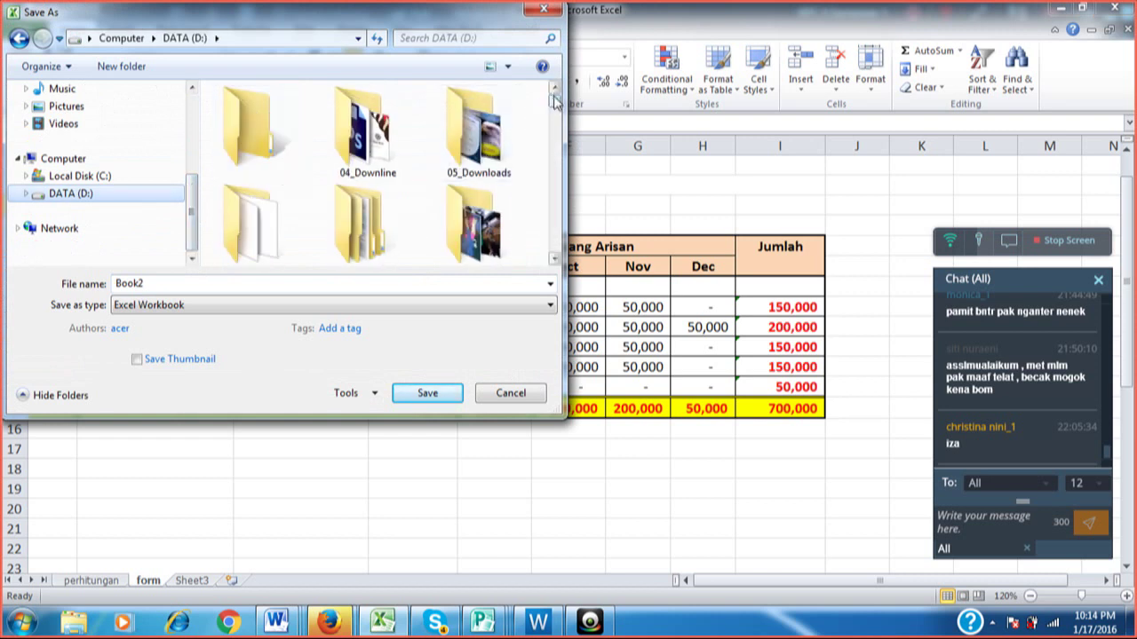
pyautogui.click(27, 193)
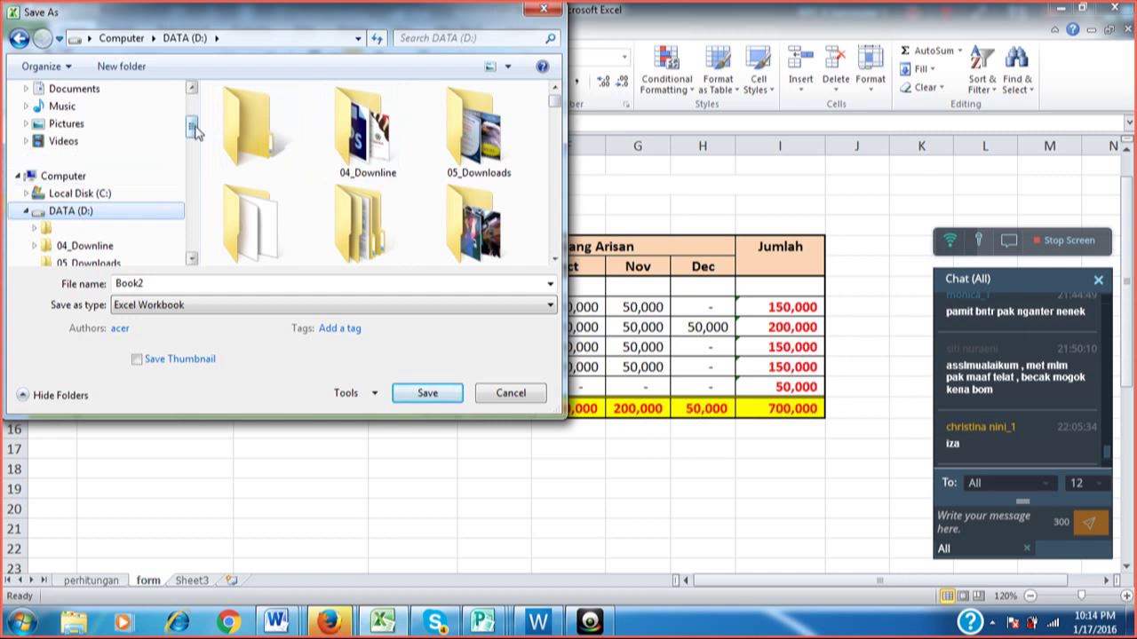
pyautogui.moveTo(191, 133); pyautogui.dragTo(197, 207)
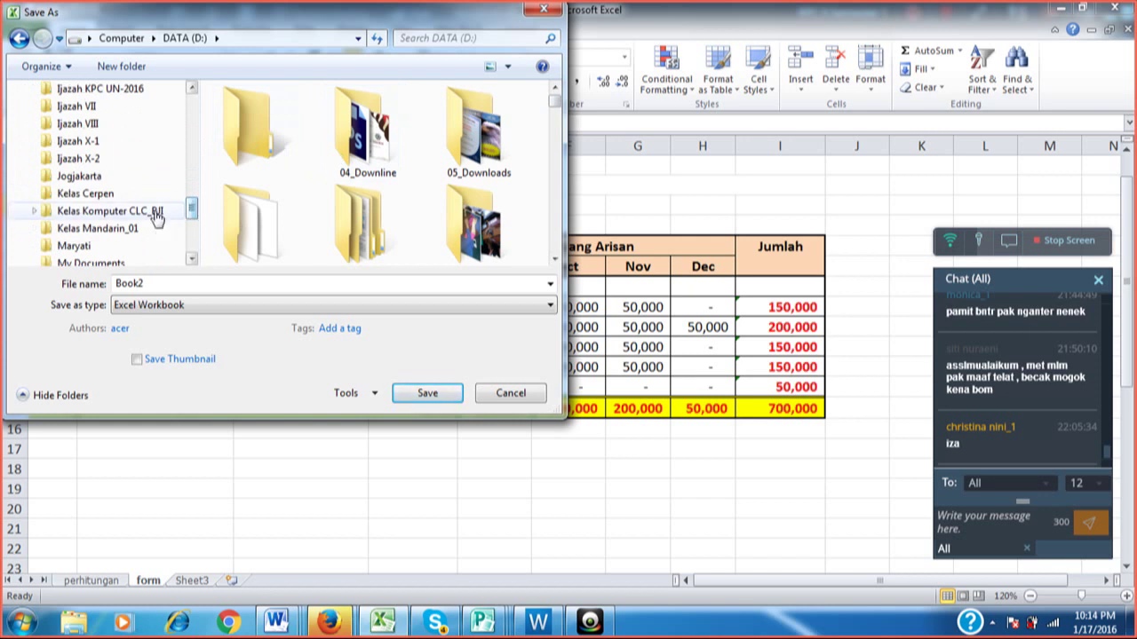
pyautogui.click(156, 216)
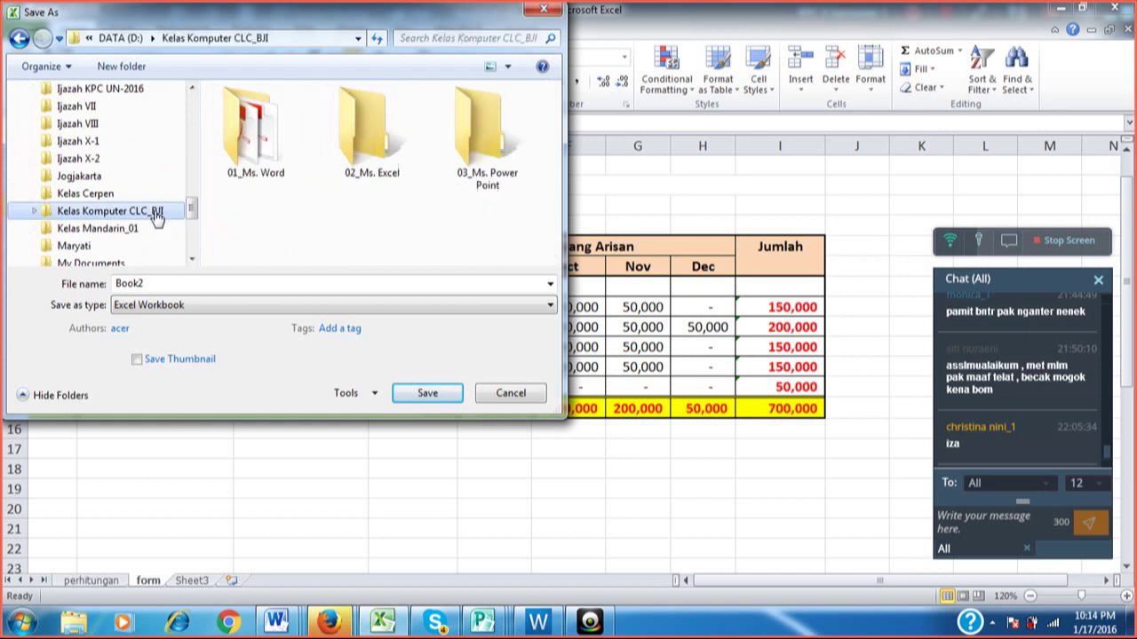
pyautogui.click(366, 134)
pyautogui.doubleClick(366, 134)
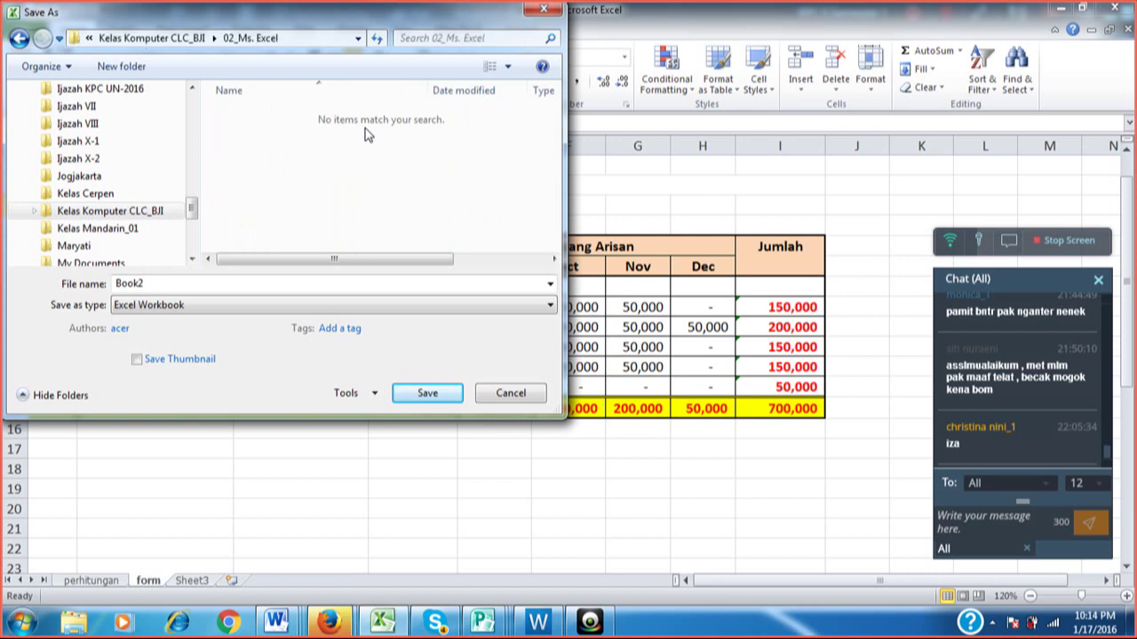
# Name the file LATIHAN 1, keep the Excel Workbook format, and save.
pyautogui.click(173, 284)
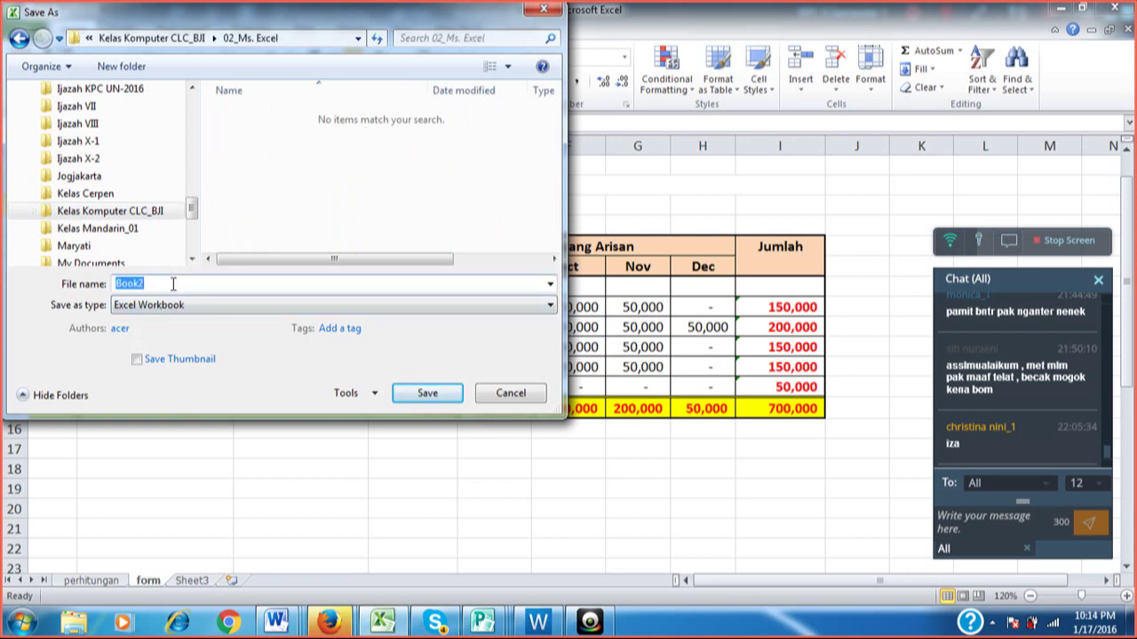
pyautogui.write('LATIHAN')
pyautogui.write('1')
pyautogui.press('Tab')
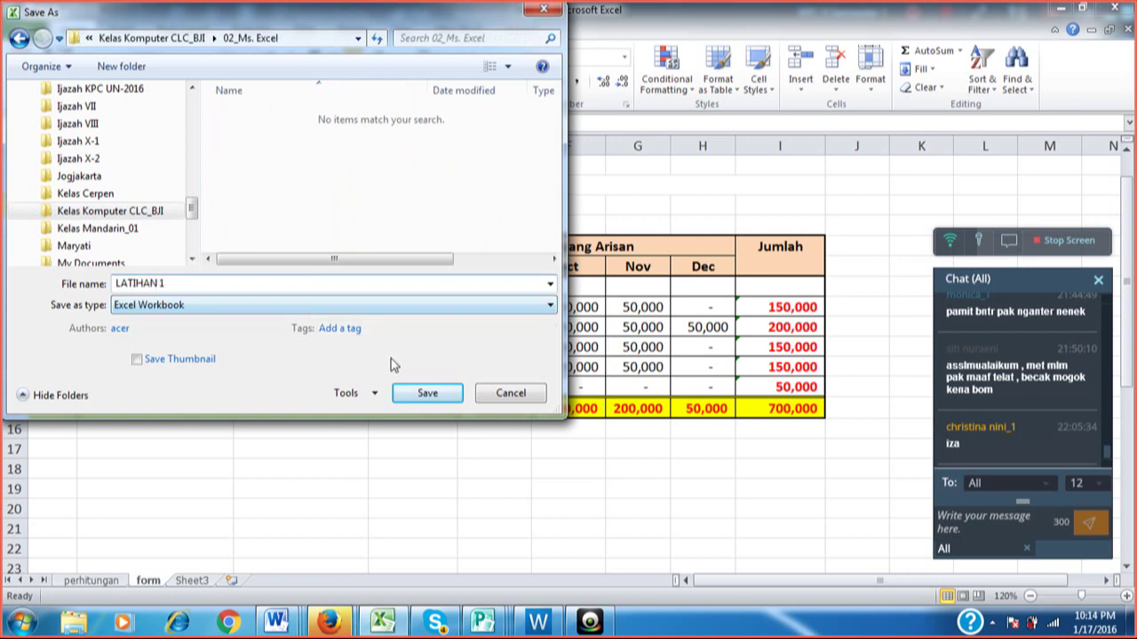
pyautogui.click(422, 306)
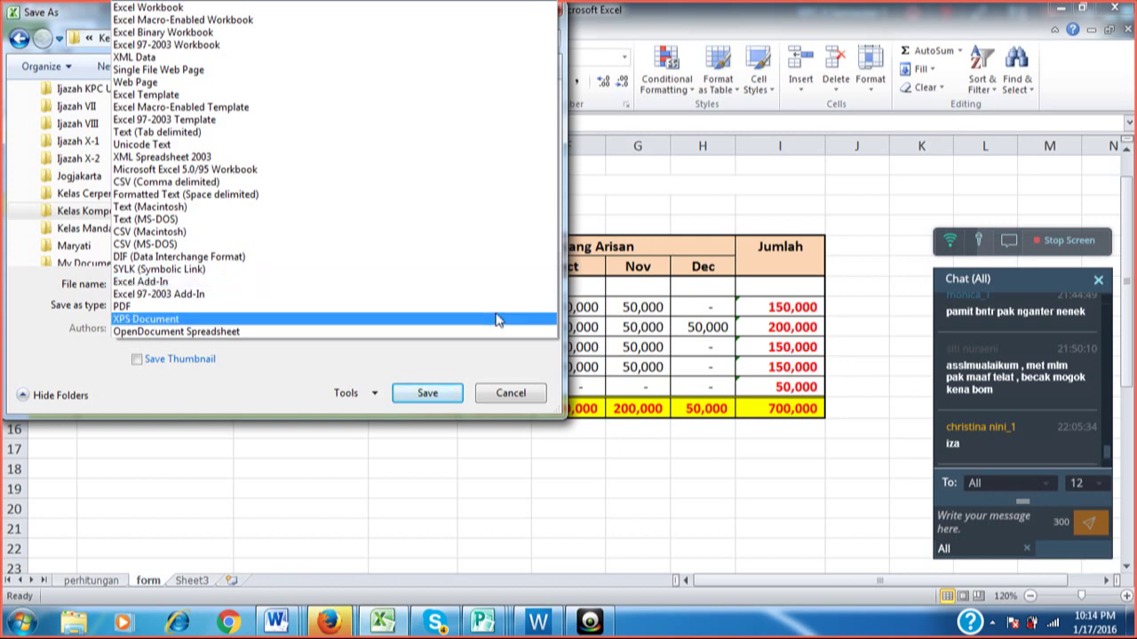
pyautogui.click(515, 394)
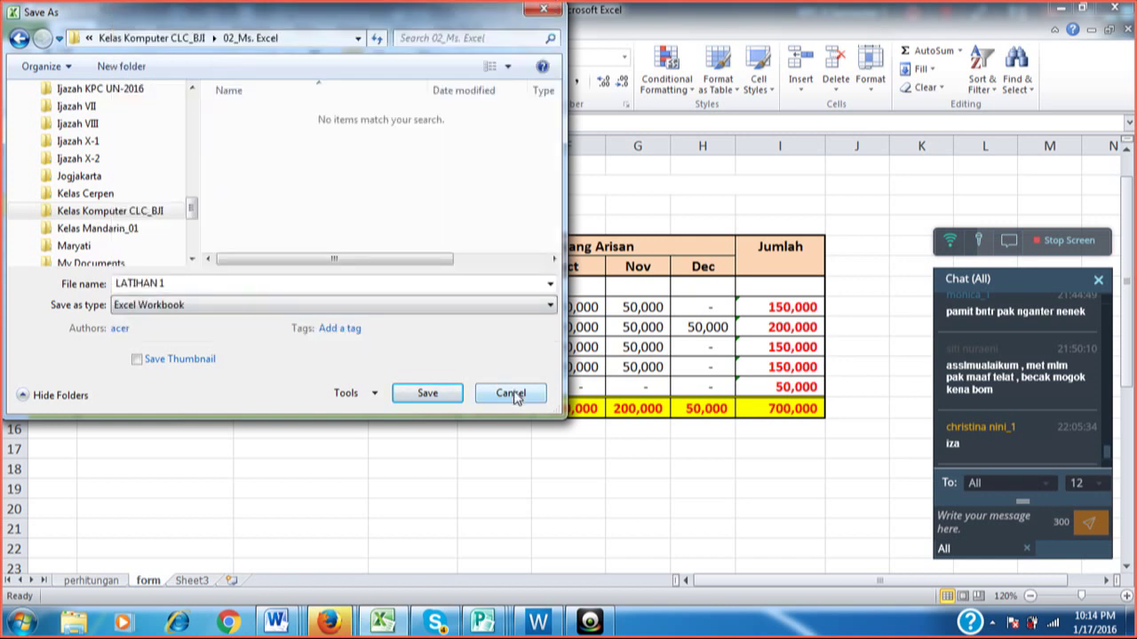
pyautogui.click(425, 393)
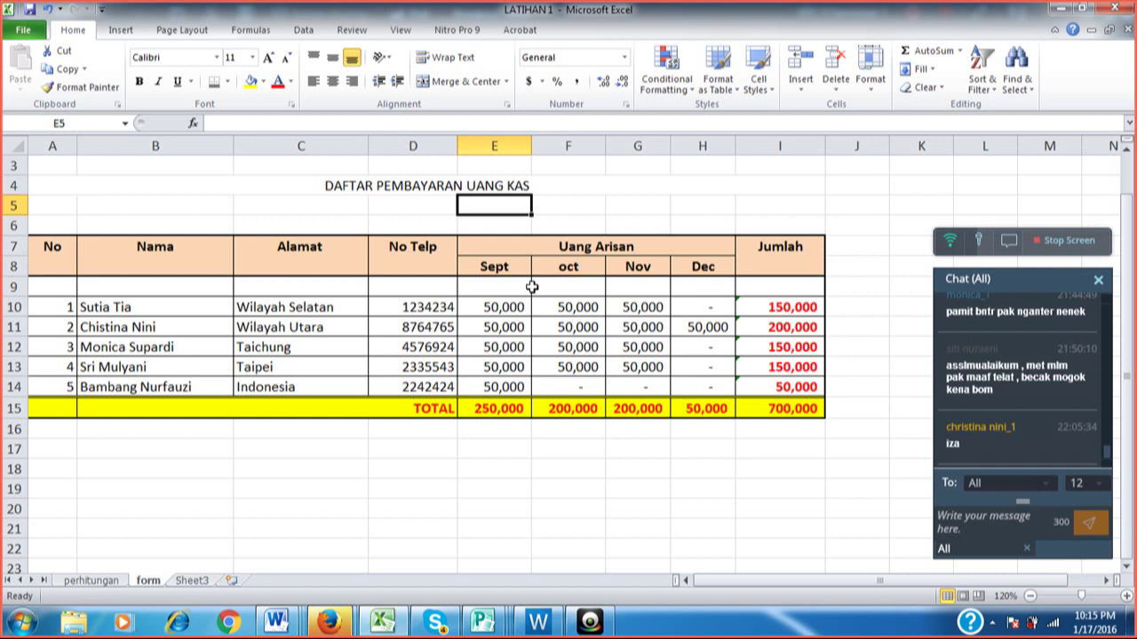
# Review a few table cells, then stop screen sharing in the WizIQ classroom.
pyautogui.click(534, 288)
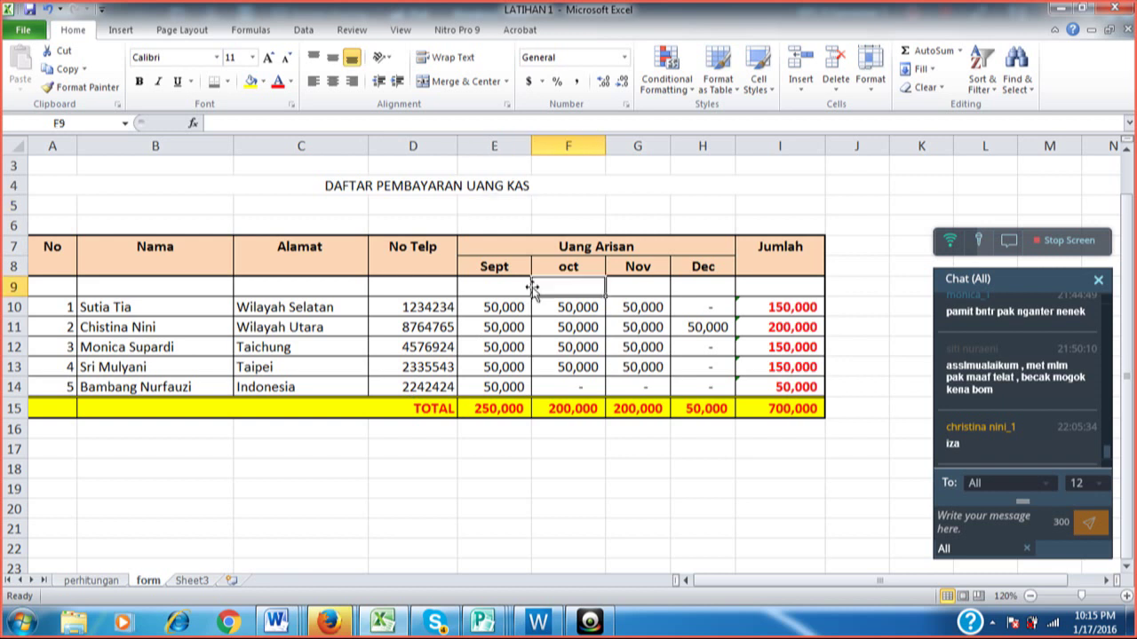
pyautogui.click(621, 200)
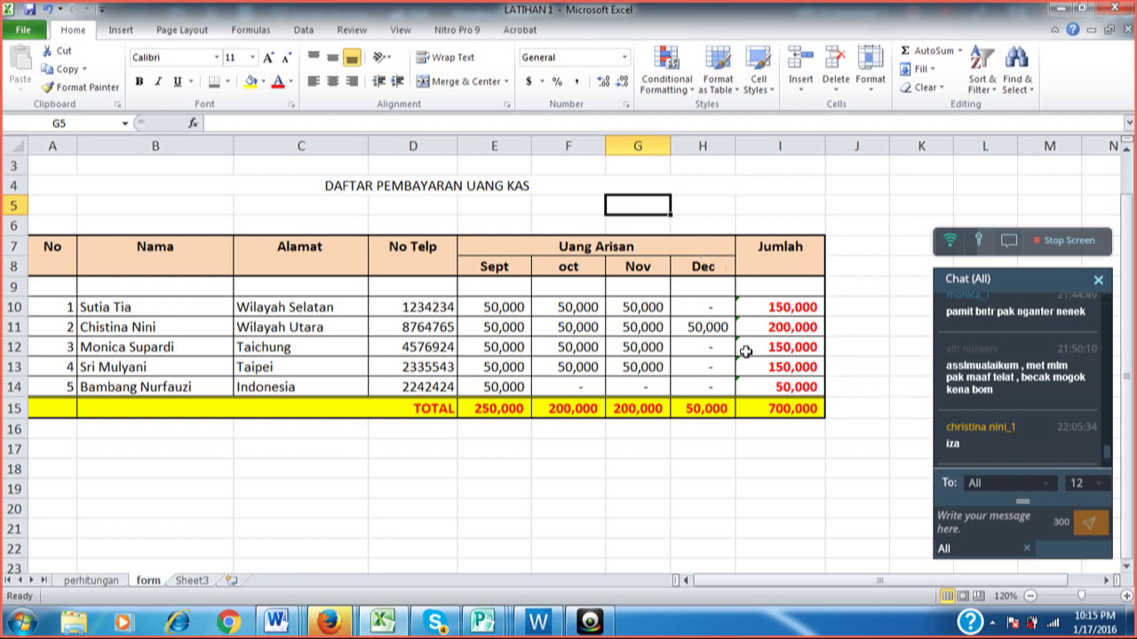
pyautogui.click(857, 366)
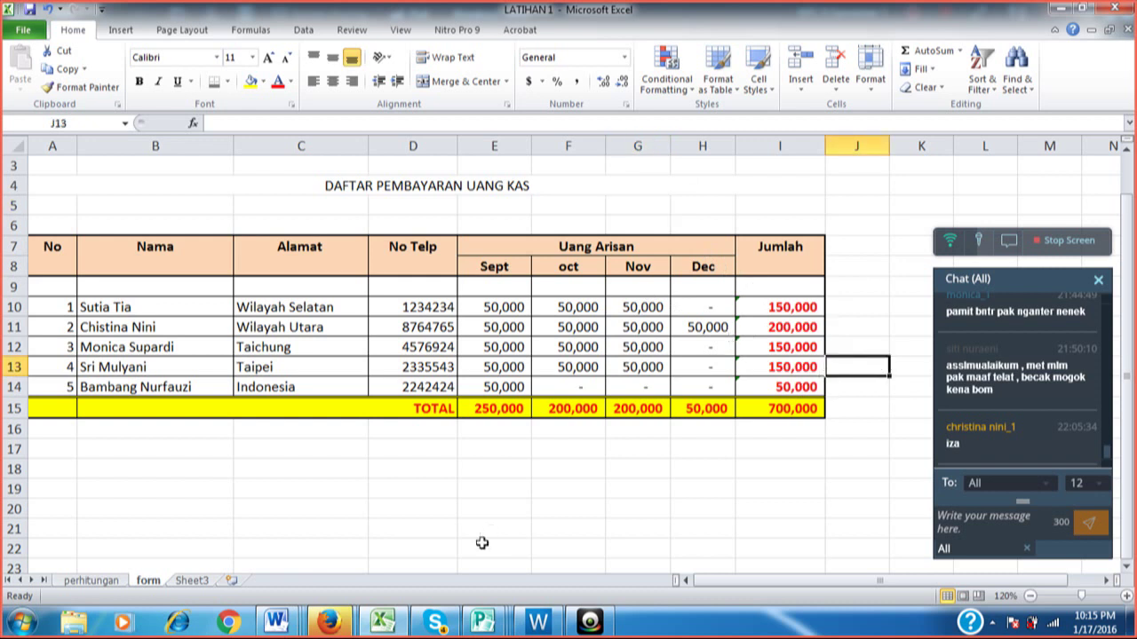
pyautogui.click(537, 619)
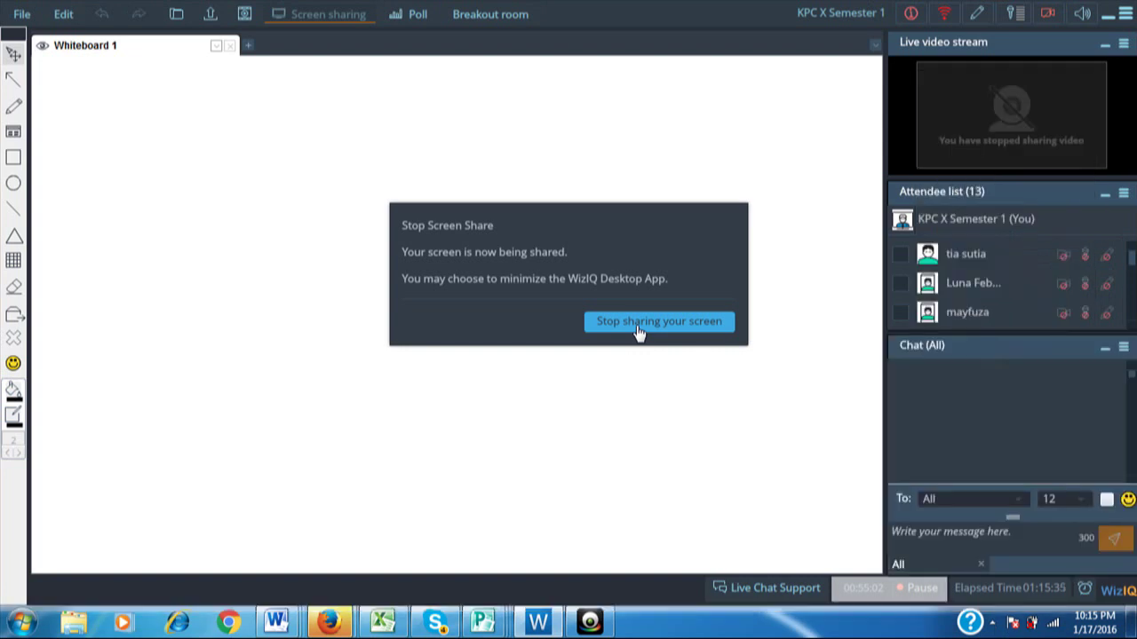
pyautogui.click(637, 325)
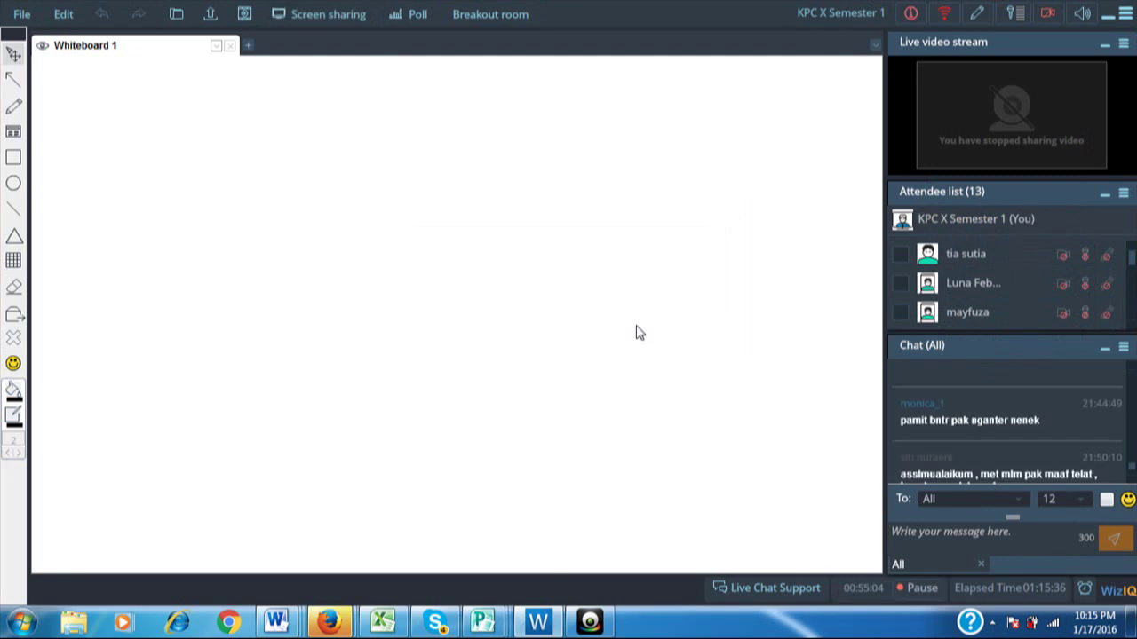
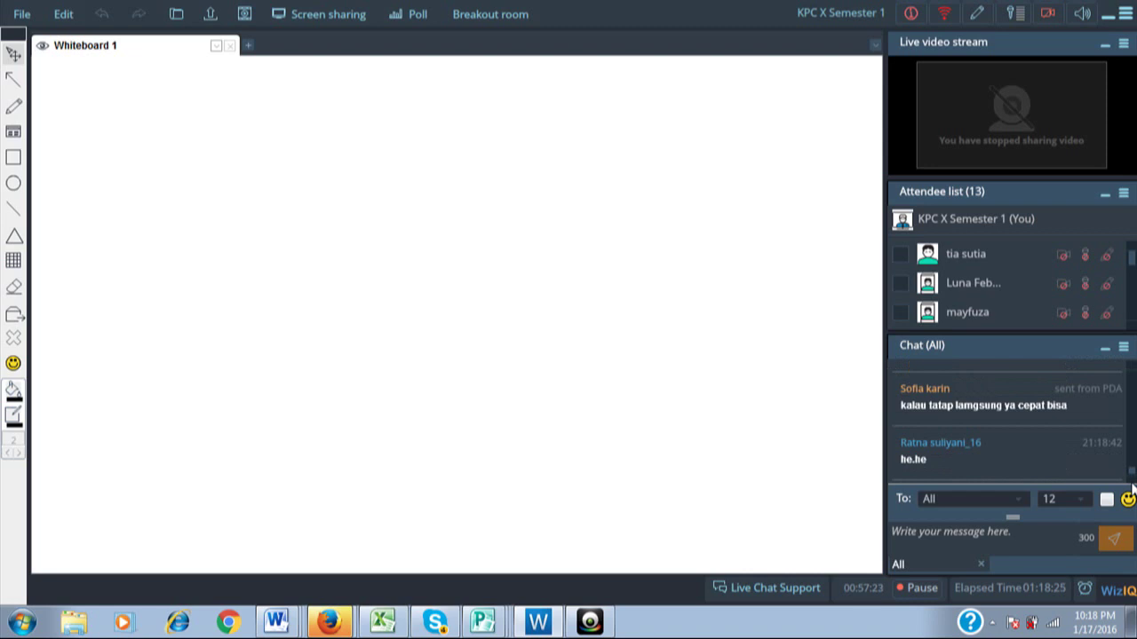
# Open the video settings and briefly turn webcam sharing on, then off again.
pyautogui.click(1048, 20)
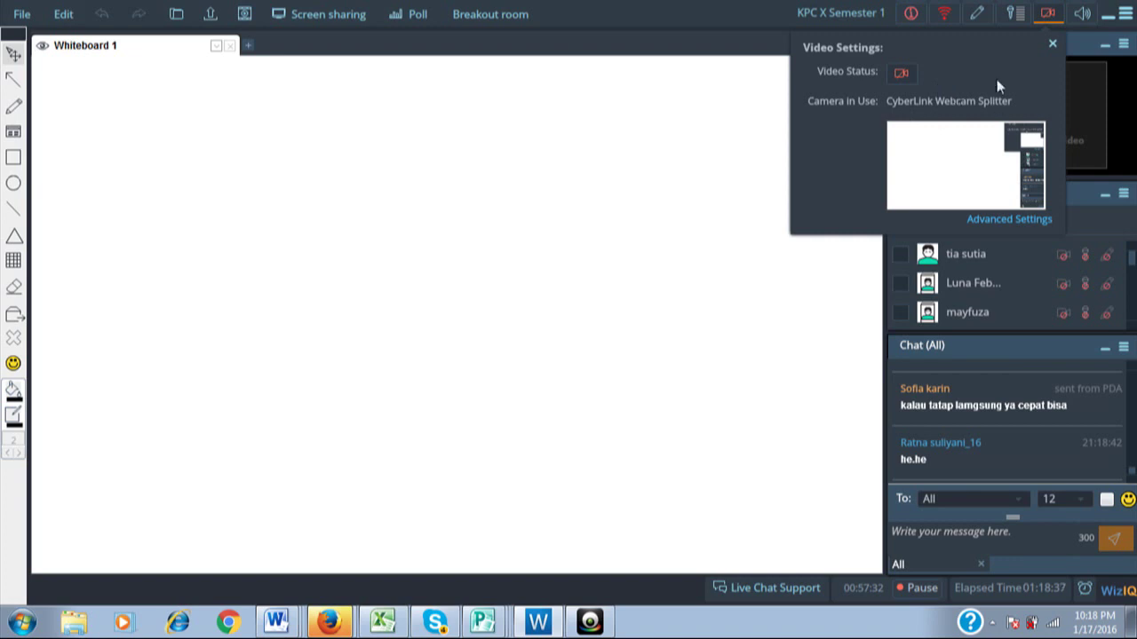
pyautogui.click(902, 75)
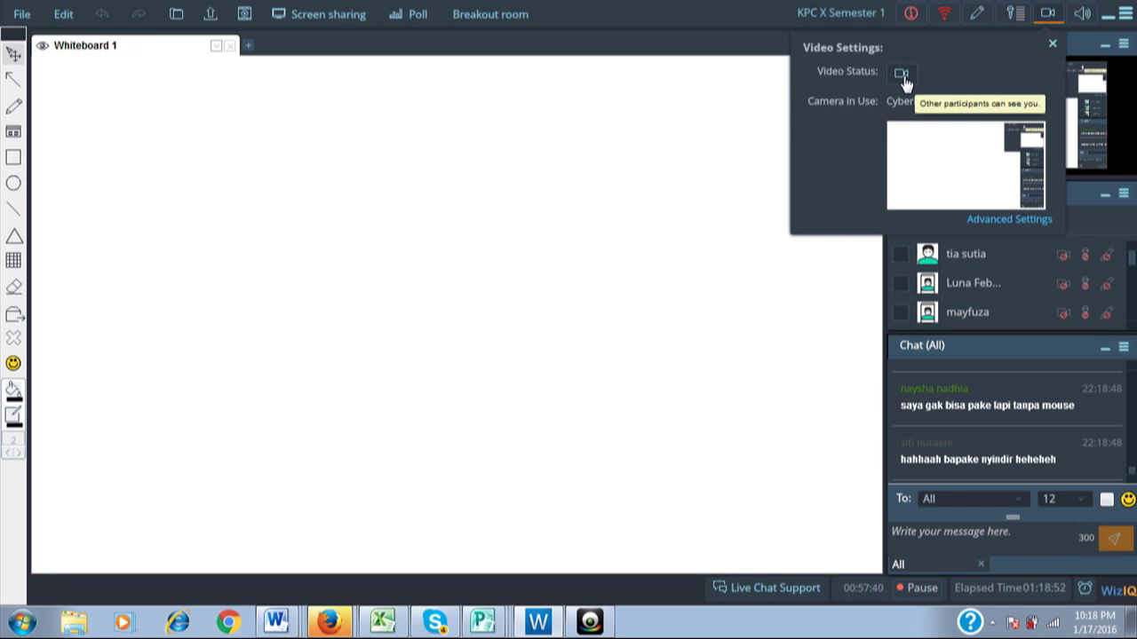
pyautogui.click(902, 76)
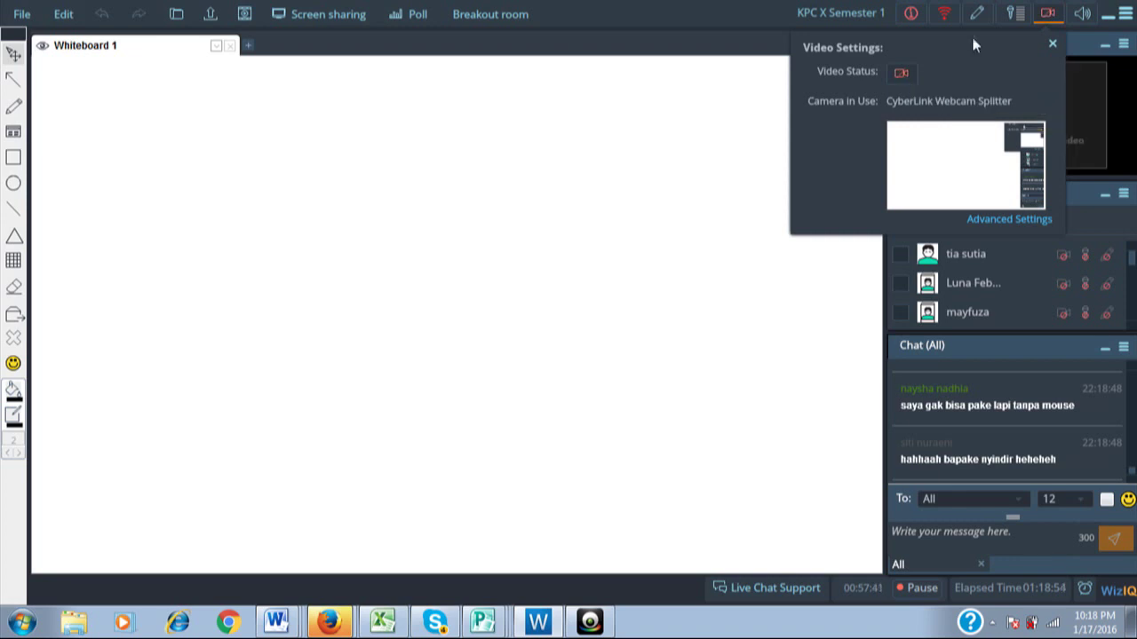
# Select 1.3M HD WebCam as the camera in the device setup and confirm.
pyautogui.click(1018, 222)
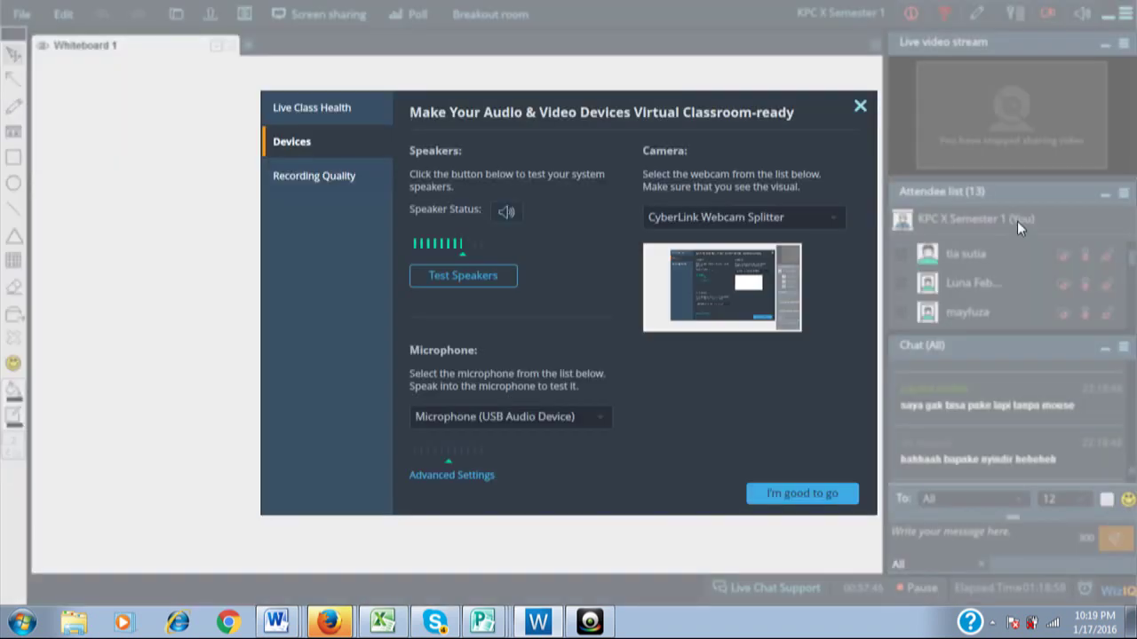
pyautogui.click(800, 223)
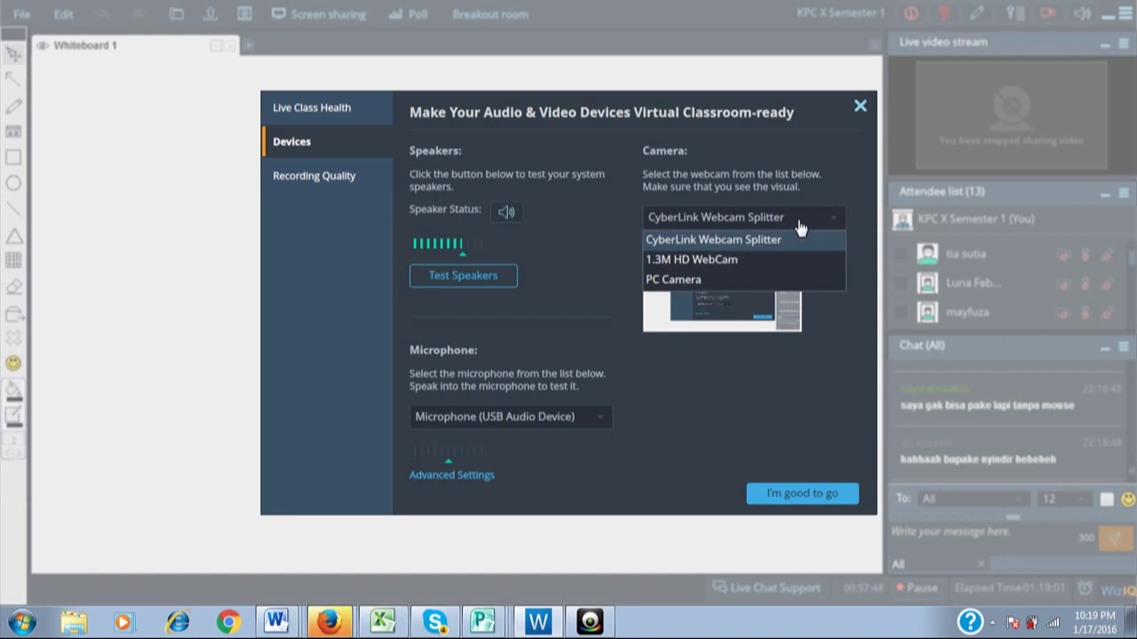
pyautogui.click(728, 259)
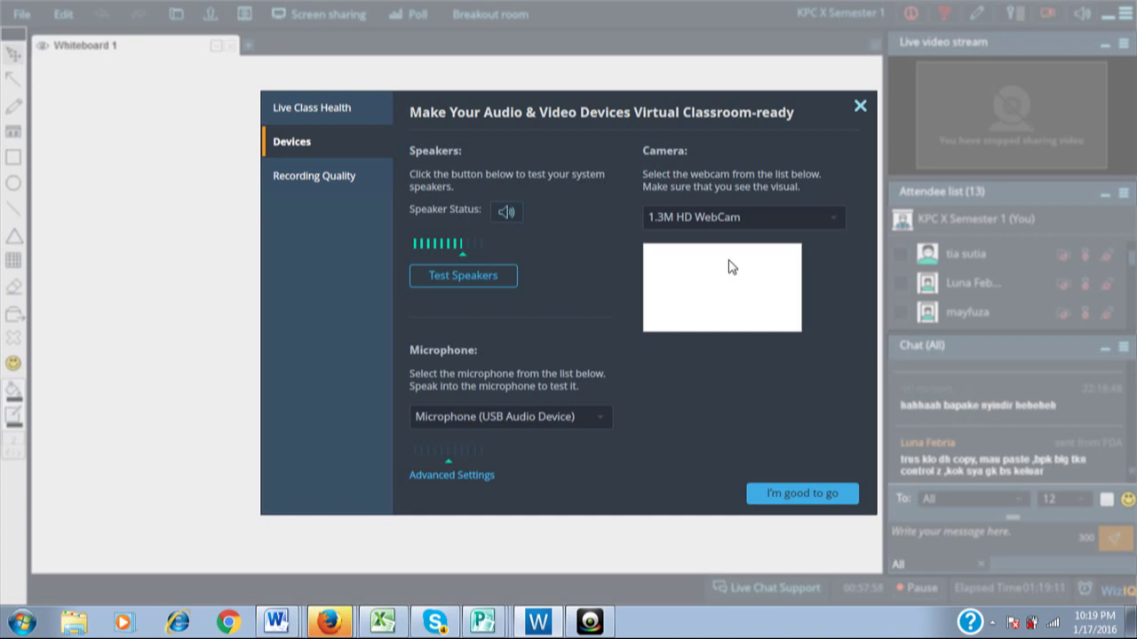
pyautogui.click(789, 494)
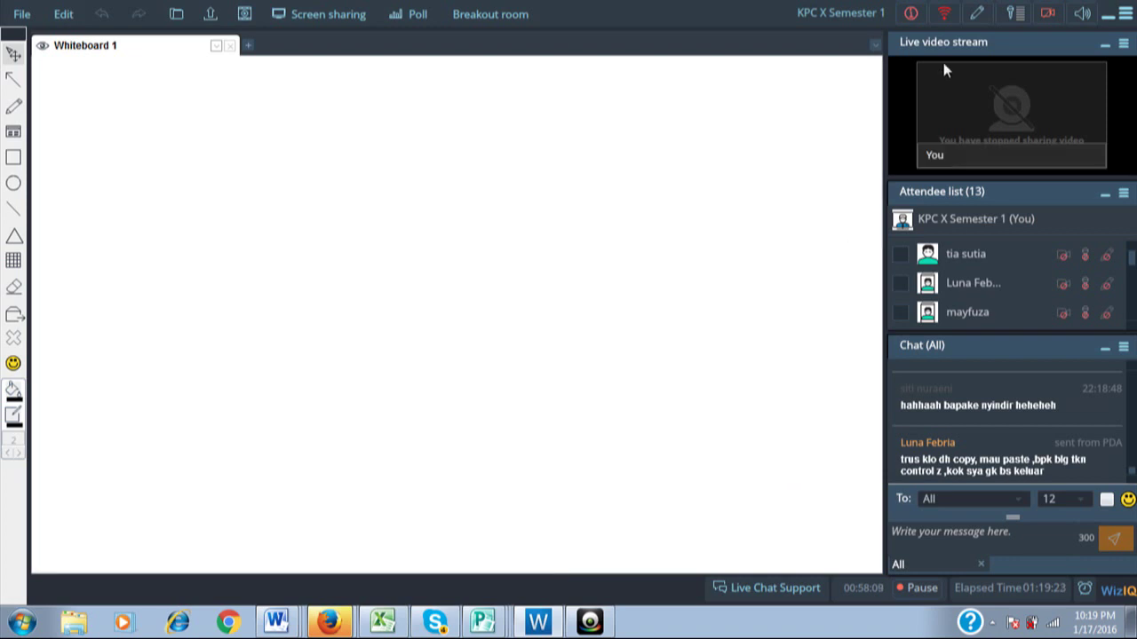
# Test the 1.3M HD WebCam by toggling webcam sharing on and off twice, ending off.
pyautogui.click(1048, 16)
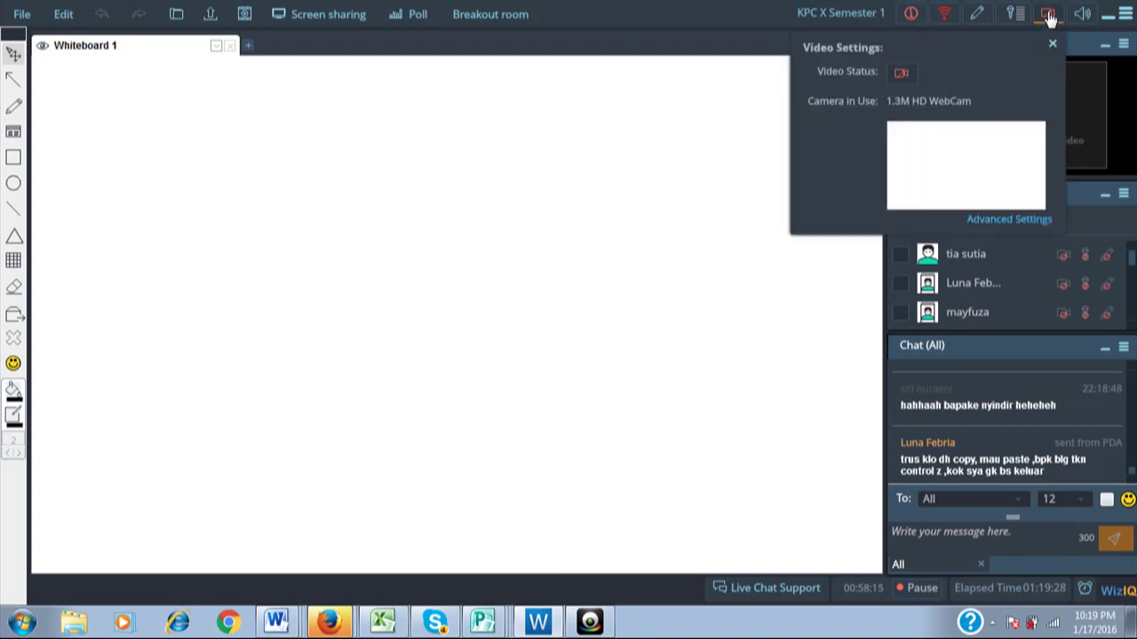
pyautogui.click(902, 74)
pyautogui.click(903, 76)
pyautogui.click(901, 77)
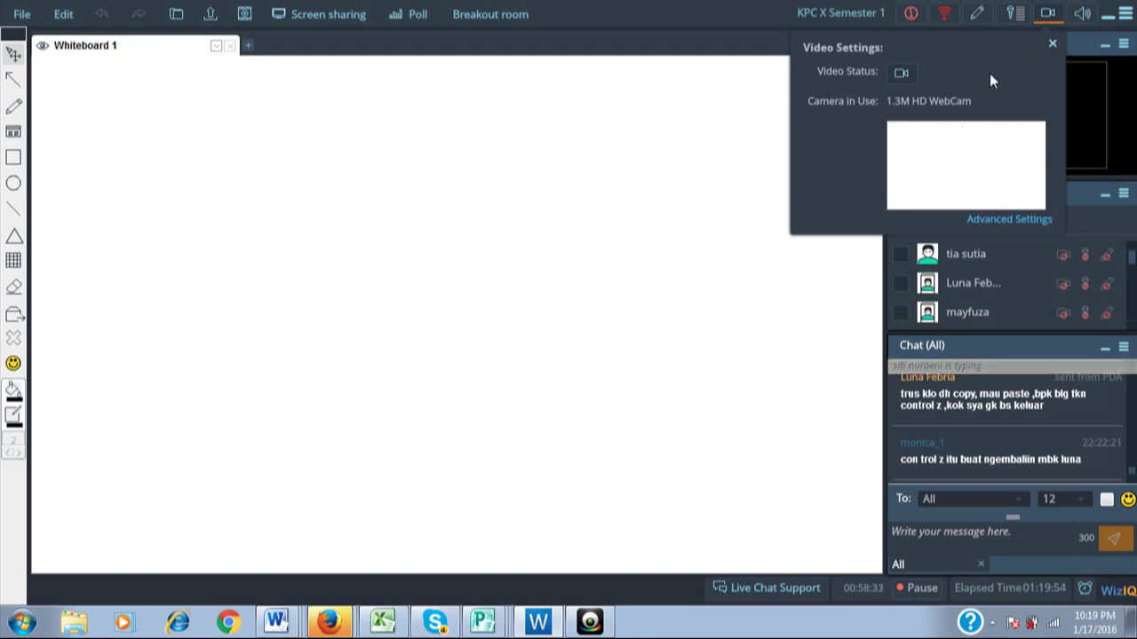
pyautogui.click(902, 73)
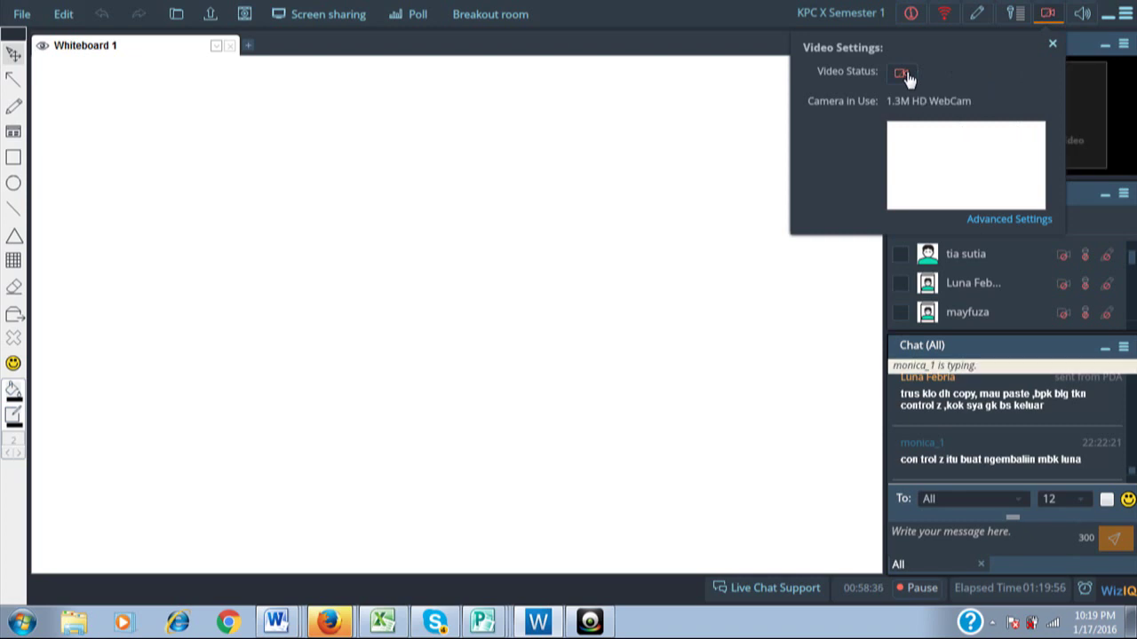
# Choose PC Camera as the webcam in the device setup and confirm.
pyautogui.click(1006, 220)
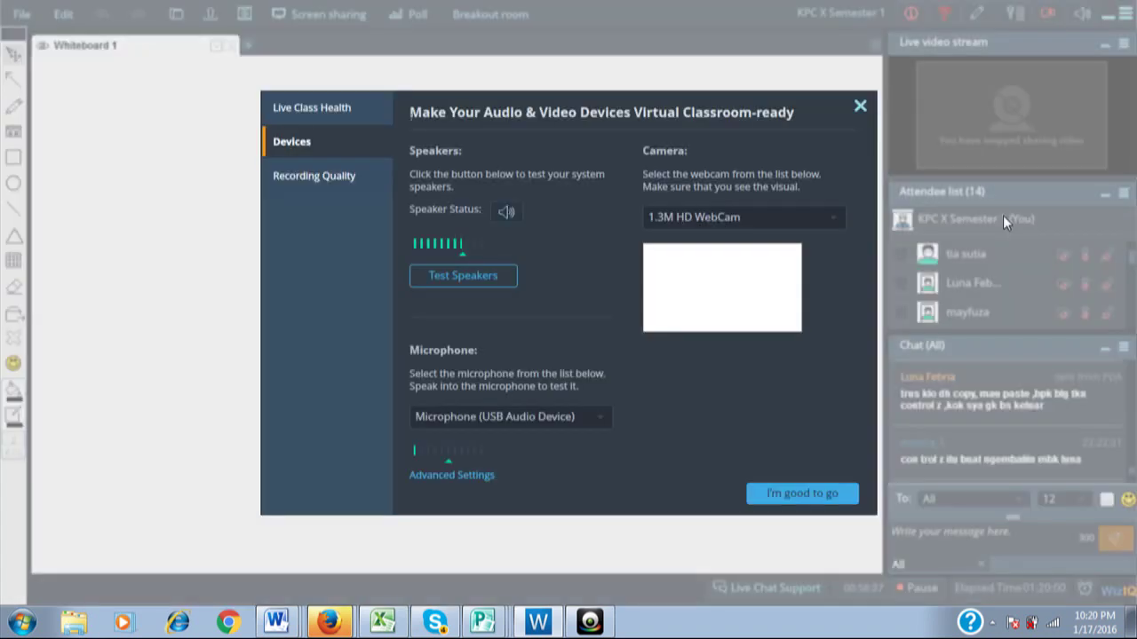
pyautogui.click(752, 224)
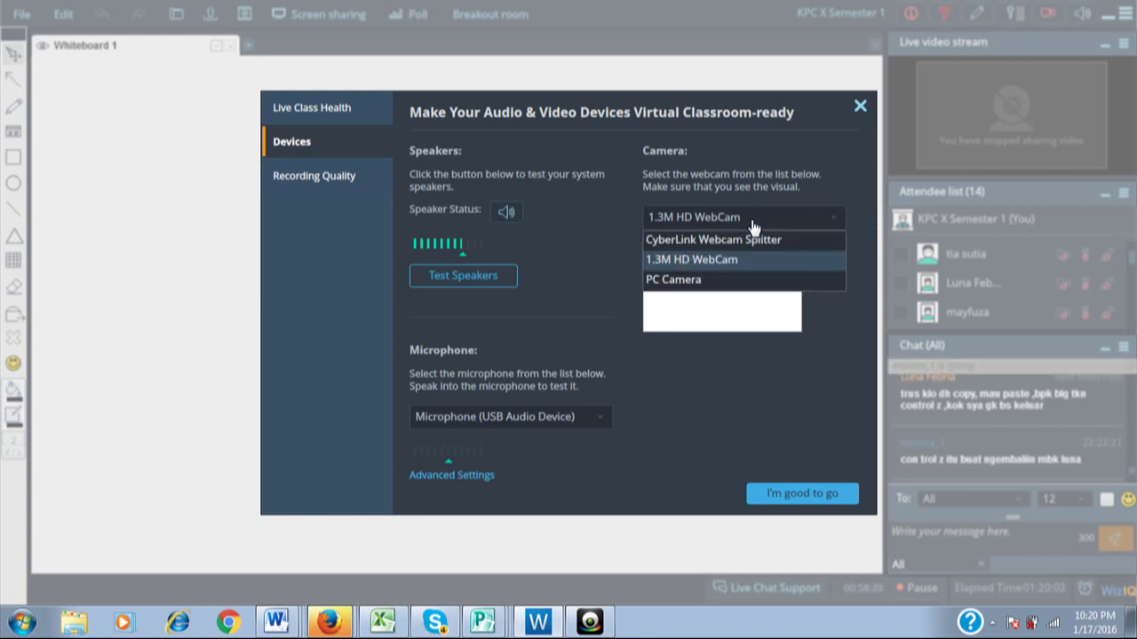
pyautogui.click(727, 283)
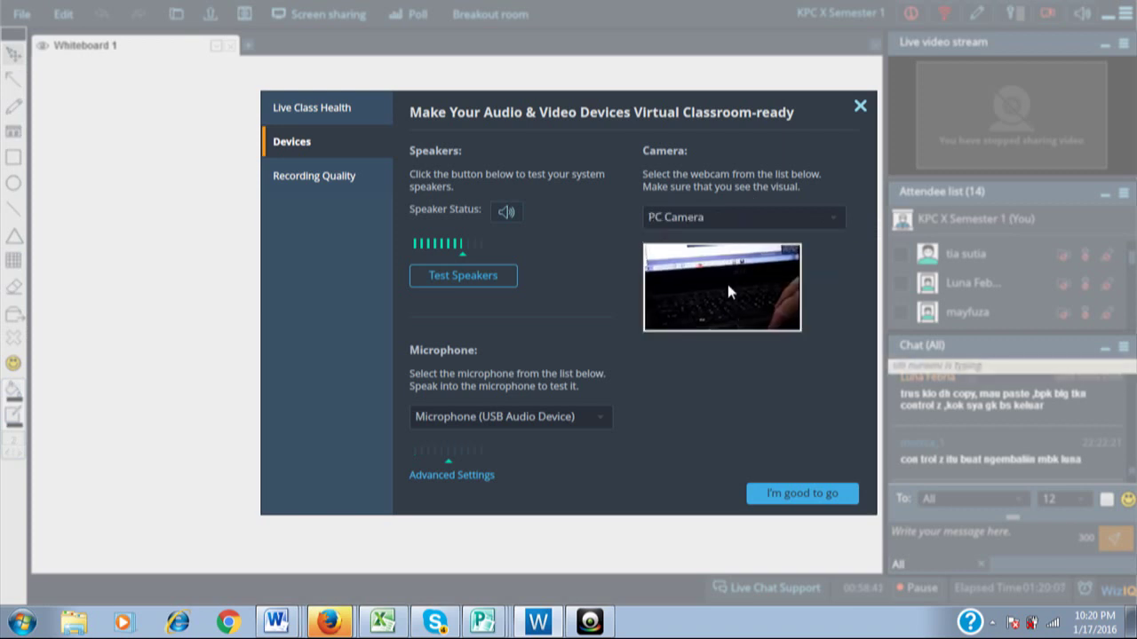
pyautogui.click(779, 497)
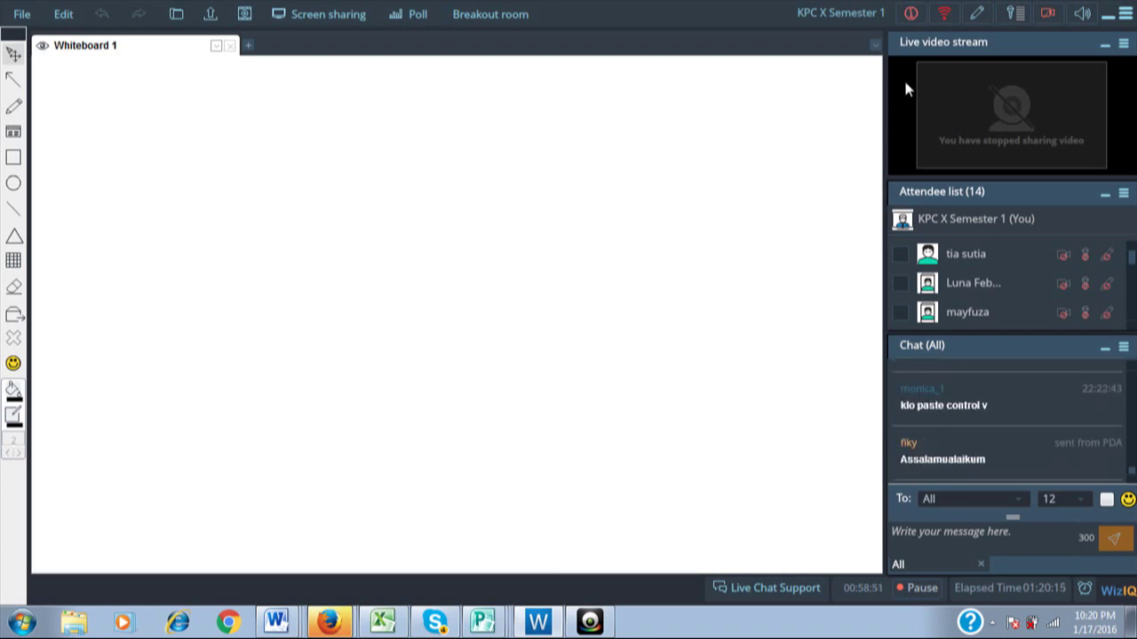
# Check the PC Camera preview in the video settings and close the device setup again.
pyautogui.click(1048, 15)
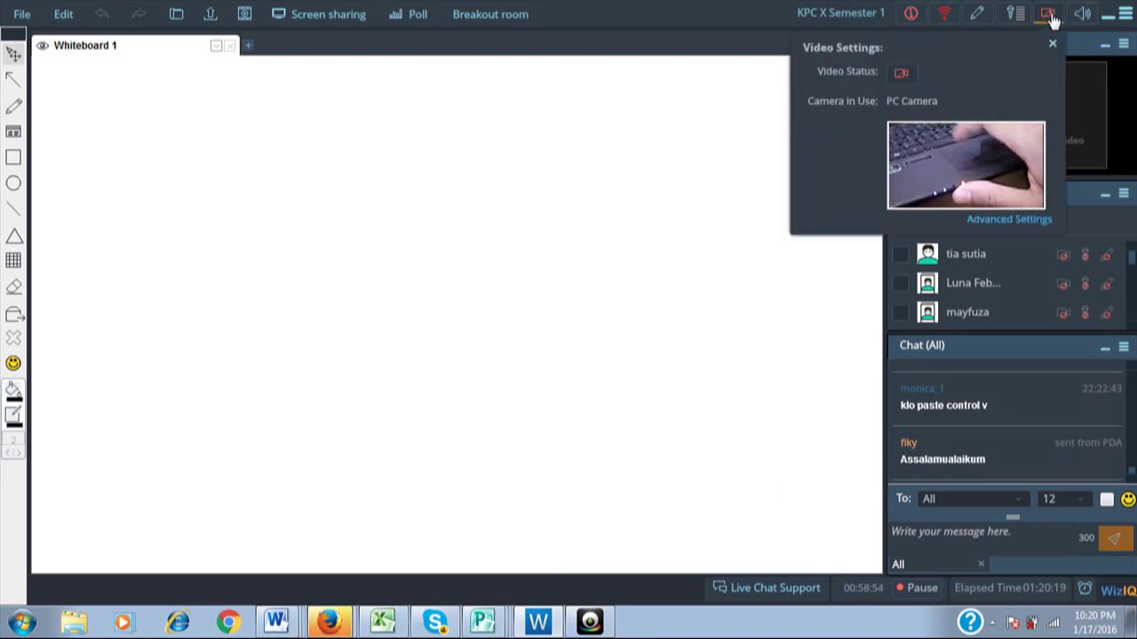
pyautogui.click(1002, 222)
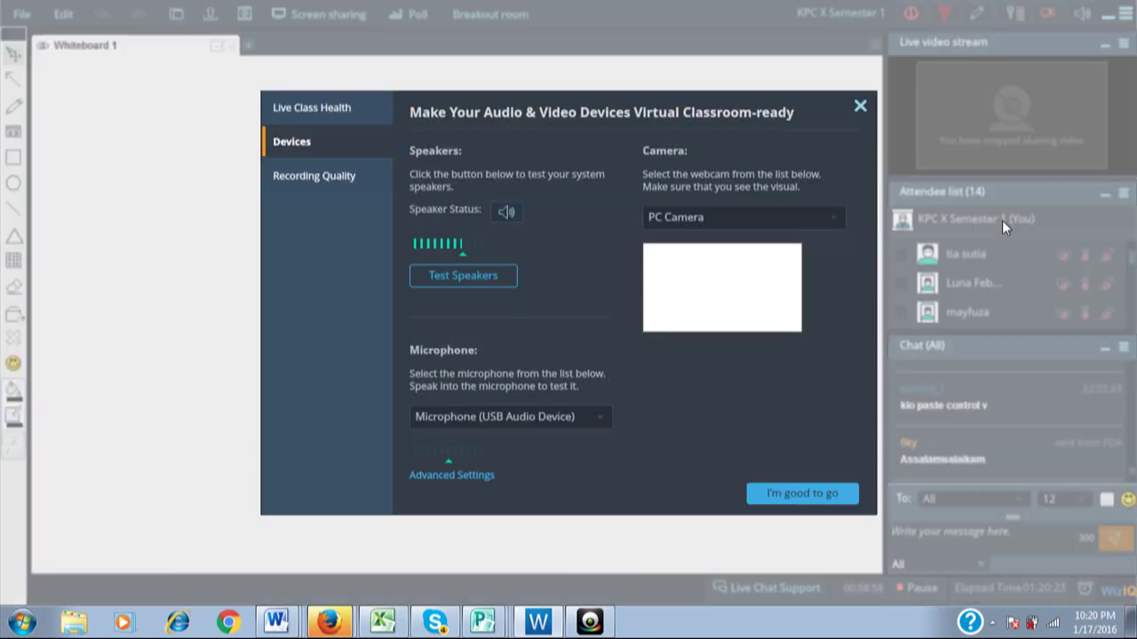
pyautogui.click(829, 491)
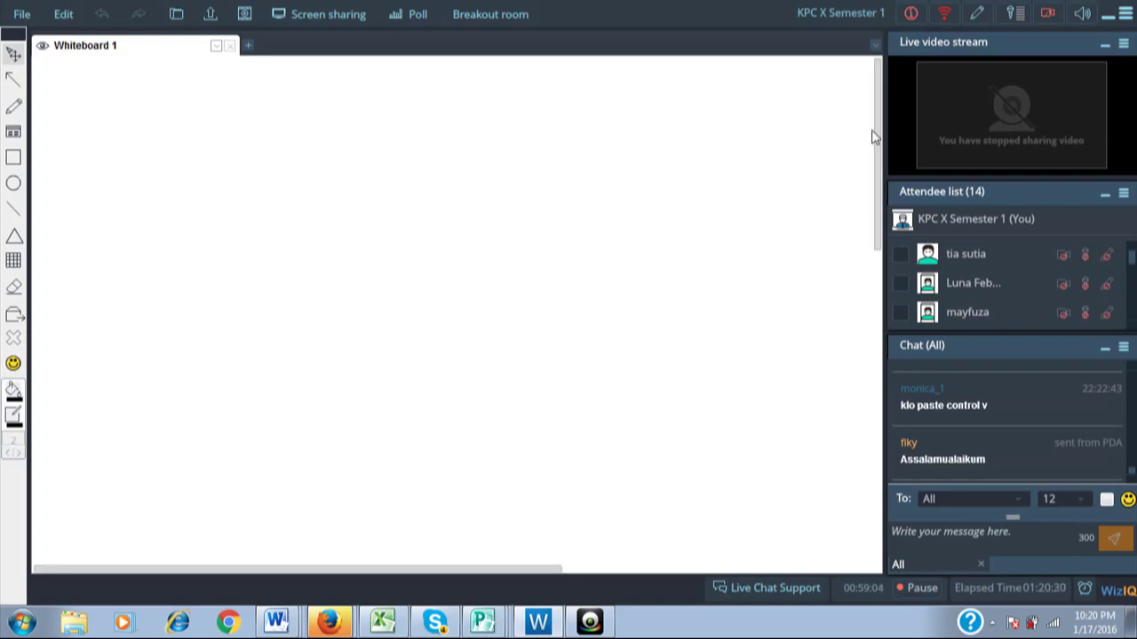
# Turn on webcam sharing so participants see the live PC Camera feed.
pyautogui.click(1049, 15)
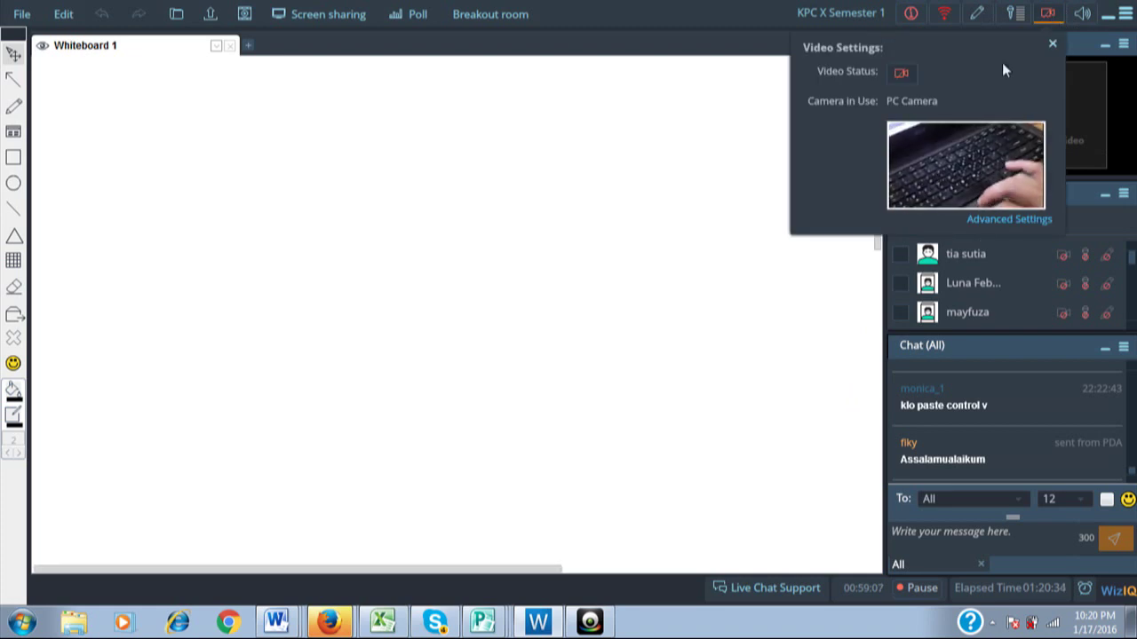
pyautogui.click(902, 75)
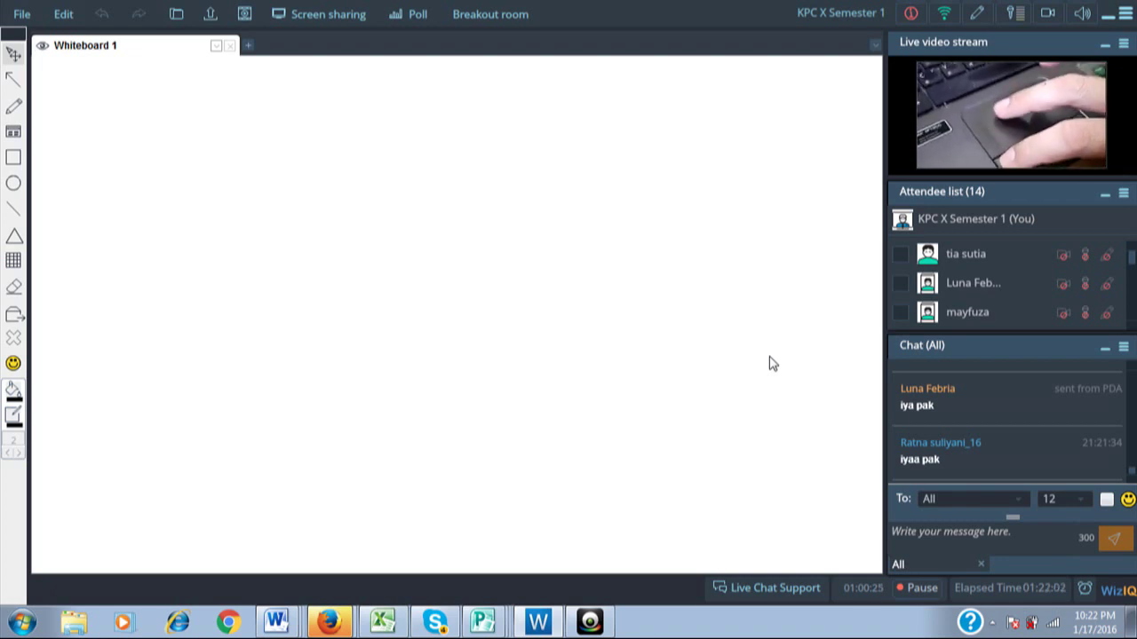
pyautogui.moveTo(769, 356); pyautogui.dragTo(863, 404)
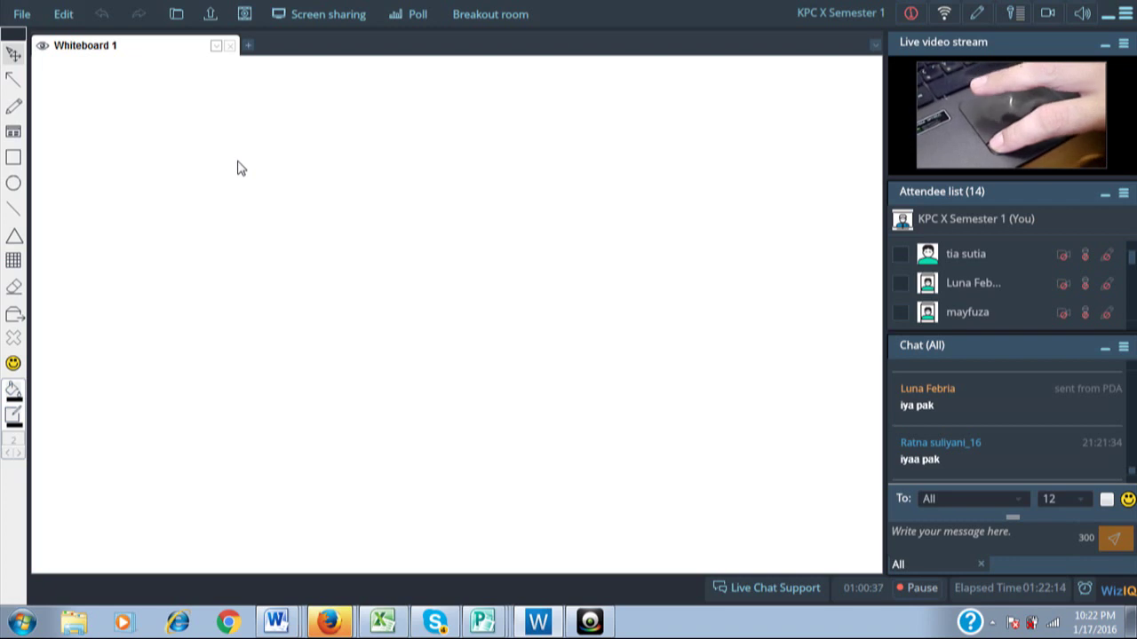
pyautogui.moveTo(238, 163); pyautogui.dragTo(560, 354)
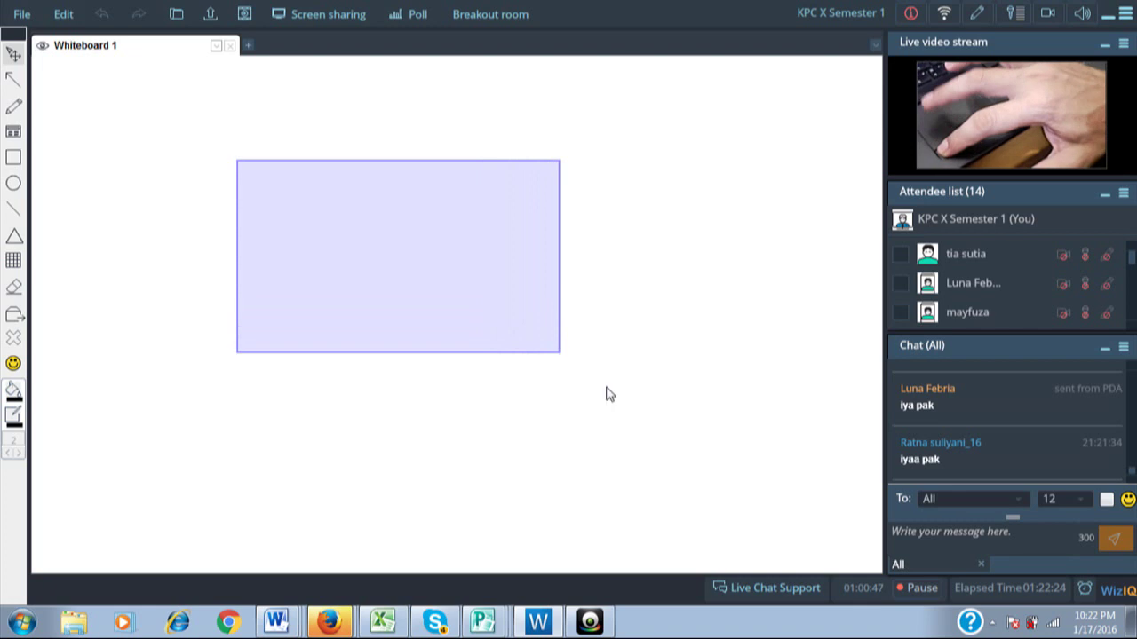
pyautogui.moveTo(607, 388); pyautogui.dragTo(607, 389)
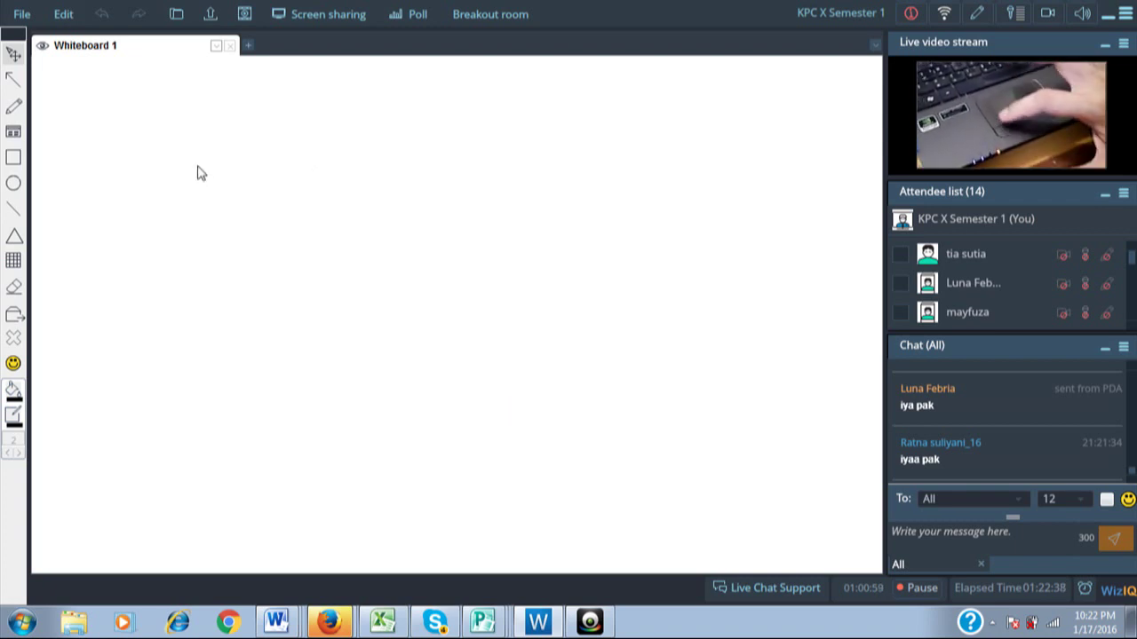
pyautogui.moveTo(197, 166); pyautogui.dragTo(401, 317)
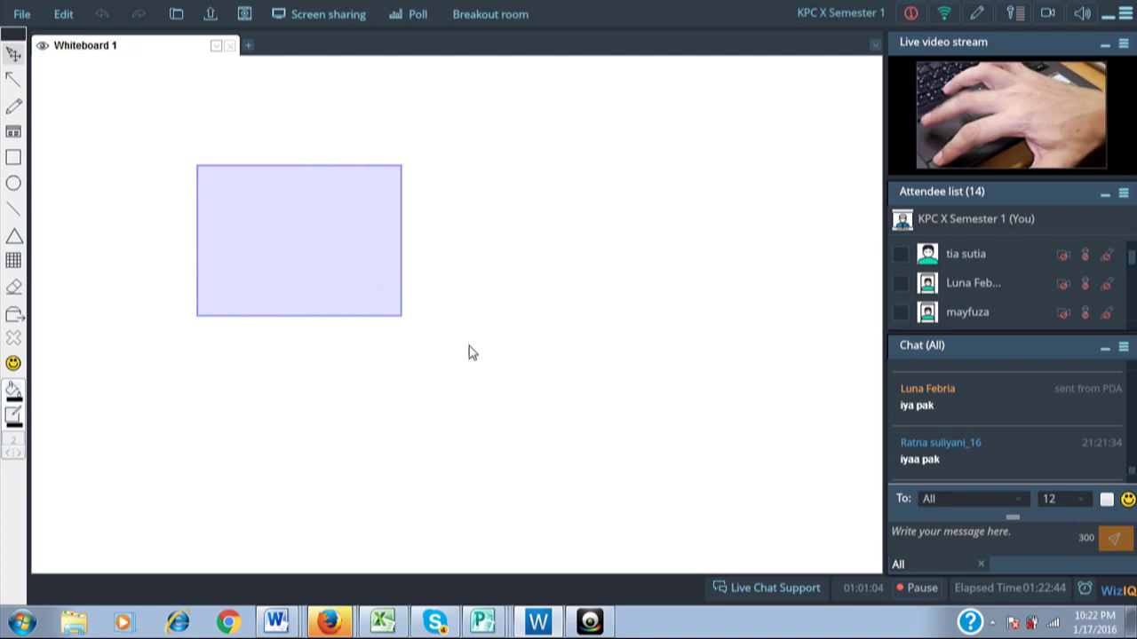
pyautogui.hotkey('ctrl', 'z')
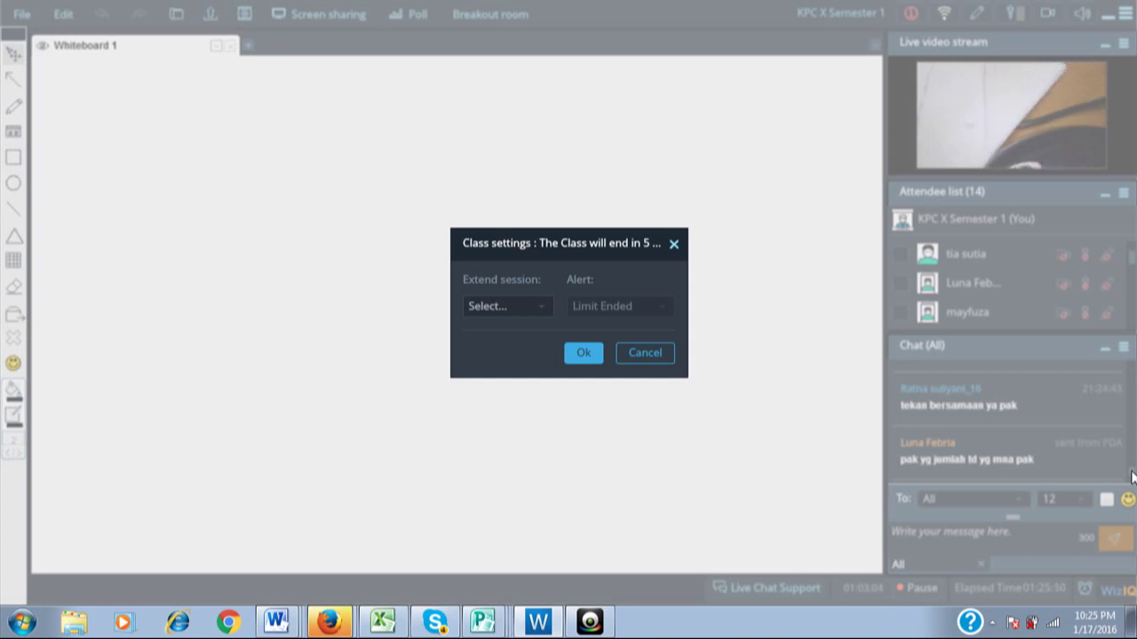
# Extend the class session by 15 minutes with an alert 5 minutes before the end.
pyautogui.click(544, 309)
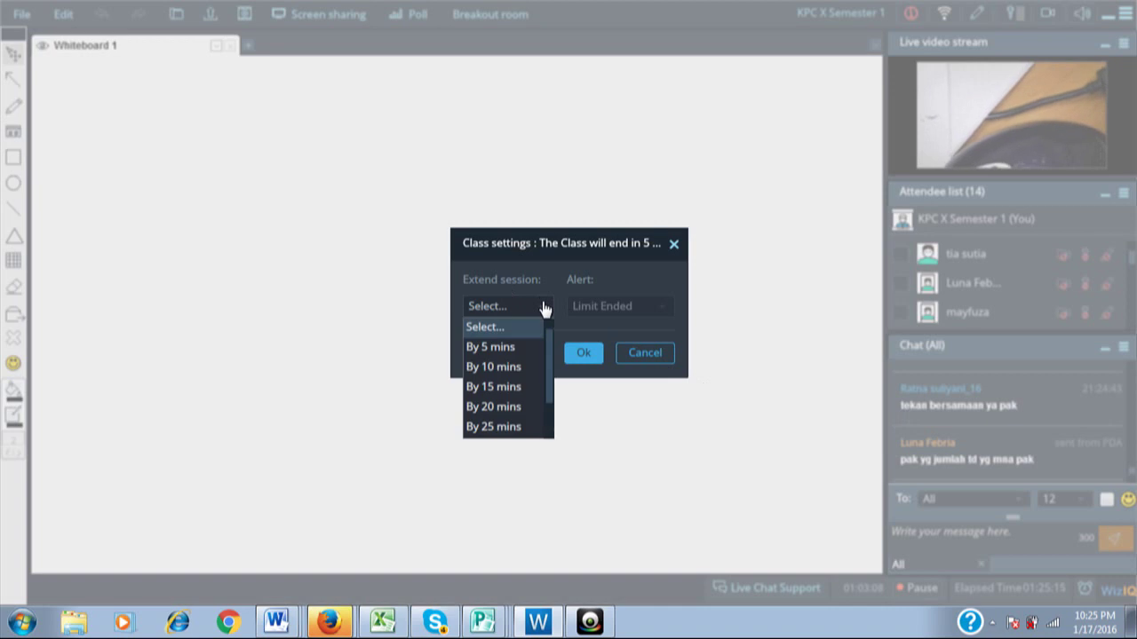
pyautogui.click(515, 386)
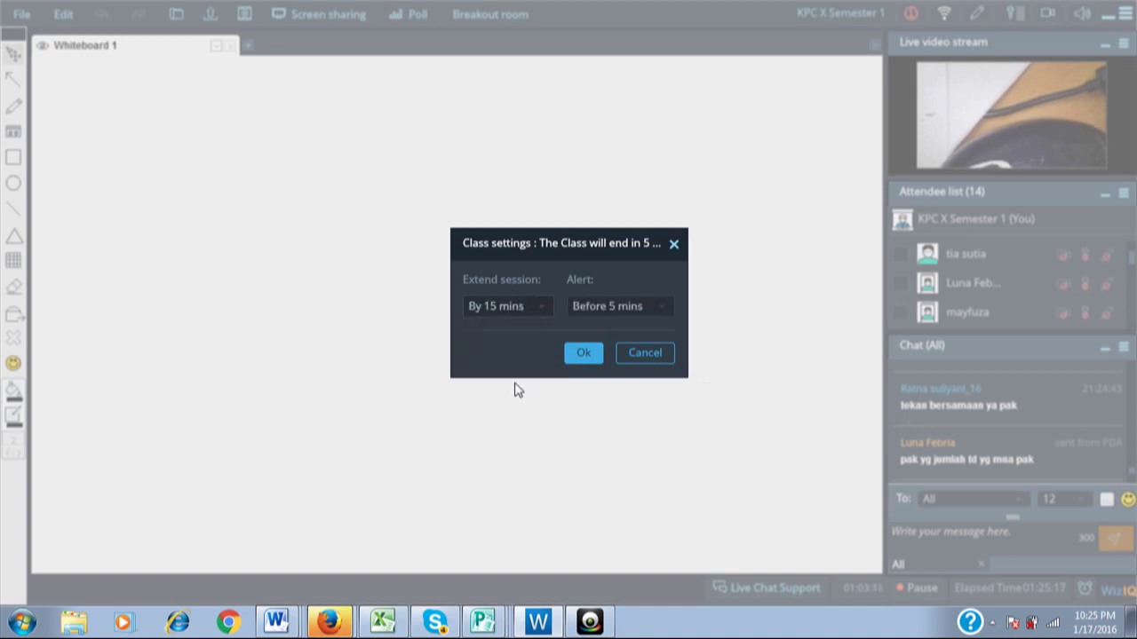
pyautogui.click(581, 354)
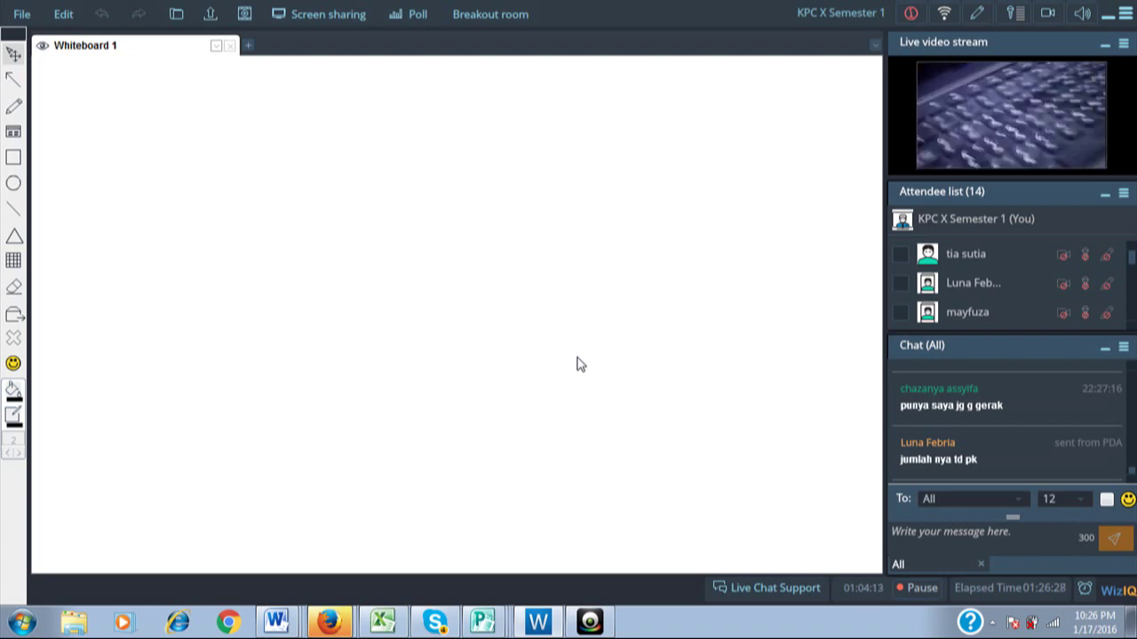
# Add a whiteboard text box reading PENJUMLAHAN, built from JUMLAH with PEN and AN added.
pyautogui.click(11, 135)
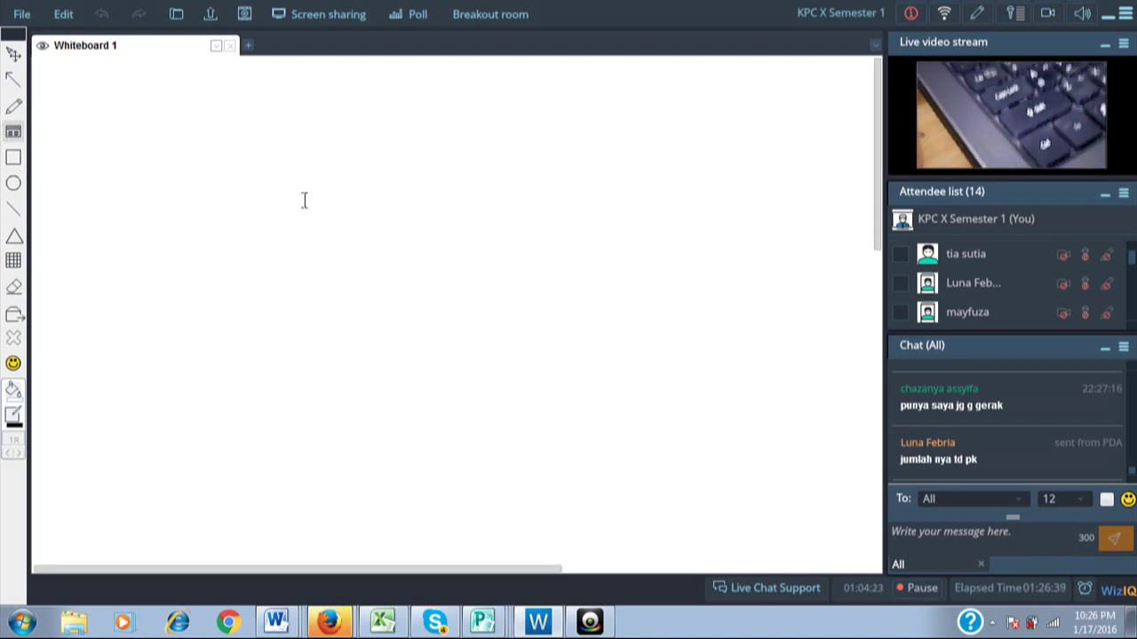
pyautogui.click(216, 191)
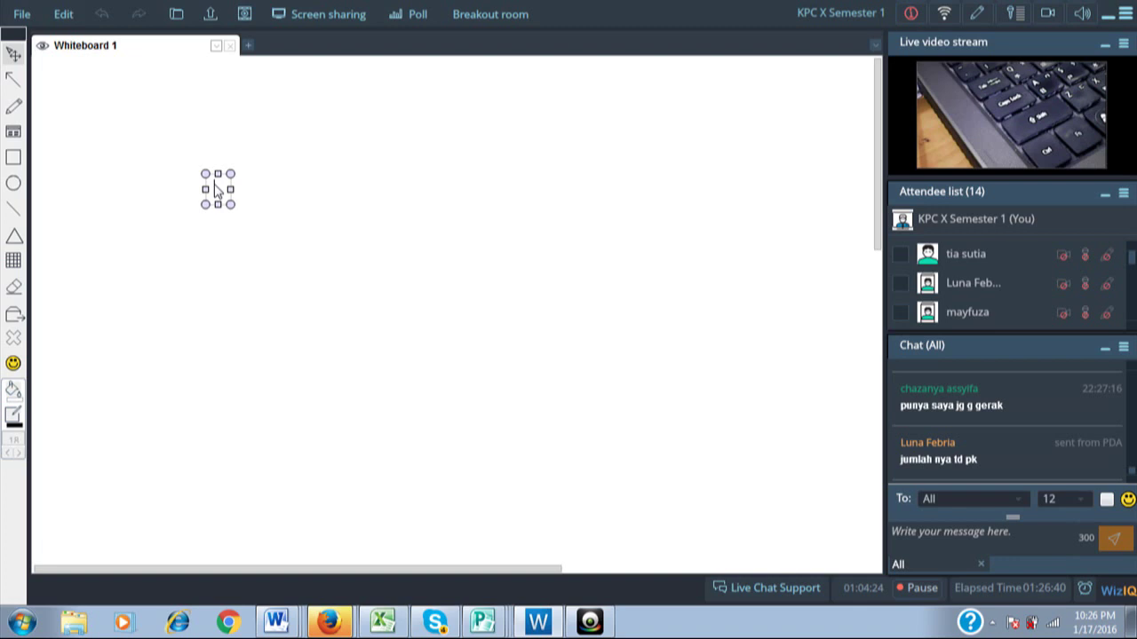
pyautogui.write('JUMLAH')
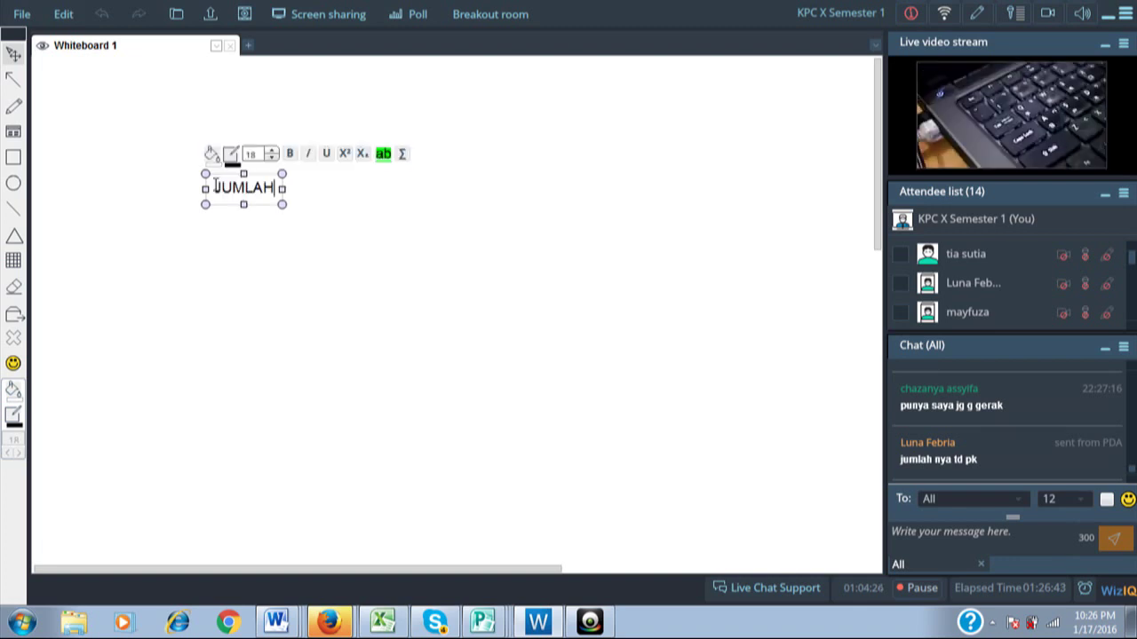
pyautogui.press('Left')
pyautogui.press('Left')
pyautogui.press('Left')
pyautogui.press('Left')
pyautogui.press('Left')
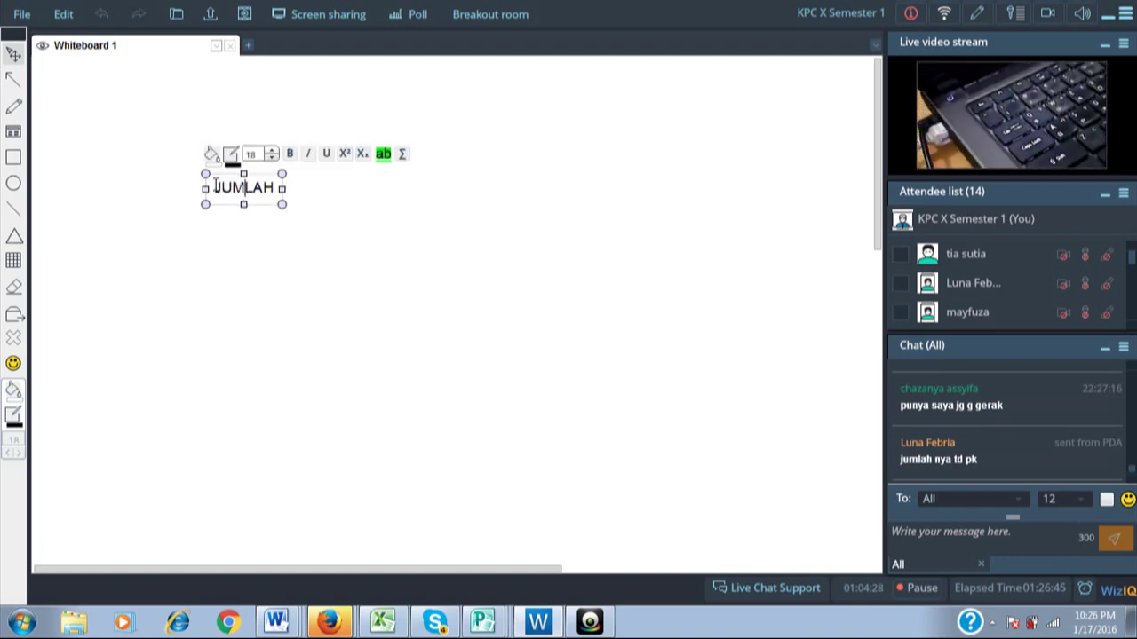
pyautogui.write('PEN')
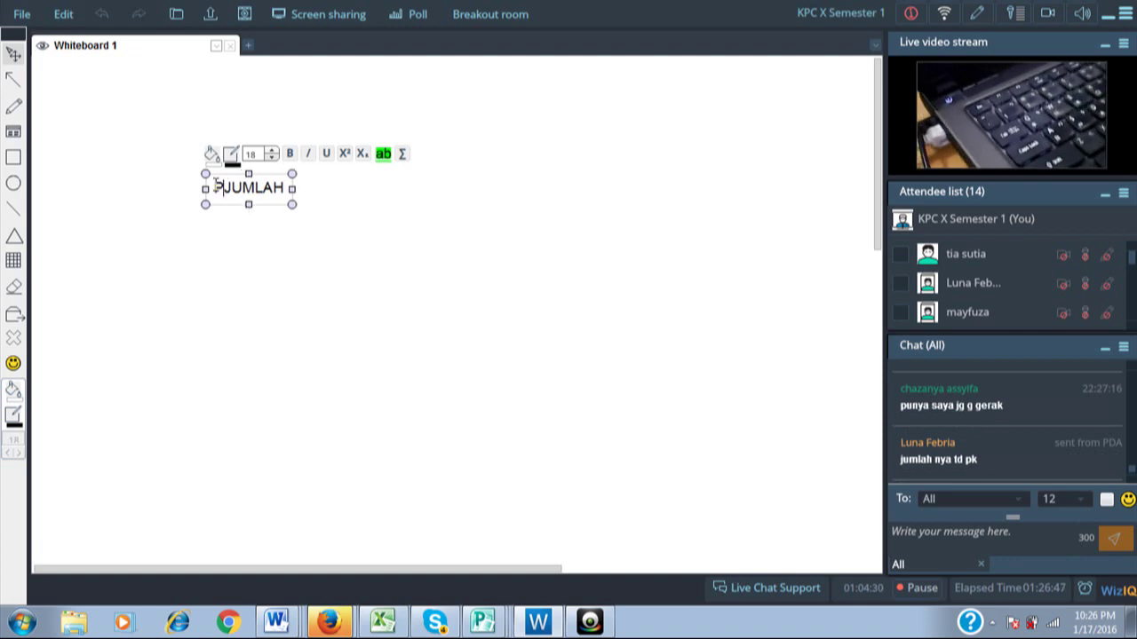
pyautogui.press('Right')
pyautogui.press('Right')
pyautogui.press('Right')
pyautogui.press('Right')
pyautogui.press('Right')
pyautogui.press('Right')
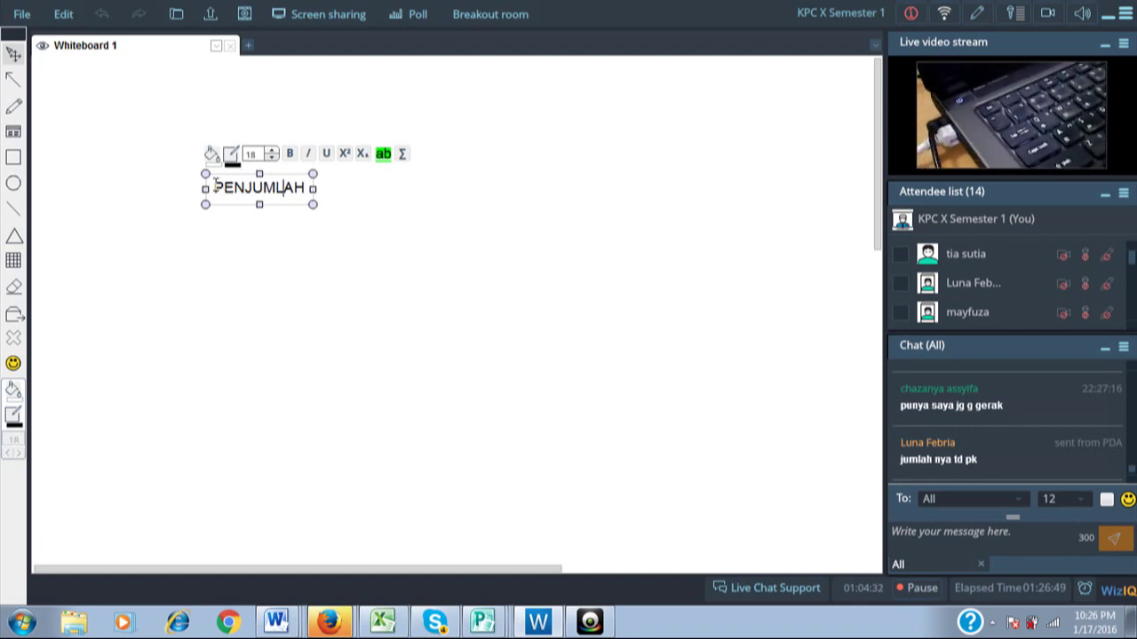
pyautogui.write('AN')
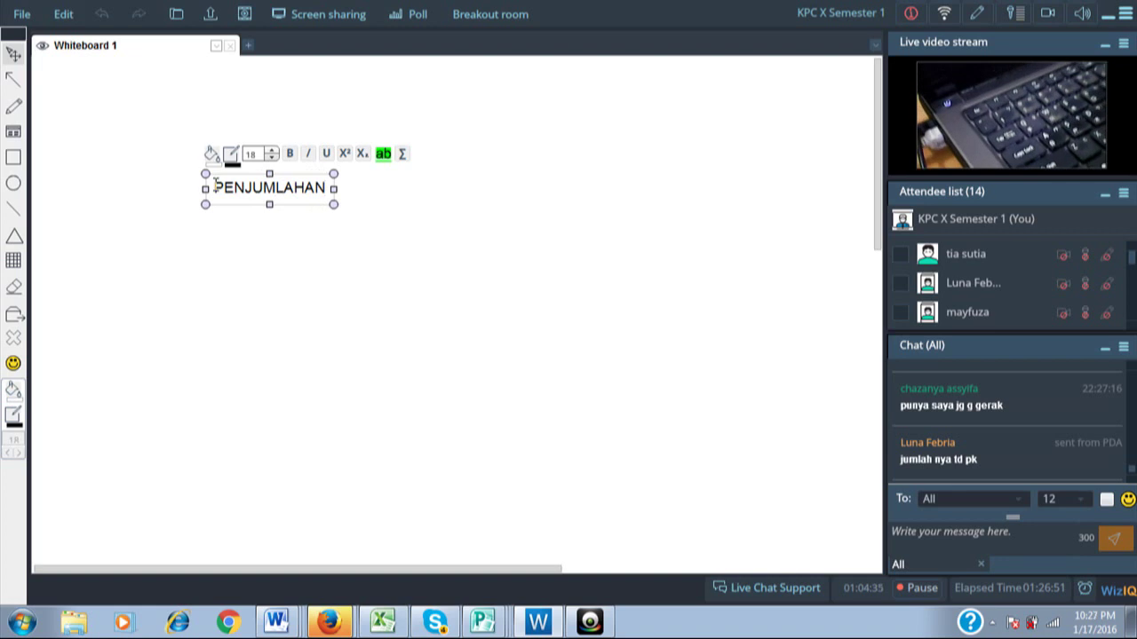
# Add the lines =b7+b2 and SUM beneath PENJUMLAHAN.
pyautogui.press('Return')
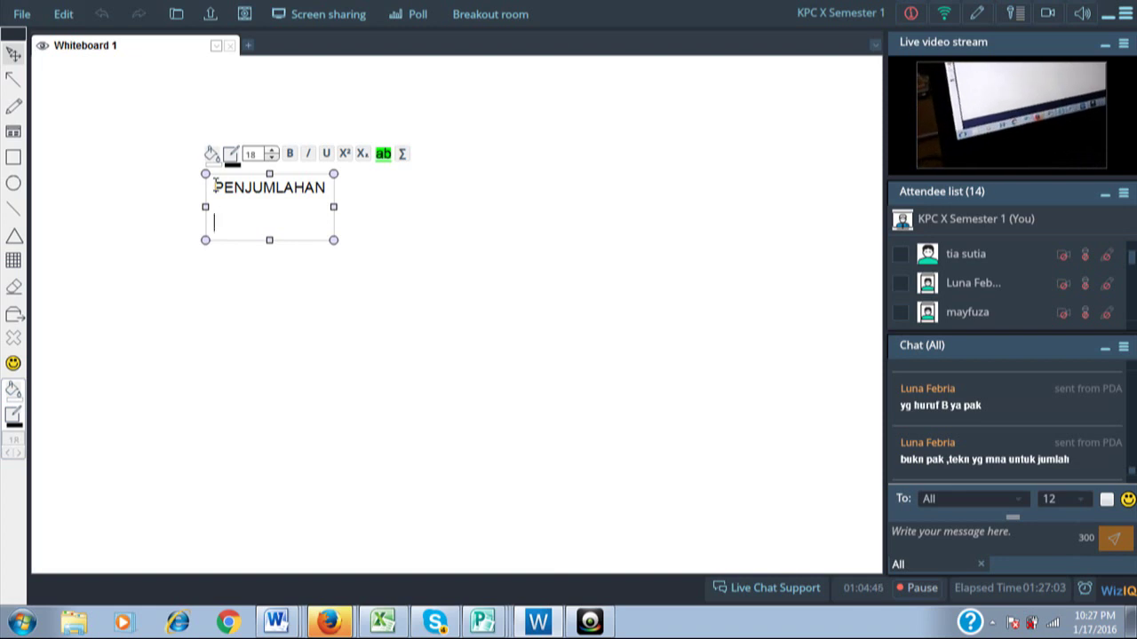
pyautogui.write('=')
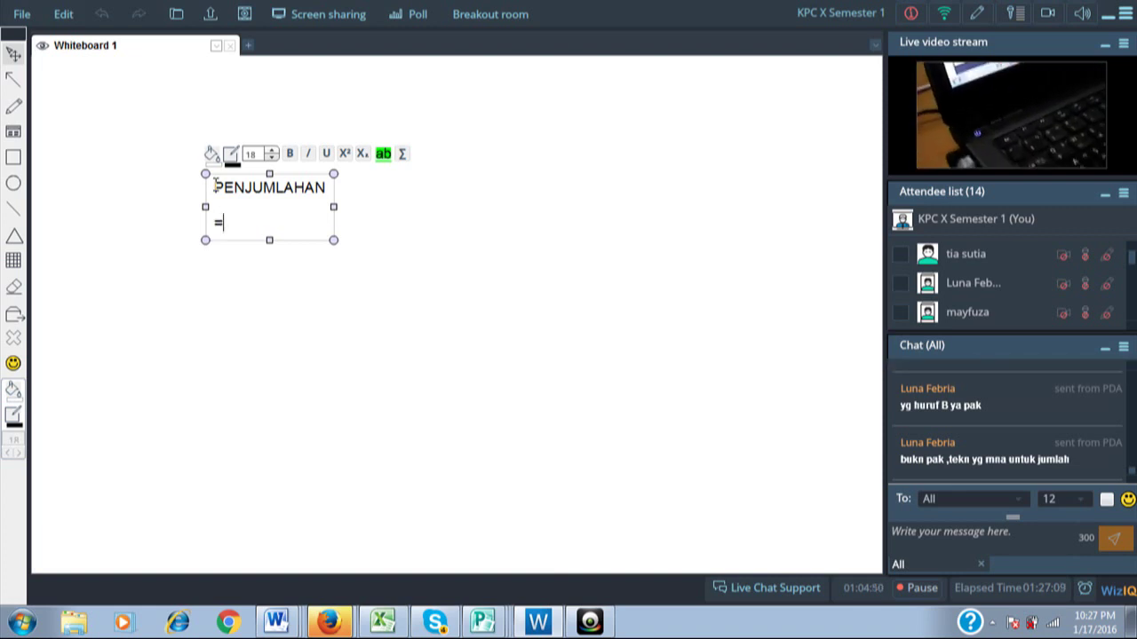
pyautogui.write('b7')
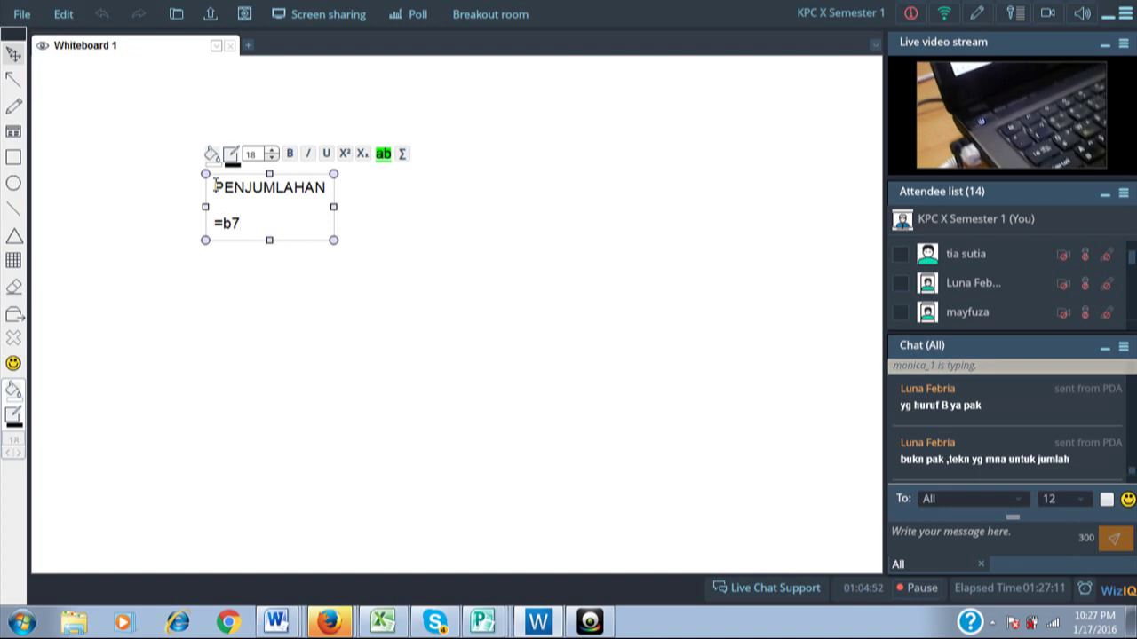
pyautogui.write('+')
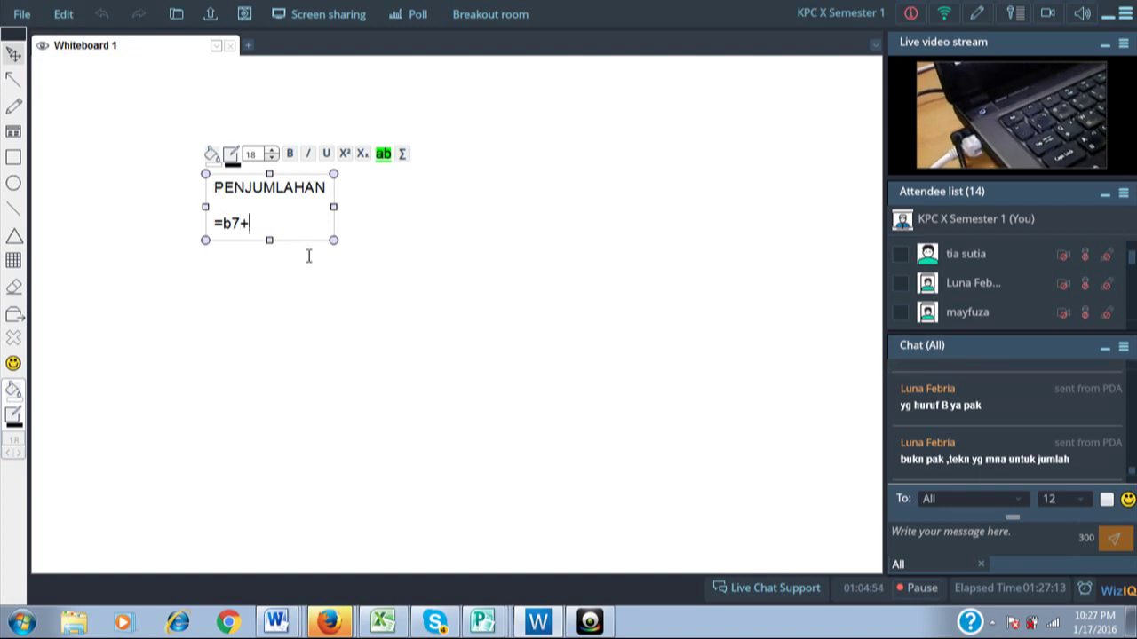
pyautogui.write('b2')
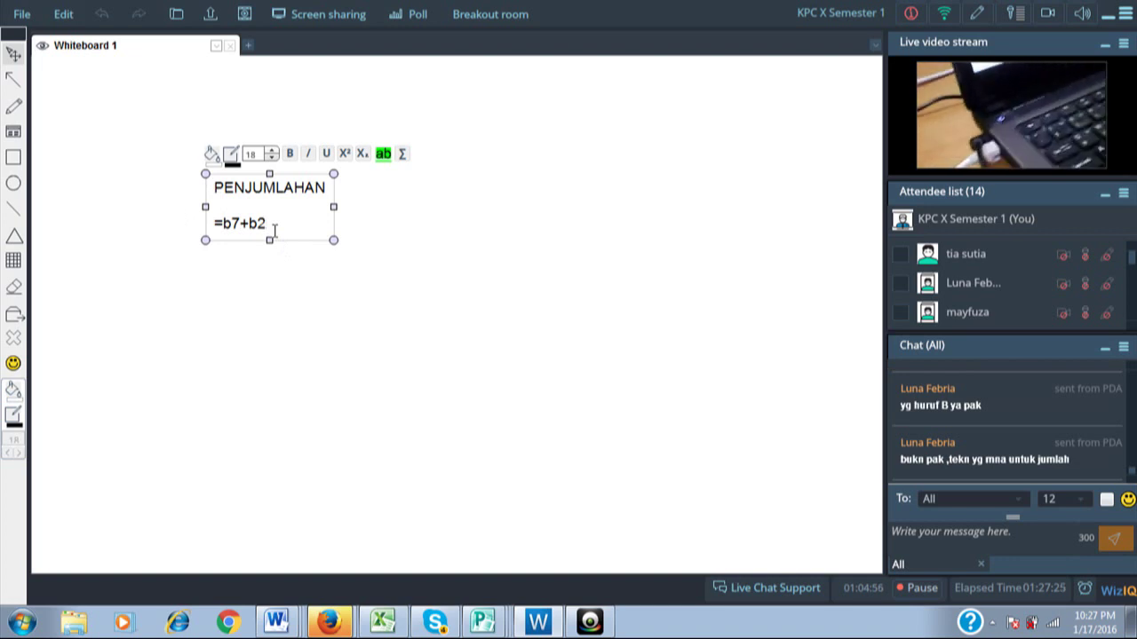
pyautogui.press('Return')
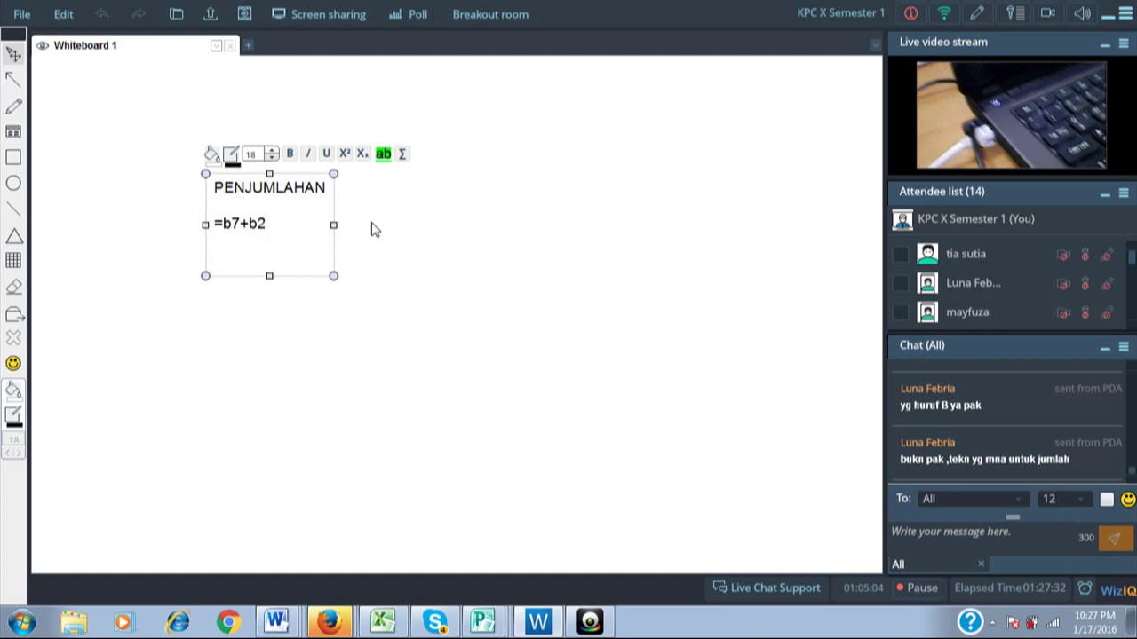
pyautogui.write('SUM')
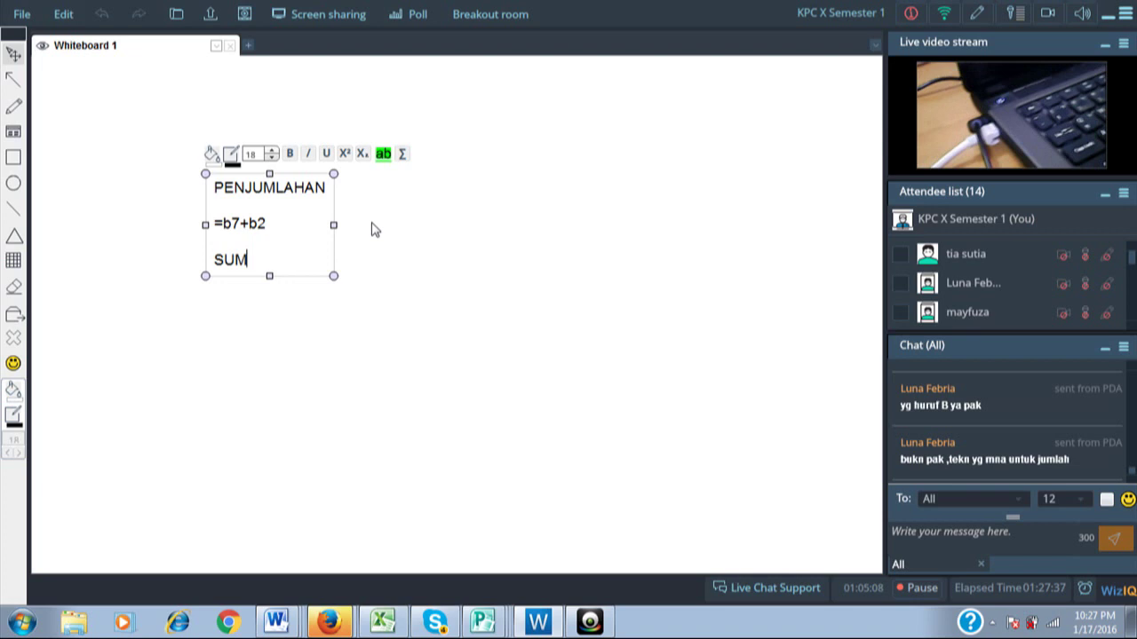
# Draw a small freehand mark to the right of SUM with the Free Hand tool.
pyautogui.click(15, 105)
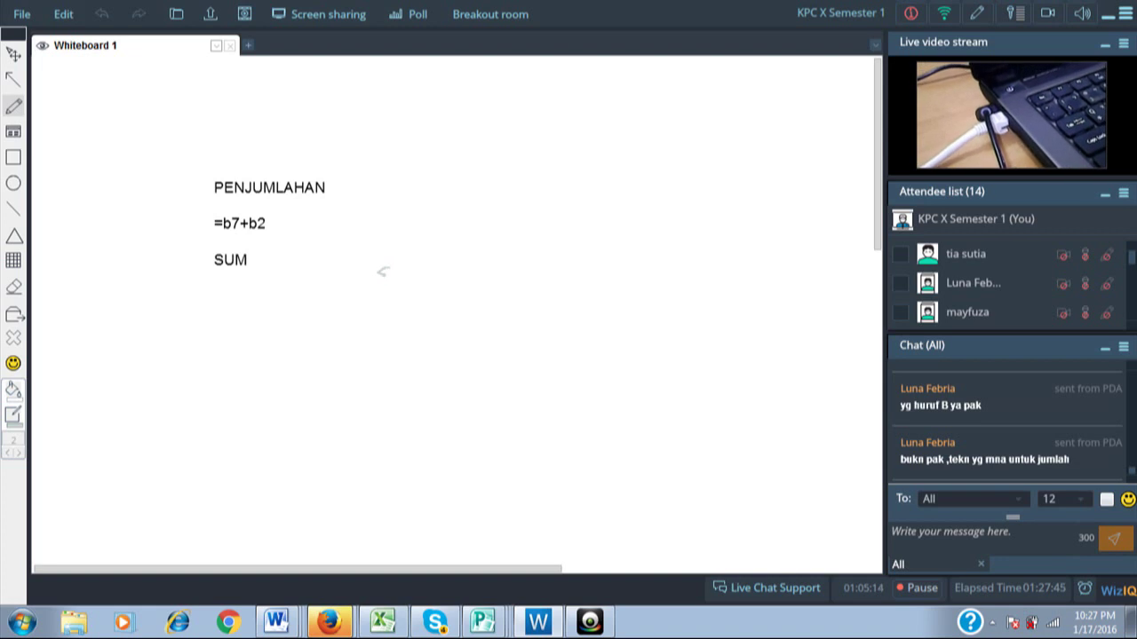
pyautogui.moveTo(382, 271); pyautogui.dragTo(378, 277)
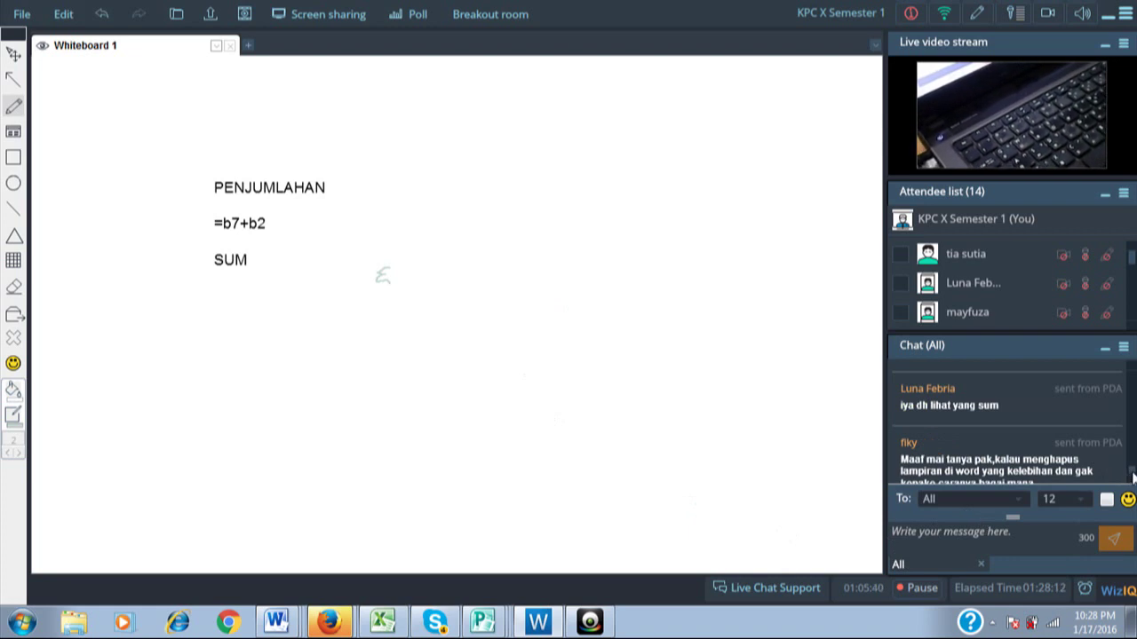
pyautogui.scroll(-1, 1133, 478)
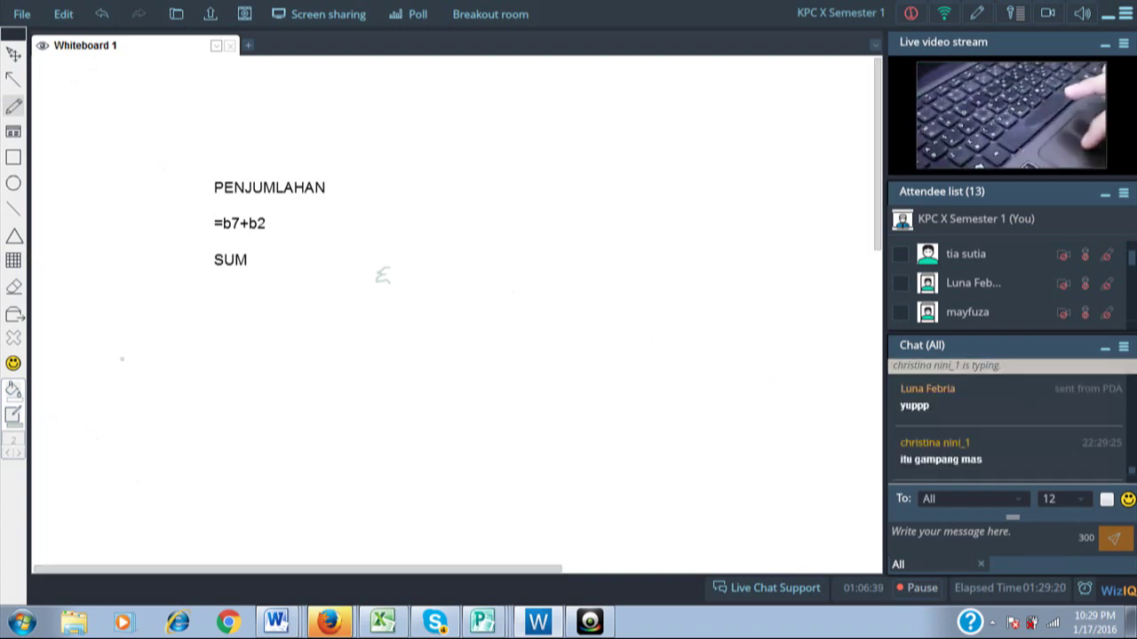
# Add a text box below SUM reading MENGHILANGAN HALAMAN, fixing the HALAN typo.
pyautogui.click(14, 133)
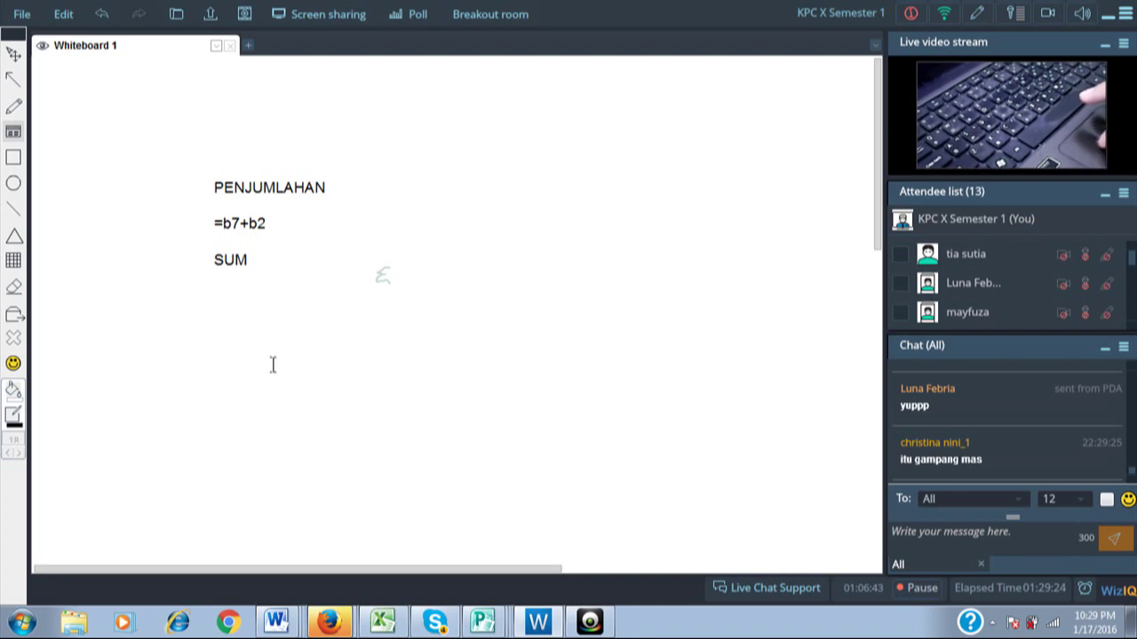
pyautogui.click(242, 343)
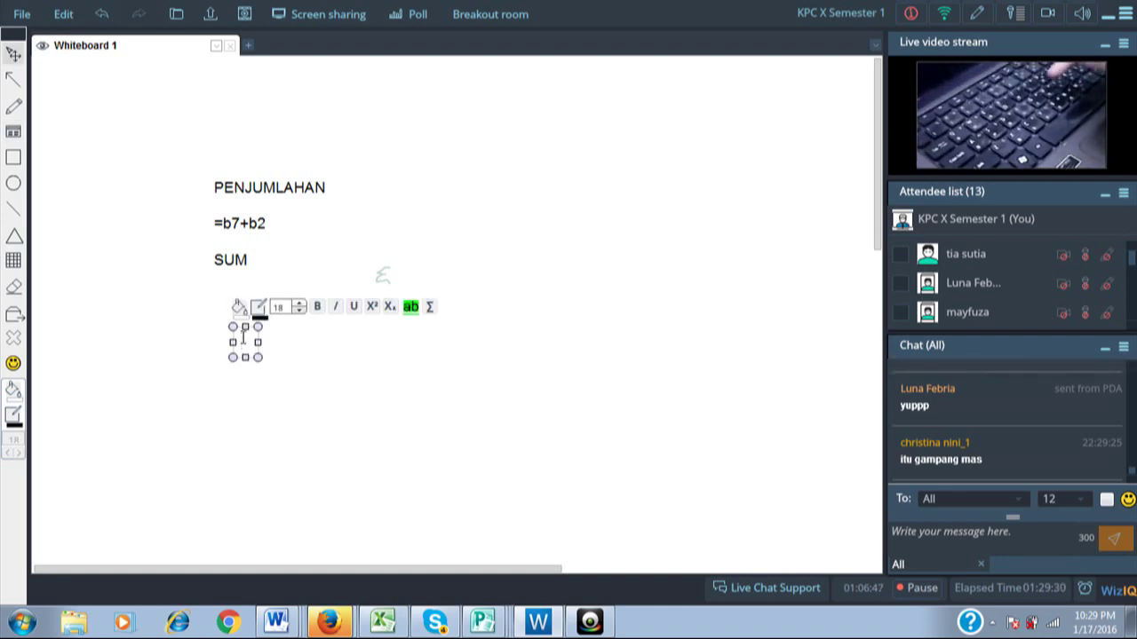
pyautogui.write('MENG')
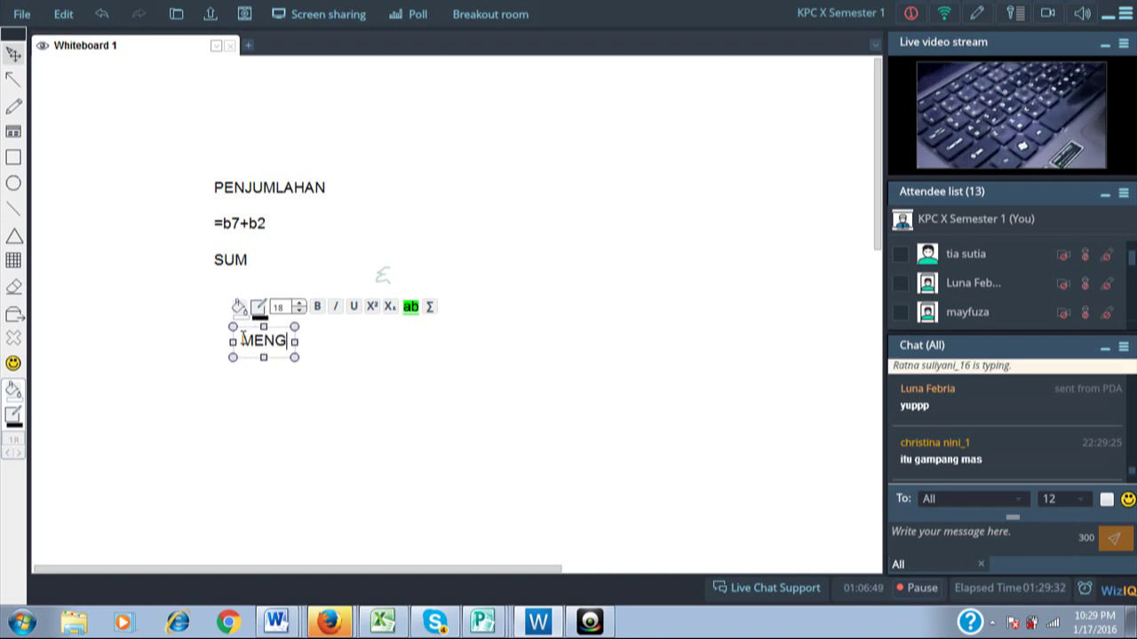
pyautogui.write('HILA')
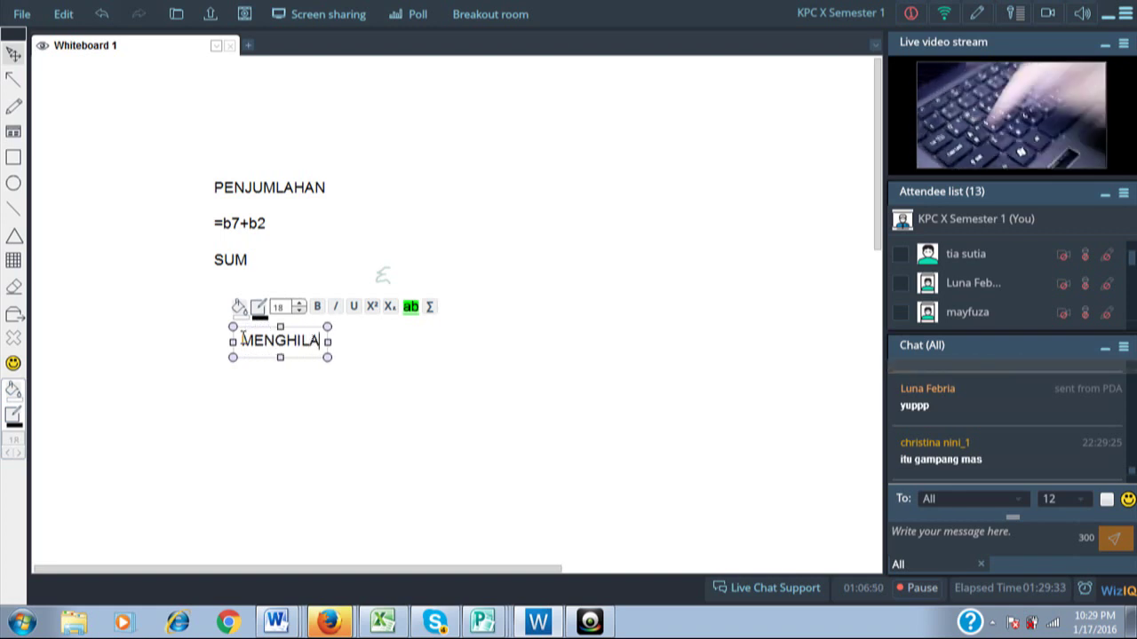
pyautogui.write('NGAN')
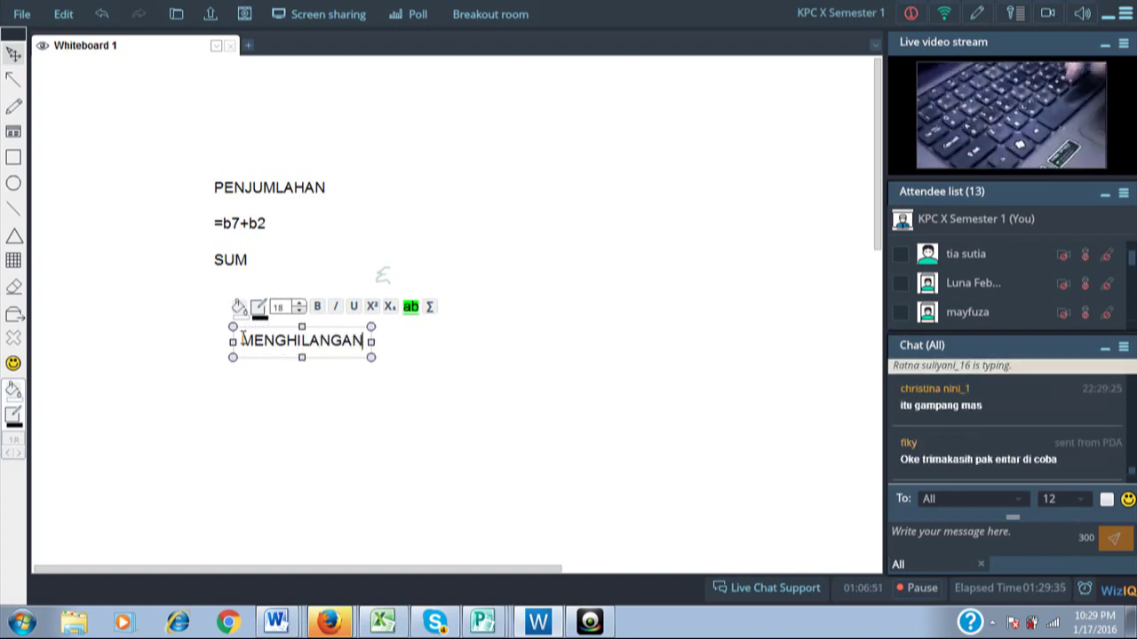
pyautogui.write(' HA')
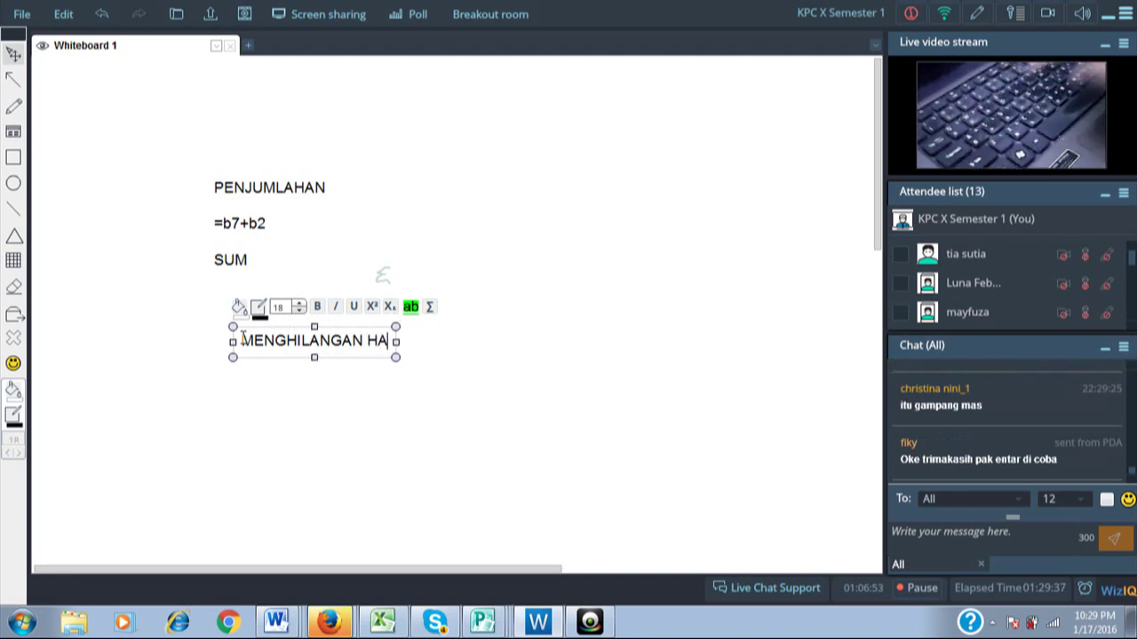
pyautogui.write('LAN')
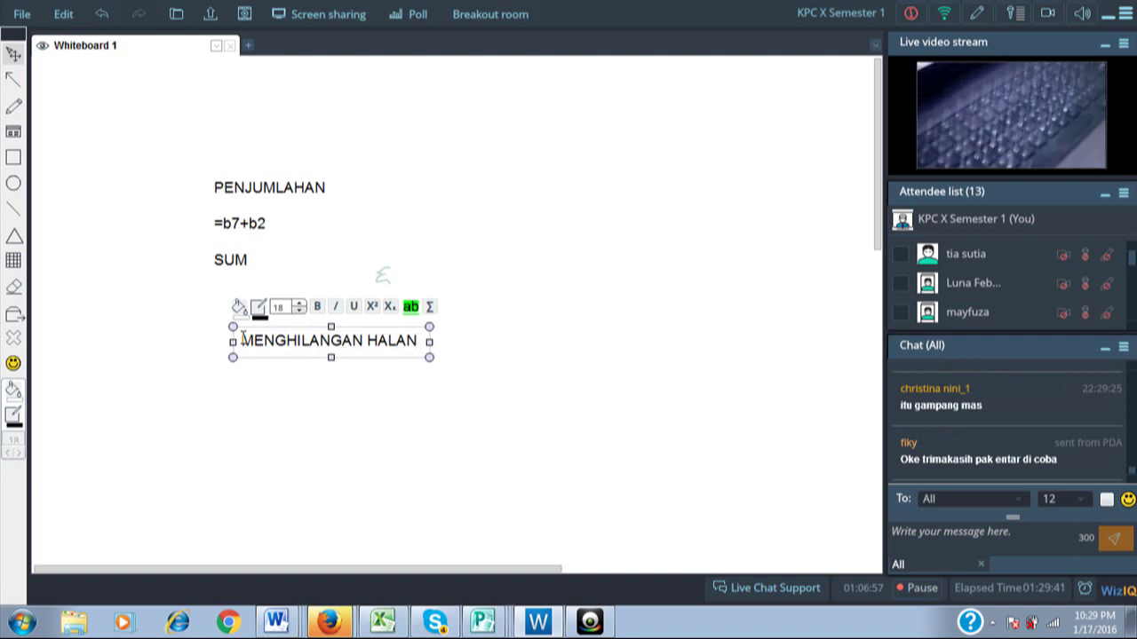
pyautogui.press('BackSpace')
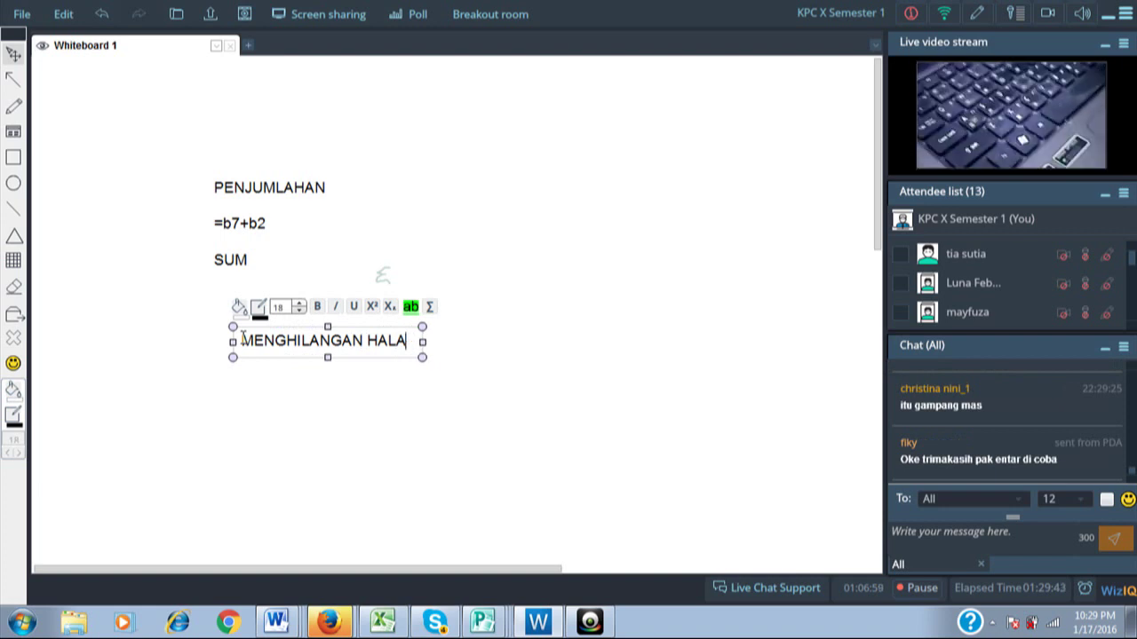
pyautogui.write('MAN')
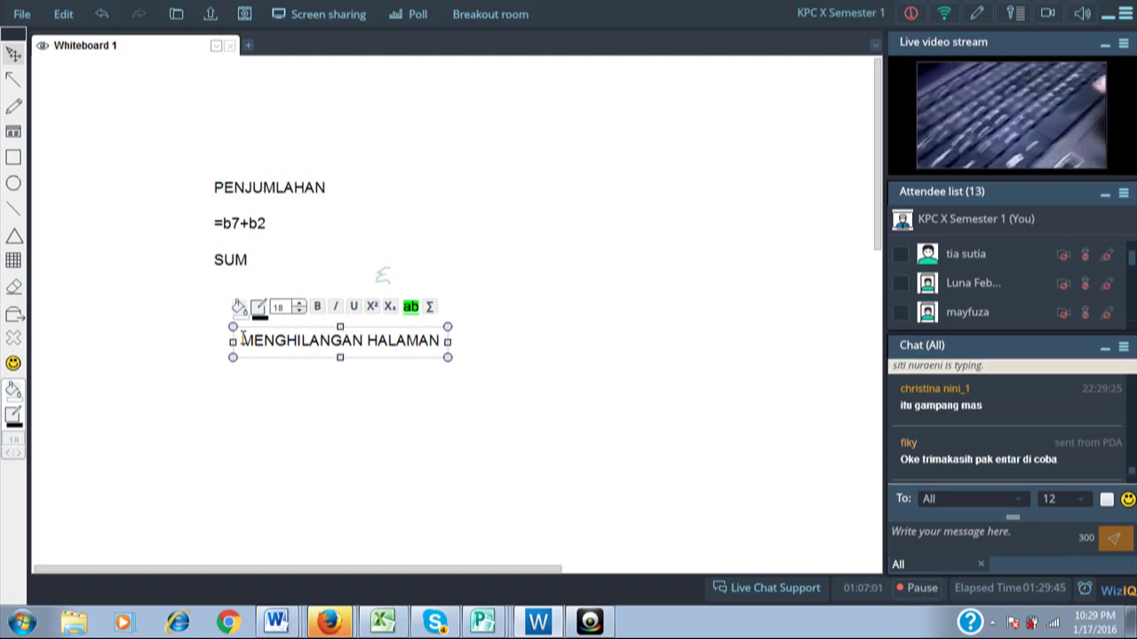
pyautogui.press('Return')
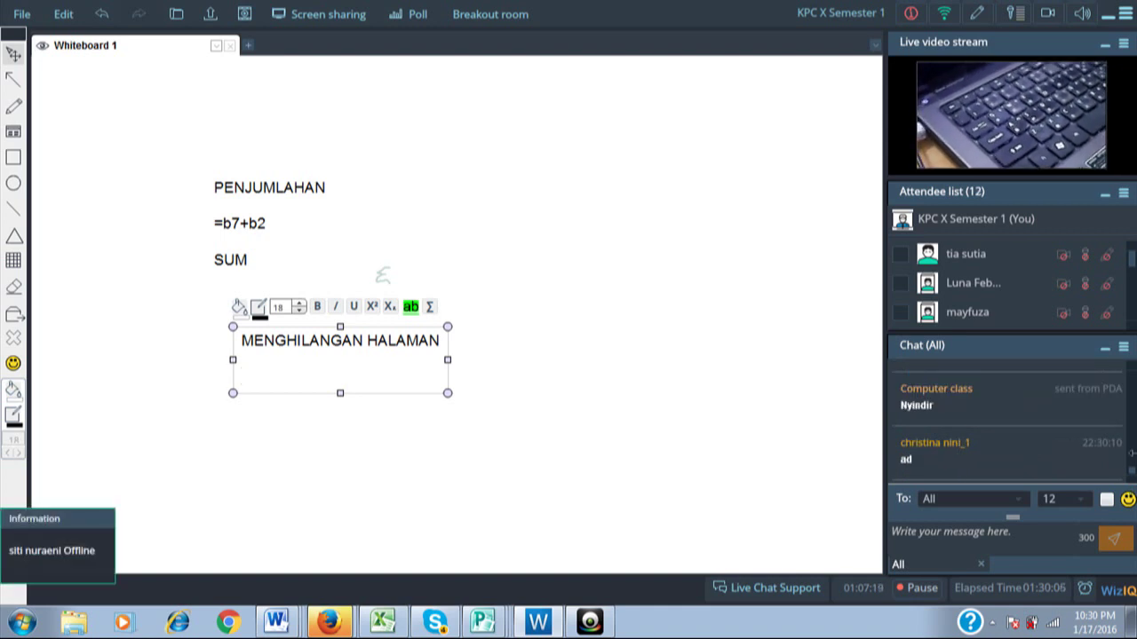
pyautogui.moveTo(1132, 477)
pyautogui.mouseDown()
pyautogui.moveTo(1132, 463)
pyautogui.moveTo(1133, 473)
pyautogui.mouseUp()
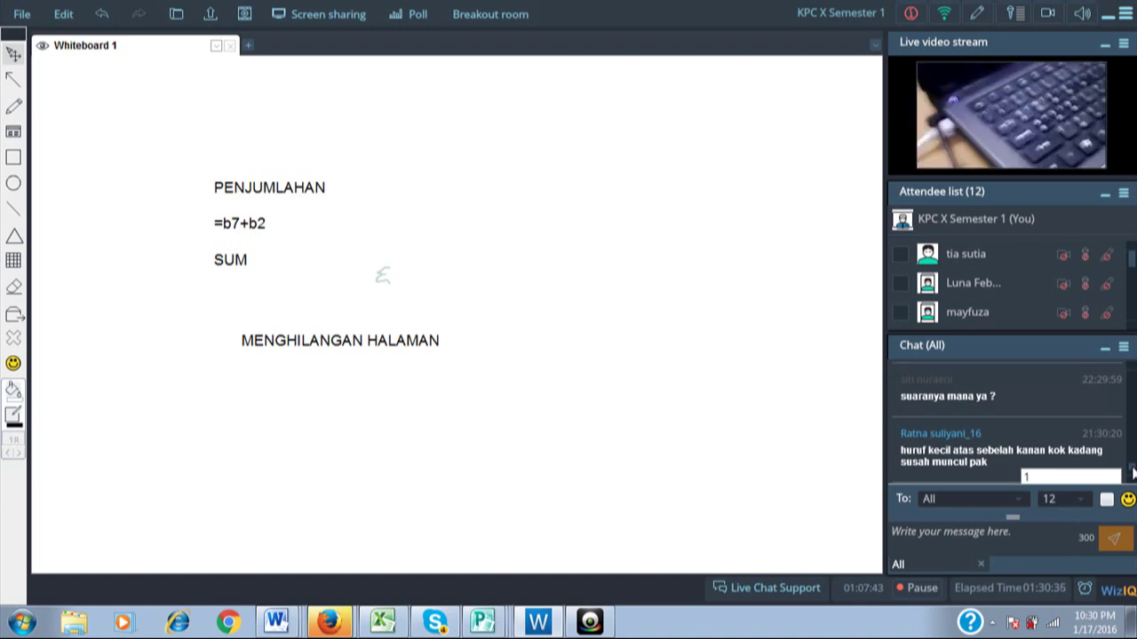
pyautogui.scroll(-3, 1091, 475)
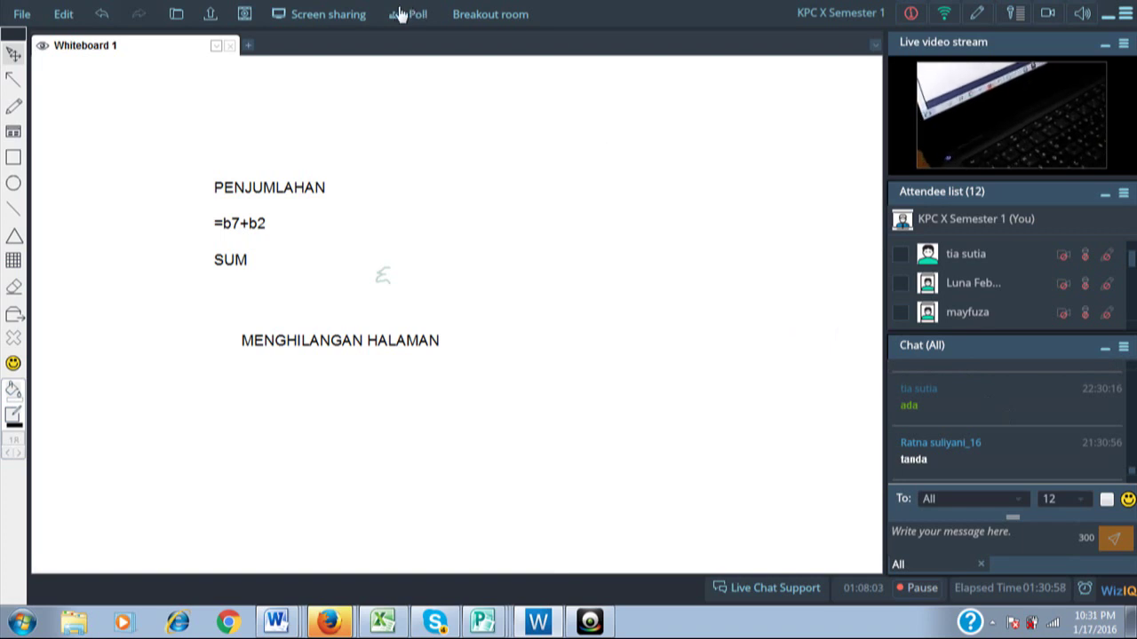
# Start sharing the desktop screen with attendees from the Screen sharing prompt.
pyautogui.click(329, 15)
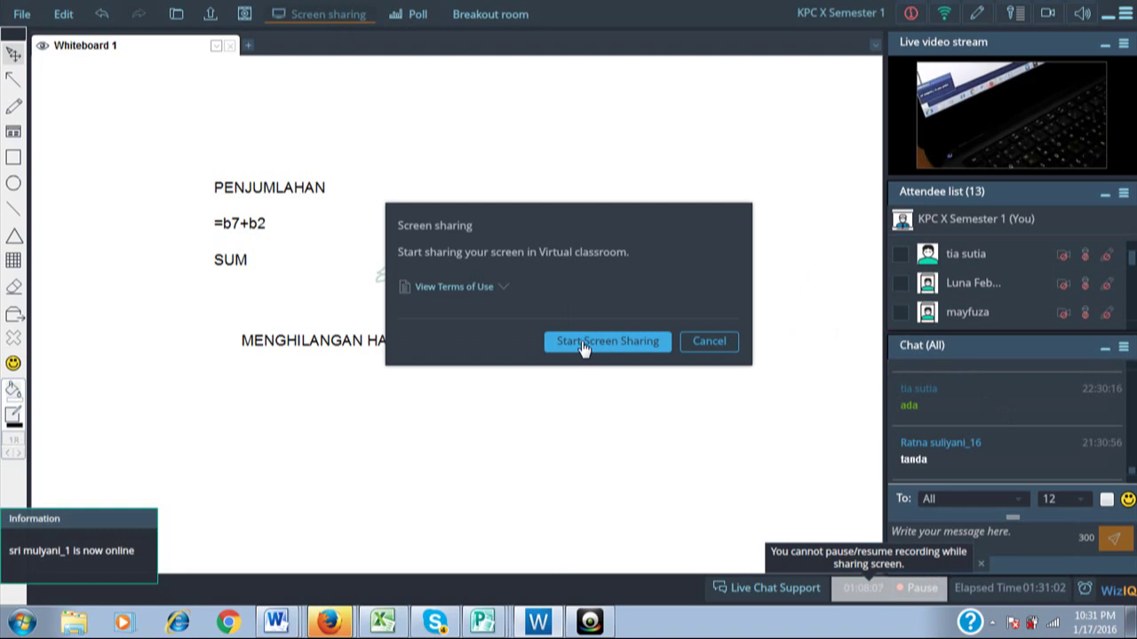
pyautogui.click(583, 346)
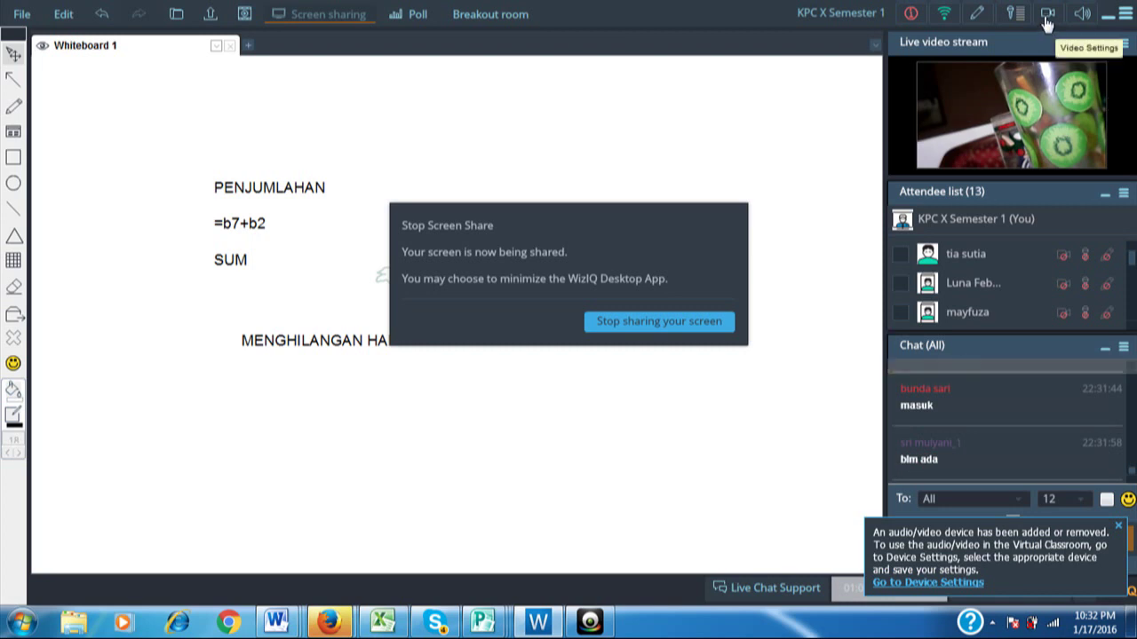
# Turn Video Status off in the webcam Video Settings and stop the screen share.
pyautogui.click(1047, 22)
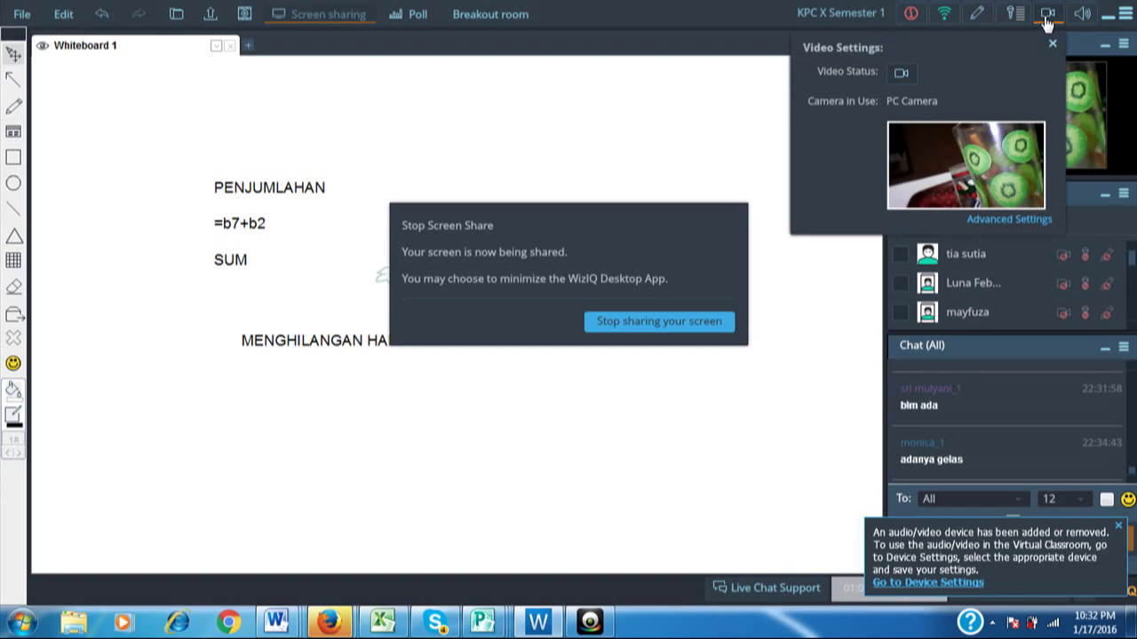
pyautogui.click(902, 75)
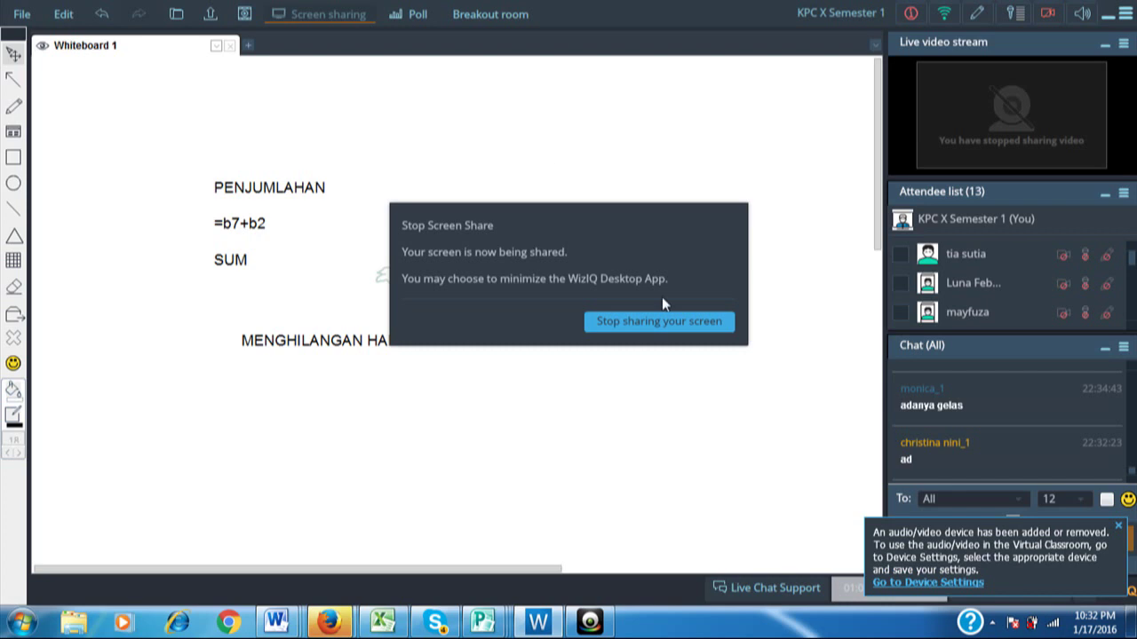
pyautogui.click(652, 318)
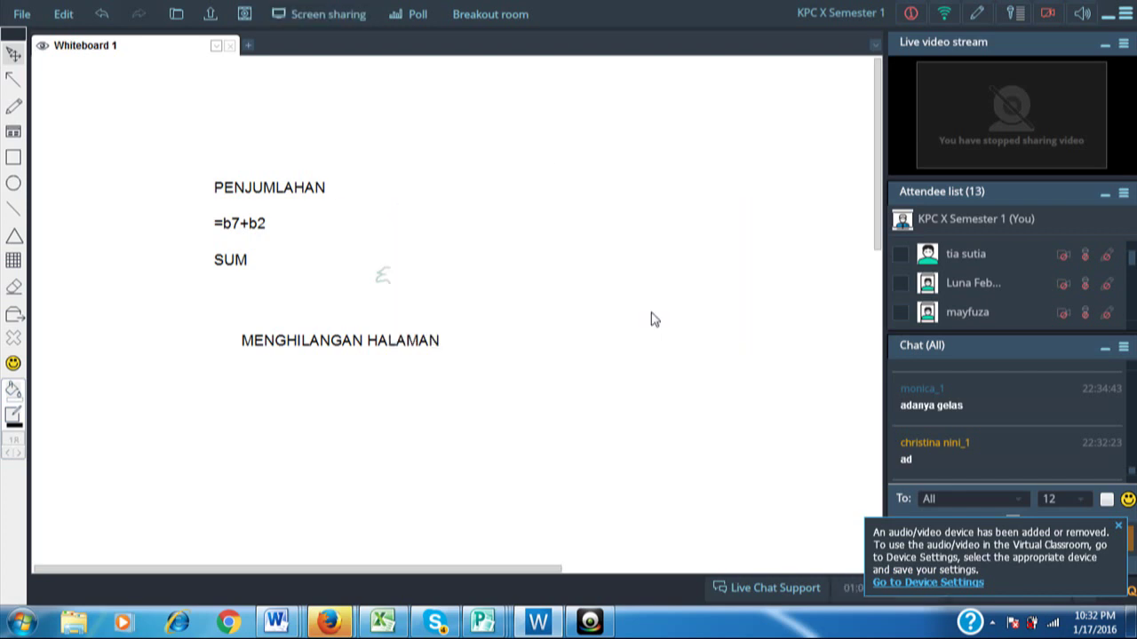
pyautogui.click(328, 14)
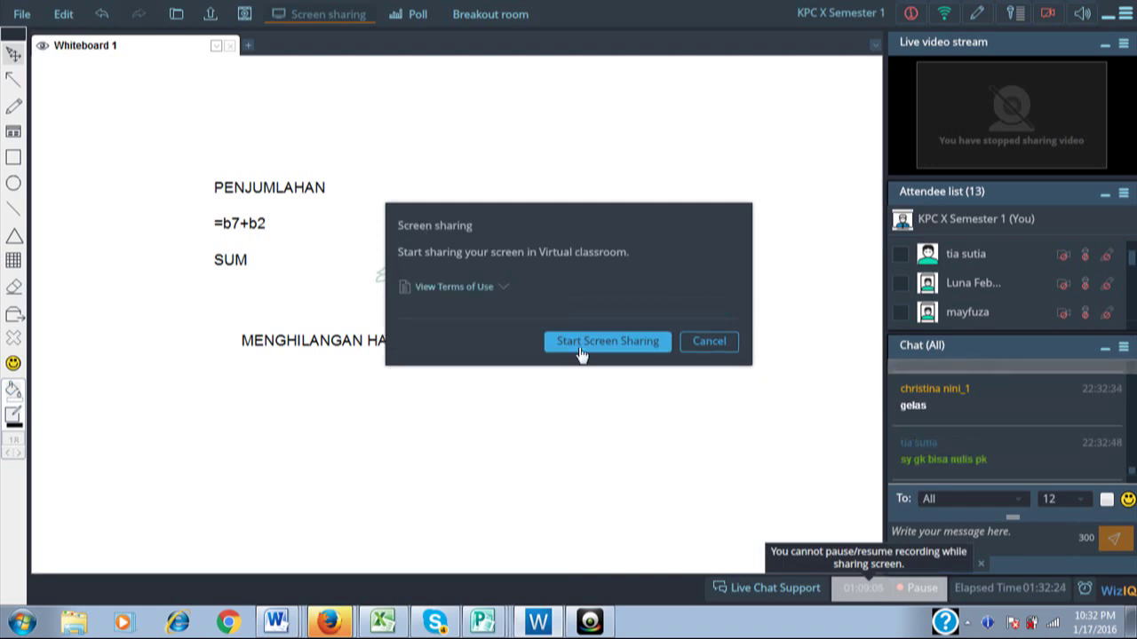
pyautogui.click(582, 348)
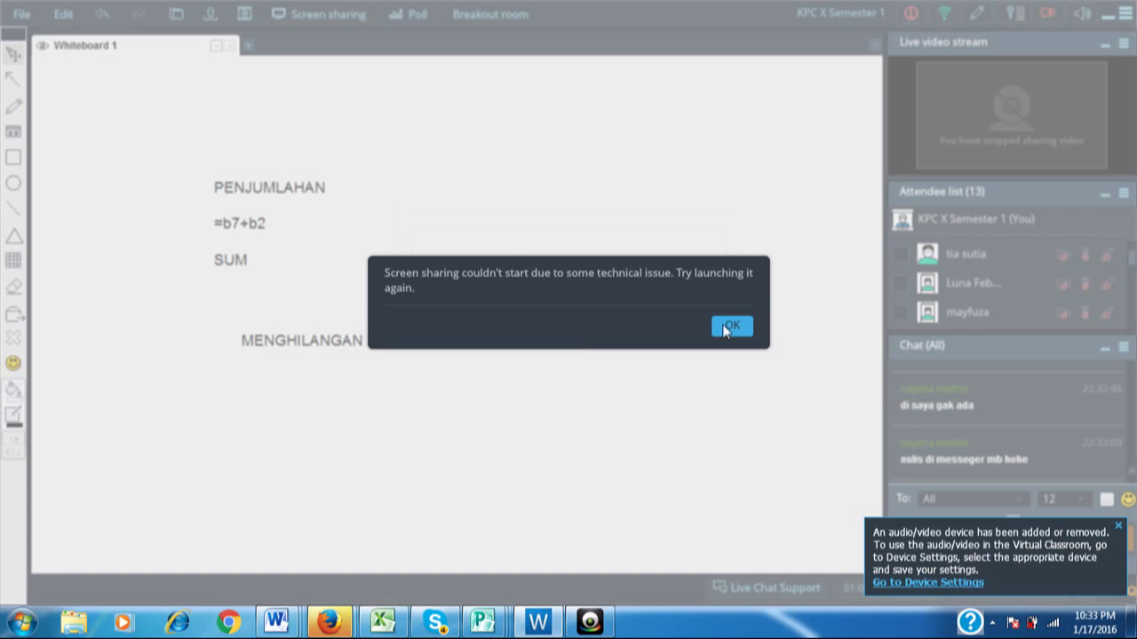
pyautogui.click(726, 327)
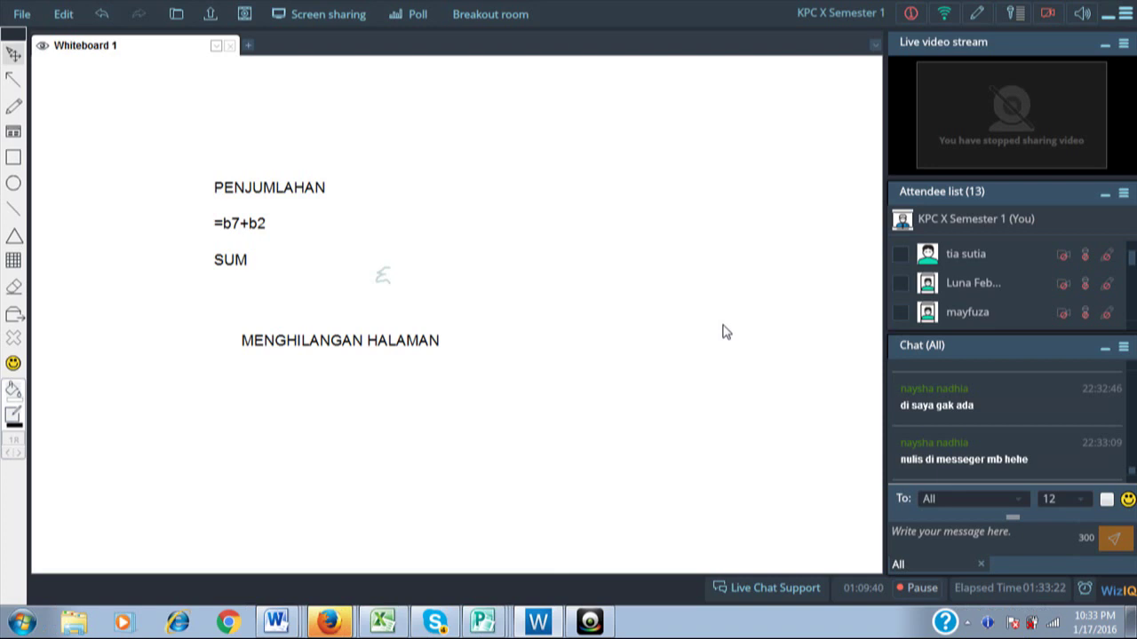
pyautogui.click(309, 19)
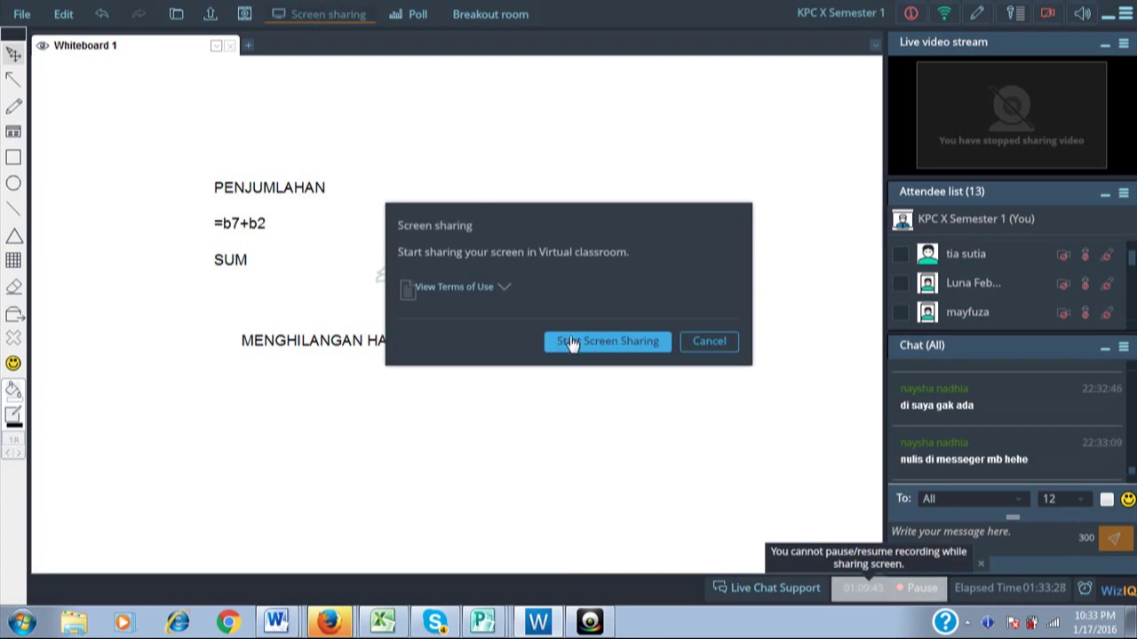
pyautogui.click(569, 342)
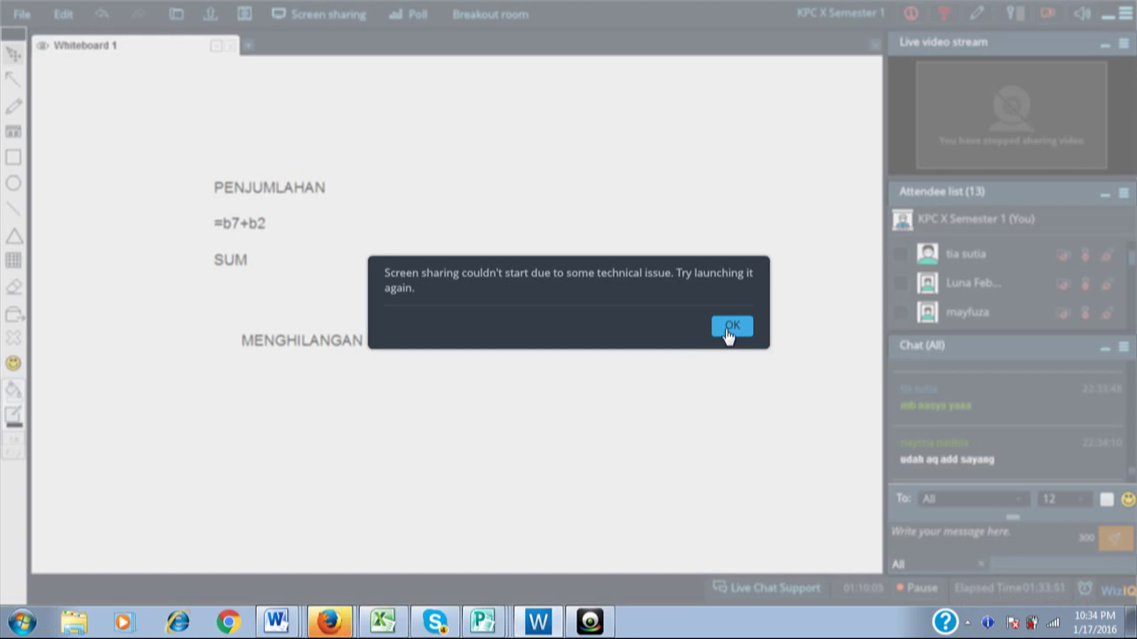
pyautogui.click(730, 327)
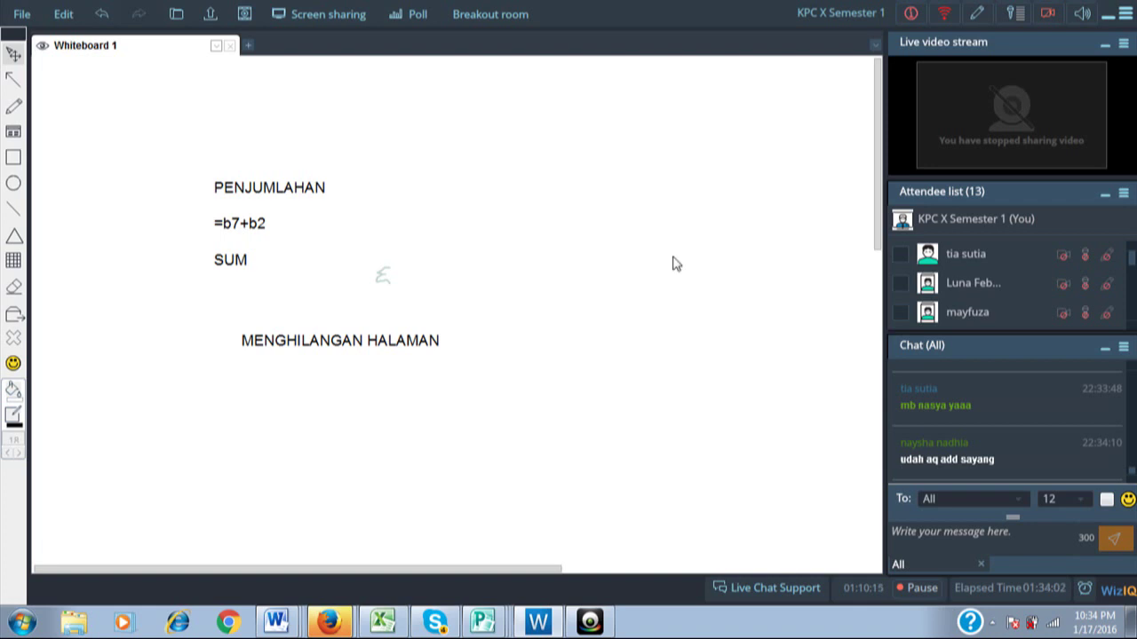
# Restart the class screen share with Start Screen Sharing.
pyautogui.click(329, 15)
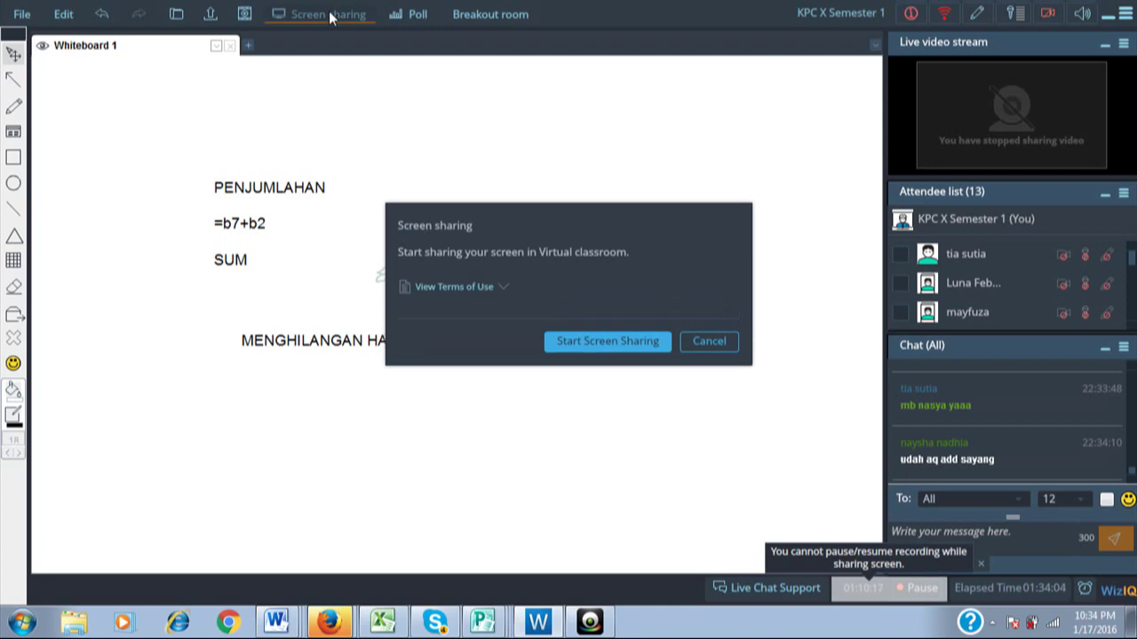
pyautogui.click(599, 346)
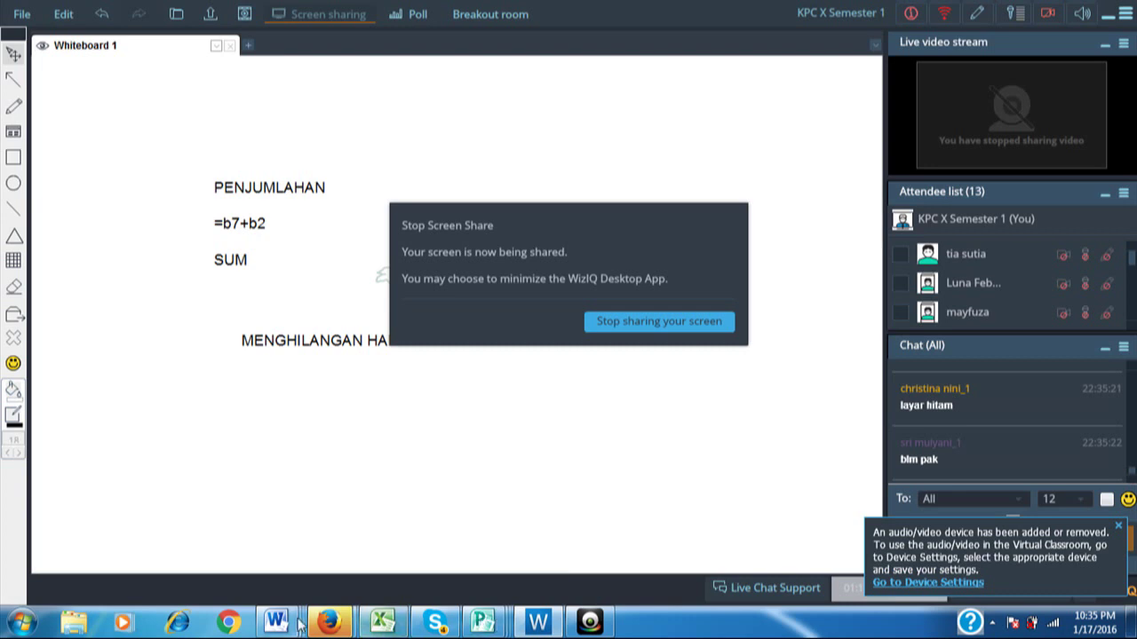
# Bring the LATIHAN 1 workbook forward, dismiss the device notice, and select the I10 total.
pyautogui.moveTo(287, 624)
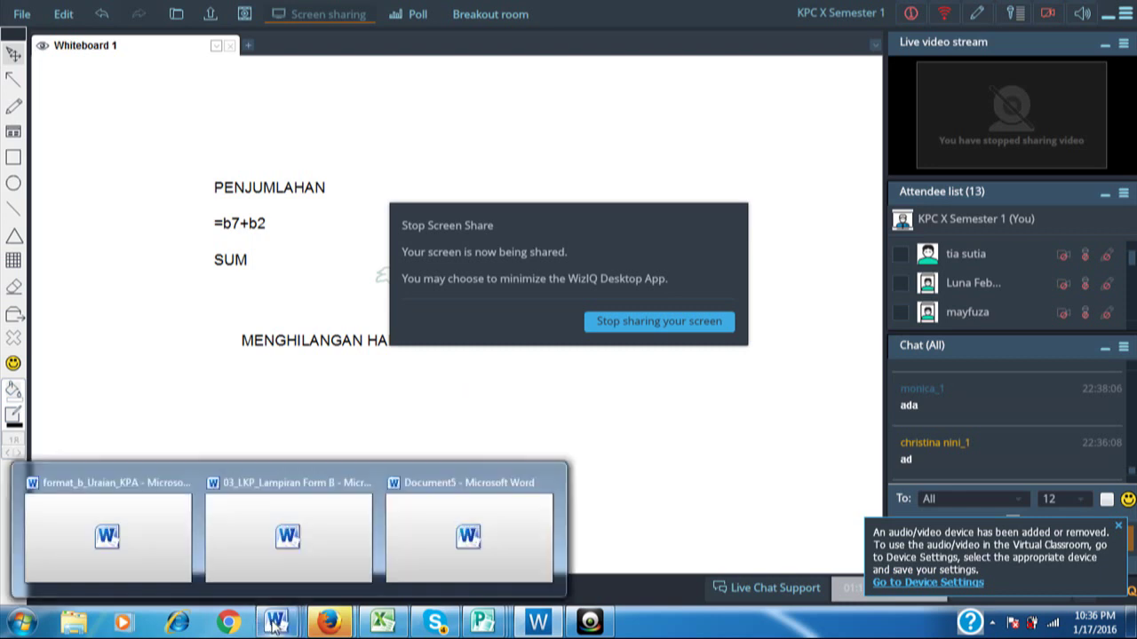
pyautogui.moveTo(355, 540)
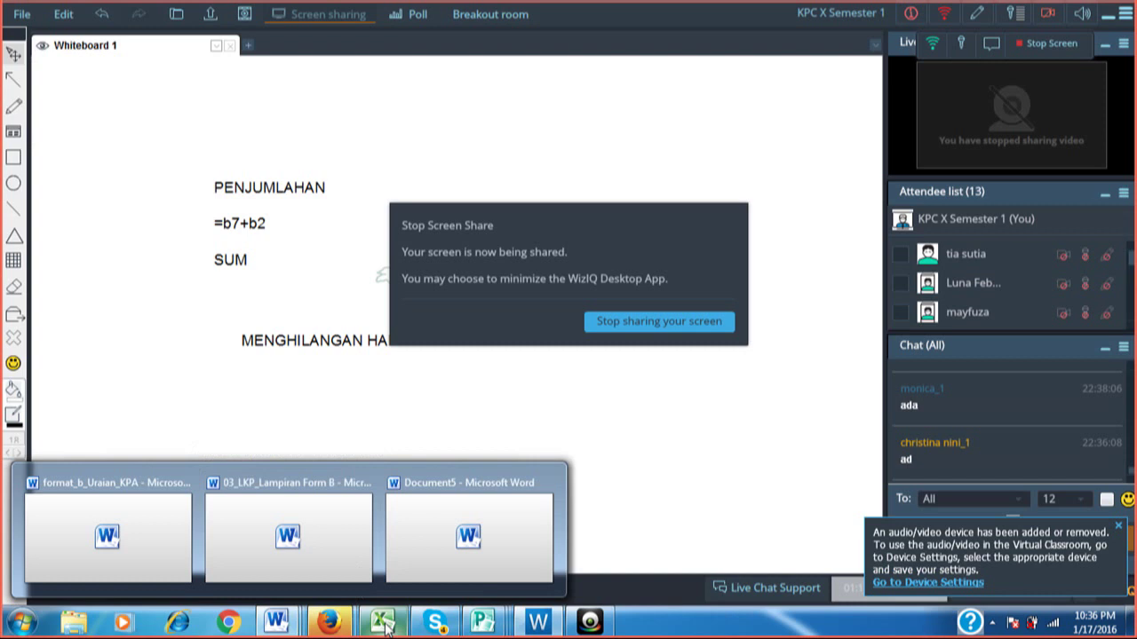
pyautogui.click(384, 626)
pyautogui.click(413, 470)
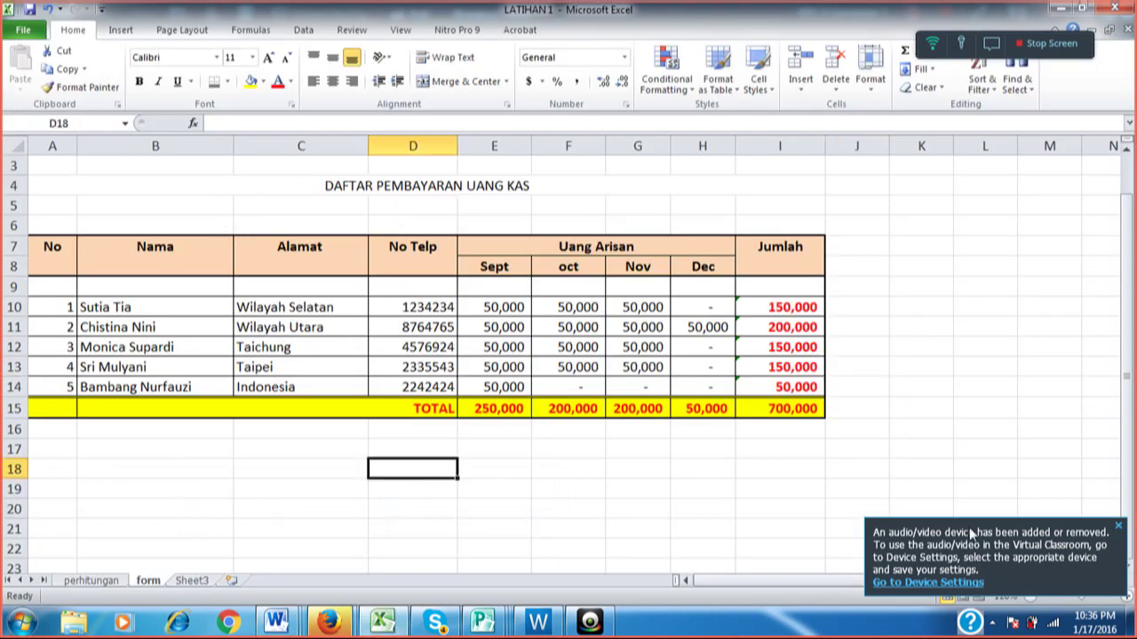
pyautogui.click(952, 583)
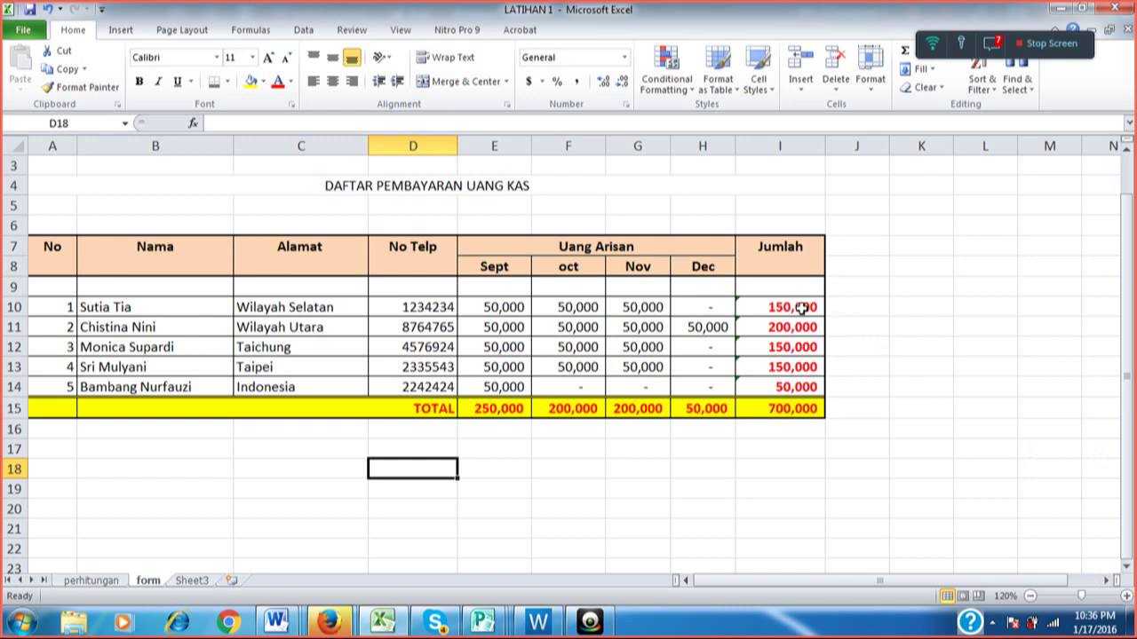
pyautogui.click(802, 307)
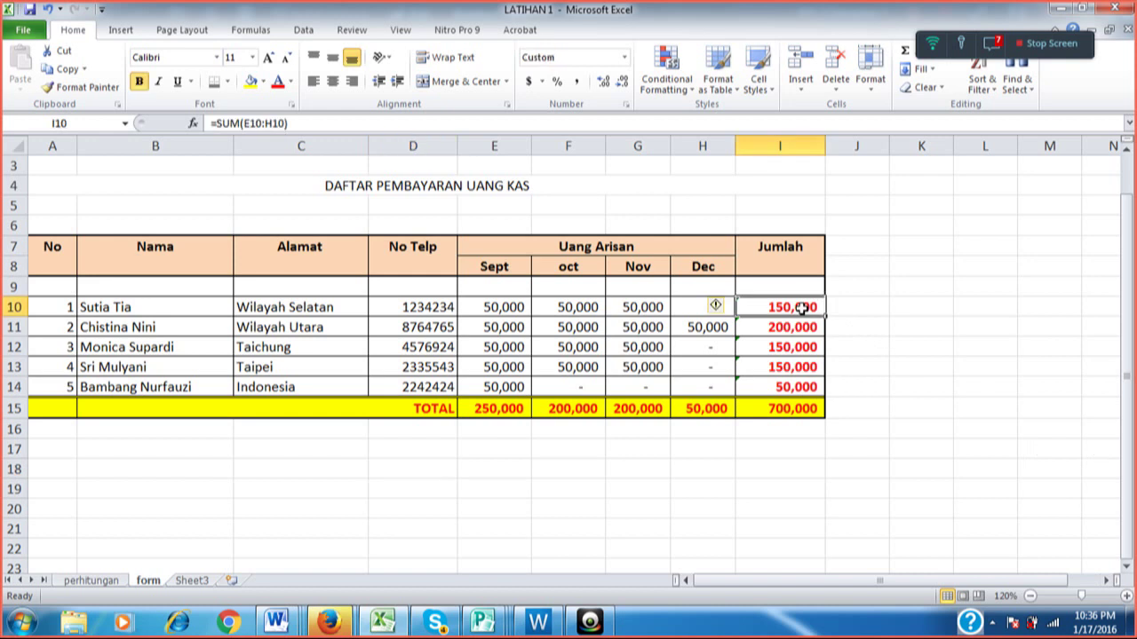
# Clear the Jumlah totals in I10:I15.
pyautogui.moveTo(801, 307); pyautogui.dragTo(822, 424)
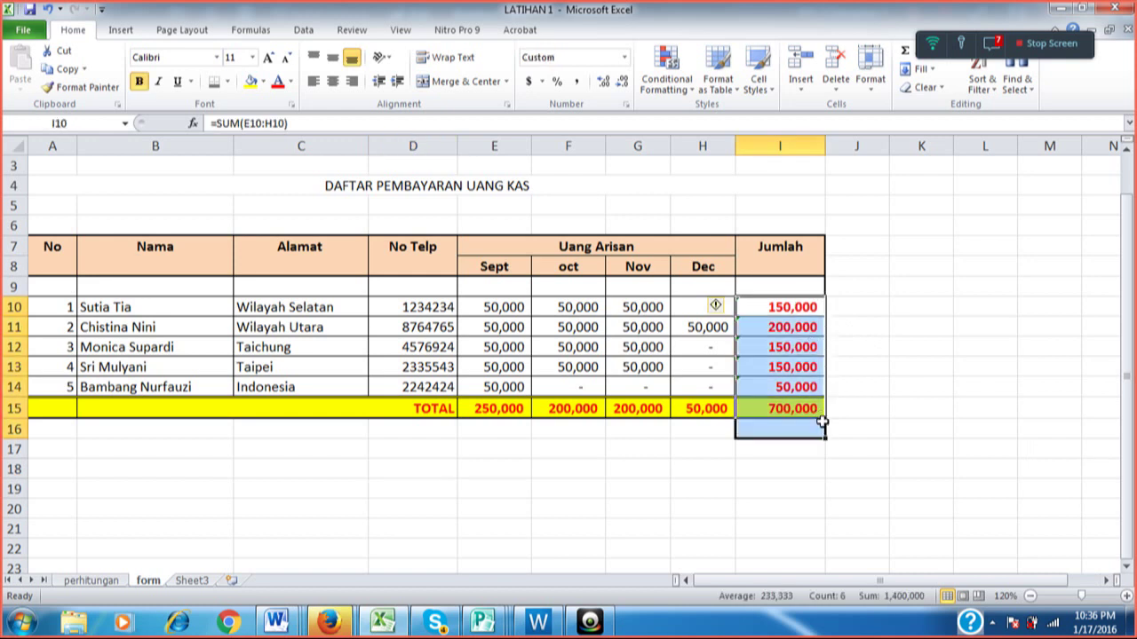
pyautogui.press('Delete')
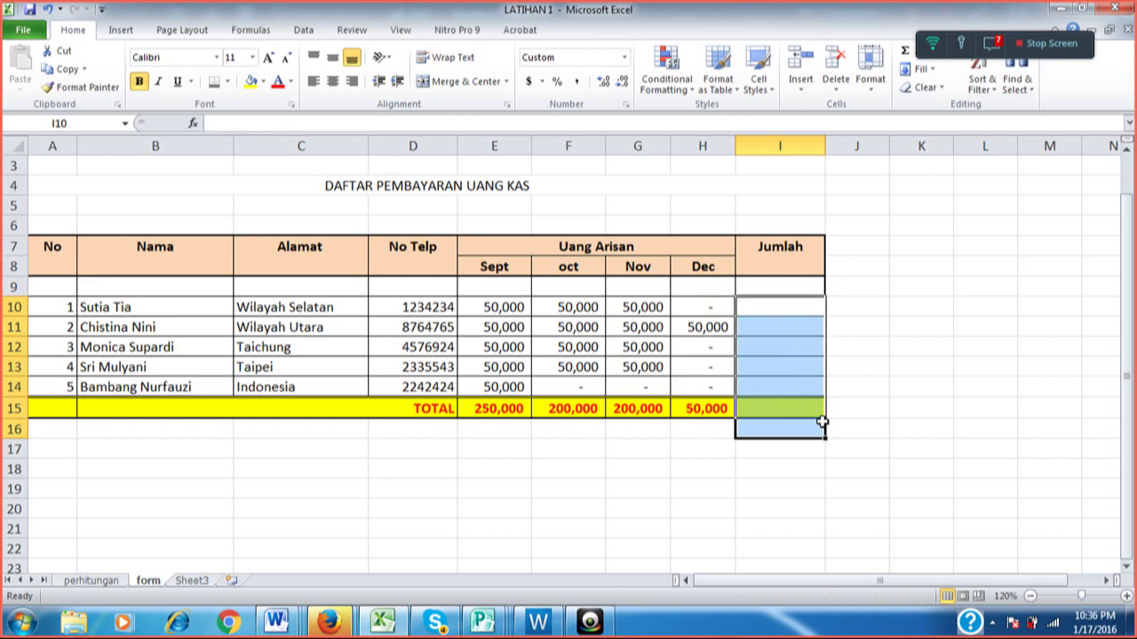
pyautogui.hotkey('ctrl', 'z')
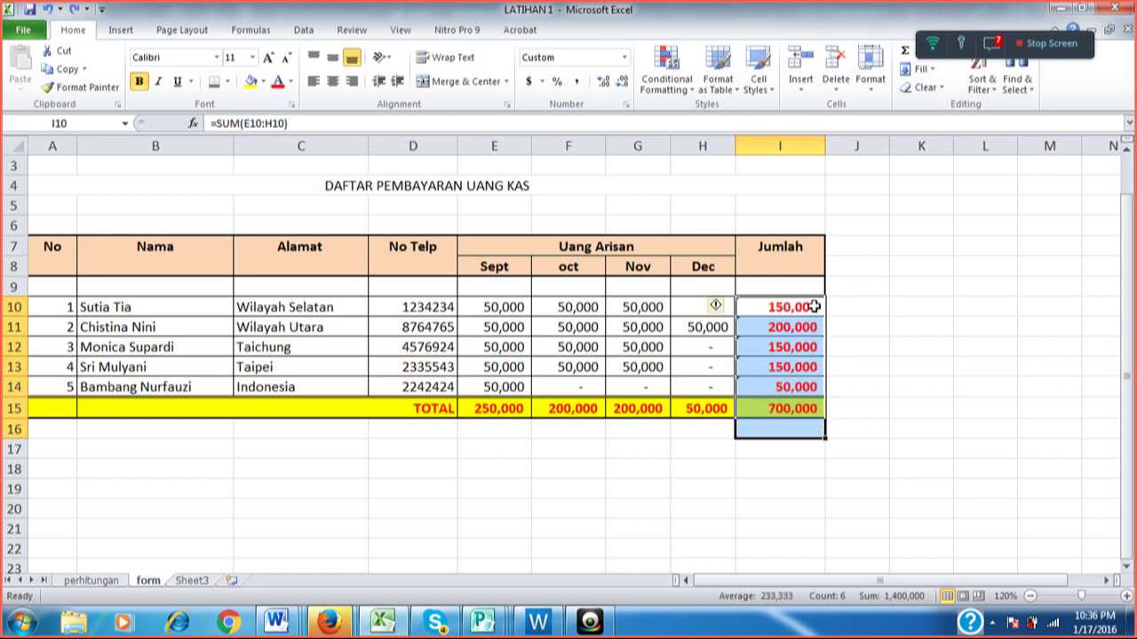
pyautogui.moveTo(814, 307); pyautogui.dragTo(818, 402)
pyautogui.click(885, 324)
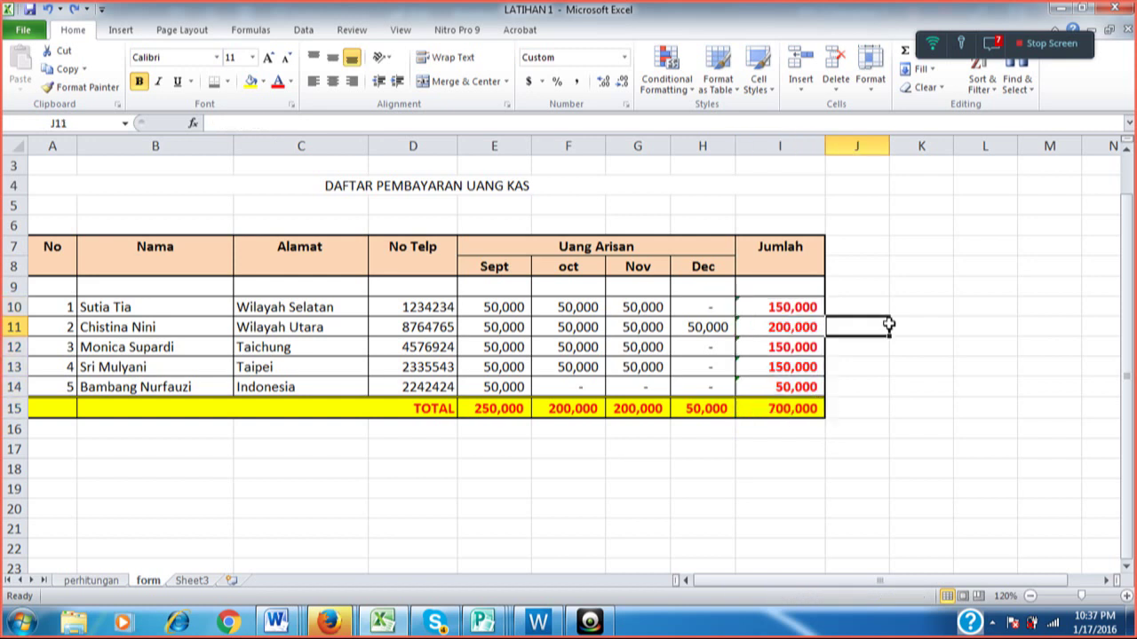
pyautogui.click(809, 306)
pyautogui.moveTo(812, 307); pyautogui.dragTo(812, 401)
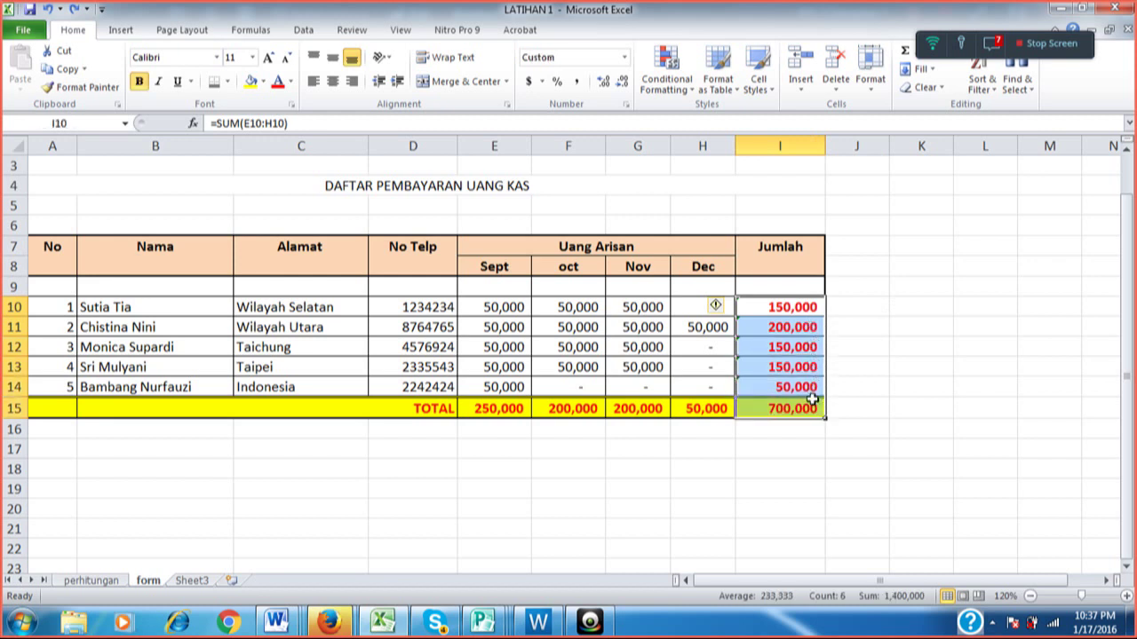
pyautogui.press('Delete')
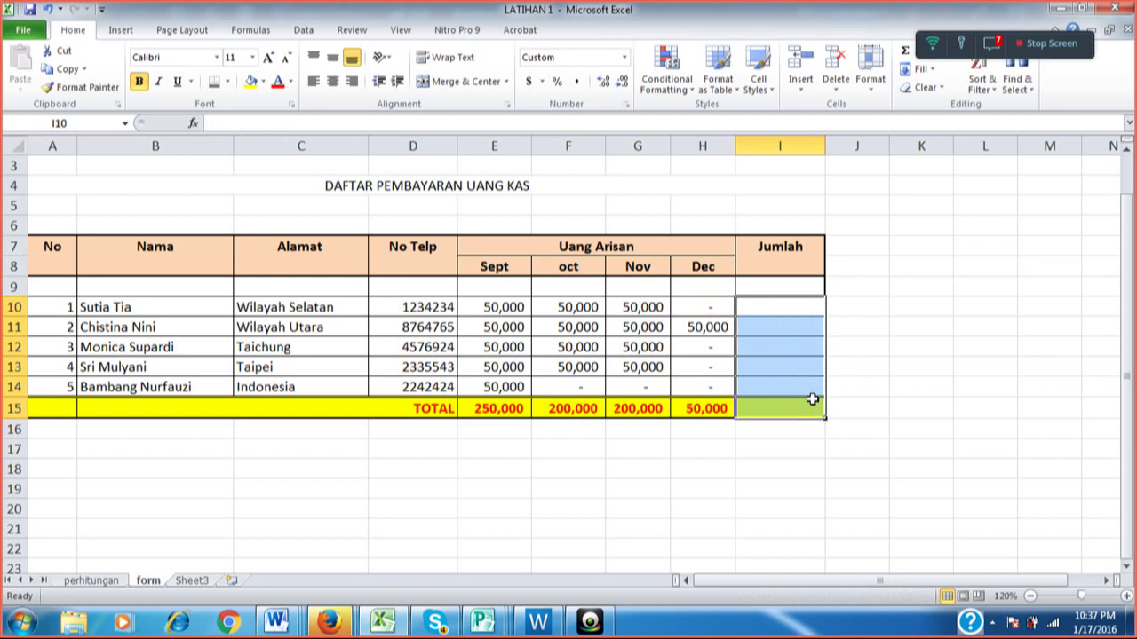
# Clear the monthly sums in the TOTAL row E15:H15 and reselect I10.
pyautogui.click(494, 402)
pyautogui.moveTo(493, 401); pyautogui.dragTo(718, 411)
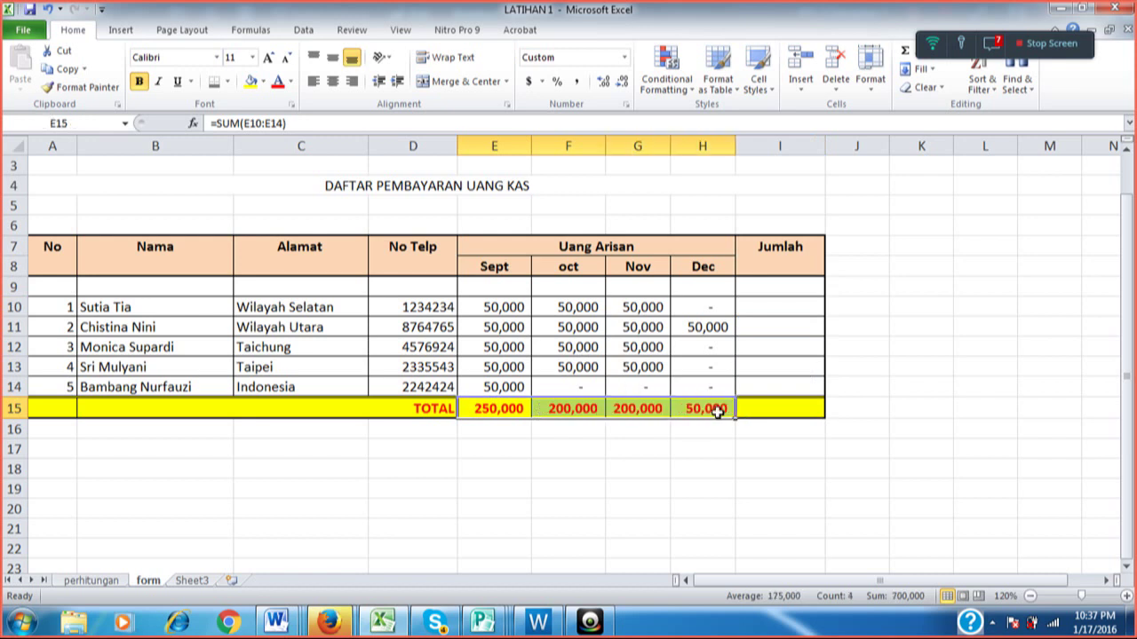
pyautogui.press('Delete')
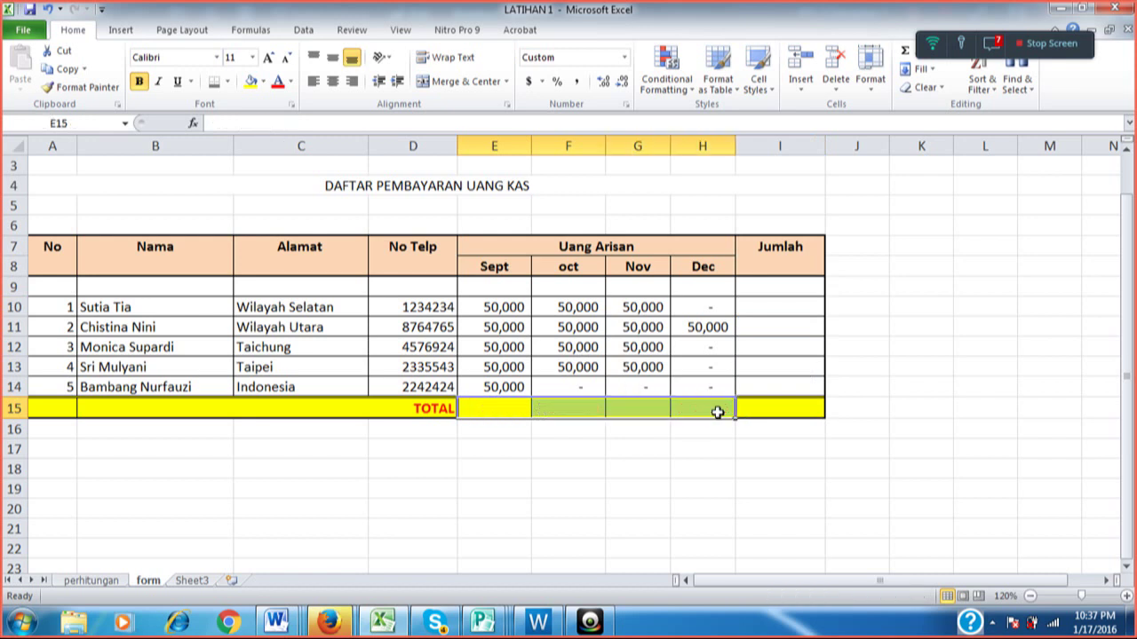
pyautogui.click(786, 303)
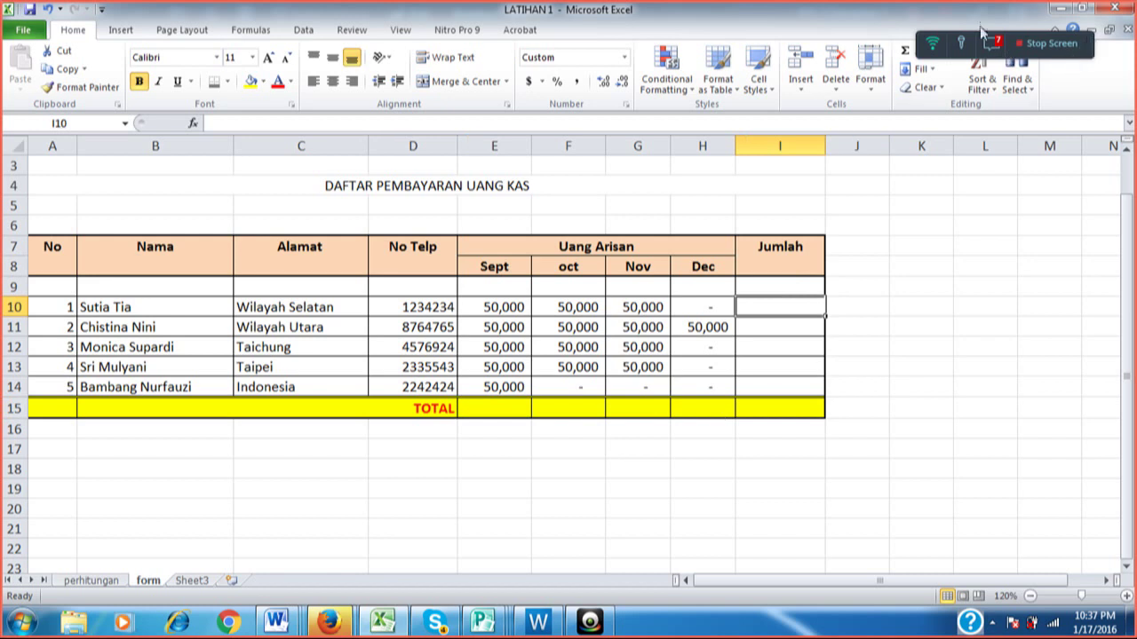
pyautogui.click(993, 44)
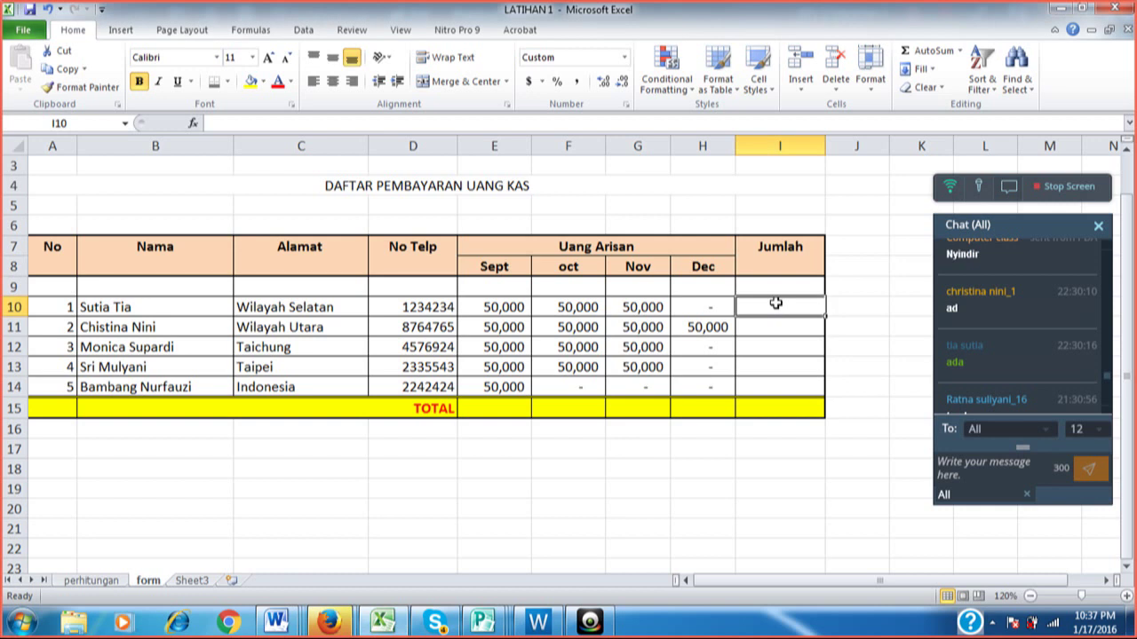
# Open the class chat panel and reselect cell I10 for the first total.
pyautogui.click(857, 262)
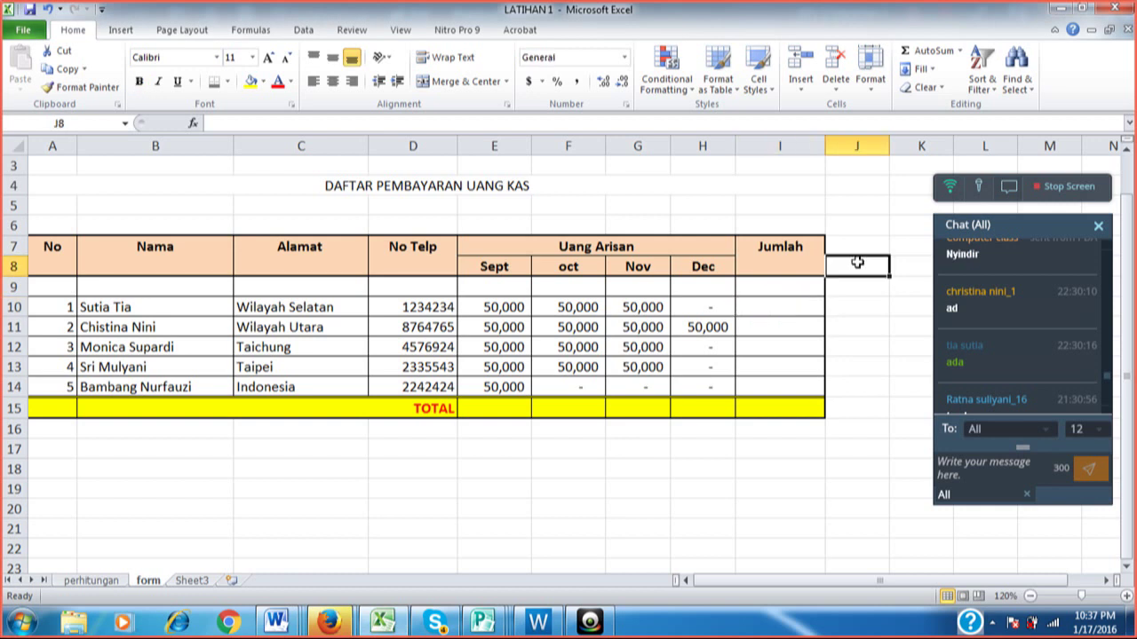
pyautogui.click(800, 302)
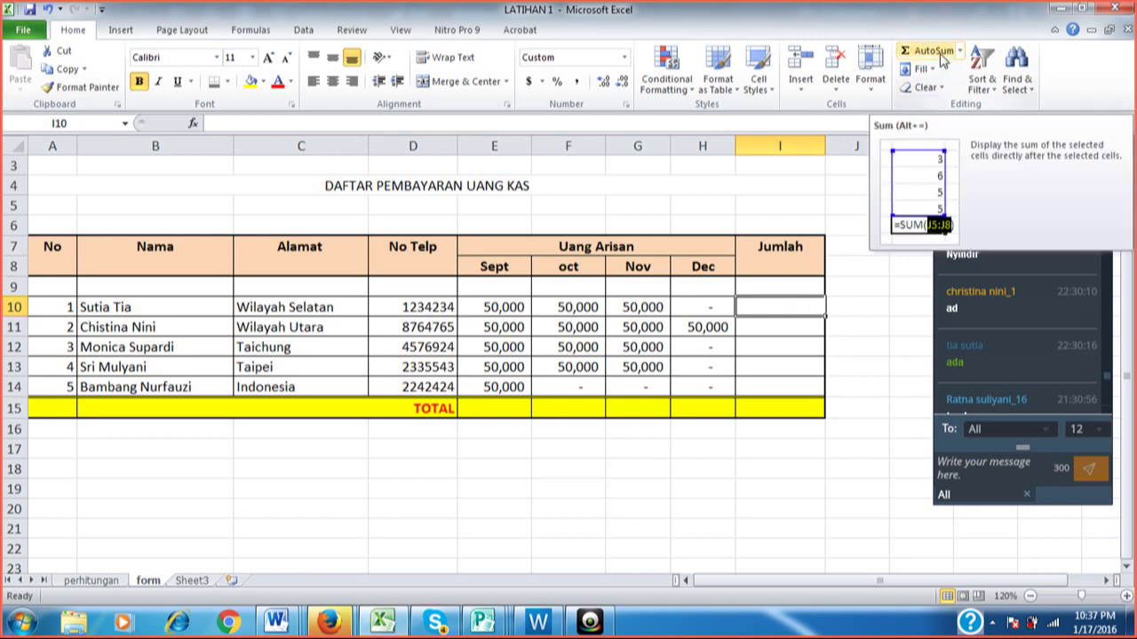
pyautogui.click(933, 51)
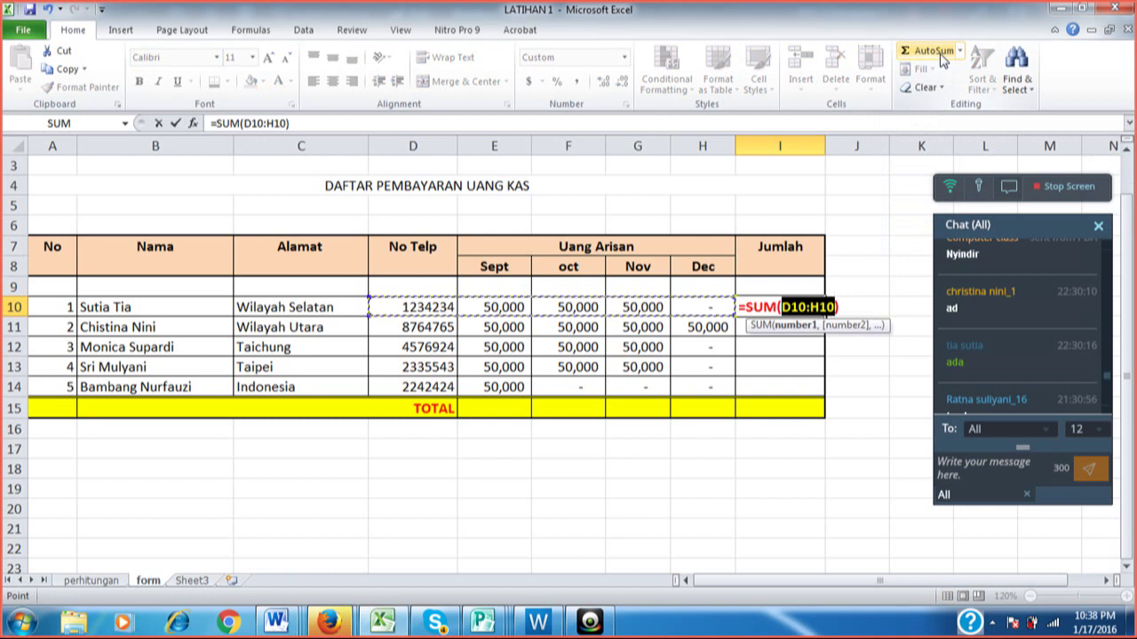
pyautogui.press('Return')
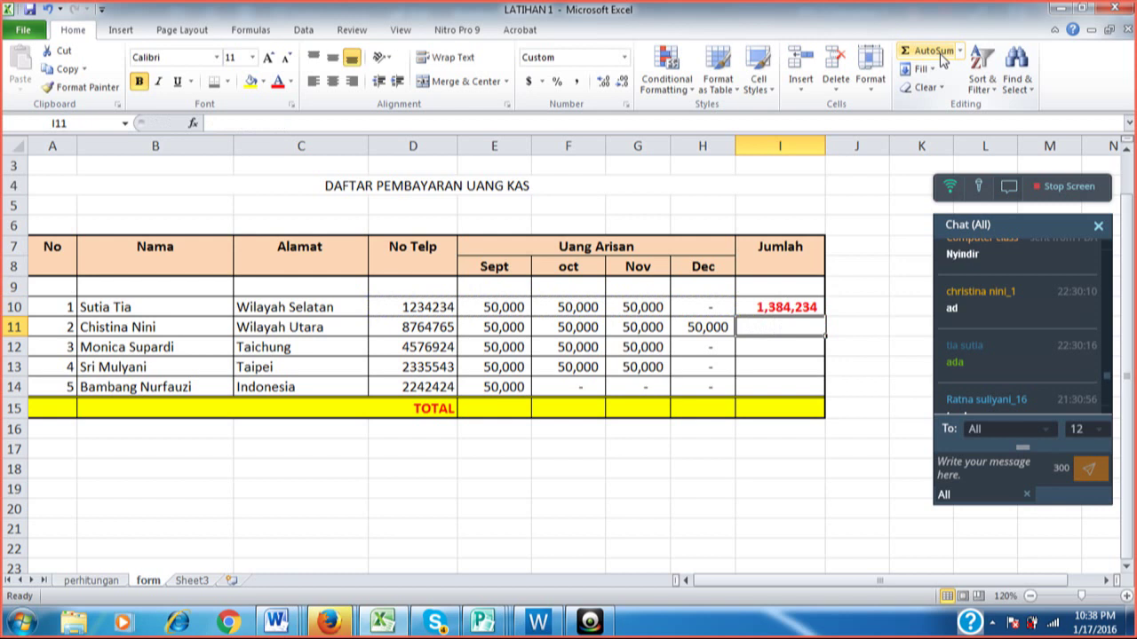
pyautogui.press('Up')
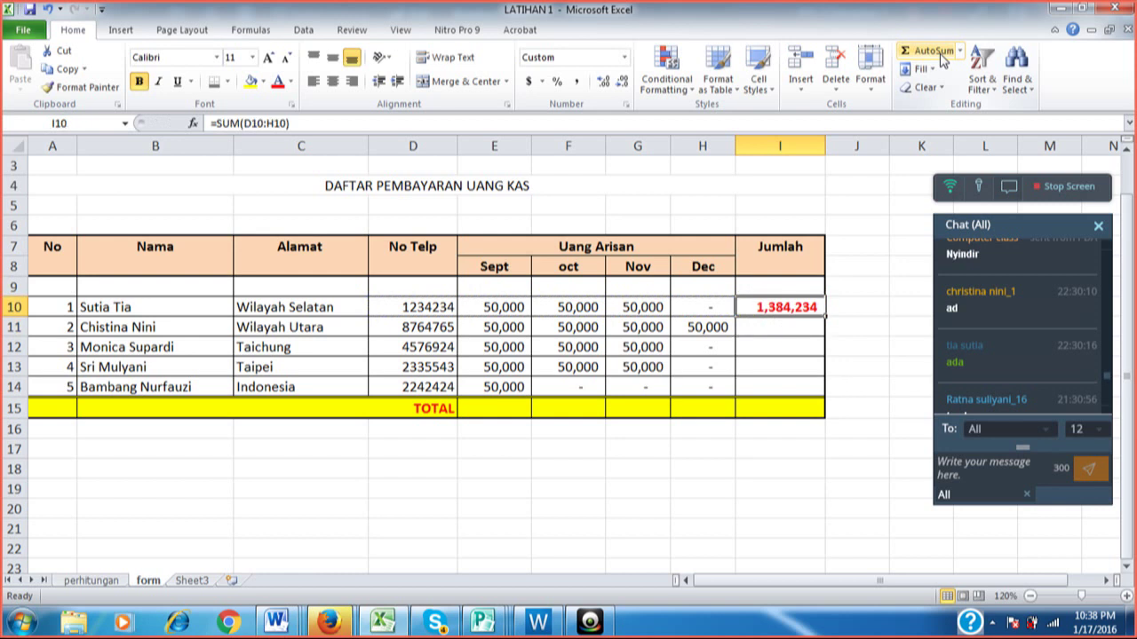
pyautogui.press('Delete')
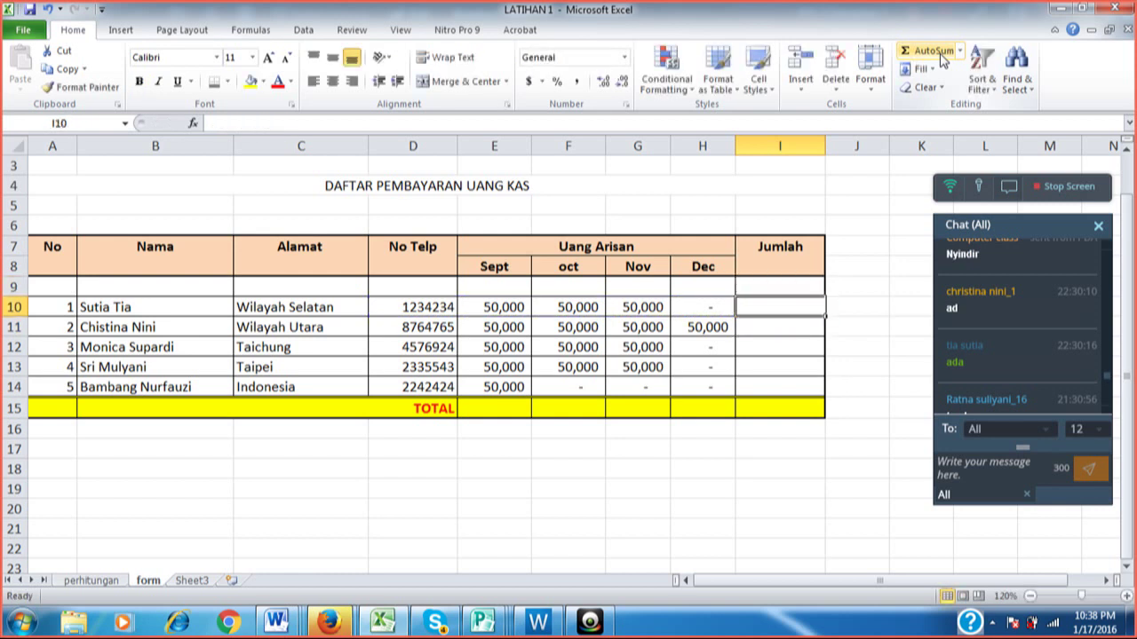
pyautogui.click(932, 50)
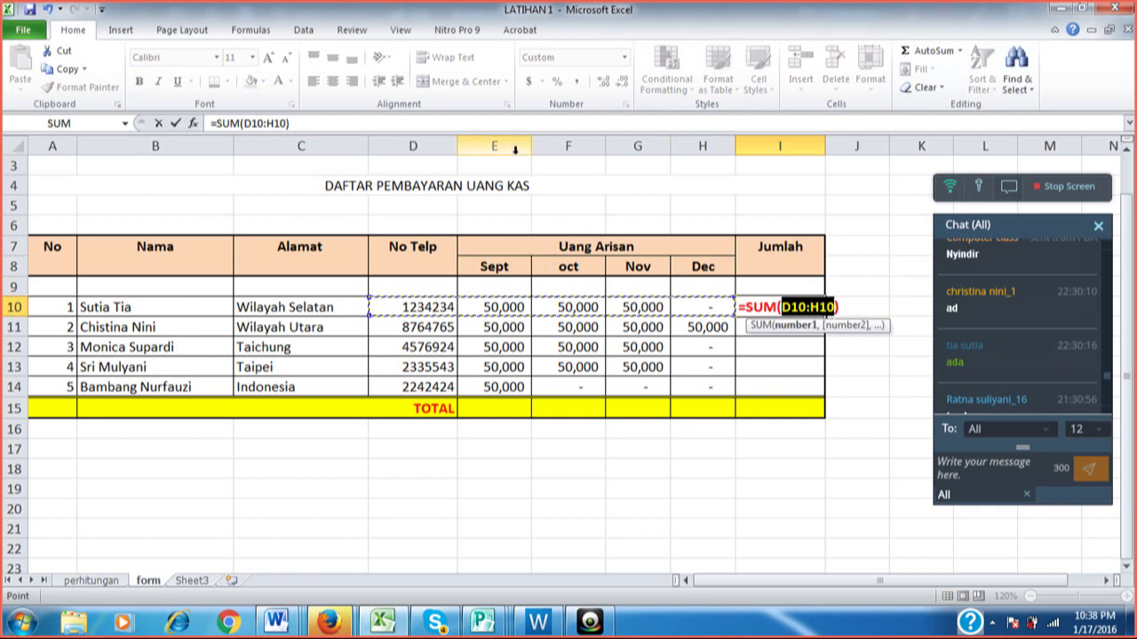
pyautogui.click(502, 307)
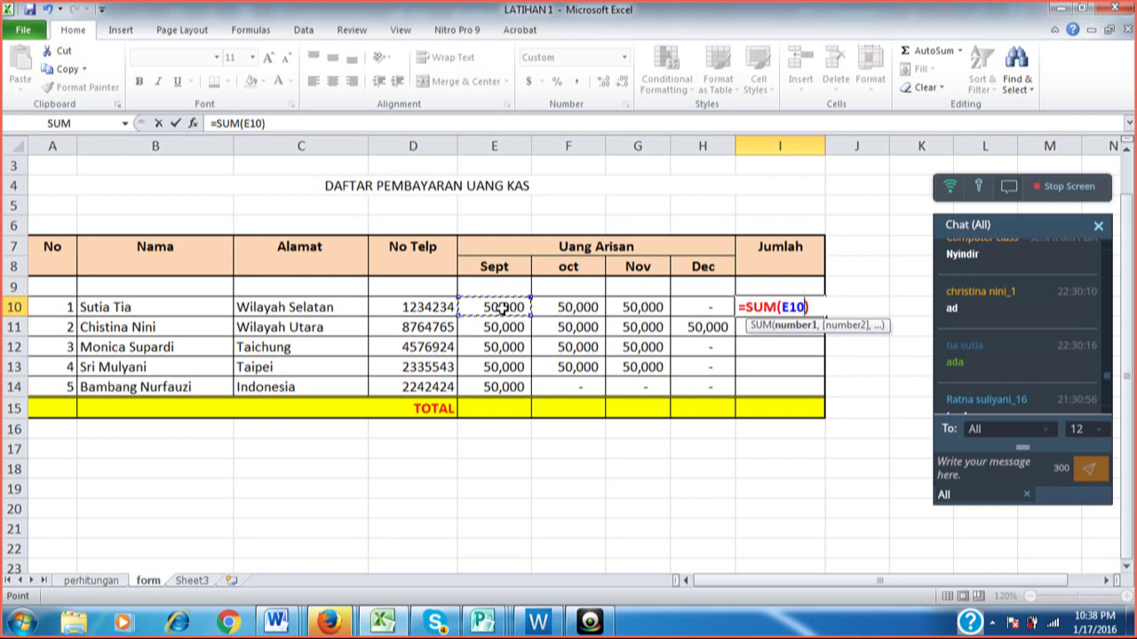
pyautogui.hotkey('shift', 'Right')
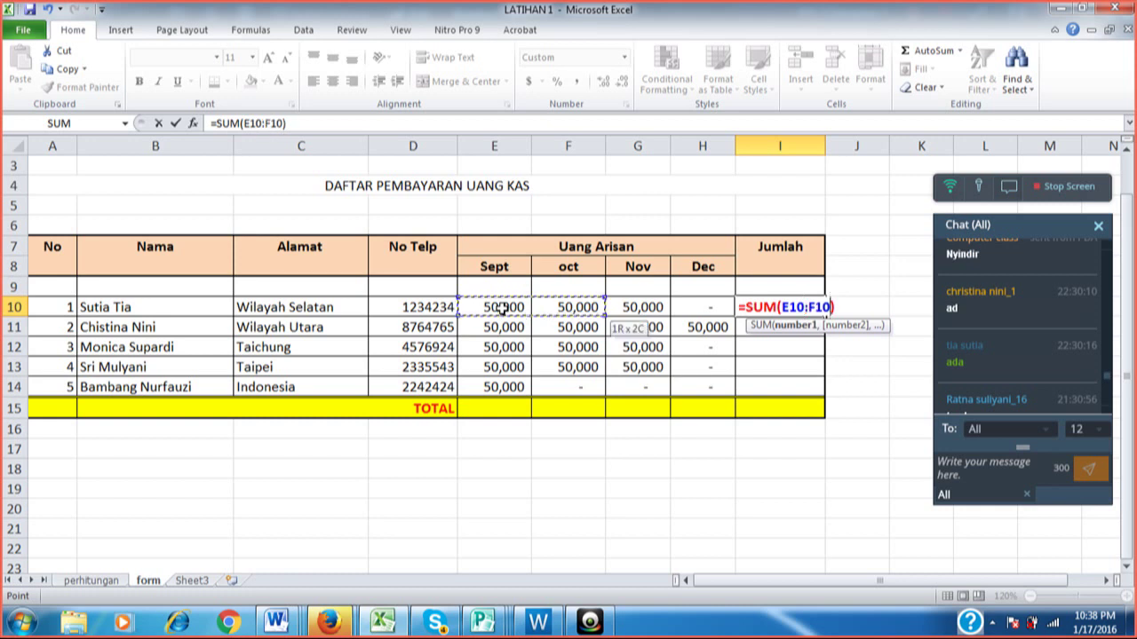
pyautogui.hotkey('shift', 'Right')
pyautogui.hotkey('shift', 'Right')
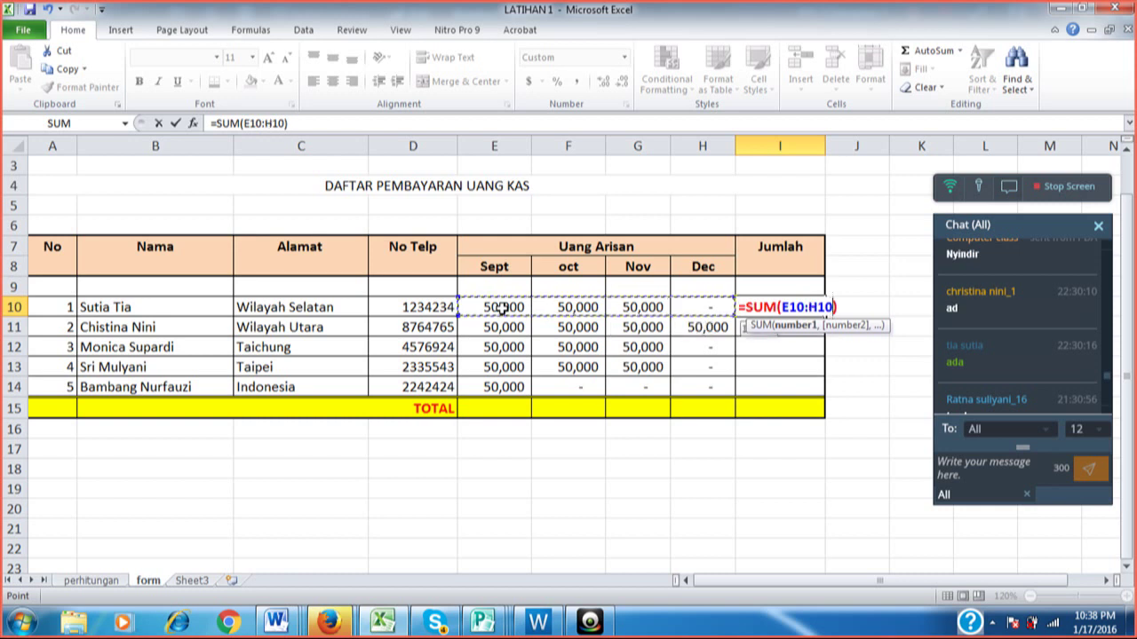
pyautogui.press('Return')
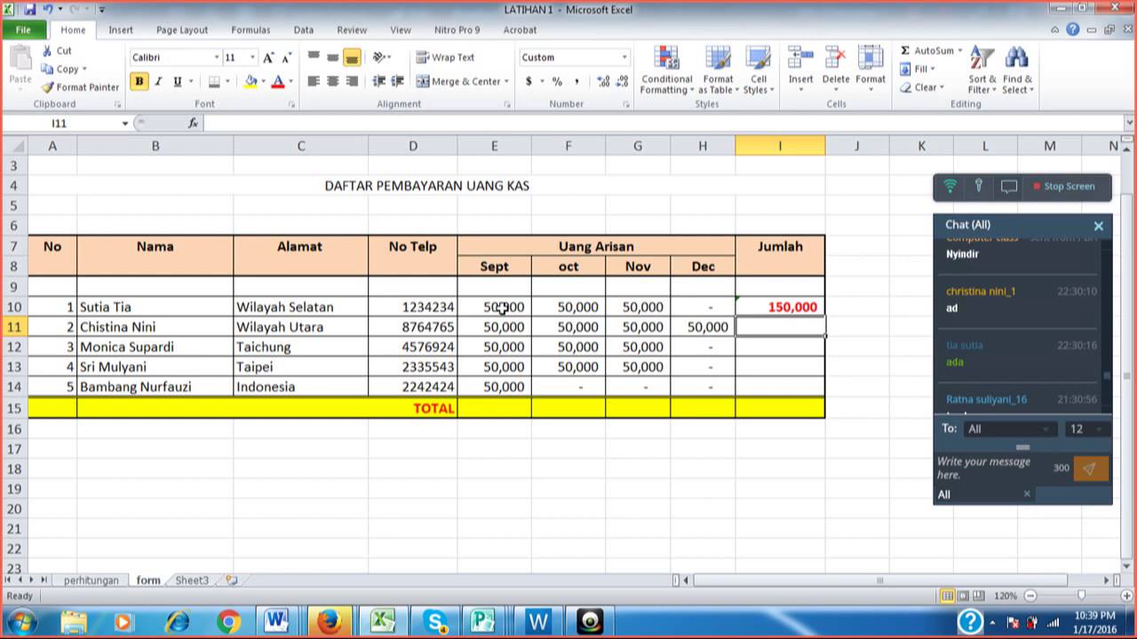
pyautogui.hotkey('ctrl', 'z')
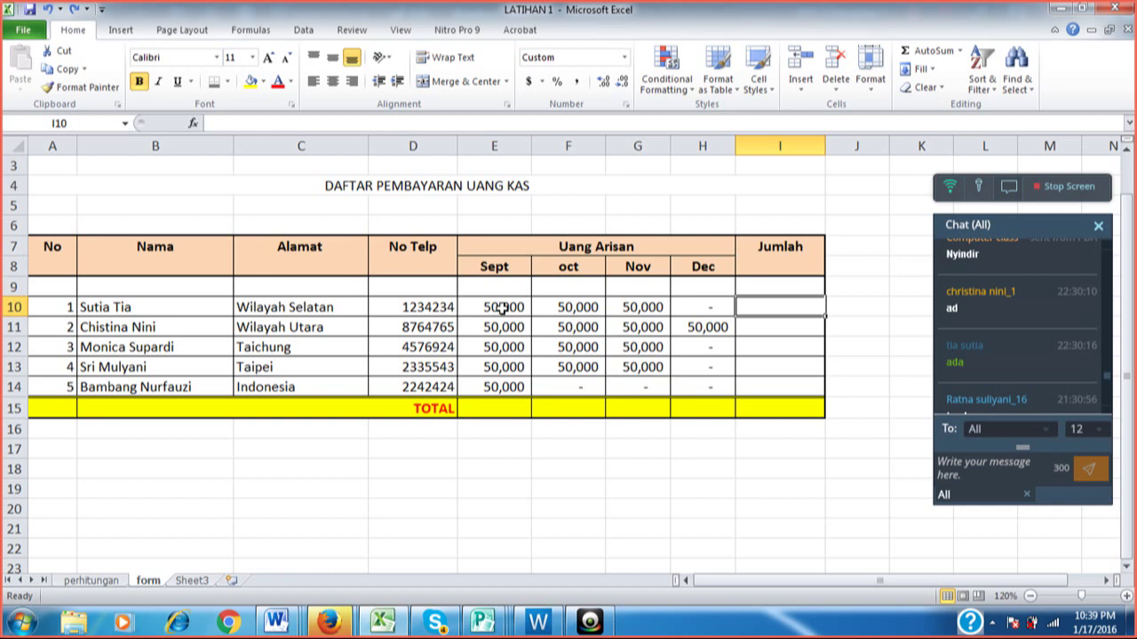
# AutoSum E10:H10 into I10, totalling the first member's Sept–Dec payments as 150,000.
pyautogui.click(915, 54)
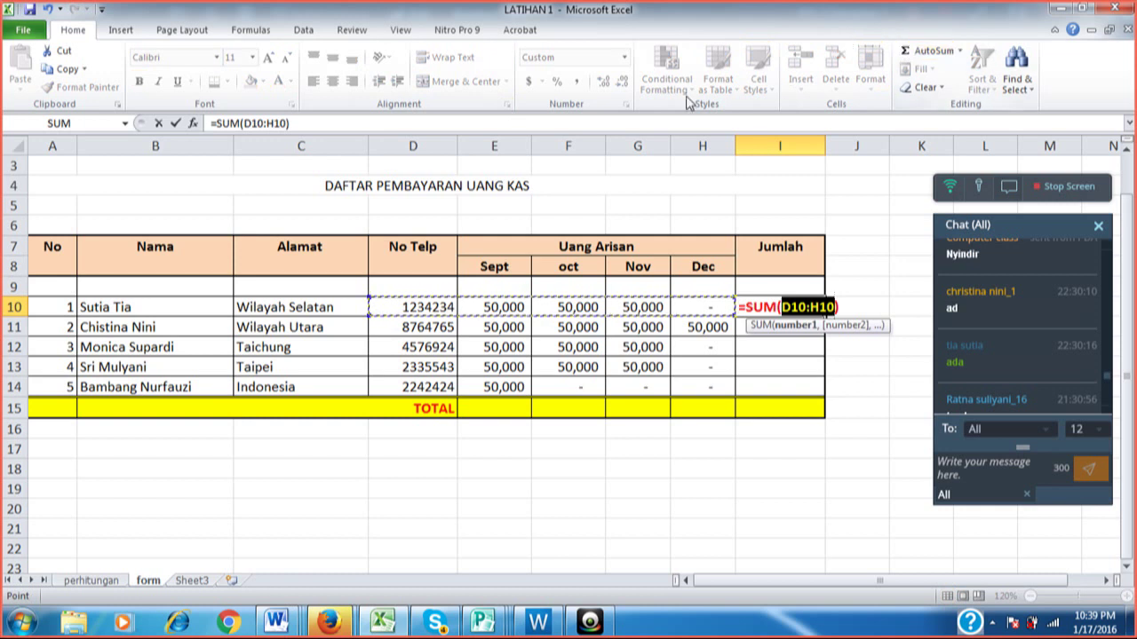
pyautogui.click(500, 306)
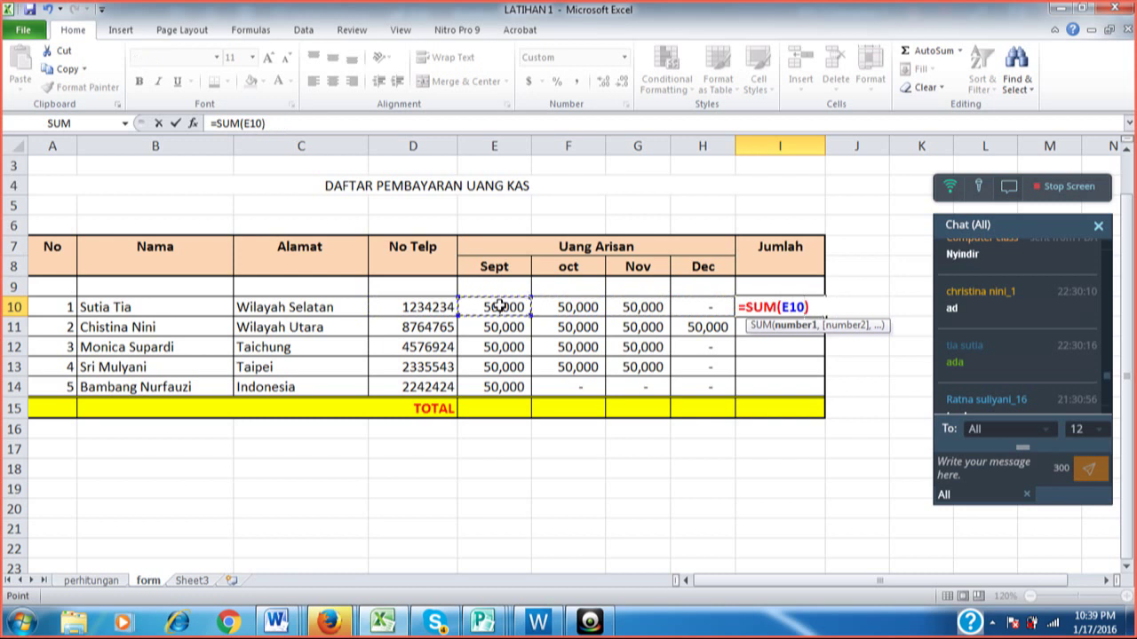
pyautogui.hotkey('shift', 'Right')
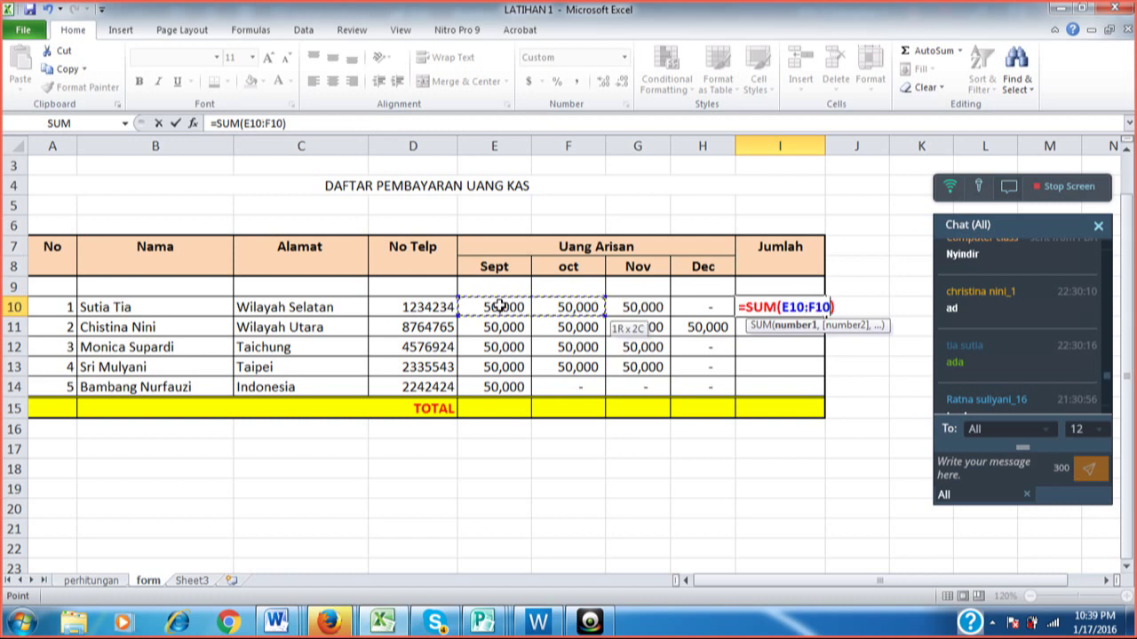
pyautogui.hotkey('shift', 'Right')
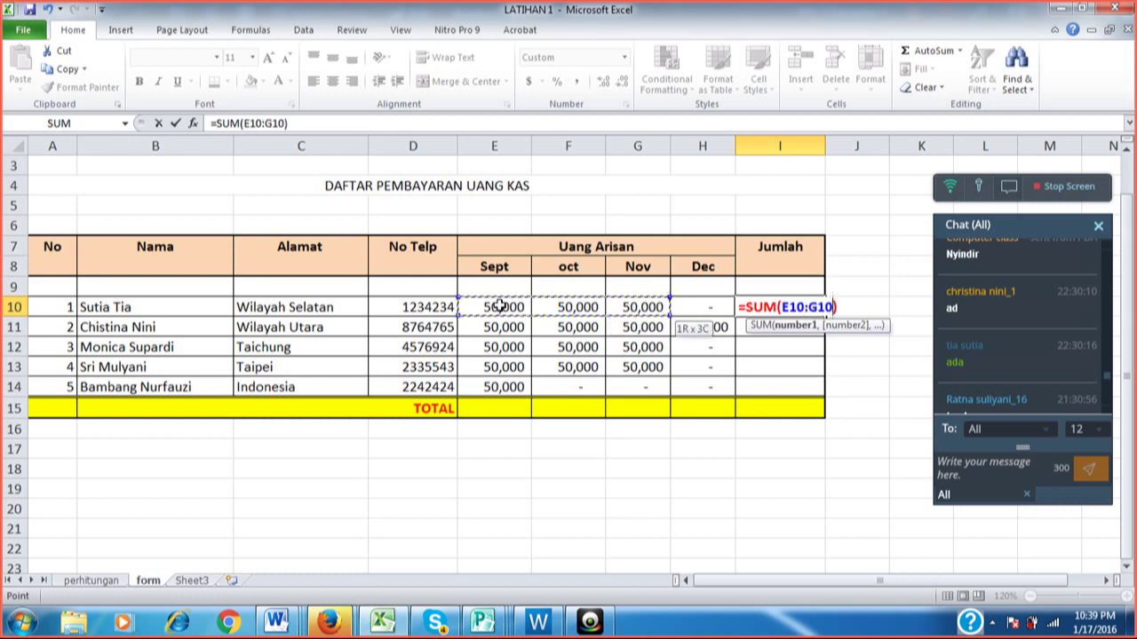
pyautogui.hotkey('shift', 'Right')
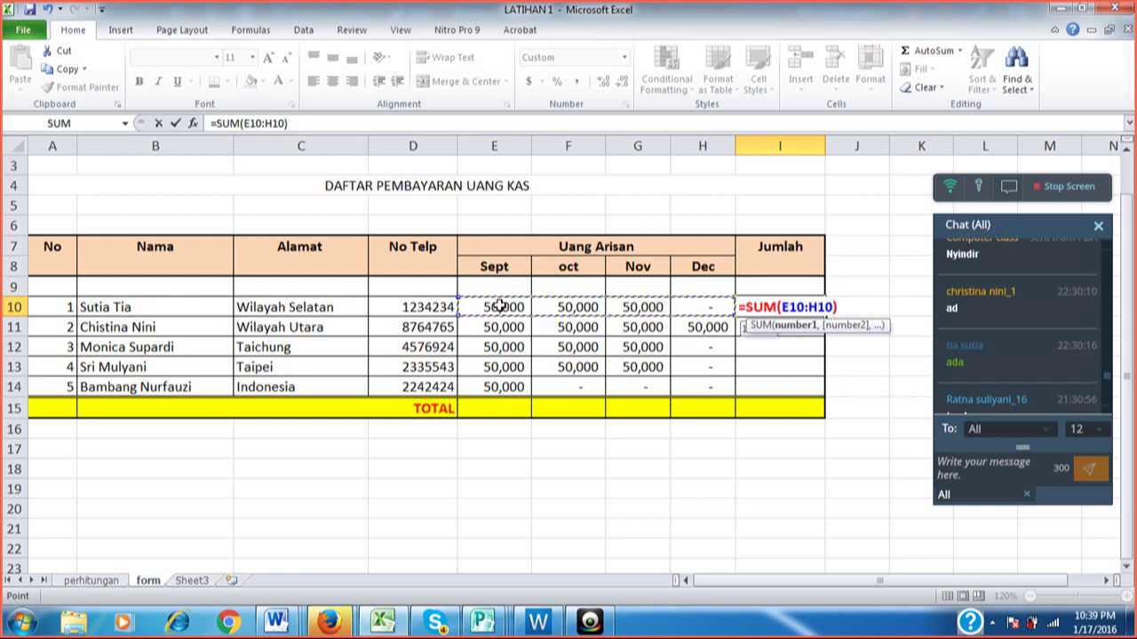
pyautogui.press('Return')
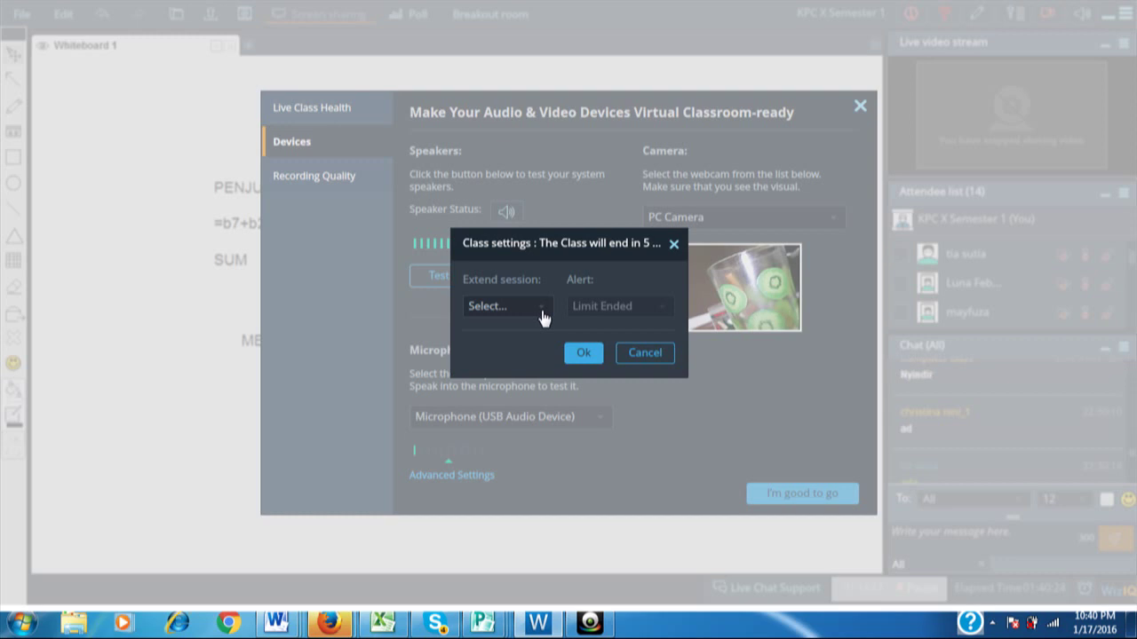
# Extend the class session 'By 15 mins' and close the audio/video device settings.
pyautogui.click(542, 318)
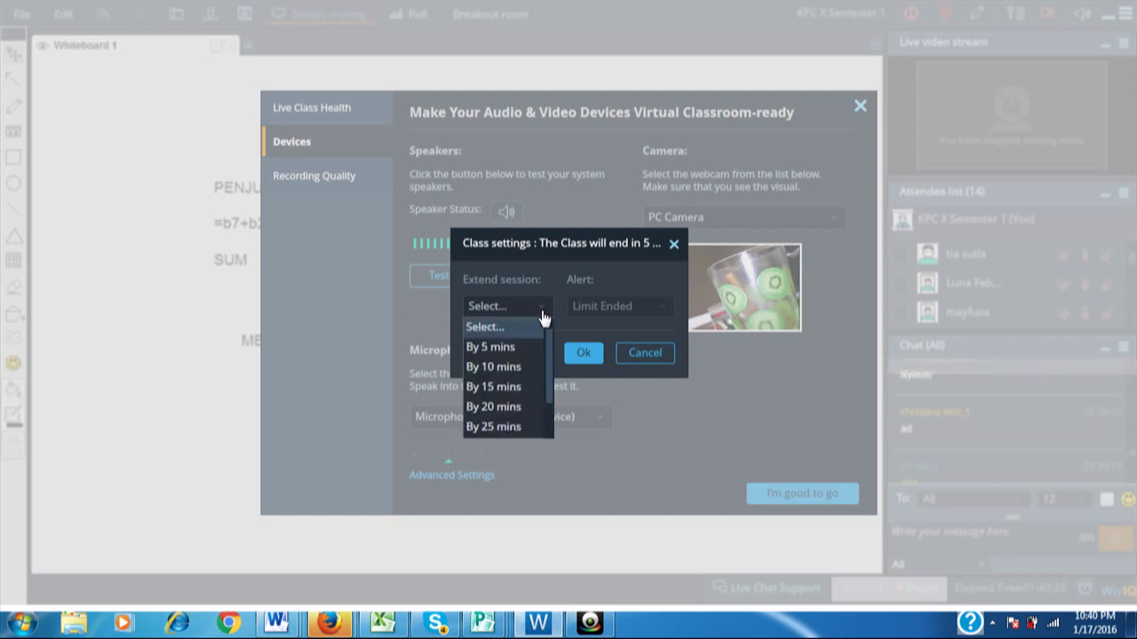
pyautogui.click(507, 386)
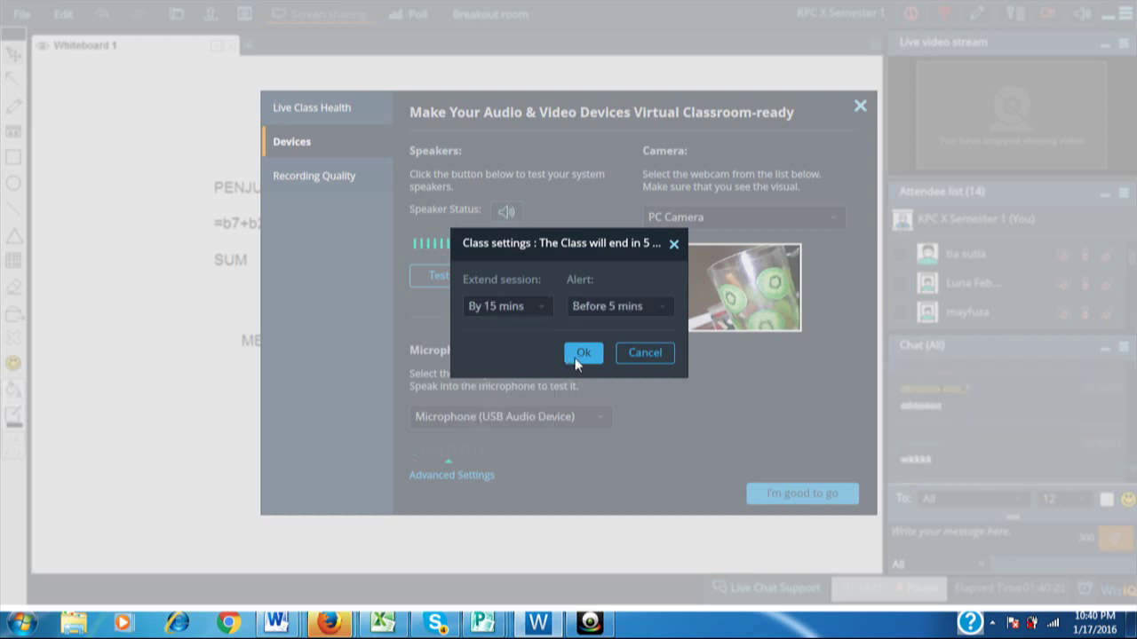
pyautogui.click(577, 355)
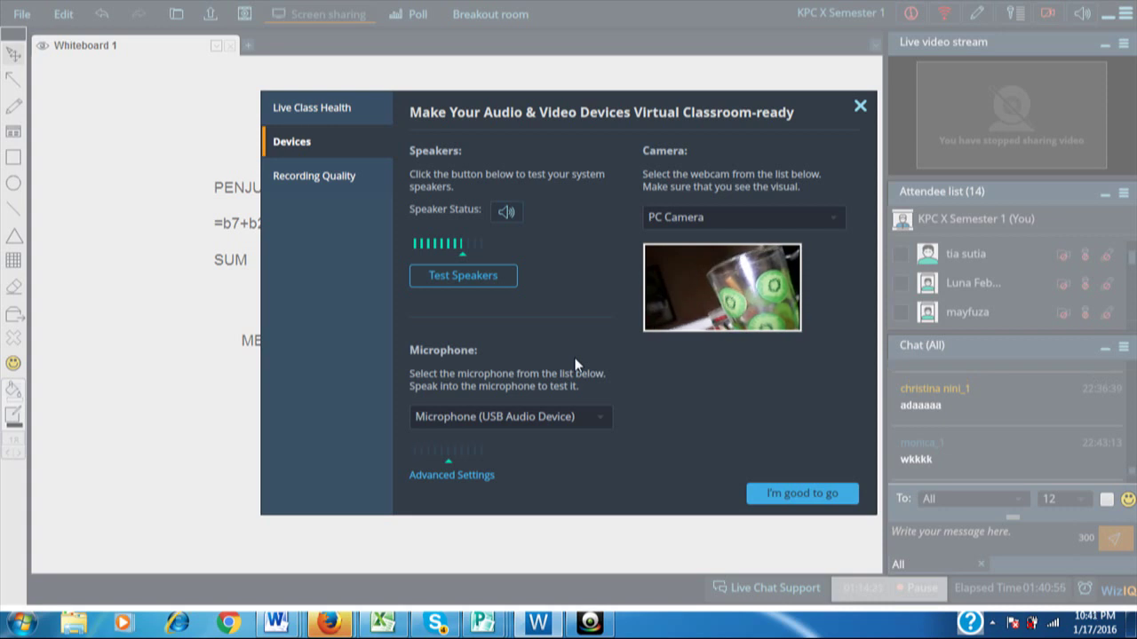
pyautogui.click(860, 106)
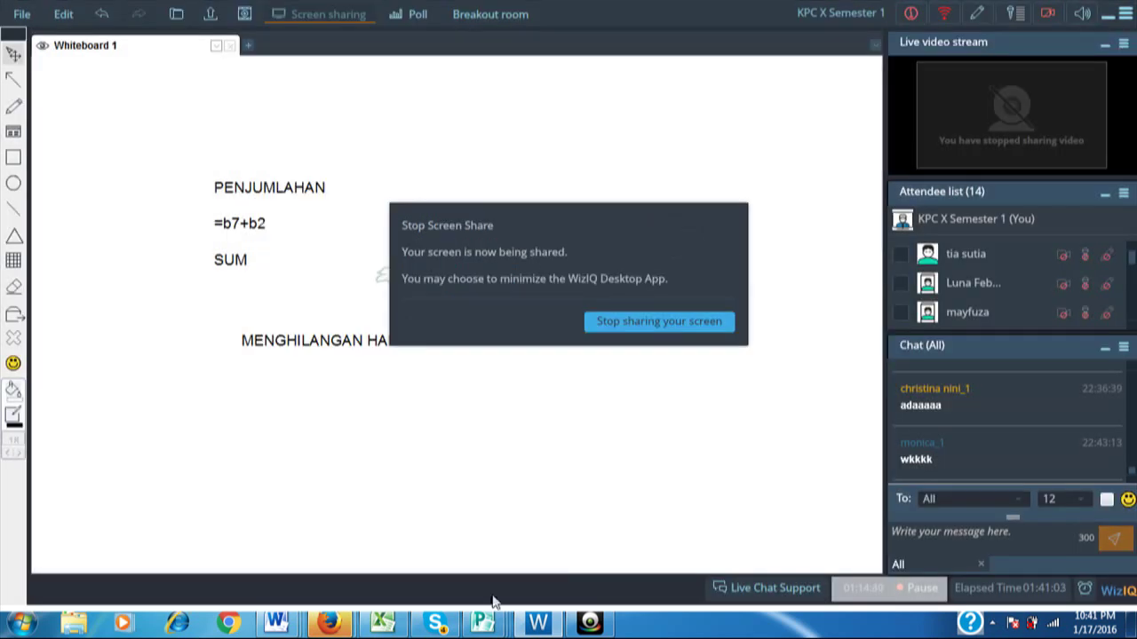
# Switch back to the LATIHAN 1 workbook showing 150,000 in I10.
pyautogui.click(384, 623)
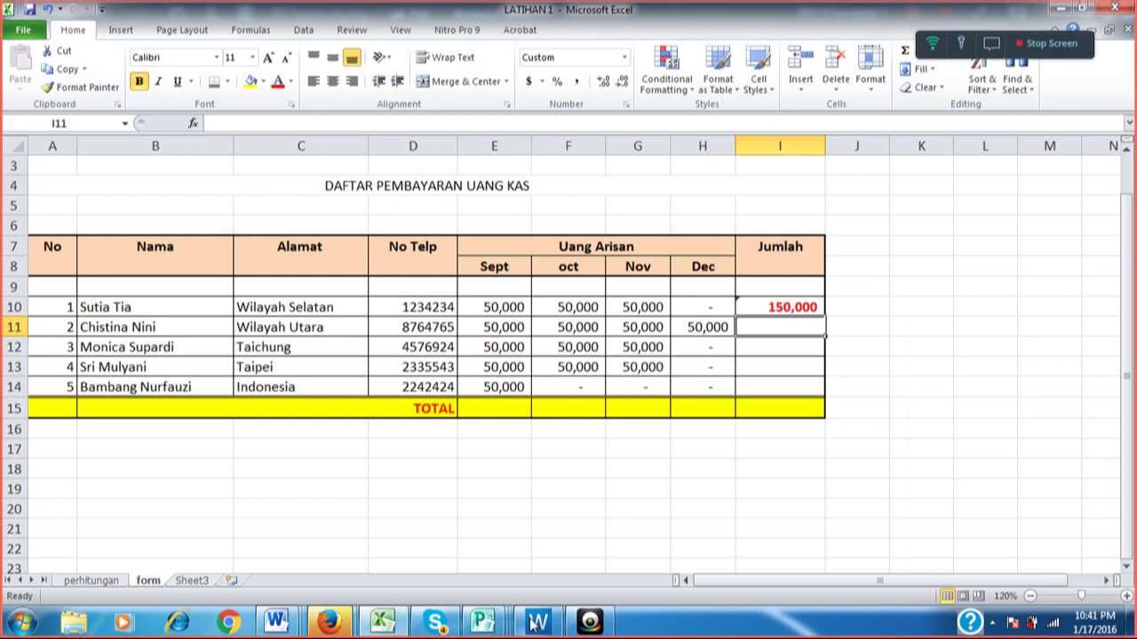
pyautogui.moveTo(532, 624)
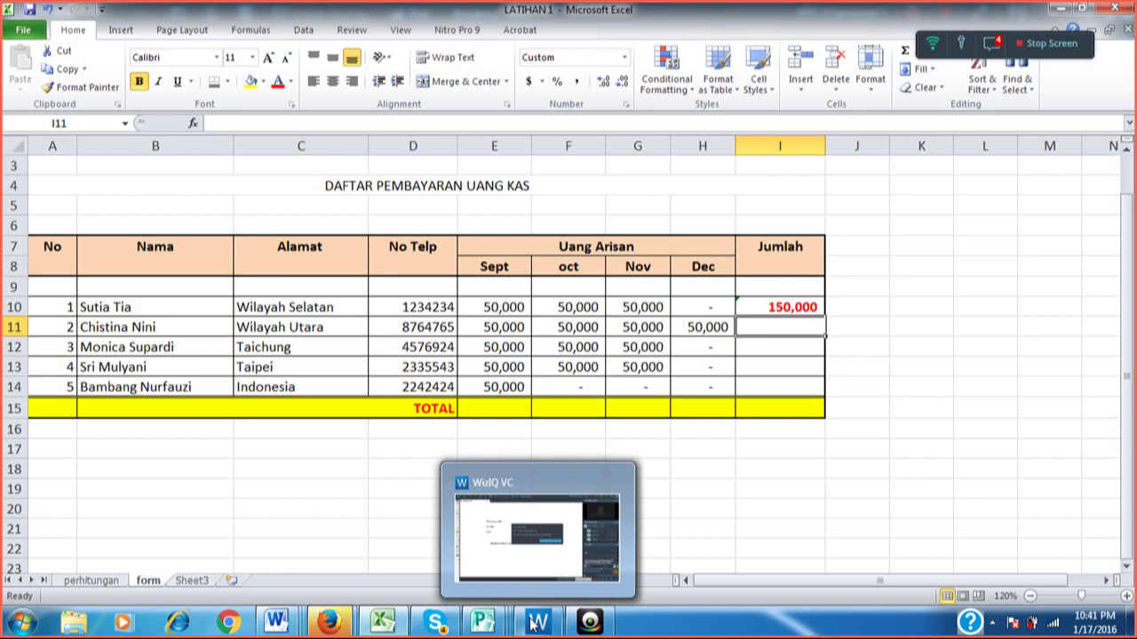
# Delete the 150,000 total from I10 and move the chat panel down beside the table.
pyautogui.press('Up')
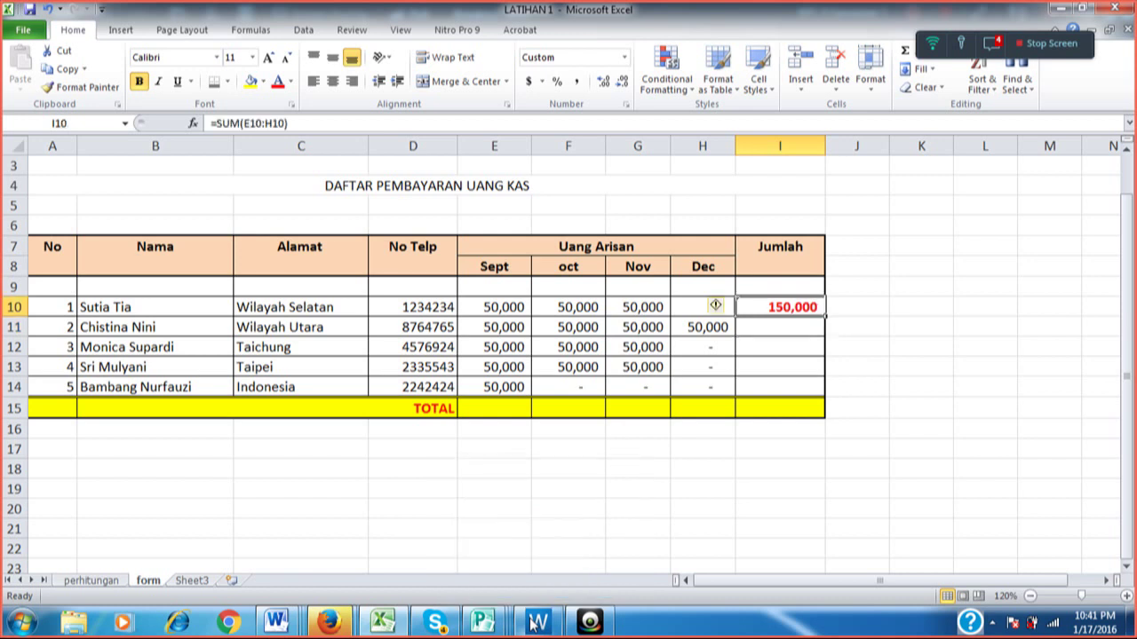
pyautogui.press('Delete')
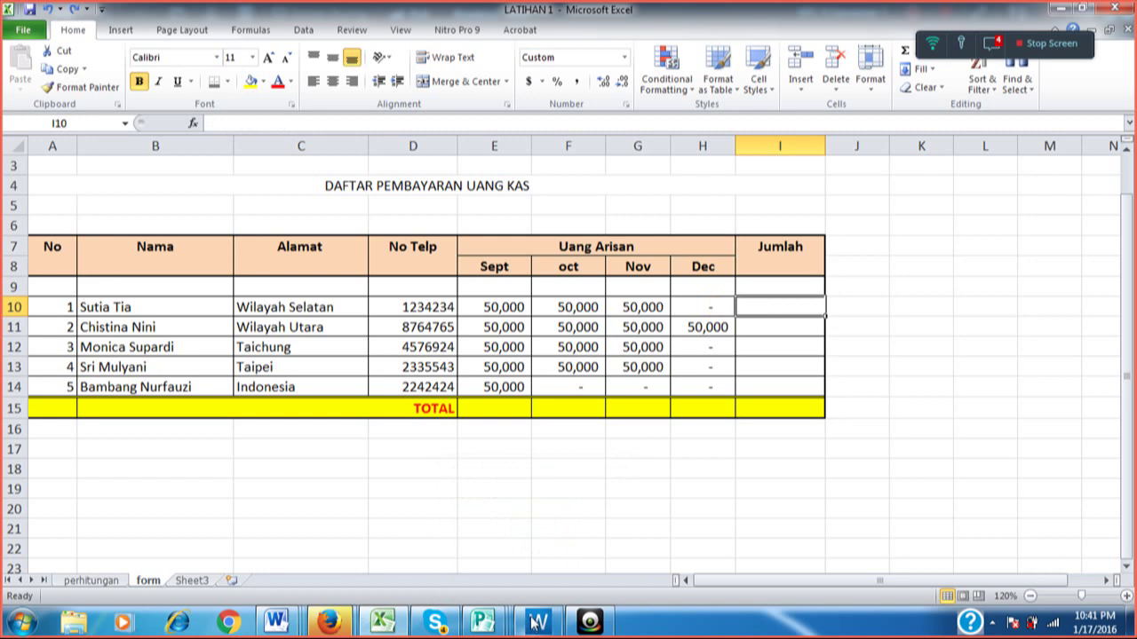
pyautogui.click(996, 48)
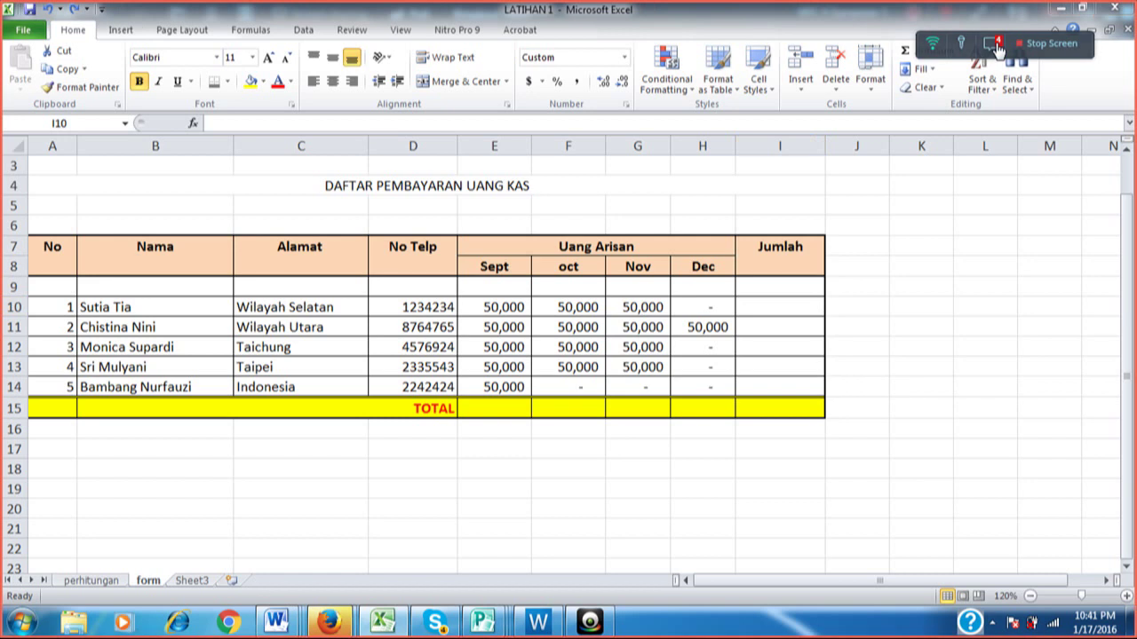
pyautogui.click(996, 48)
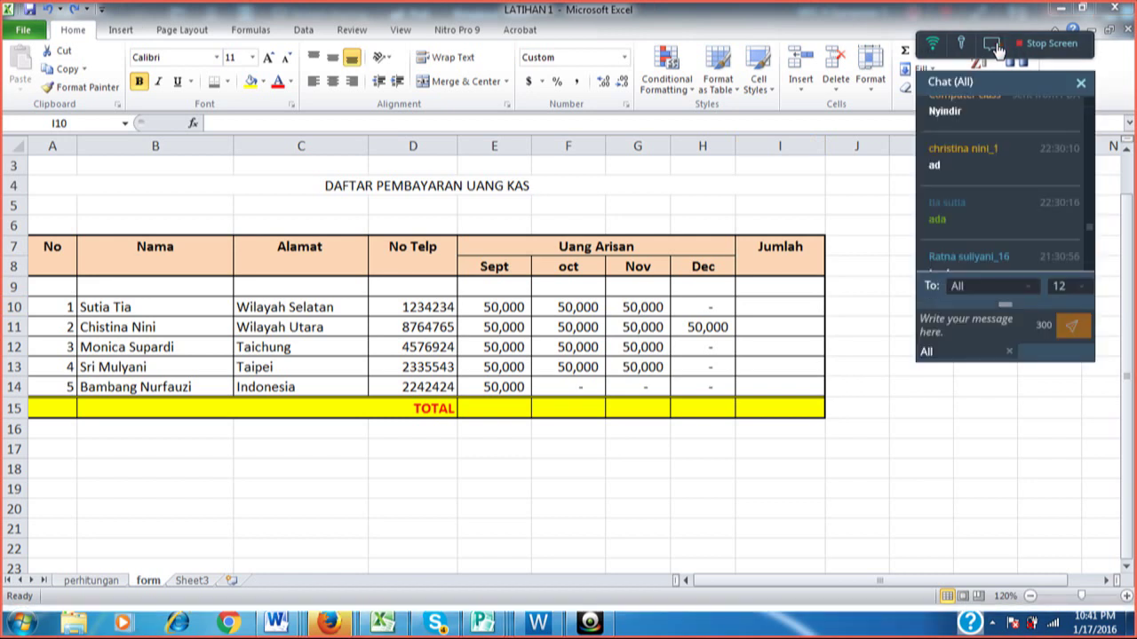
pyautogui.moveTo(1017, 83); pyautogui.dragTo(1023, 248)
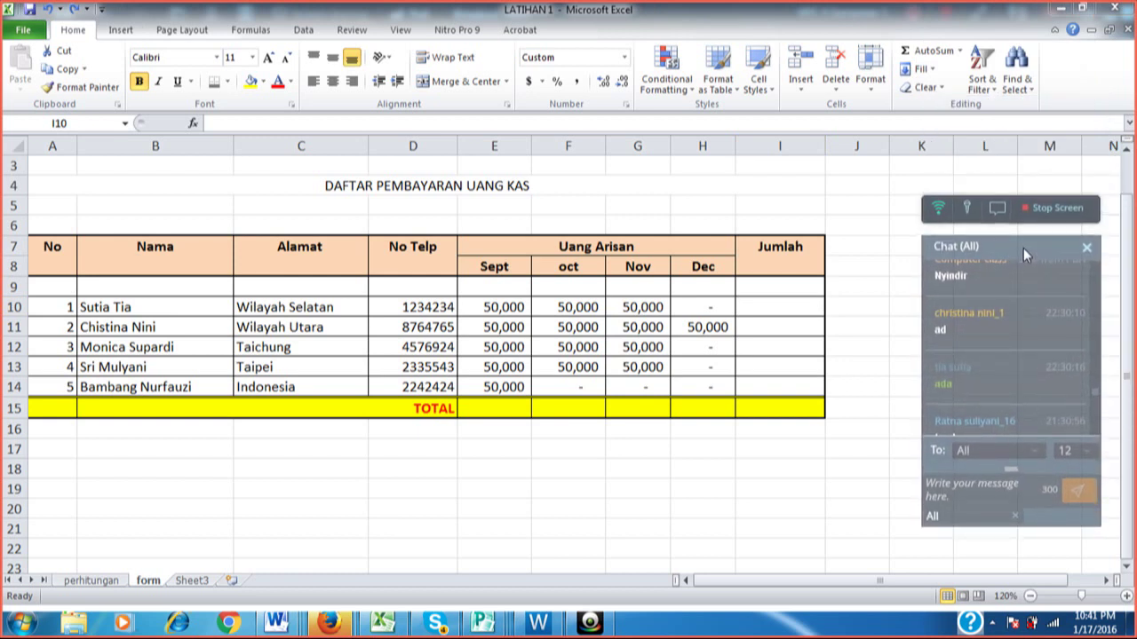
pyautogui.click(785, 300)
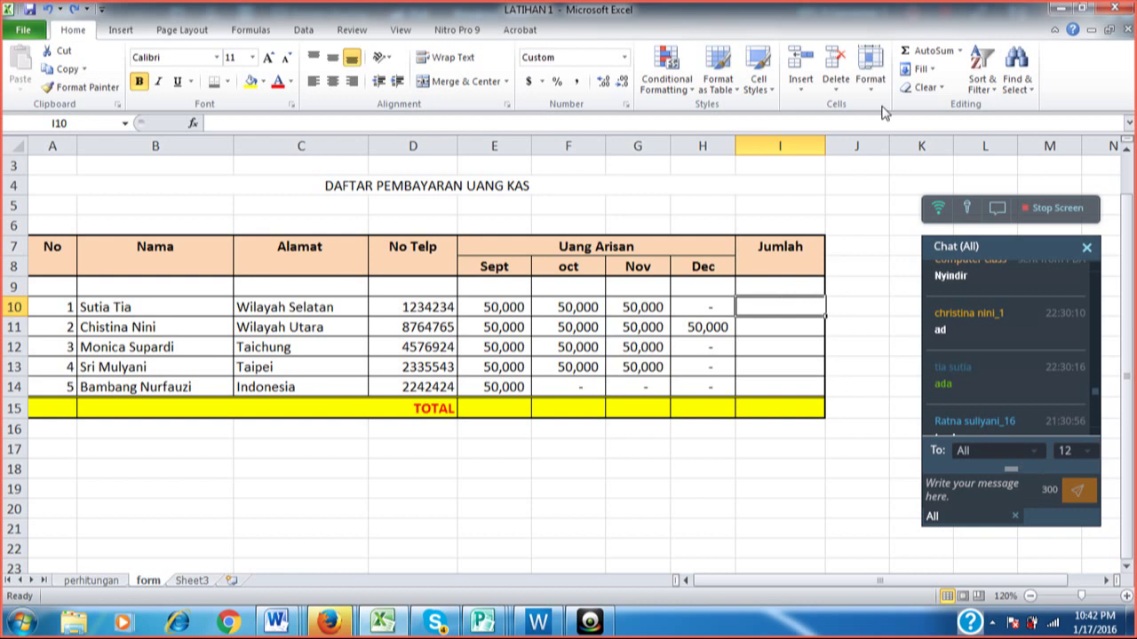
# Enter an AutoSum of E10:H10 in I10, giving 150,000.
pyautogui.click(927, 55)
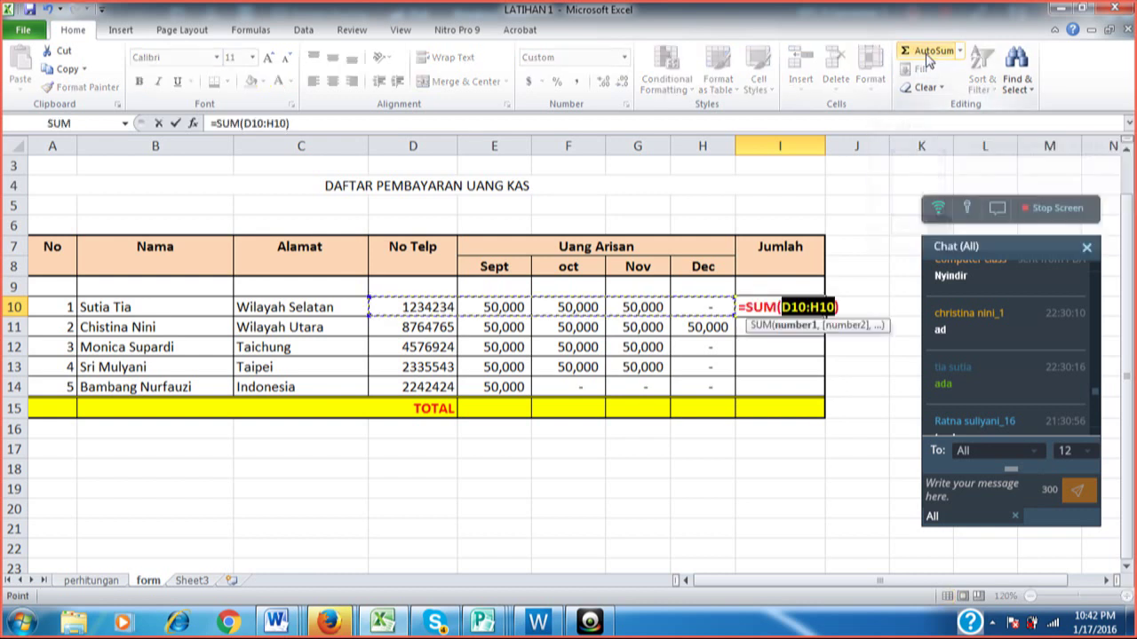
pyautogui.click(479, 303)
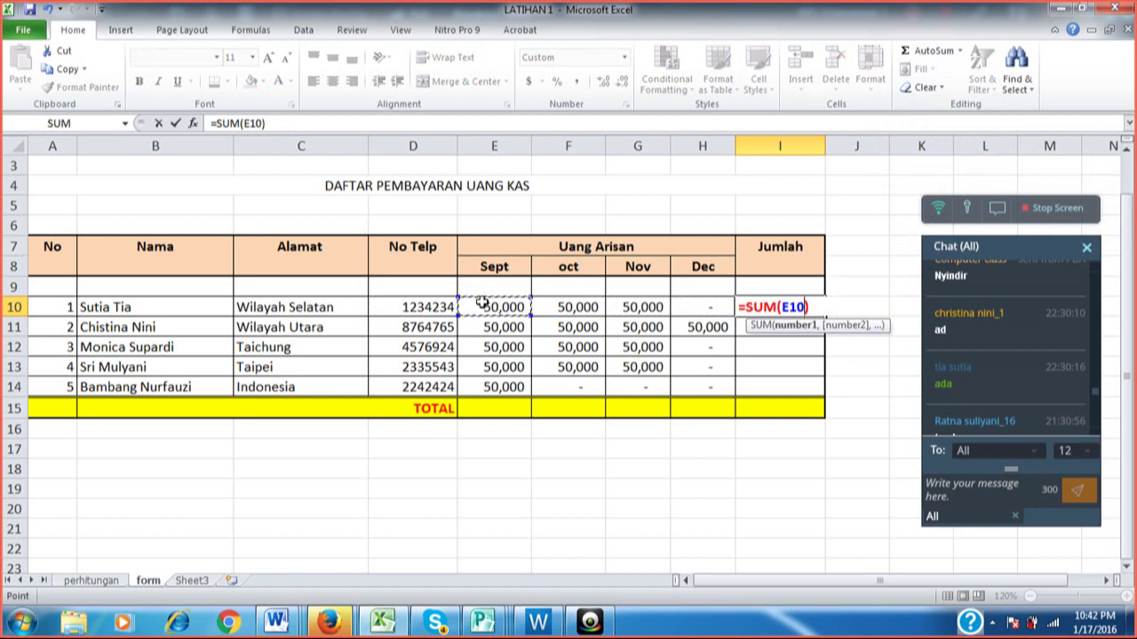
pyautogui.hotkey('shift', 'Right')
pyautogui.hotkey('shift', 'Right')
pyautogui.hotkey('shift', 'Right')
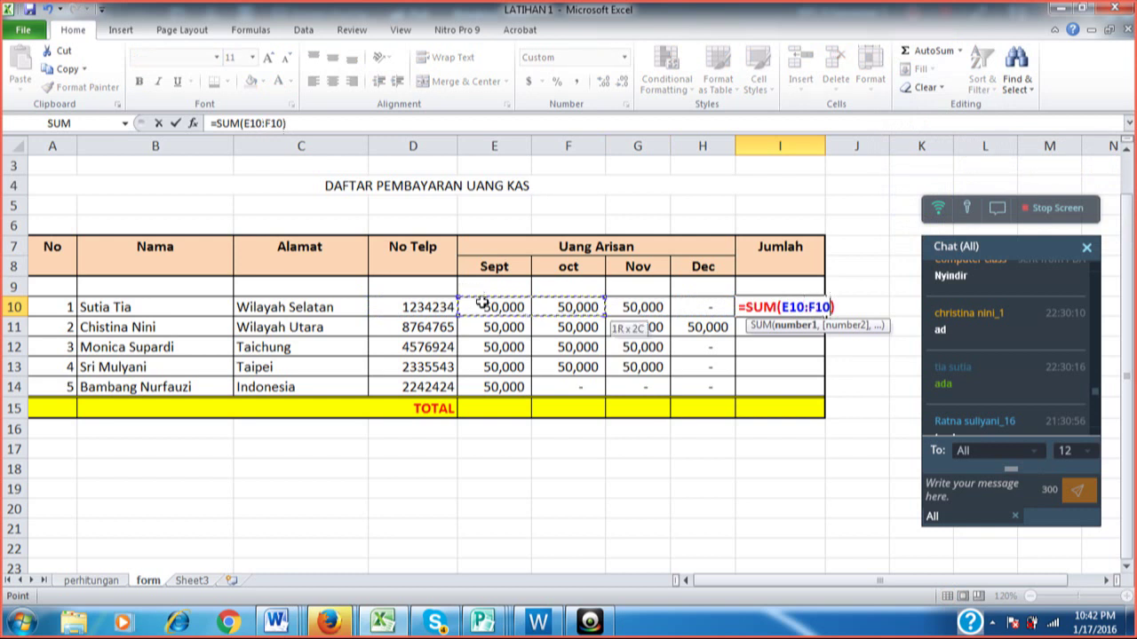
pyautogui.press('Return')
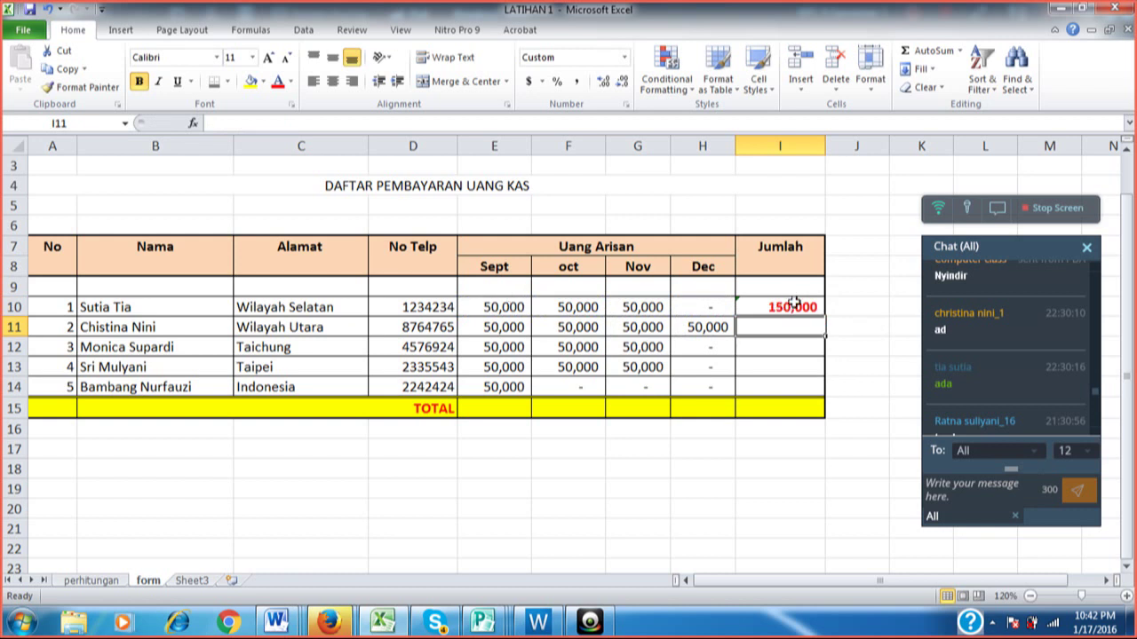
# Fill the I10 SUM down to I14, giving 200,000, 150,000, 150,000 and 50,000.
pyautogui.click(795, 303)
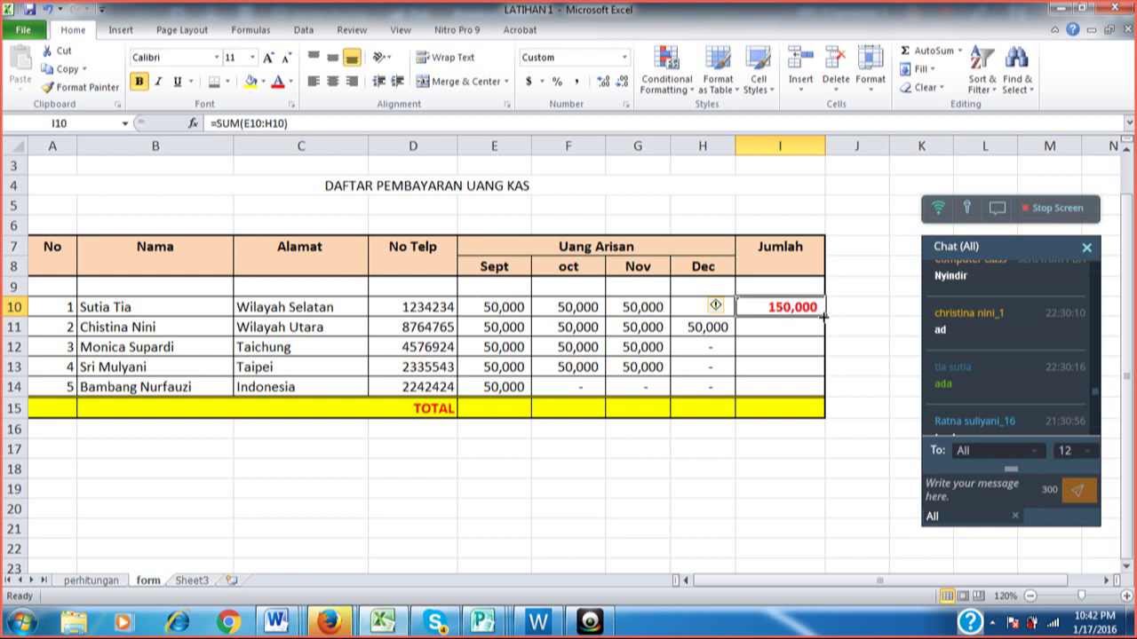
pyautogui.moveTo(824, 315); pyautogui.dragTo(827, 391)
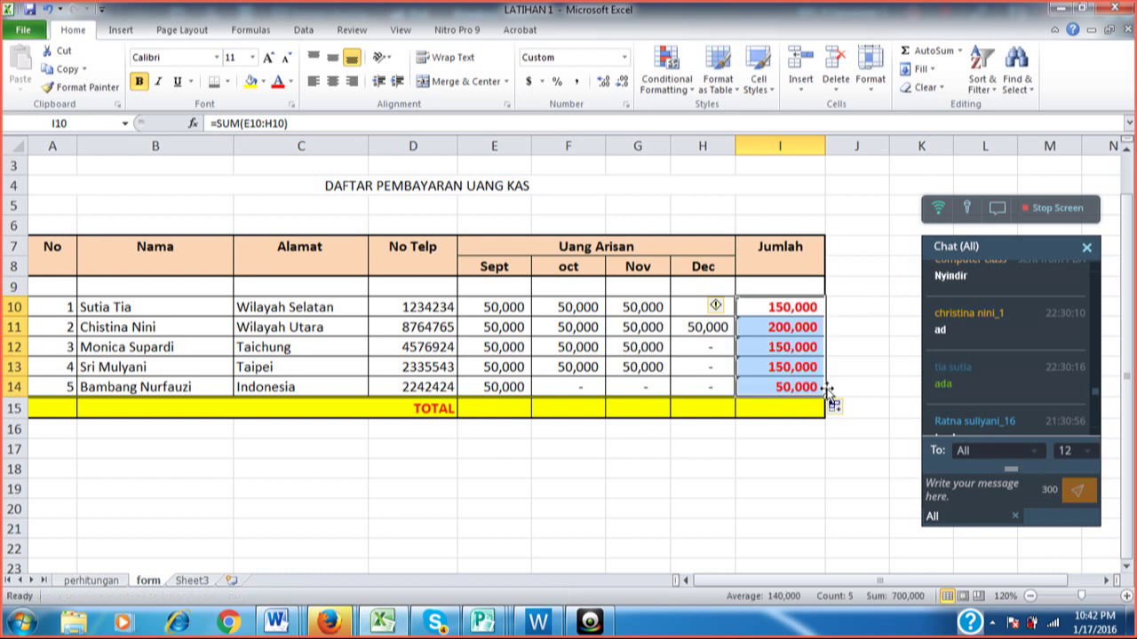
pyautogui.click(839, 344)
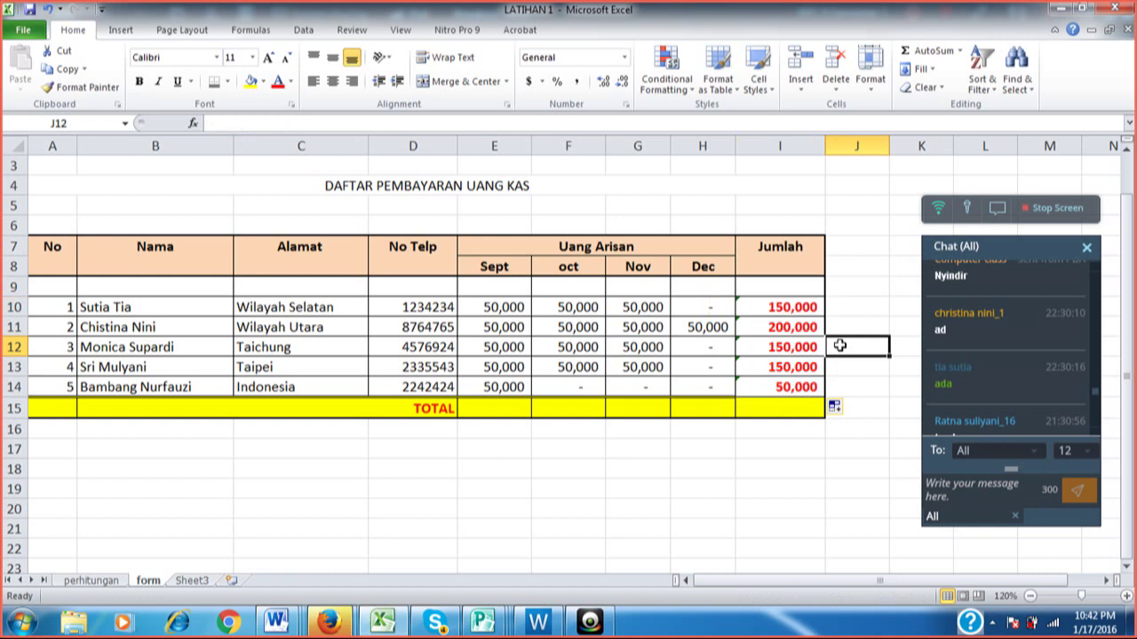
# Total the Sept payments E10:E14 with AutoSum in E15, giving 250,000.
pyautogui.click(480, 405)
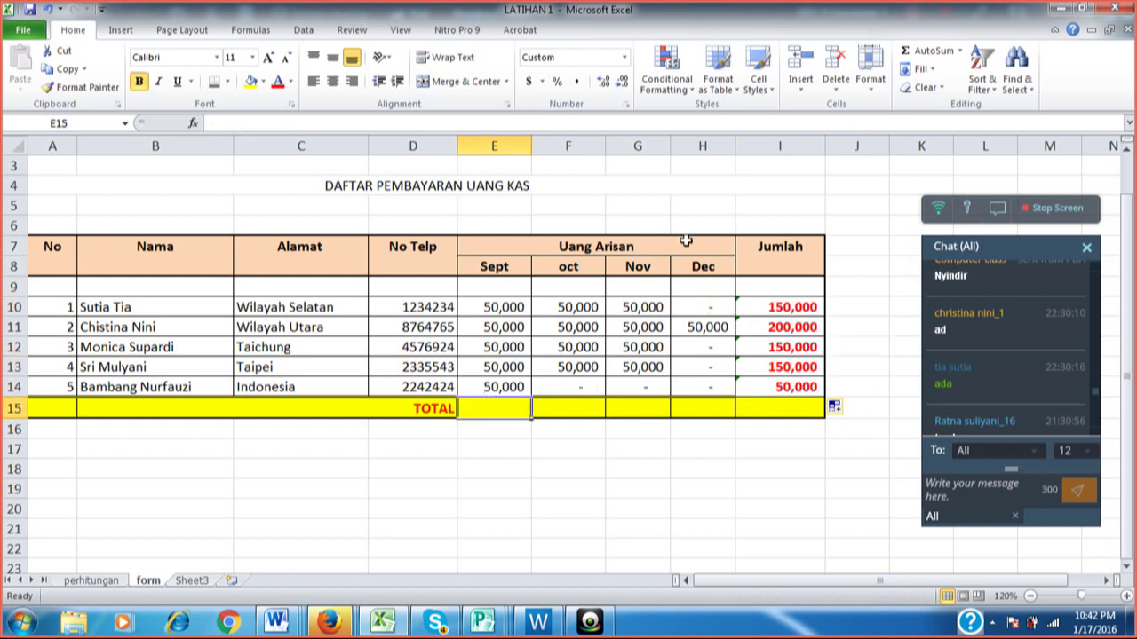
pyautogui.click(923, 53)
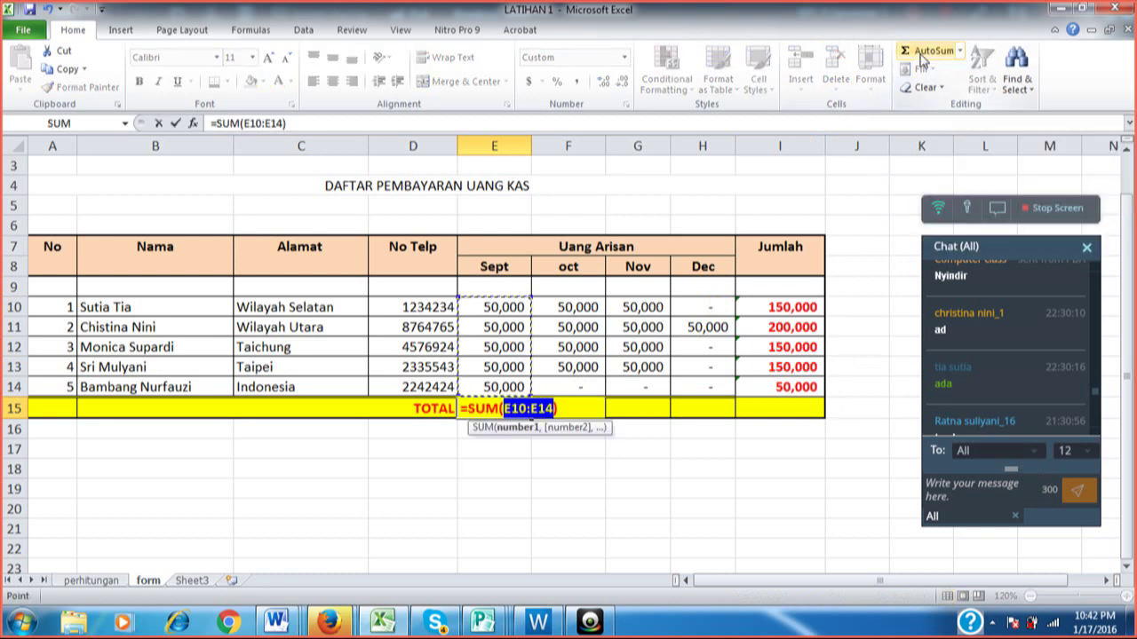
pyautogui.click(500, 302)
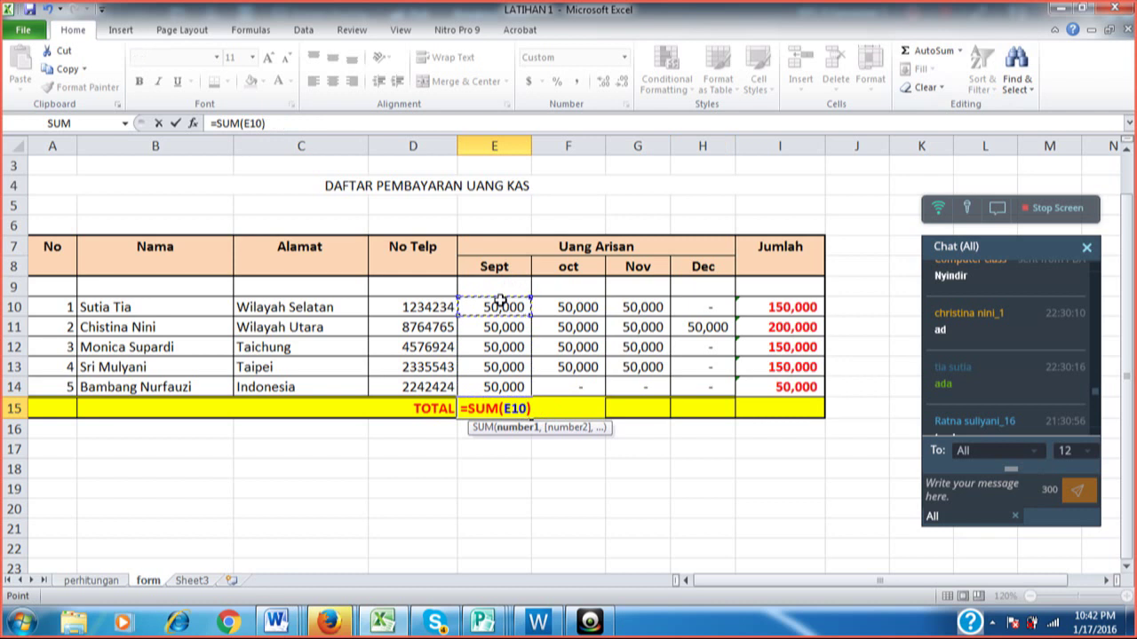
pyautogui.moveTo(500, 302); pyautogui.dragTo(502, 388)
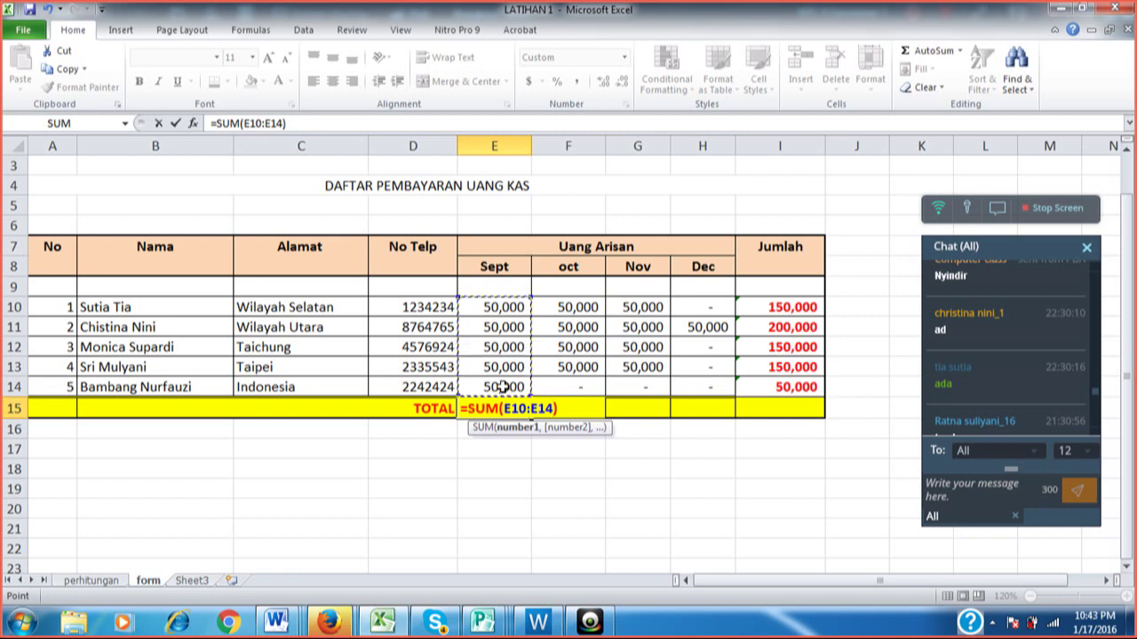
pyautogui.press('Return')
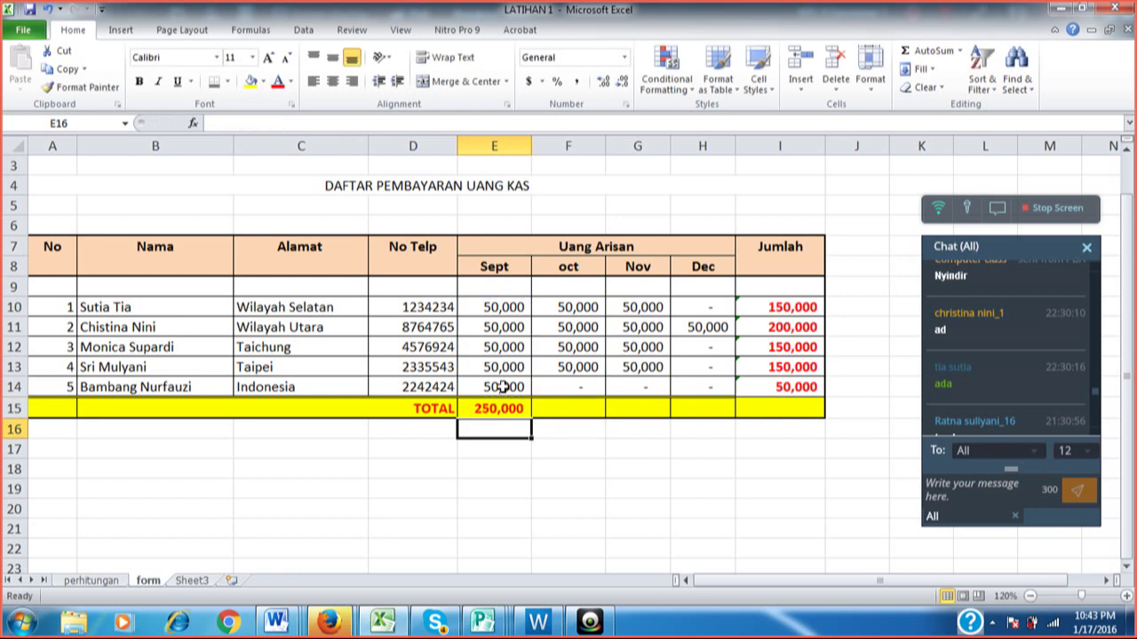
# Fill the SUM formula across the TOTAL row through I15 for a 700,000 grand total.
pyautogui.click(506, 404)
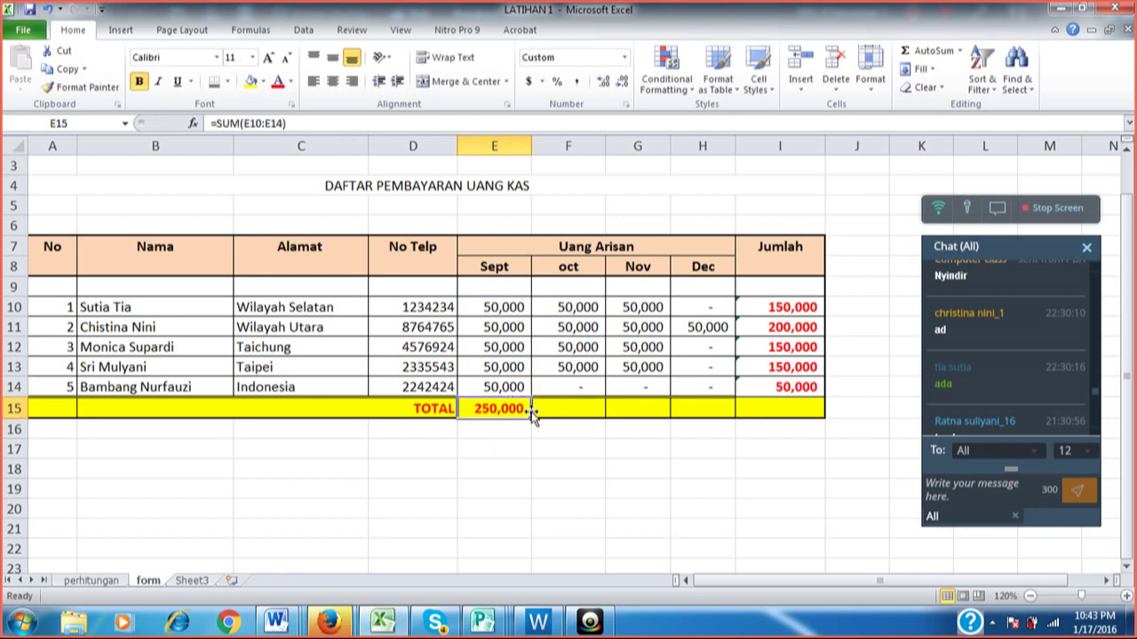
pyautogui.moveTo(533, 419); pyautogui.dragTo(703, 413)
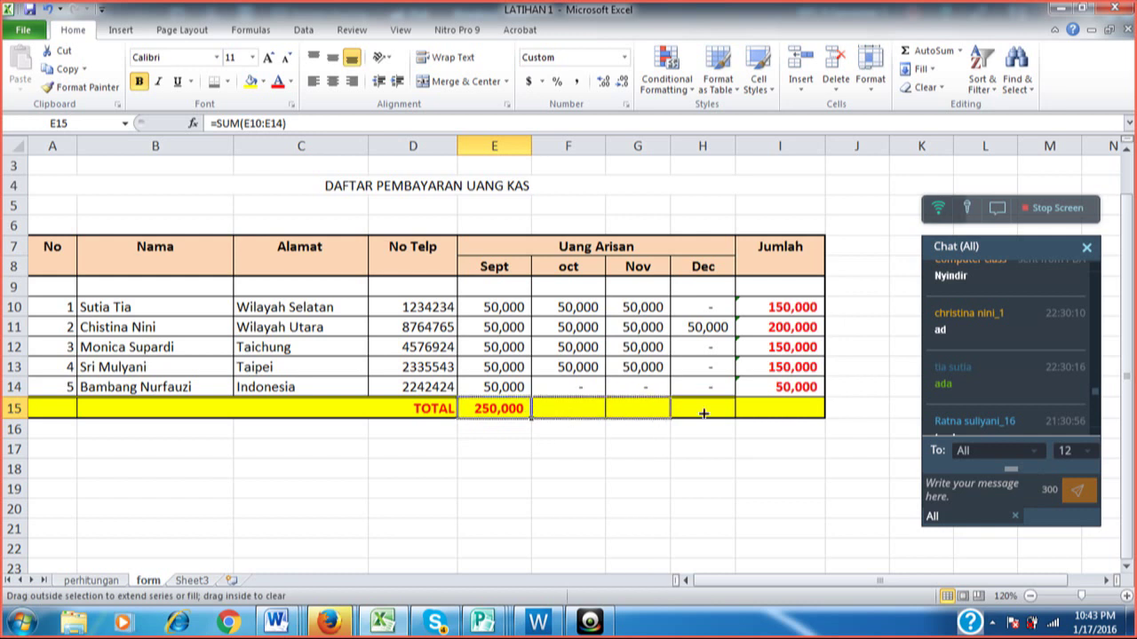
pyautogui.moveTo(702, 413); pyautogui.dragTo(808, 410)
pyautogui.click(835, 385)
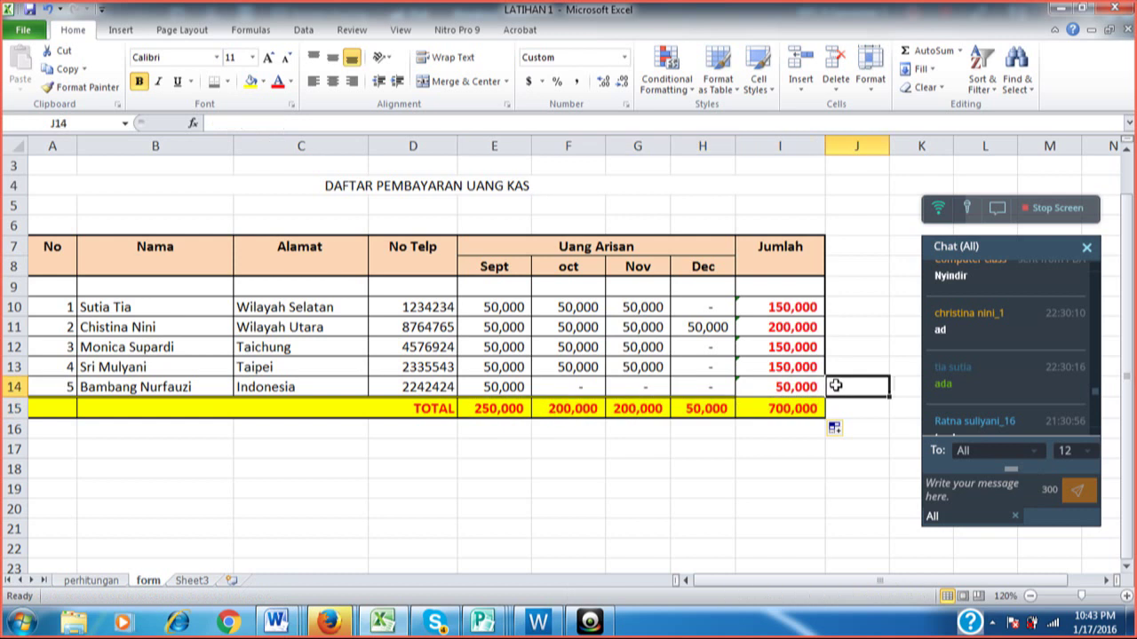
pyautogui.click(780, 404)
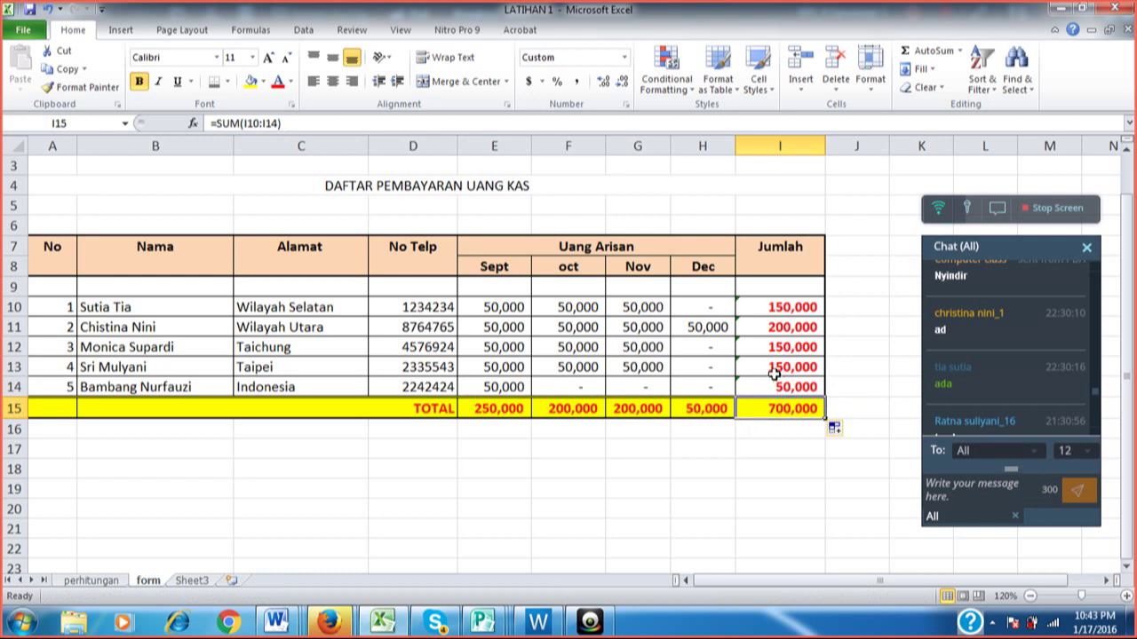
# Click cell J10 to leave the finished grand total cell.
pyautogui.click(858, 308)
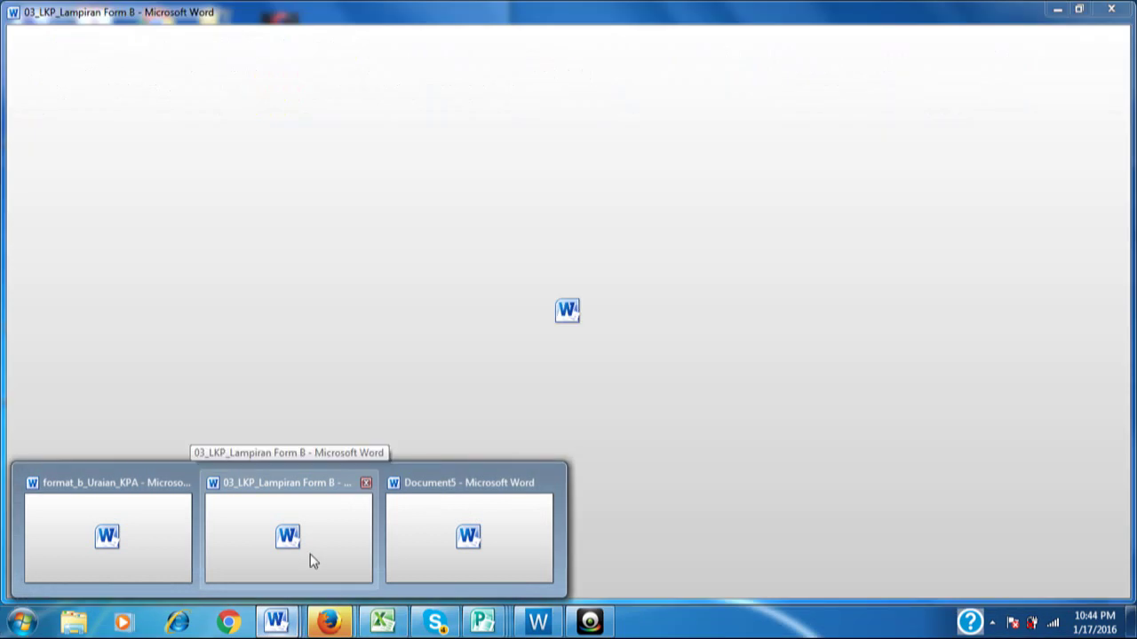
# Open 03_LKP_Lampiran Form B and place the cursor above the flyer on the last page.
pyautogui.click(310, 560)
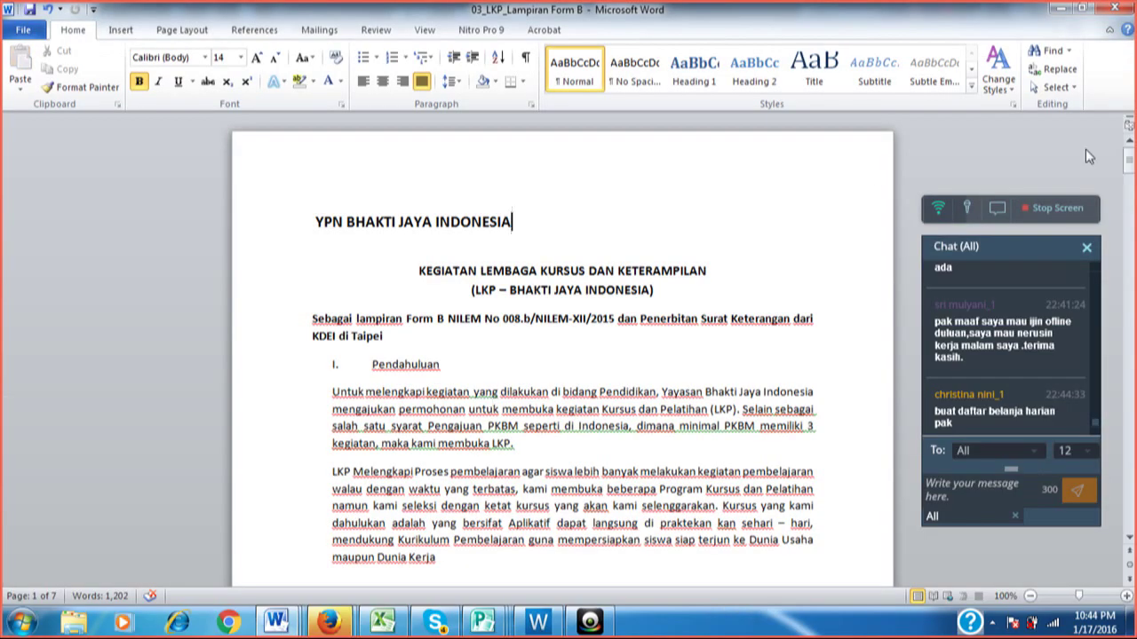
pyautogui.moveTo(1128, 160); pyautogui.dragTo(1130, 190)
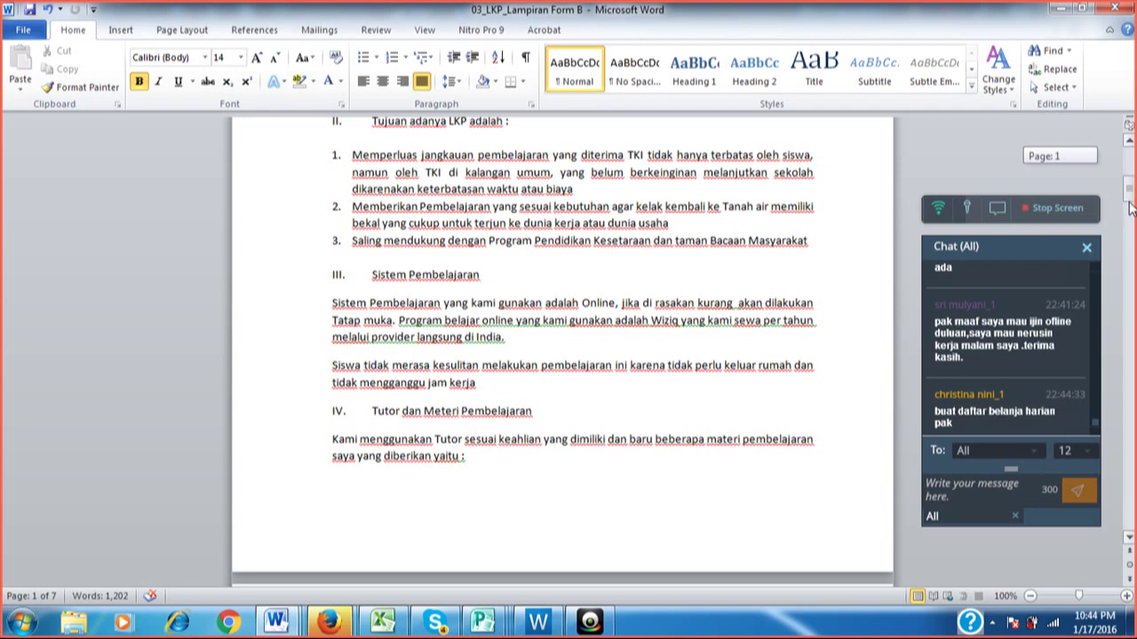
pyautogui.moveTo(1130, 207); pyautogui.dragTo(1129, 208)
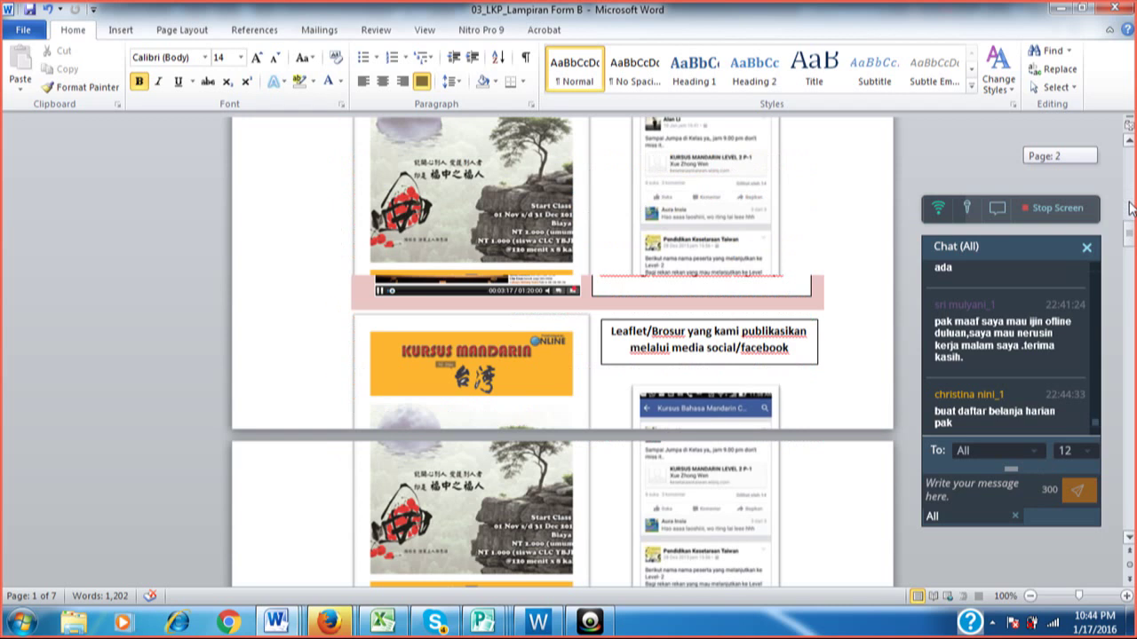
pyautogui.scroll(10, 1130, 207)
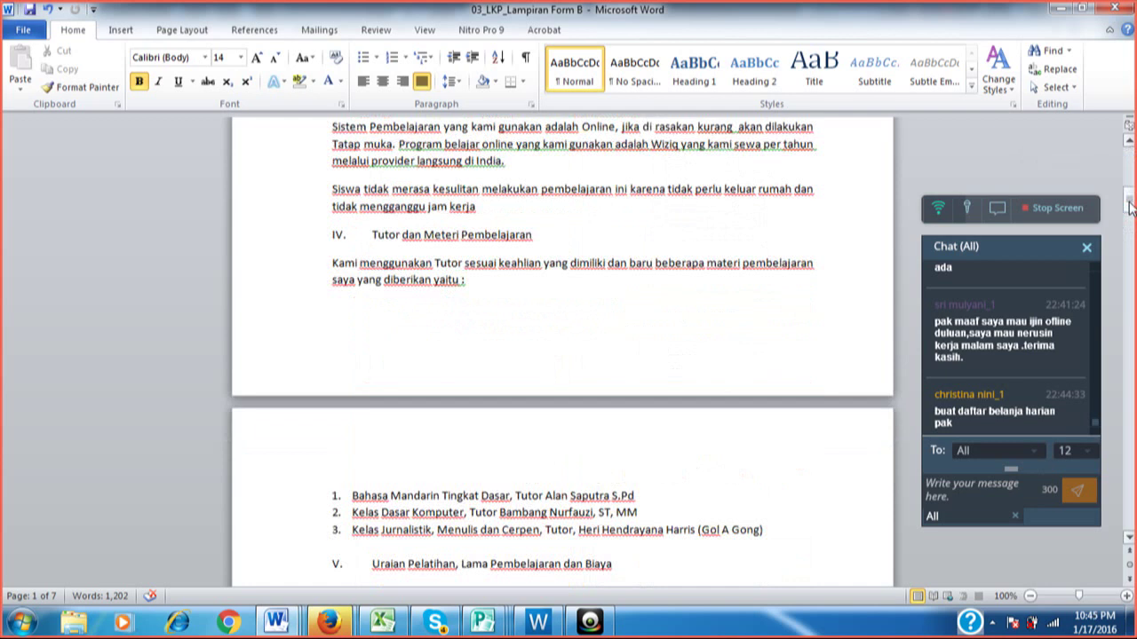
pyautogui.moveTo(1130, 207); pyautogui.dragTo(1130, 351)
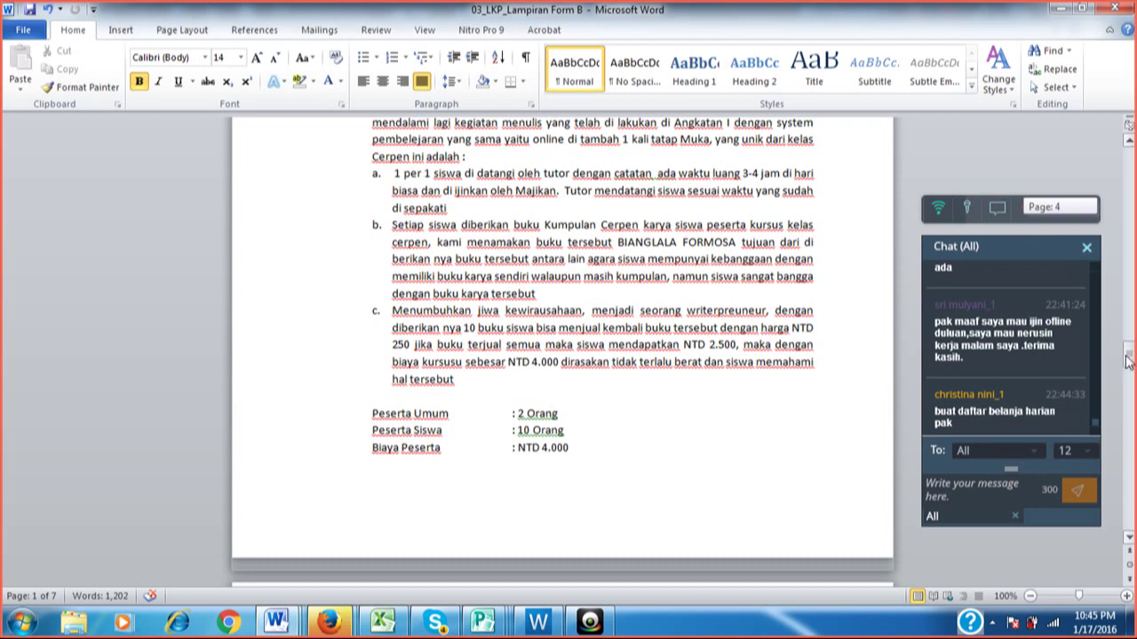
pyautogui.moveTo(1128, 359); pyautogui.dragTo(1130, 533)
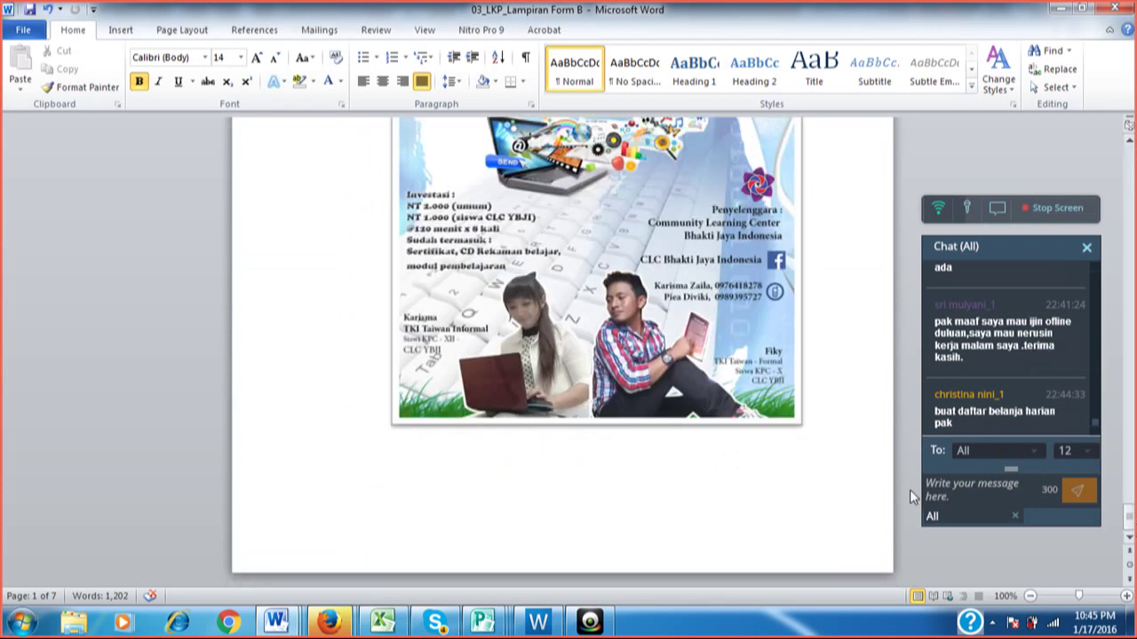
pyautogui.click(597, 500)
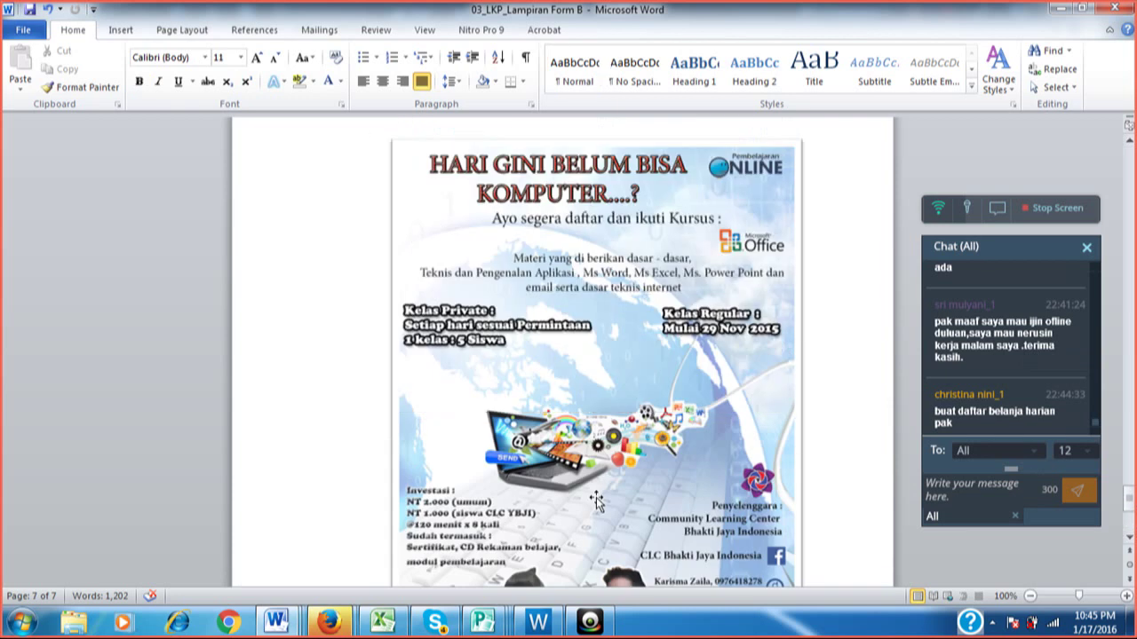
# Insert seven empty lines above the flyer to push it down.
pyautogui.press('Return')
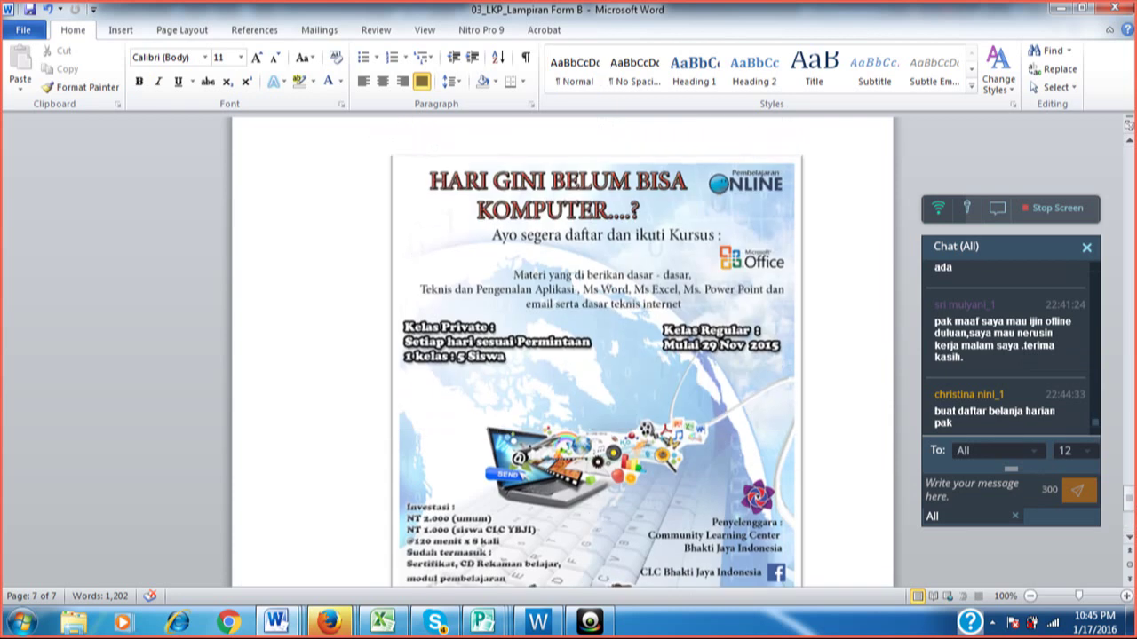
pyautogui.press('Return')
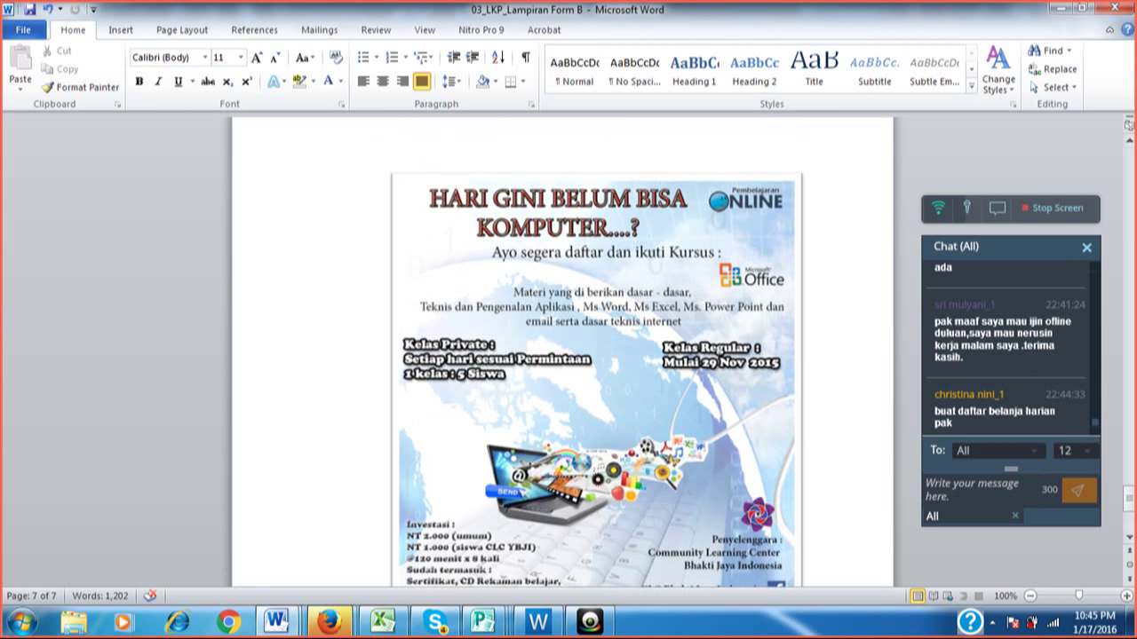
pyautogui.press('Return')
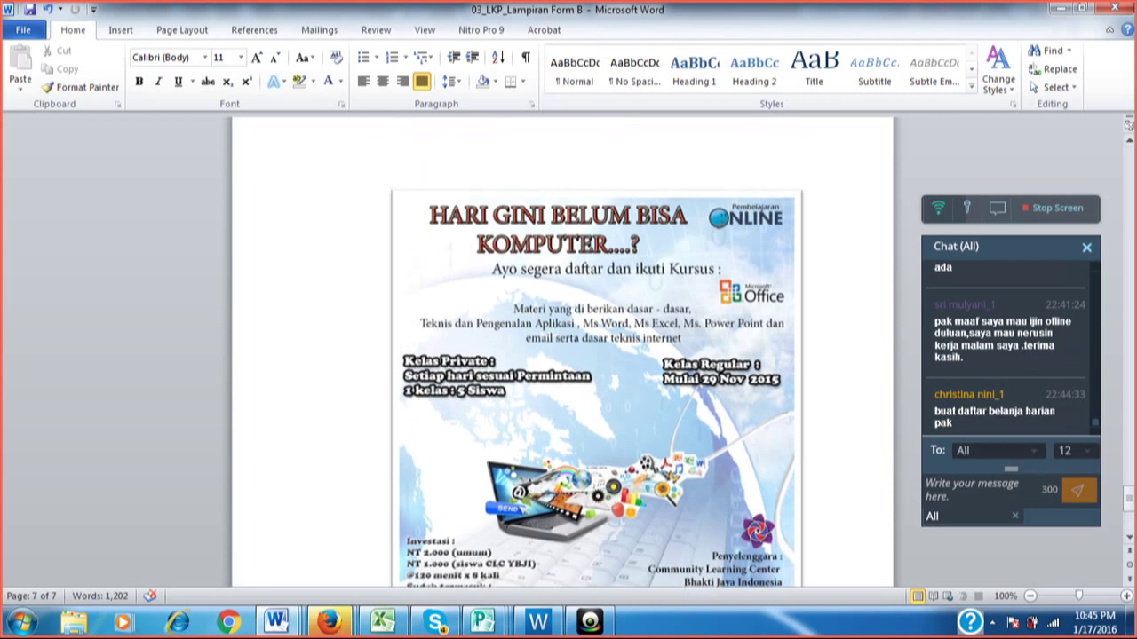
pyautogui.press('Return')
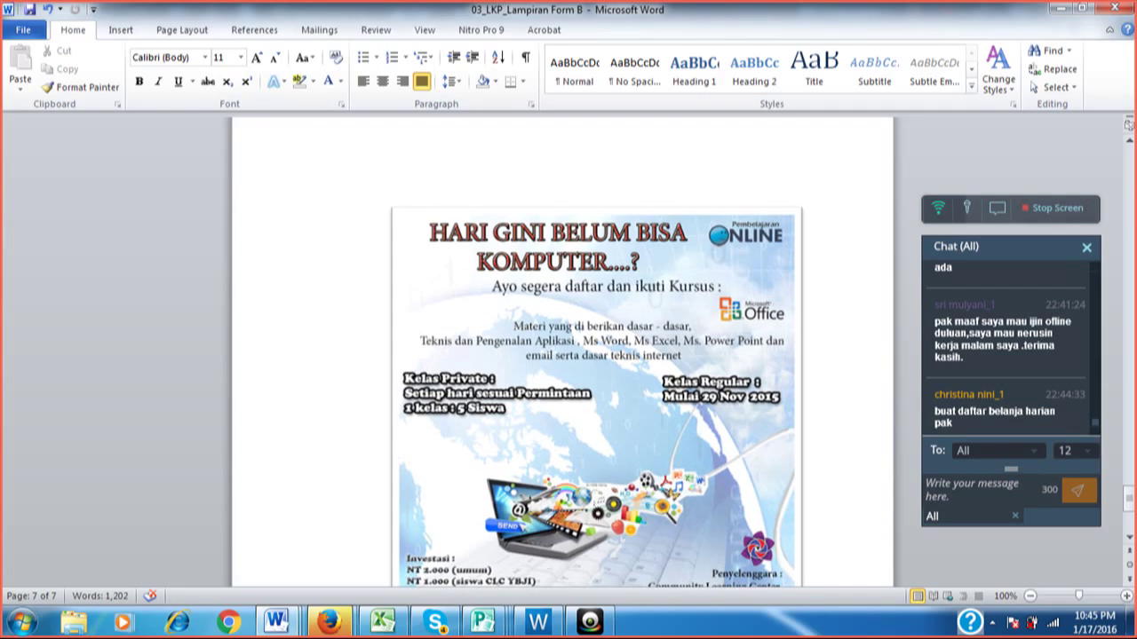
pyautogui.press('Return')
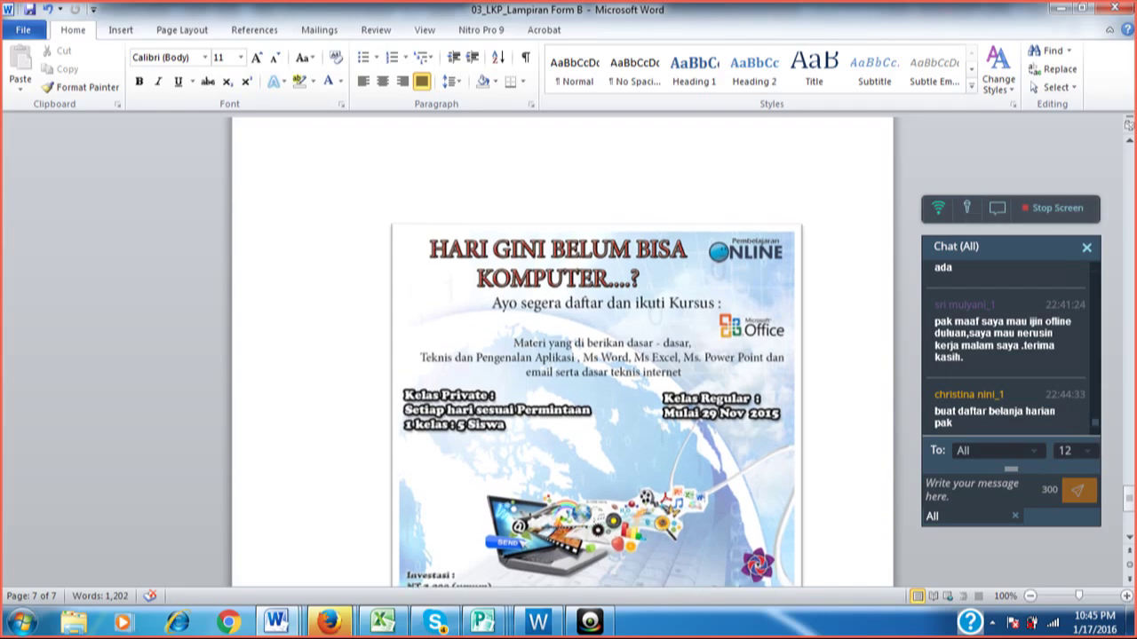
pyautogui.press('Return')
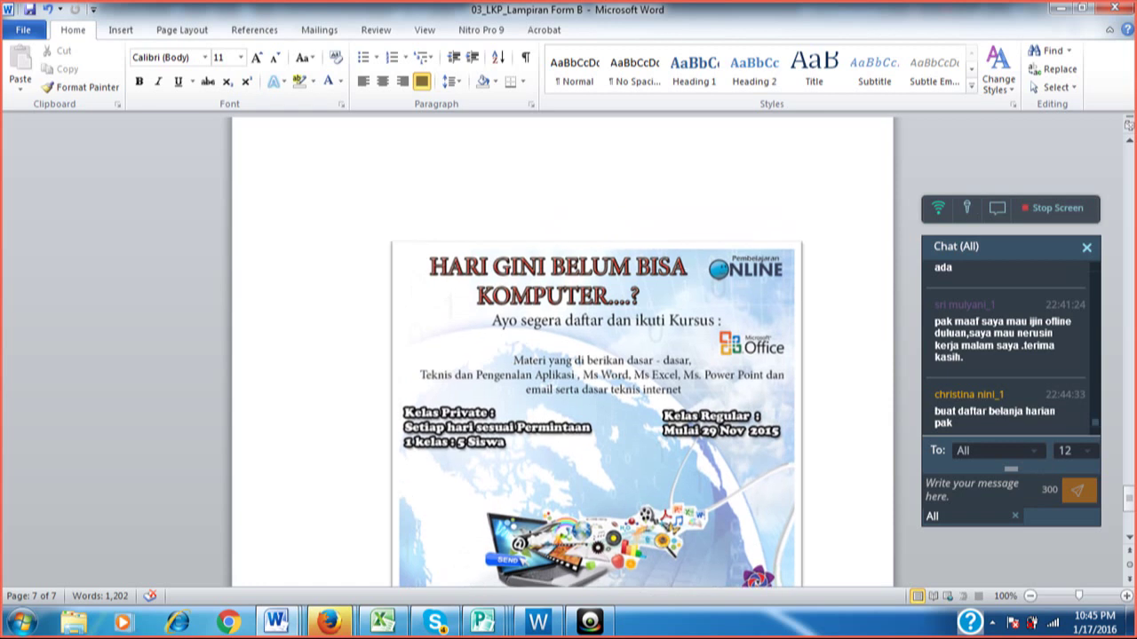
pyautogui.press('Return')
pyautogui.press('Return')
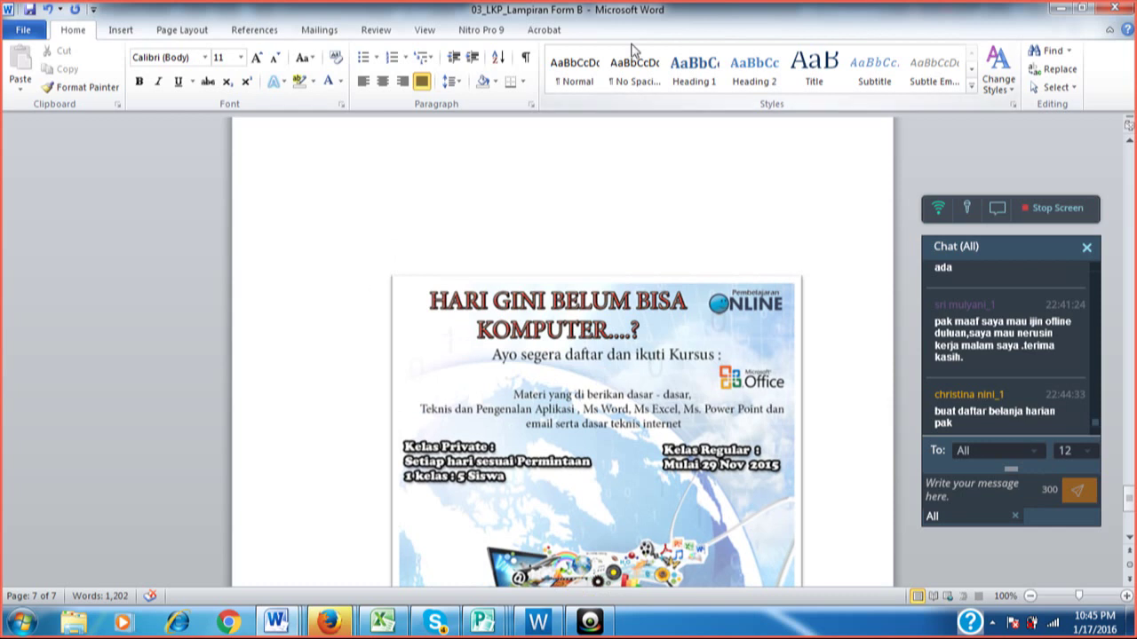
# Delete the flyer picture from the document.
pyautogui.click(642, 301)
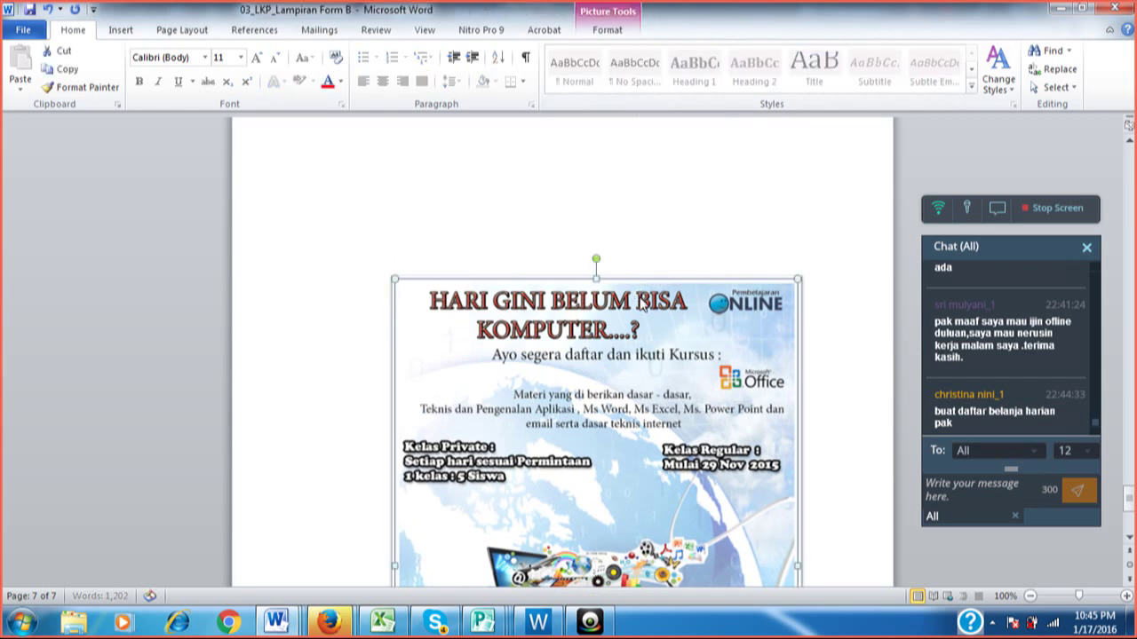
pyautogui.press('Delete')
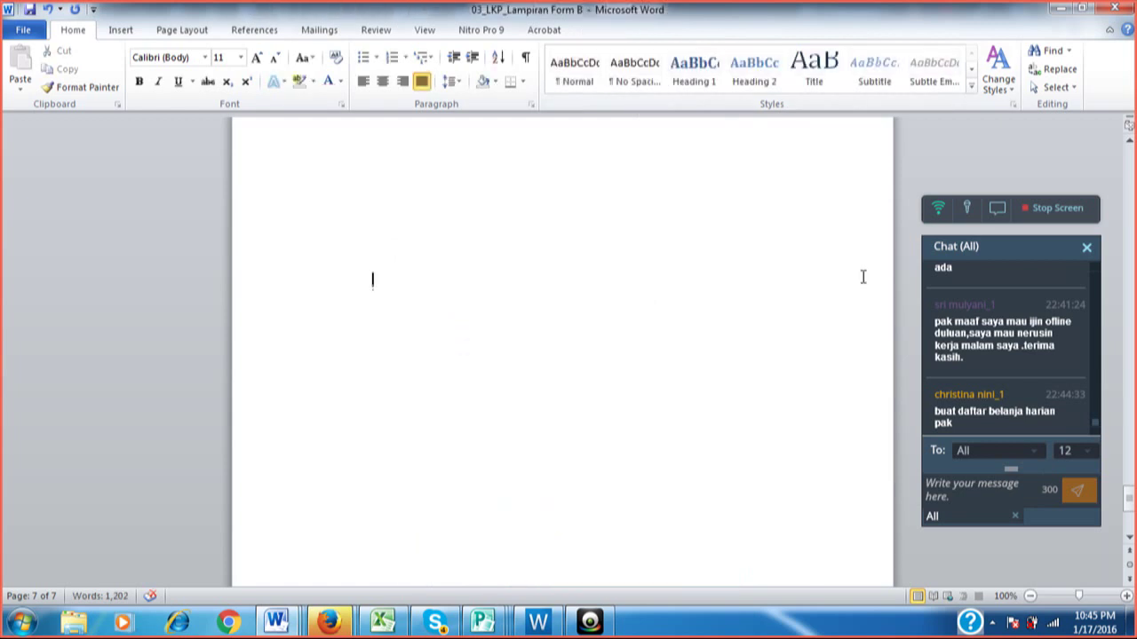
pyautogui.scroll(2, 373, 294)
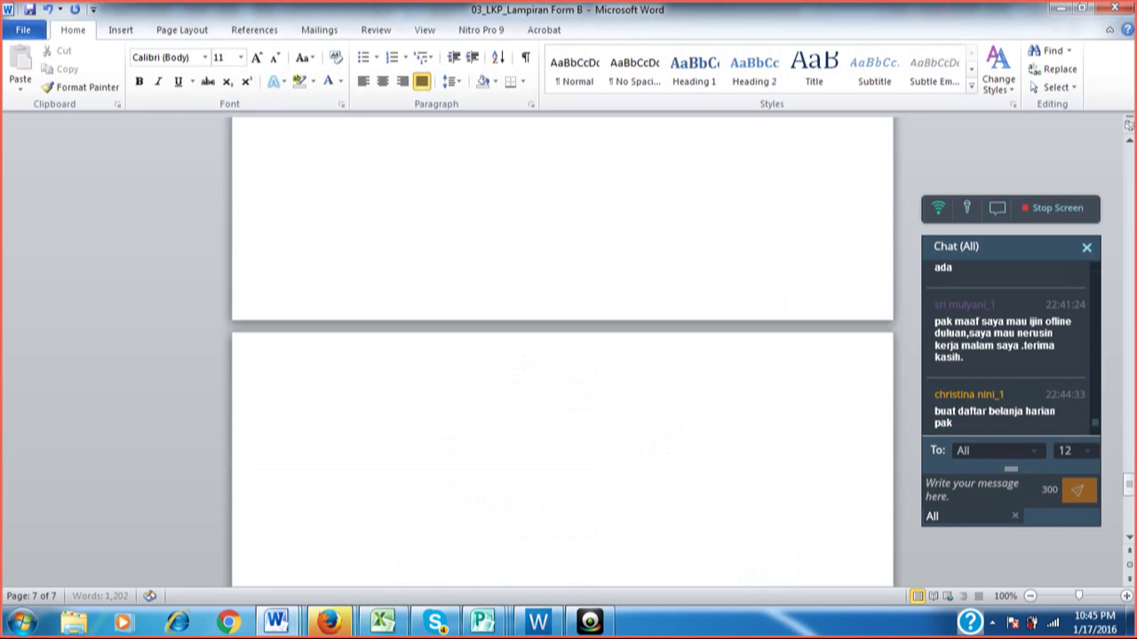
pyautogui.scroll(-2, 373, 294)
pyautogui.press('Return')
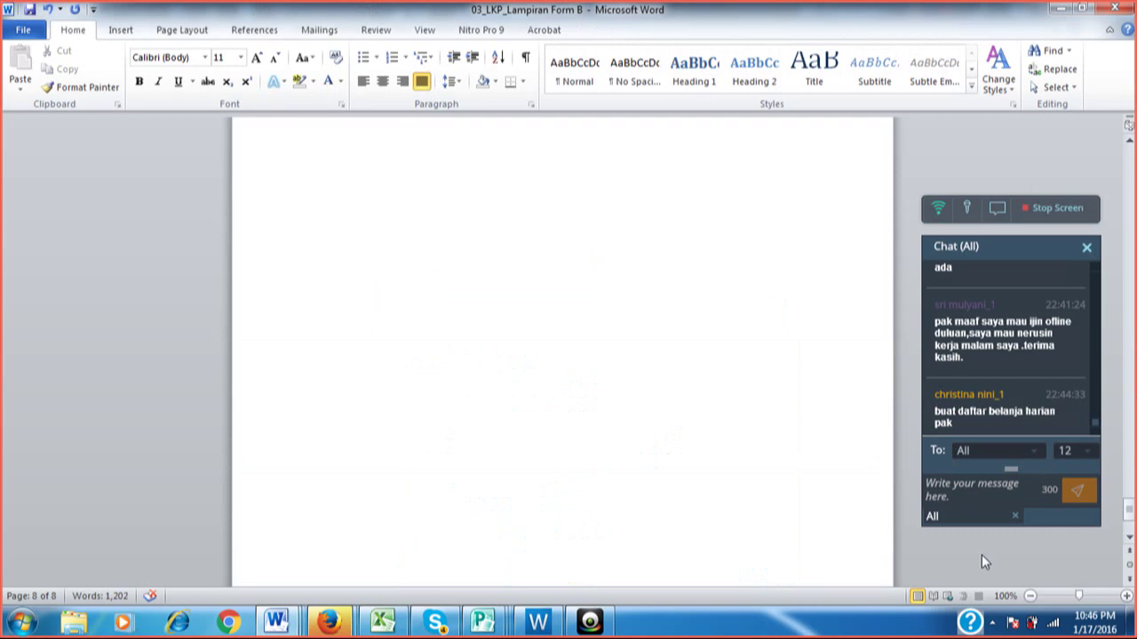
# Zoom out, remove the extra blank page, and switch back to the LATIHAN 1 workbook.
pyautogui.click(1029, 596)
pyautogui.click(1029, 596)
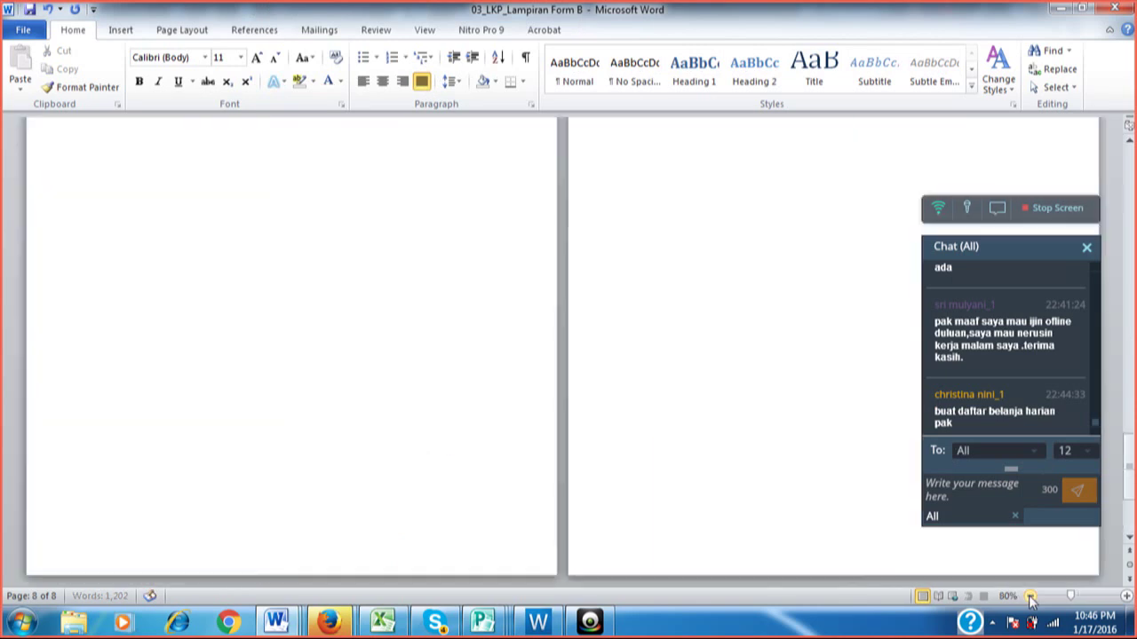
pyautogui.click(1029, 596)
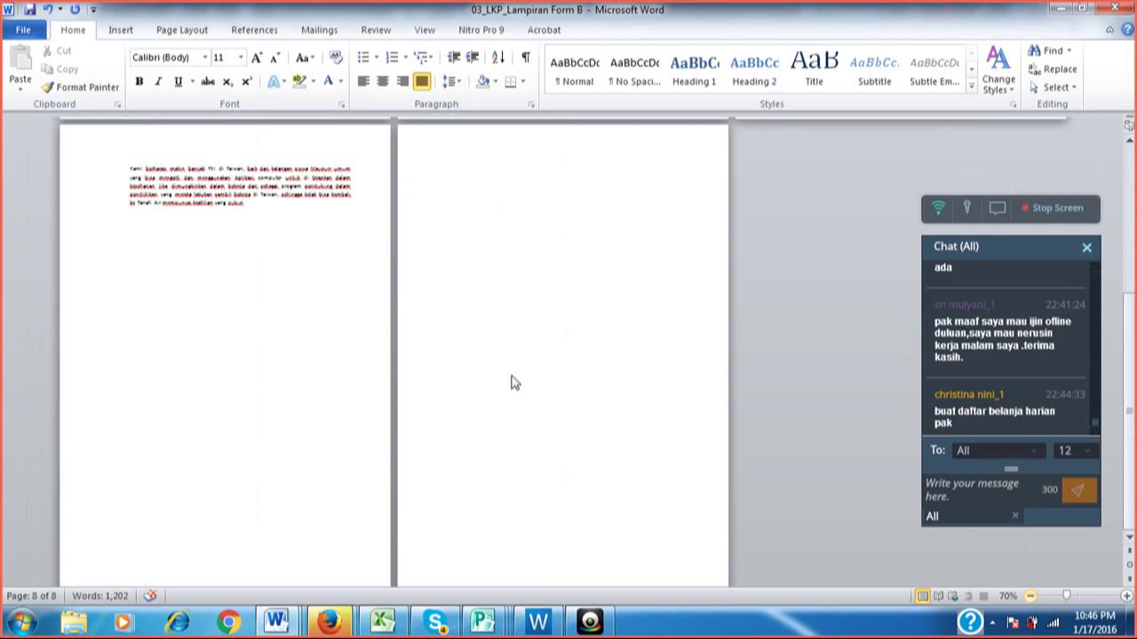
pyautogui.scroll(-3, 503, 527)
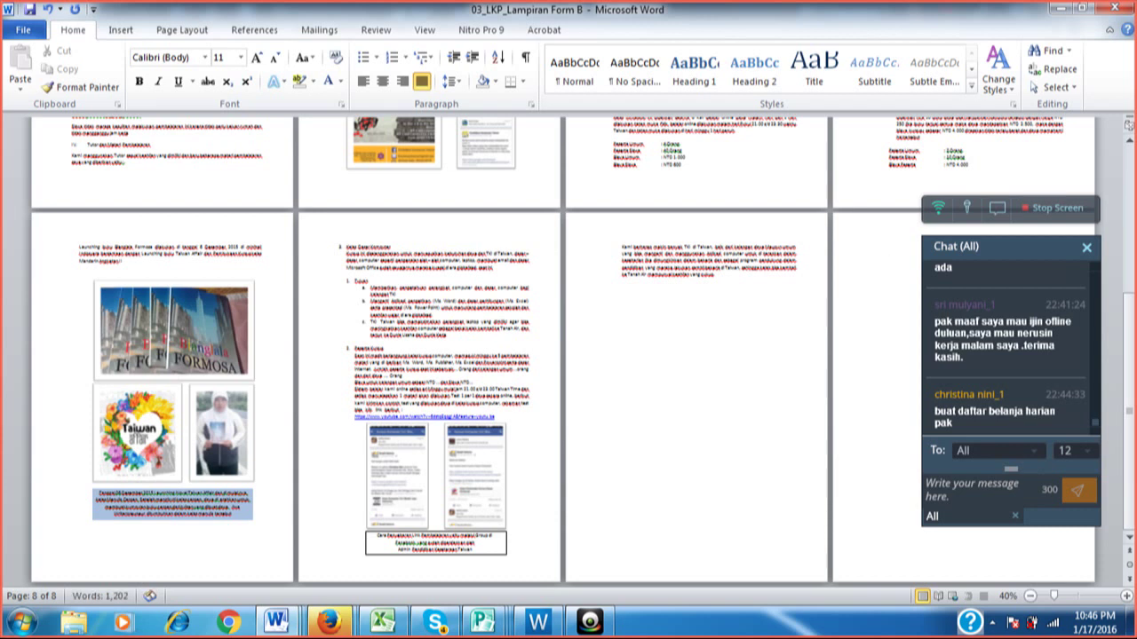
pyautogui.press('BackSpace')
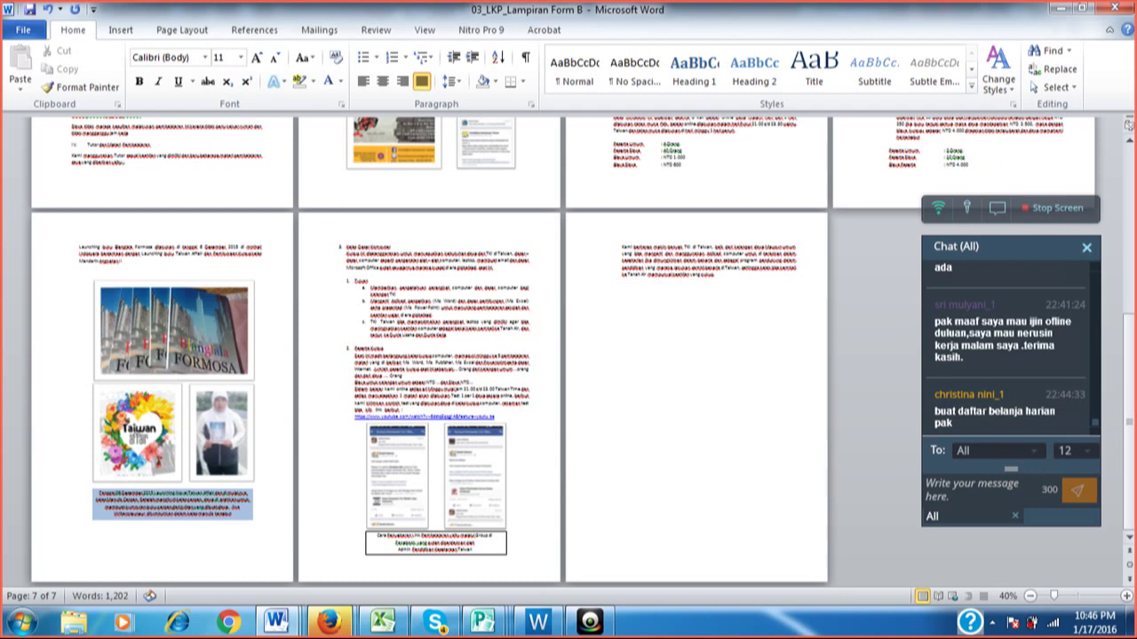
pyautogui.click(388, 623)
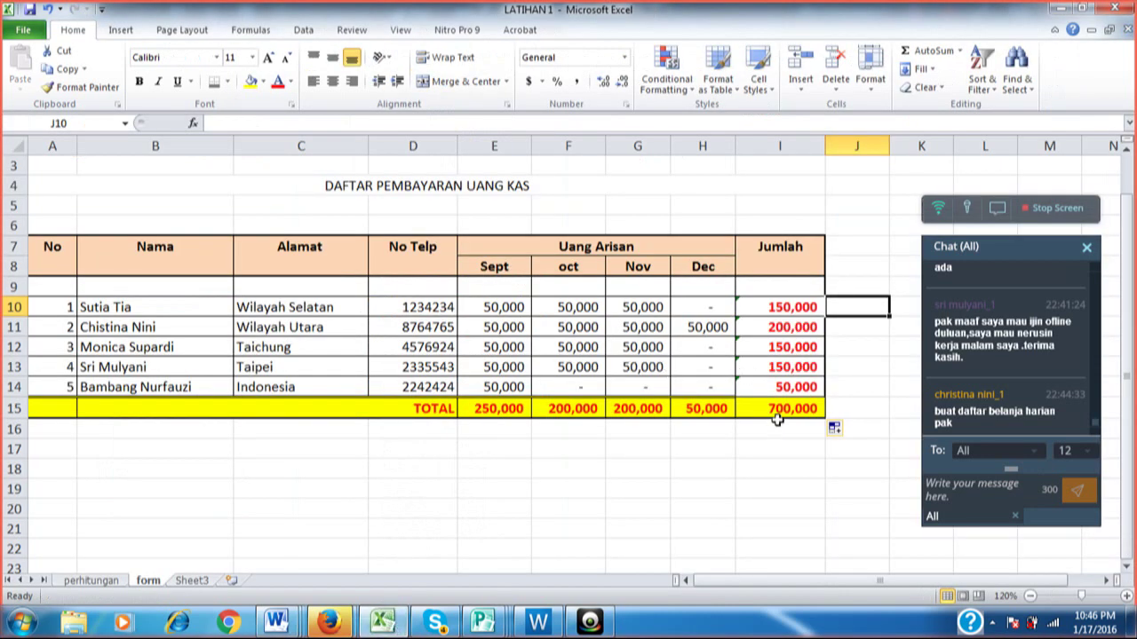
# Add a bottom border under the last Jumlah entry in I14.
pyautogui.click(810, 457)
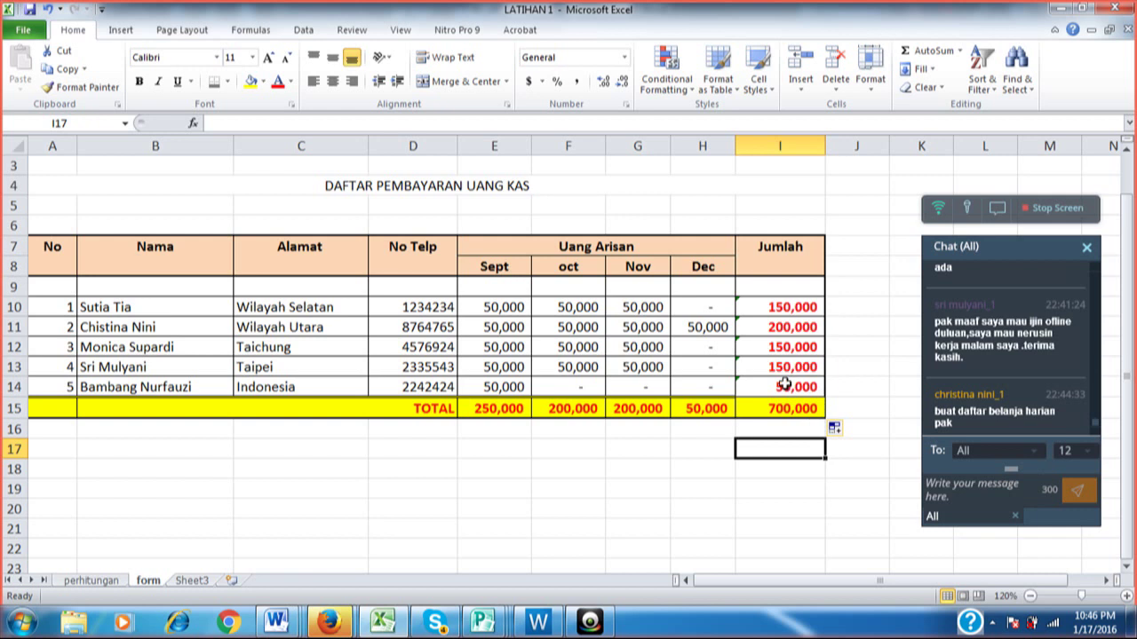
pyautogui.click(785, 383)
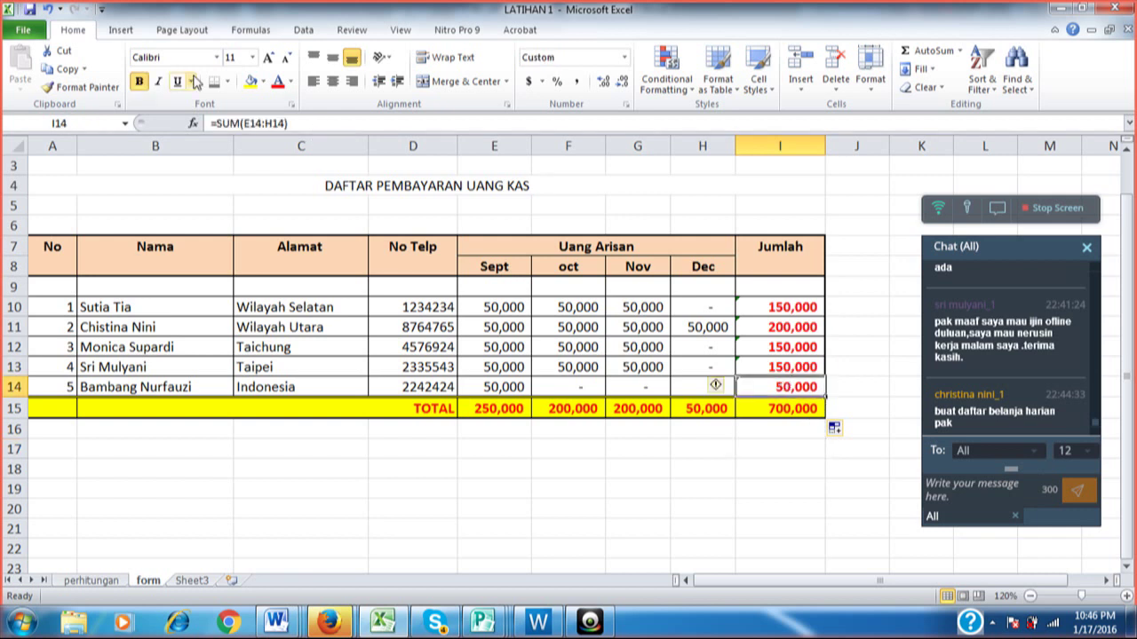
pyautogui.click(221, 86)
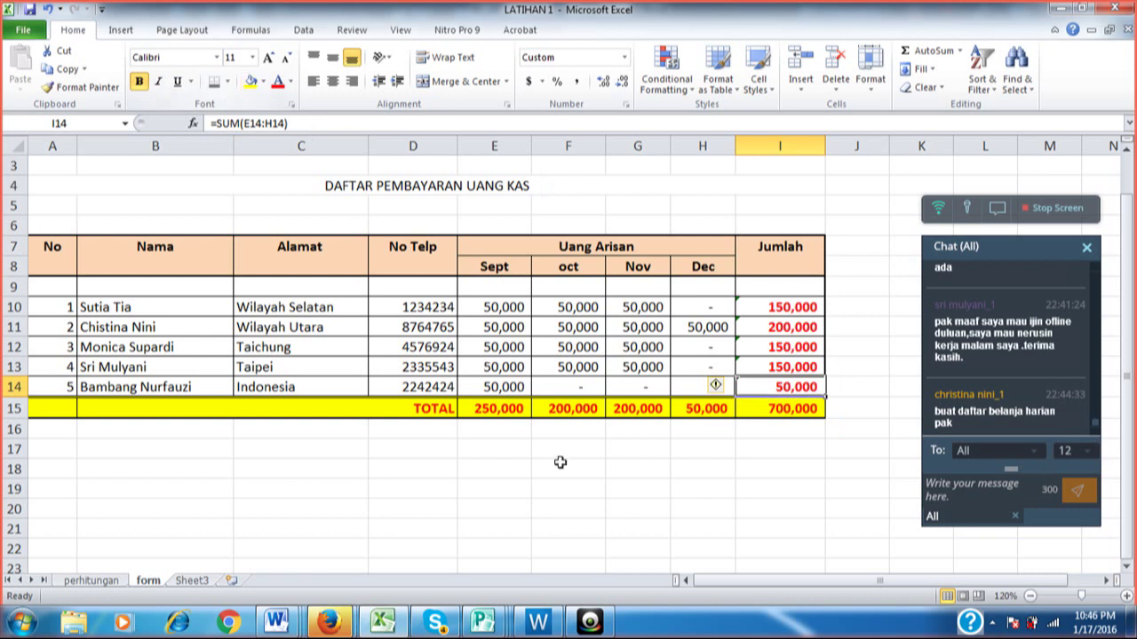
pyautogui.click(594, 470)
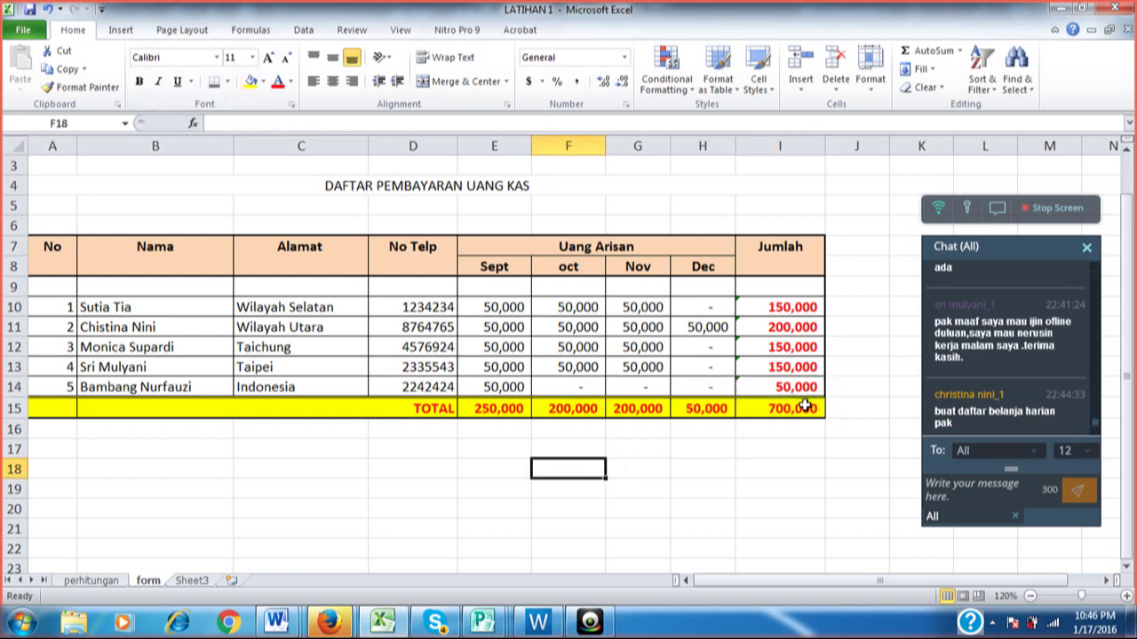
# Apply a Right Border to the 700,000 grand total cell I15.
pyautogui.click(804, 406)
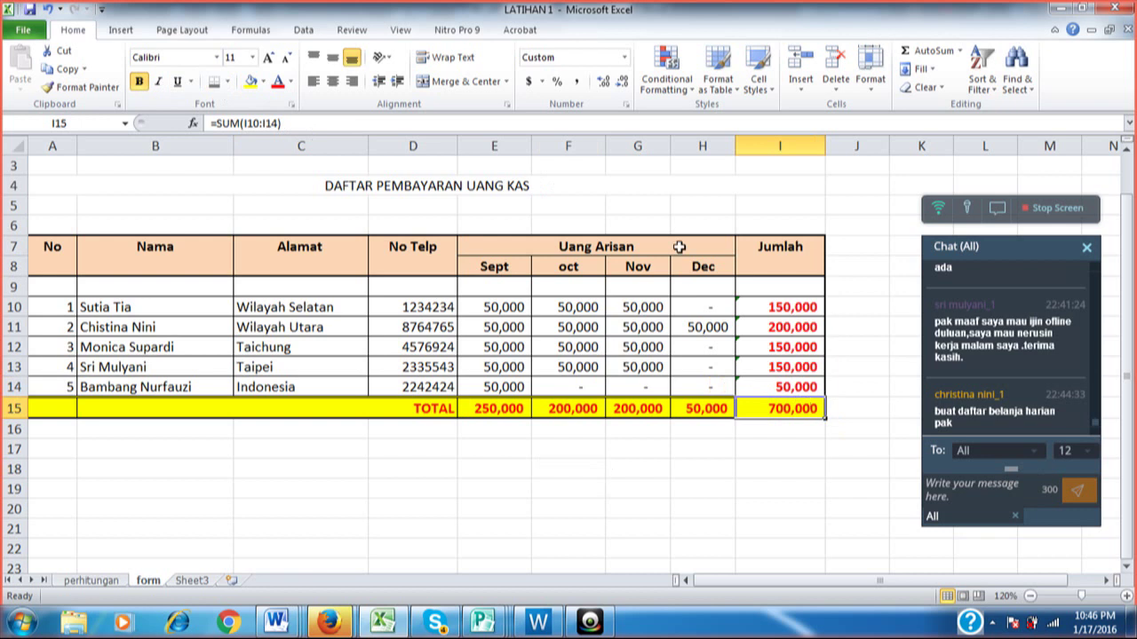
pyautogui.click(229, 82)
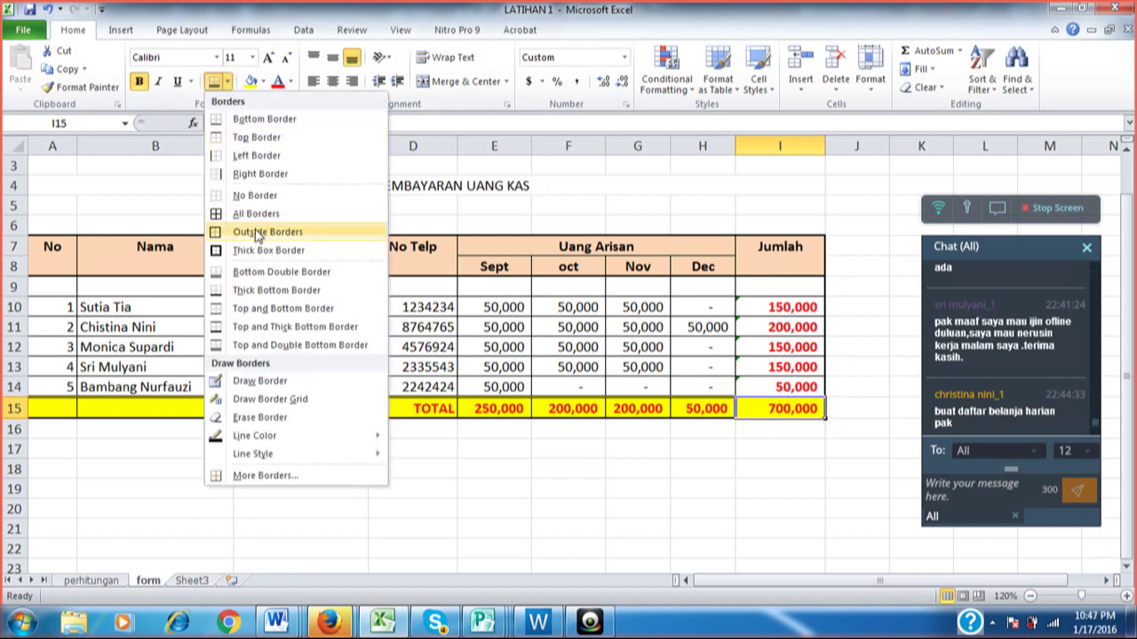
pyautogui.click(262, 173)
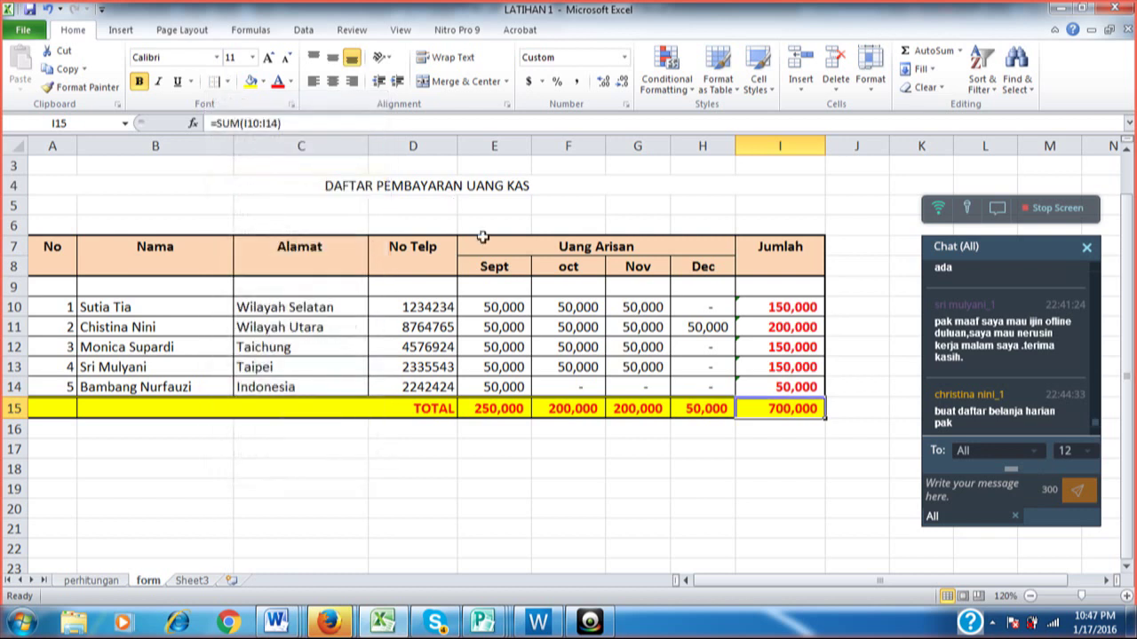
pyautogui.click(517, 267)
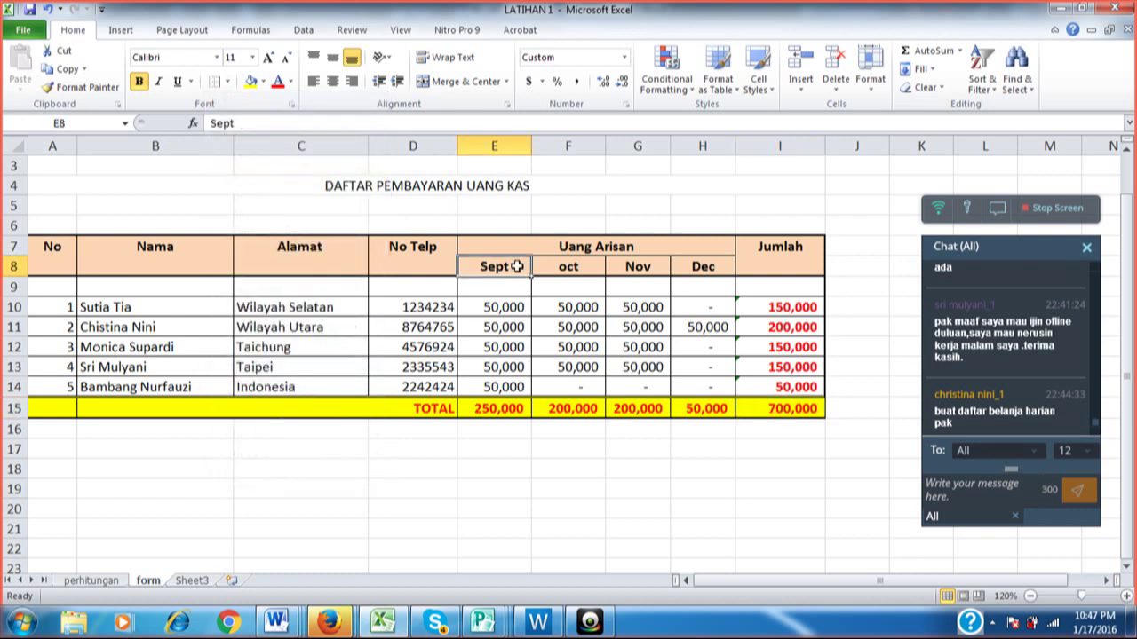
pyautogui.click(772, 402)
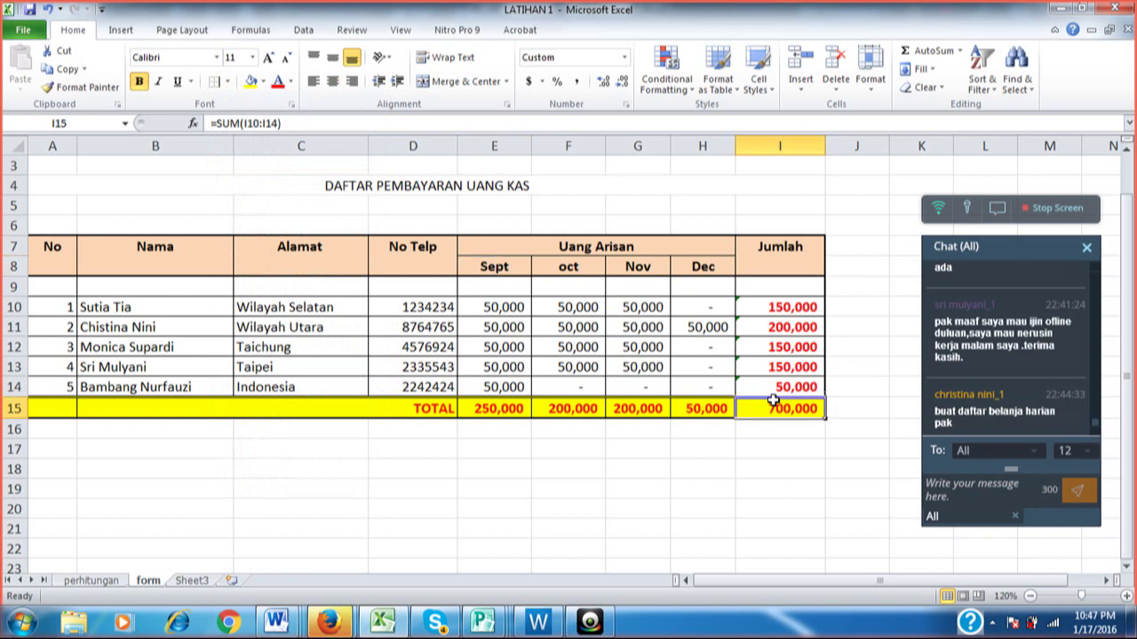
pyautogui.click(228, 82)
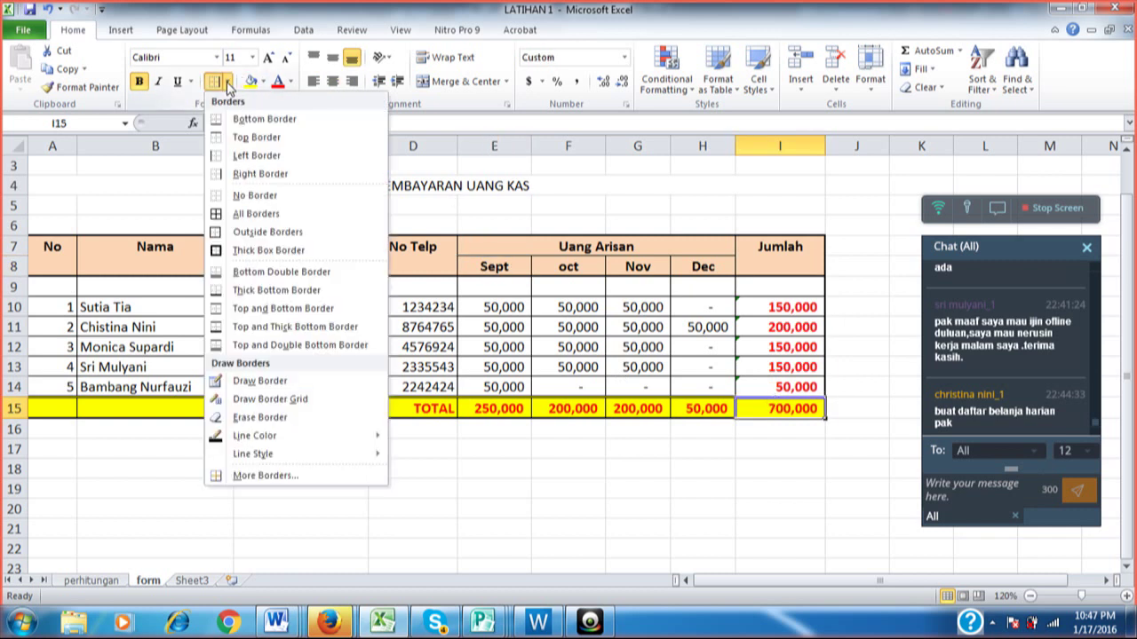
# Use More Borders to give I15 a double-line right border.
pyautogui.click(247, 477)
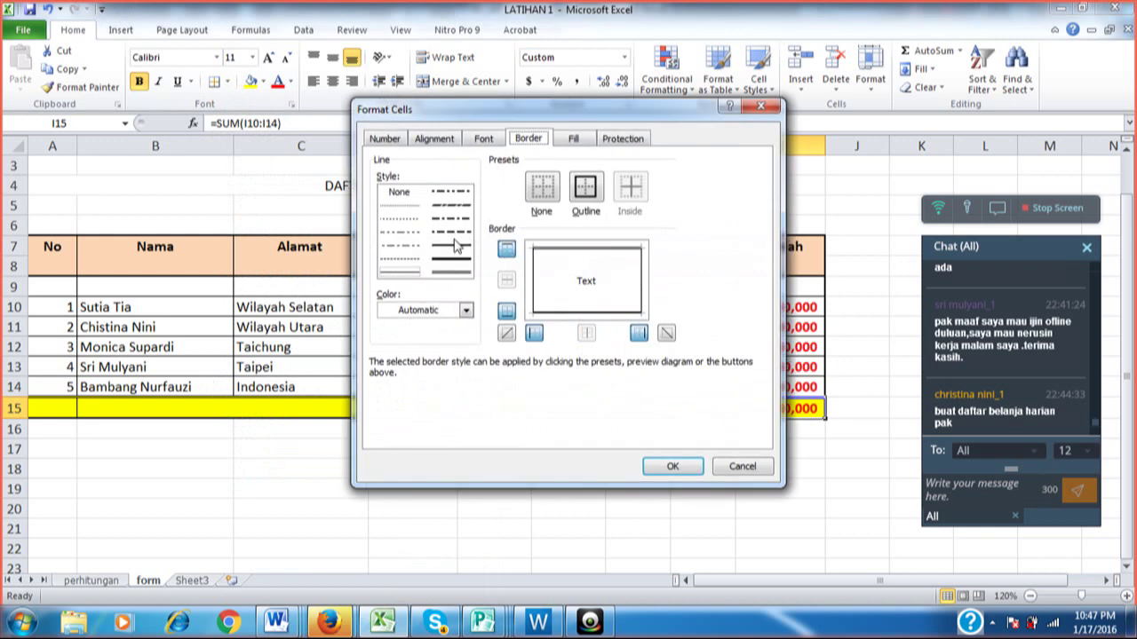
pyautogui.click(451, 245)
pyautogui.click(641, 284)
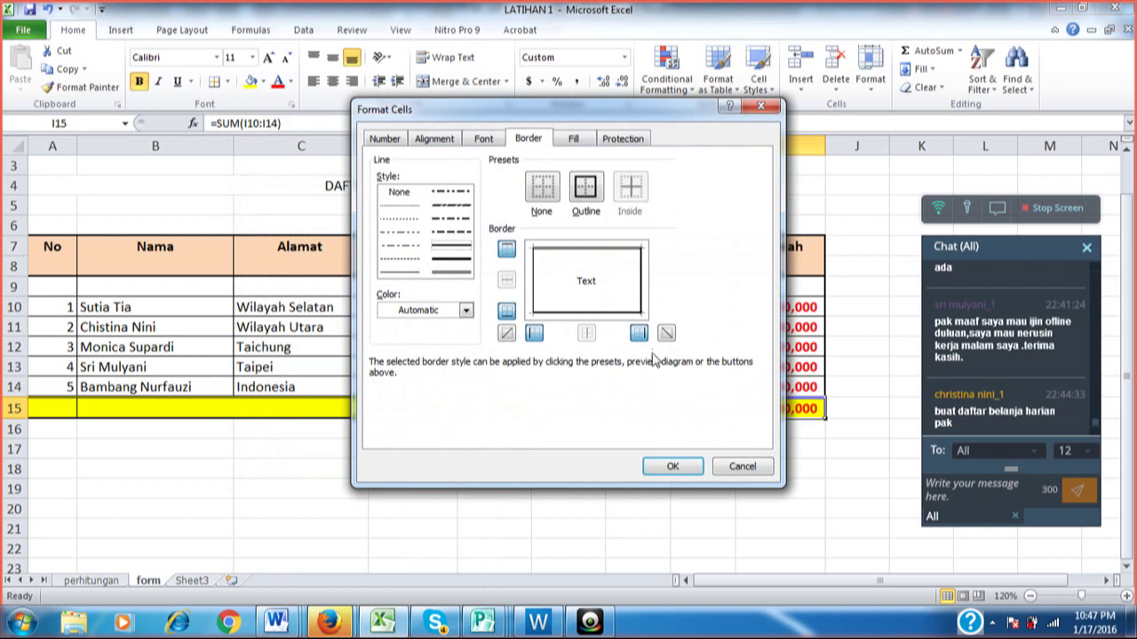
pyautogui.click(668, 465)
pyautogui.click(744, 467)
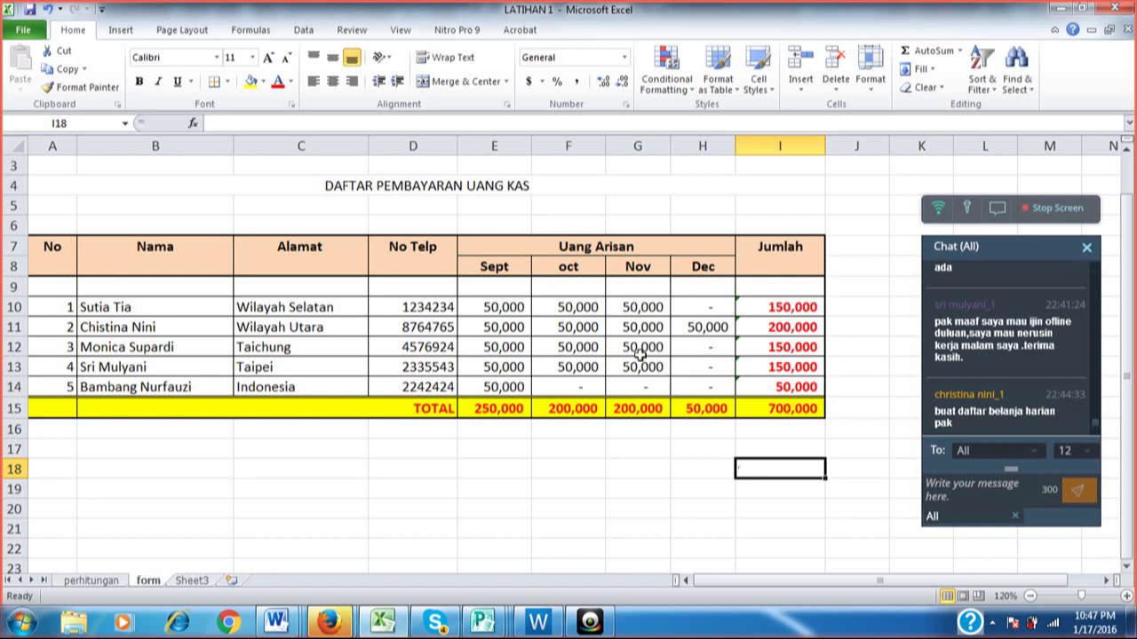
# Bold the merged A4 title DAFTAR PEMBAYARAN UANG KAS and increase its font size to 14 pt.
pyautogui.click(502, 182)
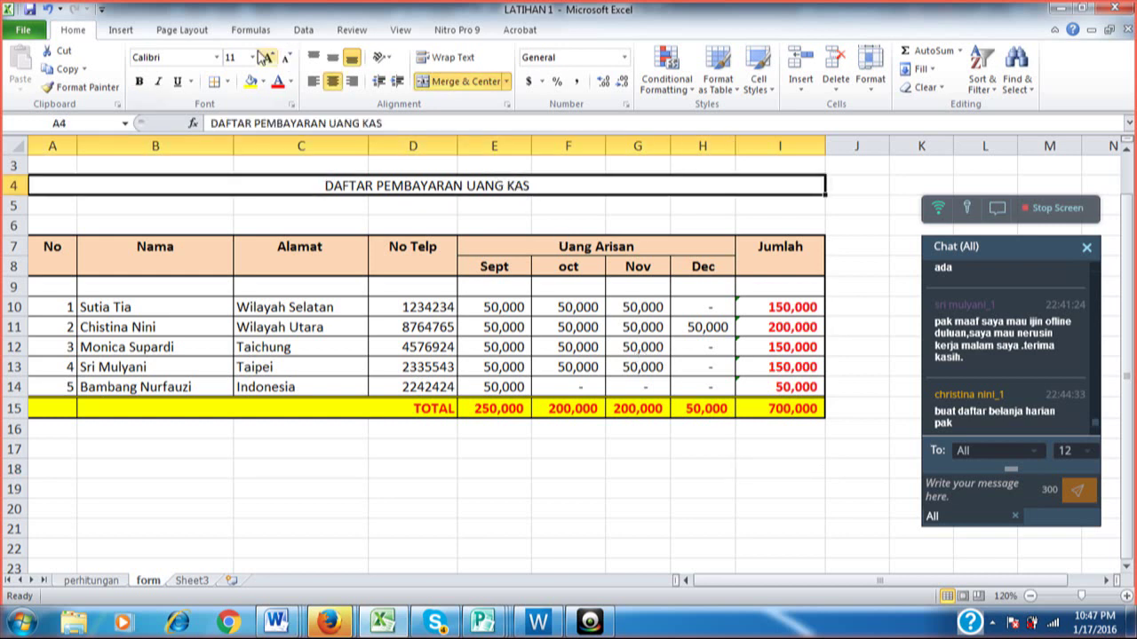
pyautogui.click(140, 85)
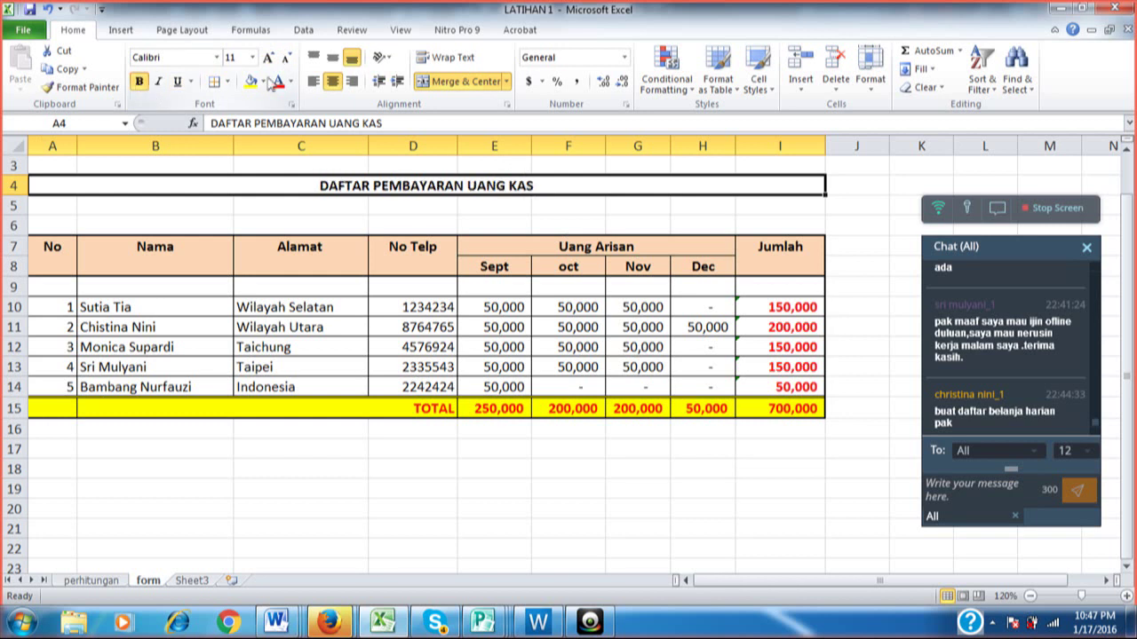
pyautogui.click(268, 57)
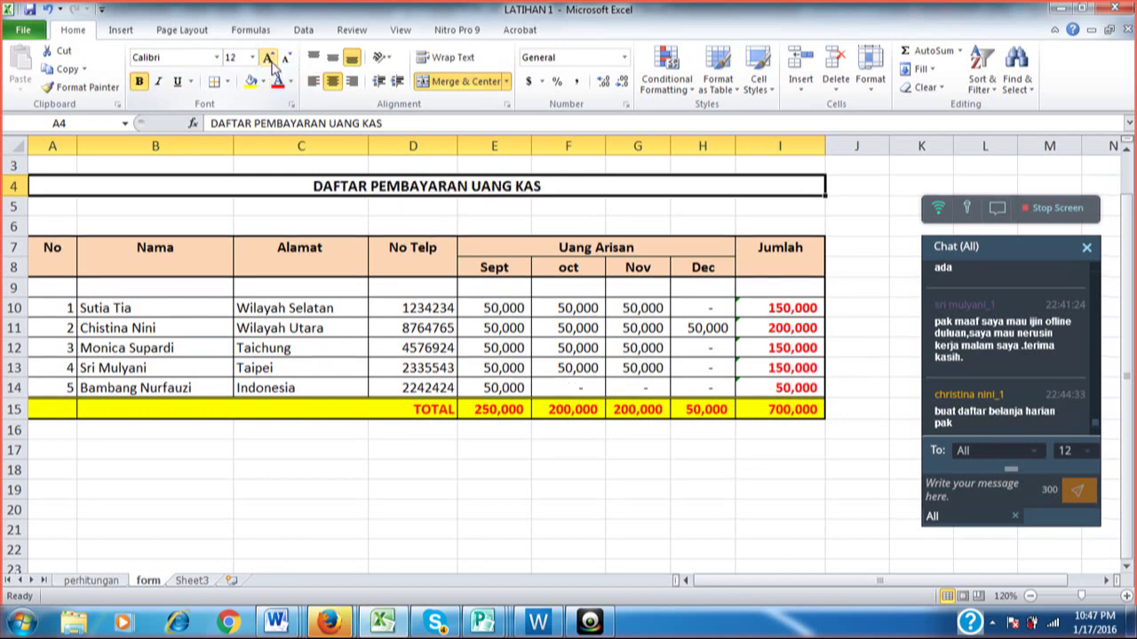
pyautogui.click(271, 61)
pyautogui.click(269, 58)
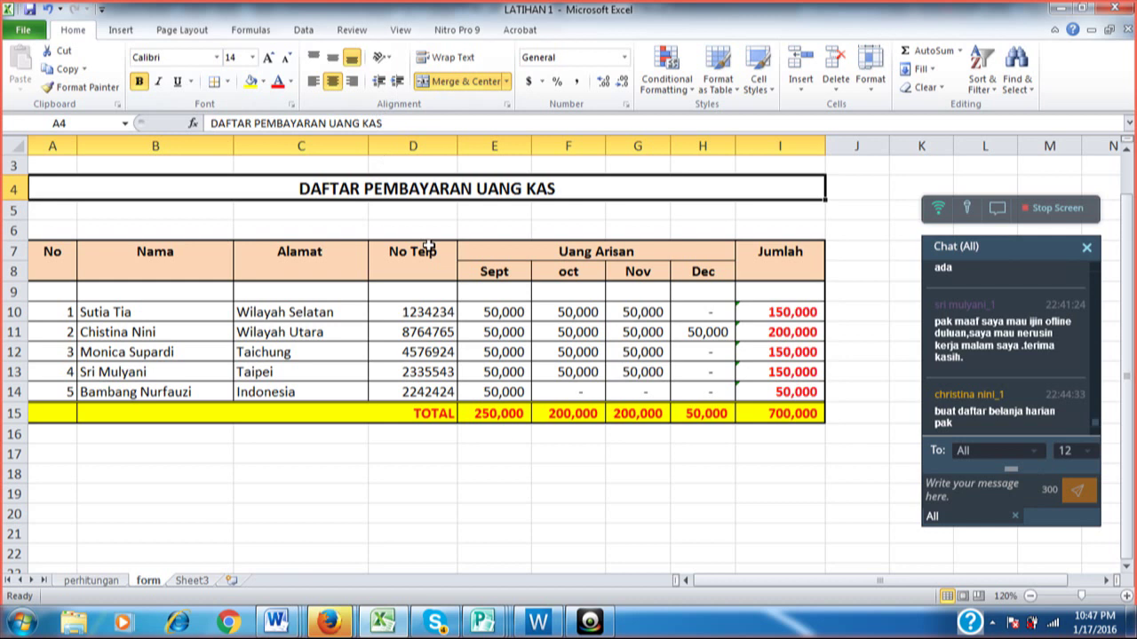
pyautogui.click(453, 531)
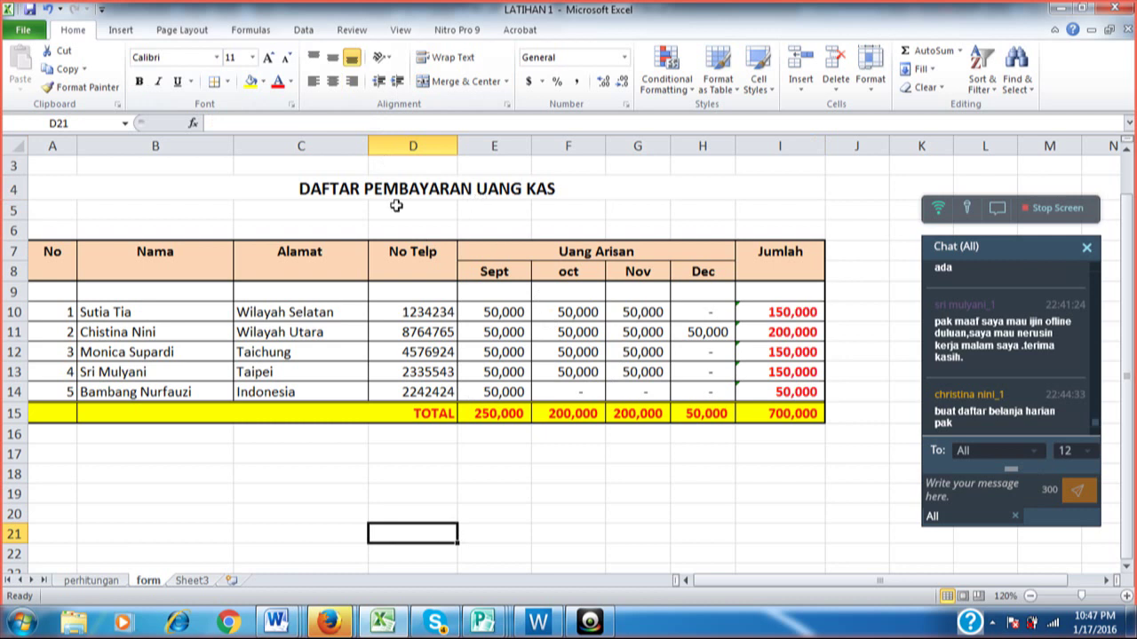
pyautogui.click(423, 486)
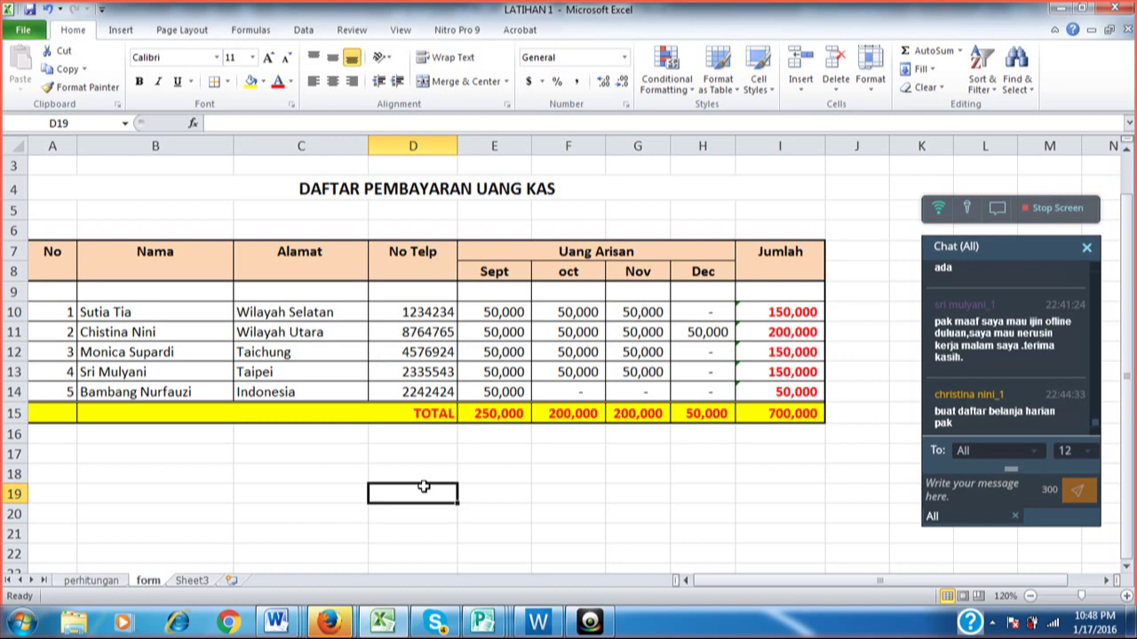
pyautogui.press('Up')
pyautogui.press('Up')
pyautogui.press('Up')
pyautogui.press('Down')
pyautogui.press('Down')
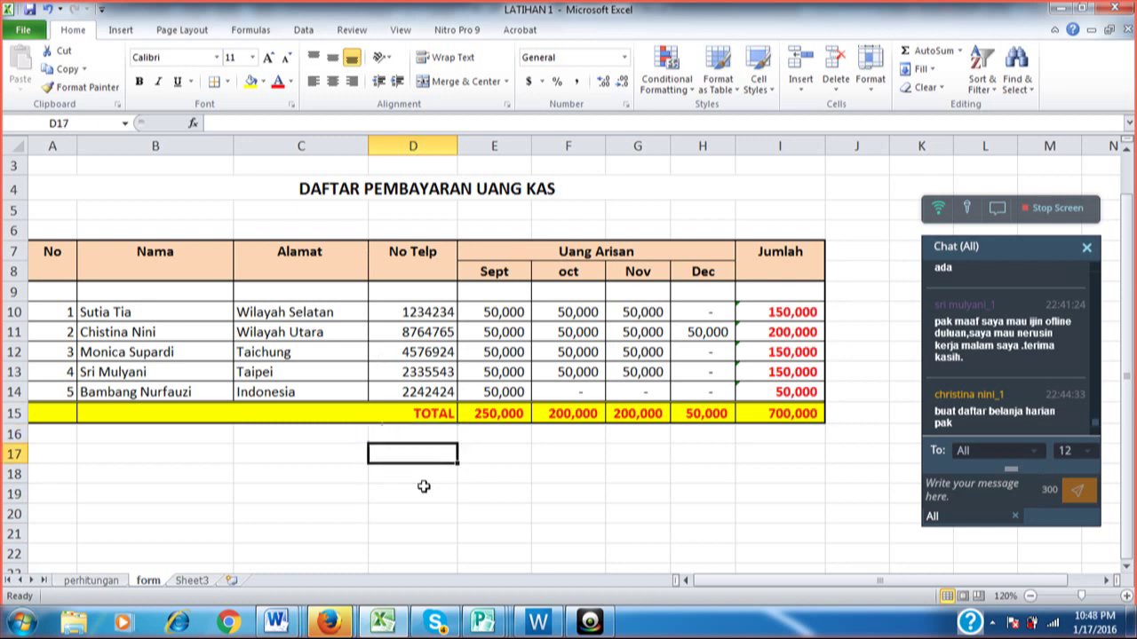
pyautogui.press('Right')
pyautogui.press('Right')
pyautogui.press('Right')
pyautogui.press('Right')
pyautogui.press('Right')
pyautogui.press('Right')
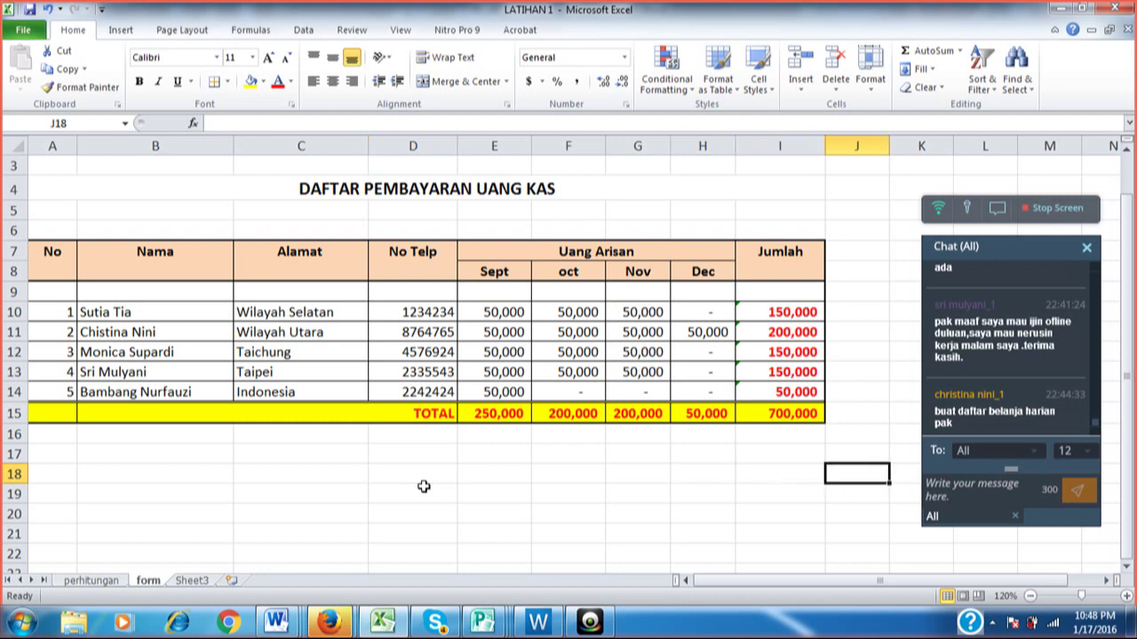
pyautogui.press('Left')
pyautogui.press('Up')
pyautogui.press('Up')
pyautogui.press('Up')
pyautogui.press('Up')
pyautogui.press('Up')
pyautogui.press('Up')
pyautogui.press('Up')
pyautogui.press('Up')
pyautogui.press('Up')
pyautogui.press('Up')
pyautogui.press('Up')
pyautogui.press('Up')
pyautogui.press('Up')
pyautogui.press('Up')
pyautogui.press('Up')
pyautogui.press('Up')
pyautogui.press('Up')
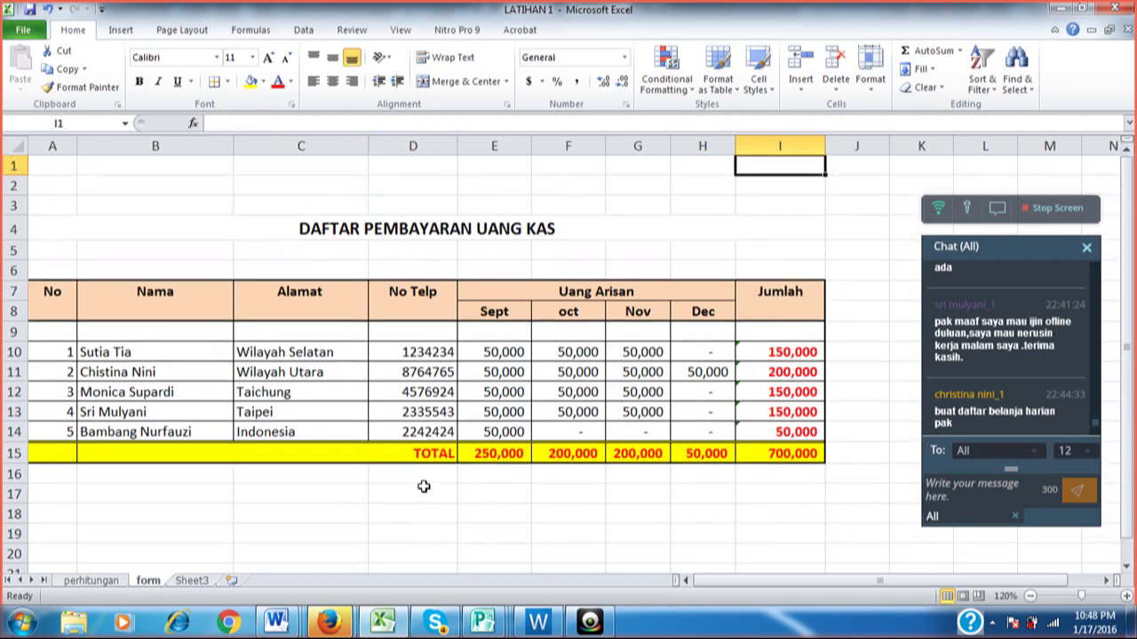
pyautogui.press('Down')
pyautogui.press('Down')
pyautogui.press('Down')
pyautogui.press('Down')
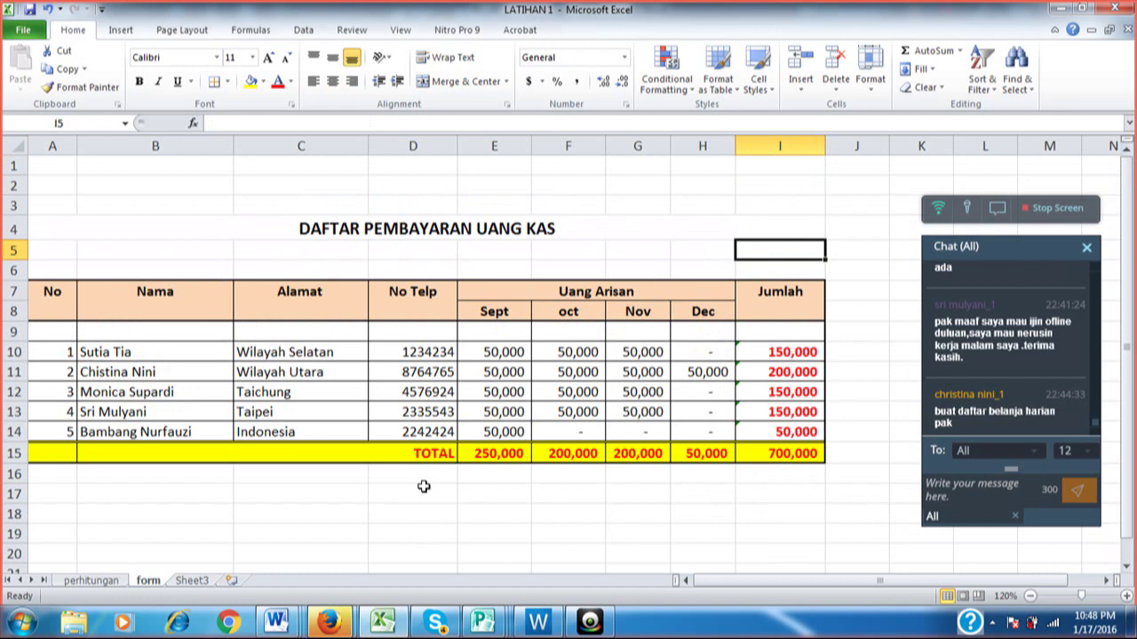
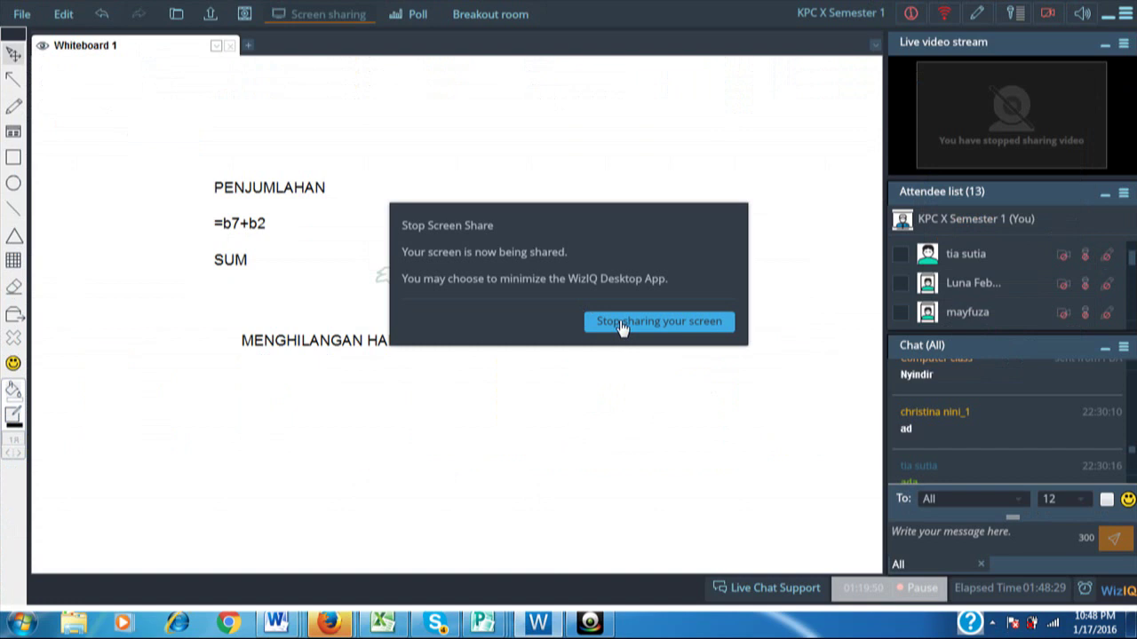
# Confirm 'Stop sharing your screen' in the Stop Screen Share dialog.
pyautogui.click(621, 325)
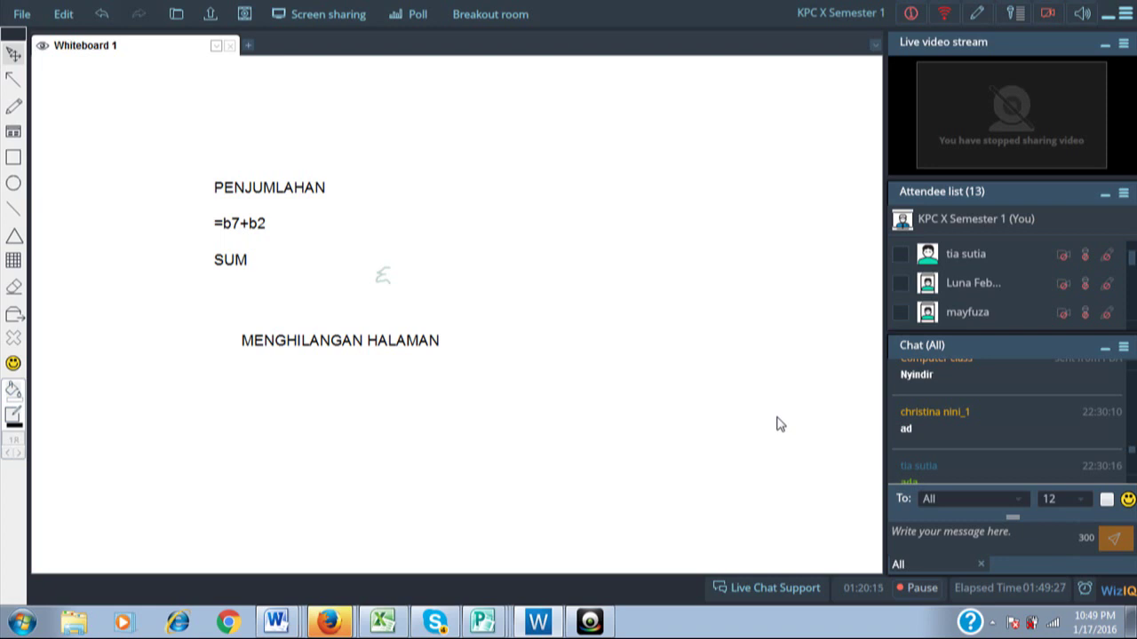
# Scroll down the chat panel once the share ends, leaving the four whiteboard notes visible.
pyautogui.scroll(-10, 1093, 448)
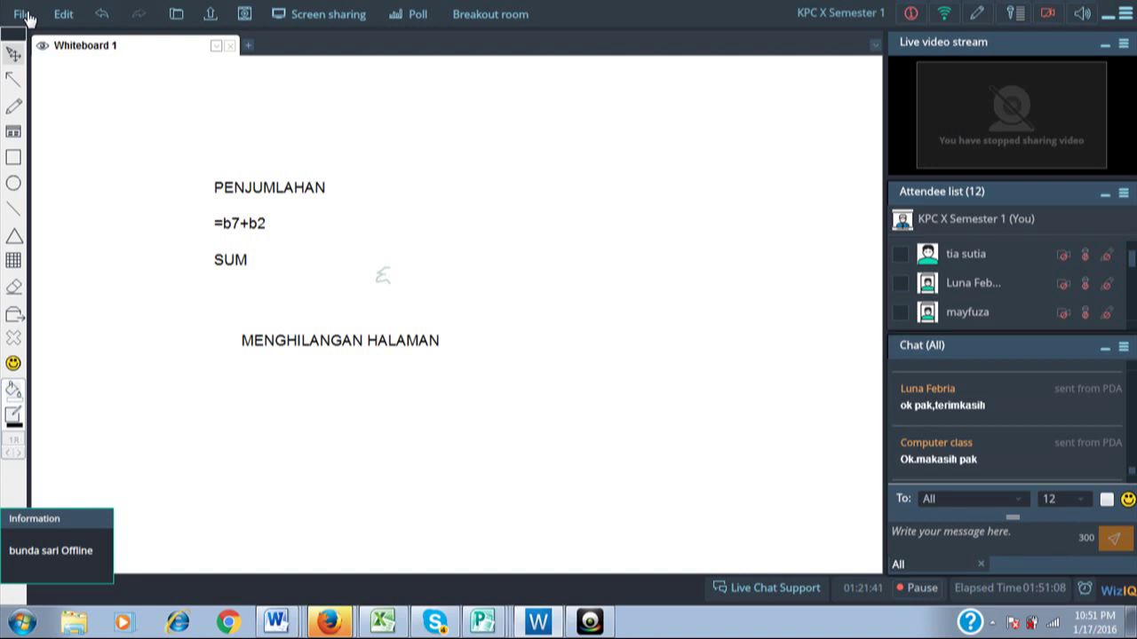
# End the class for everyone via File > End Class, confirm with Yes, and show Desktop Capture.
pyautogui.click(25, 15)
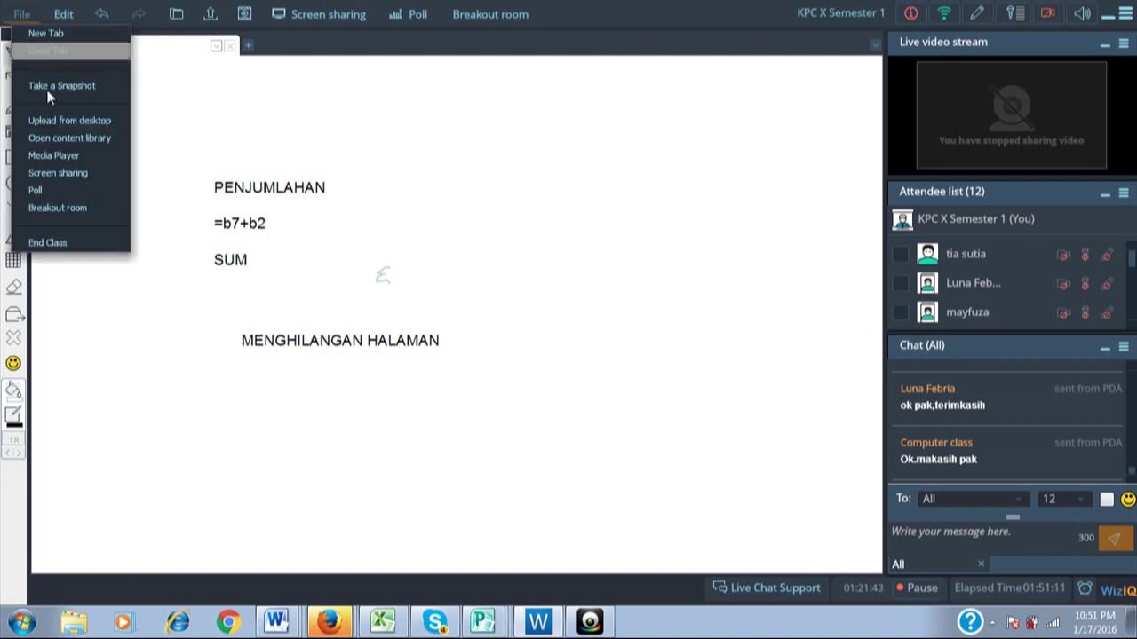
pyautogui.click(62, 241)
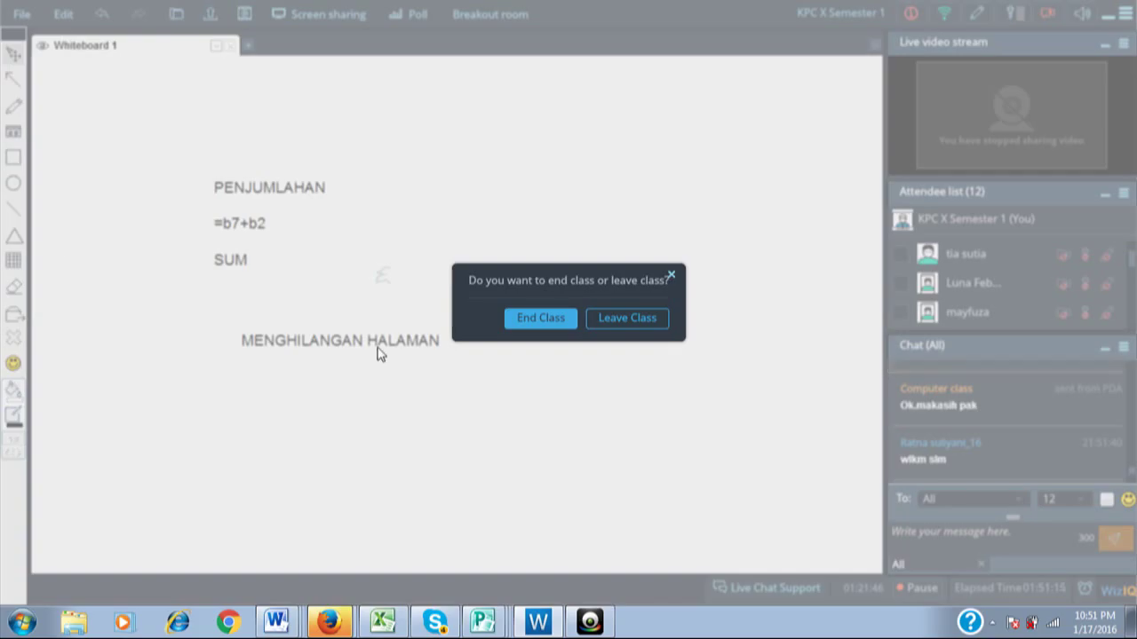
pyautogui.click(538, 322)
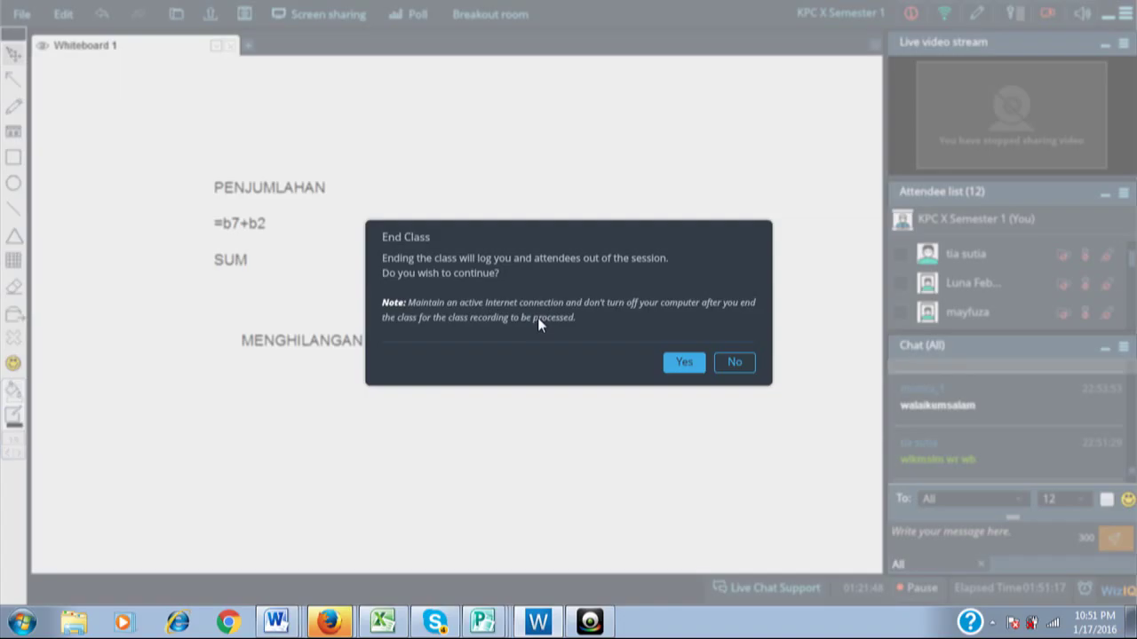
pyautogui.click(681, 365)
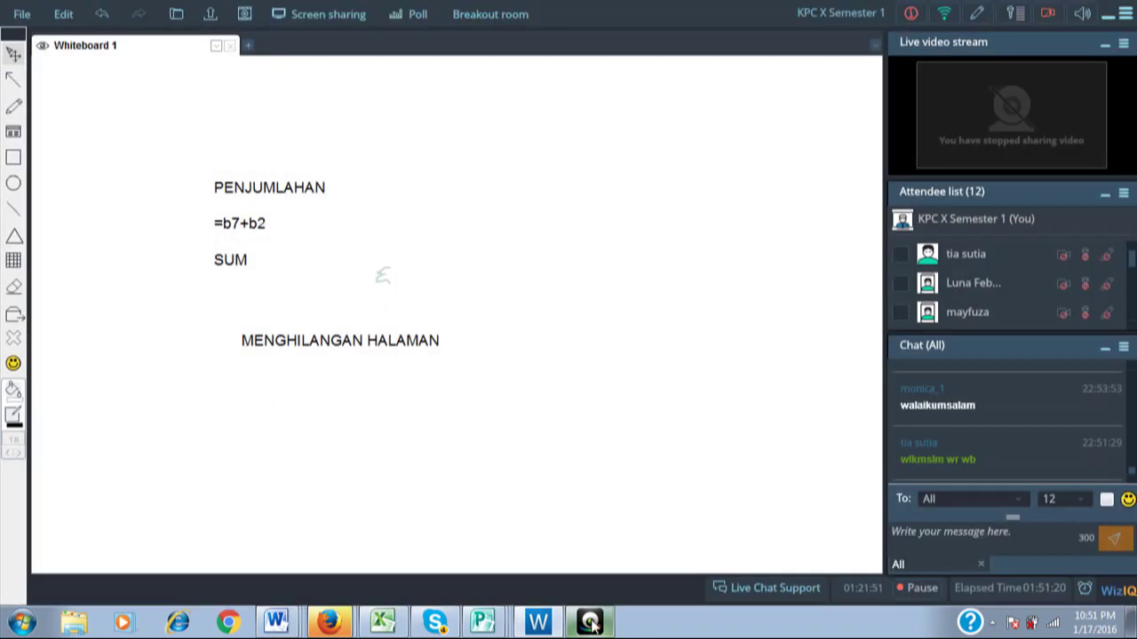
pyautogui.click(591, 622)
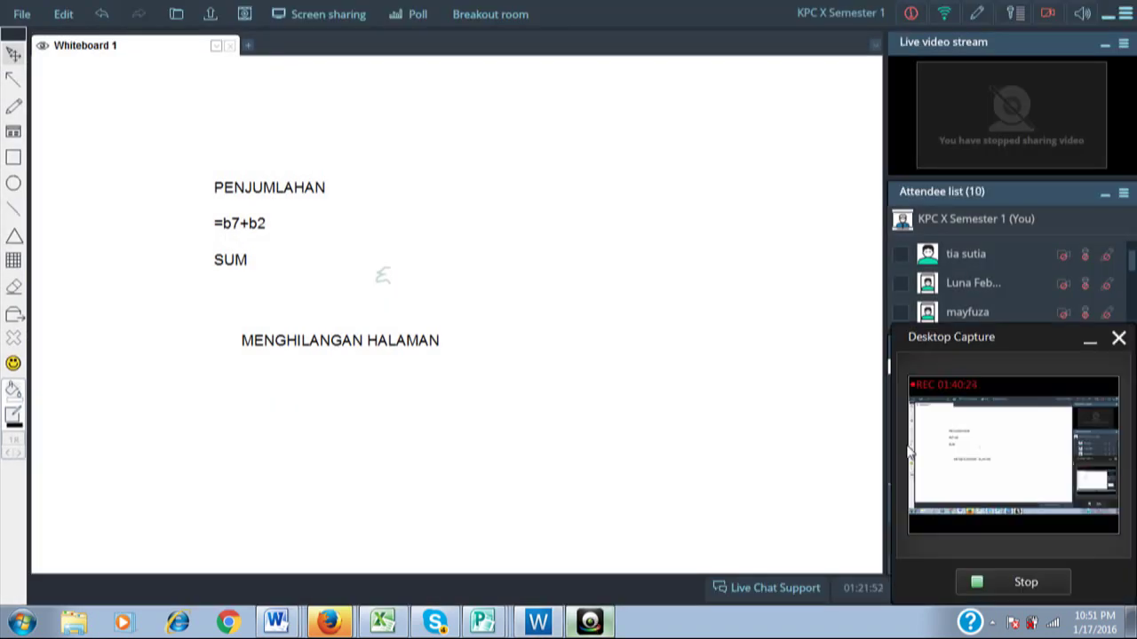